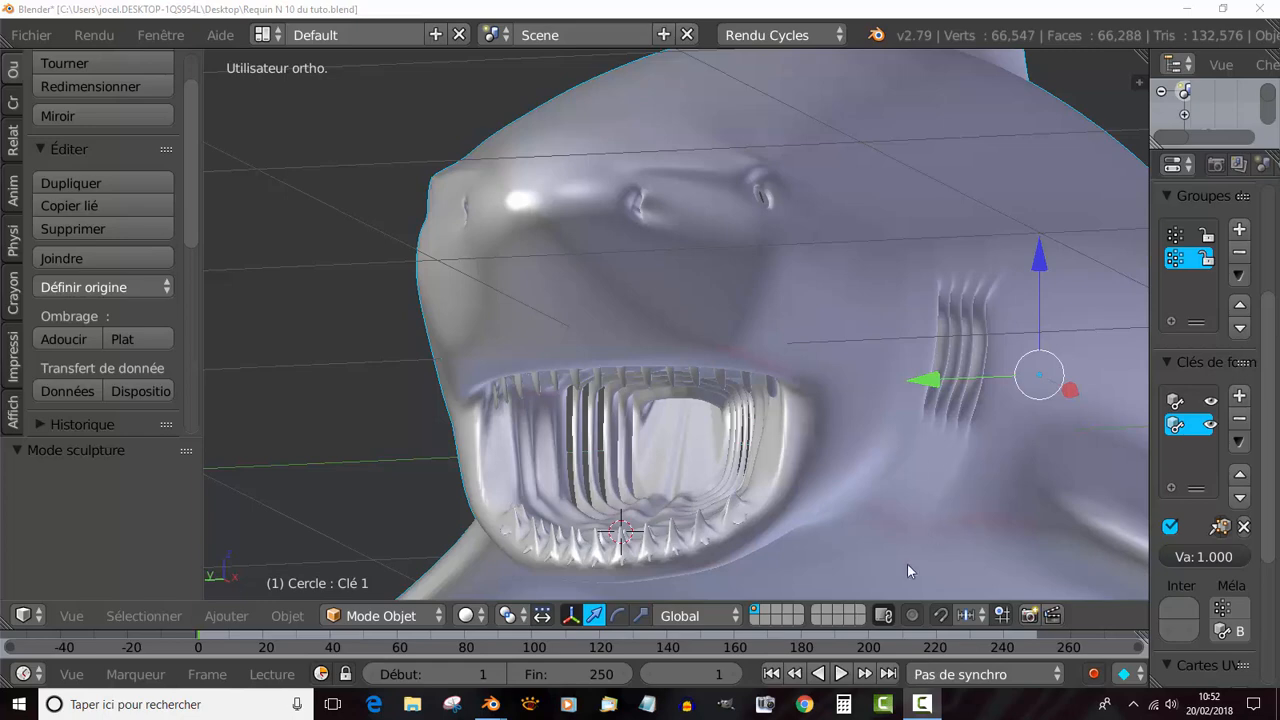
Switch to the Blender window holding Requin N 9 du tuto.blend and show the shark's head from the side in orthographic projection.
{"action": "mouse_move", "coordinate": [922, 712]}
{"action": "mouse_move", "coordinate": [491, 708]}
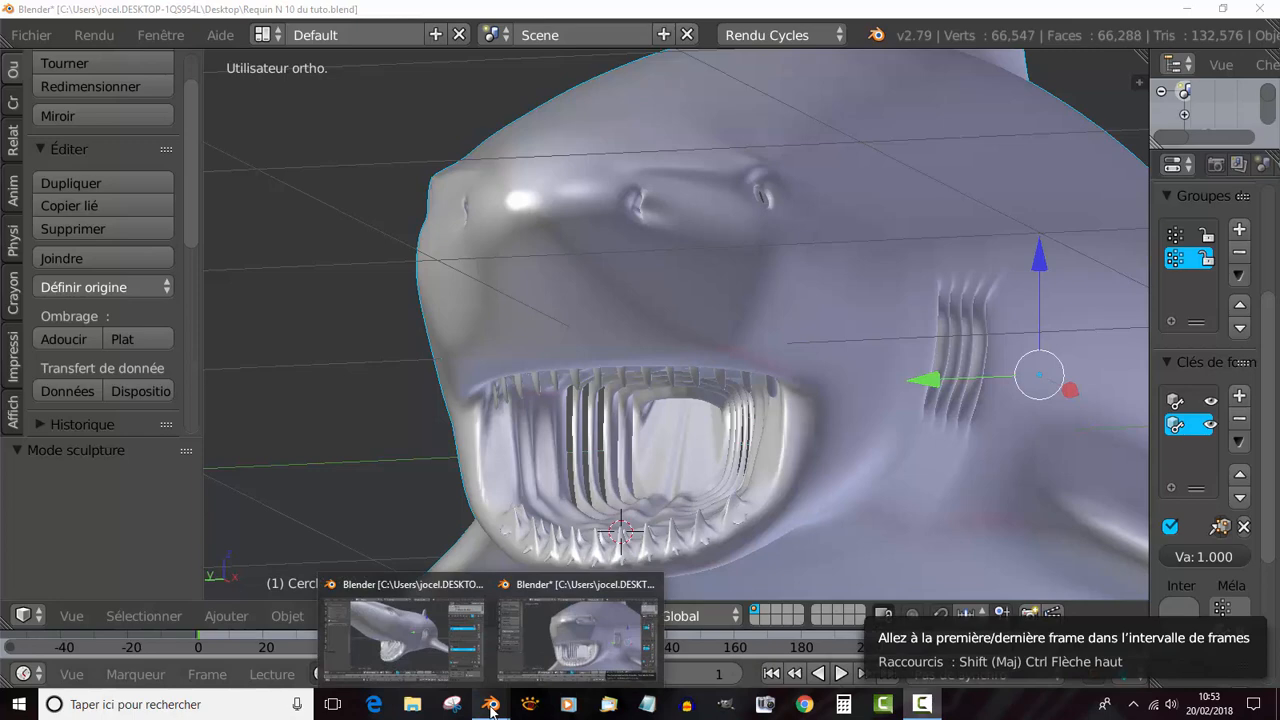
{"action": "left_click", "coordinate": [413, 660]}
{"action": "scroll", "coordinate": [620, 495], "scroll_direction": "down", "scroll_amount": 3}
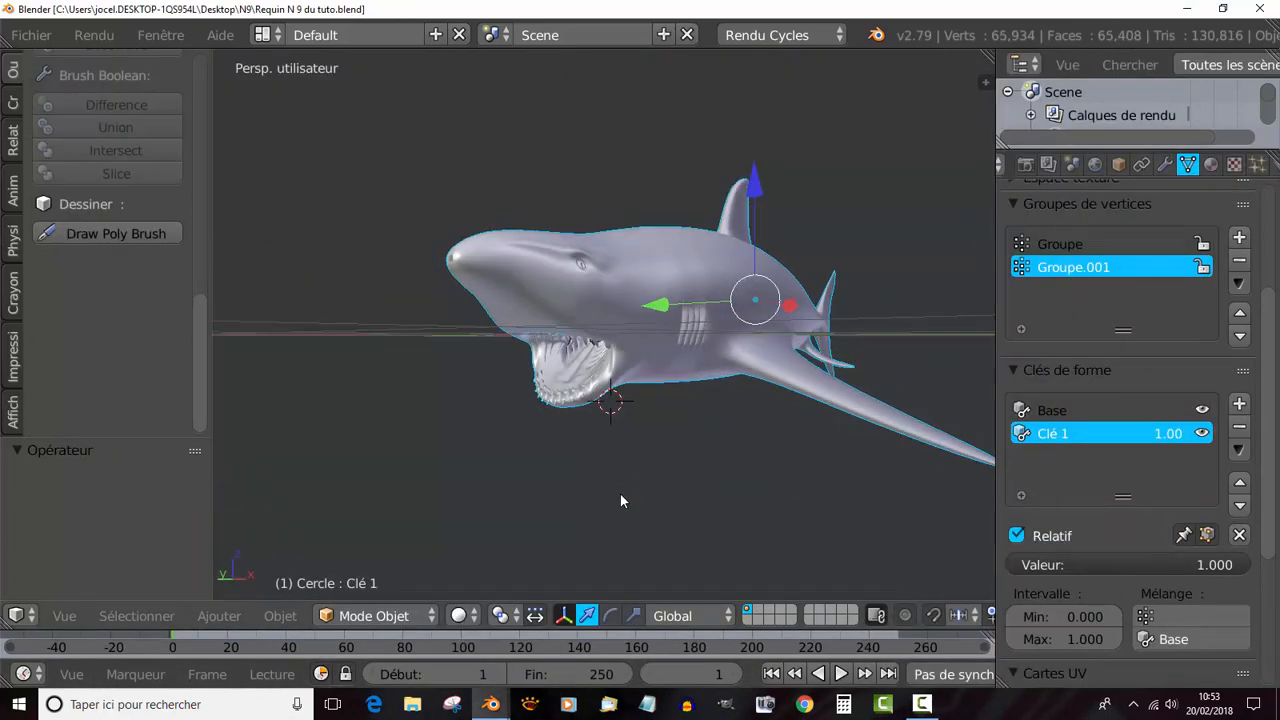
{"action": "key", "text": "KP_5"}
{"action": "scroll", "coordinate": [627, 483], "scroll_direction": "up", "scroll_amount": 3}
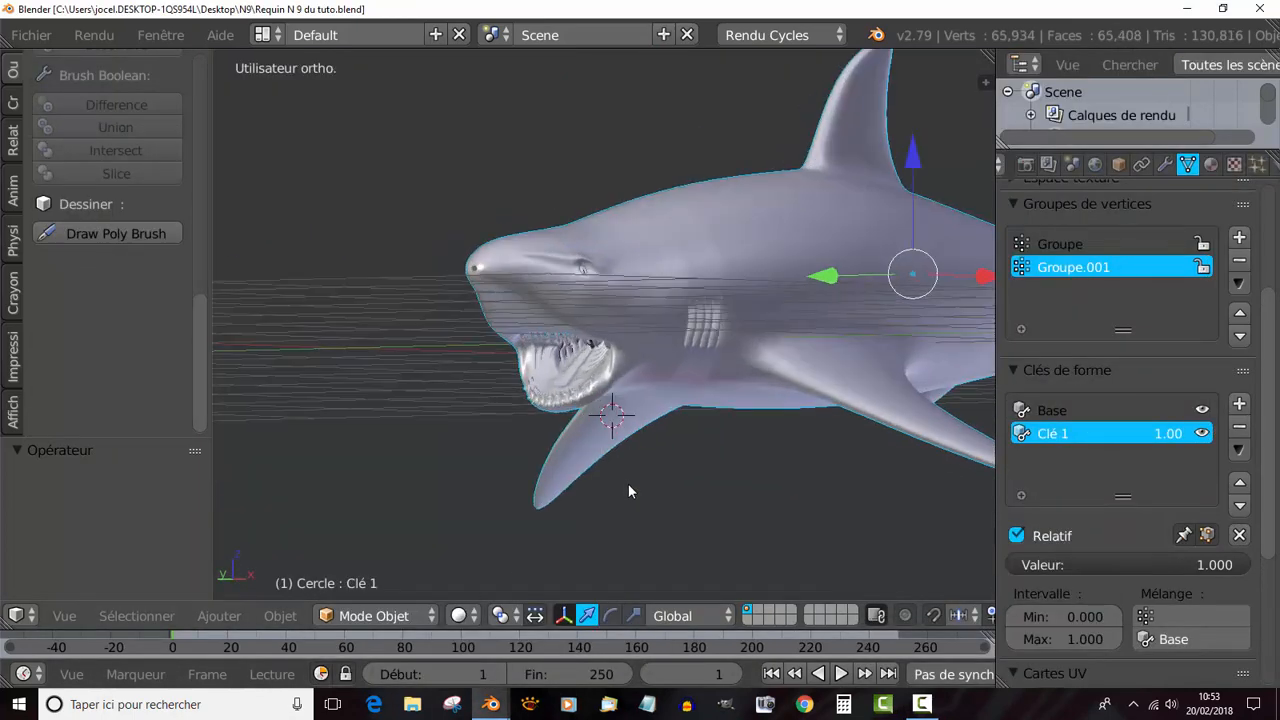
{"action": "middle_click_drag", "start_coordinate": [594, 486], "coordinate": [818, 514]}
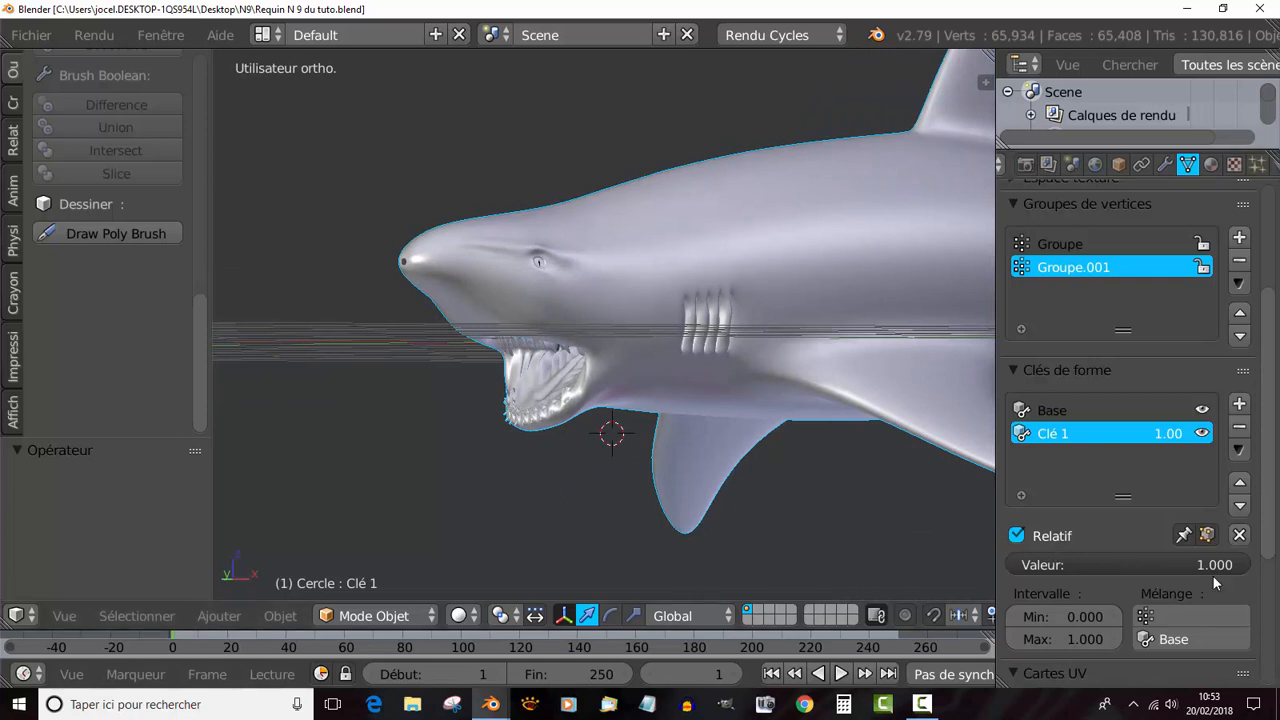
Set the value of the shark's Clé 1 shape key to 0 to close the mouth.
{"action": "left_click_drag", "start_coordinate": [1220, 565], "coordinate": [900, 525]}
{"action": "scroll", "coordinate": [785, 472], "scroll_direction": "up", "scroll_amount": 1}
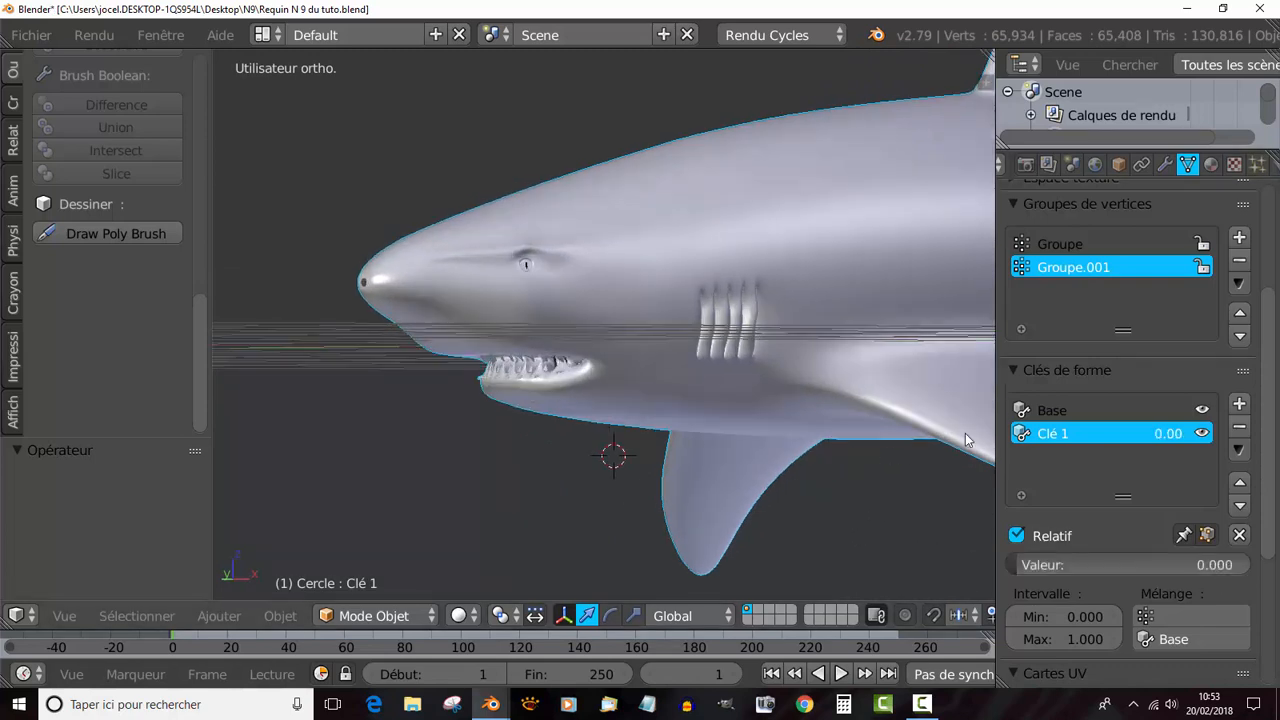
{"action": "left_click_drag", "start_coordinate": [996, 370], "coordinate": [1049, 365]}
{"action": "scroll", "coordinate": [826, 402], "scroll_direction": "down", "scroll_amount": 2}
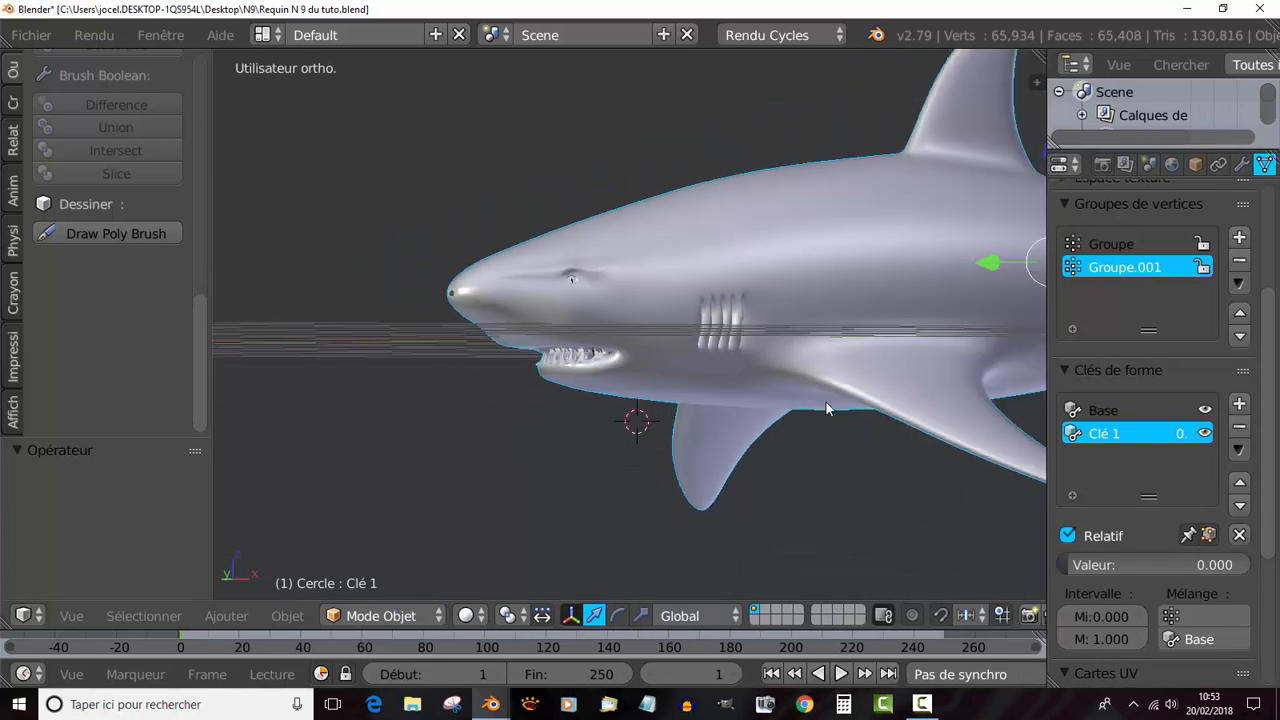
Try to apply the Mirror modifier on the shark.
{"action": "middle_click_drag", "start_coordinate": [826, 402], "coordinate": [763, 446]}
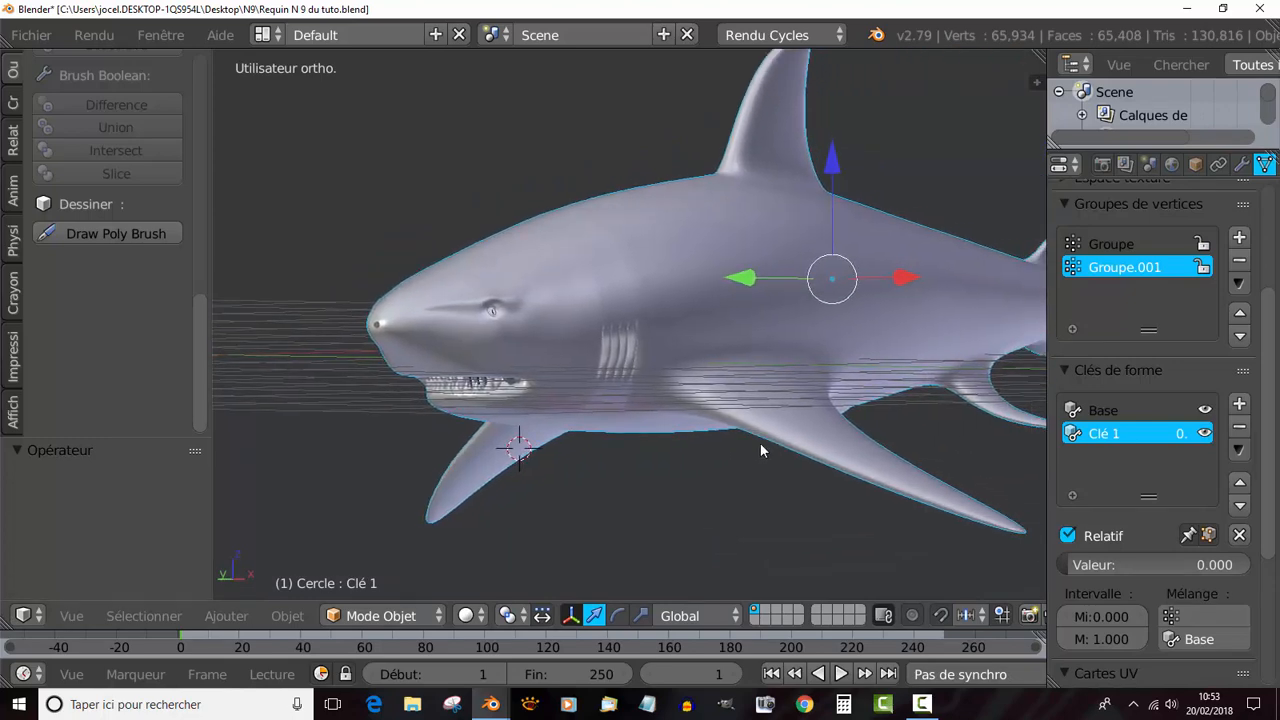
{"action": "scroll", "coordinate": [776, 338], "scroll_direction": "up", "scroll_amount": 2}
{"action": "scroll", "coordinate": [771, 329], "scroll_direction": "down", "scroll_amount": 1}
{"action": "middle_click_drag", "start_coordinate": [786, 328], "coordinate": [831, 349]}
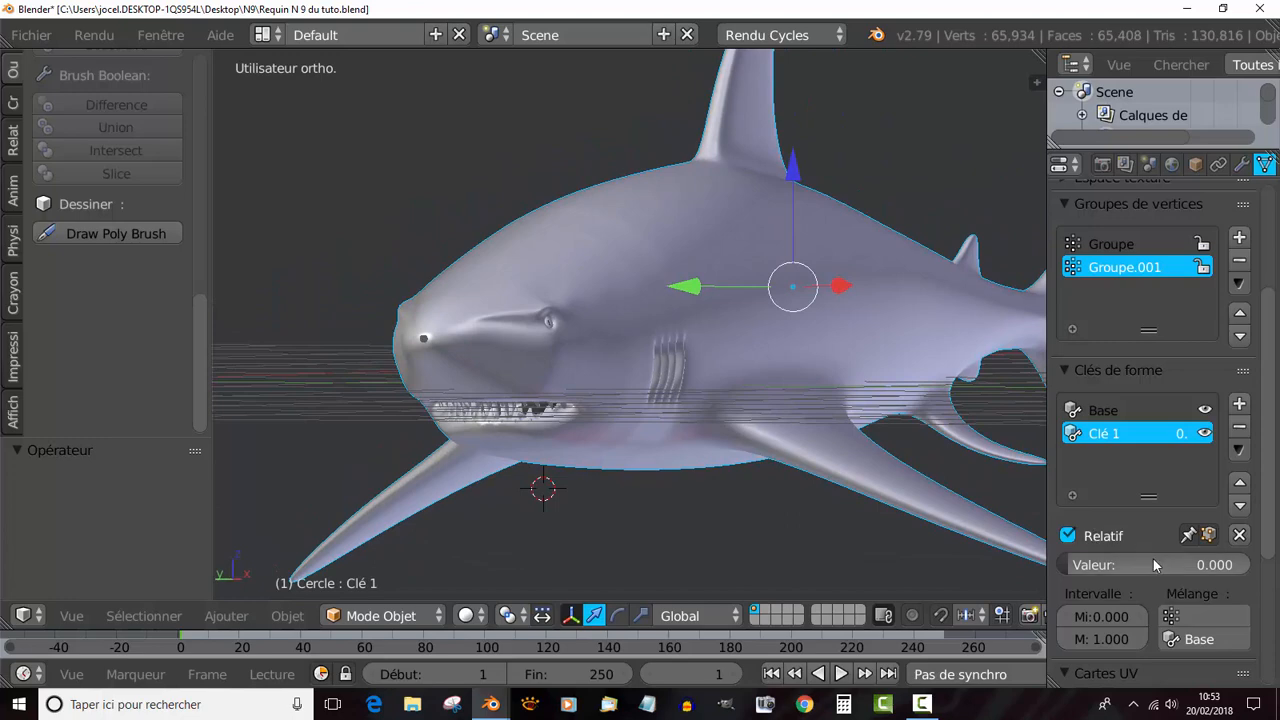
{"action": "scroll", "coordinate": [477, 384], "scroll_direction": "up", "scroll_amount": 1}
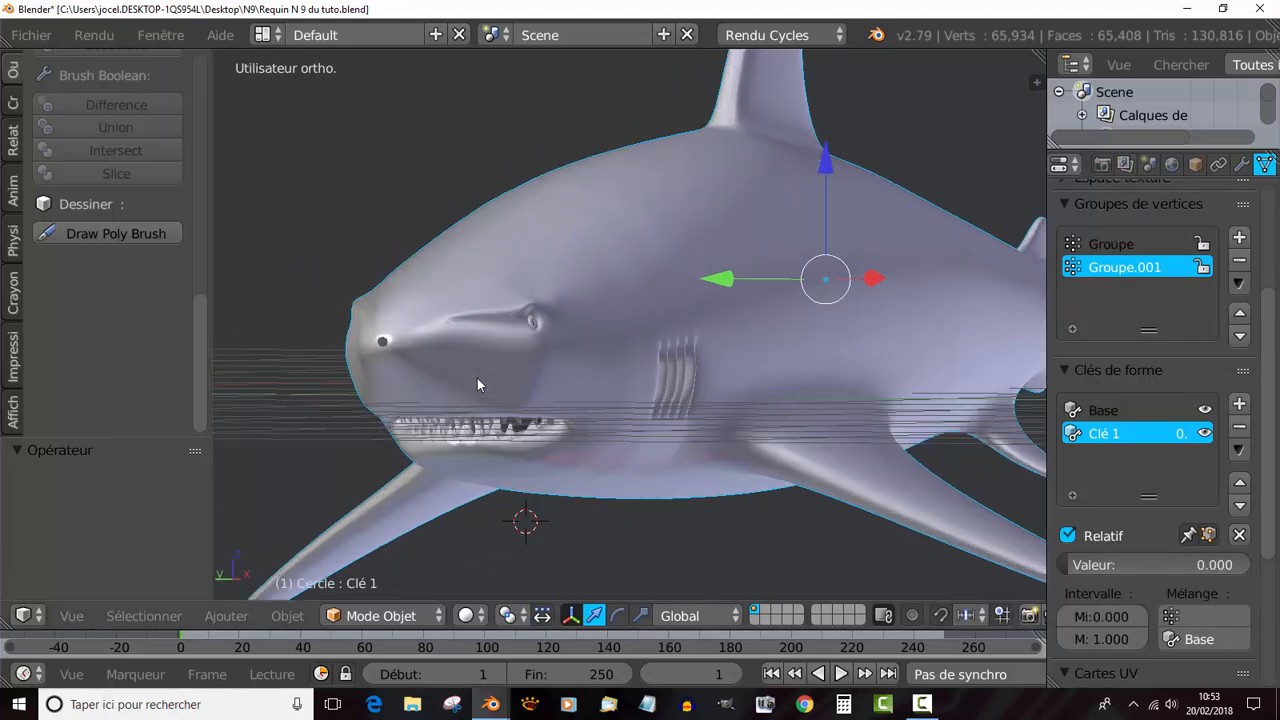
{"action": "left_click", "coordinate": [1241, 164]}
{"action": "scroll", "coordinate": [1183, 491], "scroll_direction": "down", "scroll_amount": 2}
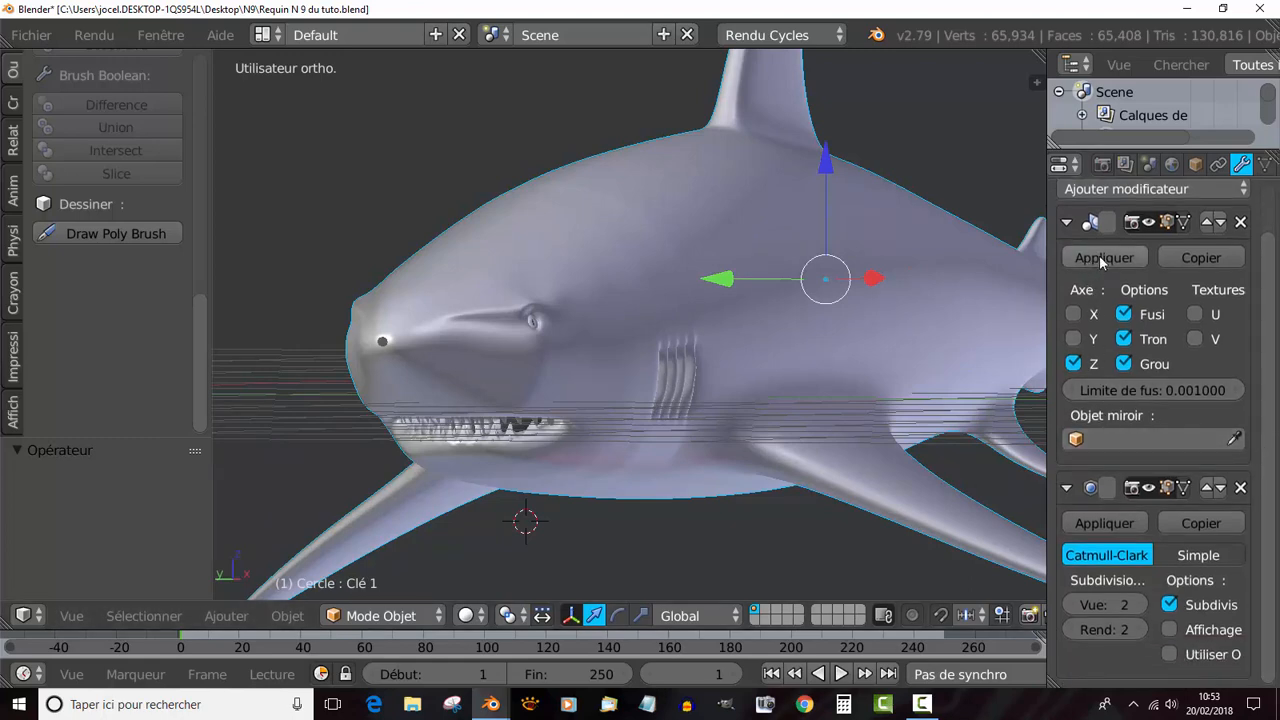
{"action": "scroll", "coordinate": [1115, 262], "scroll_direction": "up", "scroll_amount": 2}
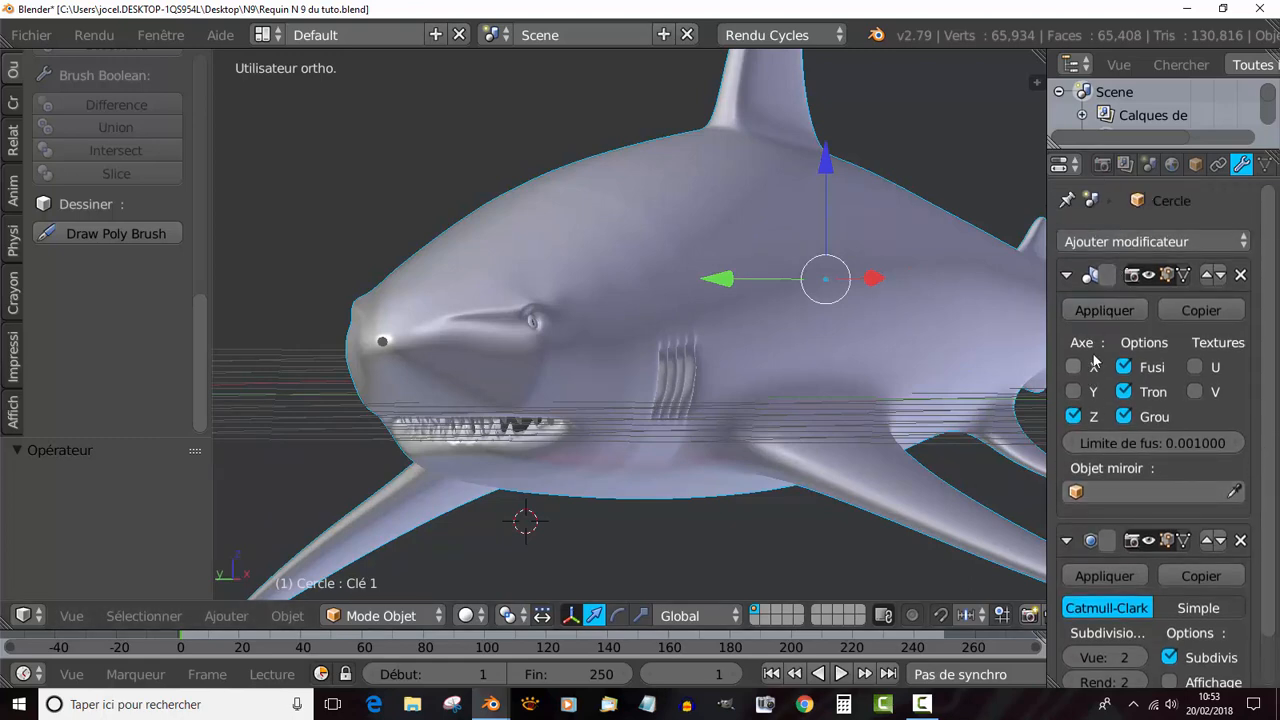
{"action": "left_click", "coordinate": [1105, 311]}
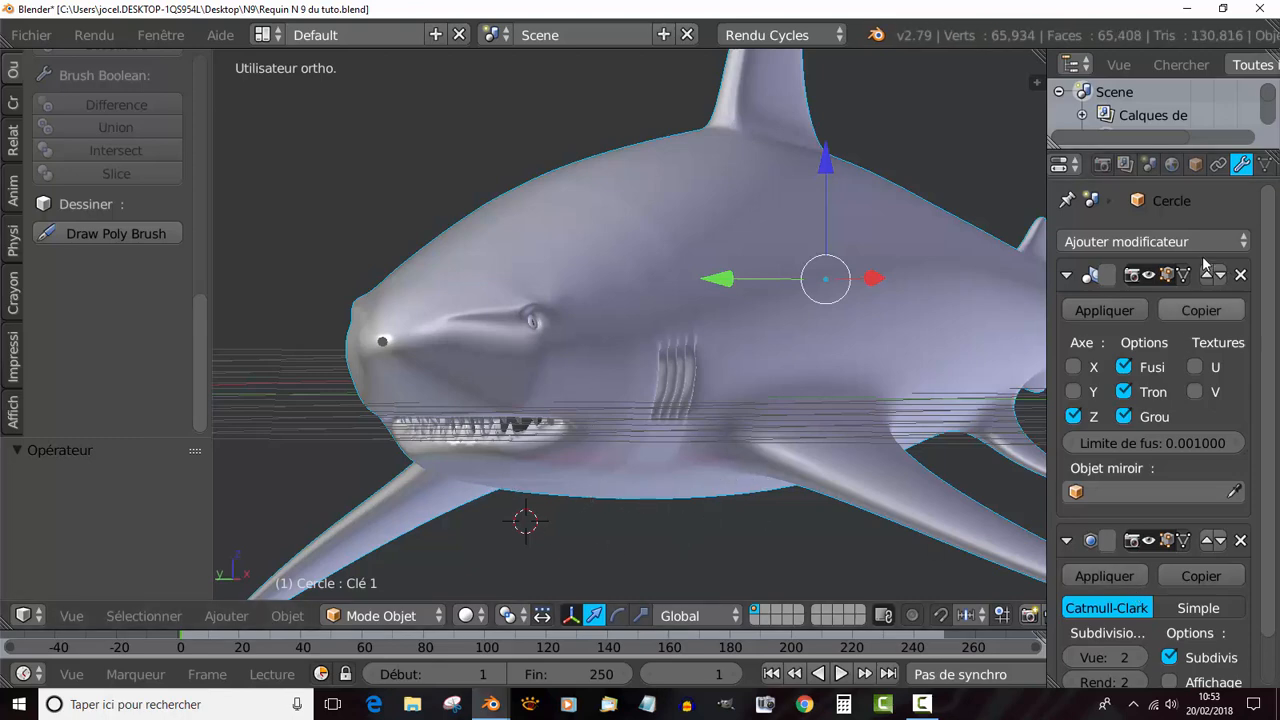
Delete both of the shark's shape keys, Clé 1 and Base.
{"action": "scroll", "coordinate": [654, 392], "scroll_direction": "down", "scroll_amount": 2}
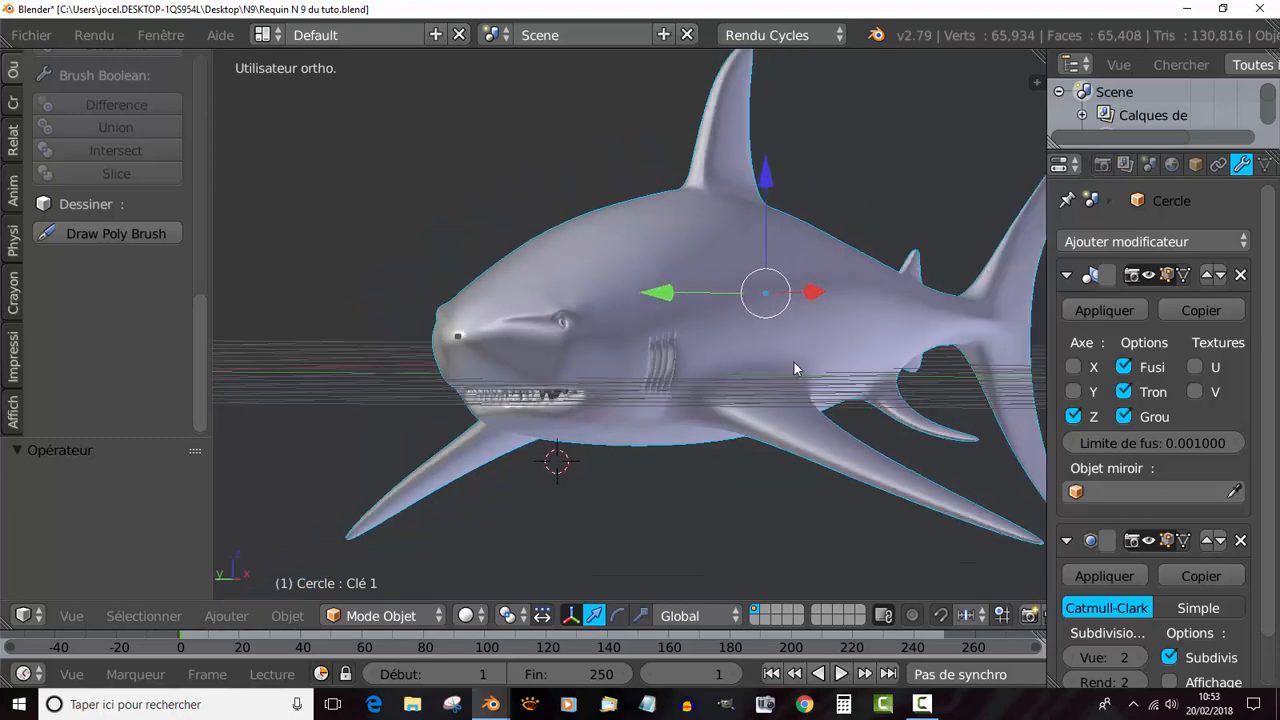
{"action": "mouse_move", "coordinate": [794, 363]}
{"action": "middle_mouse_down"}
{"action": "mouse_move", "coordinate": [843, 374]}
{"action": "mouse_move", "coordinate": [792, 378]}
{"action": "middle_mouse_up"}
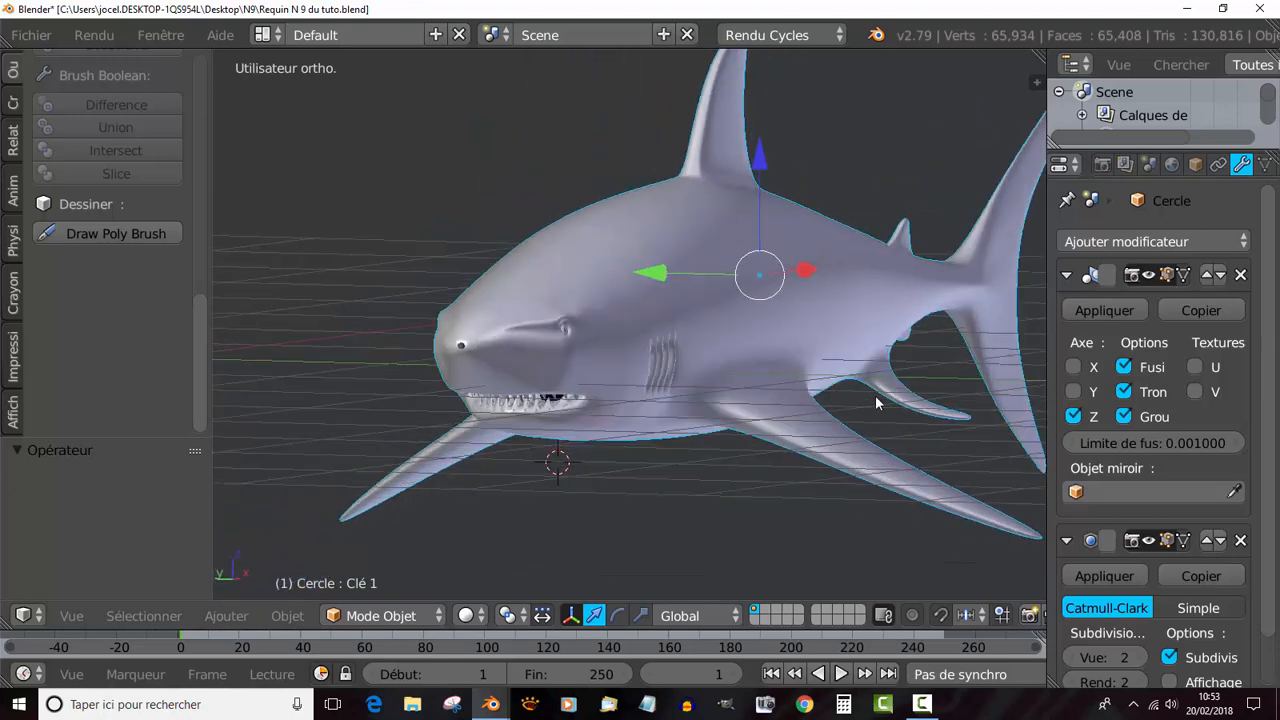
{"action": "scroll", "coordinate": [560, 368], "scroll_direction": "up", "scroll_amount": 1}
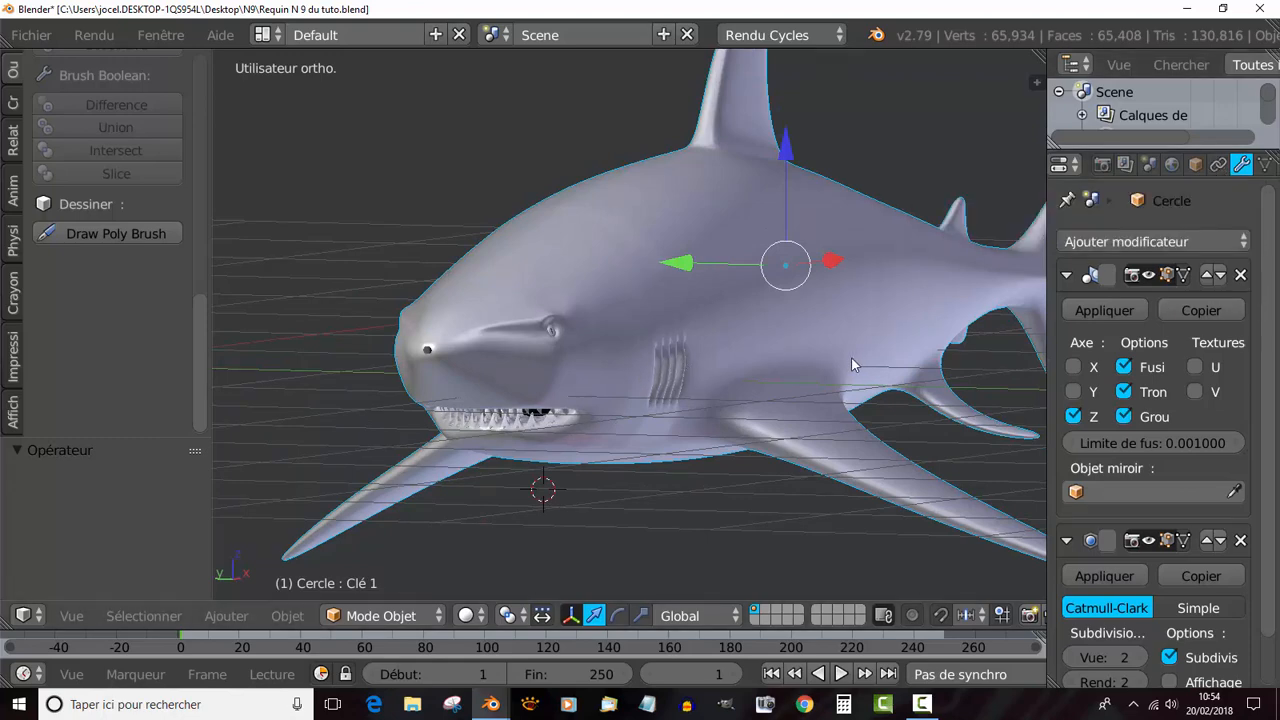
{"action": "left_click", "coordinate": [1260, 166]}
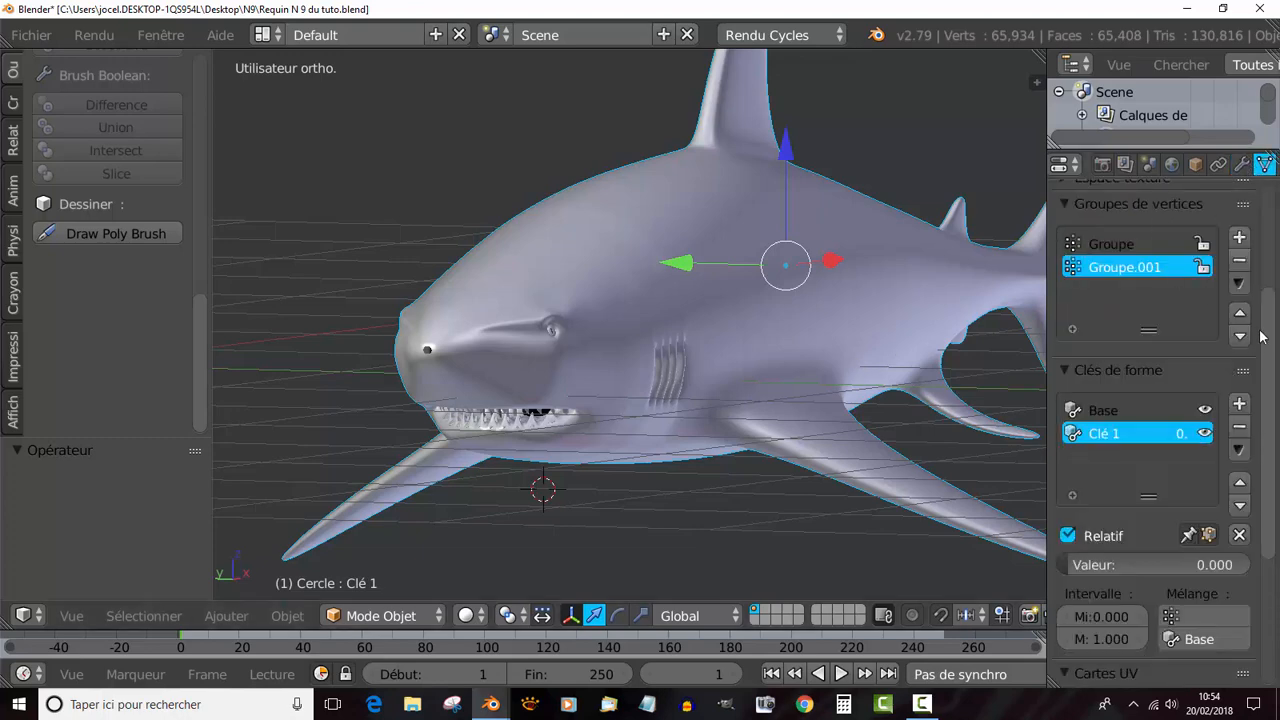
{"action": "left_click_drag", "start_coordinate": [1048, 345], "coordinate": [938, 345]}
{"action": "middle_click_drag", "start_coordinate": [642, 502], "coordinate": [548, 505]}
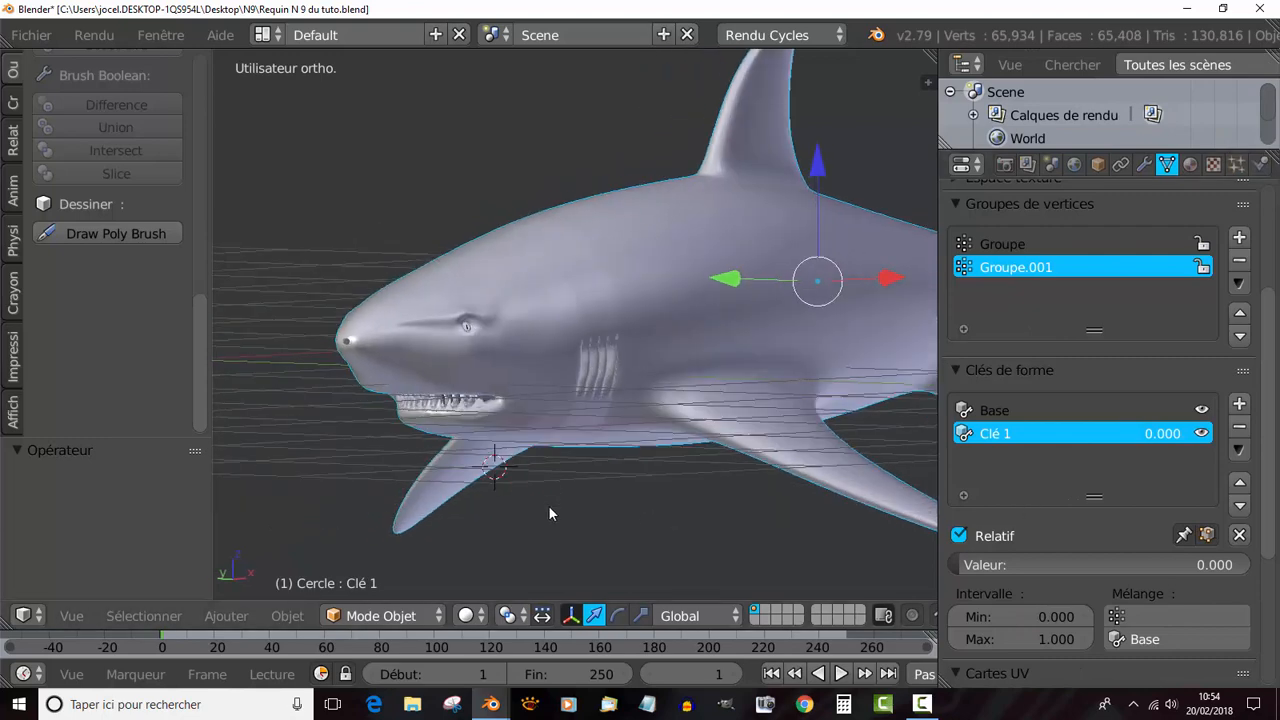
{"action": "left_click_drag", "start_coordinate": [990, 565], "coordinate": [950, 565]}
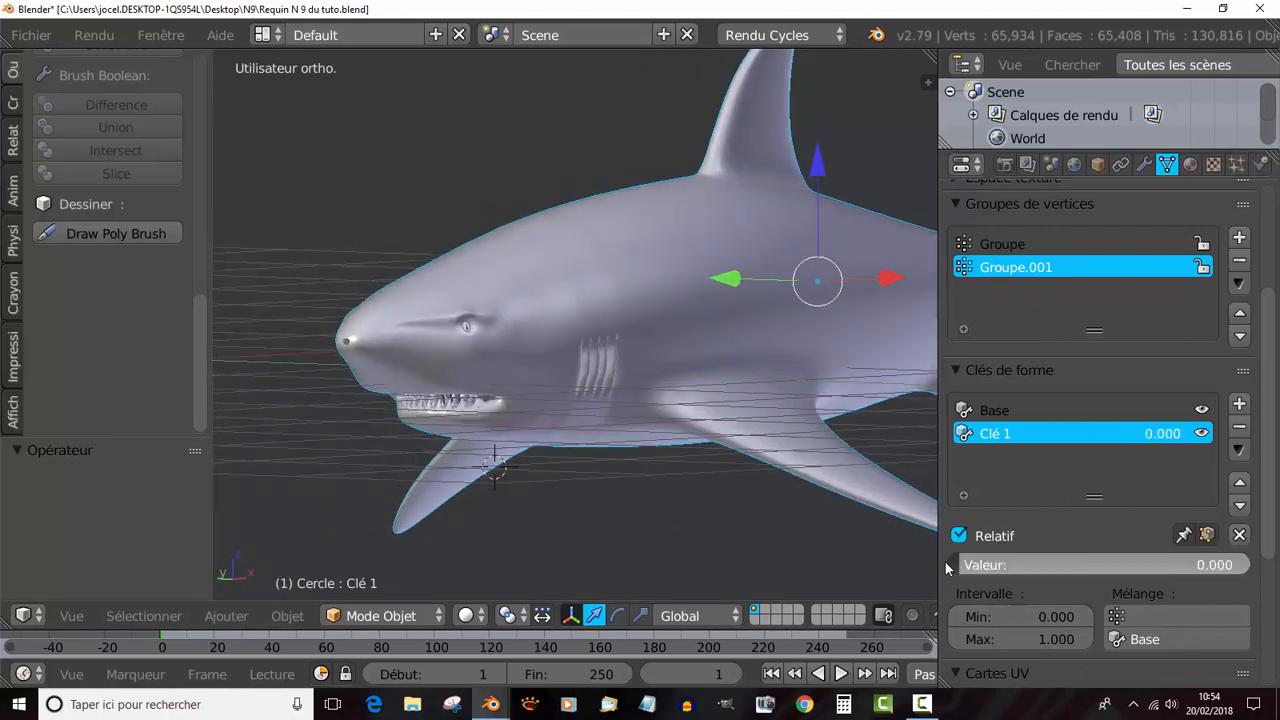
{"action": "middle_click_drag", "start_coordinate": [742, 520], "coordinate": [737, 517]}
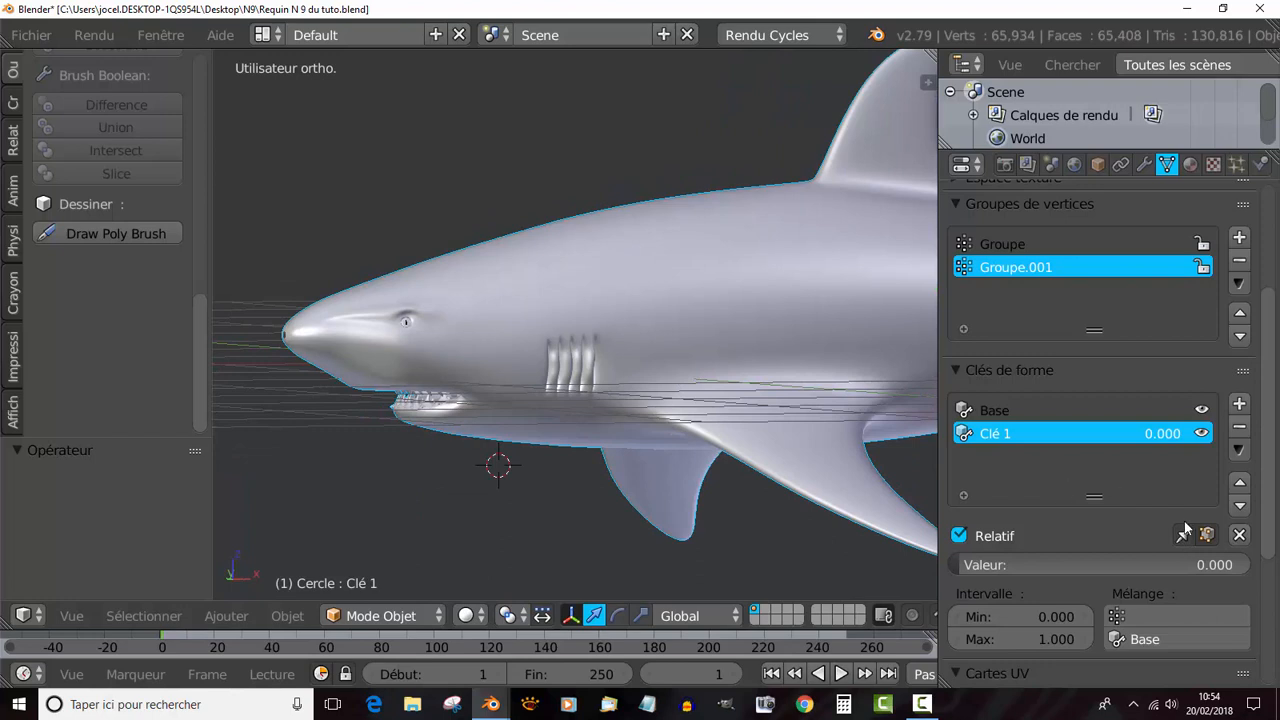
{"action": "left_click", "coordinate": [1240, 428]}
{"action": "left_click", "coordinate": [1240, 428]}
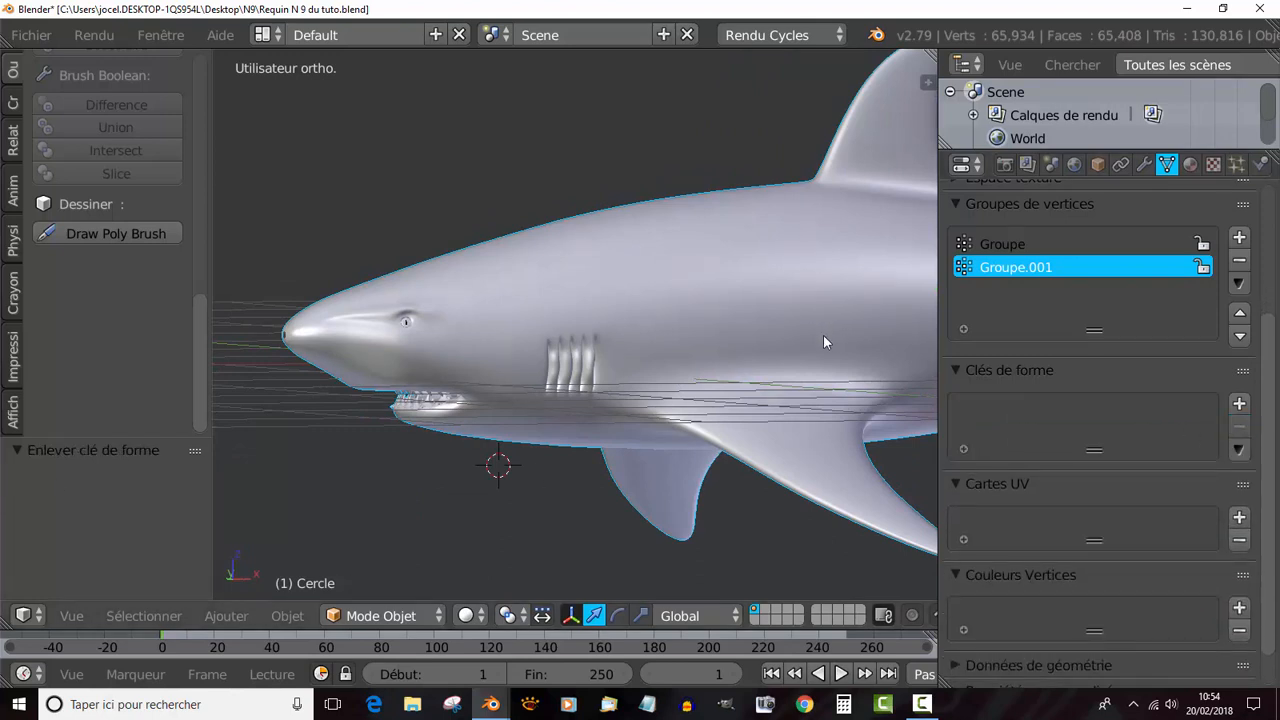
Widen the 3D viewport and enter Edit Mode on the shark mesh, with the head in close view.
{"action": "scroll", "coordinate": [823, 342], "scroll_direction": "down", "scroll_amount": 3}
{"action": "scroll", "coordinate": [489, 394], "scroll_direction": "up", "scroll_amount": 3}
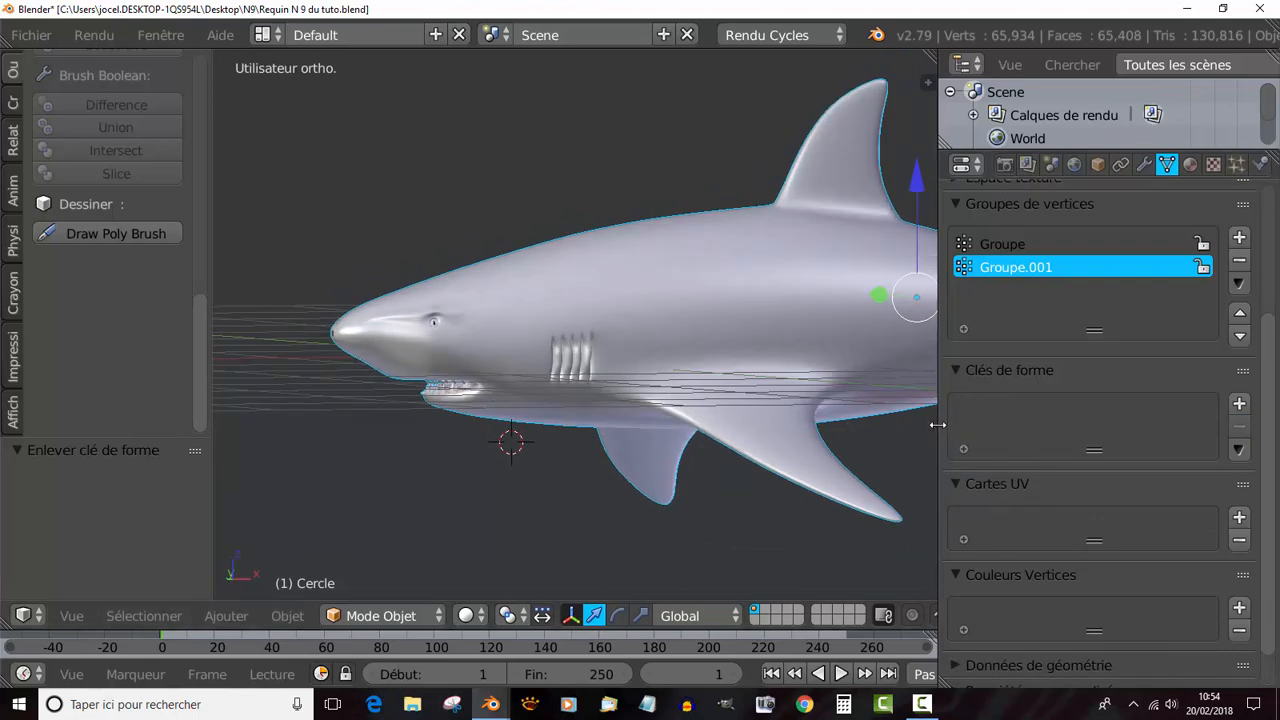
{"action": "scroll", "coordinate": [1240, 378], "scroll_direction": "up", "scroll_amount": 3}
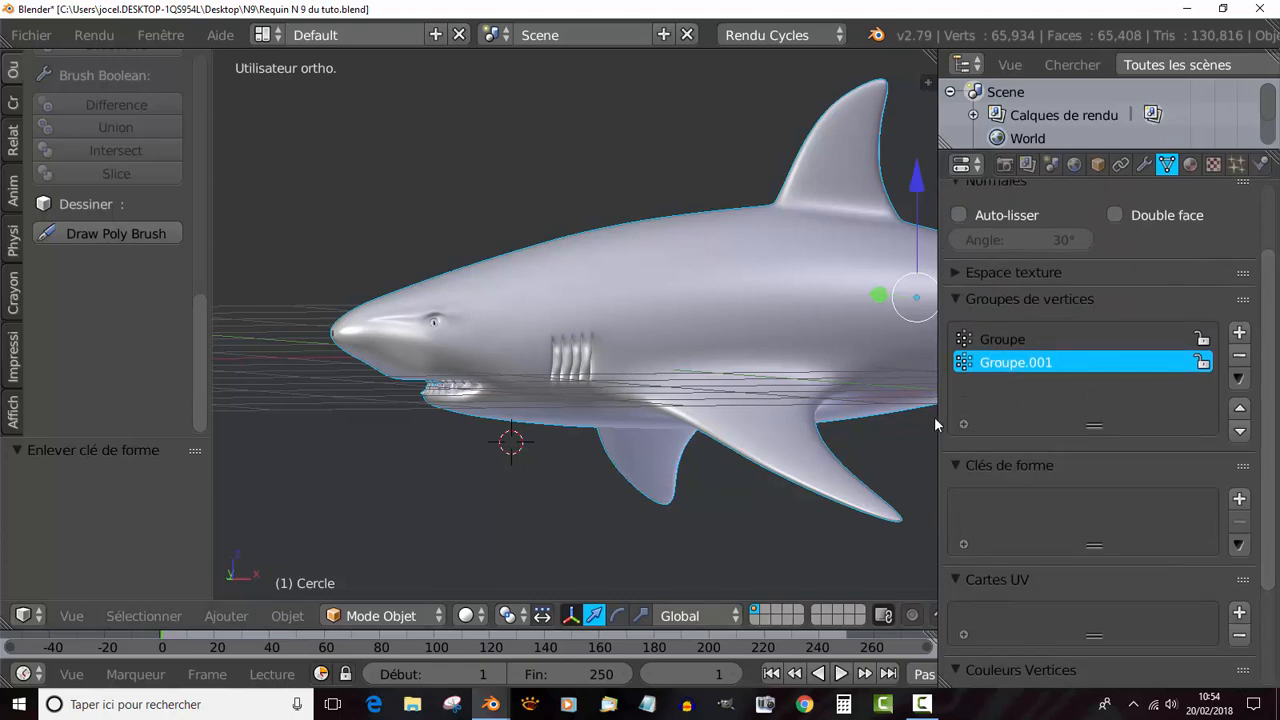
{"action": "left_click_drag", "start_coordinate": [937, 420], "coordinate": [1182, 420]}
{"action": "scroll", "coordinate": [848, 454], "scroll_direction": "down", "scroll_amount": 1}
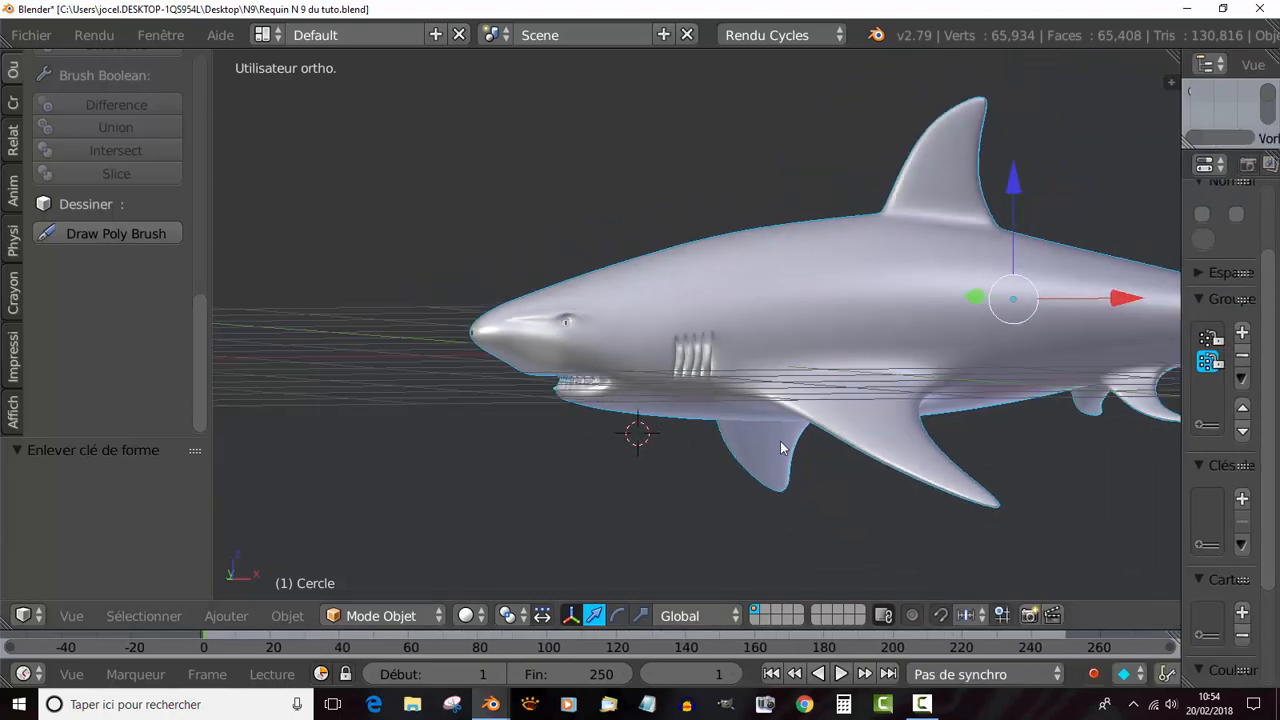
{"action": "mouse_move", "coordinate": [822, 447]}
{"action": "middle_mouse_down", "text": "shift"}
{"action": "mouse_move", "coordinate": [779, 412]}
{"action": "mouse_move", "coordinate": [740, 428]}
{"action": "mouse_move", "coordinate": [846, 451]}
{"action": "middle_mouse_up", "text": "shift"}
{"action": "scroll", "coordinate": [704, 427], "scroll_direction": "up", "scroll_amount": 3}
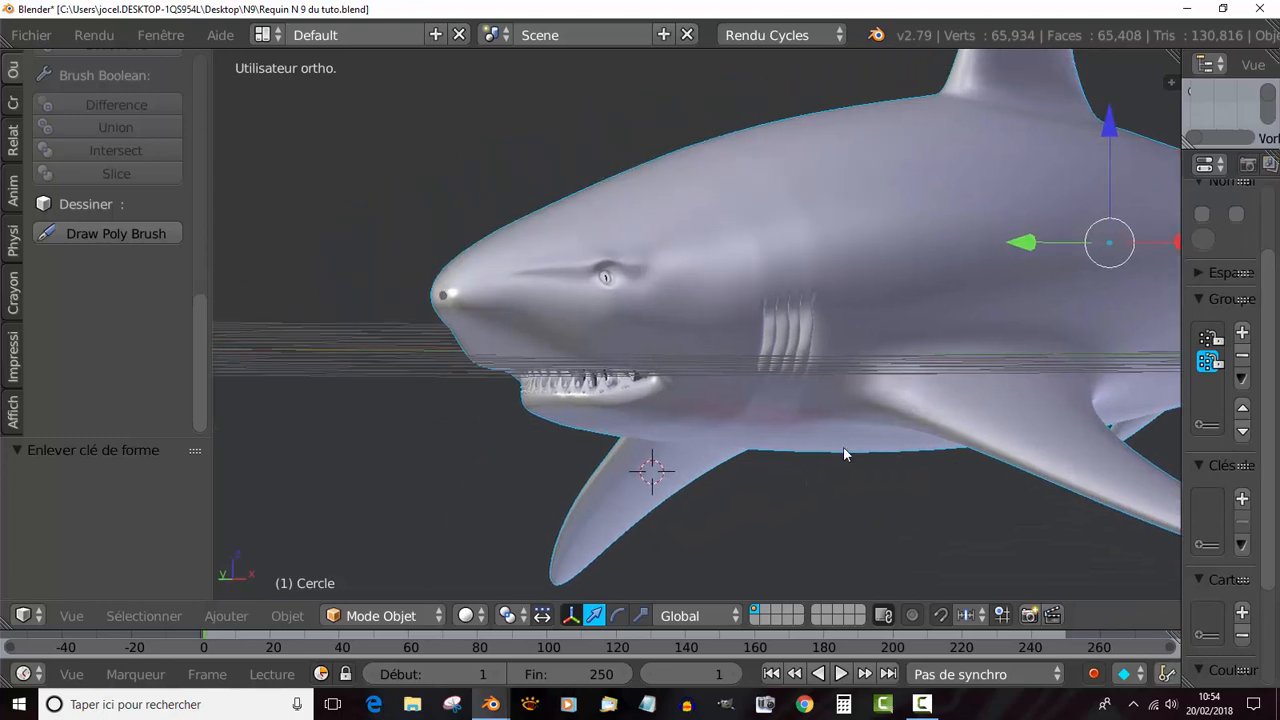
{"action": "scroll", "coordinate": [627, 384], "scroll_direction": "up", "scroll_amount": 2}
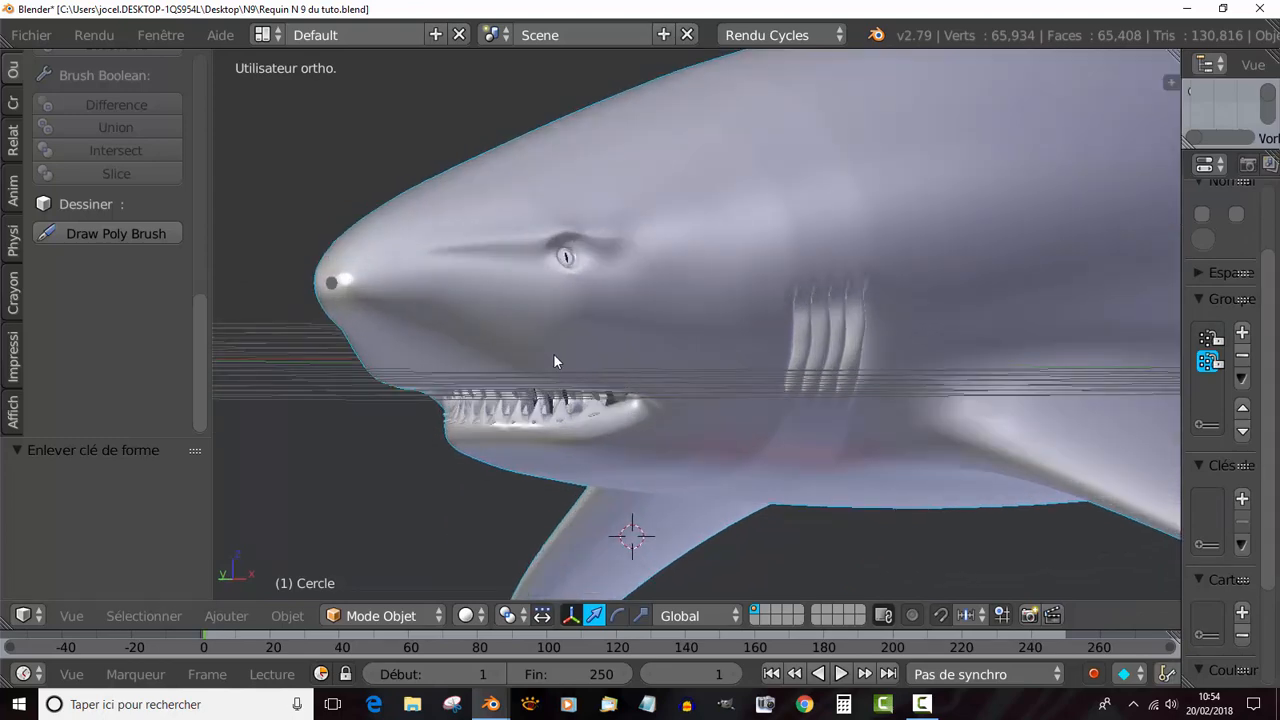
{"action": "key", "text": "Tab"}
{"action": "middle_click_drag", "start_coordinate": [575, 357], "coordinate": [640, 370], "text": "shift"}
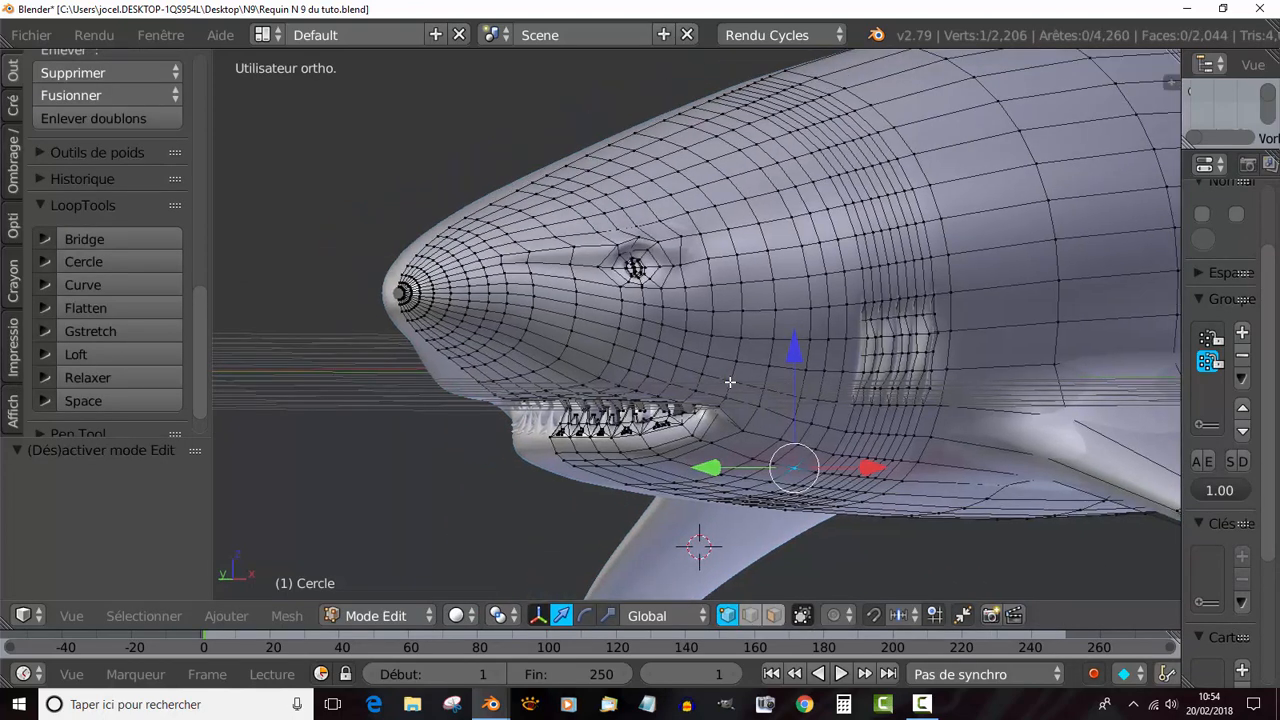
In front orthographic view, turn on edge selection and select one vertical edge on the snout between the nose tip and the eye.
{"action": "key", "text": "KP_1"}
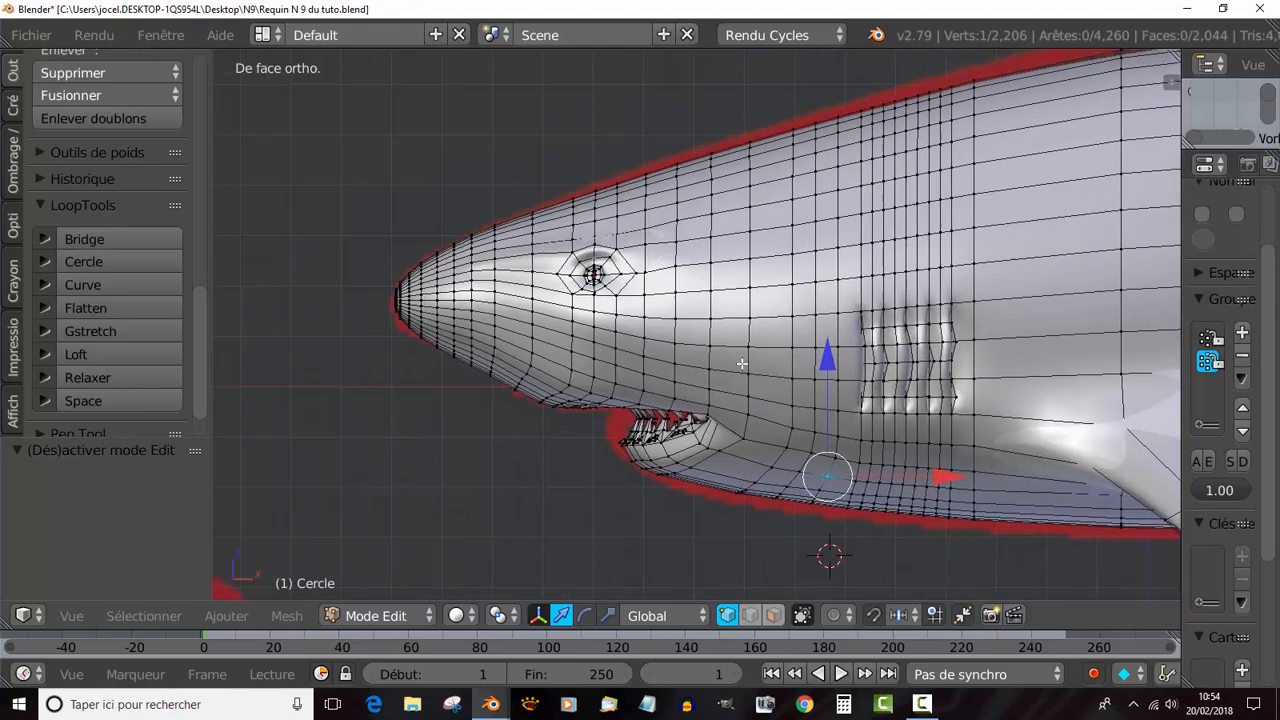
{"action": "middle_click_drag", "start_coordinate": [742, 364], "coordinate": [816, 397], "text": "shift"}
{"action": "scroll", "coordinate": [610, 391], "scroll_direction": "up", "scroll_amount": 2}
{"action": "scroll", "coordinate": [477, 363], "scroll_direction": "up", "scroll_amount": 1}
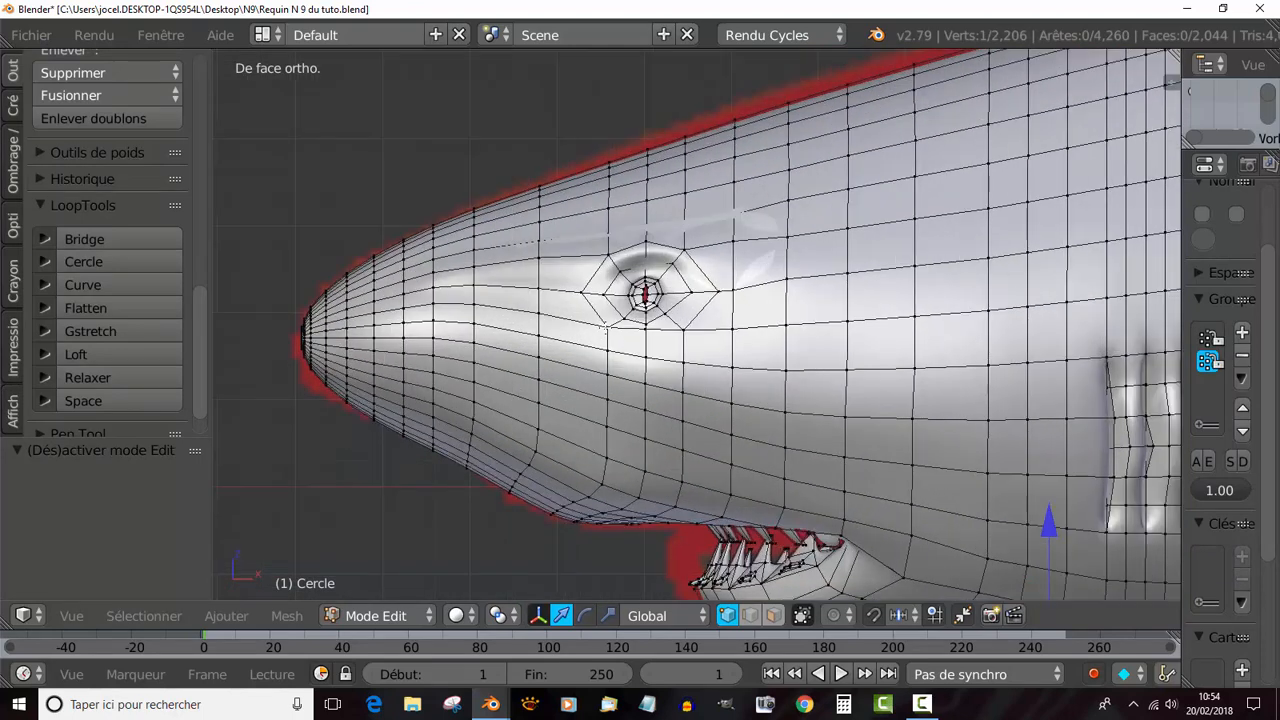
{"action": "left_click", "coordinate": [750, 615]}
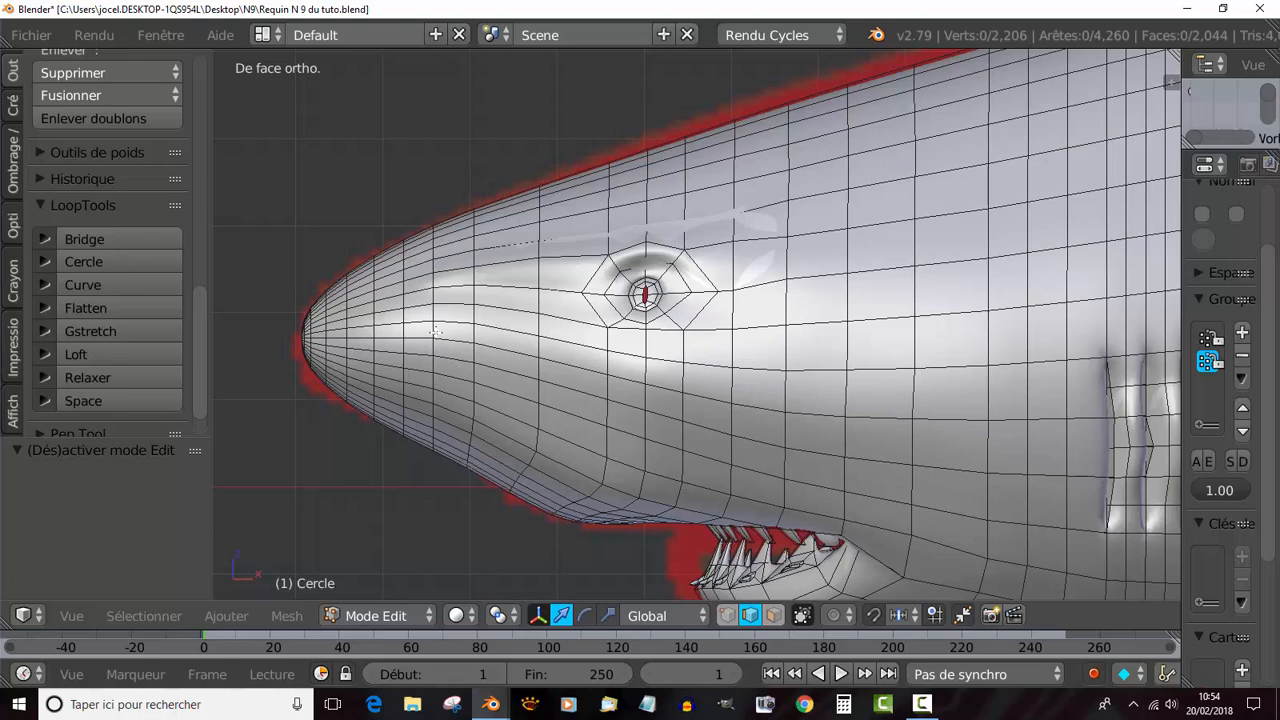
{"action": "left_click", "coordinate": [434, 333]}
{"action": "scroll", "coordinate": [372, 376], "scroll_direction": "up", "scroll_amount": 1}
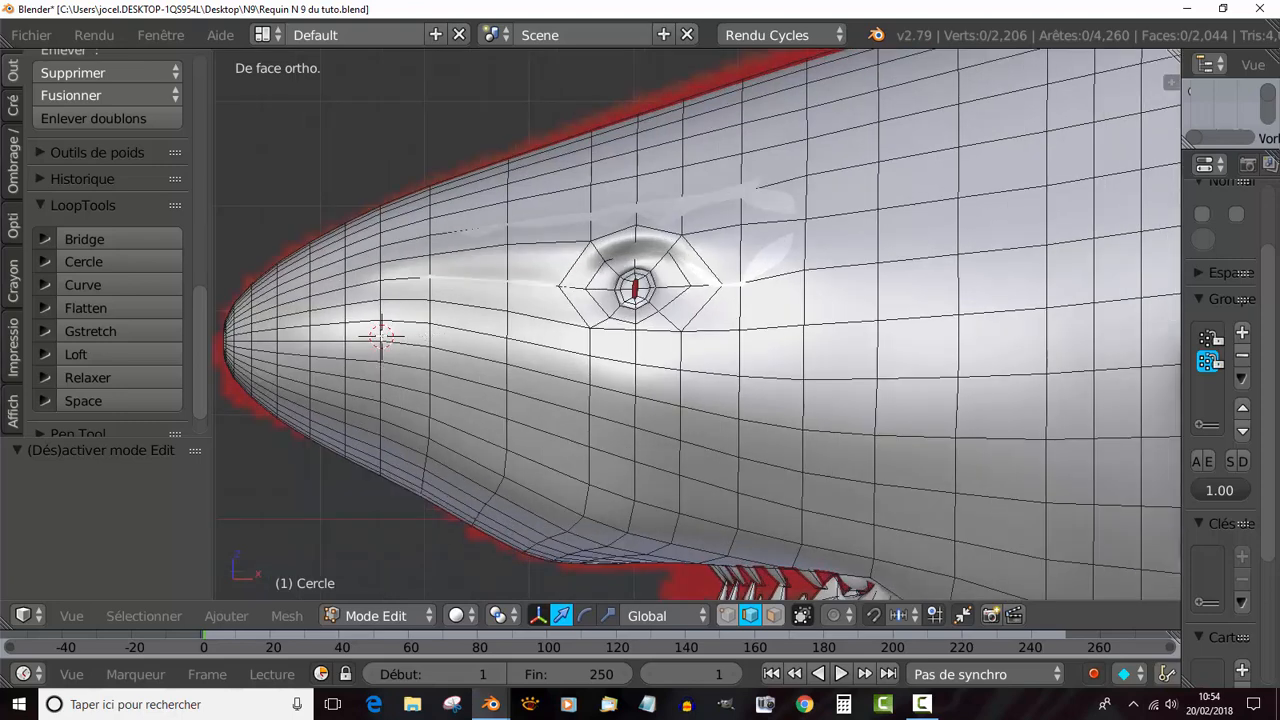
{"action": "right_click", "coordinate": [381, 330]}
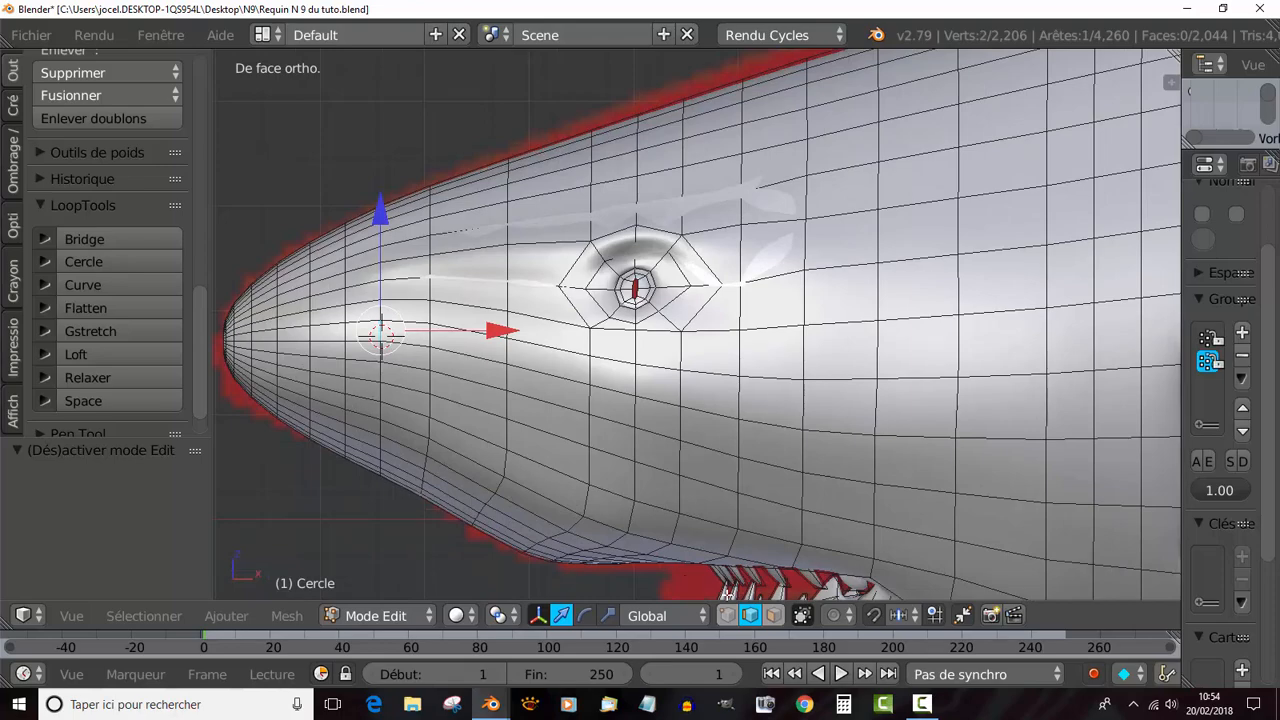
Rip the selected snout edge, leaving the split edges in place without moving them.
{"action": "scroll", "coordinate": [395, 360], "scroll_direction": "down", "scroll_amount": 1}
{"action": "scroll", "coordinate": [505, 386], "scroll_direction": "down", "scroll_amount": 1}
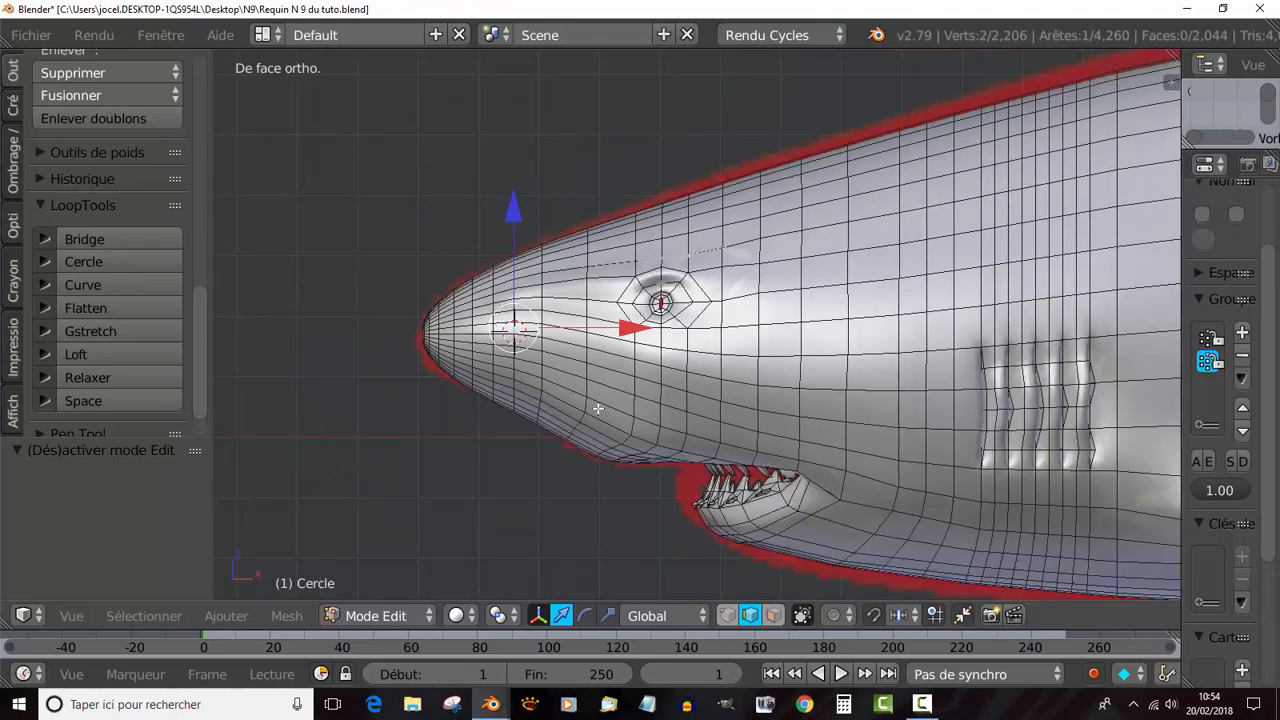
{"action": "middle_click_drag", "start_coordinate": [598, 410], "coordinate": [540, 399]}
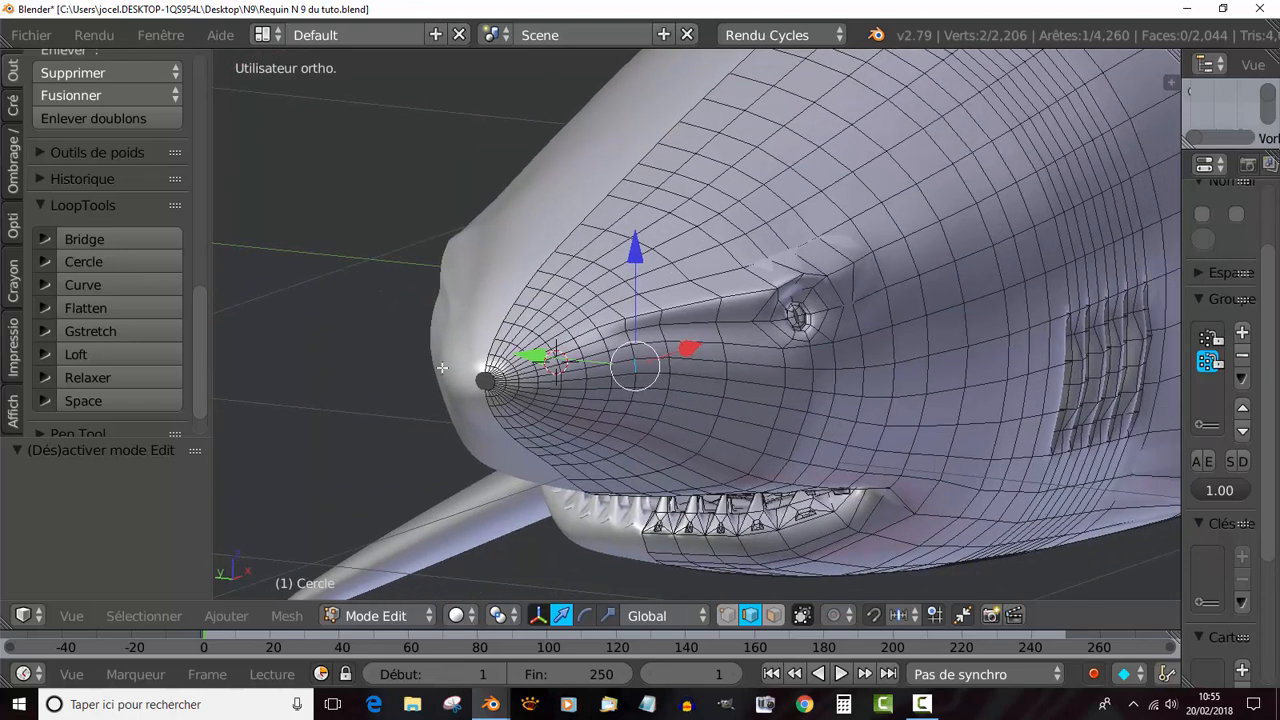
{"action": "scroll", "coordinate": [645, 448], "scroll_direction": "up", "scroll_amount": 2}
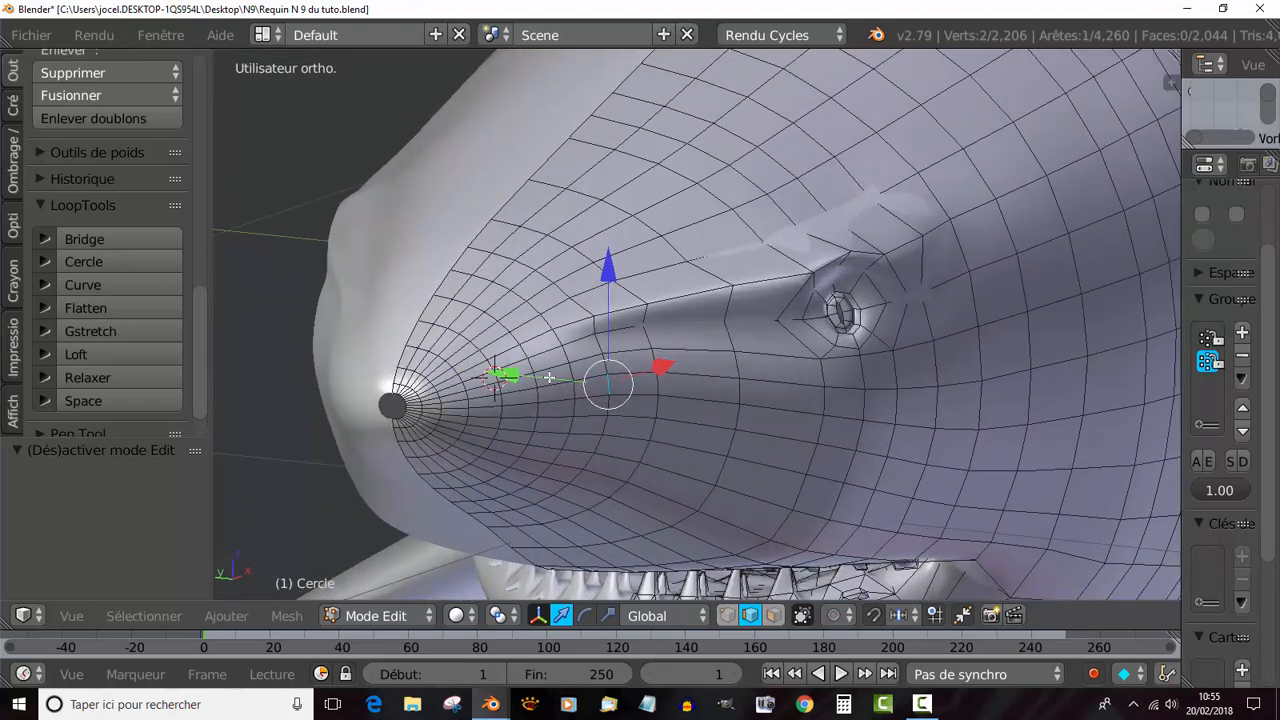
{"action": "key", "text": "v"}
{"action": "right_click", "coordinate": [653, 464]}
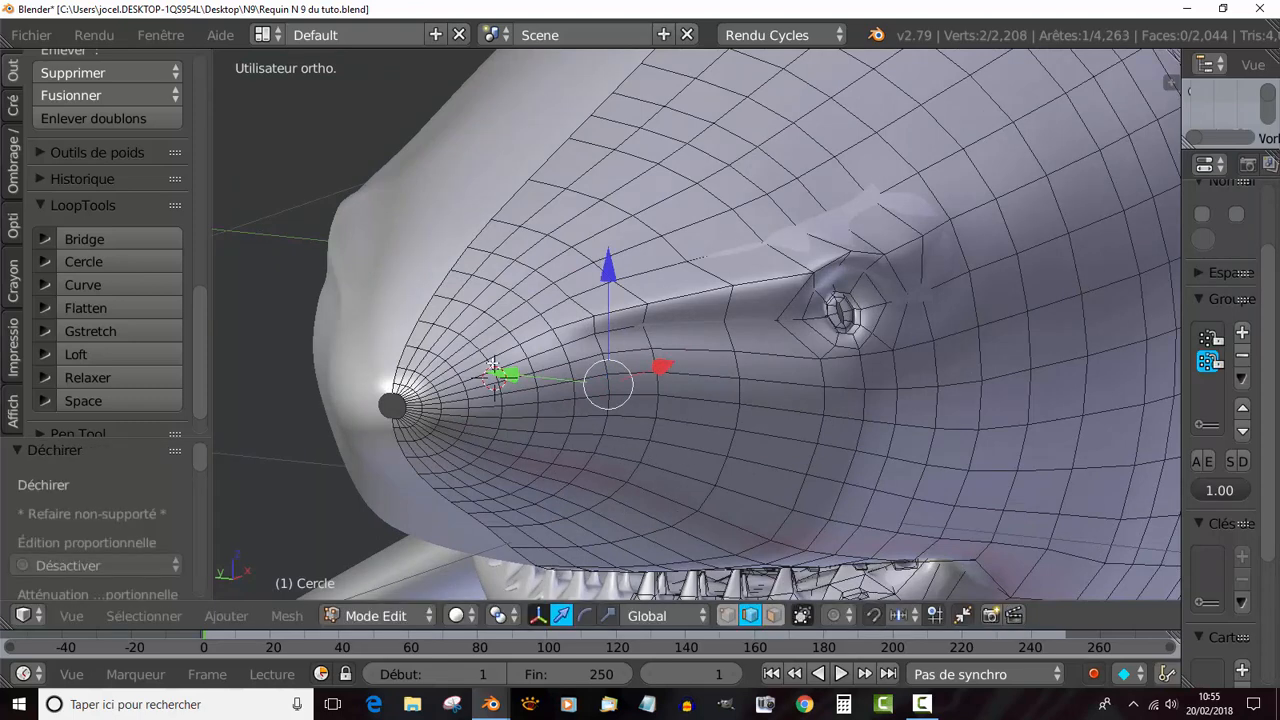
Open the ripped snout edge into a slit by moving its split edges apart along Y, the second by 0.013.
{"action": "left_click_drag", "start_coordinate": [498, 377], "coordinate": [551, 420]}
{"action": "scroll", "coordinate": [610, 438], "scroll_direction": "up", "scroll_amount": 2}
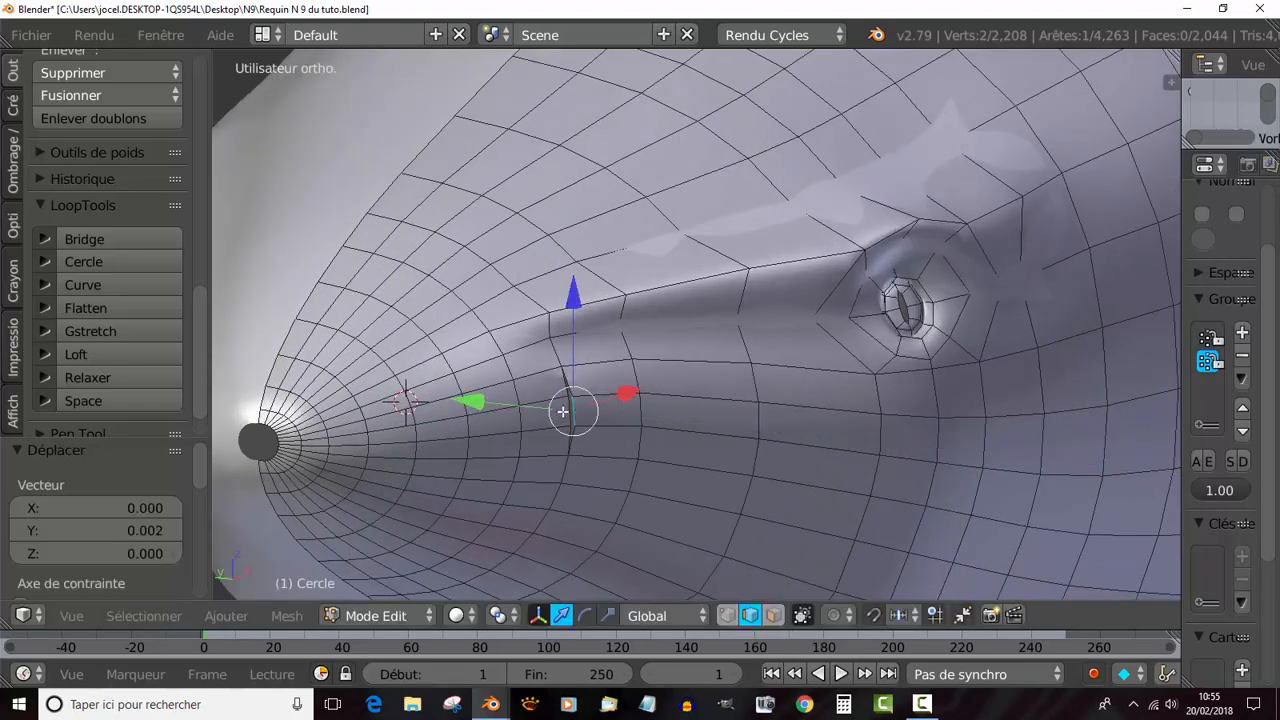
{"action": "right_click", "coordinate": [564, 411]}
{"action": "left_click_drag", "start_coordinate": [474, 403], "coordinate": [466, 398]}
{"action": "scroll", "coordinate": [651, 420], "scroll_direction": "down", "scroll_amount": 6}
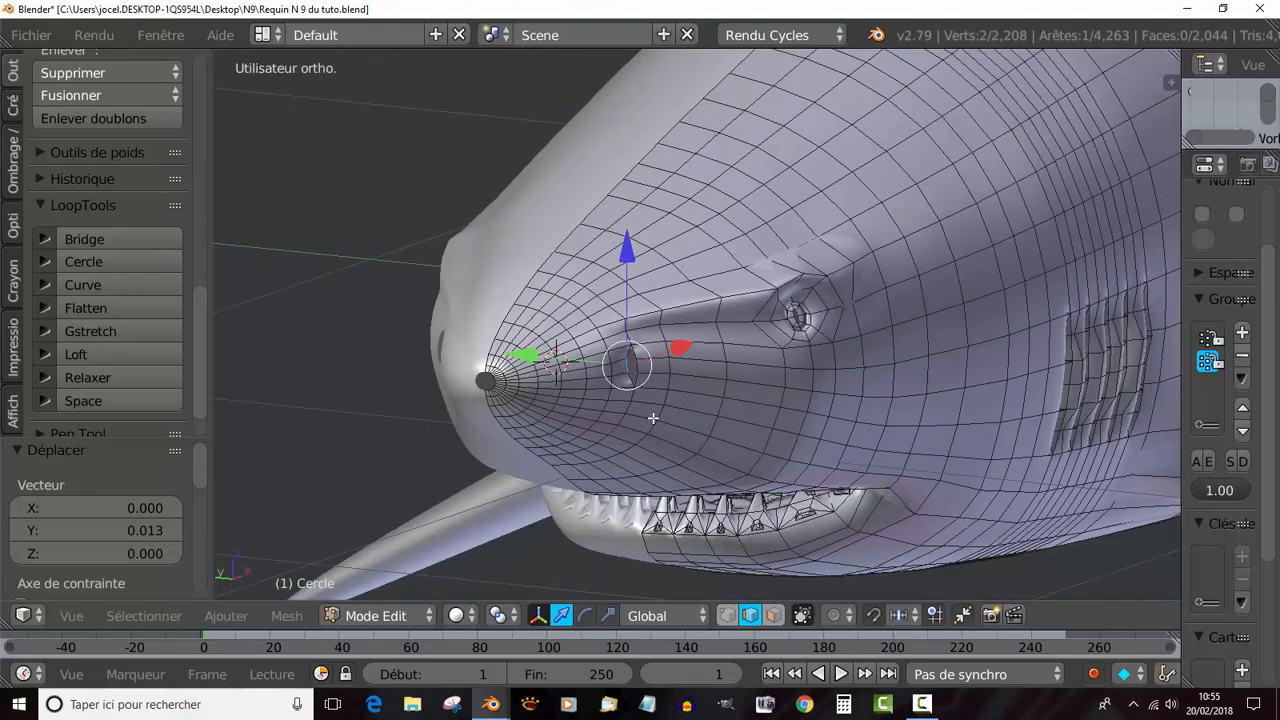
{"action": "middle_click_drag", "start_coordinate": [668, 416], "coordinate": [705, 414]}
{"action": "scroll", "coordinate": [614, 411], "scroll_direction": "up", "scroll_amount": 3}
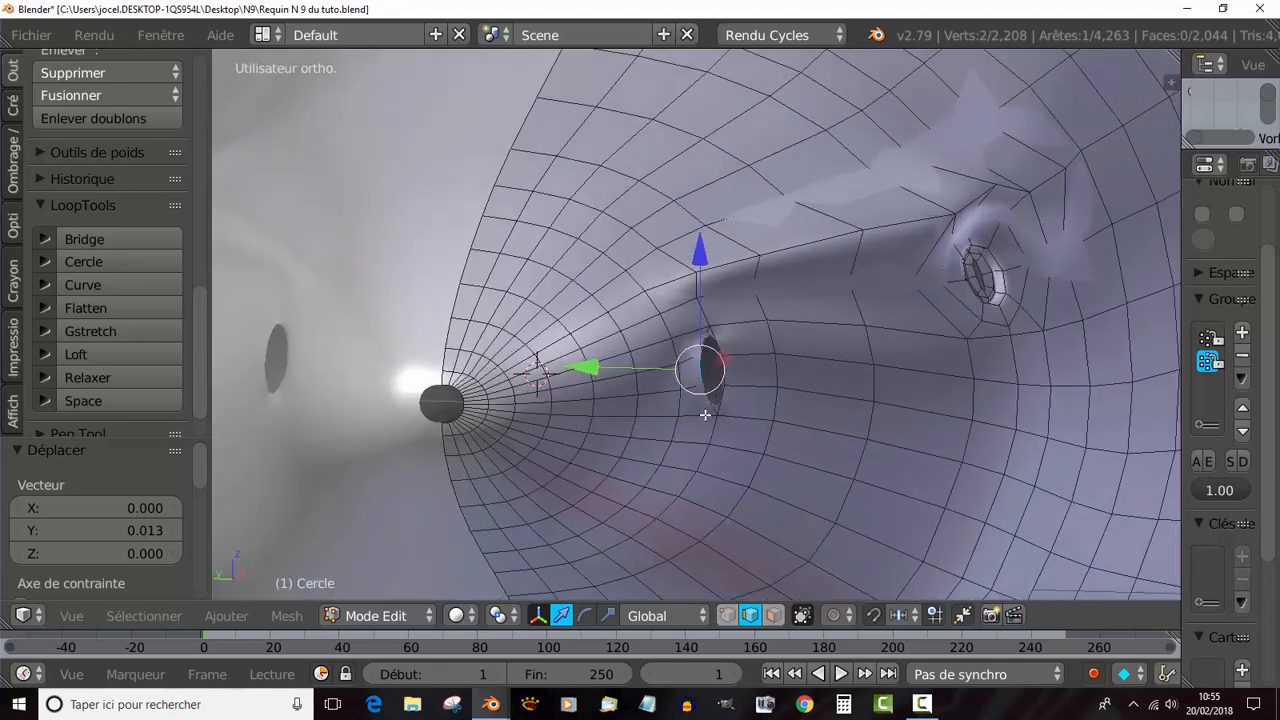
Switch to vertex selection and select the two opposite vertices in the lower part of the nostril slit.
{"action": "left_click", "coordinate": [727, 615]}
{"action": "right_click", "coordinate": [727, 386]}
{"action": "middle_click_drag", "start_coordinate": [672, 481], "coordinate": [676, 473]}
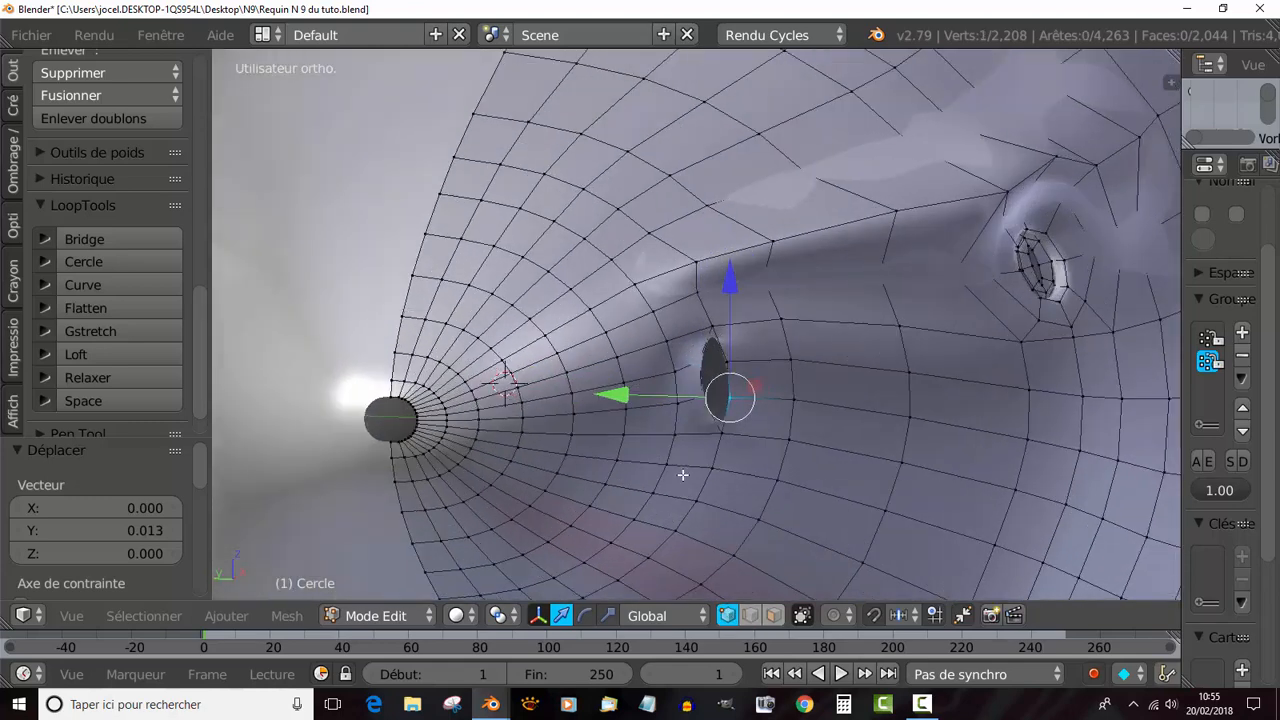
{"action": "right_click", "coordinate": [704, 394], "text": "shift"}
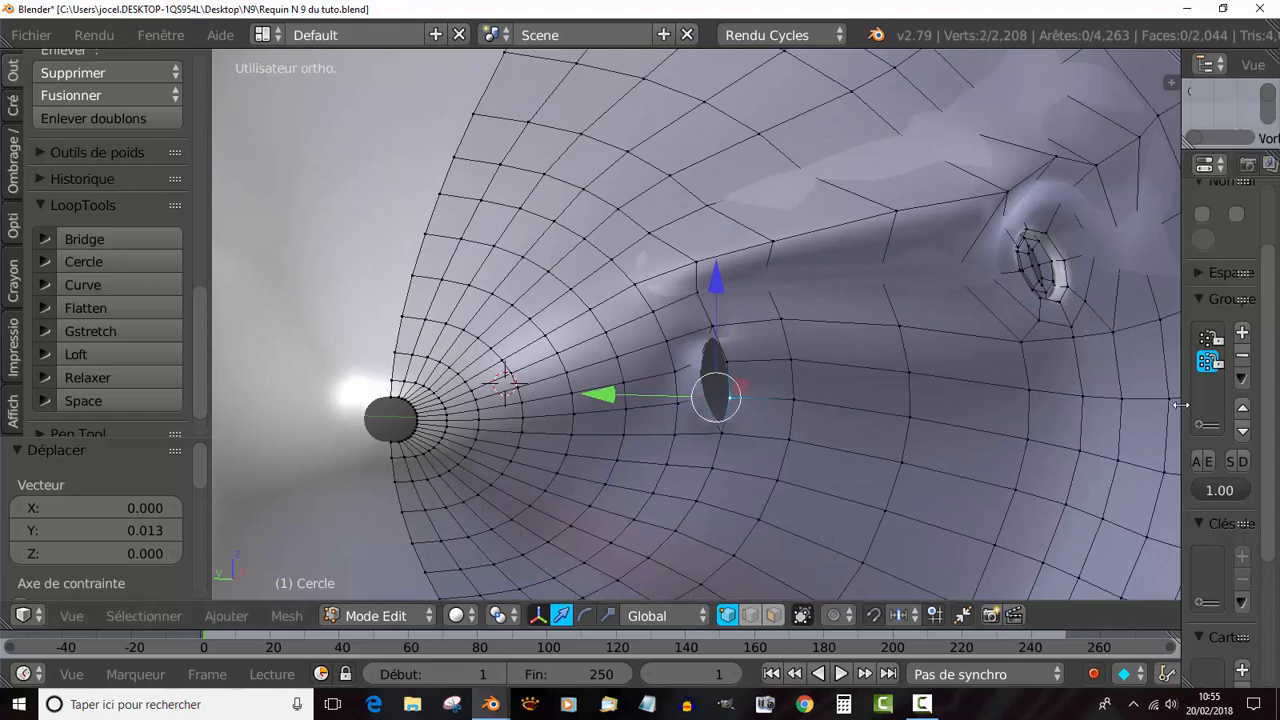
Widen the properties editor, show the shark's modifiers and set the Subdivision Surface view level to 0.
{"action": "left_click_drag", "start_coordinate": [1186, 420], "coordinate": [996, 420]}
{"action": "left_click", "coordinate": [1201, 165]}
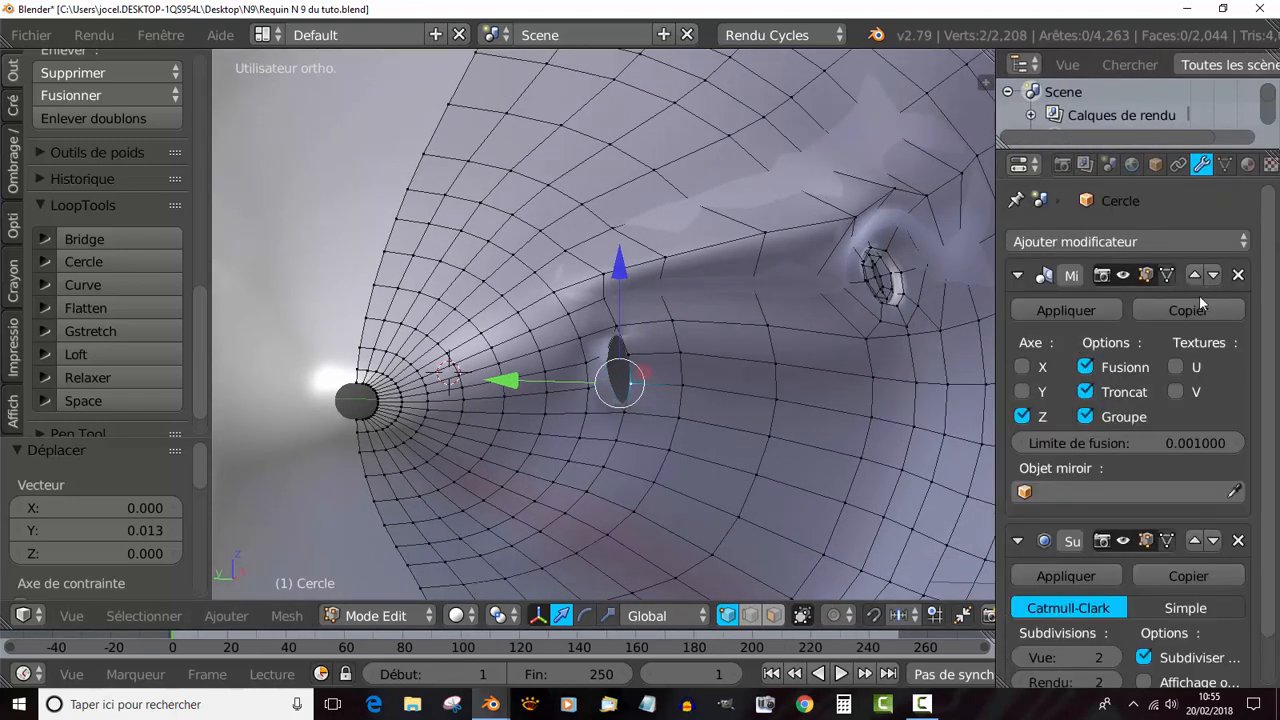
{"action": "left_click", "coordinate": [1023, 657]}
{"action": "left_click", "coordinate": [1023, 657]}
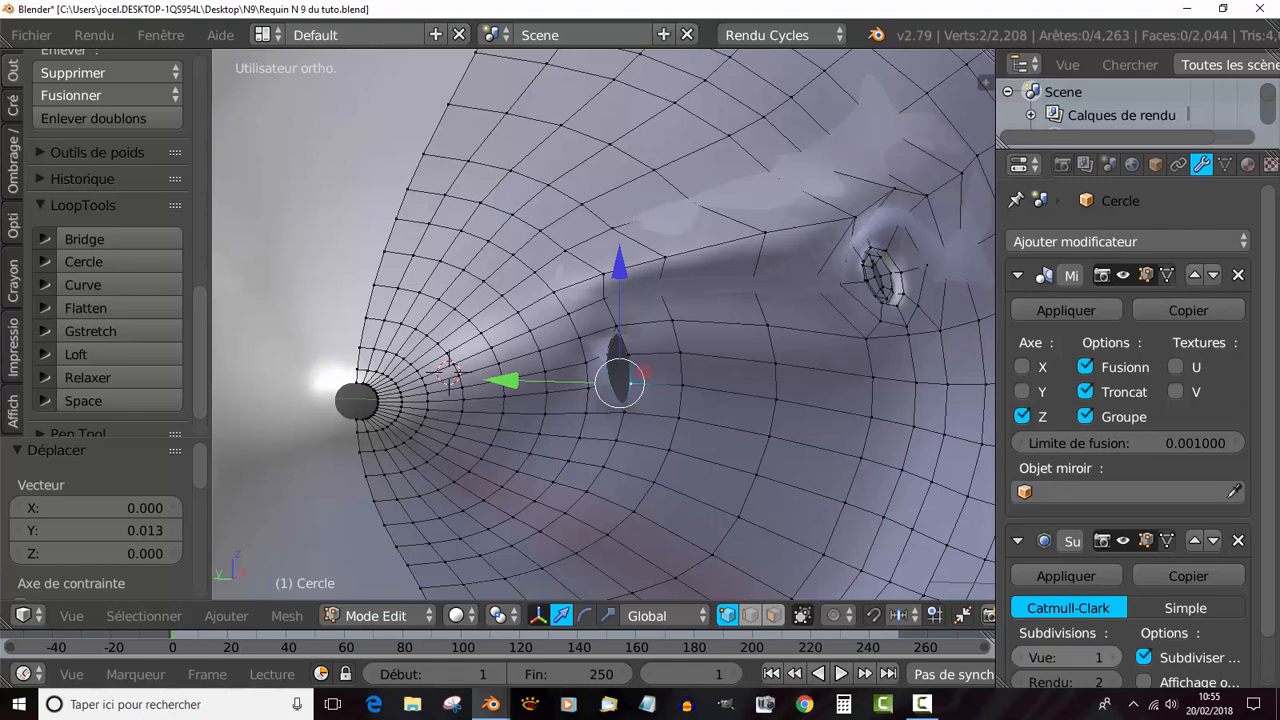
{"action": "middle_click_drag", "start_coordinate": [723, 482], "coordinate": [768, 473]}
{"action": "scroll", "coordinate": [733, 458], "scroll_direction": "up", "scroll_amount": 1}
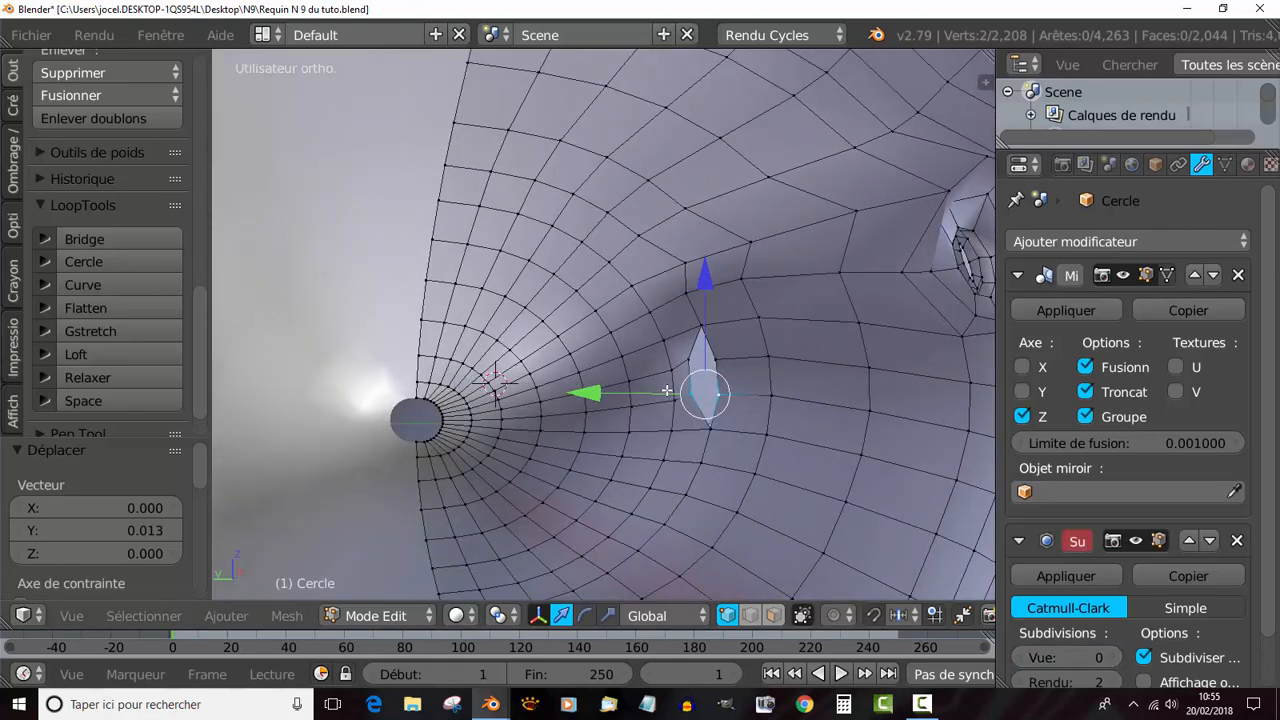
Shift the slit's lower vertex pair and upper front vertex along Y, the latter by -0.004, and return to Object Mode.
{"action": "left_click_drag", "start_coordinate": [596, 395], "coordinate": [594, 362]}
{"action": "right_click", "coordinate": [688, 362]}
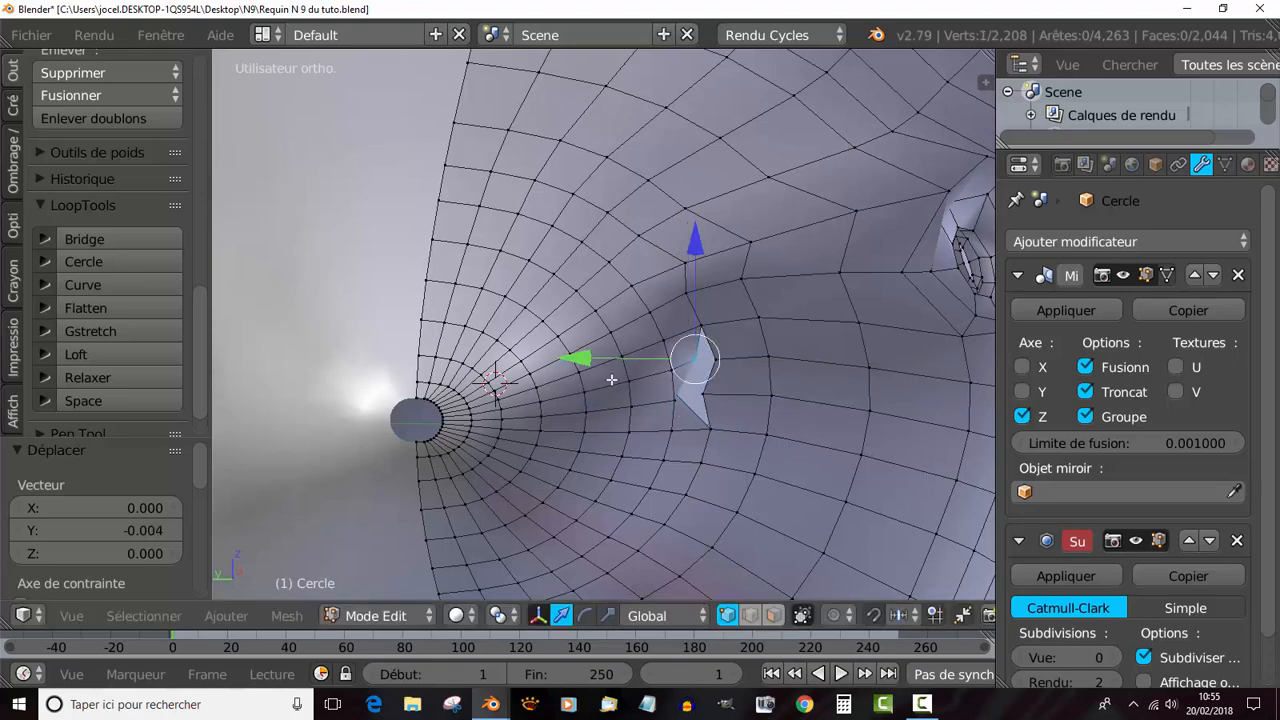
{"action": "key", "text": "Tab"}
{"action": "scroll", "coordinate": [720, 437], "scroll_direction": "down", "scroll_amount": 5}
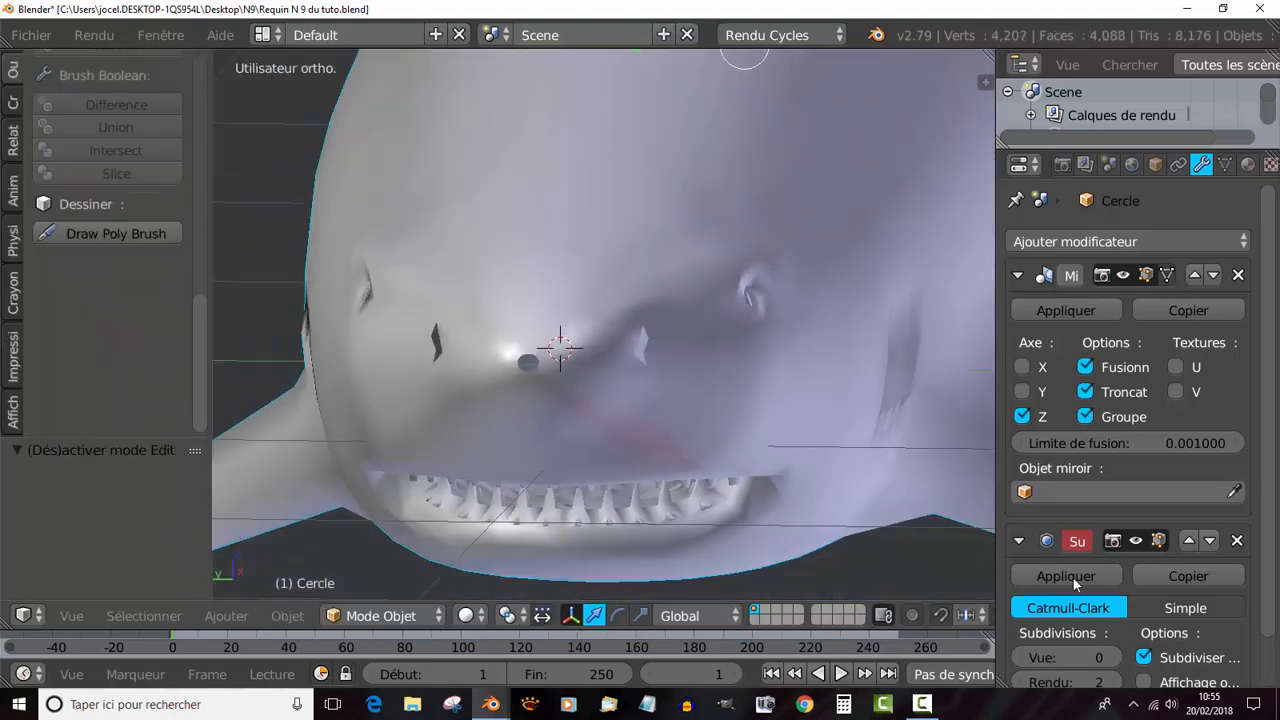
{"action": "scroll", "coordinate": [1170, 600], "scroll_direction": "down", "scroll_amount": 2}
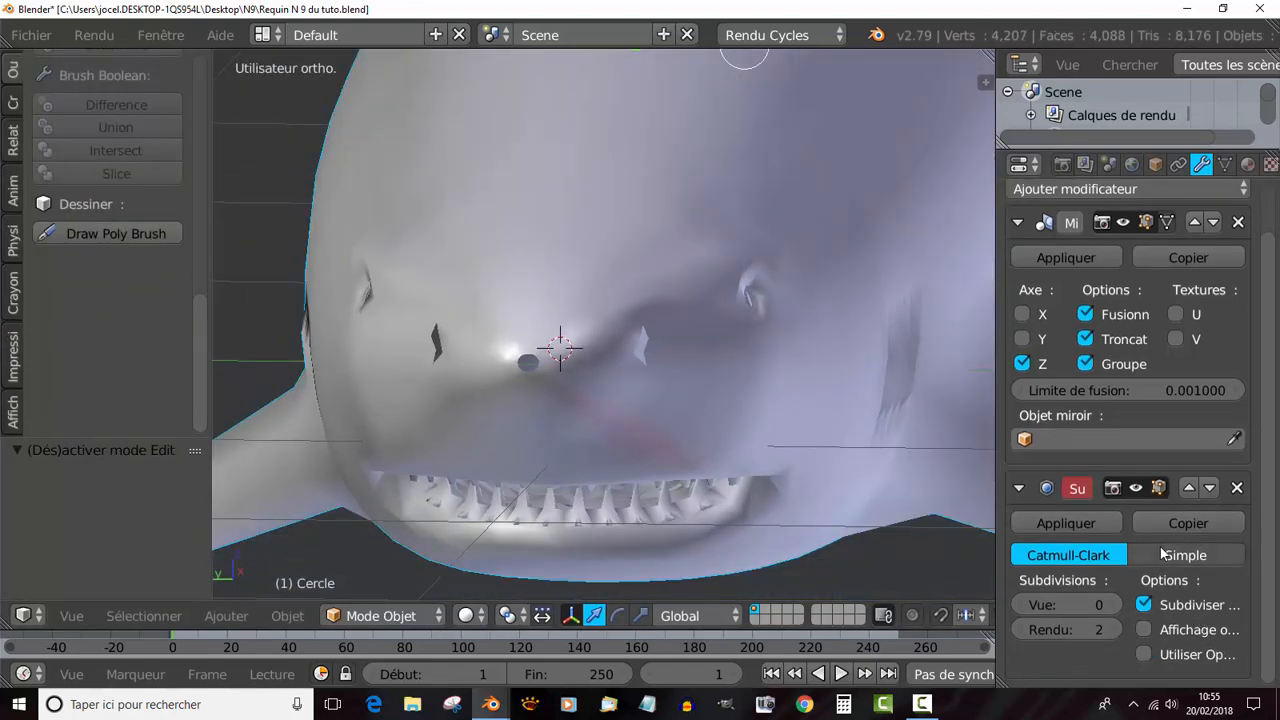
{"action": "left_click", "coordinate": [1114, 629]}
{"action": "left_click", "coordinate": [1114, 629]}
{"action": "left_click", "coordinate": [1114, 629]}
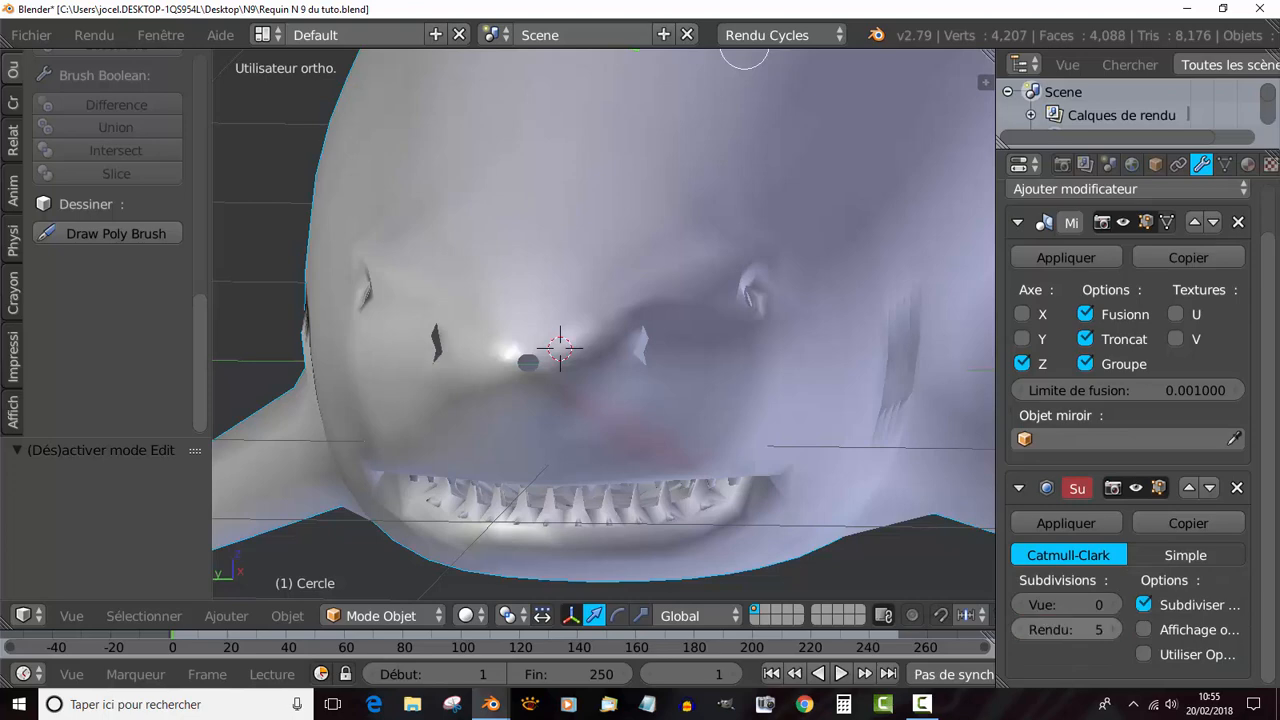
{"action": "left_click", "coordinate": [1021, 630]}
{"action": "left_click", "coordinate": [1021, 630]}
{"action": "left_click", "coordinate": [1021, 630]}
Set the Subdivision Surface view level to 2 and examine the smoothed nostril slit up close.
{"action": "left_click", "coordinate": [1114, 606]}
{"action": "left_click", "coordinate": [1114, 606]}
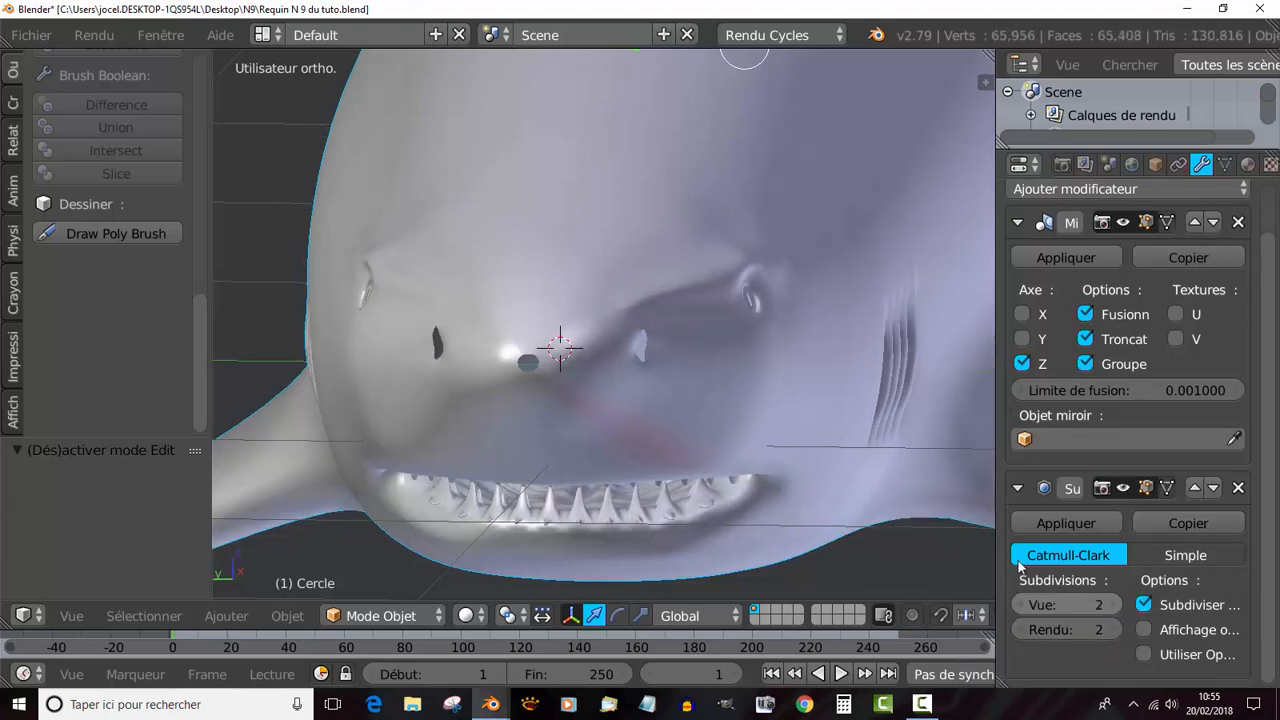
{"action": "key", "text": "Tab"}
{"action": "key", "text": "Tab"}
{"action": "middle_click_drag", "start_coordinate": [725, 471], "coordinate": [676, 481]}
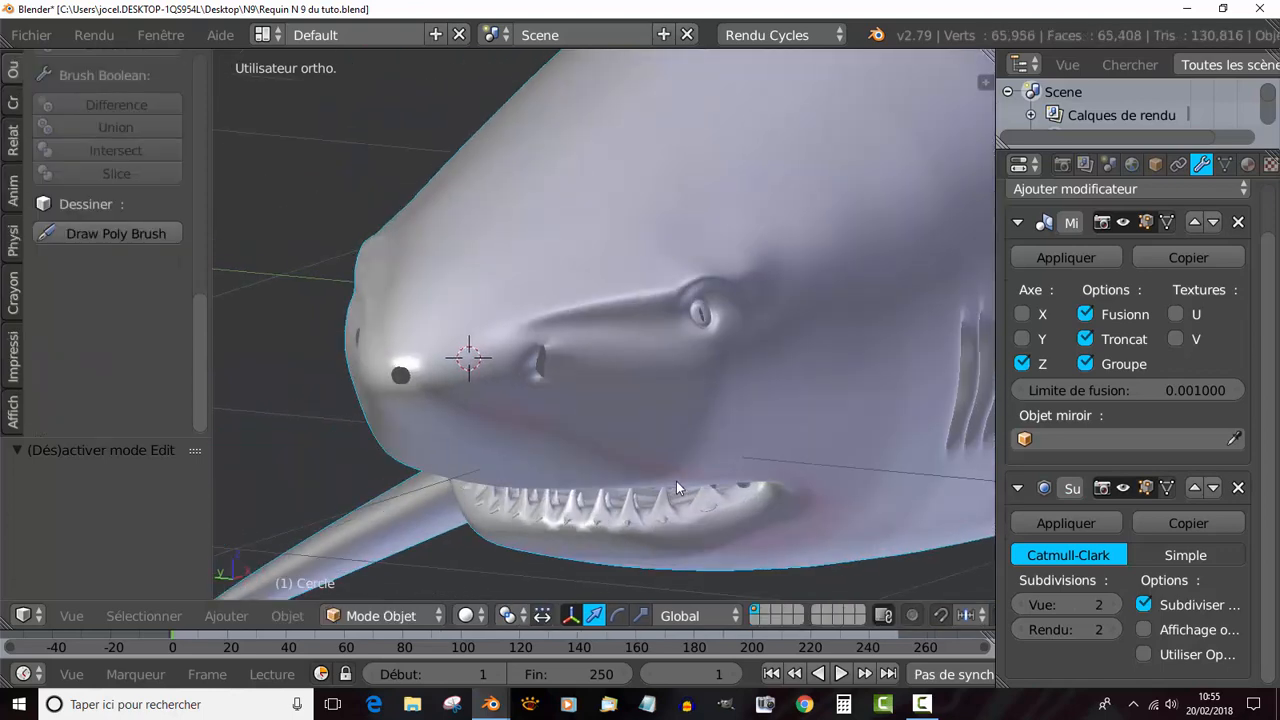
{"action": "scroll", "coordinate": [513, 390], "scroll_direction": "up", "scroll_amount": 2}
{"action": "scroll", "coordinate": [518, 413], "scroll_direction": "up", "scroll_amount": 2}
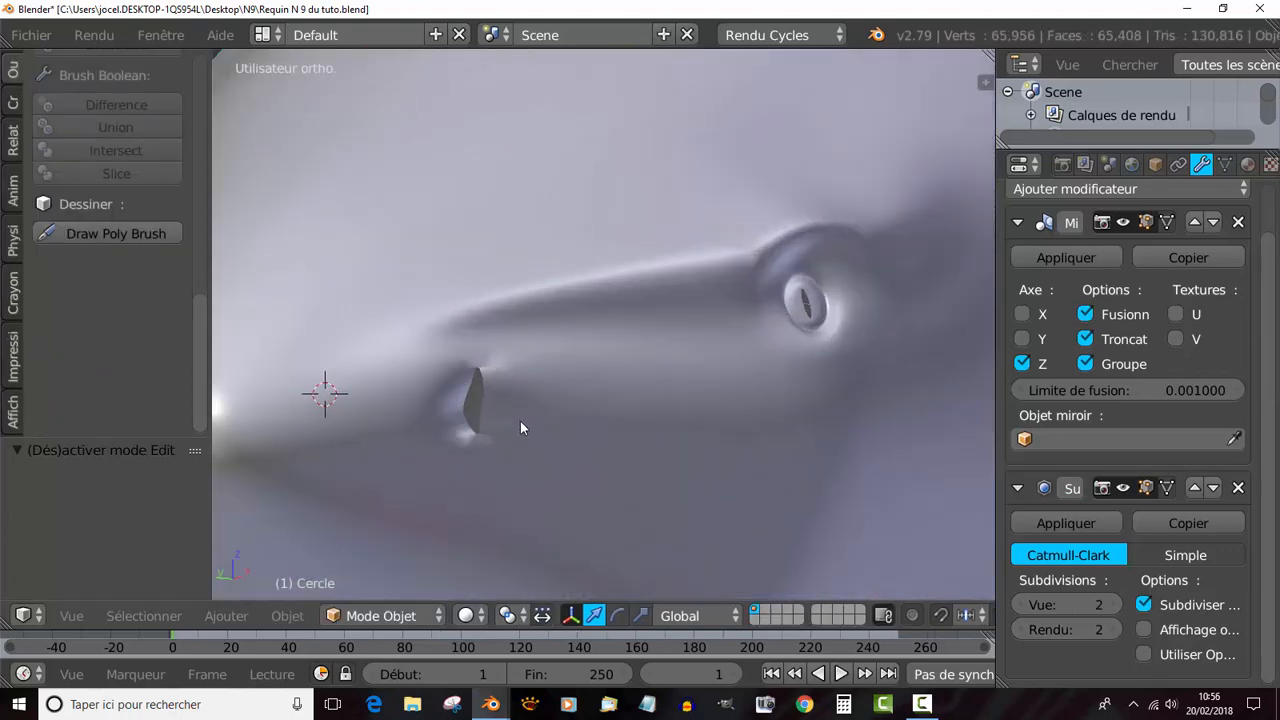
{"action": "middle_click_drag", "start_coordinate": [553, 426], "coordinate": [567, 429]}
Move one lower vertex of the nostril slit backward along Y in Edit Mode and check the smoothed head in Object Mode.
{"action": "key", "text": "Tab"}
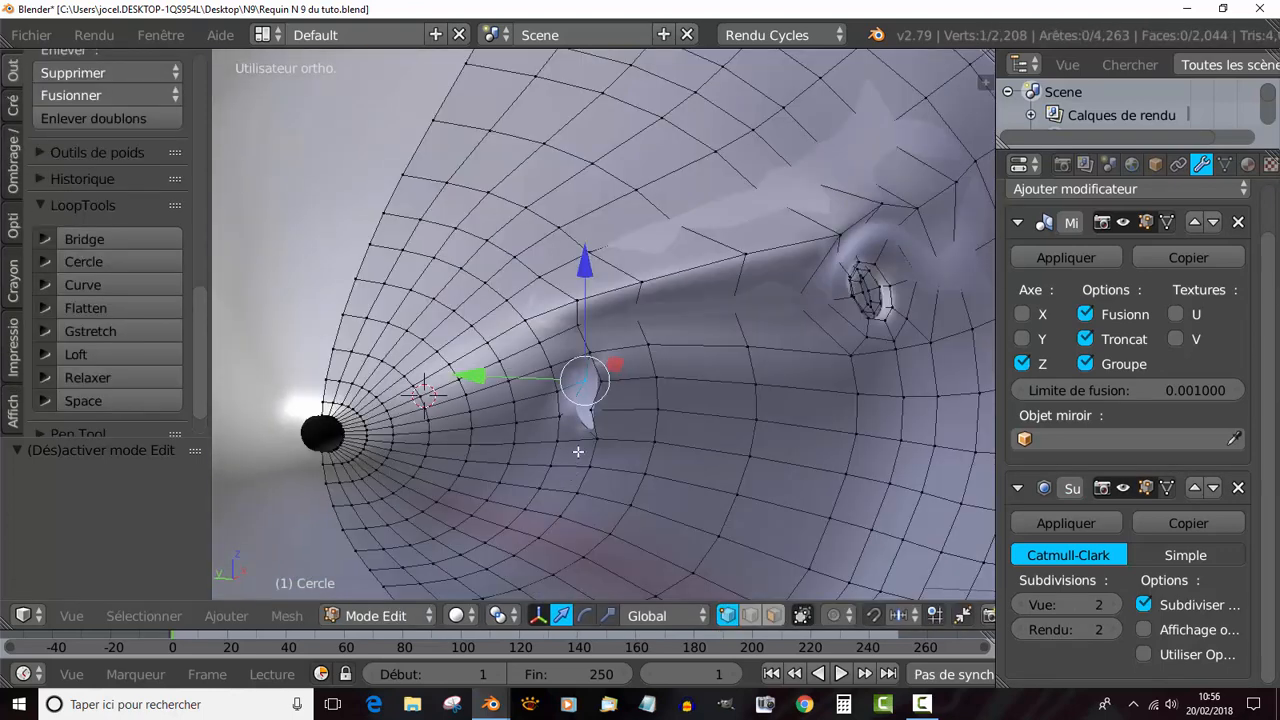
{"action": "right_click", "coordinate": [592, 410]}
{"action": "left_click_drag", "start_coordinate": [492, 406], "coordinate": [515, 420]}
{"action": "key", "text": "Tab"}
{"action": "scroll", "coordinate": [604, 466], "scroll_direction": "down", "scroll_amount": 5}
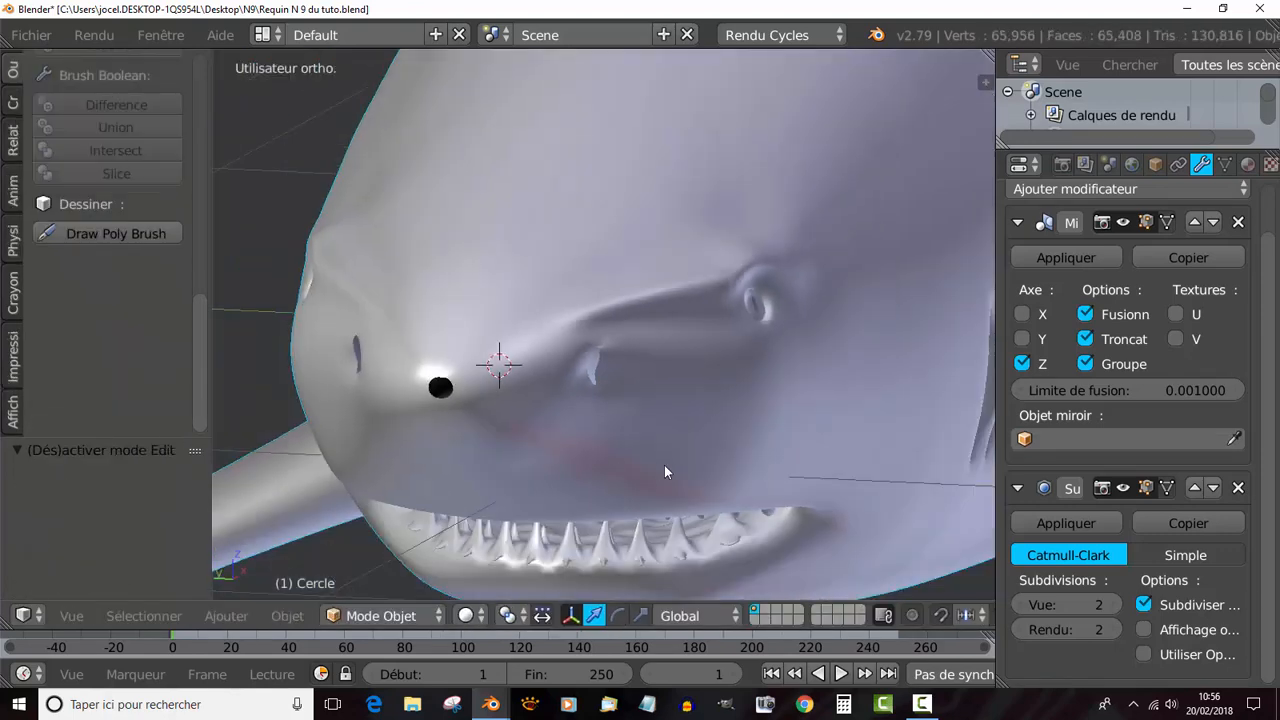
{"action": "scroll", "coordinate": [664, 465], "scroll_direction": "up", "scroll_amount": 3}
{"action": "middle_click_drag", "start_coordinate": [713, 462], "coordinate": [624, 474]}
{"action": "scroll", "coordinate": [601, 463], "scroll_direction": "up", "scroll_amount": 5}
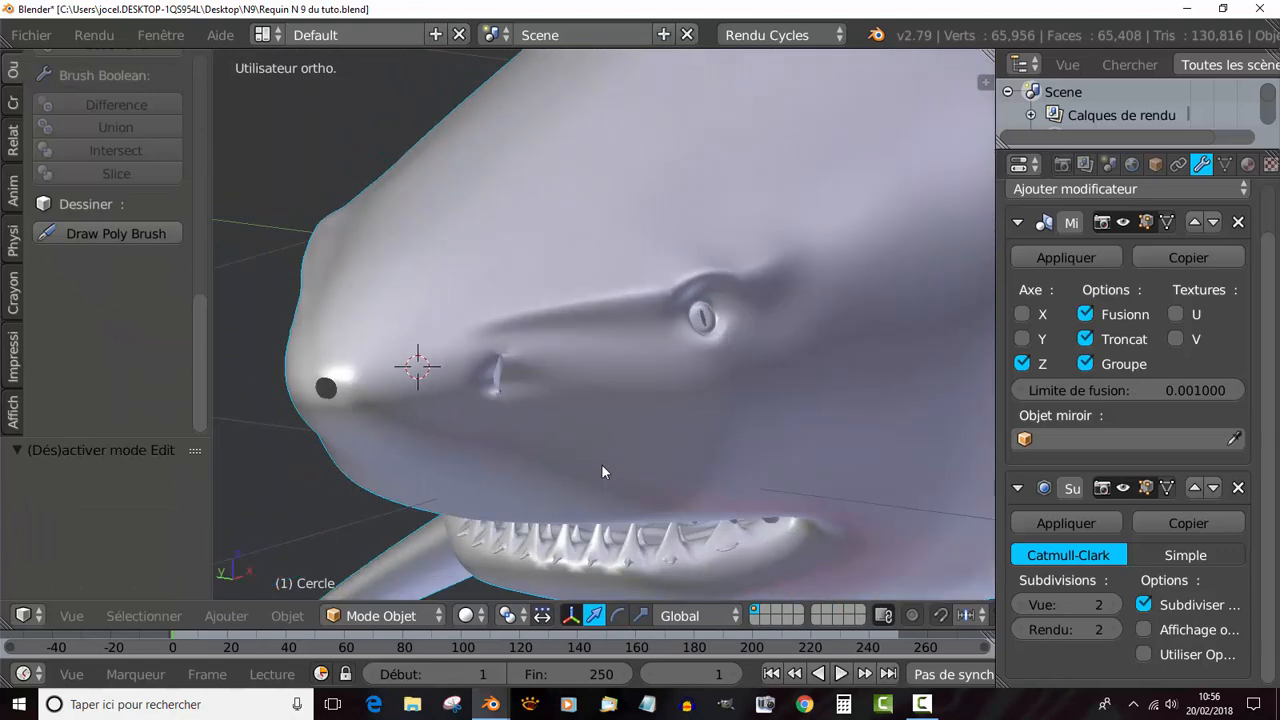
Select the six-vertex boundary loop of the nostril slit in Edit Mode and set the Subdivision Surface view level to 0.
{"action": "key", "text": "Tab"}
{"action": "middle_click_drag", "start_coordinate": [528, 466], "coordinate": [563, 393]}
{"action": "right_click", "coordinate": [557, 377], "text": "alt"}
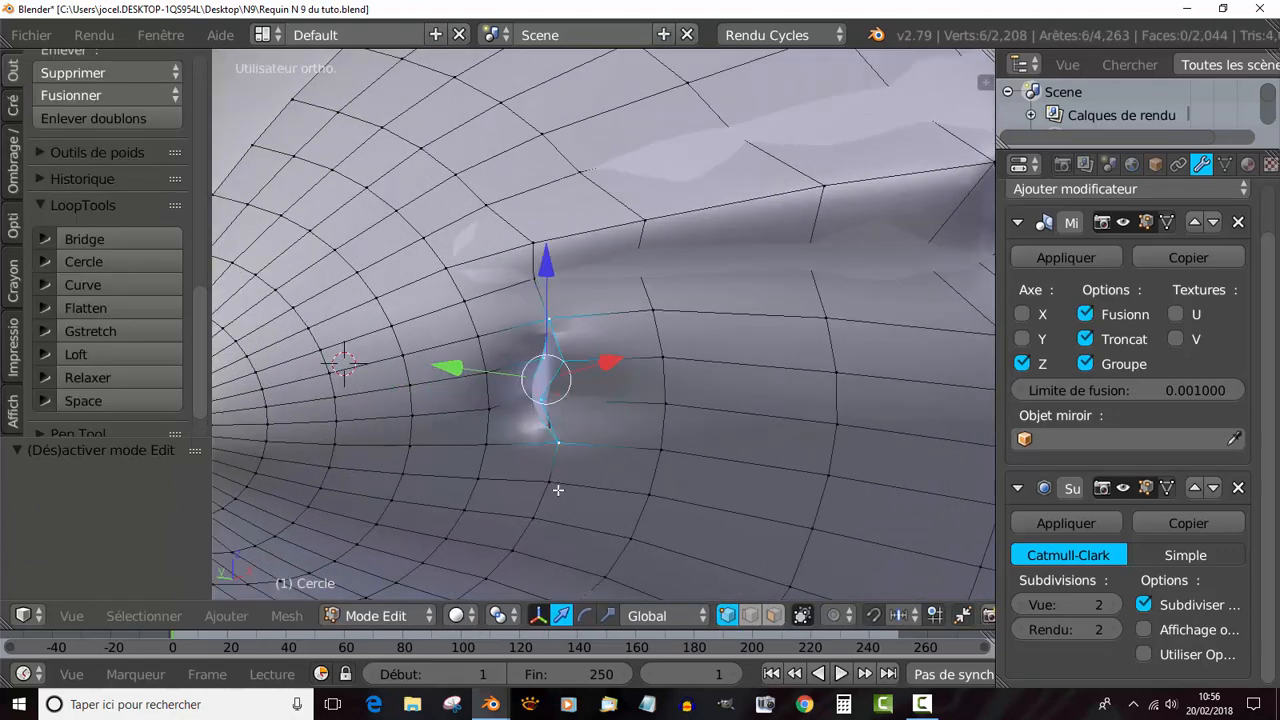
{"action": "left_click", "coordinate": [1020, 605]}
{"action": "left_click", "coordinate": [1020, 605]}
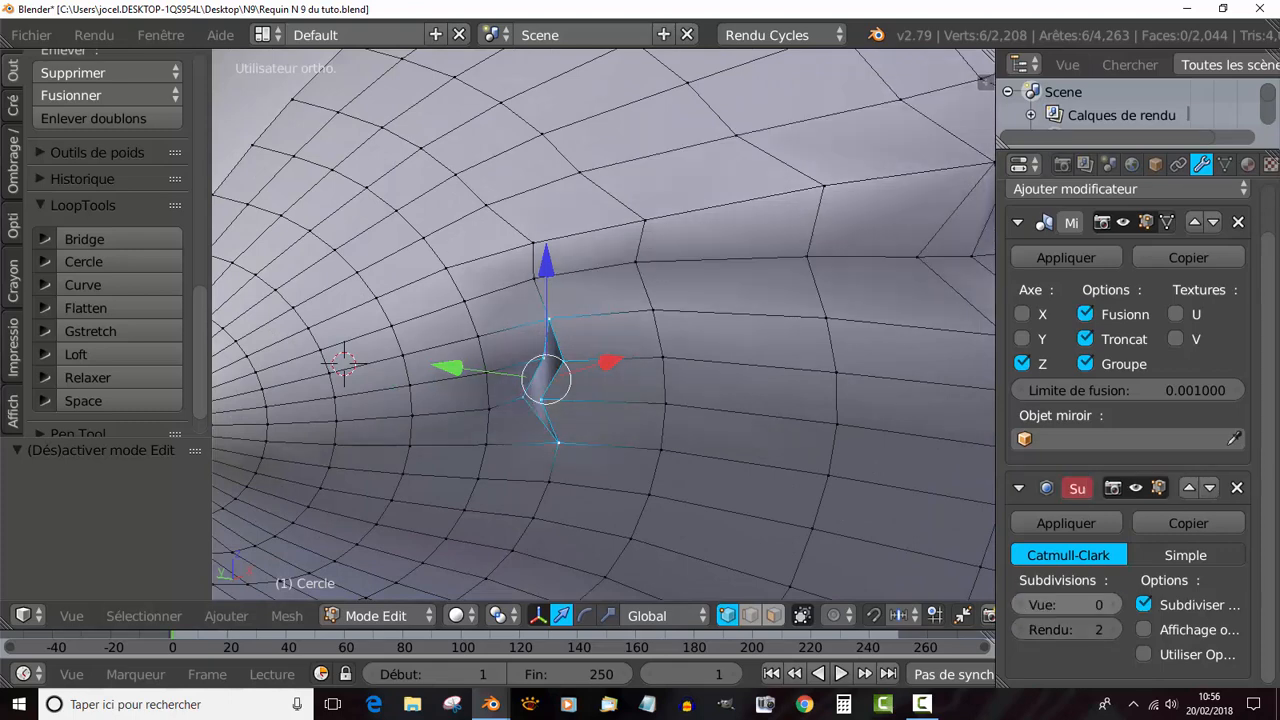
{"action": "scroll", "coordinate": [620, 485], "scroll_direction": "down", "scroll_amount": 5}
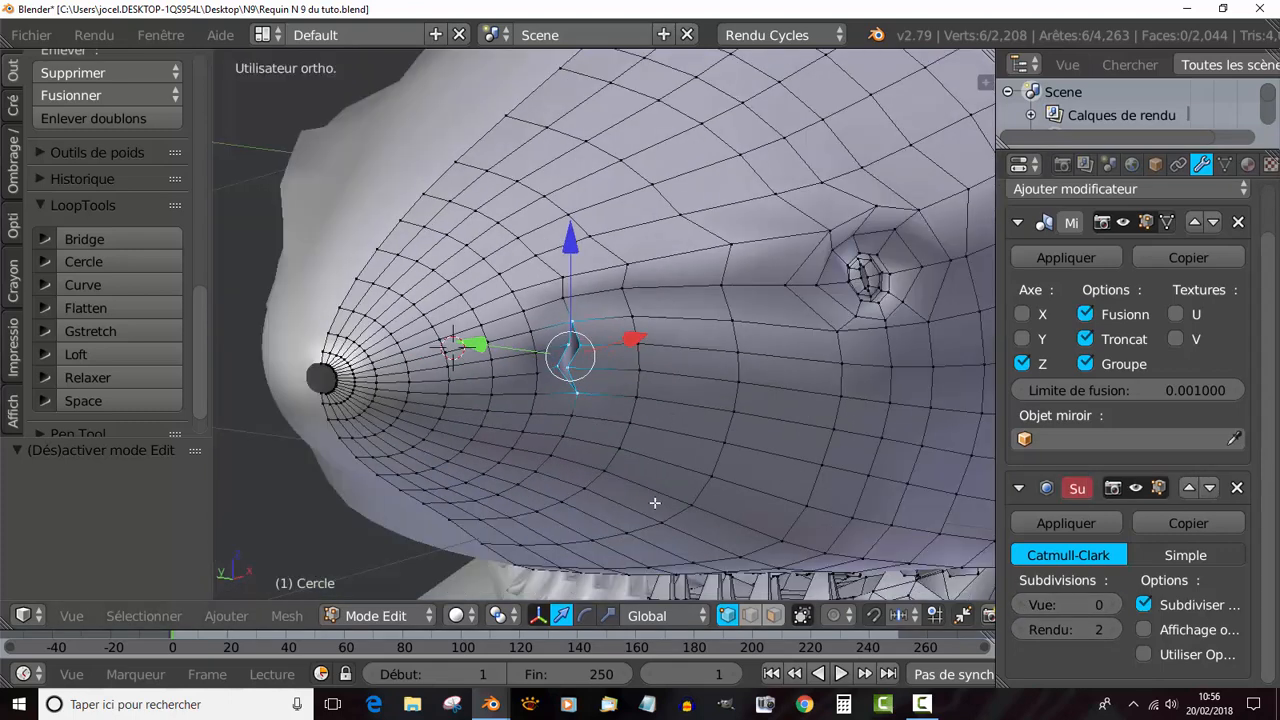
{"action": "scroll", "coordinate": [657, 500], "scroll_direction": "up", "scroll_amount": 5}
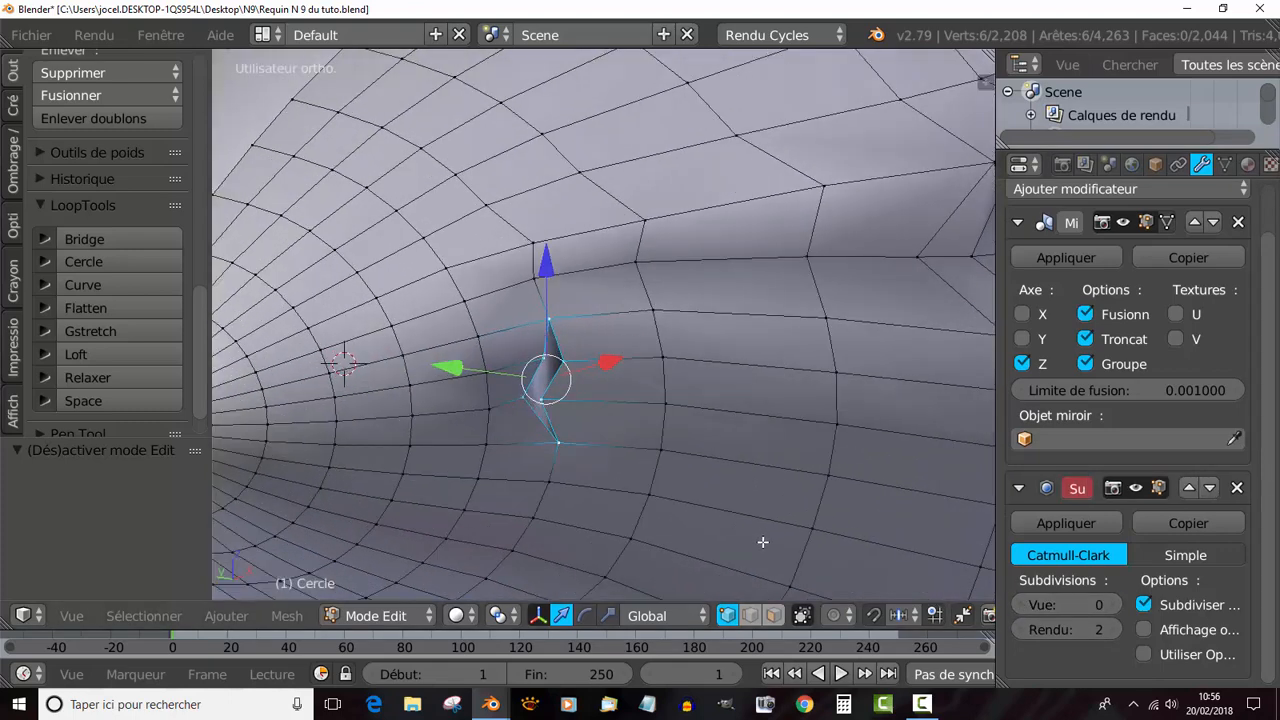
Extrude the nostril's boundary loop and scale the new loop inward to about 0.633.
{"action": "key", "text": "e"}
{"action": "key", "text": "s"}
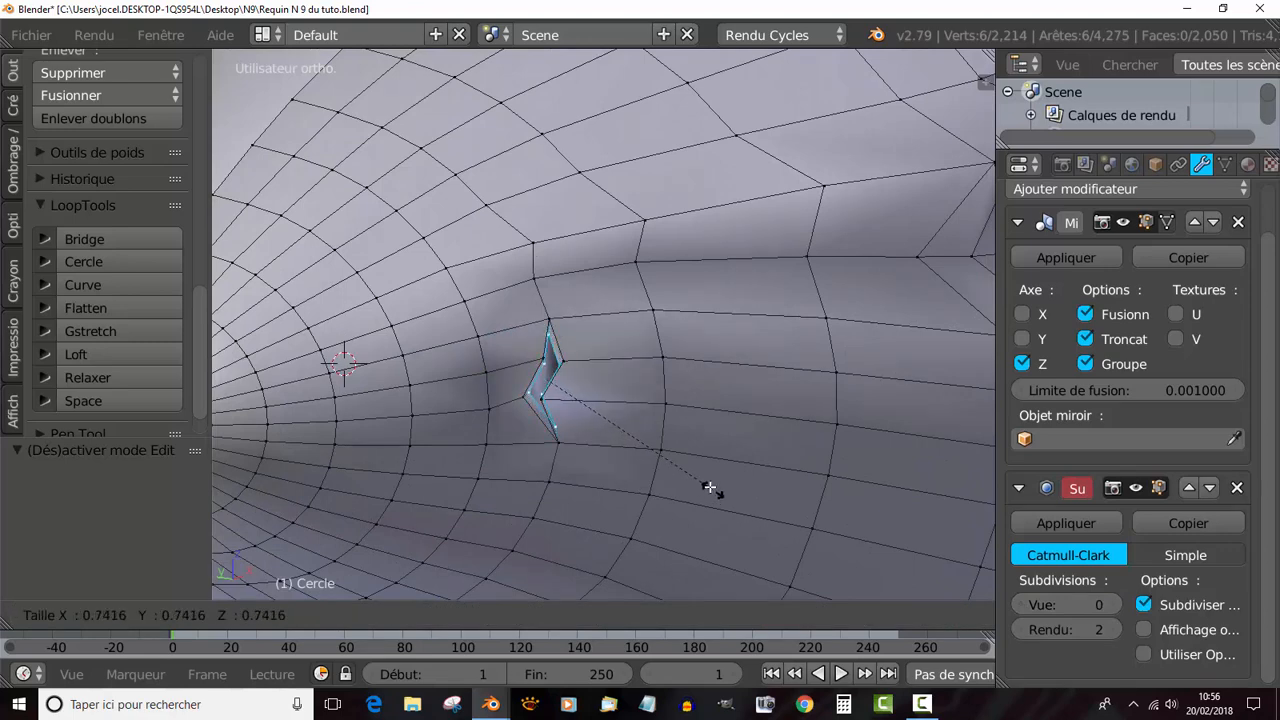
{"action": "left_click", "coordinate": [692, 469]}
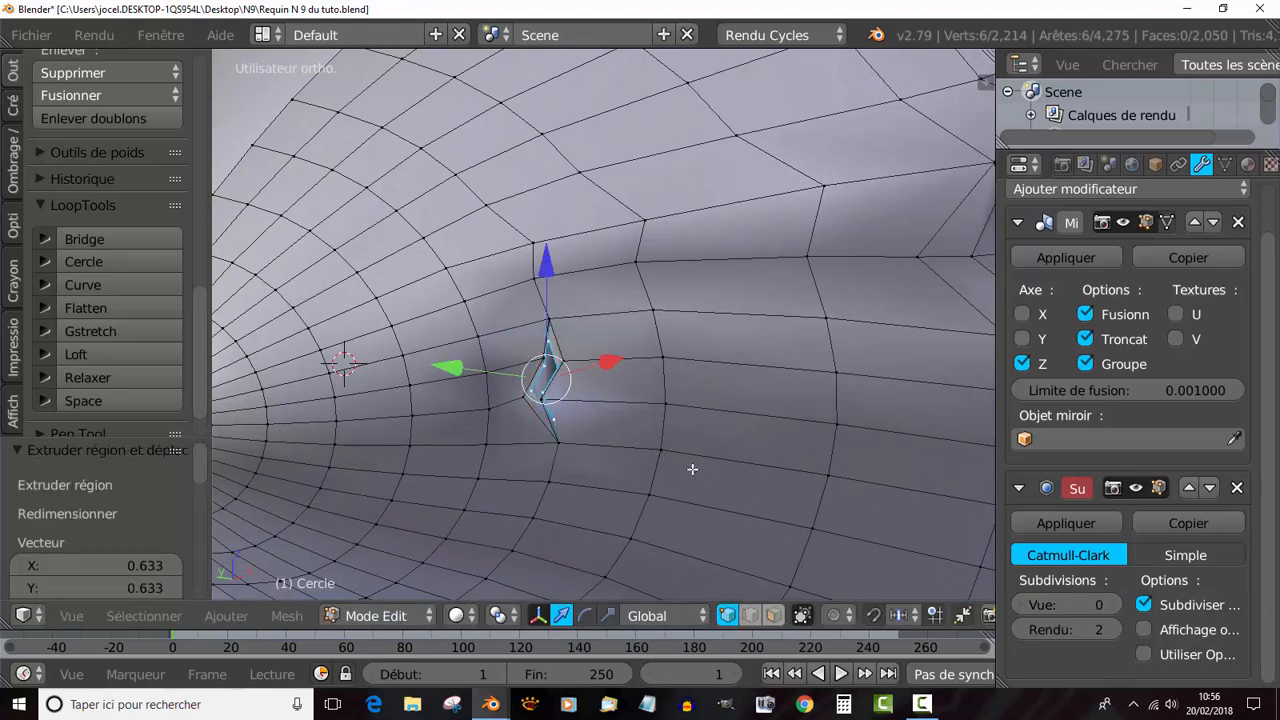
{"action": "scroll", "coordinate": [759, 538], "scroll_direction": "down", "scroll_amount": 3}
{"action": "middle_click_drag", "start_coordinate": [717, 511], "coordinate": [779, 475]}
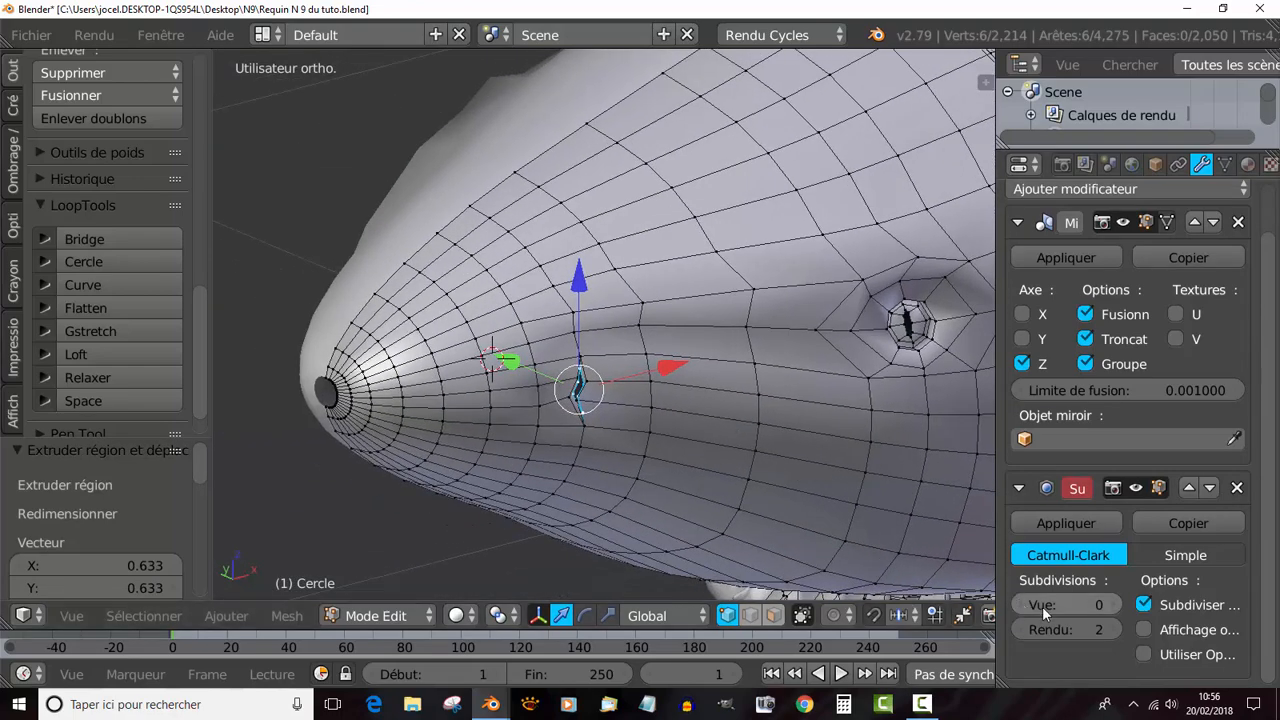
Set the Subdivision Surface view level to 2, push the inner nostril loop slightly inward along X and check it in Object Mode.
{"action": "left_click", "coordinate": [1112, 605]}
{"action": "left_click", "coordinate": [1112, 605]}
{"action": "scroll", "coordinate": [643, 398], "scroll_direction": "up", "scroll_amount": 1}
{"action": "scroll", "coordinate": [643, 398], "scroll_direction": "up", "scroll_amount": 1}
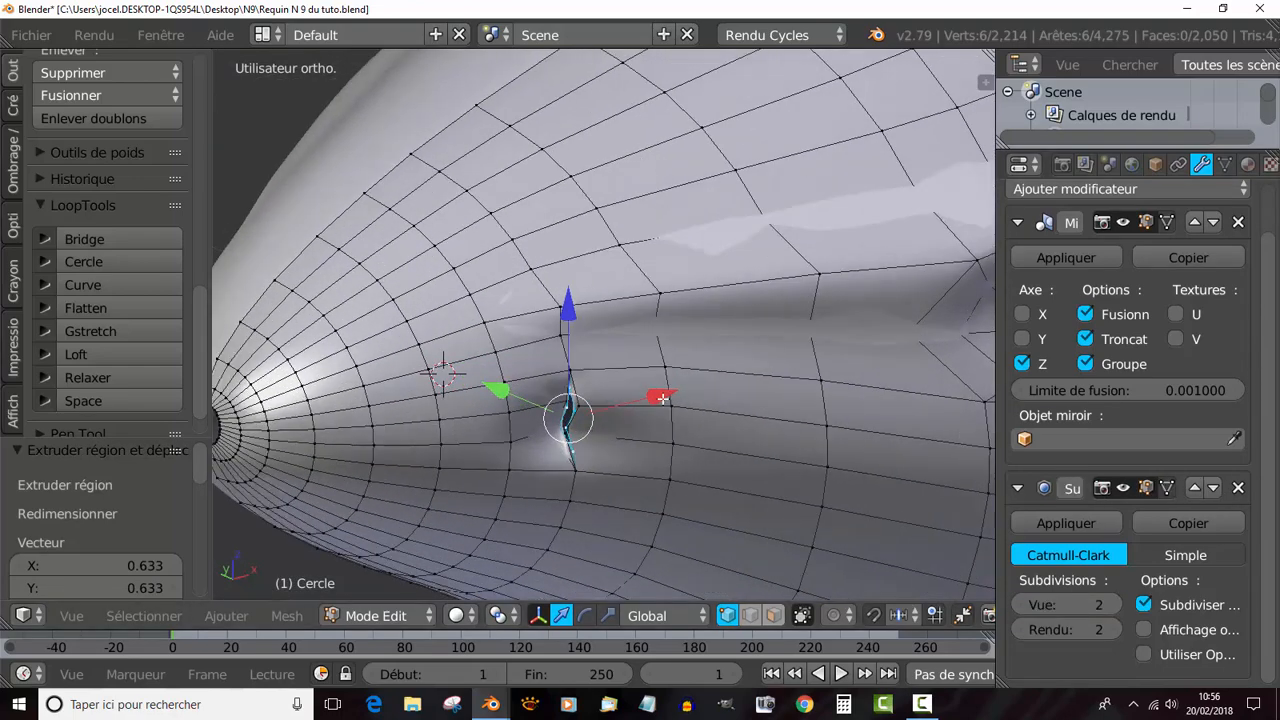
{"action": "left_click_drag", "start_coordinate": [667, 393], "coordinate": [674, 397]}
{"action": "key", "text": "Tab"}
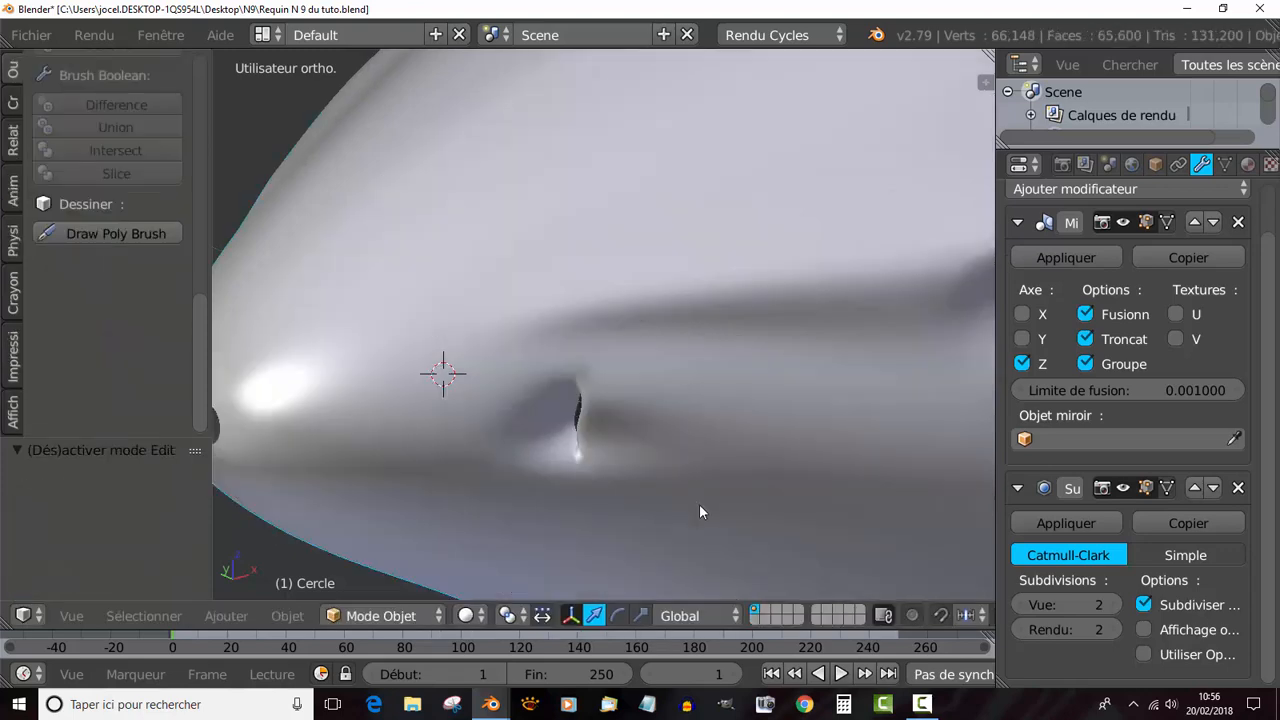
{"action": "scroll", "coordinate": [704, 501], "scroll_direction": "down", "scroll_amount": 3}
{"action": "middle_click_drag", "start_coordinate": [781, 487], "coordinate": [748, 475]}
{"action": "scroll", "coordinate": [851, 476], "scroll_direction": "up", "scroll_amount": 3}
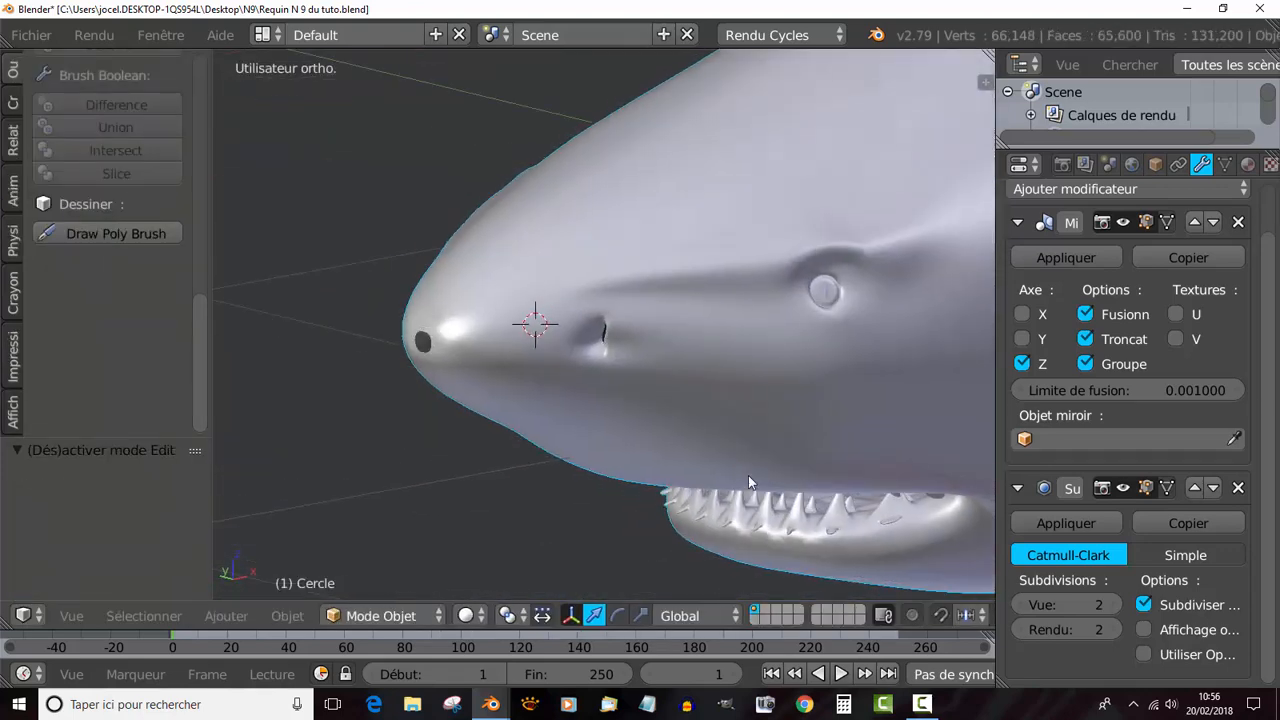
{"action": "scroll", "coordinate": [665, 432], "scroll_direction": "up", "scroll_amount": 2}
Extrude the inner nostril loop again and move it 0.065 along X into the head to deepen the cavity.
{"action": "key", "text": "Tab"}
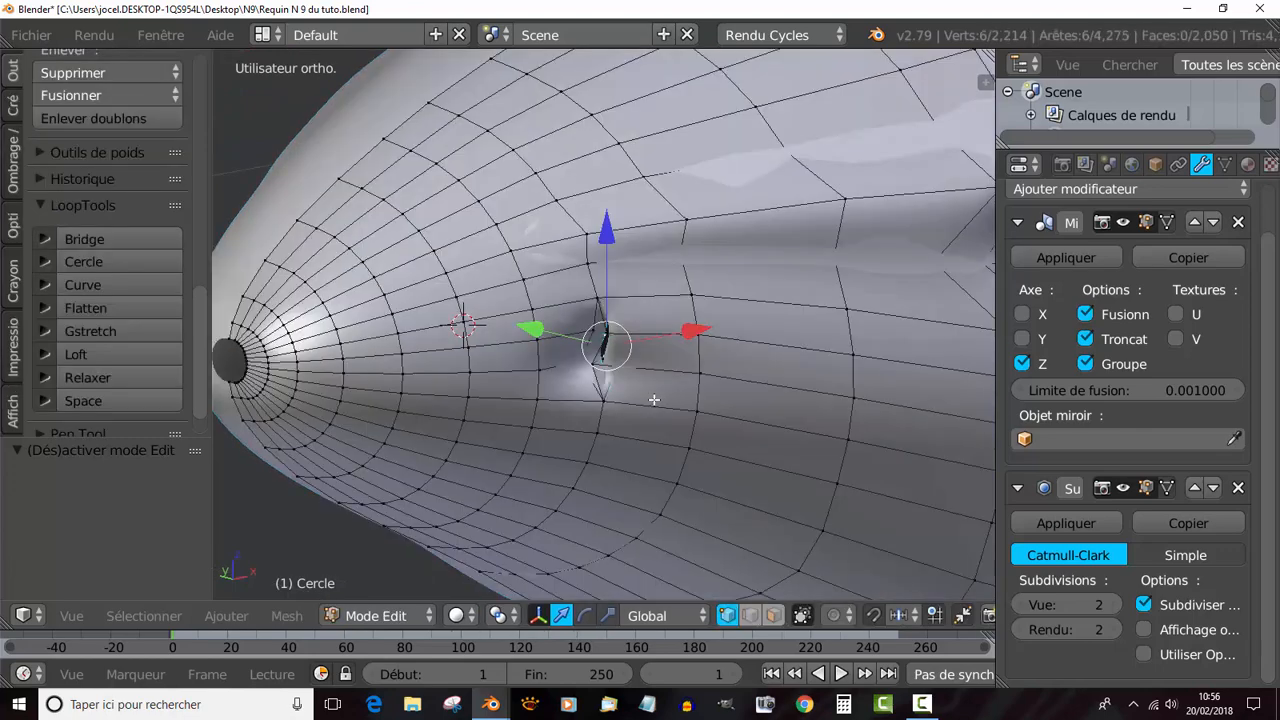
{"action": "key", "text": "e"}
{"action": "right_click", "coordinate": [654, 400]}
{"action": "left_click_drag", "start_coordinate": [684, 339], "coordinate": [772, 316]}
{"action": "scroll", "coordinate": [698, 440], "scroll_direction": "down", "scroll_amount": 3}
Examine the extruded nostril cavity in wireframe, then the finished head in solid shading in Object Mode.
{"action": "key", "text": "z"}
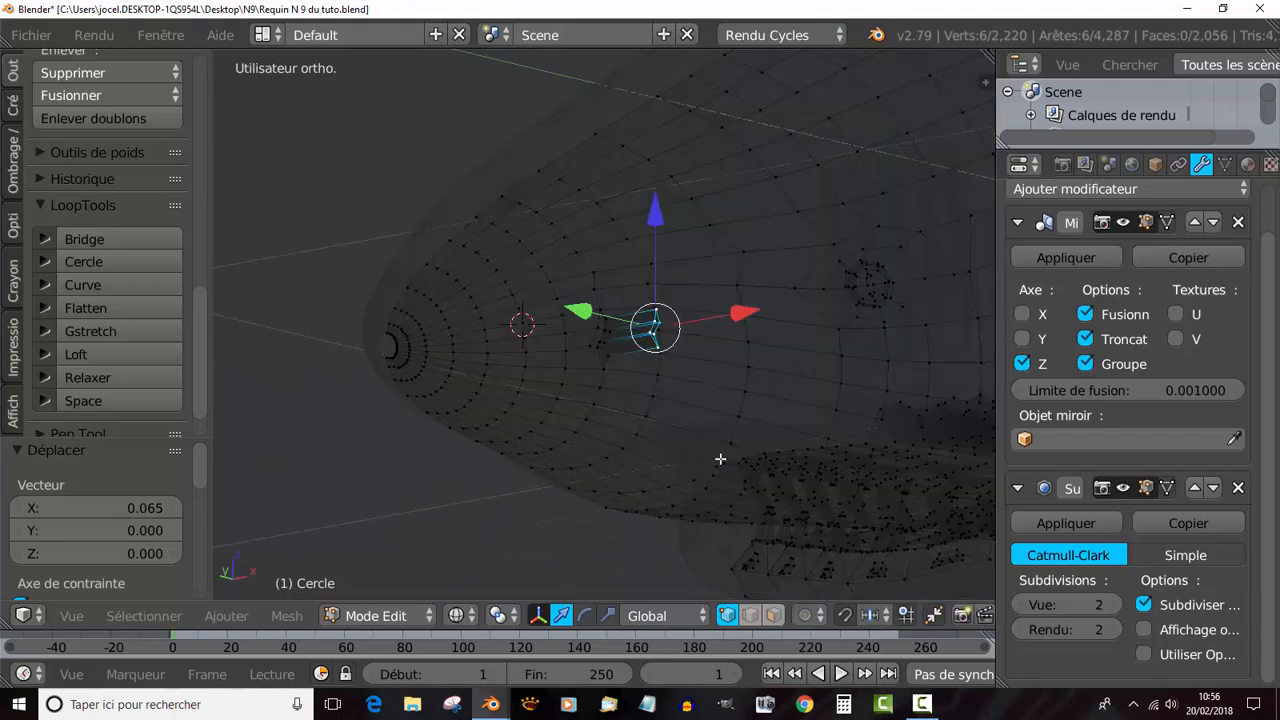
{"action": "middle_click_drag", "start_coordinate": [716, 455], "coordinate": [647, 473]}
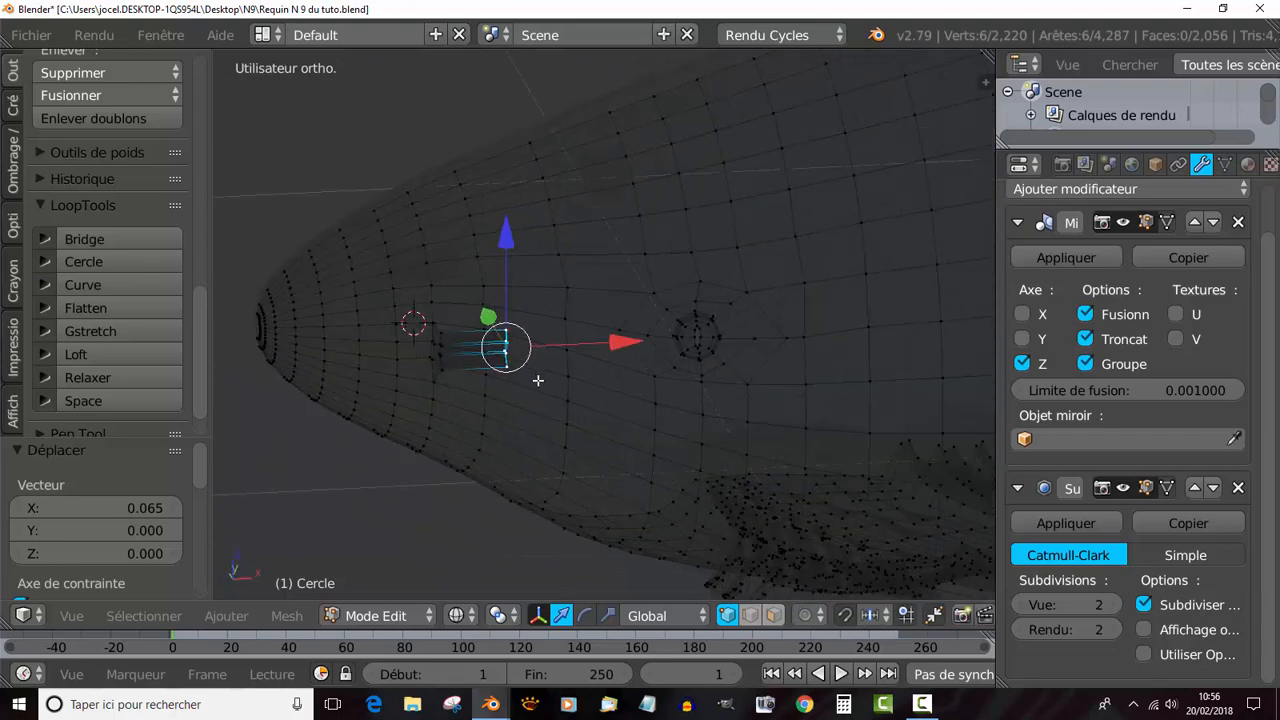
{"action": "key", "text": "Tab"}
{"action": "key", "text": "Tab"}
{"action": "middle_click_drag", "start_coordinate": [591, 423], "coordinate": [622, 444]}
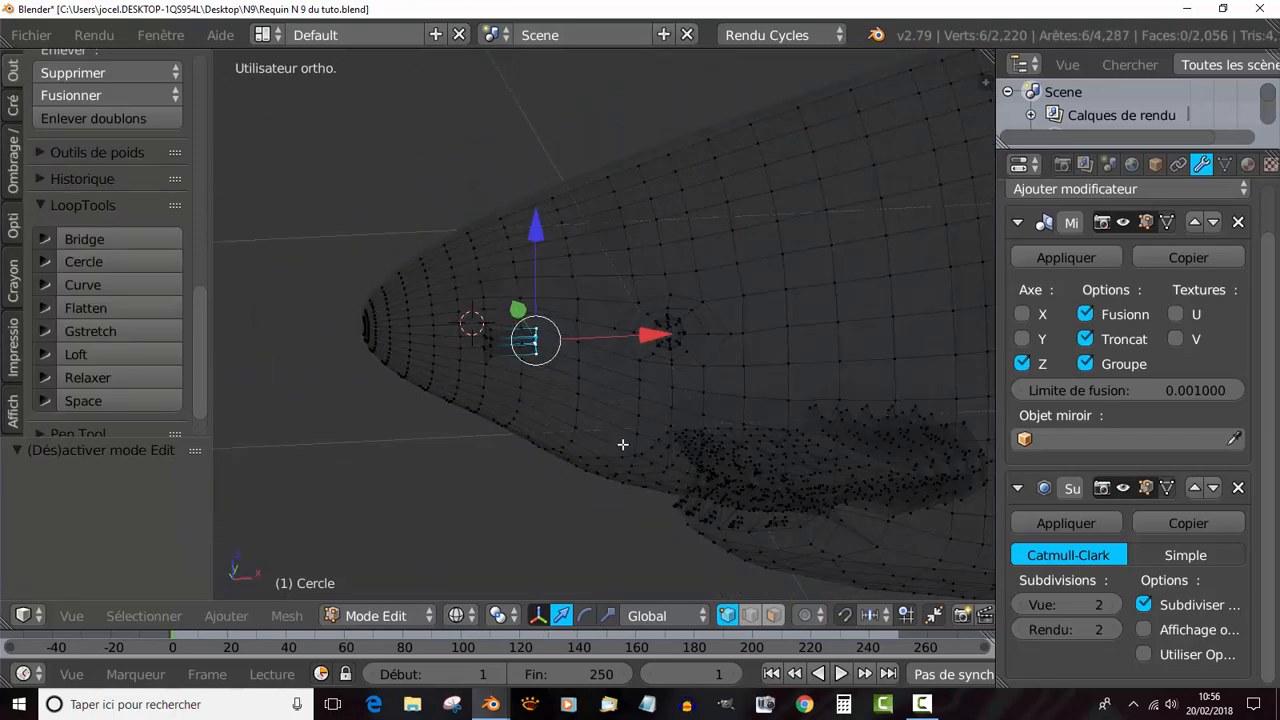
{"action": "key", "text": "Tab"}
{"action": "mouse_move", "coordinate": [529, 449]}
{"action": "middle_mouse_down"}
{"action": "mouse_move", "coordinate": [671, 444]}
{"action": "mouse_move", "coordinate": [710, 461]}
{"action": "mouse_move", "coordinate": [696, 434]}
{"action": "mouse_move", "coordinate": [526, 440]}
{"action": "mouse_move", "coordinate": [608, 457]}
{"action": "middle_mouse_up"}
{"action": "key", "text": "z"}
{"action": "scroll", "coordinate": [526, 440], "scroll_direction": "down", "scroll_amount": 2}
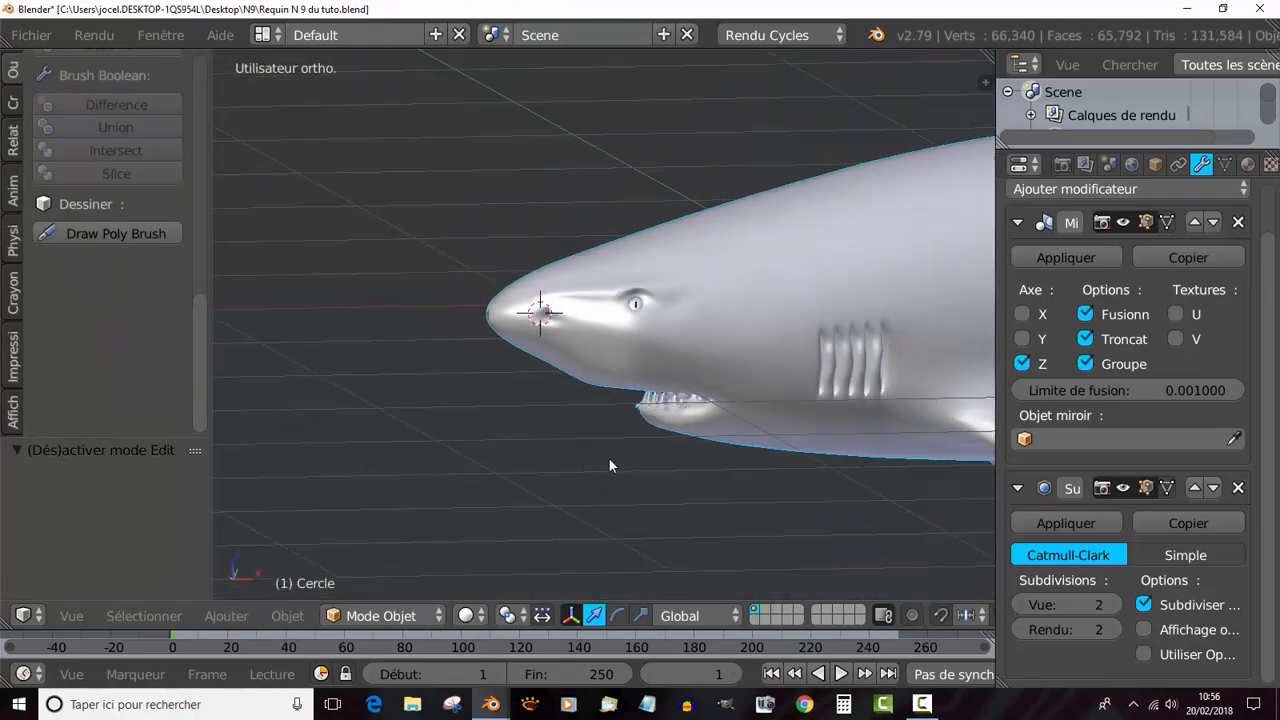
{"action": "mouse_move", "coordinate": [686, 466]}
{"action": "middle_mouse_down"}
{"action": "mouse_move", "coordinate": [554, 466]}
{"action": "mouse_move", "coordinate": [695, 463]}
{"action": "middle_mouse_up"}
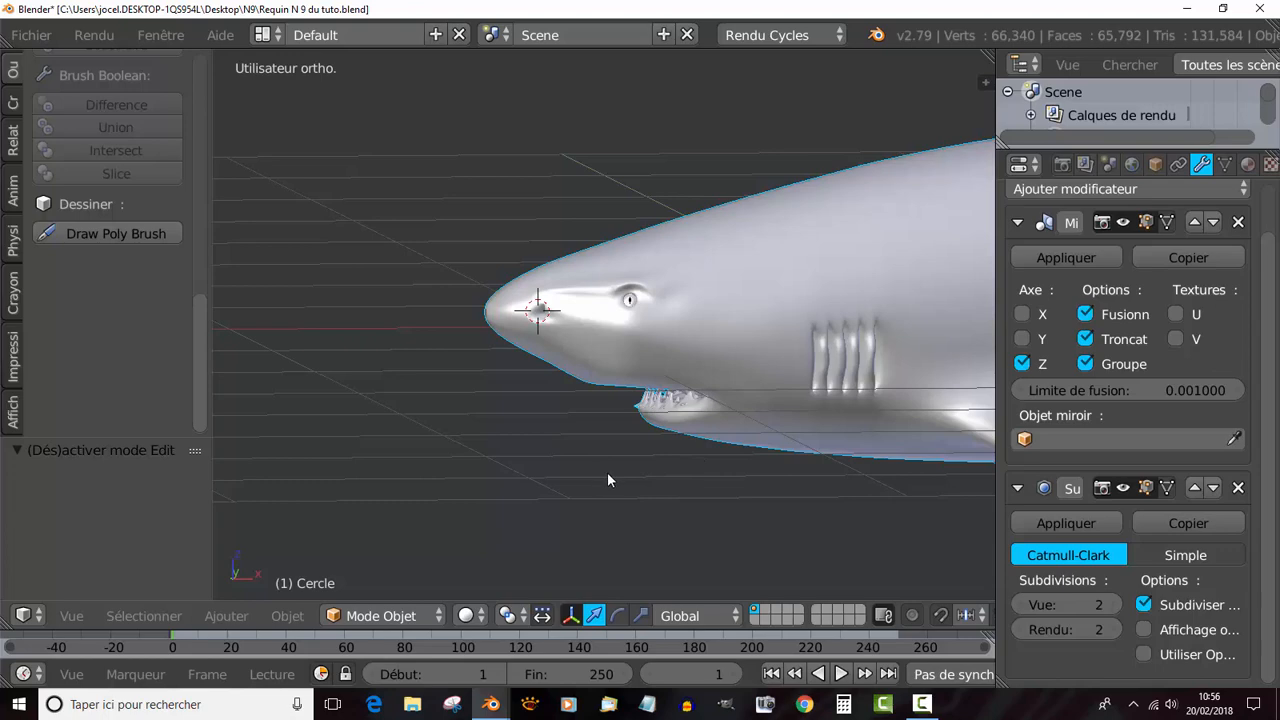
{"action": "middle_click_drag", "start_coordinate": [669, 426], "coordinate": [735, 420], "text": "shift"}
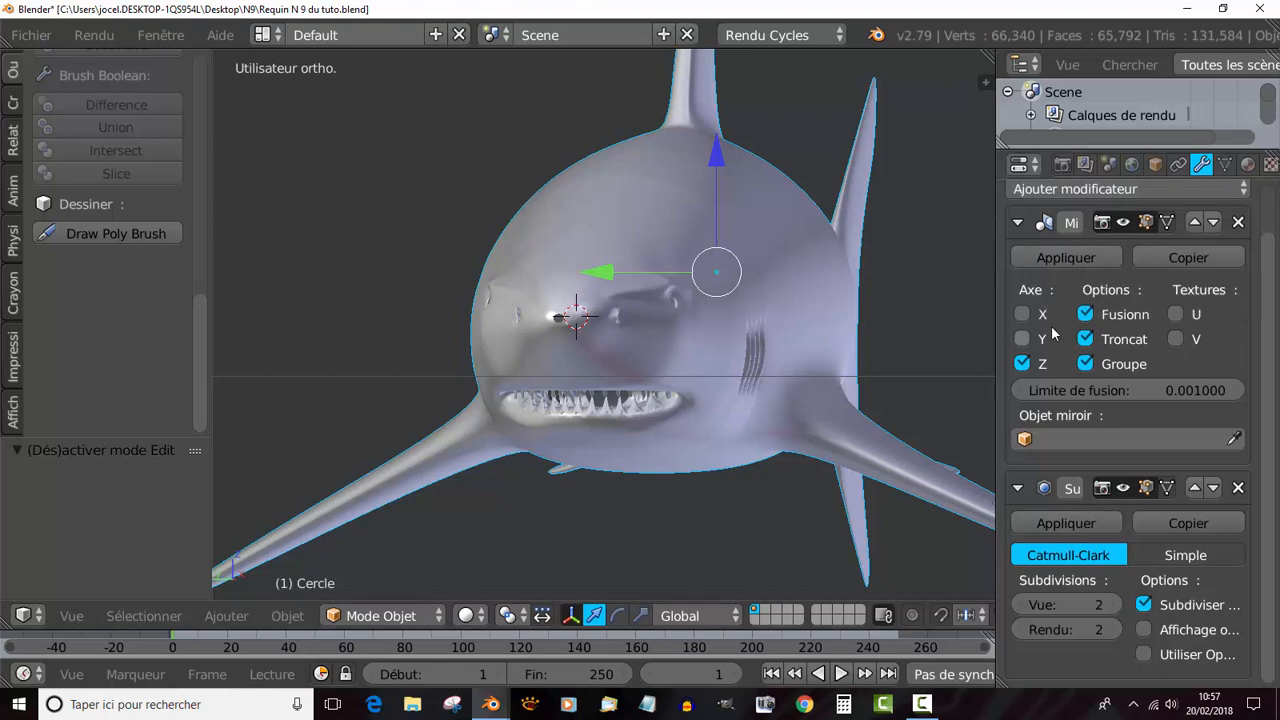
Apply the Mirror modifier to the shark and check the result by switching Edit Mode on and off.
{"action": "left_click", "coordinate": [1066, 257]}
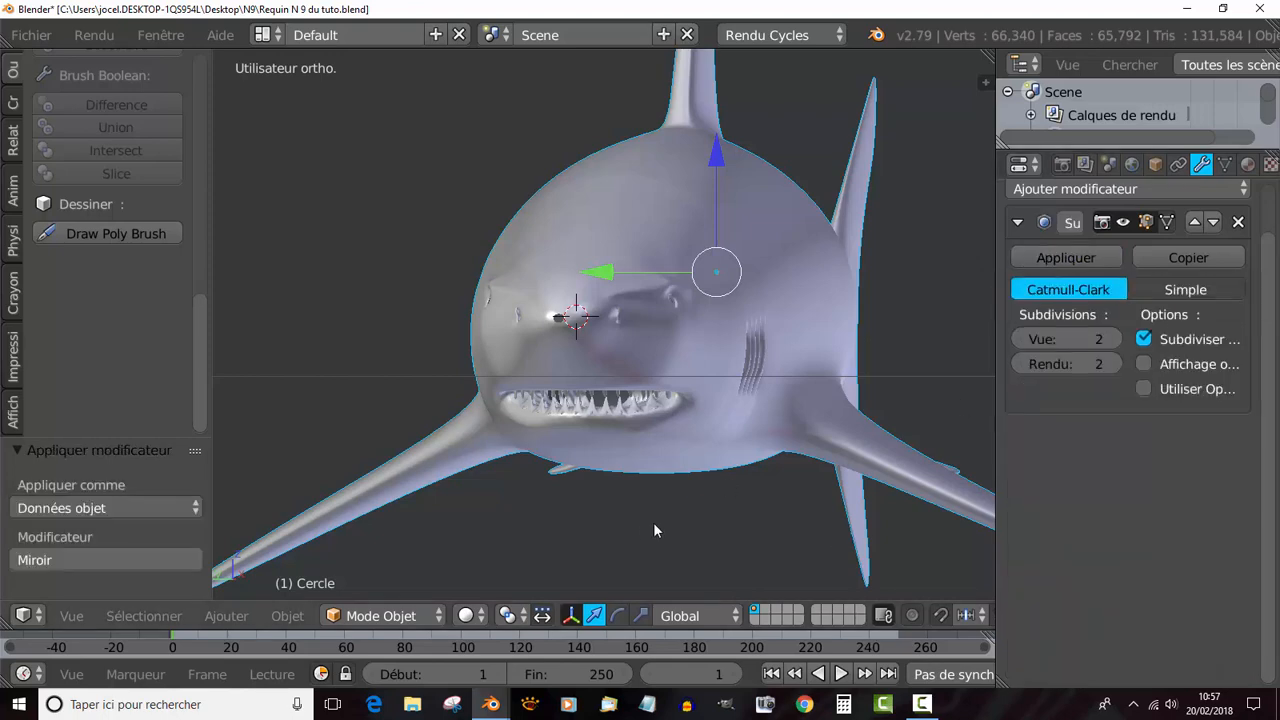
{"action": "key", "text": "Tab"}
{"action": "key", "text": "Tab"}
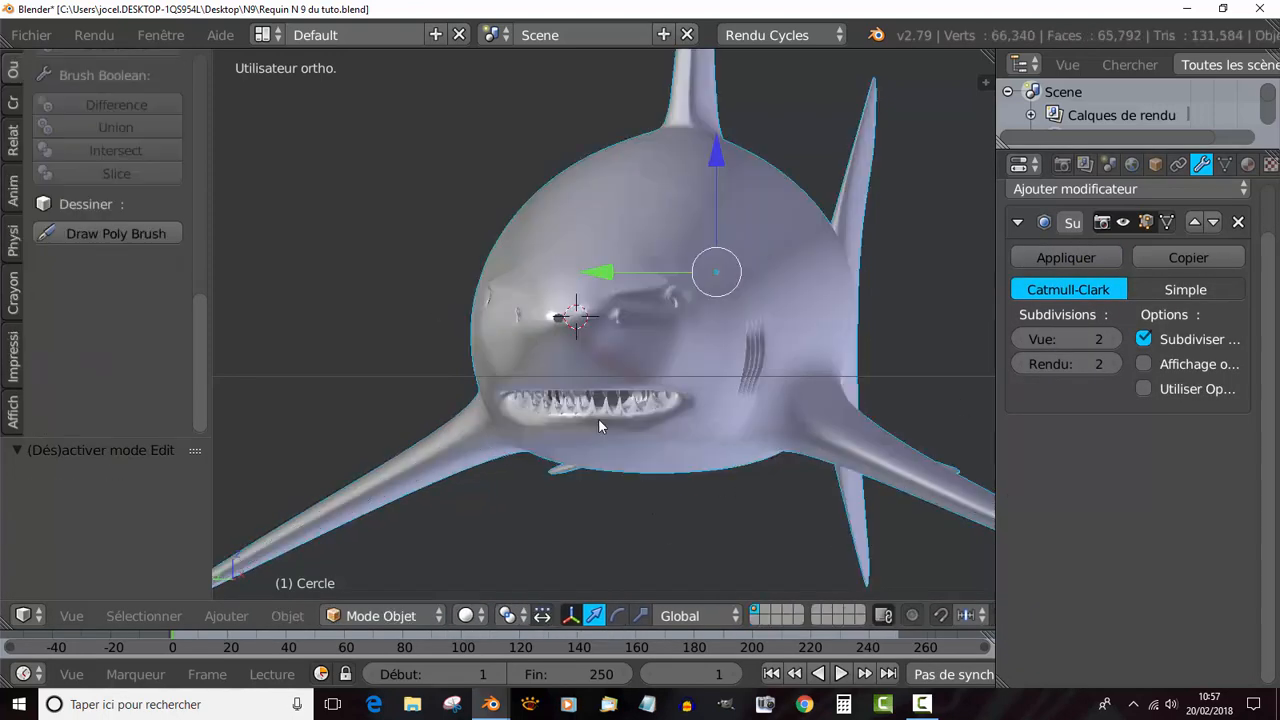
Select the boundary loop of the hole at the snout tip, round it with LoopTools Circle and scale it to 0.822.
{"action": "scroll", "coordinate": [592, 414], "scroll_direction": "up", "scroll_amount": 3}
{"action": "scroll", "coordinate": [676, 431], "scroll_direction": "up", "scroll_amount": 4}
{"action": "key", "text": "Tab"}
{"action": "scroll", "coordinate": [654, 383], "scroll_direction": "up", "scroll_amount": 3}
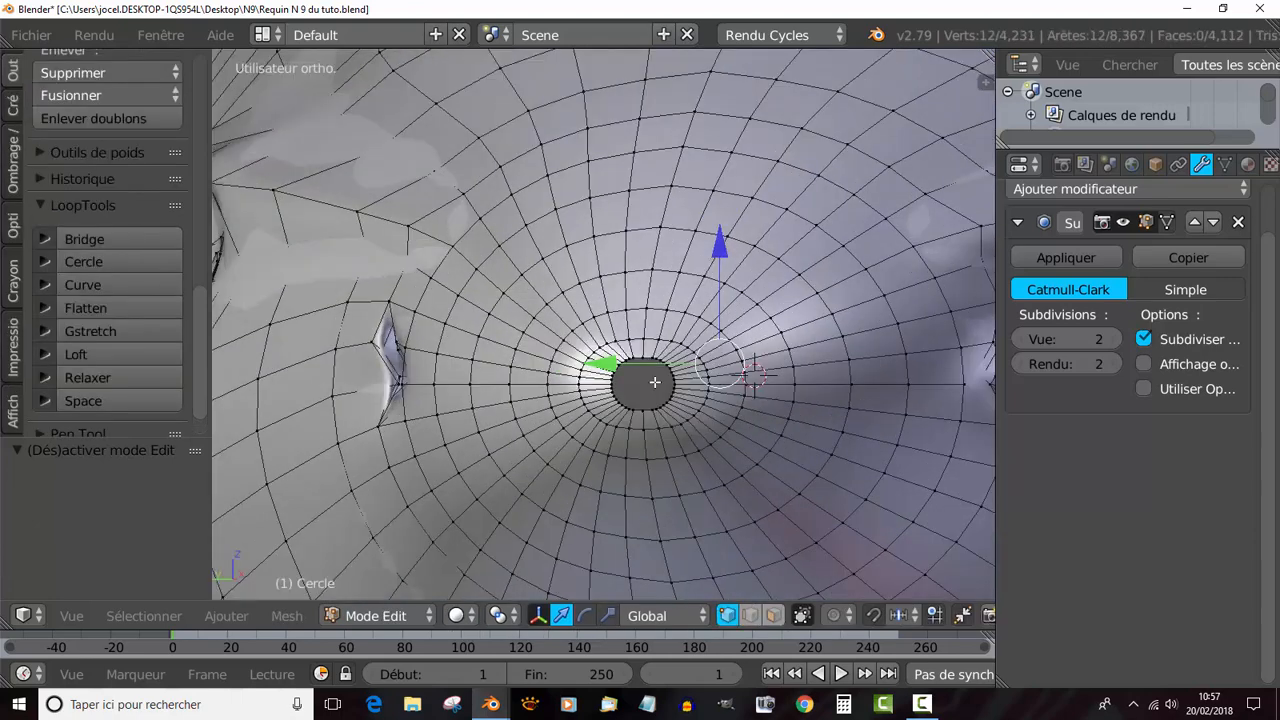
{"action": "right_click", "coordinate": [620, 427], "text": "alt"}
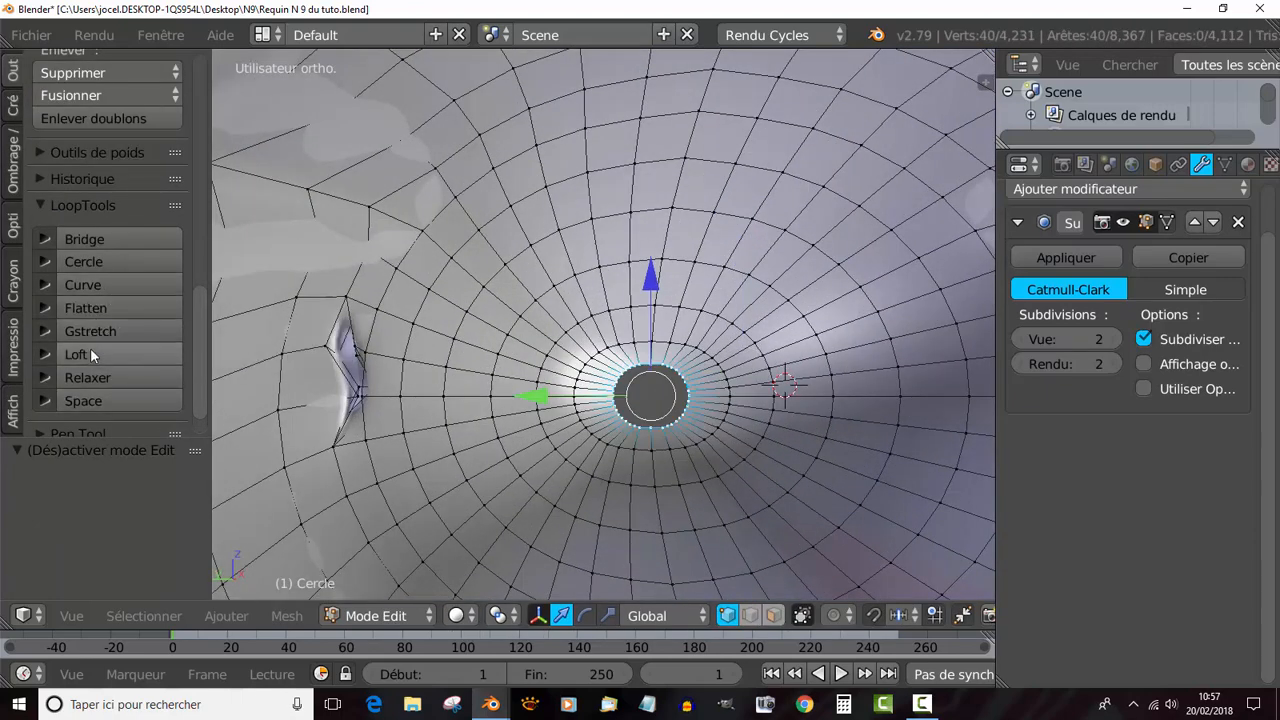
{"action": "left_click", "coordinate": [85, 259]}
{"action": "key", "text": "s"}
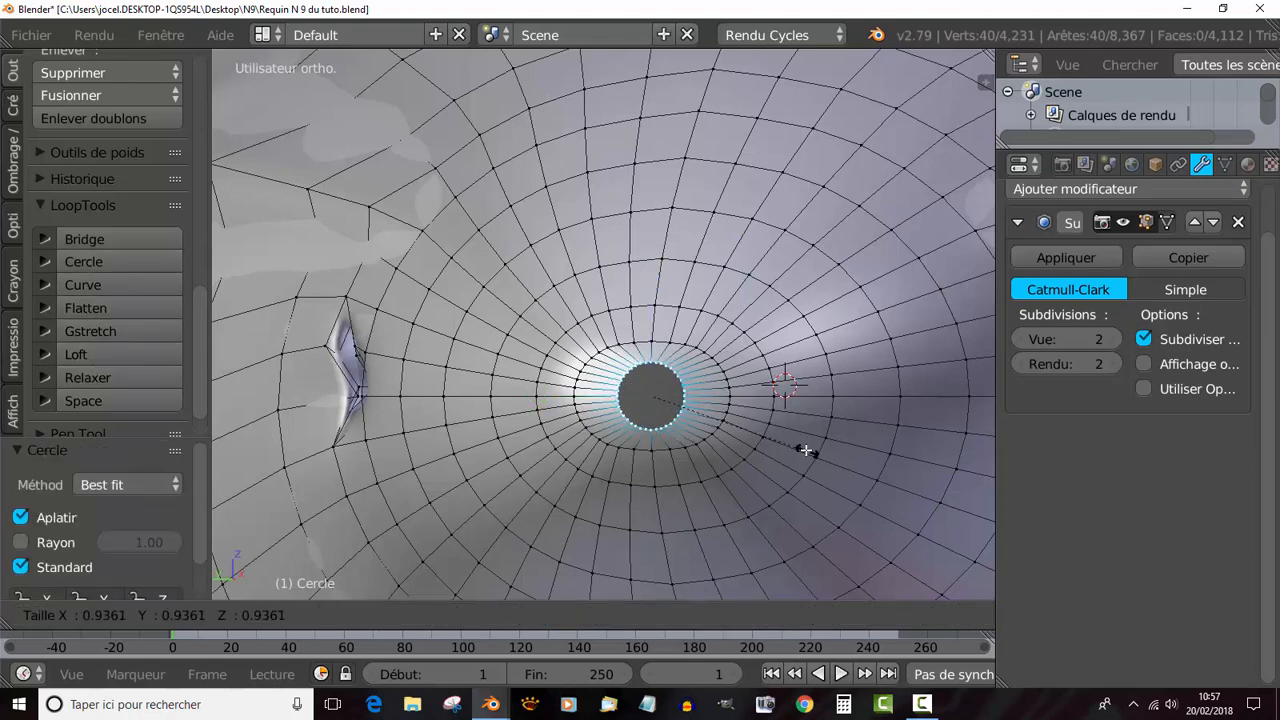
{"action": "left_click", "coordinate": [788, 443]}
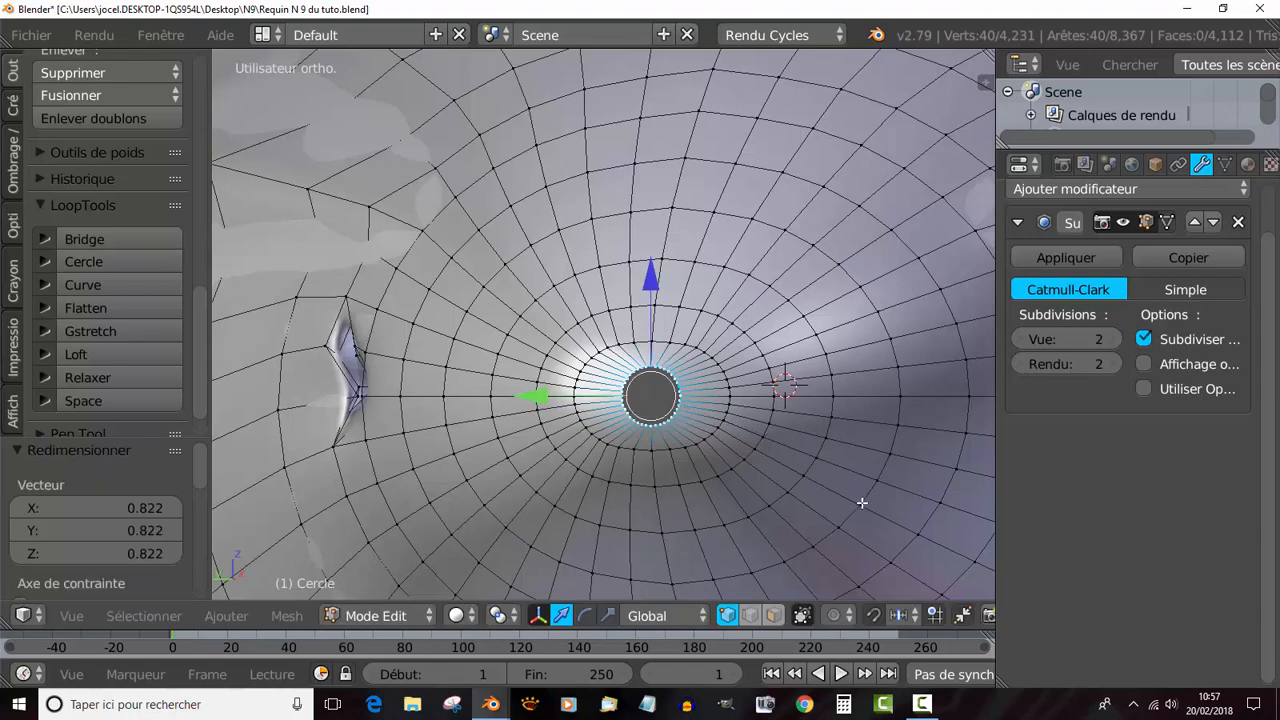
Extrude the snout hole's loop, scale it to 0 to close the opening, and check the head in Object Mode.
{"action": "key", "text": "s"}
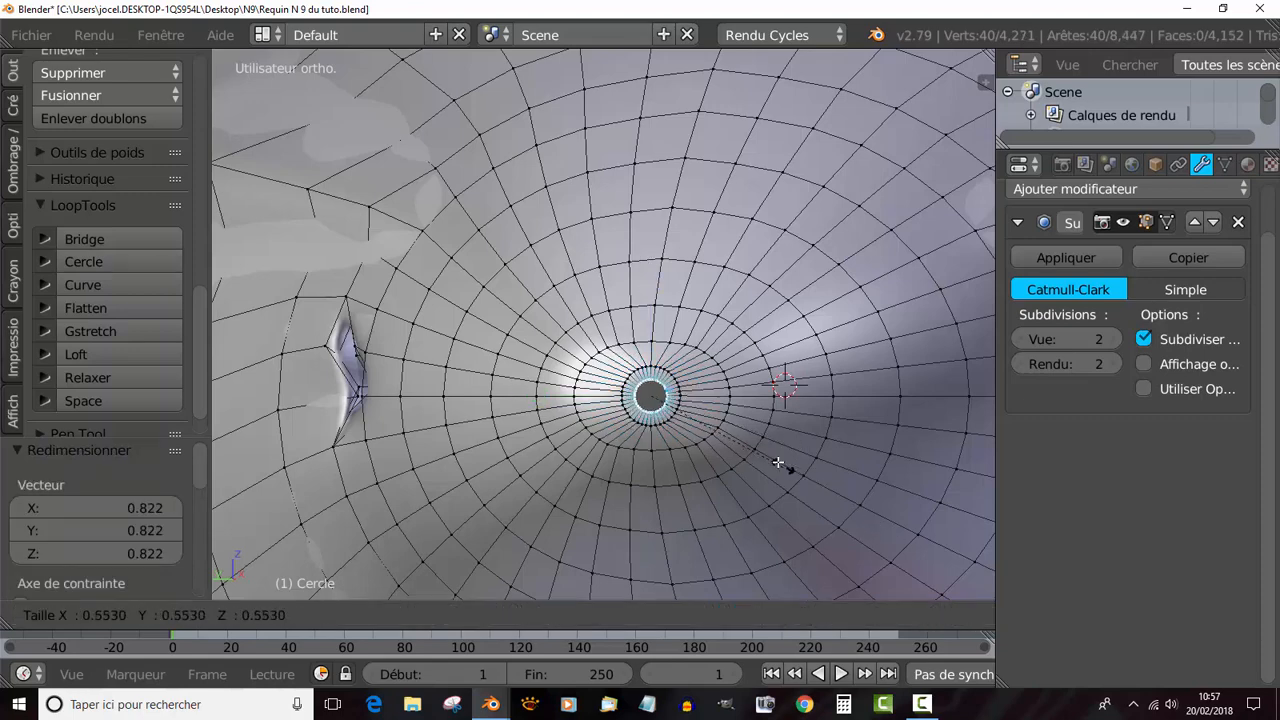
{"action": "type", "text": "0"}
{"action": "key", "text": "Return"}
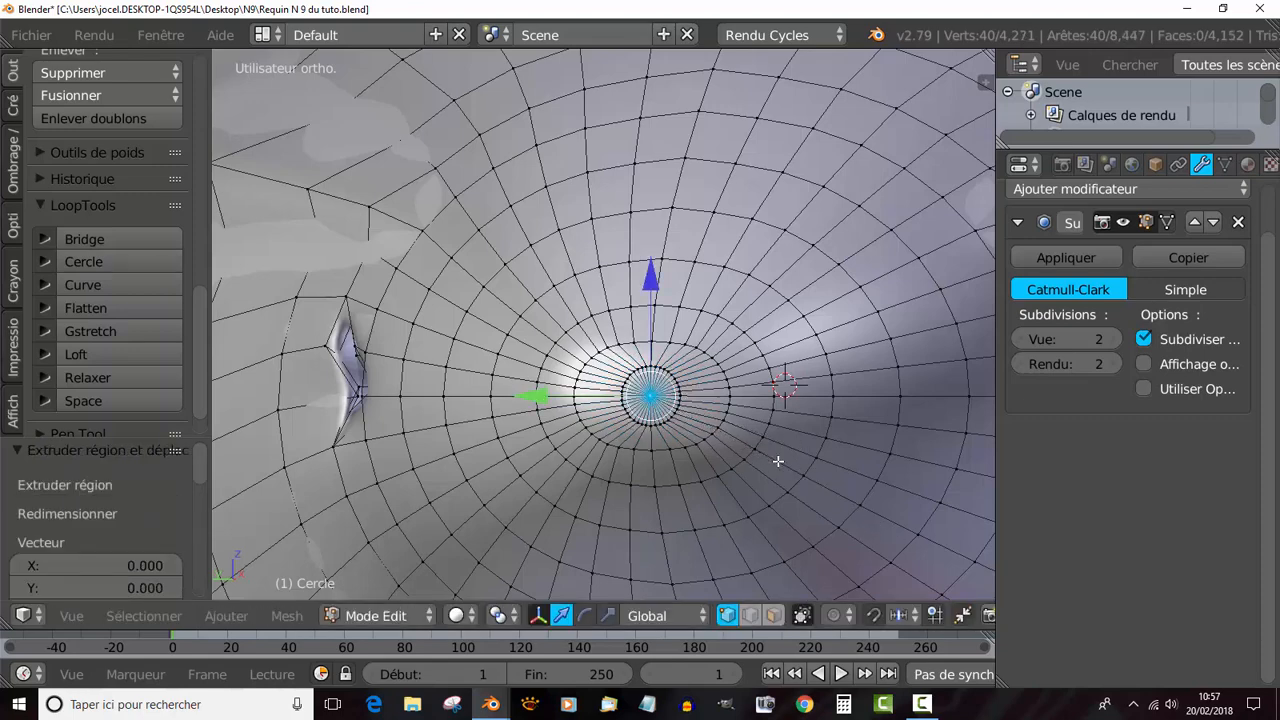
{"action": "key", "text": "Tab"}
{"action": "scroll", "coordinate": [777, 460], "scroll_direction": "down", "scroll_amount": 5}
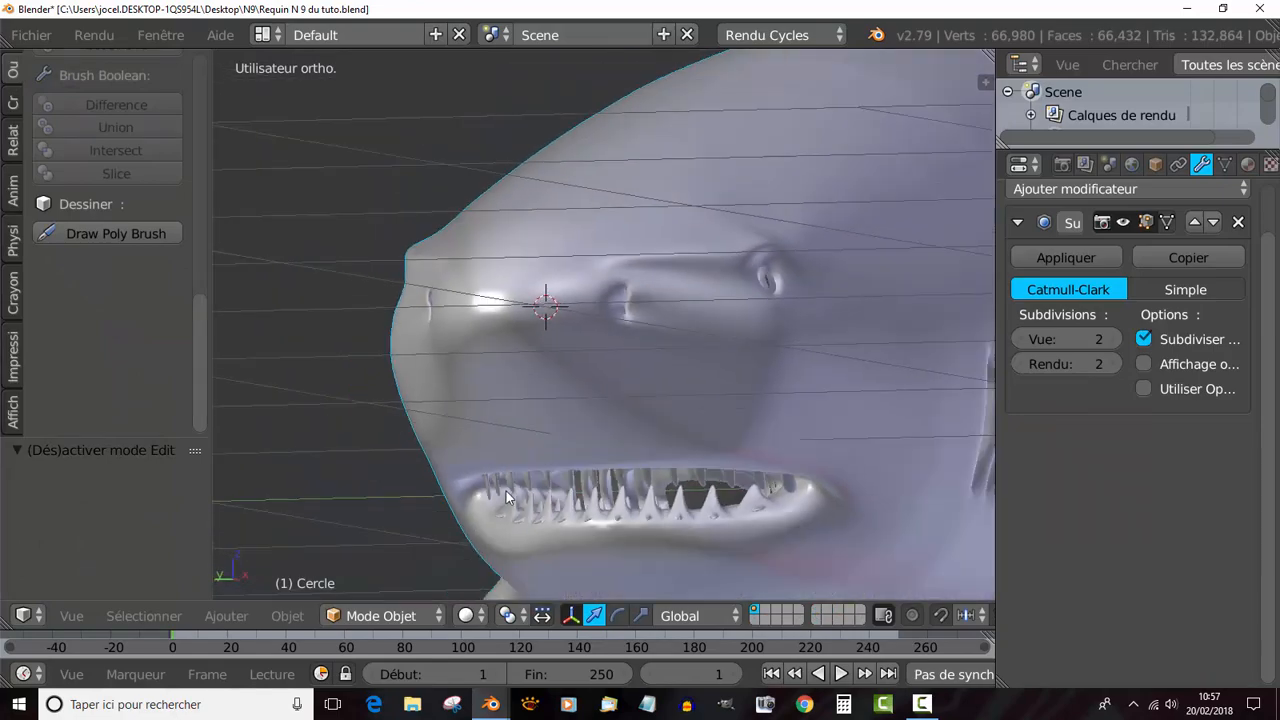
{"action": "middle_click_drag", "start_coordinate": [506, 495], "coordinate": [662, 523]}
{"action": "scroll", "coordinate": [621, 481], "scroll_direction": "up", "scroll_amount": 2}
Select all of the shark's vertices in Edit Mode and remove the duplicate vertices.
{"action": "key", "text": "Tab"}
{"action": "scroll", "coordinate": [694, 484], "scroll_direction": "down", "scroll_amount": 2}
{"action": "key", "text": "a"}
{"action": "middle_click_drag", "start_coordinate": [736, 492], "coordinate": [635, 506]}
{"action": "scroll", "coordinate": [635, 506], "scroll_direction": "down", "scroll_amount": 2}
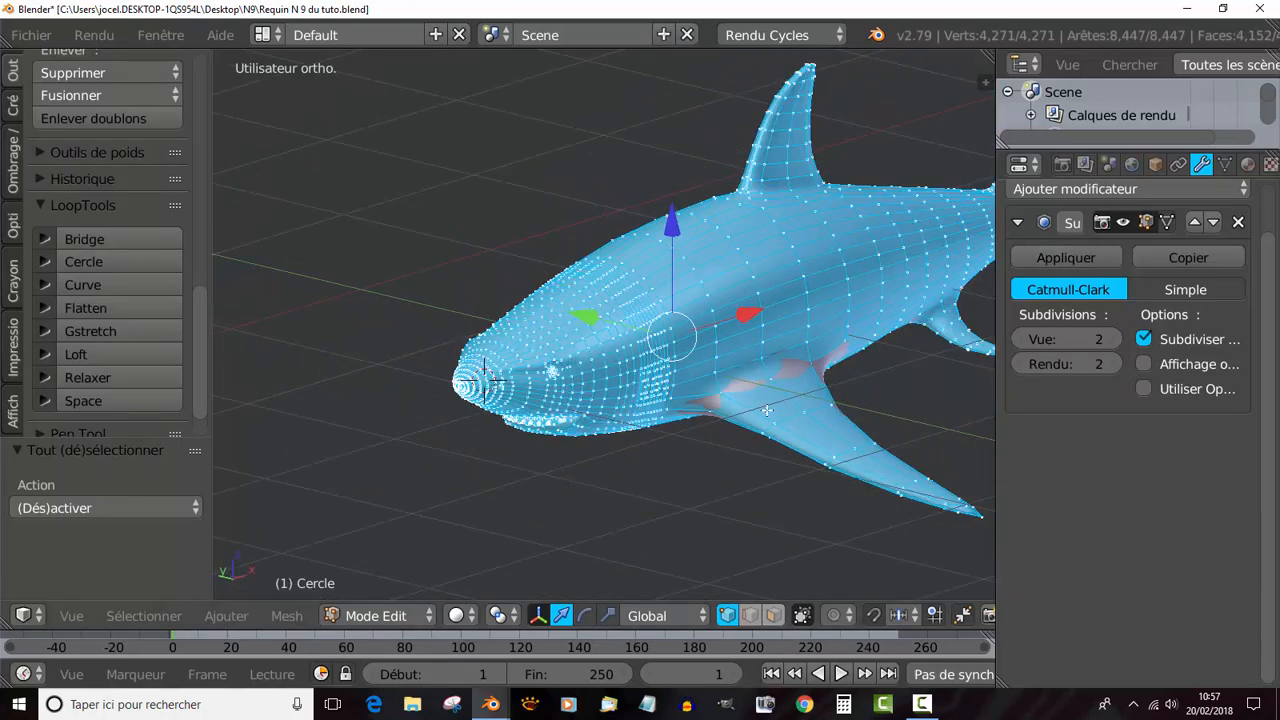
{"action": "middle_click_drag", "start_coordinate": [767, 410], "coordinate": [497, 402]}
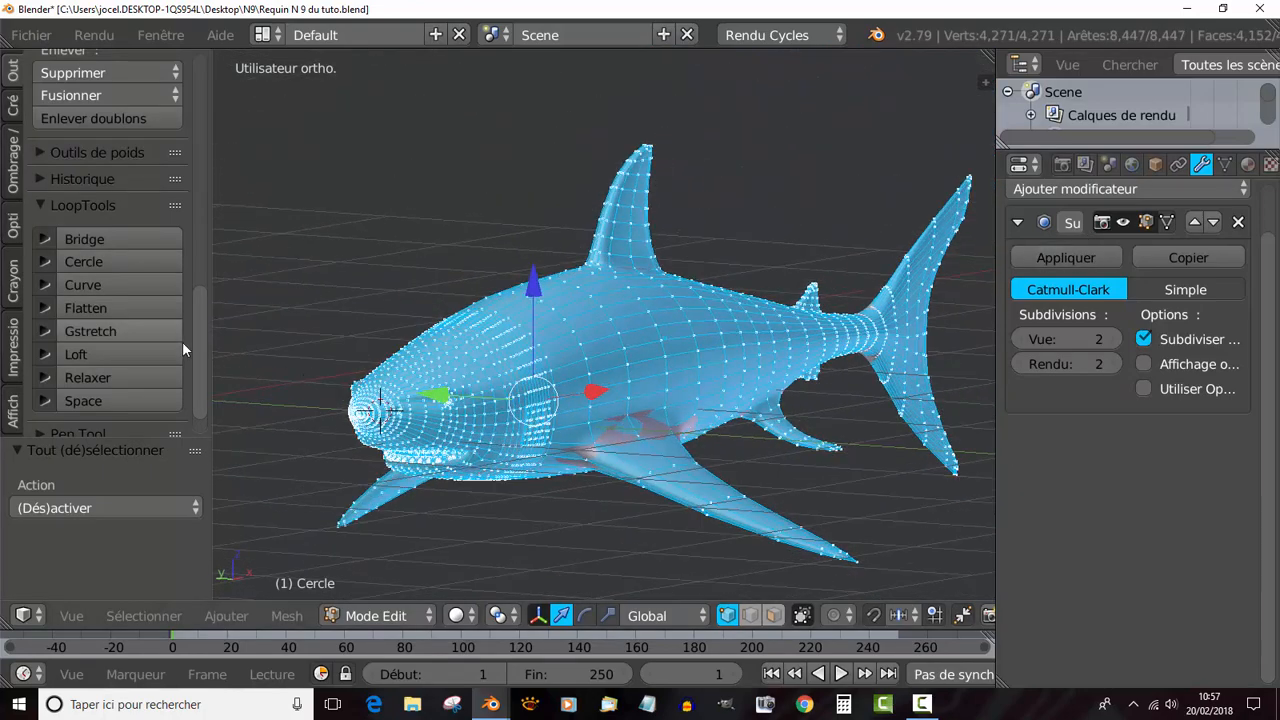
{"action": "scroll", "coordinate": [190, 335], "scroll_direction": "up", "scroll_amount": 3}
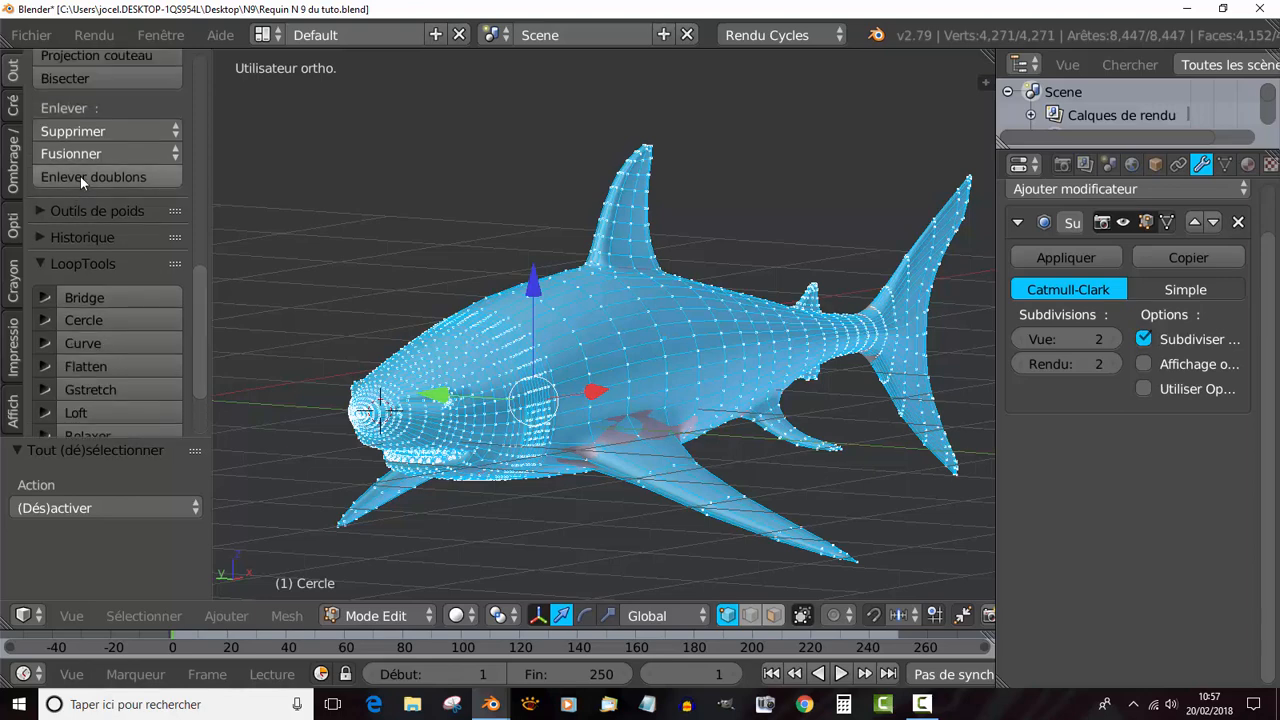
{"action": "left_click", "coordinate": [81, 176]}
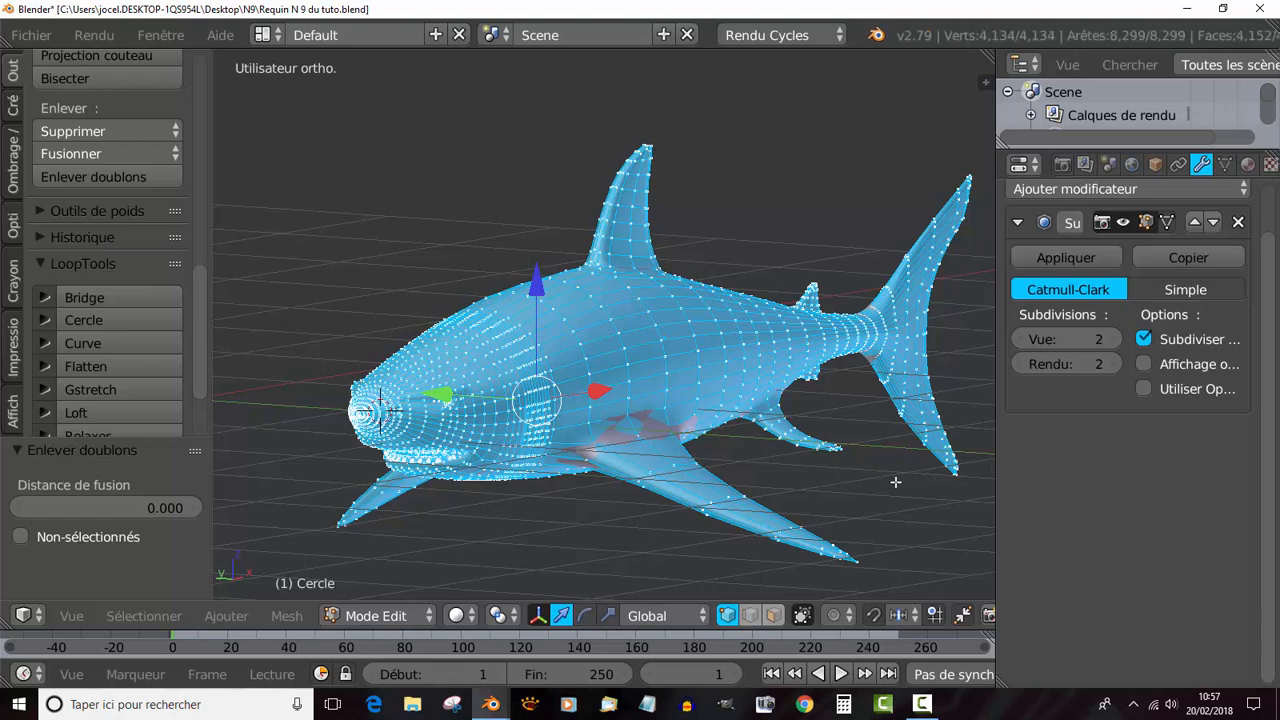
Select the edge loop running along the middle of the shark's back from the snout.
{"action": "key", "text": "Tab"}
{"action": "middle_click_drag", "start_coordinate": [895, 481], "coordinate": [970, 555]}
{"action": "key", "text": "Tab"}
{"action": "scroll", "coordinate": [519, 404], "scroll_direction": "up", "scroll_amount": 3}
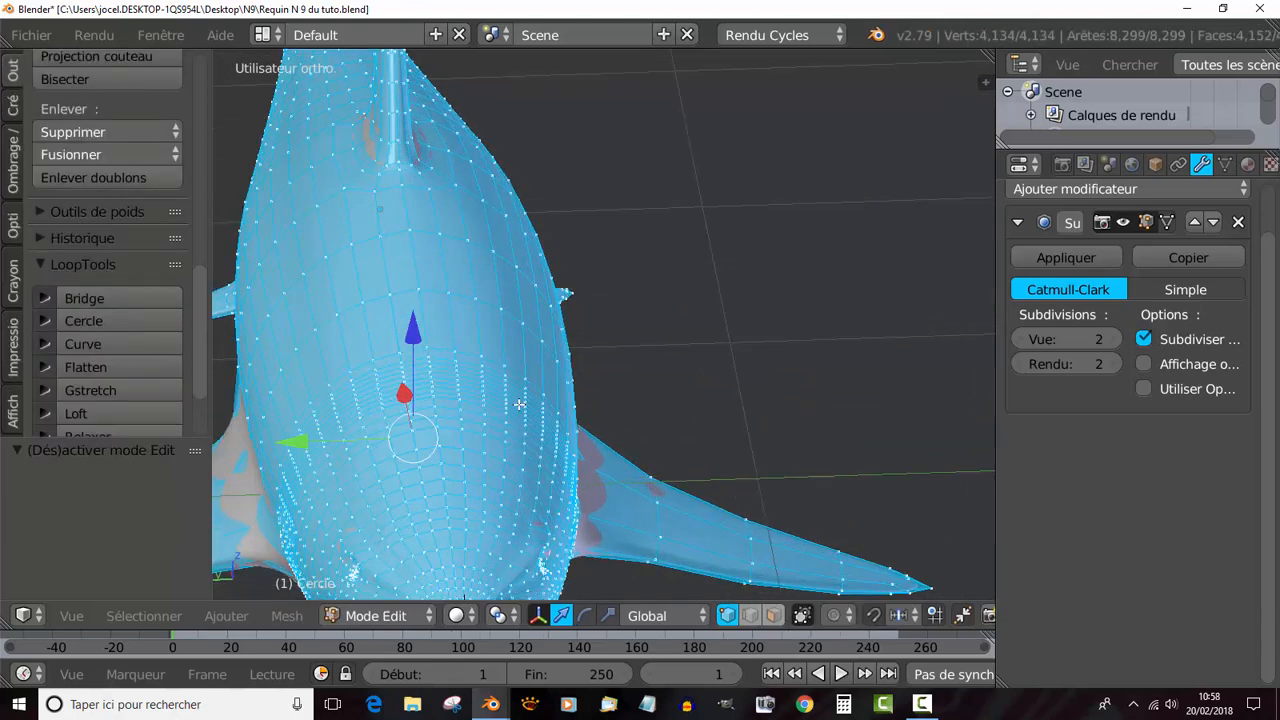
{"action": "right_click", "coordinate": [436, 396], "text": "alt"}
{"action": "scroll", "coordinate": [436, 396], "scroll_direction": "down", "scroll_amount": 5}
{"action": "scroll", "coordinate": [485, 360], "scroll_direction": "up", "scroll_amount": 4}
{"action": "right_click", "coordinate": [449, 318], "text": "alt"}
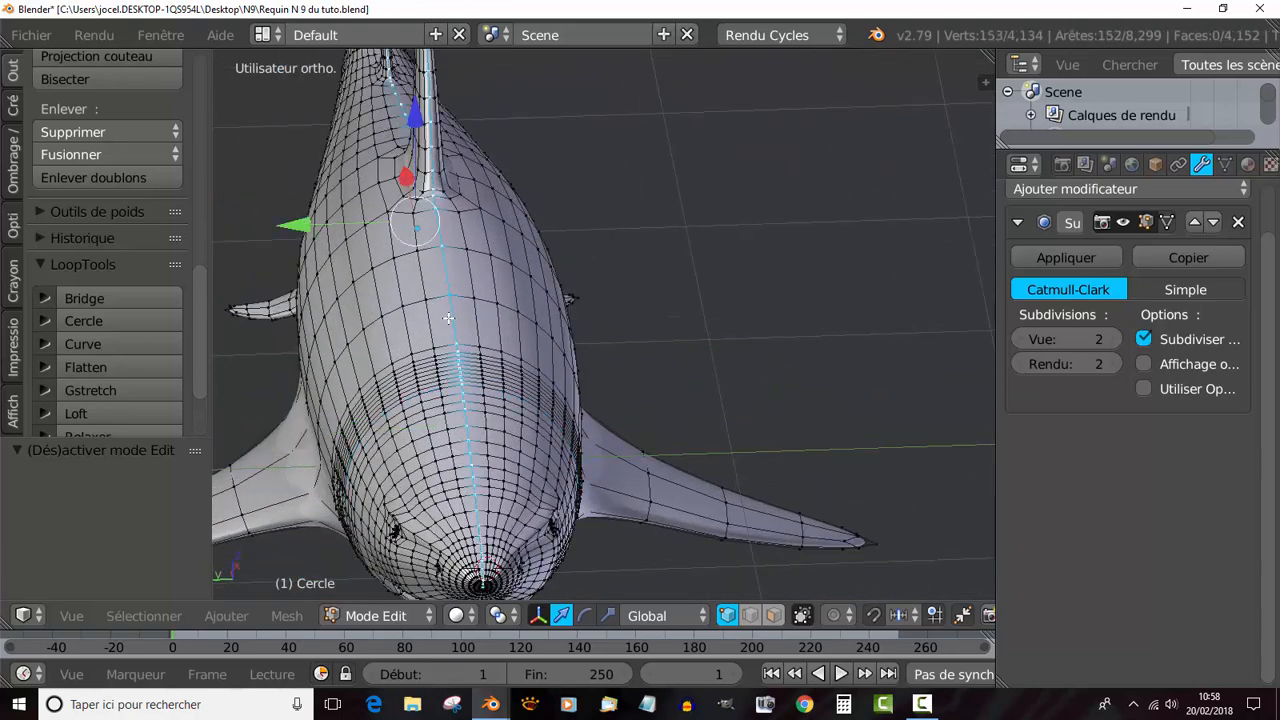
Examine the selected centre loop from the side in wireframe, then the whole shark in solid shading in Object Mode.
{"action": "scroll", "coordinate": [600, 360], "scroll_direction": "down", "scroll_amount": 4}
{"action": "middle_click_drag", "start_coordinate": [812, 422], "coordinate": [632, 386]}
{"action": "key", "text": "z"}
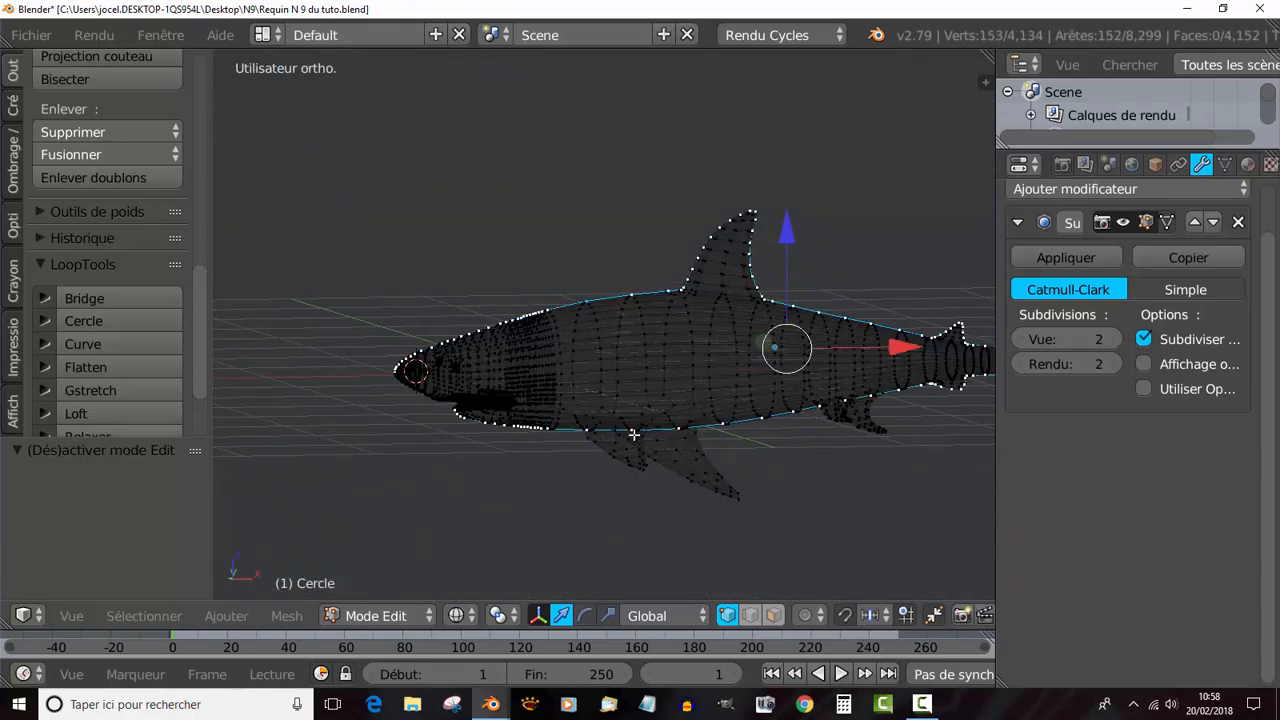
{"action": "middle_click_drag", "start_coordinate": [634, 434], "coordinate": [628, 482]}
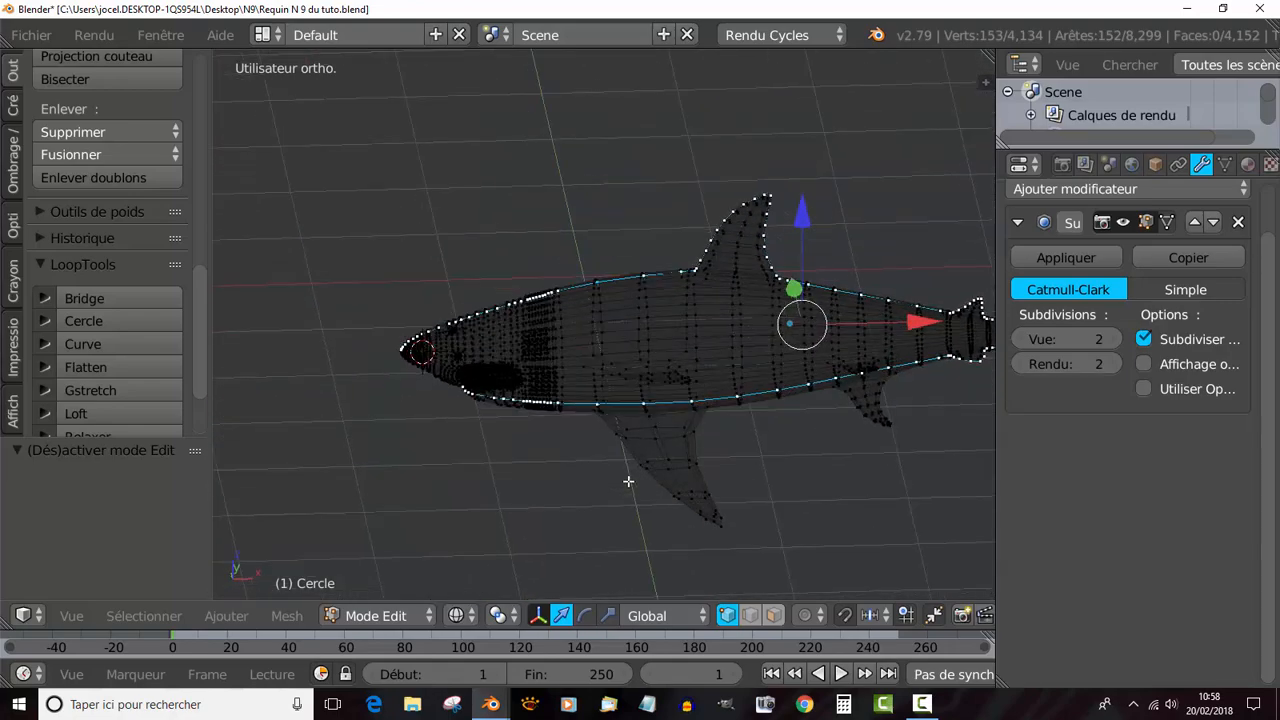
{"action": "key", "text": "Tab"}
{"action": "key", "text": "z"}
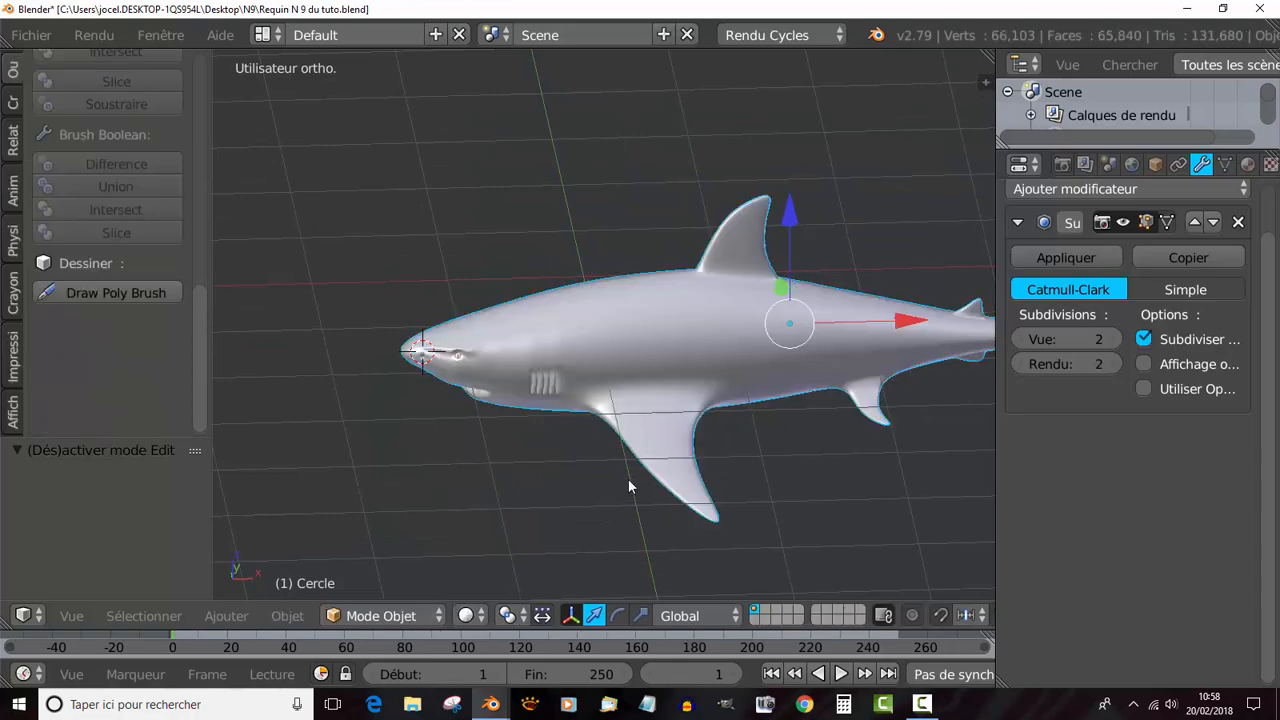
{"action": "key", "text": "Tab"}
{"action": "mouse_move", "coordinate": [645, 476]}
{"action": "middle_mouse_down"}
{"action": "mouse_move", "coordinate": [792, 457]}
{"action": "mouse_move", "coordinate": [656, 486]}
{"action": "middle_mouse_up"}
{"action": "key", "text": "Tab"}
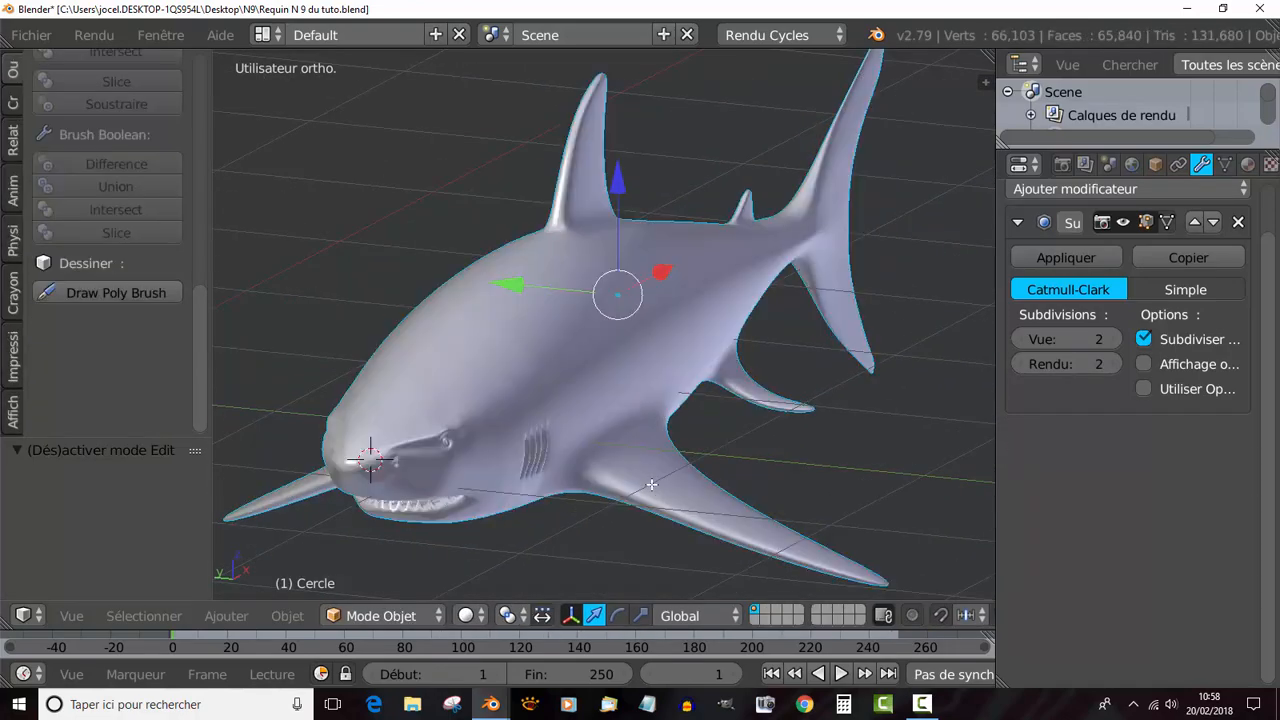
Make the edit cage follow the Subdivision Surface result, check the head in Object Mode, and deselect all vertices.
{"action": "scroll", "coordinate": [620, 470], "scroll_direction": "up", "scroll_amount": 5}
{"action": "key", "text": "Tab"}
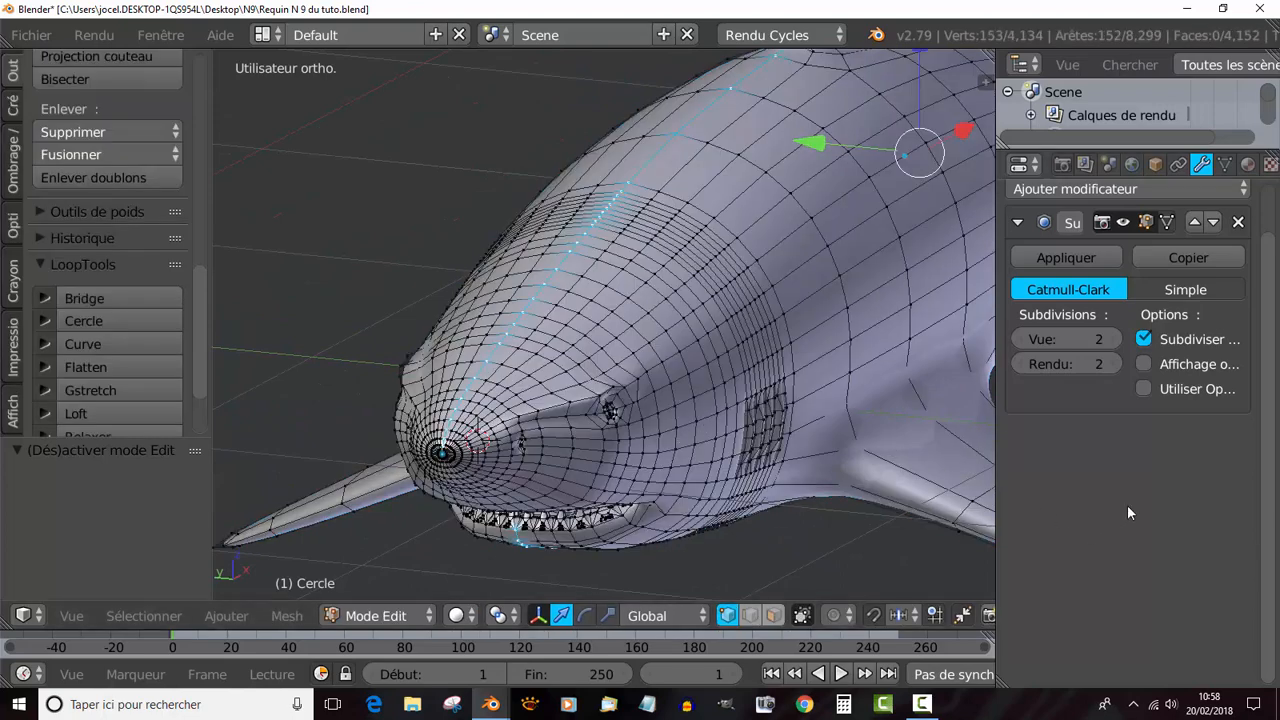
{"action": "left_click", "coordinate": [1167, 222]}
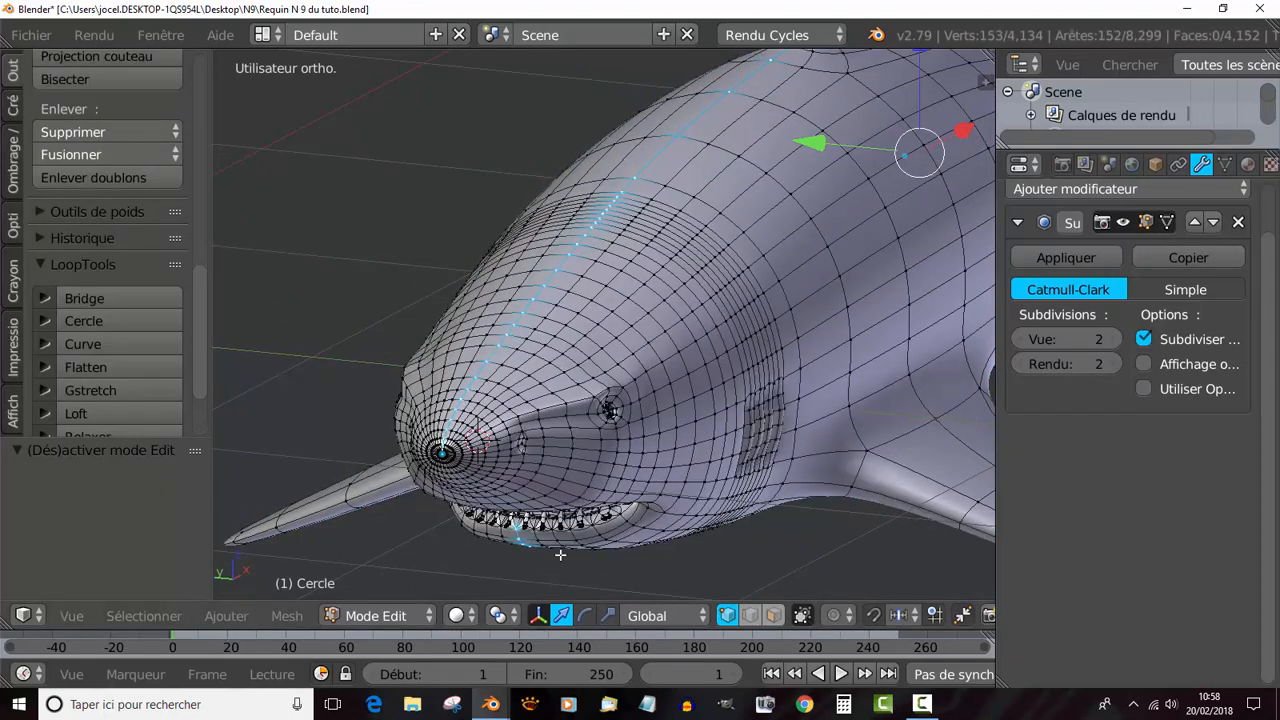
{"action": "key", "text": "Tab"}
{"action": "middle_click_drag", "start_coordinate": [664, 499], "coordinate": [674, 485]}
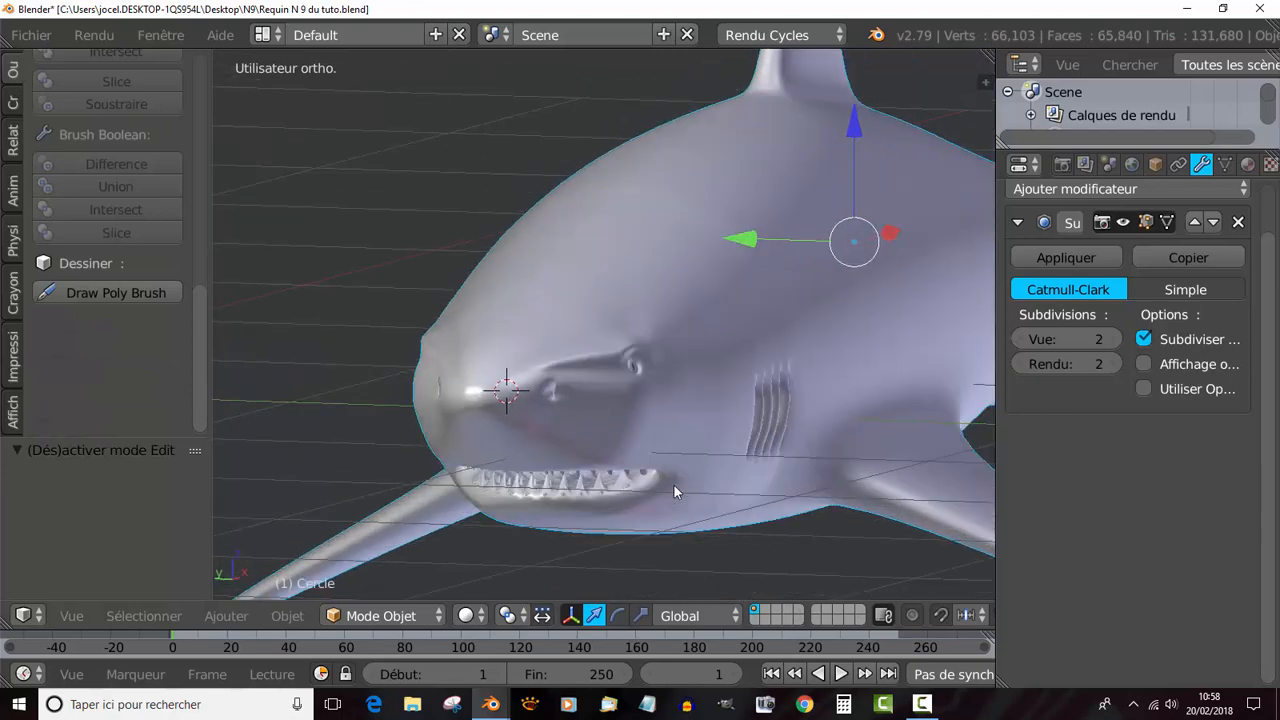
{"action": "key", "text": "a"}
{"action": "key", "text": "Tab"}
{"action": "key", "text": "a"}
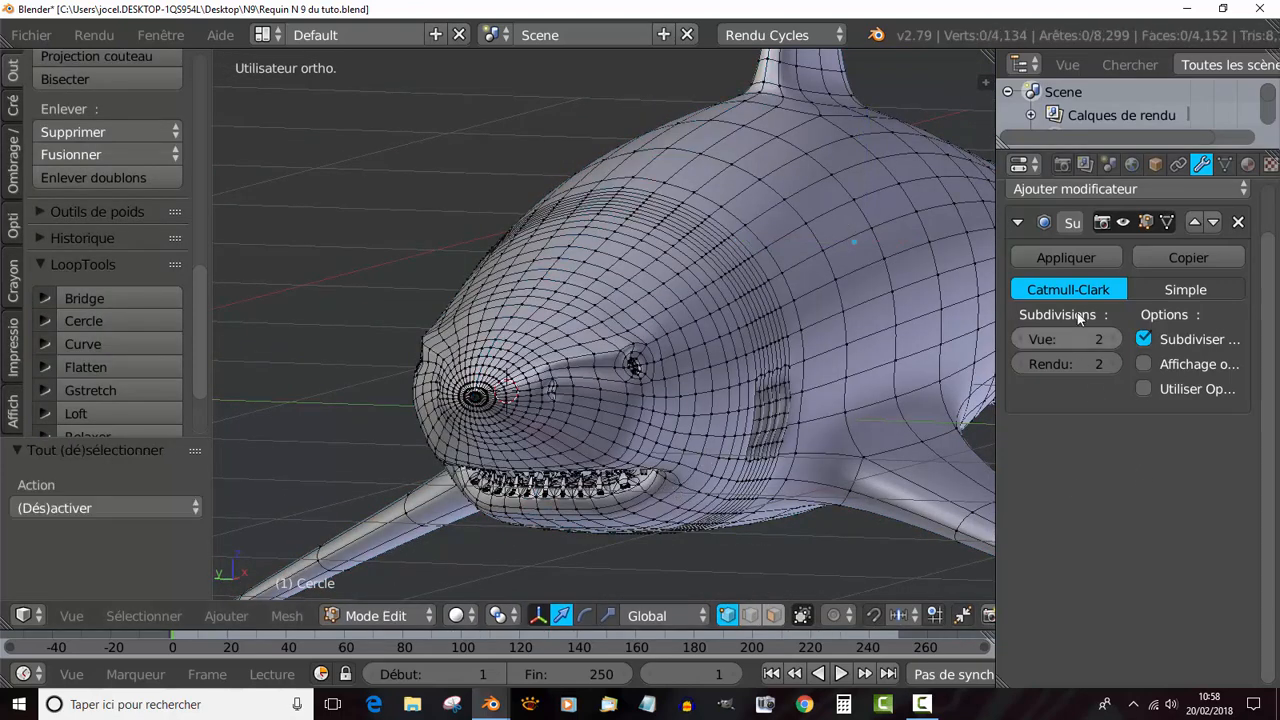
Widen the properties area, show the mesh data and add the Base and Clé 1 shape keys in Object Mode.
{"action": "scroll", "coordinate": [1262, 352], "scroll_direction": "up", "scroll_amount": 1}
{"action": "scroll", "coordinate": [1262, 352], "scroll_direction": "up", "scroll_amount": 1}
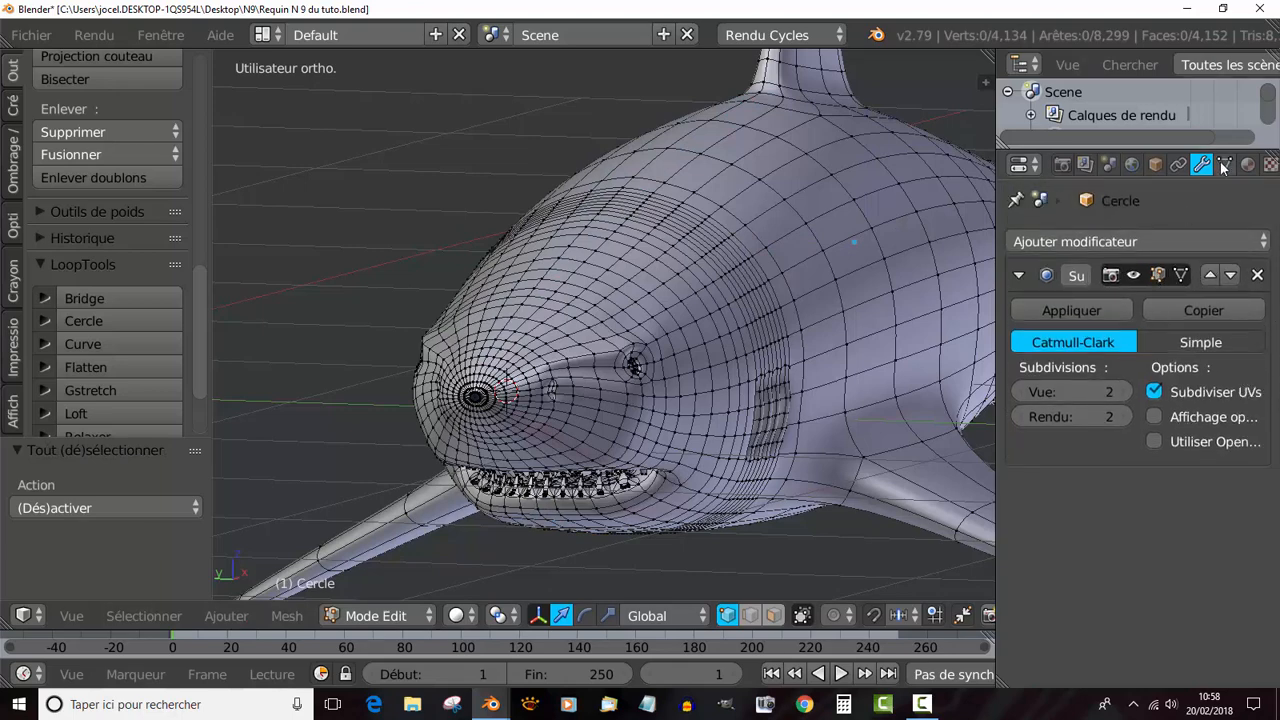
{"action": "left_click", "coordinate": [1225, 164]}
{"action": "left_click_drag", "start_coordinate": [977, 205], "coordinate": [923, 205]}
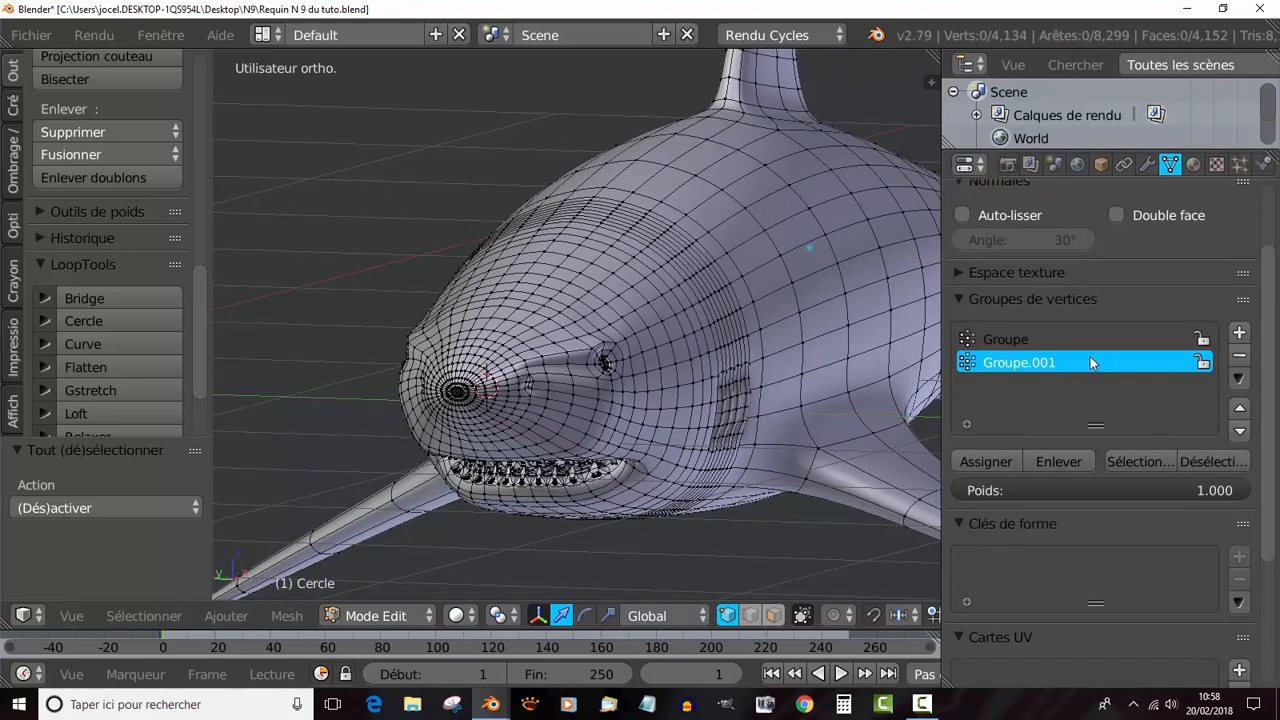
{"action": "scroll", "coordinate": [1048, 540], "scroll_direction": "down", "scroll_amount": 3}
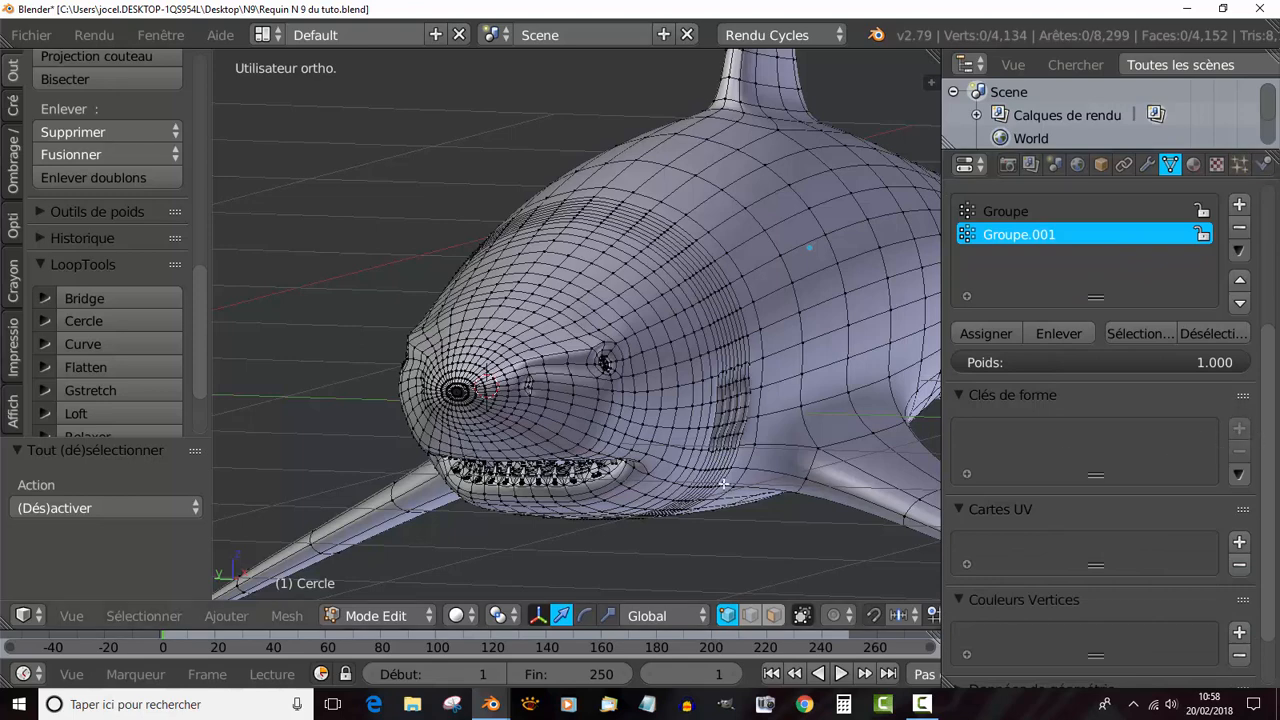
{"action": "key", "text": "Tab"}
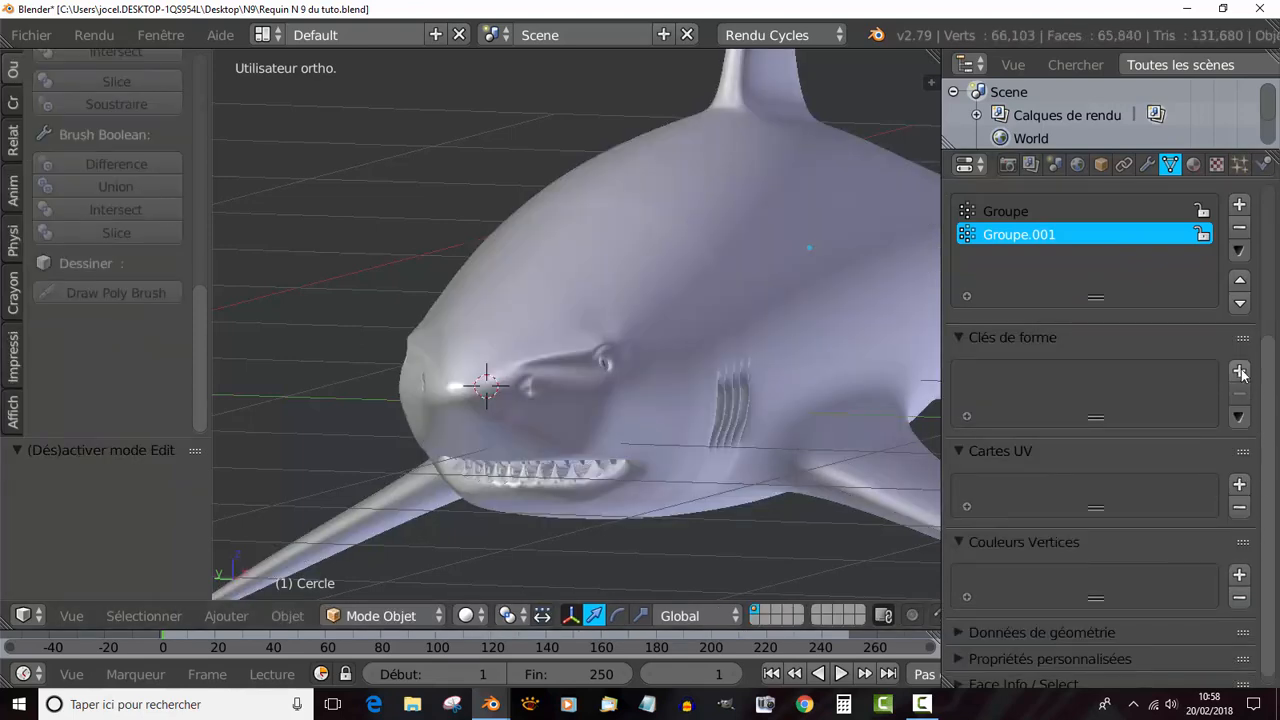
{"action": "left_click", "coordinate": [1239, 373]}
{"action": "left_click", "coordinate": [1239, 372]}
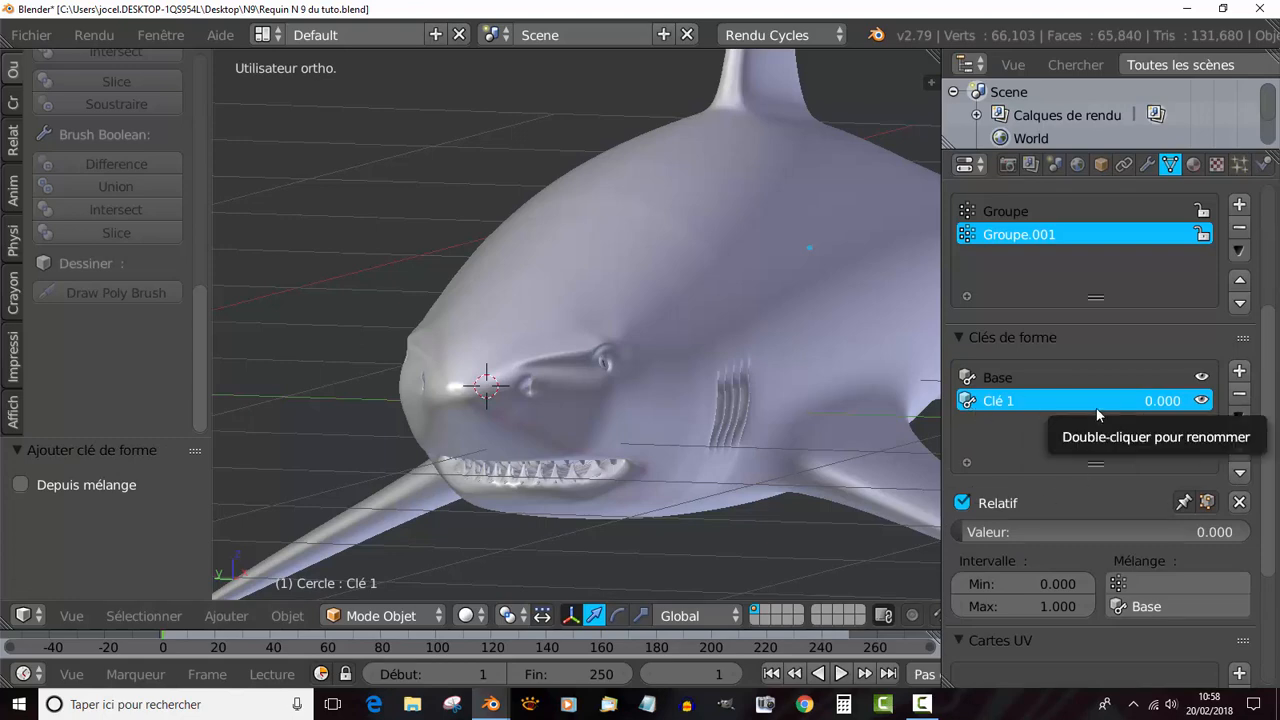
With shape key Clé 1 active, enter Edit Mode and select the centre vertex inside the mouth behind the lower teeth.
{"action": "key", "text": "Tab"}
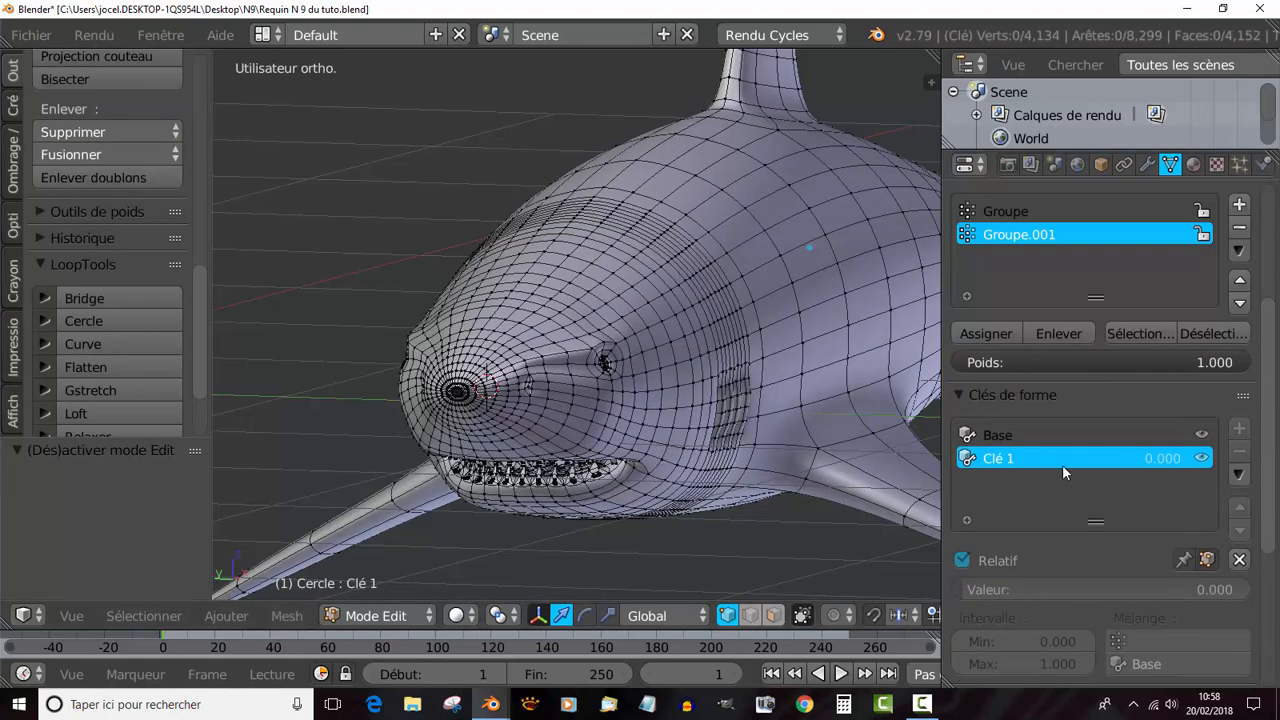
{"action": "middle_click_drag", "start_coordinate": [735, 478], "coordinate": [568, 237]}
{"action": "scroll", "coordinate": [707, 472], "scroll_direction": "up", "scroll_amount": 4}
{"action": "scroll", "coordinate": [672, 485], "scroll_direction": "up", "scroll_amount": 4}
{"action": "scroll", "coordinate": [643, 434], "scroll_direction": "up", "scroll_amount": 1}
{"action": "middle_click_drag", "start_coordinate": [644, 434], "coordinate": [643, 429]}
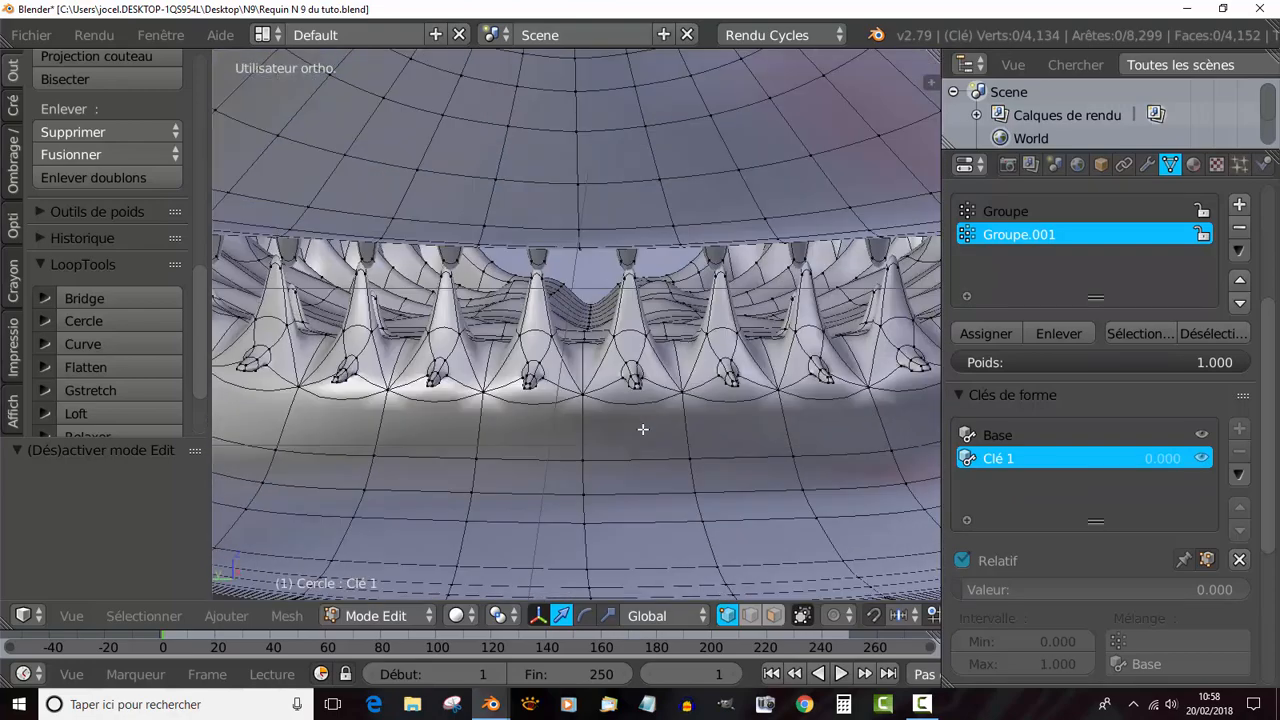
{"action": "right_click", "coordinate": [592, 304]}
In wireframe, select the two neighbouring vertices at the upper middle of the loop inside the mouth and merge them at their centre.
{"action": "key", "text": "z"}
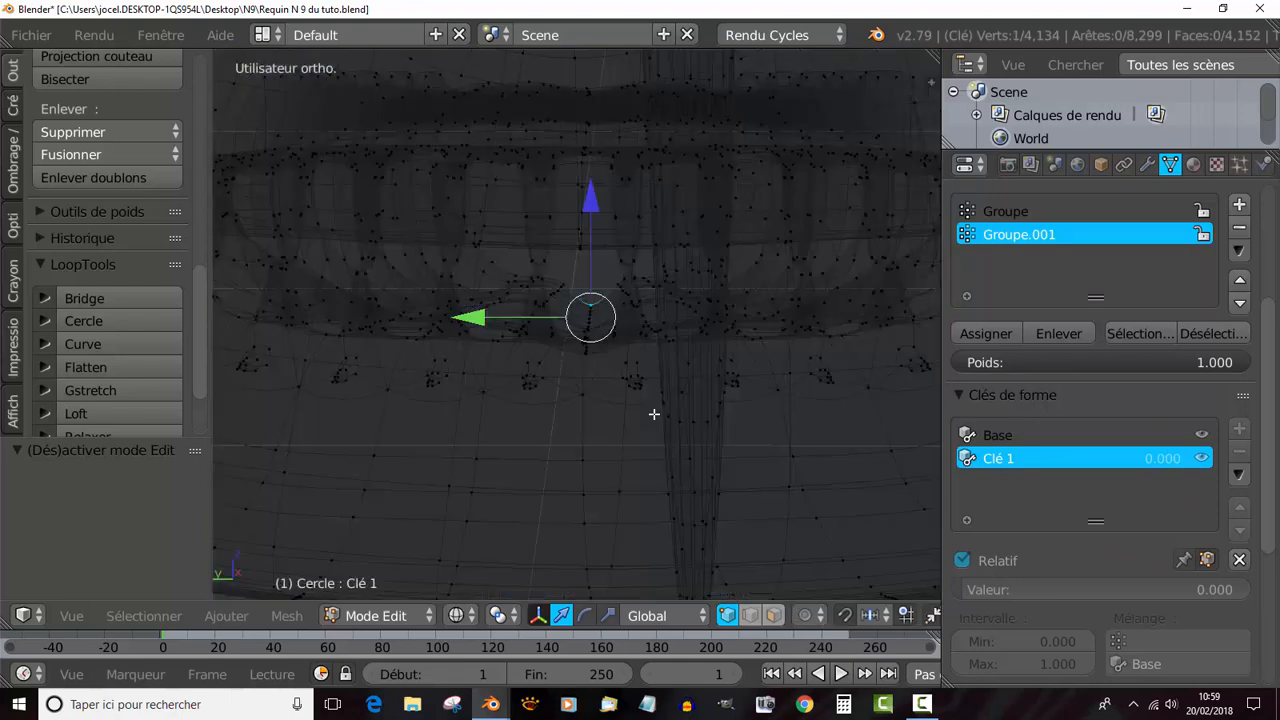
{"action": "middle_click_drag", "start_coordinate": [653, 427], "coordinate": [653, 415]}
{"action": "middle_click_drag", "start_coordinate": [632, 371], "coordinate": [622, 466]}
{"action": "scroll", "coordinate": [596, 370], "scroll_direction": "up", "scroll_amount": 8}
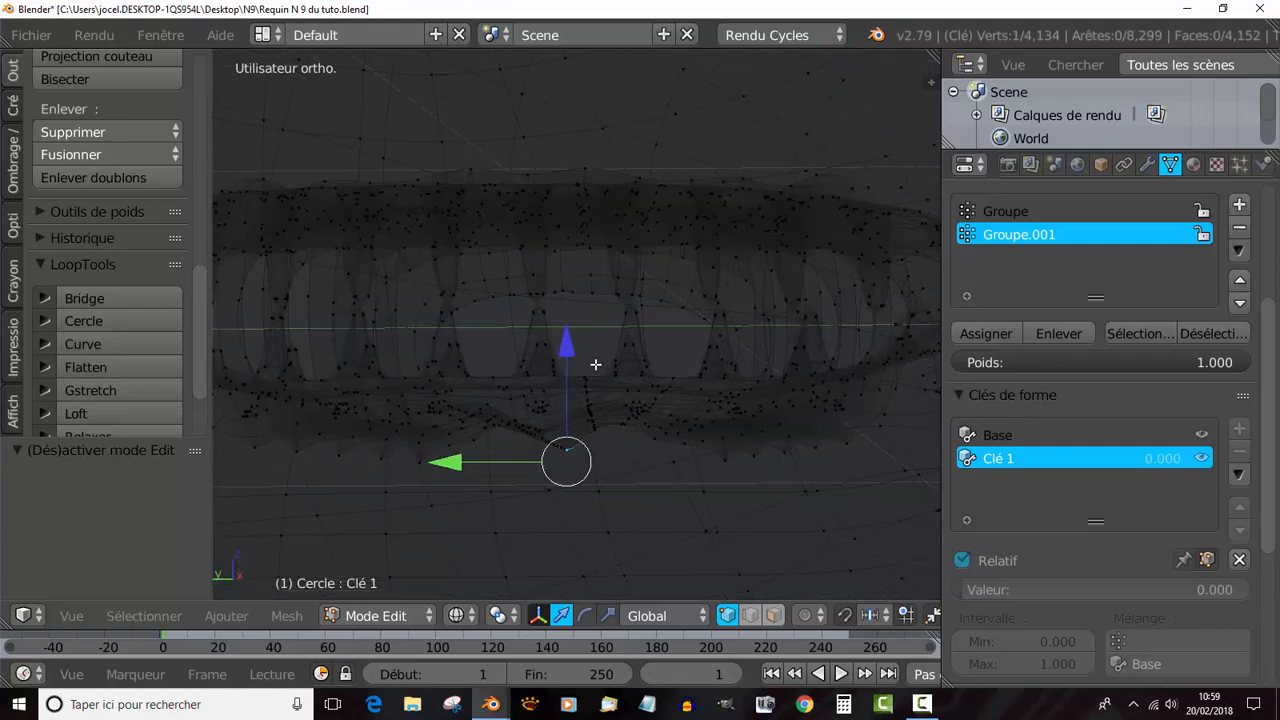
{"action": "middle_click_drag", "start_coordinate": [610, 345], "coordinate": [659, 364], "text": "shift"}
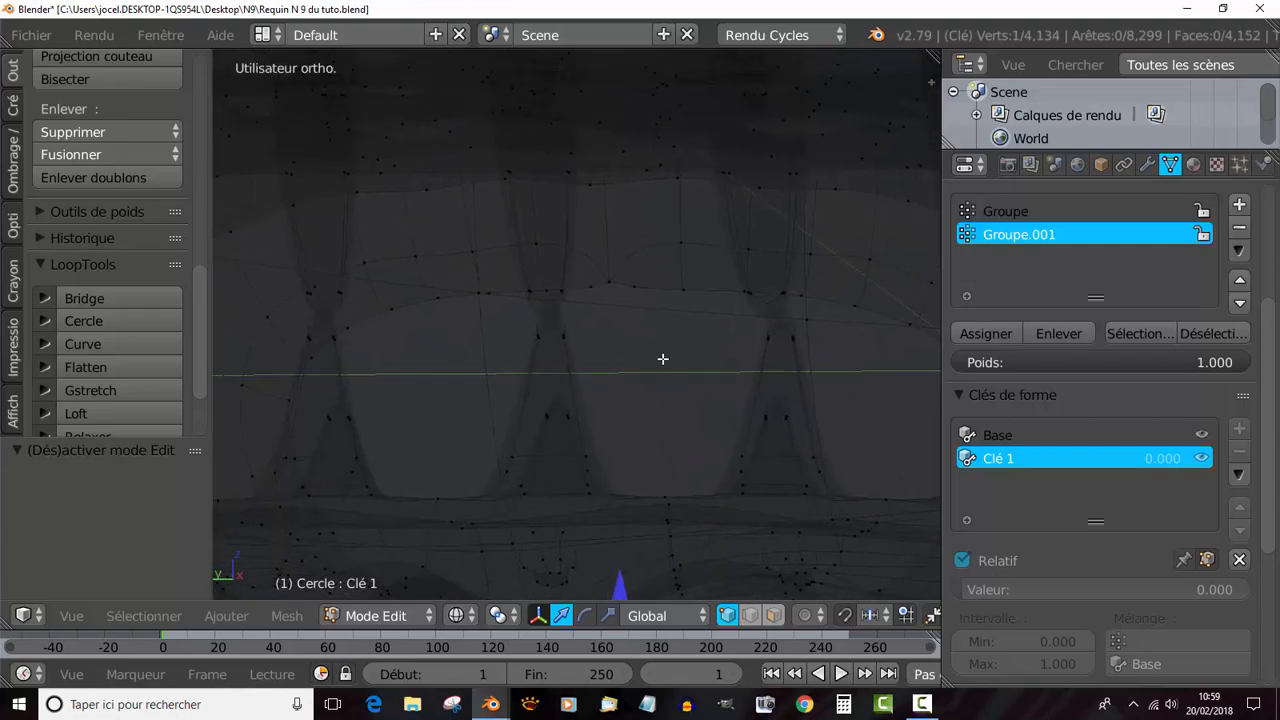
{"action": "scroll", "coordinate": [594, 284], "scroll_direction": "up", "scroll_amount": 2}
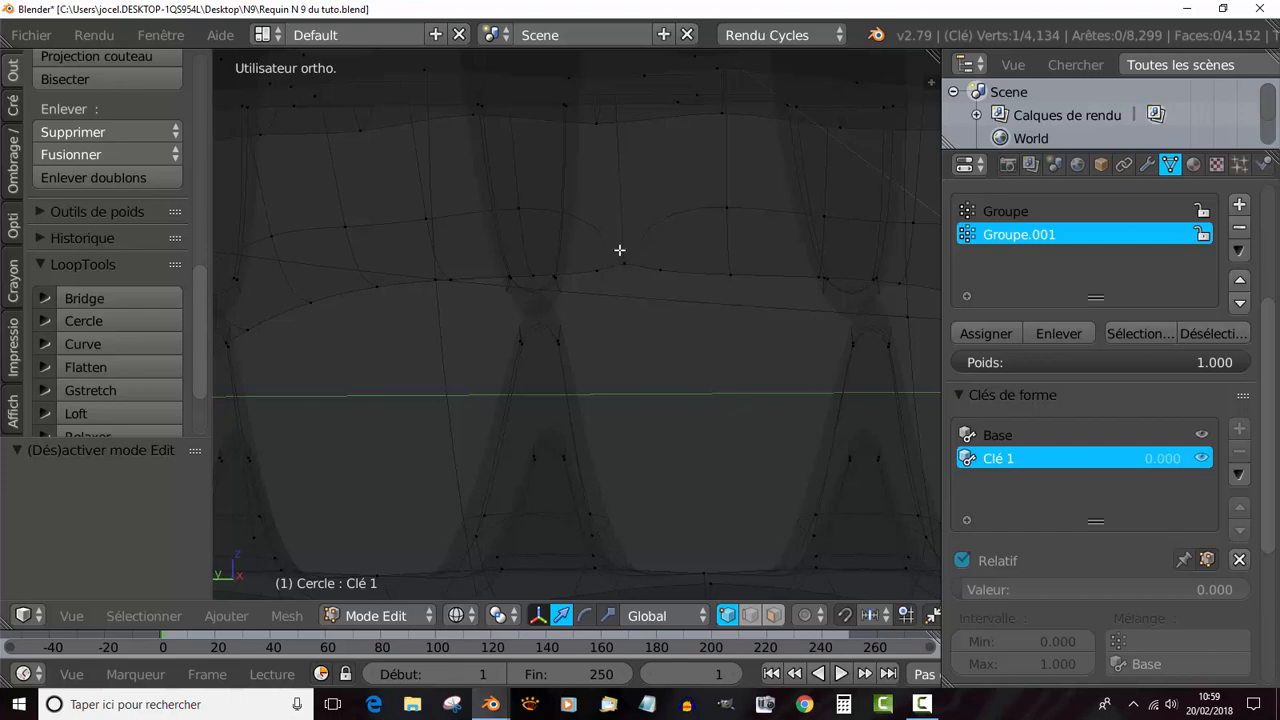
{"action": "scroll", "coordinate": [620, 243], "scroll_direction": "down", "scroll_amount": 1}
{"action": "scroll", "coordinate": [620, 243], "scroll_direction": "up", "scroll_amount": 1}
{"action": "right_click", "coordinate": [598, 275]}
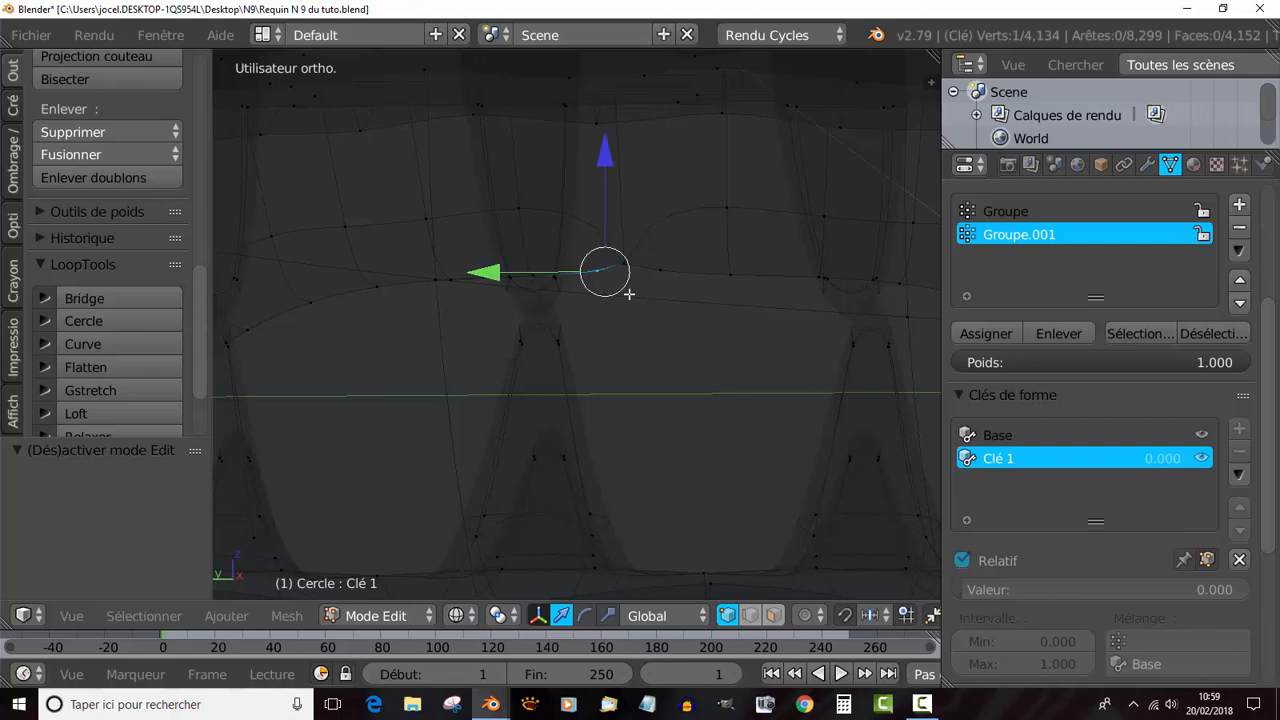
{"action": "right_click", "coordinate": [661, 282], "text": "shift"}
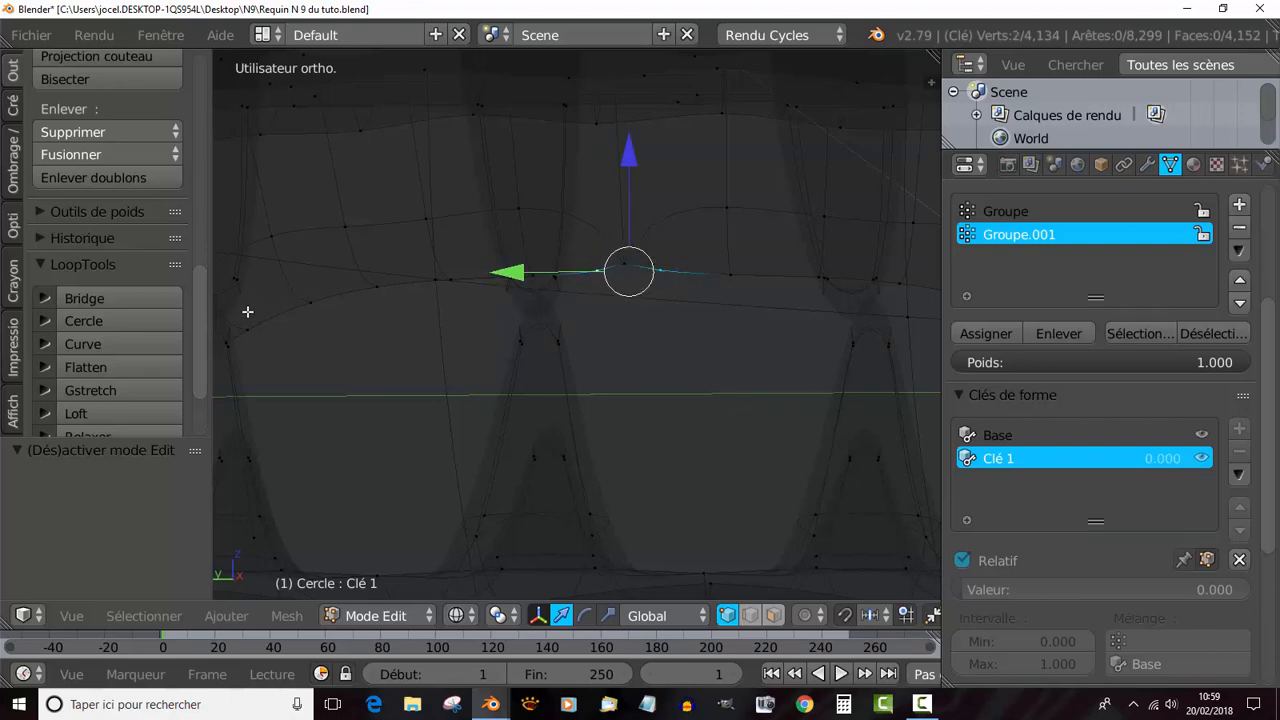
{"action": "left_click", "coordinate": [98, 155]}
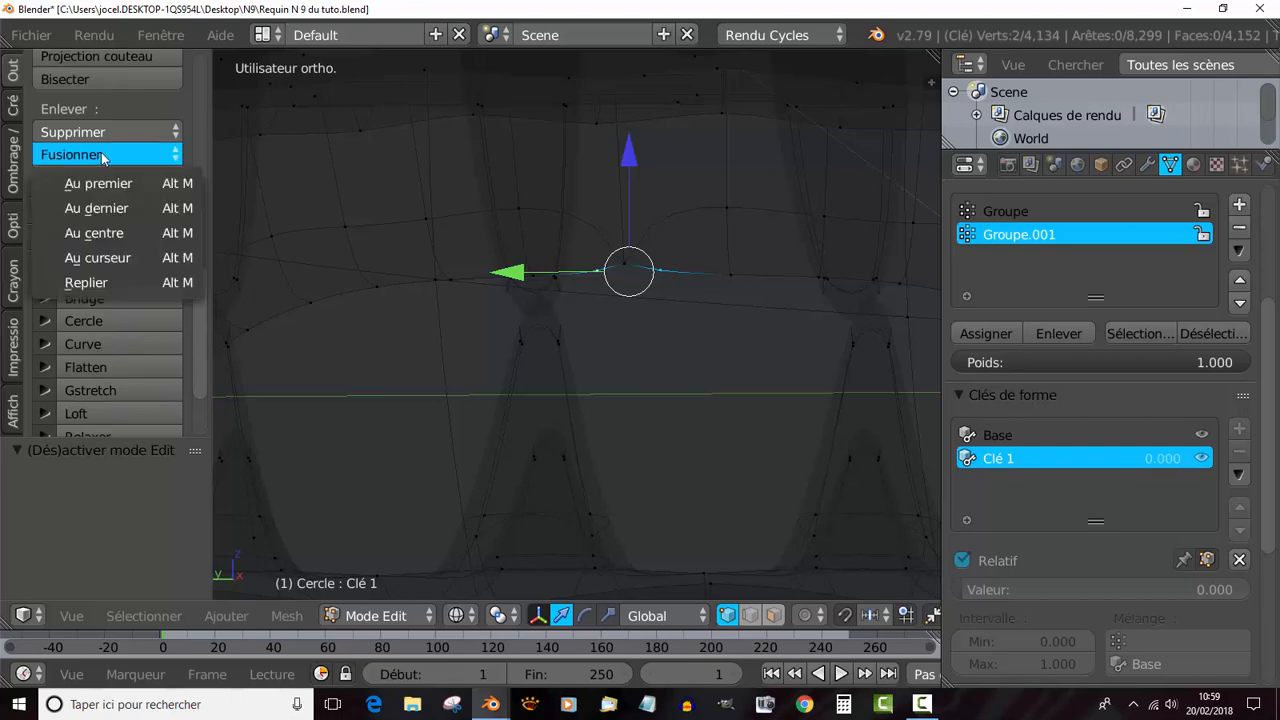
{"action": "left_click", "coordinate": [96, 233]}
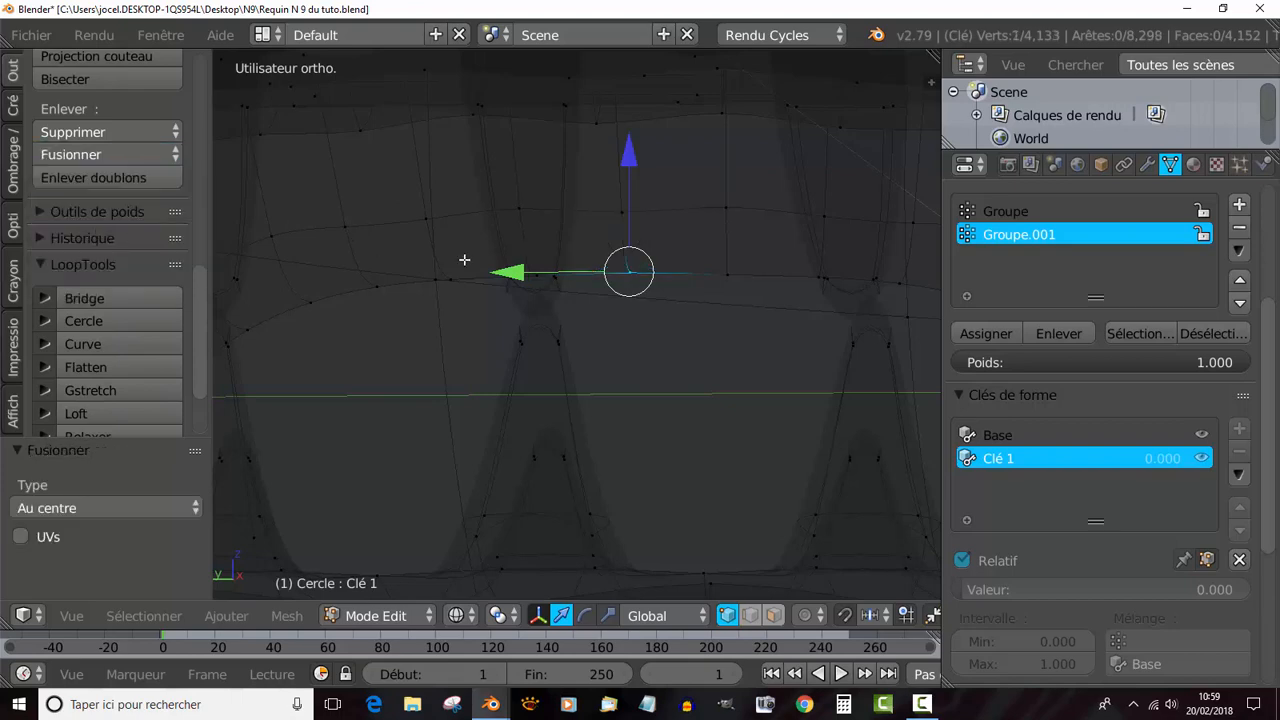
Check the repaired edge loop inside the mouth by selecting the whole loop, and clear the selection.
{"action": "scroll", "coordinate": [516, 279], "scroll_direction": "down", "scroll_amount": 3}
{"action": "right_click", "coordinate": [650, 298], "text": "alt"}
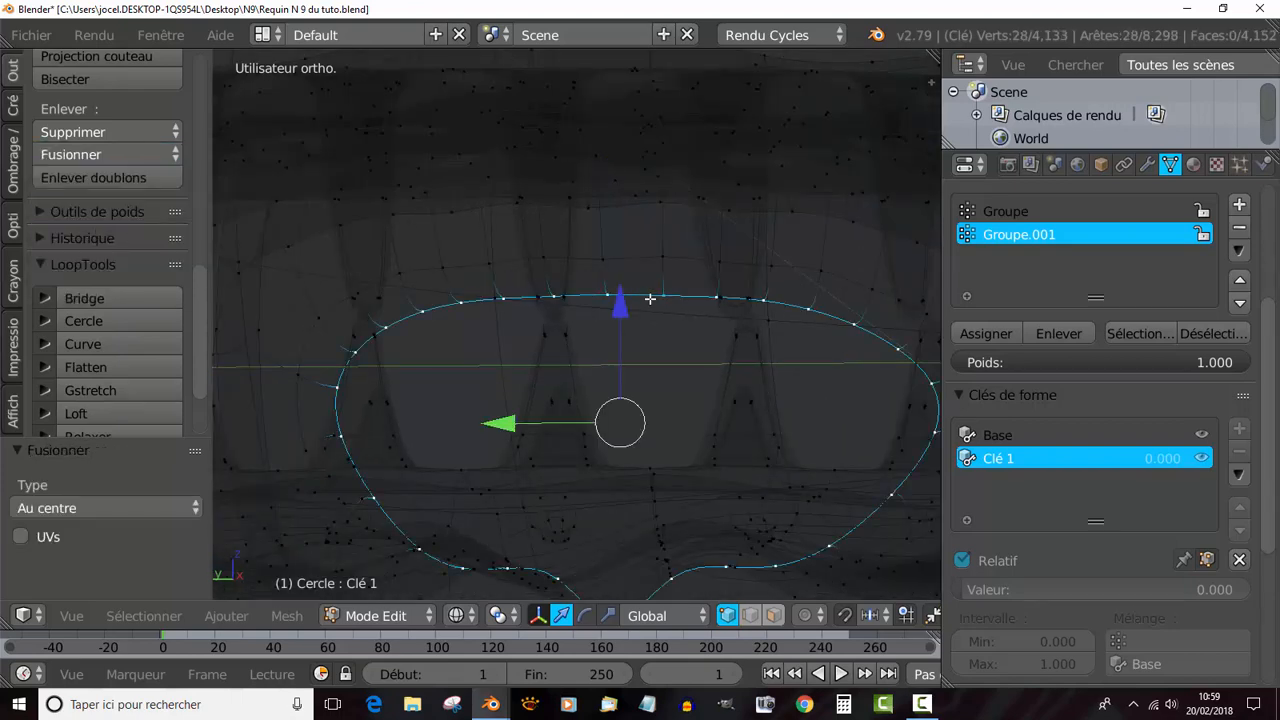
{"action": "key", "text": "a"}
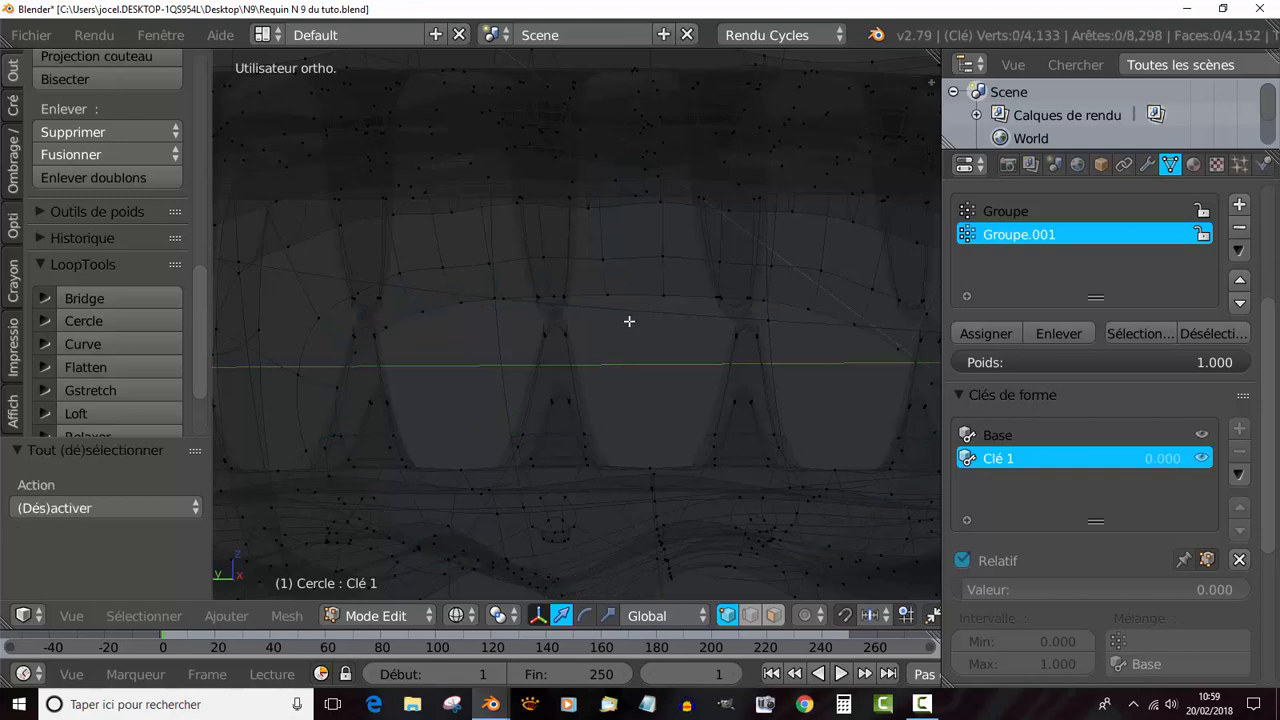
Select the centre vertex at the back of the mouth and snap the 3D cursor to it.
{"action": "middle_click_drag", "start_coordinate": [639, 341], "coordinate": [636, 188]}
{"action": "scroll", "coordinate": [601, 332], "scroll_direction": "down", "scroll_amount": 5}
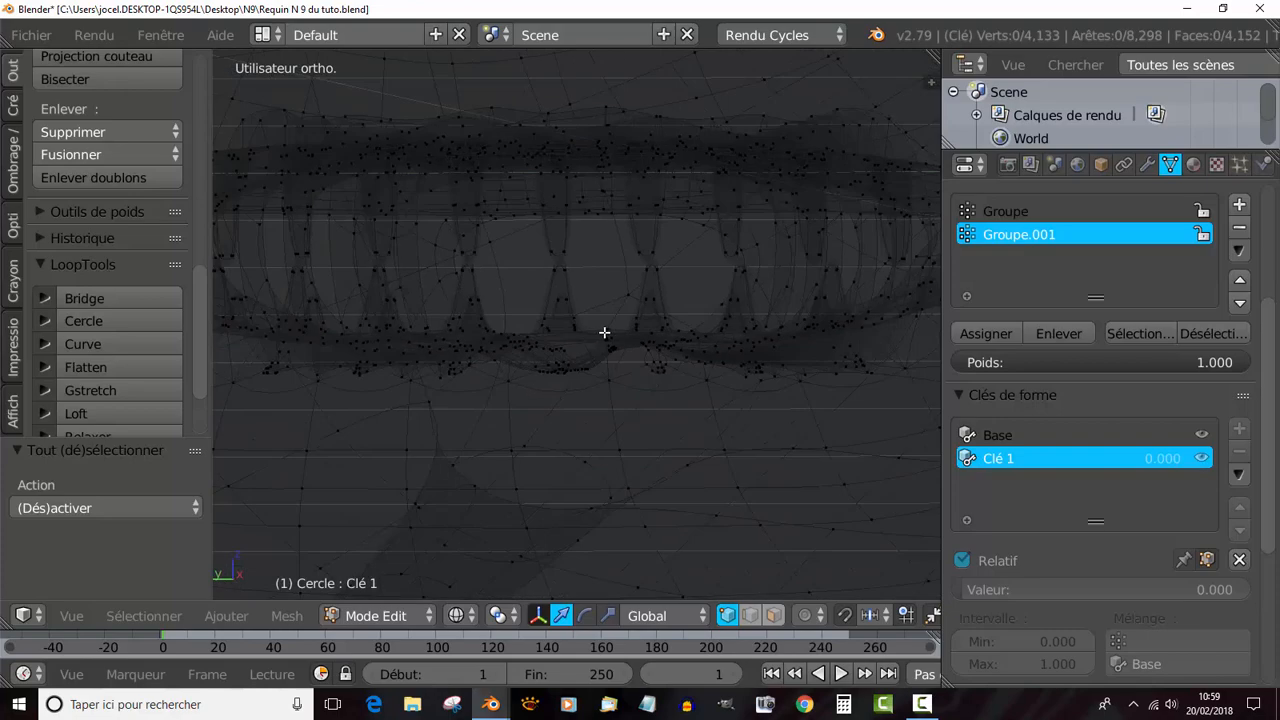
{"action": "mouse_move", "coordinate": [612, 330]}
{"action": "middle_mouse_down"}
{"action": "mouse_move", "coordinate": [617, 366]}
{"action": "mouse_move", "coordinate": [623, 348]}
{"action": "middle_mouse_up"}
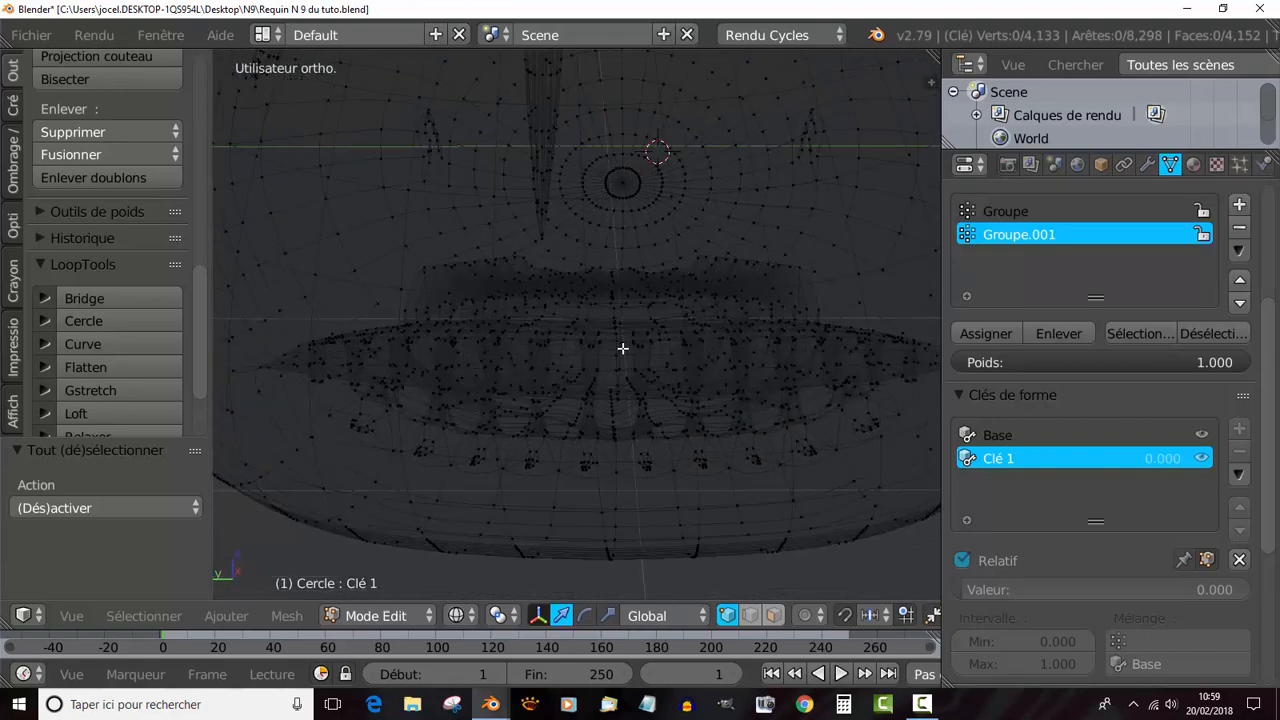
{"action": "scroll", "coordinate": [641, 348], "scroll_direction": "up", "scroll_amount": 3}
{"action": "right_click", "coordinate": [642, 455]}
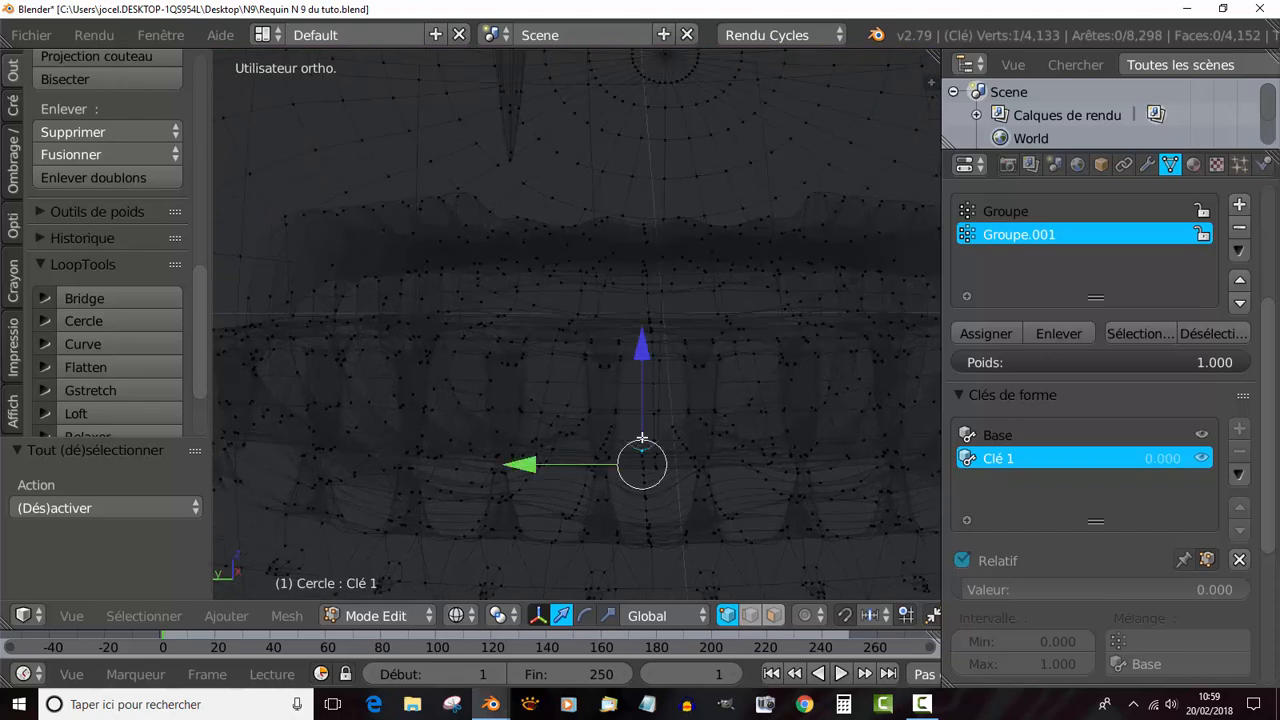
{"action": "scroll", "coordinate": [686, 429], "scroll_direction": "down", "scroll_amount": 3}
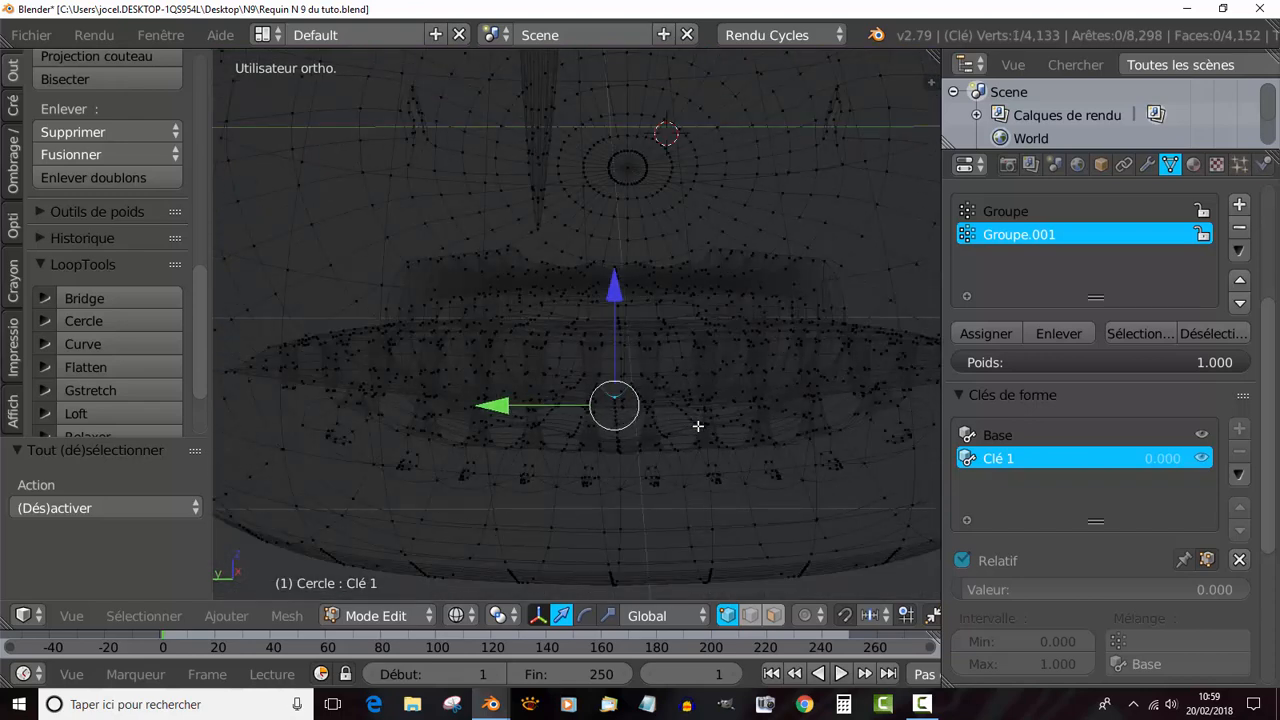
{"action": "key", "text": "shift+s"}
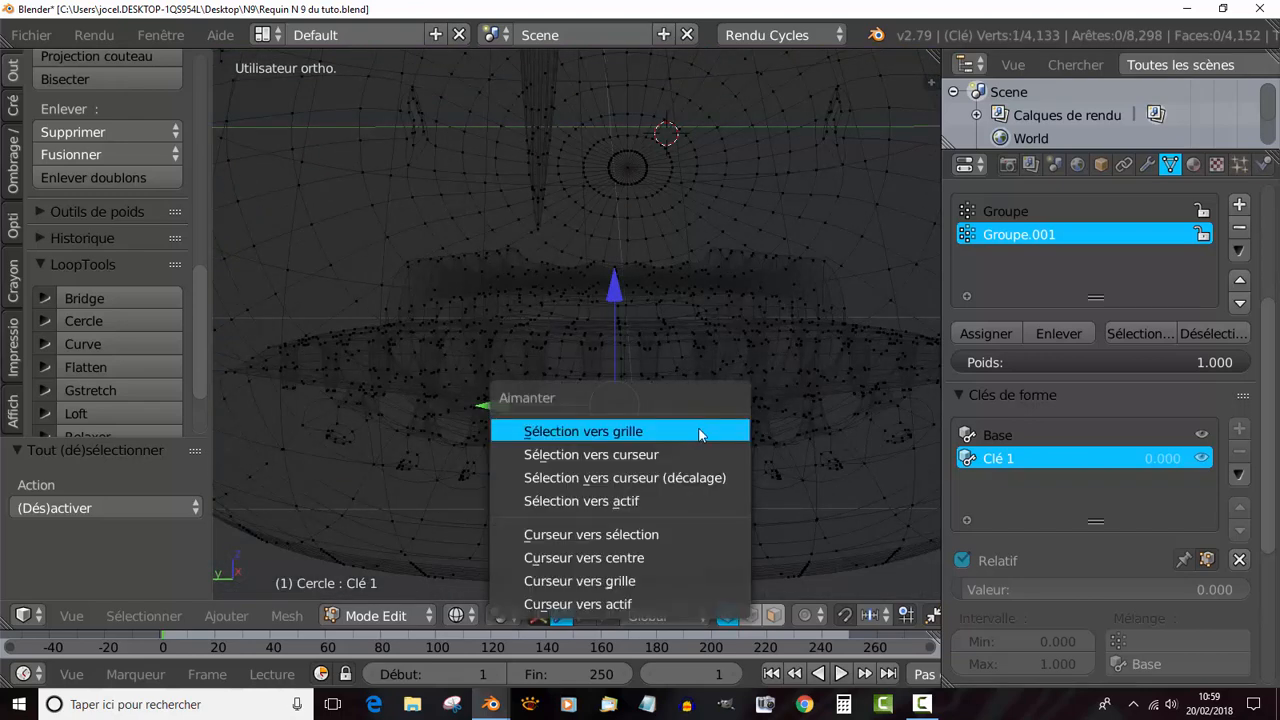
{"action": "left_click", "coordinate": [648, 541]}
{"action": "scroll", "coordinate": [671, 492], "scroll_direction": "down", "scroll_amount": 3}
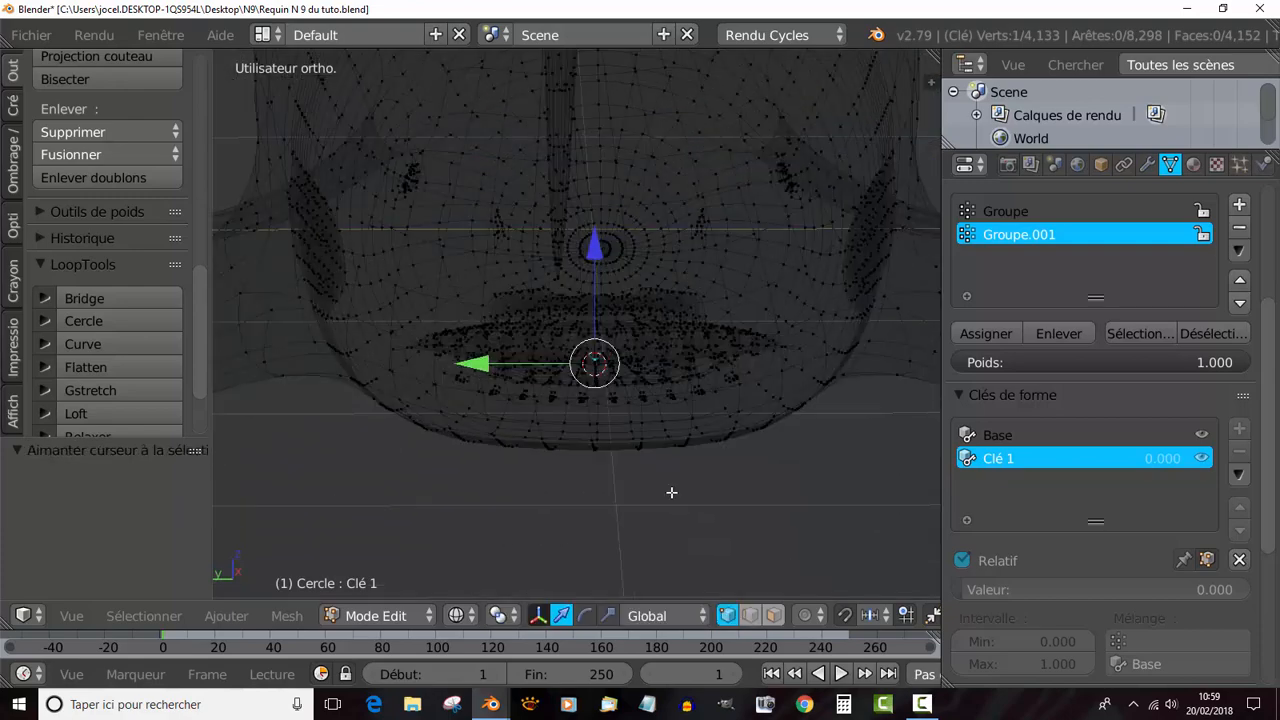
Set the pivot point to the 3D cursor and, in front view, select the lower-jaw vertices of vertex group Groupe.001.
{"action": "mouse_move", "coordinate": [695, 472]}
{"action": "middle_mouse_down"}
{"action": "mouse_move", "coordinate": [657, 477]}
{"action": "mouse_move", "coordinate": [688, 489]}
{"action": "middle_mouse_up"}
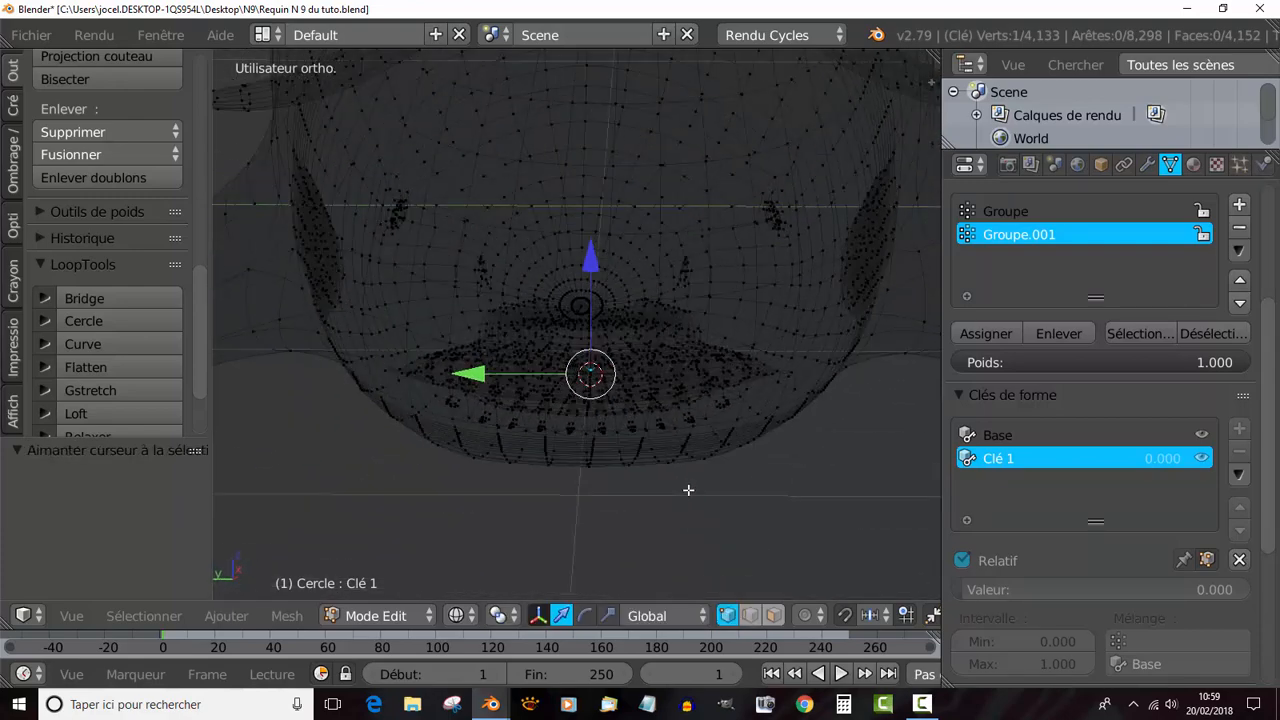
{"action": "left_click", "coordinate": [499, 616]}
{"action": "left_click", "coordinate": [558, 562]}
{"action": "key", "text": "KP_1"}
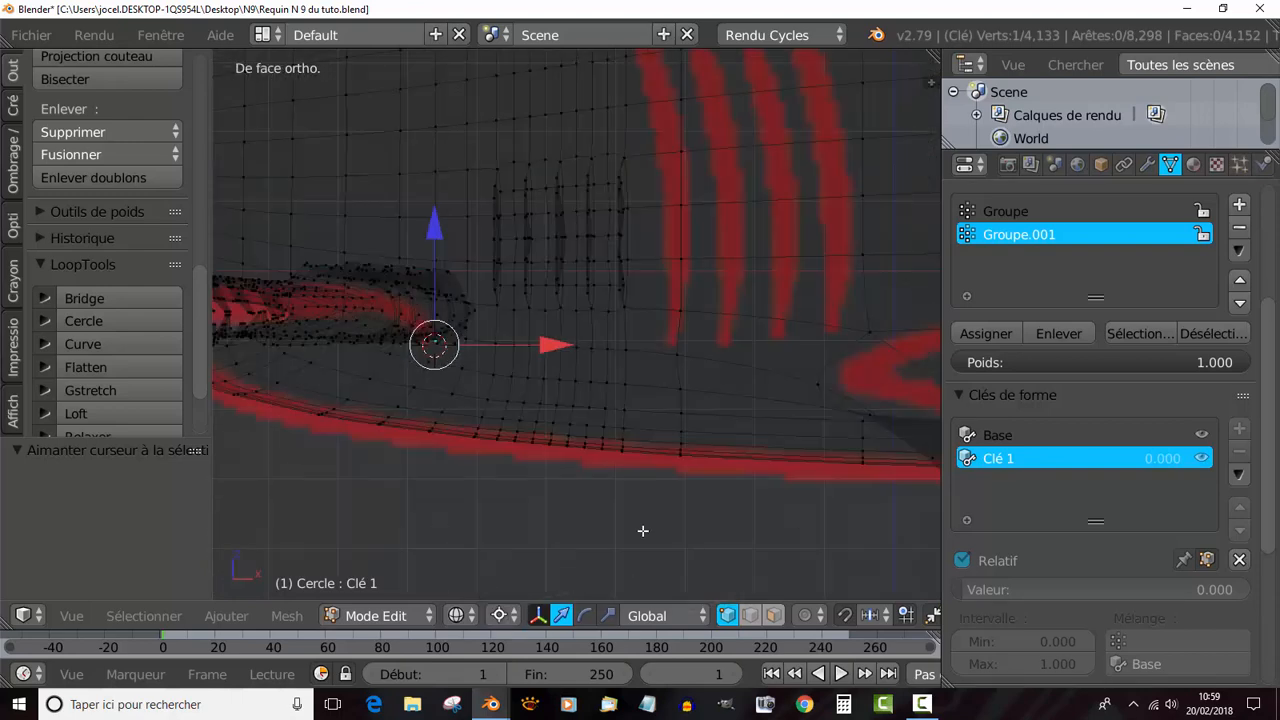
{"action": "middle_click_drag", "start_coordinate": [498, 442], "coordinate": [721, 435], "text": "shift"}
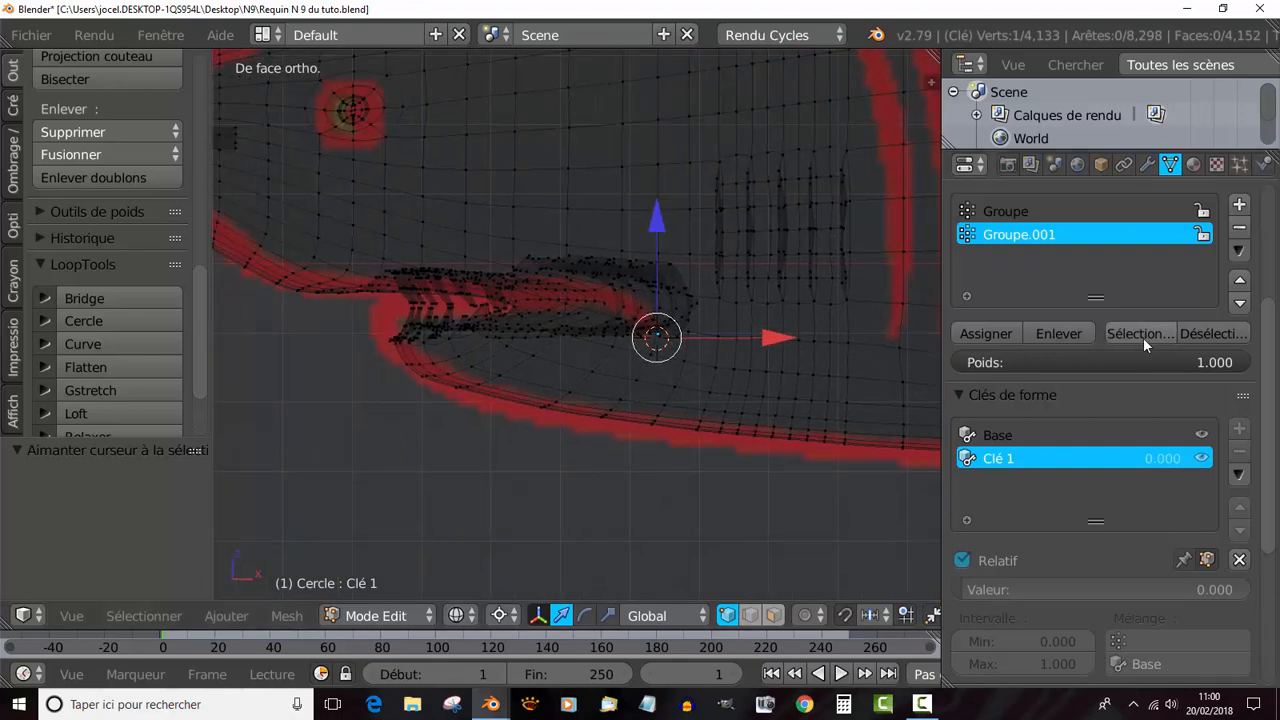
{"action": "scroll", "coordinate": [1222, 305], "scroll_direction": "up", "scroll_amount": 5}
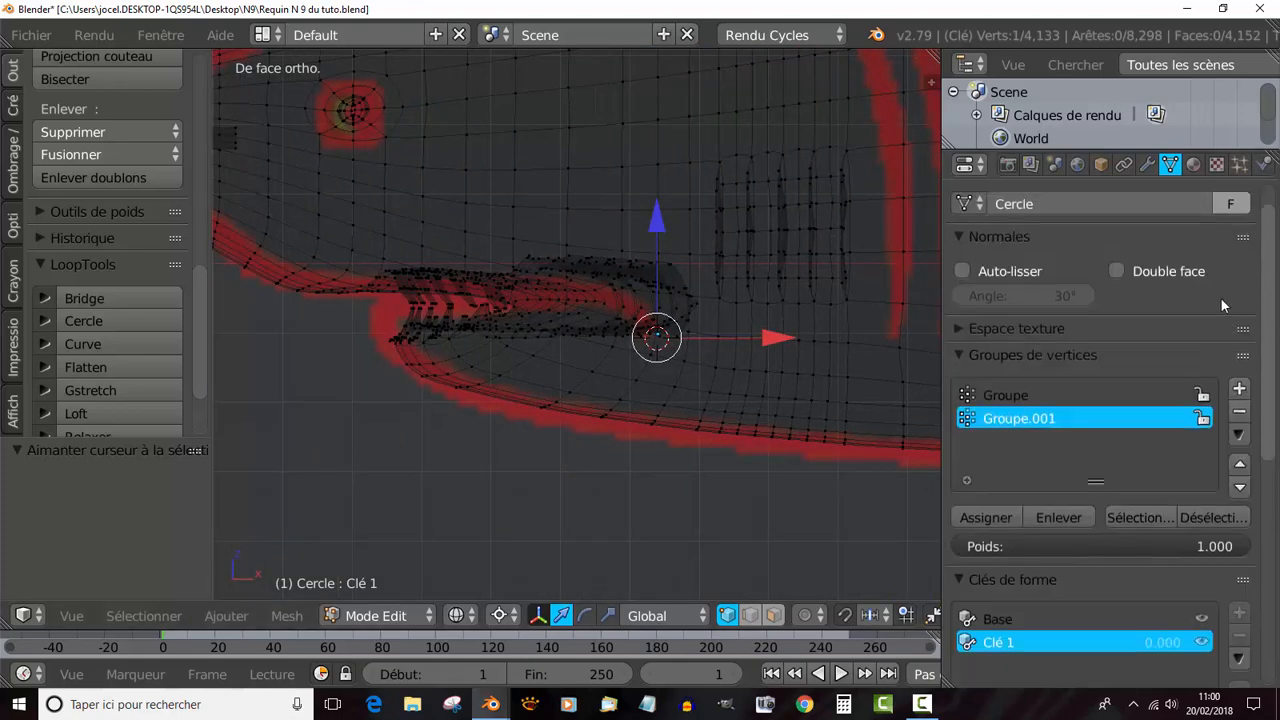
{"action": "left_click", "coordinate": [1146, 516]}
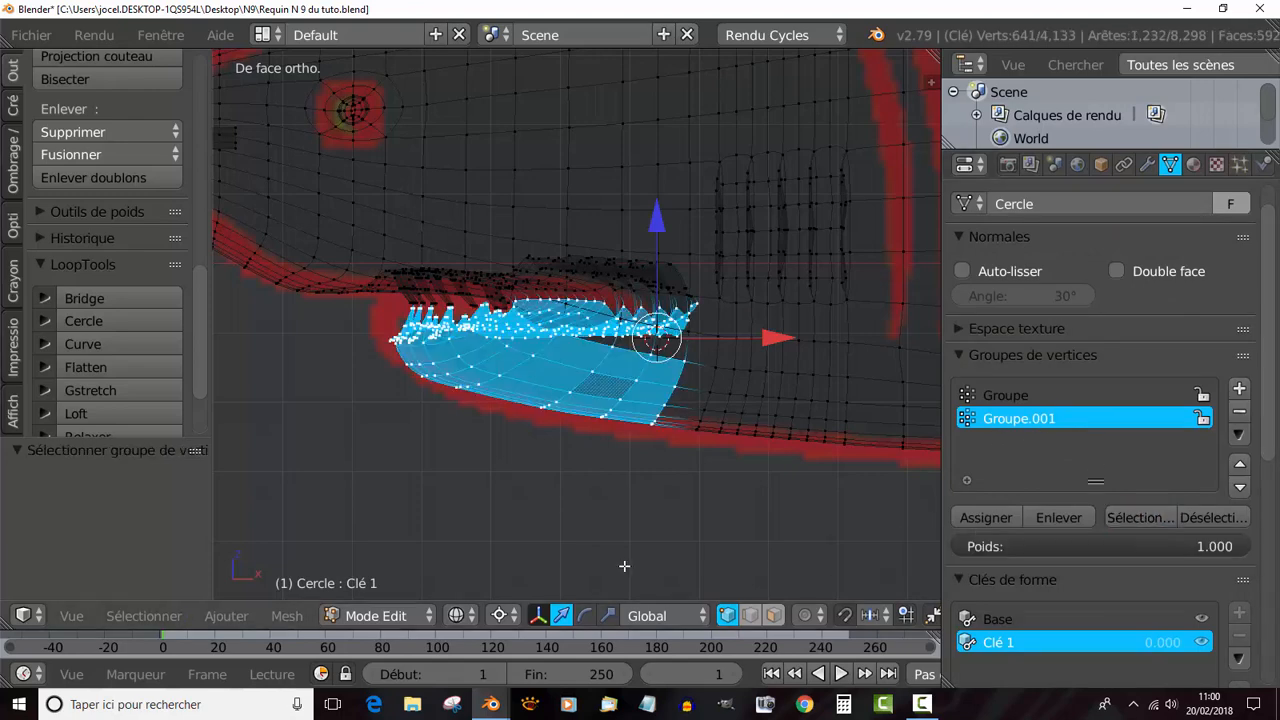
In solid shading, remove the rearmost vertex row from the lower-jaw selection and return to front view.
{"action": "key", "text": "z"}
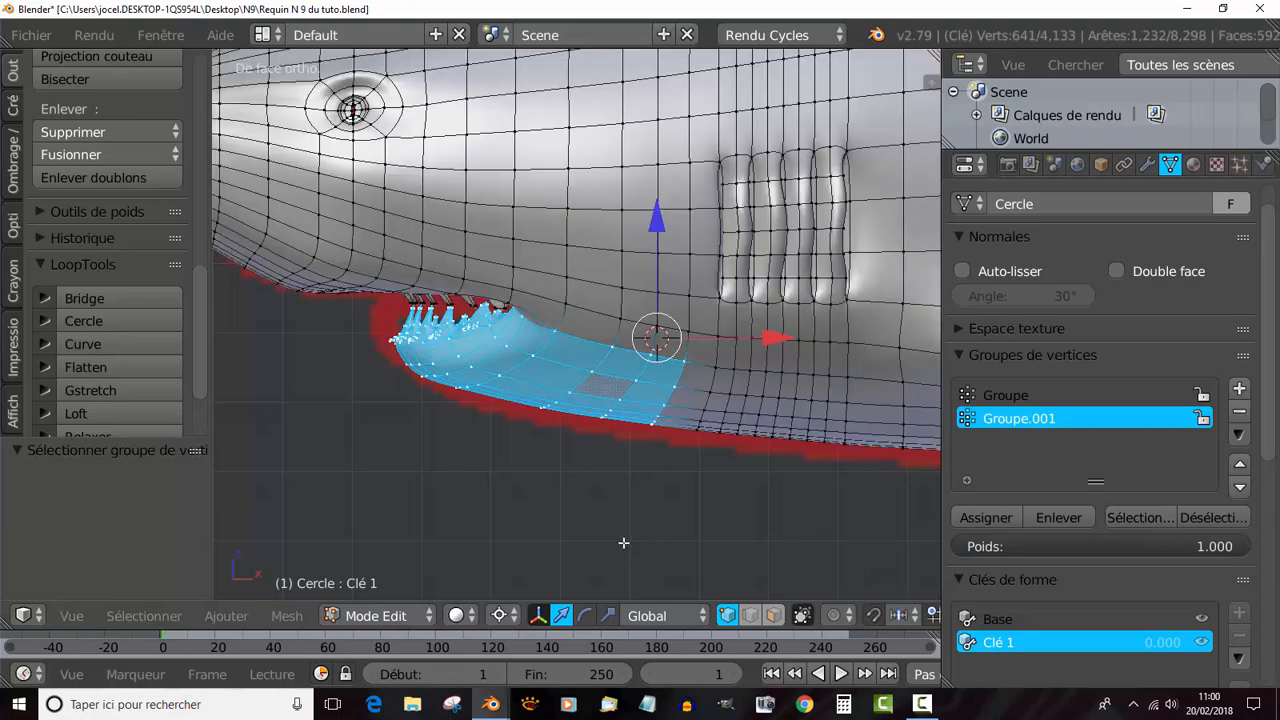
{"action": "middle_click_drag", "start_coordinate": [620, 498], "coordinate": [649, 367]}
{"action": "scroll", "coordinate": [661, 318], "scroll_direction": "down", "scroll_amount": 3}
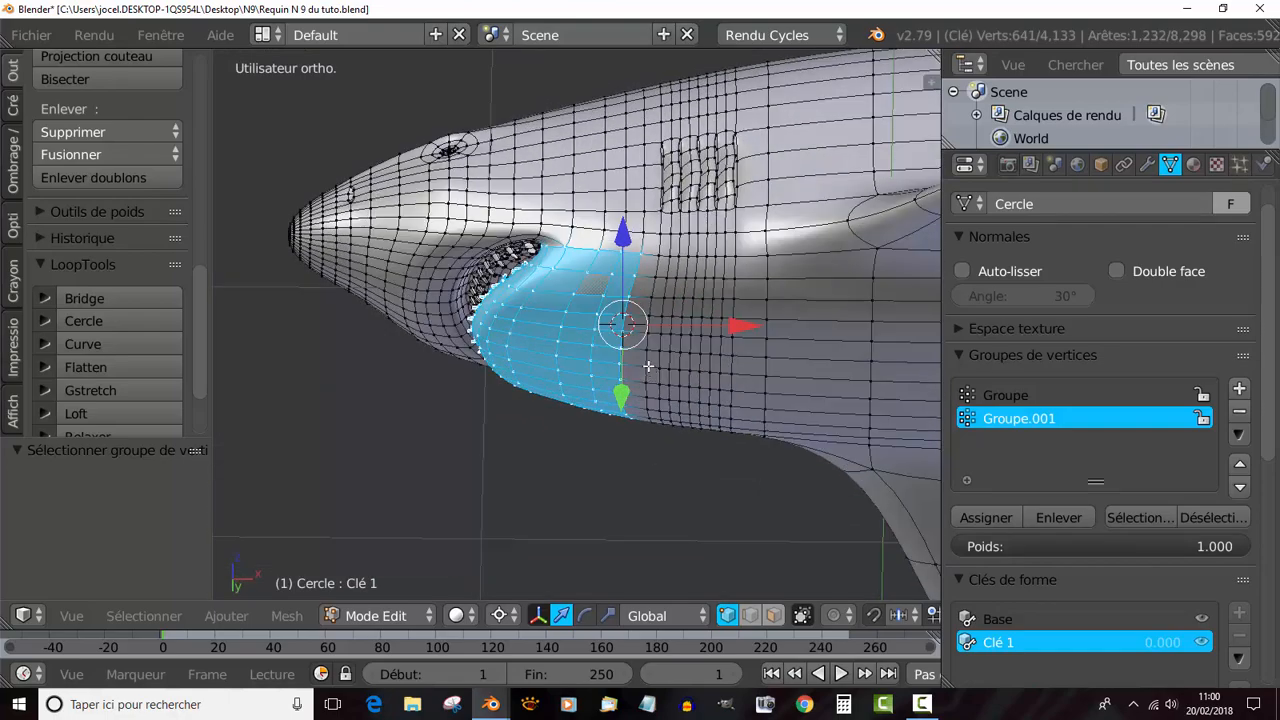
{"action": "middle_click_drag", "start_coordinate": [616, 428], "coordinate": [619, 496]}
{"action": "key", "text": "KP_1"}
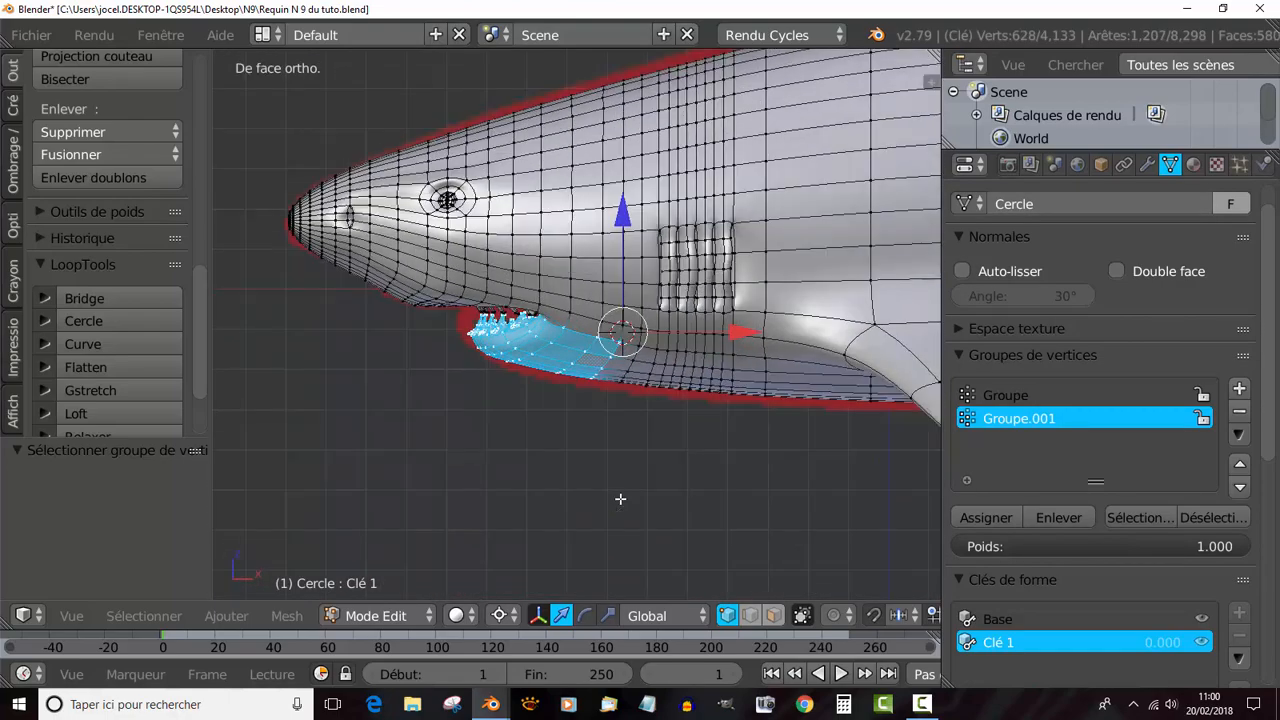
Open the lower jaw by rotating it about -40.3° around the 3D cursor, and shift it slightly down and -0.050 along X.
{"action": "key", "text": "r"}
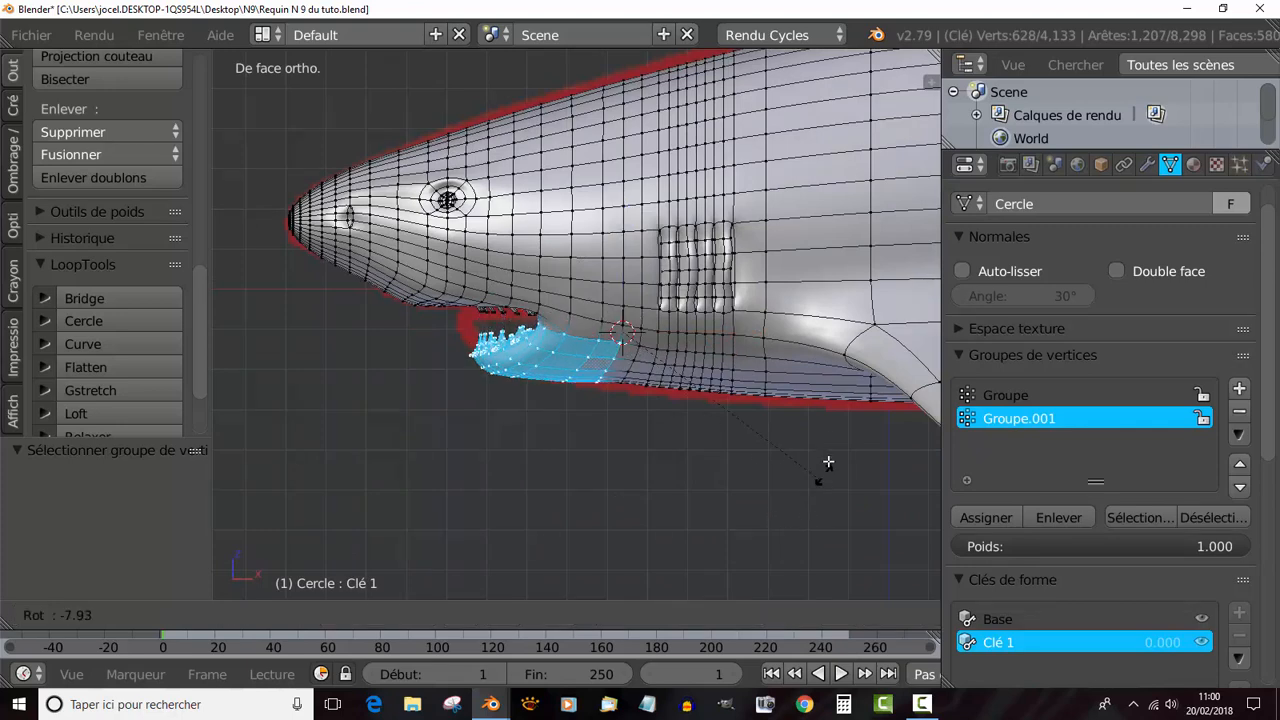
{"action": "left_click", "coordinate": [816, 345]}
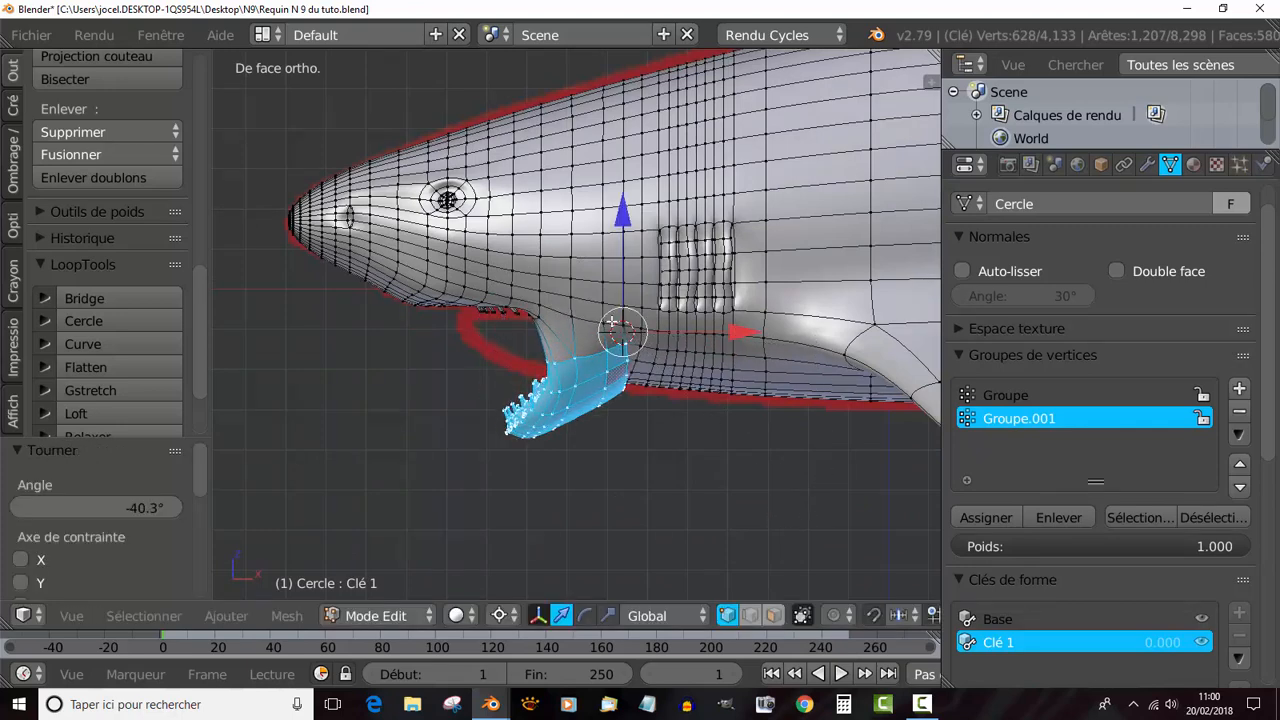
{"action": "left_click_drag", "start_coordinate": [622, 218], "coordinate": [622, 230]}
{"action": "left_click_drag", "start_coordinate": [743, 334], "coordinate": [715, 348]}
{"action": "scroll", "coordinate": [641, 441], "scroll_direction": "up", "scroll_amount": 1}
{"action": "middle_click_drag", "start_coordinate": [633, 521], "coordinate": [616, 478]}
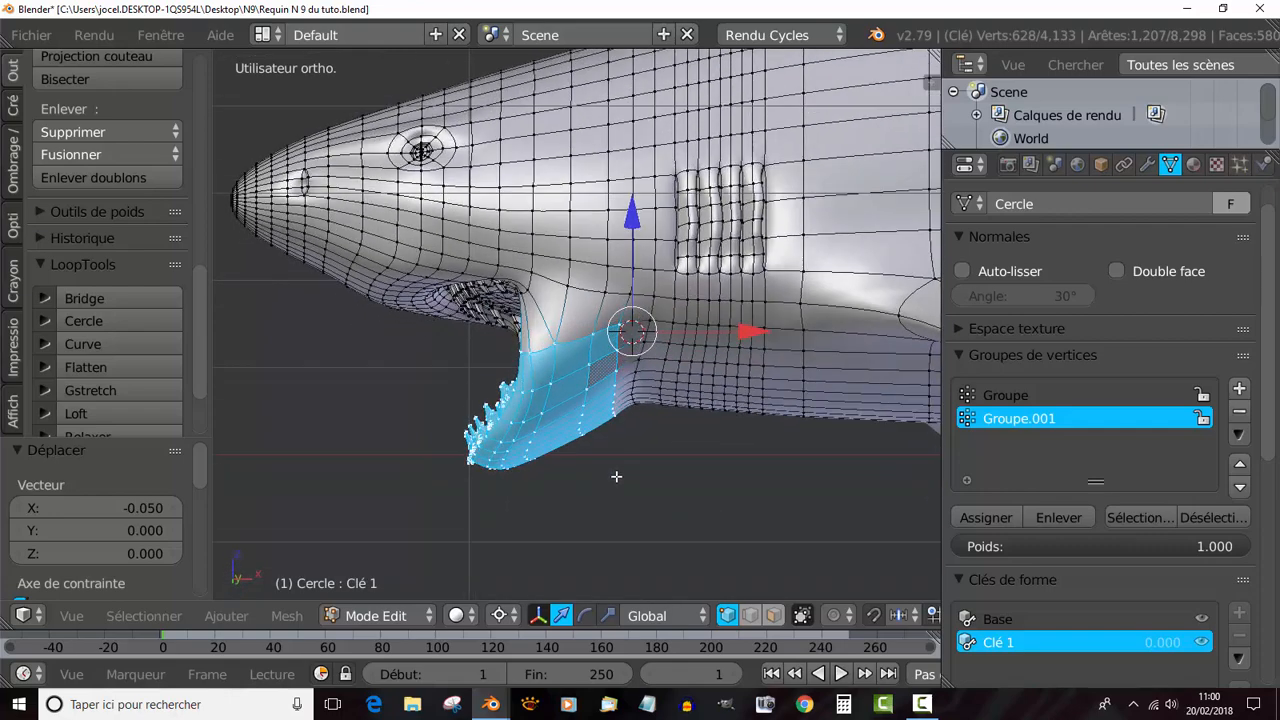
Select the row of 13 vertices running under the throat from one side to the other, just behind the lower jaw.
{"action": "right_click", "coordinate": [648, 327]}
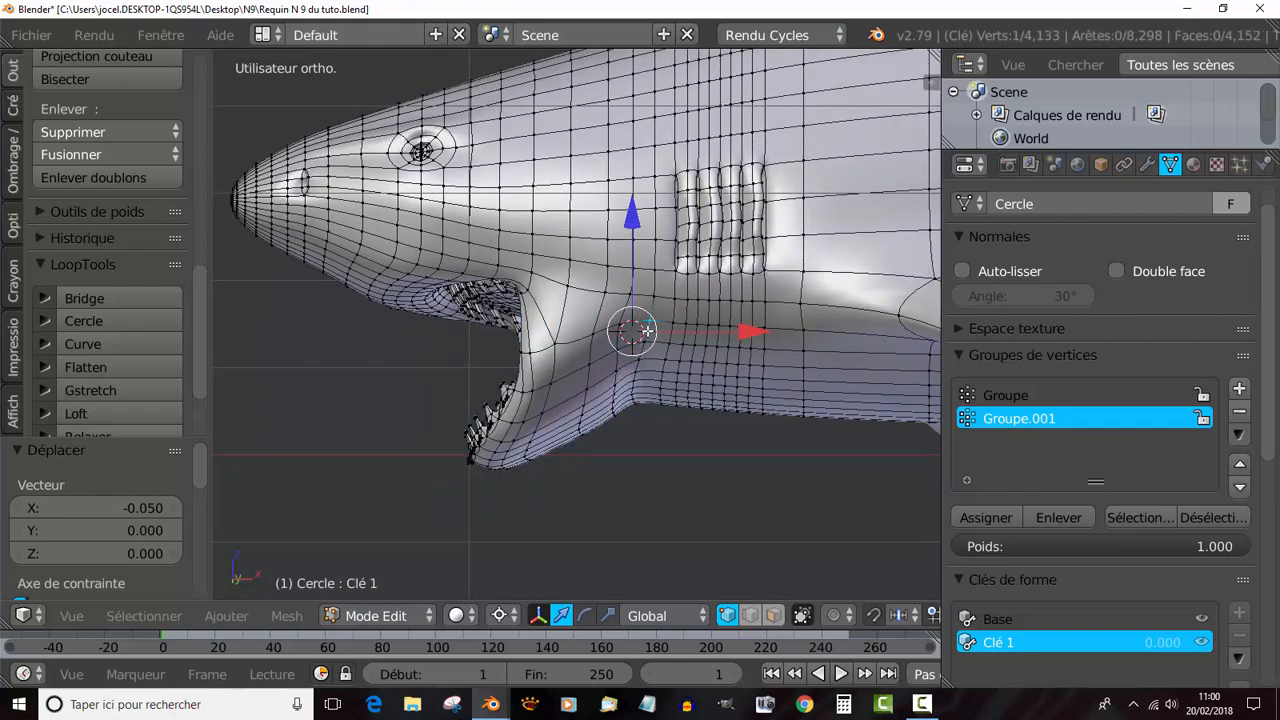
{"action": "middle_click_drag", "start_coordinate": [635, 412], "coordinate": [634, 385]}
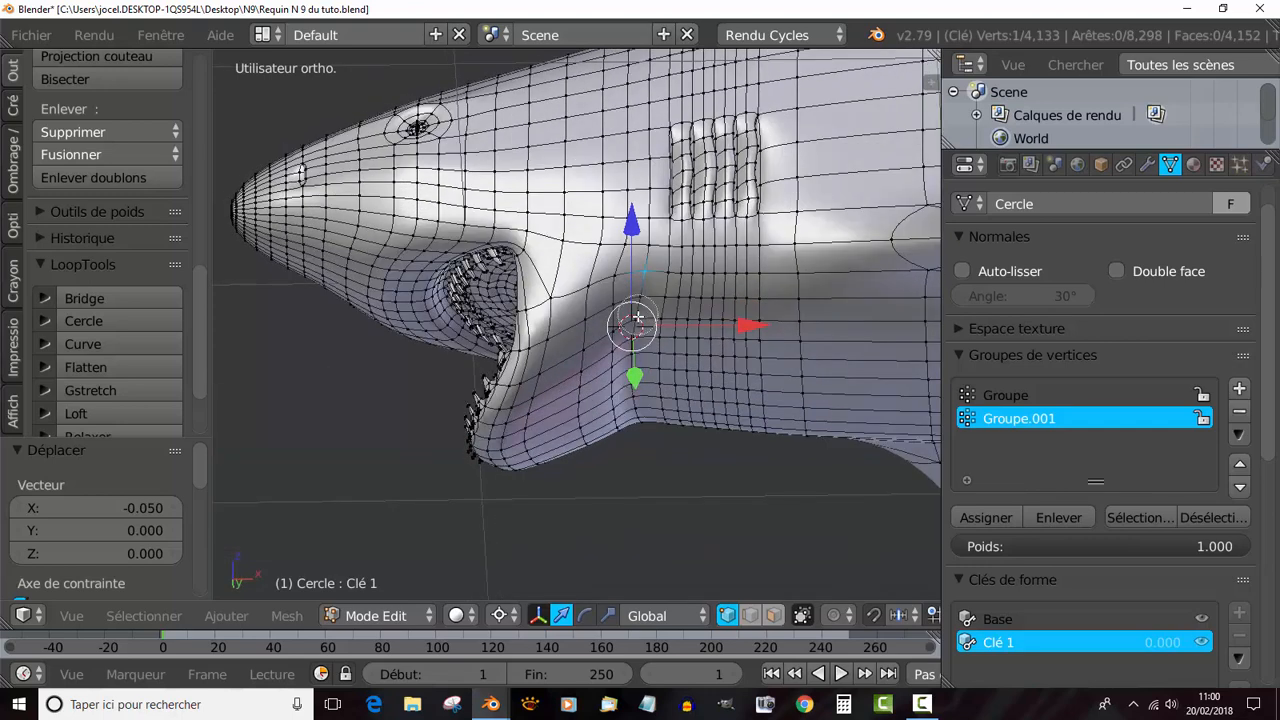
{"action": "right_click", "coordinate": [642, 297], "text": "shift"}
{"action": "right_click", "coordinate": [637, 320], "text": "shift"}
{"action": "right_click", "coordinate": [635, 339], "text": "shift"}
{"action": "right_click", "coordinate": [635, 357], "text": "shift"}
{"action": "right_click", "coordinate": [635, 371], "text": "shift"}
{"action": "right_click", "coordinate": [636, 383], "text": "shift"}
{"action": "right_click", "coordinate": [637, 396], "text": "shift"}
{"action": "right_click", "coordinate": [639, 408], "text": "shift"}
{"action": "right_click", "coordinate": [640, 417], "text": "shift"}
{"action": "right_click", "coordinate": [645, 426], "text": "shift"}
{"action": "middle_click_drag", "start_coordinate": [676, 478], "coordinate": [657, 344]}
{"action": "right_click", "coordinate": [662, 436], "text": "shift"}
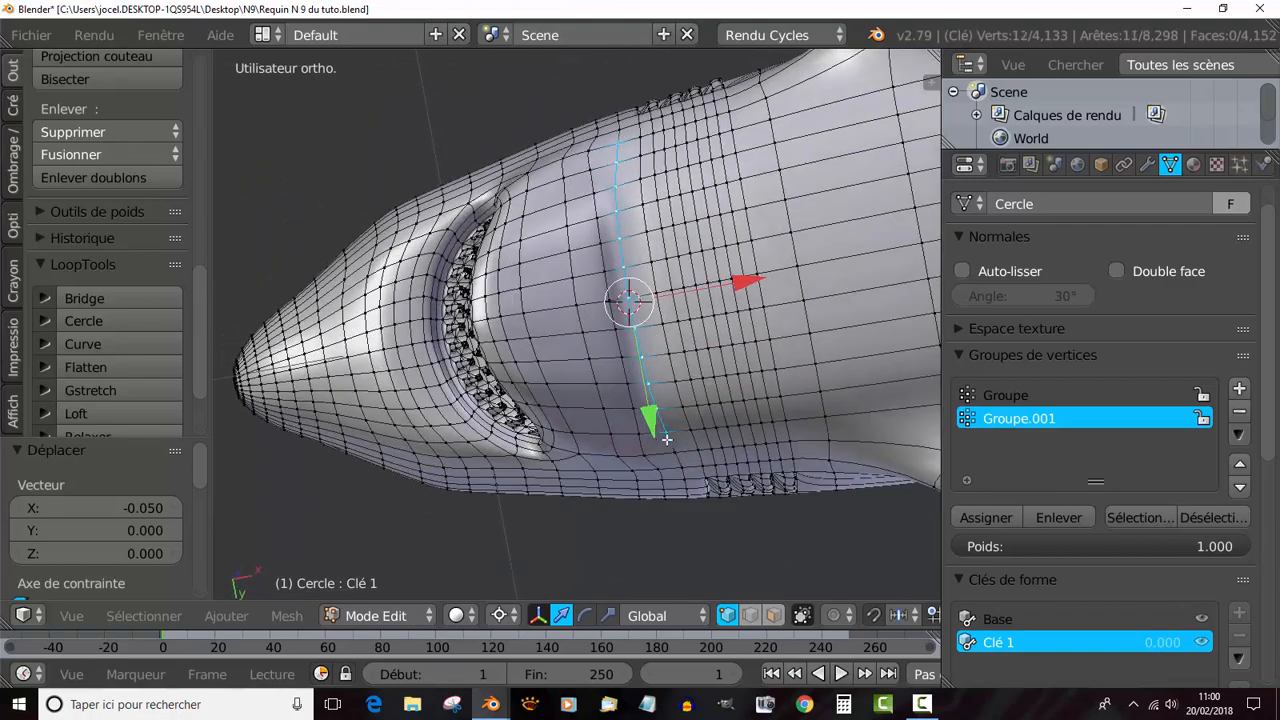
{"action": "right_click", "coordinate": [676, 452], "text": "shift"}
{"action": "mouse_move", "coordinate": [755, 378]}
{"action": "middle_mouse_down"}
{"action": "mouse_move", "coordinate": [760, 483]}
{"action": "mouse_move", "coordinate": [739, 385]}
{"action": "middle_mouse_up"}
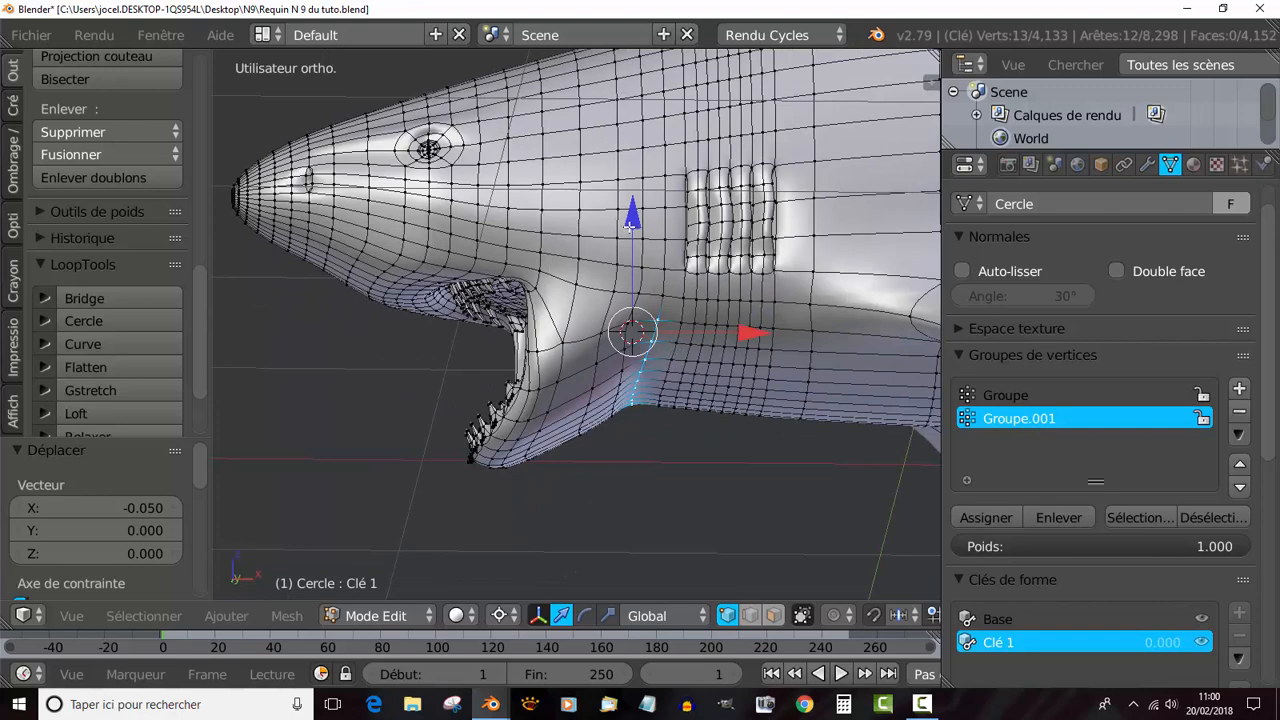
Move the throat row about -0.007 along Z, rotate it about -13.4° and lower it slightly, checking the head in Object Mode.
{"action": "left_click_drag", "start_coordinate": [631, 224], "coordinate": [633, 228]}
{"action": "key", "text": "KP_1"}
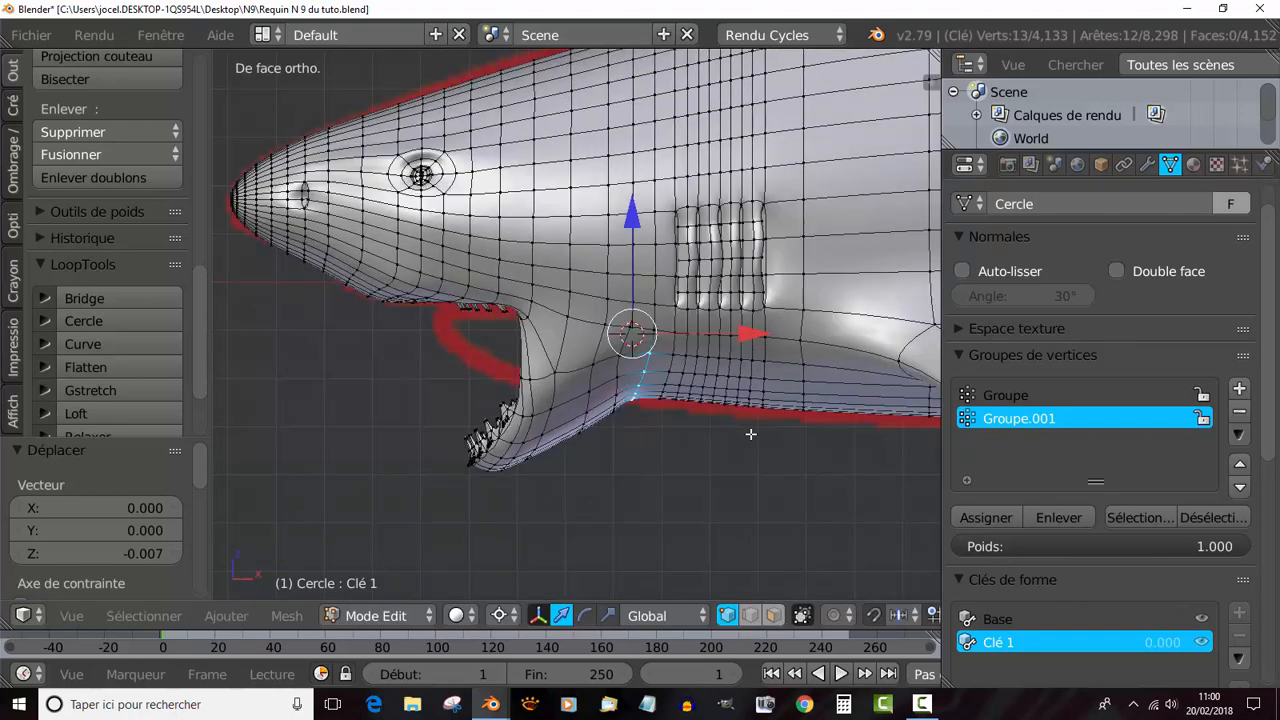
{"action": "key", "text": "r"}
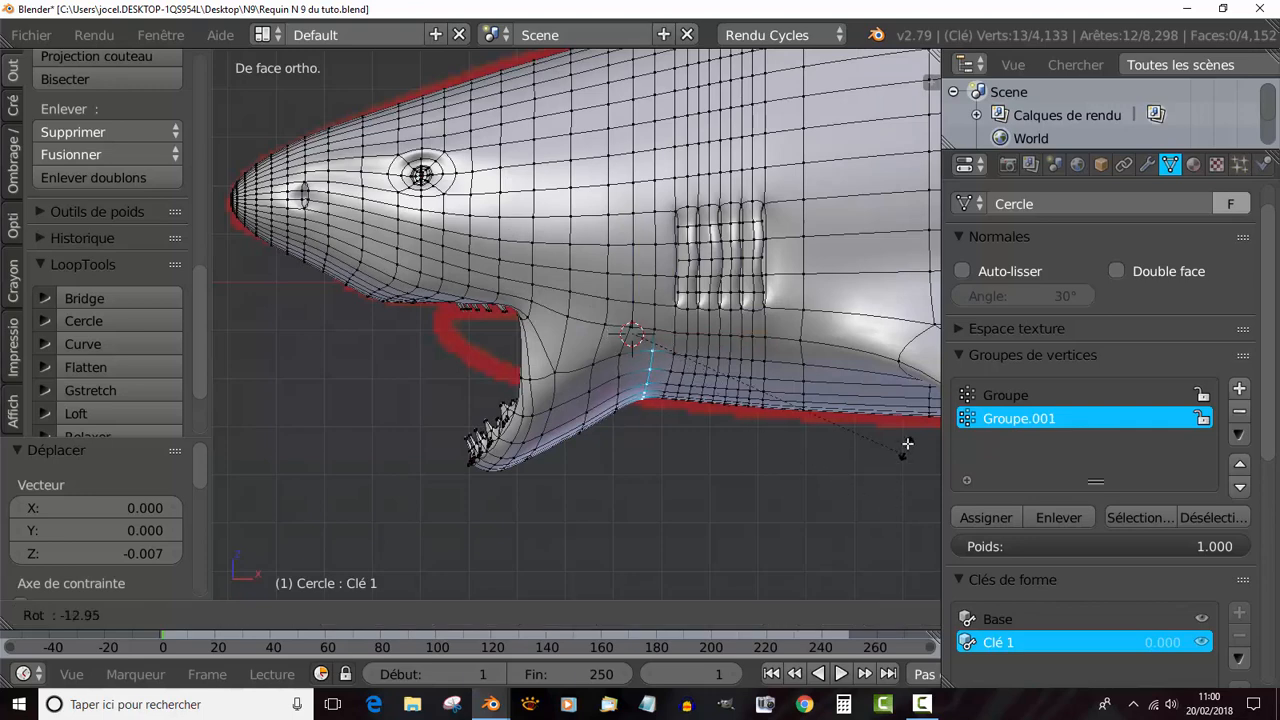
{"action": "left_click", "coordinate": [904, 451]}
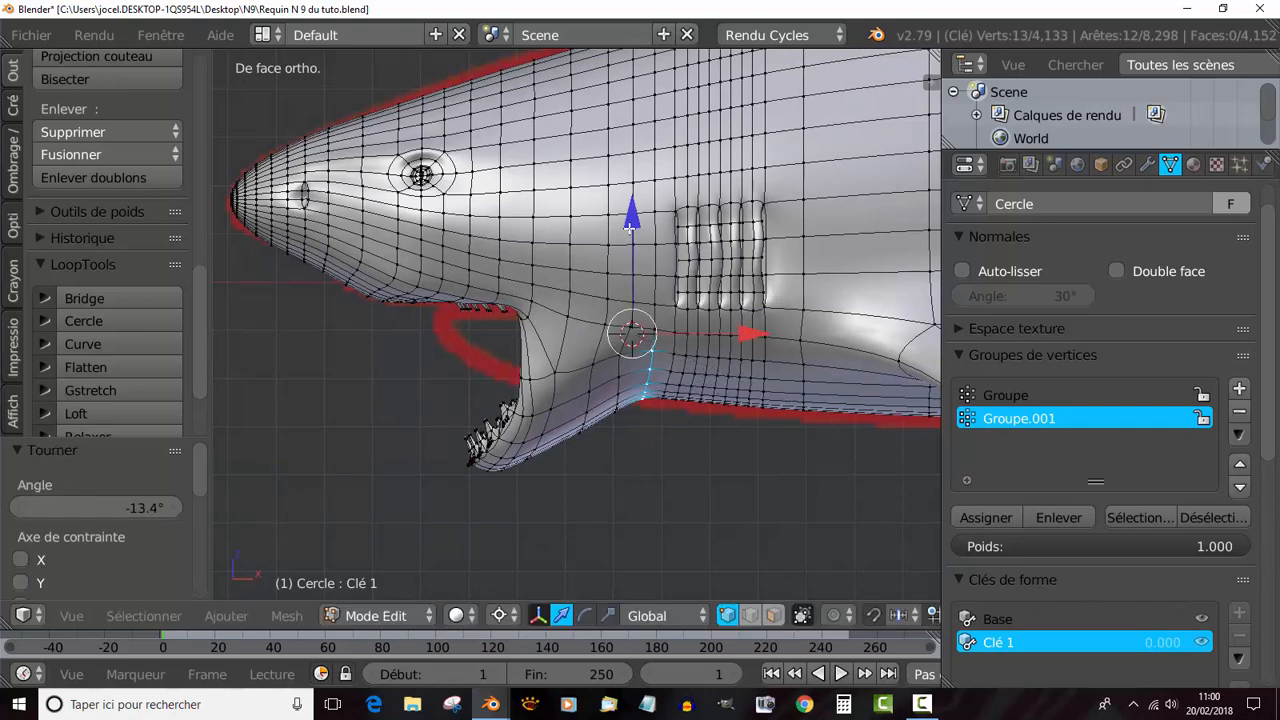
{"action": "left_click_drag", "start_coordinate": [630, 228], "coordinate": [632, 233]}
{"action": "key", "text": "Tab"}
{"action": "key", "text": "Tab"}
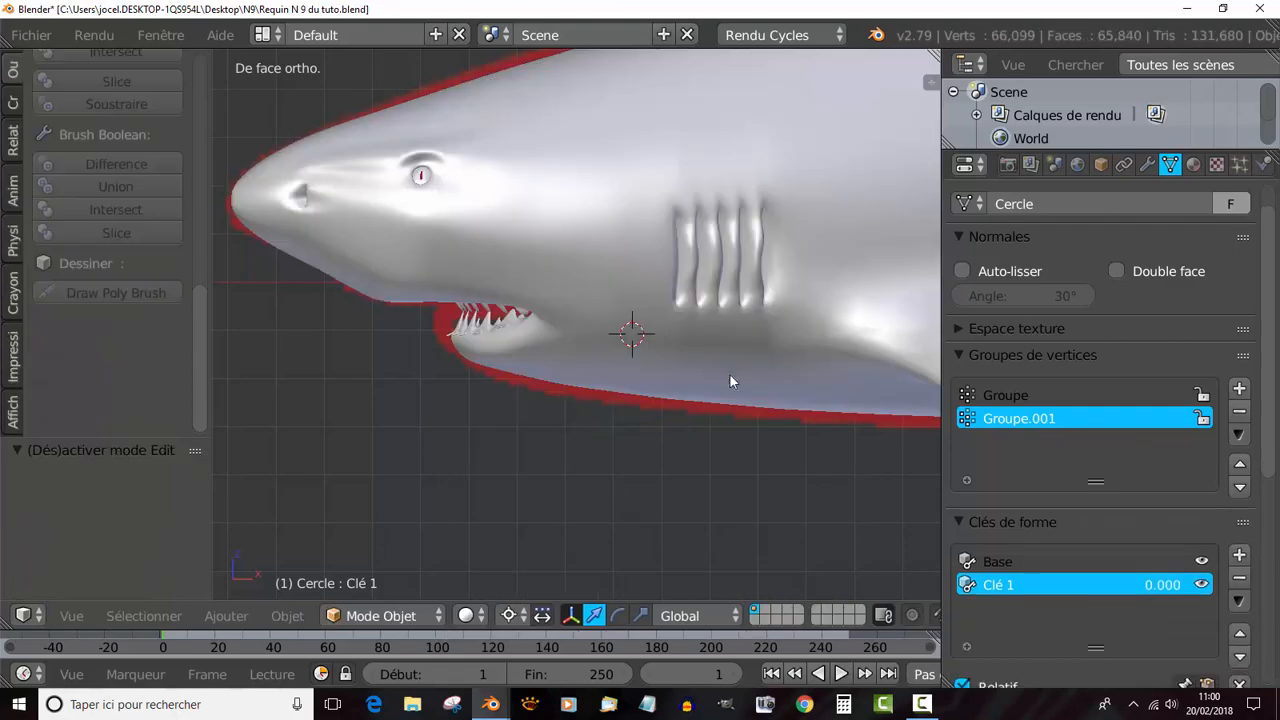
Preview Clé 1 in Object Mode by raising its value to 1.000 and returning it to 0.000, examining the jaw and throat from below.
{"action": "middle_click_drag", "start_coordinate": [700, 483], "coordinate": [754, 512]}
{"action": "key", "text": "Tab"}
{"action": "key", "text": "Tab"}
{"action": "key", "text": "Tab"}
{"action": "scroll", "coordinate": [1232, 578], "scroll_direction": "down", "scroll_amount": 5}
{"action": "scroll", "coordinate": [1232, 578], "scroll_direction": "down", "scroll_amount": 2}
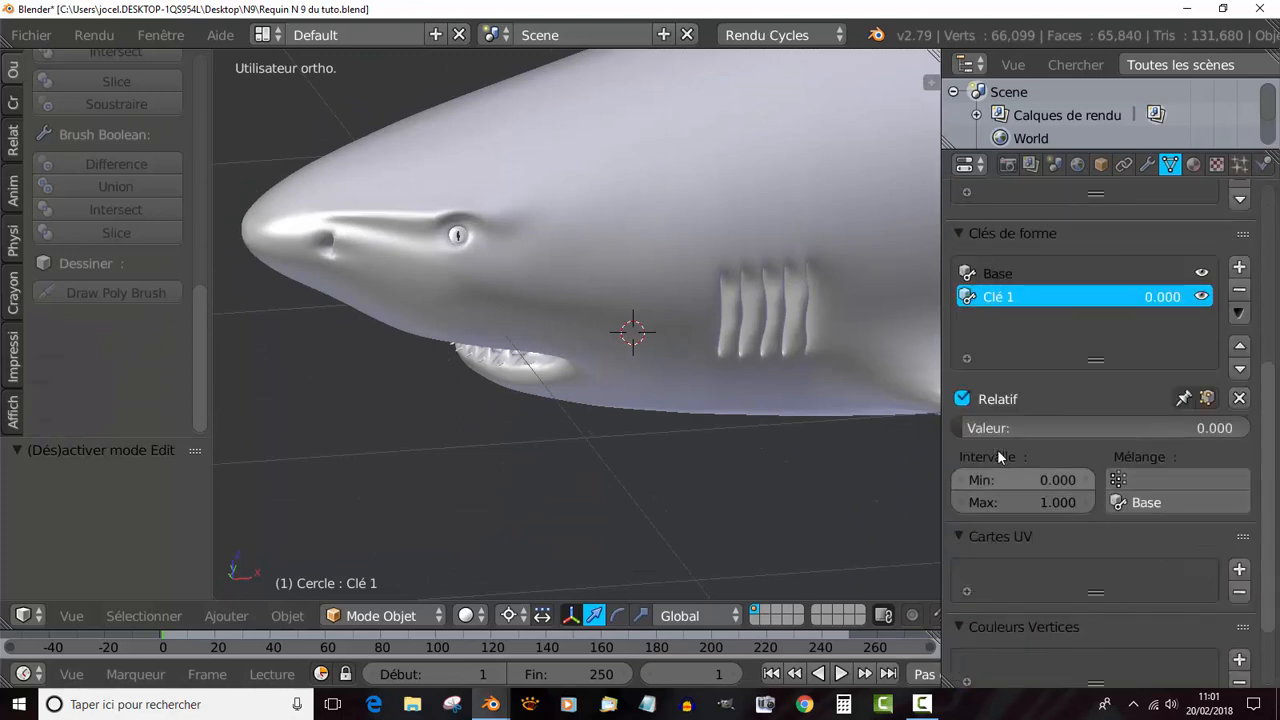
{"action": "left_click_drag", "start_coordinate": [974, 431], "coordinate": [1132, 475]}
{"action": "middle_click_drag", "start_coordinate": [760, 425], "coordinate": [820, 455]}
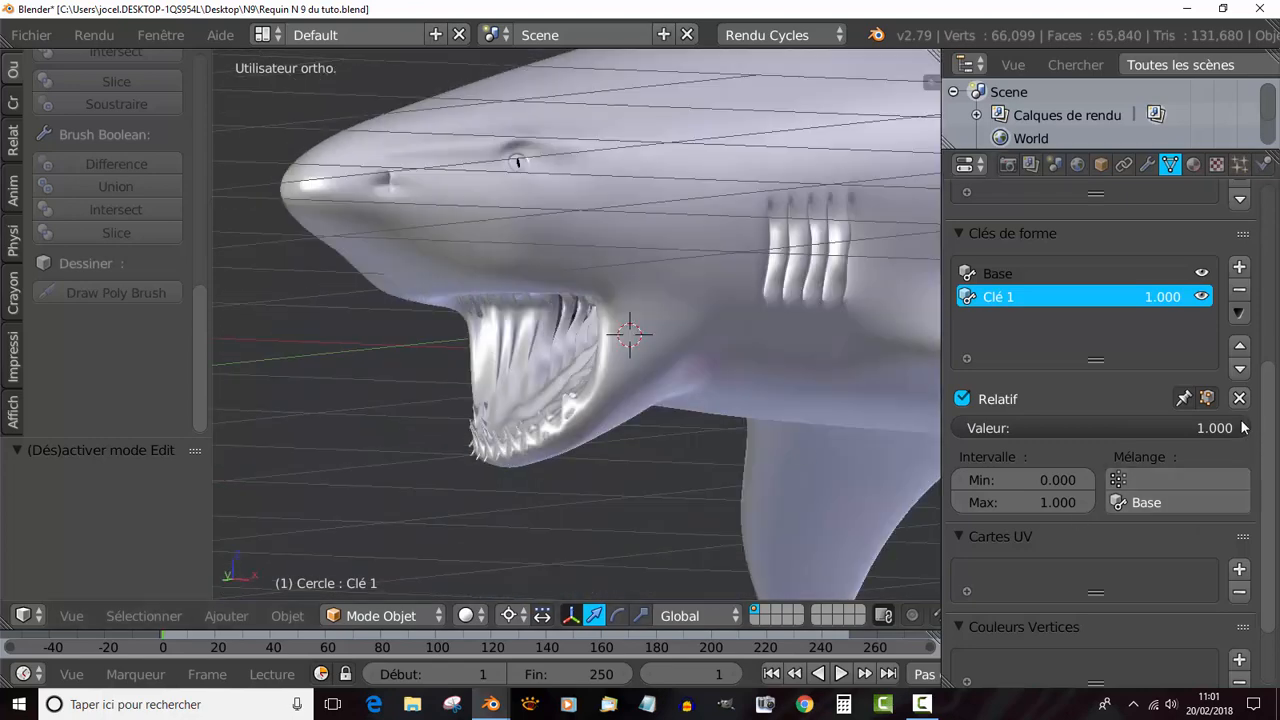
{"action": "left_click_drag", "start_coordinate": [1200, 428], "coordinate": [945, 425]}
{"action": "middle_click_drag", "start_coordinate": [656, 480], "coordinate": [673, 297]}
{"action": "key", "text": "Tab"}
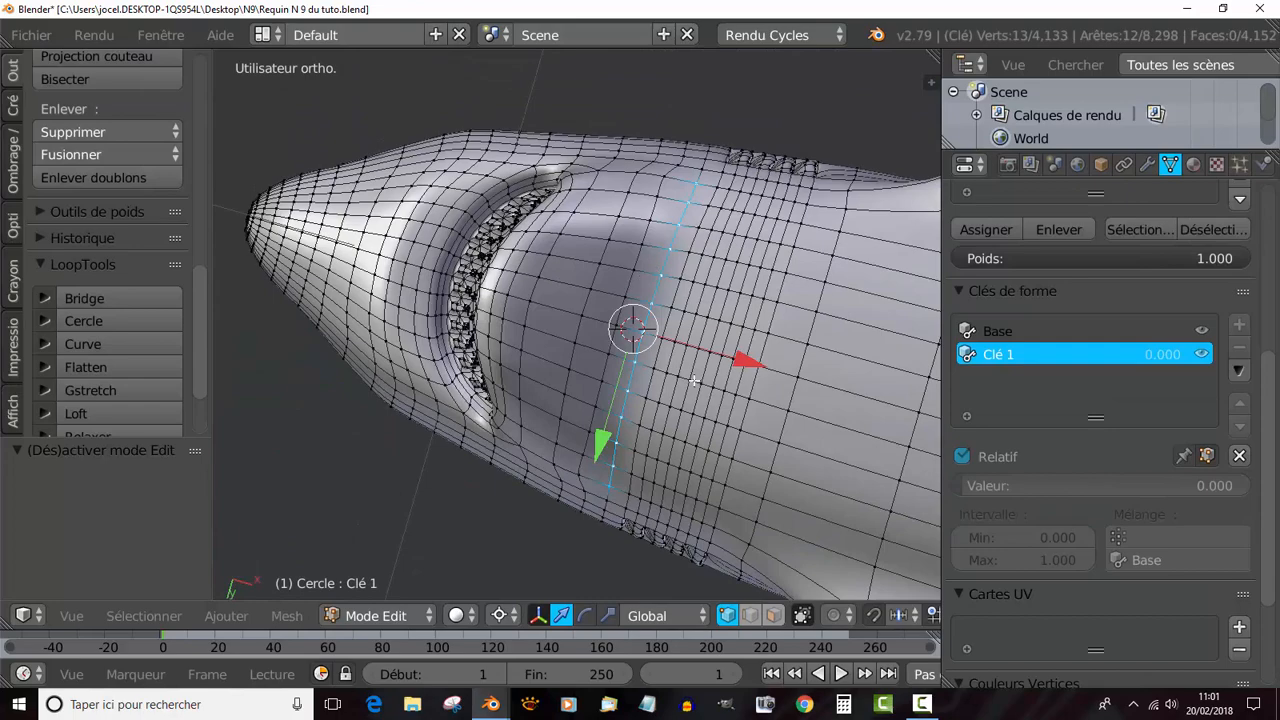
{"action": "middle_click_drag", "start_coordinate": [694, 380], "coordinate": [695, 361]}
{"action": "key", "text": "Tab"}
{"action": "middle_click_drag", "start_coordinate": [711, 311], "coordinate": [812, 433]}
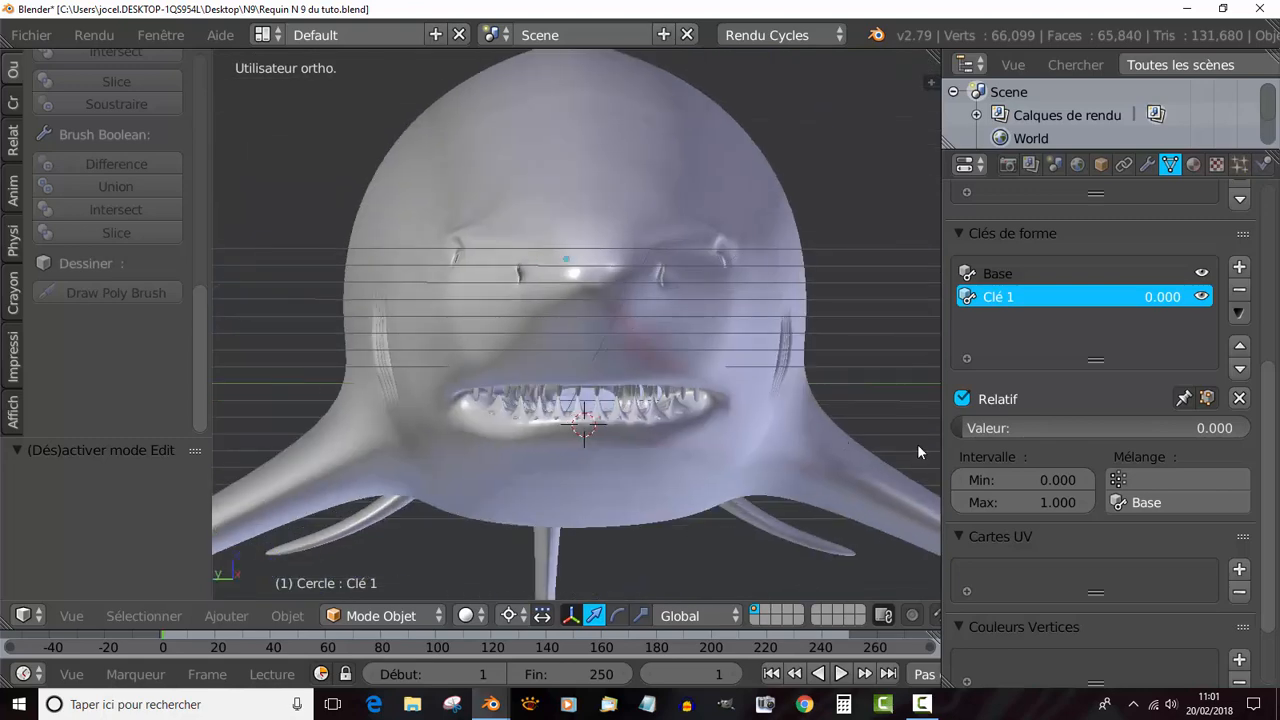
Set Clé 1 to 1.000 and inspect the mouth interior head-on, closing the mouth to about 0.051 and reopening it fully.
{"action": "left_click_drag", "start_coordinate": [962, 428], "coordinate": [1250, 428]}
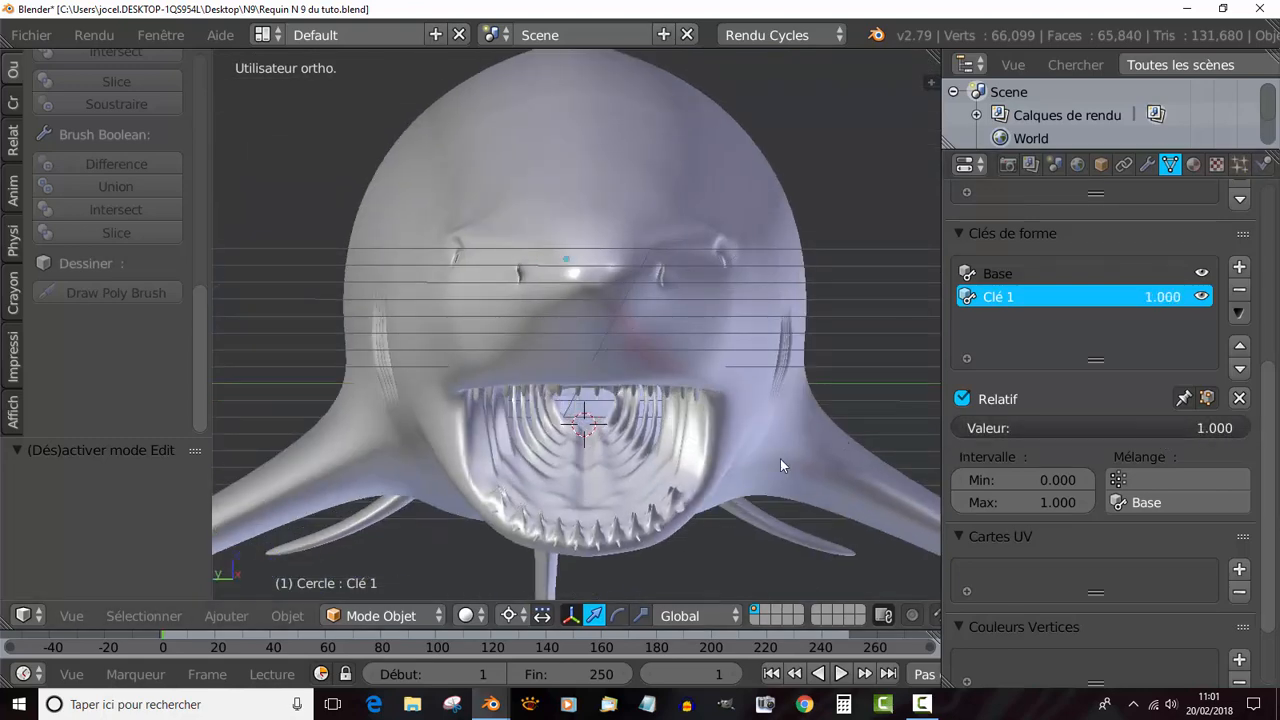
{"action": "middle_click_drag", "start_coordinate": [782, 465], "coordinate": [727, 437]}
{"action": "scroll", "coordinate": [590, 426], "scroll_direction": "up", "scroll_amount": 1}
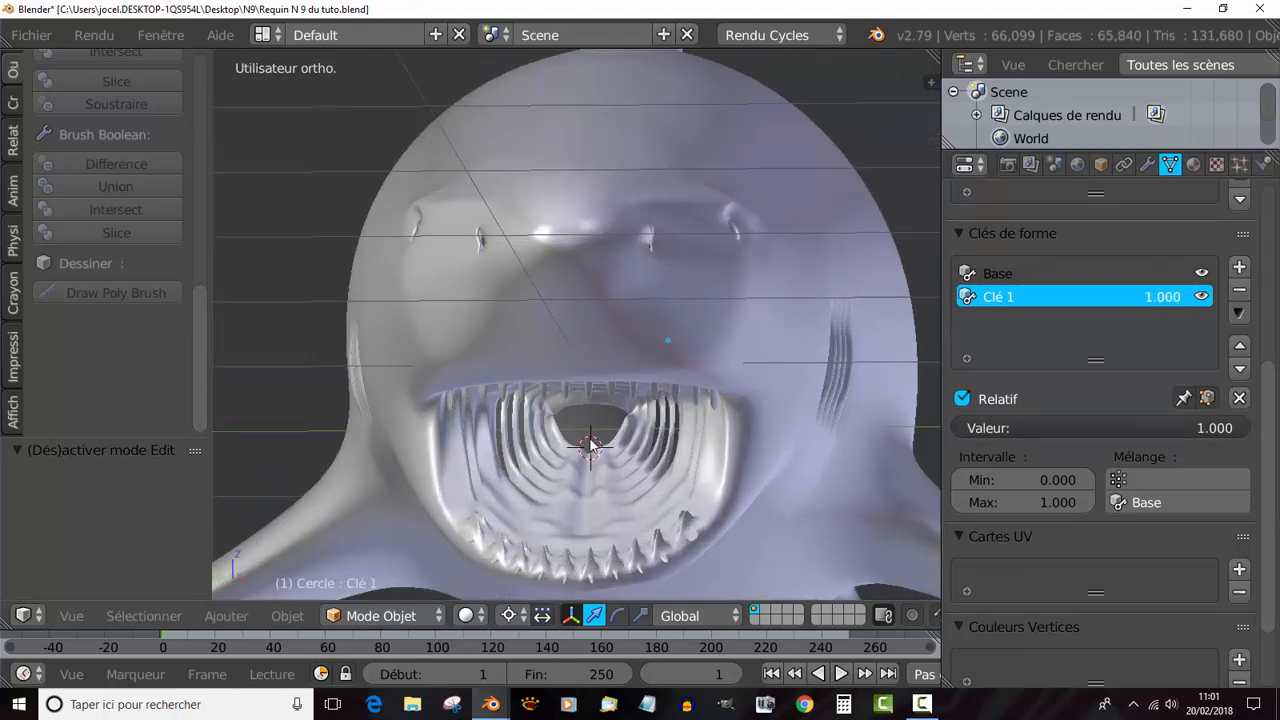
{"action": "key", "text": "KP_1"}
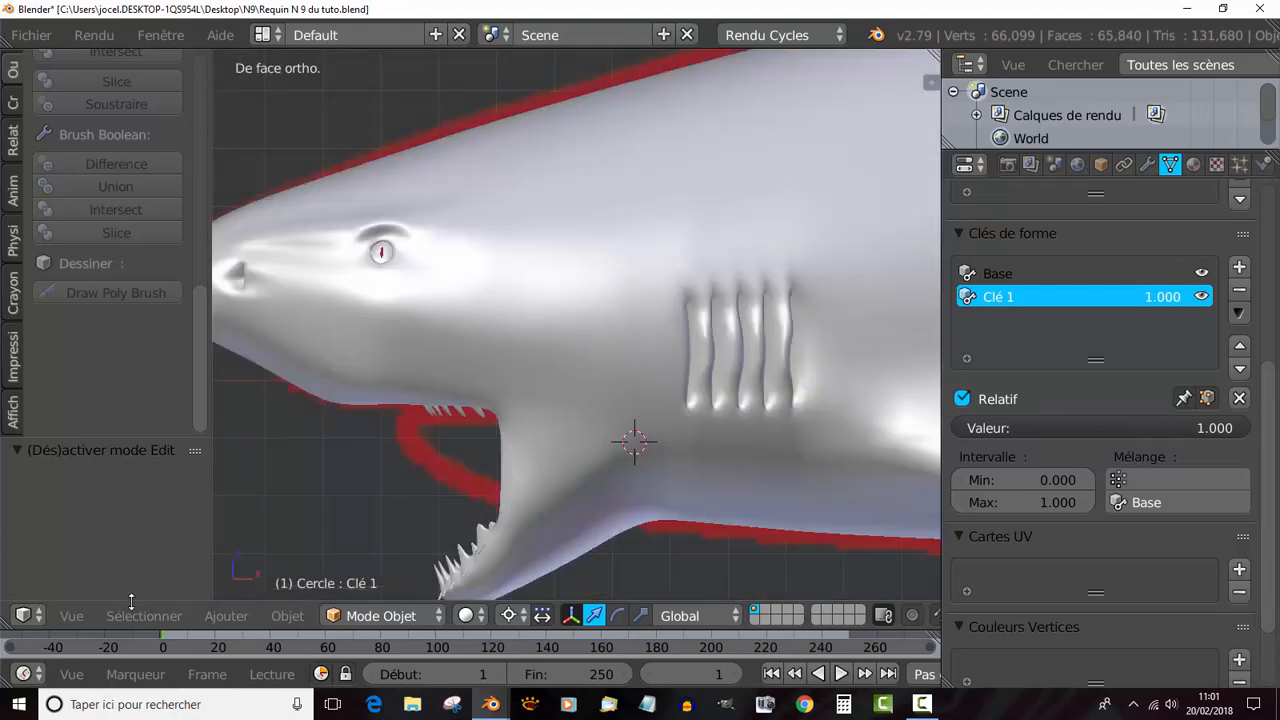
{"action": "key", "text": "KP_3"}
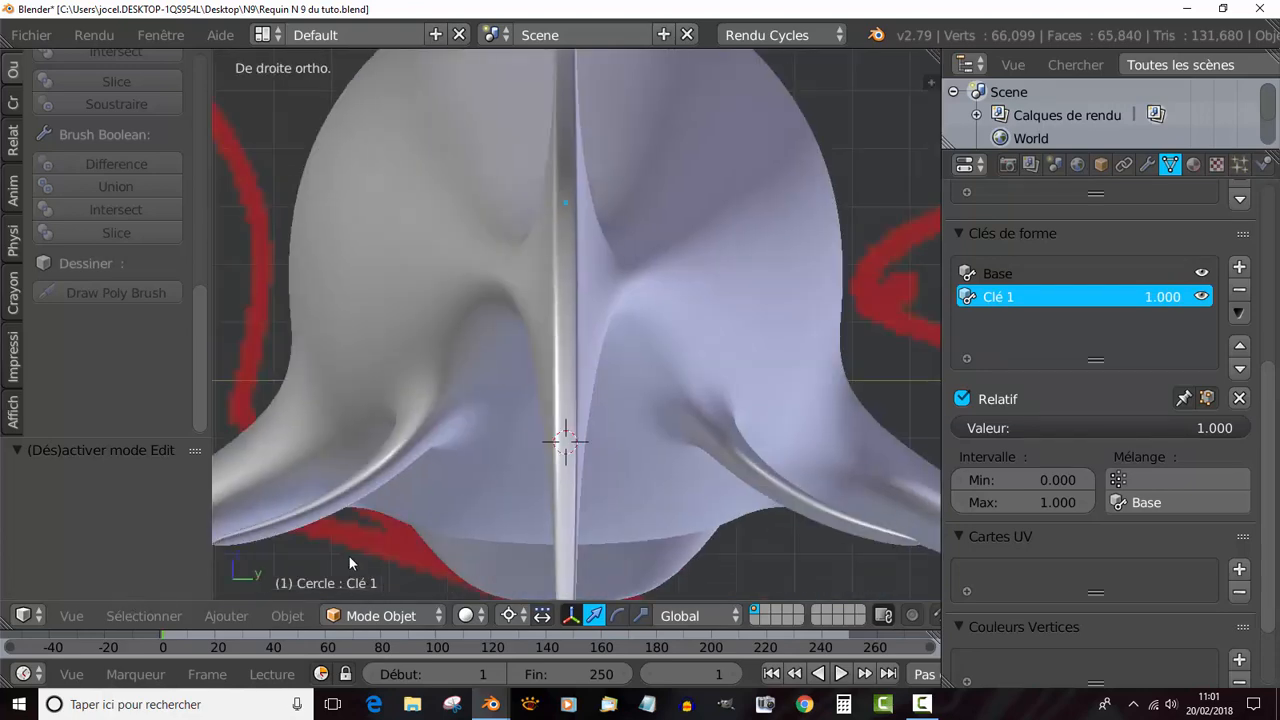
{"action": "key", "text": "ctrl+KP_3"}
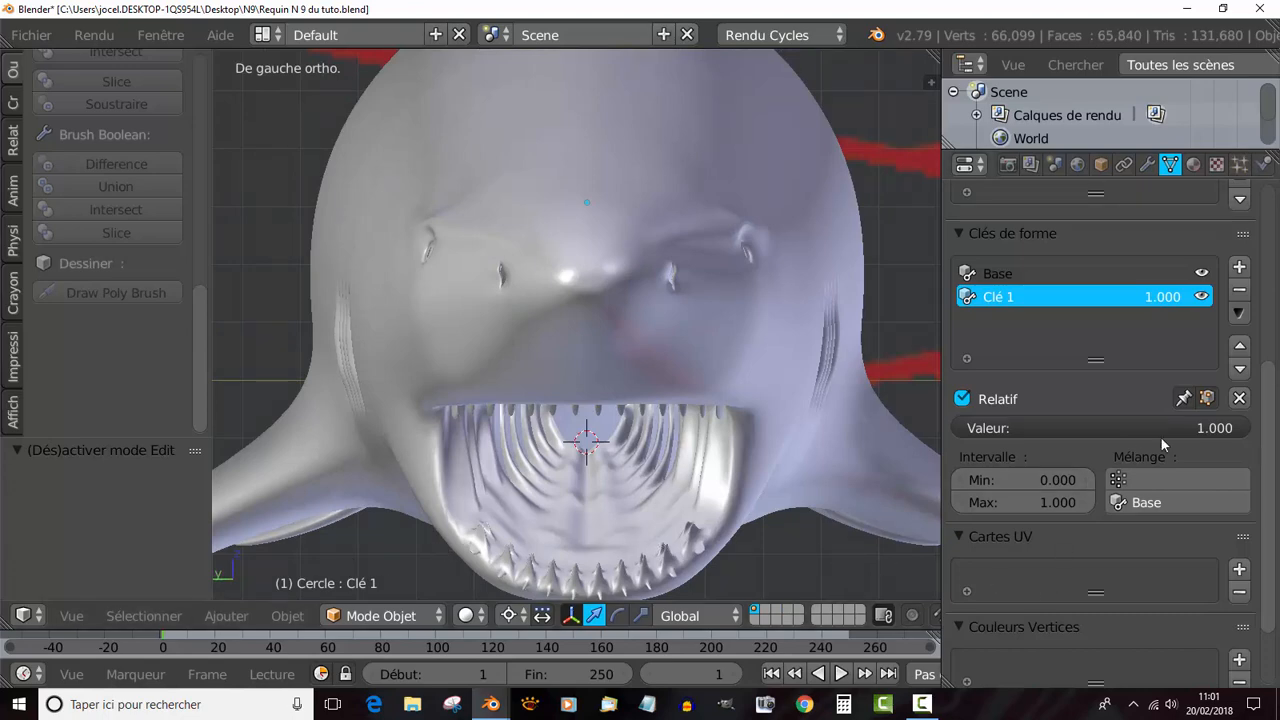
{"action": "left_click_drag", "start_coordinate": [1163, 440], "coordinate": [886, 440]}
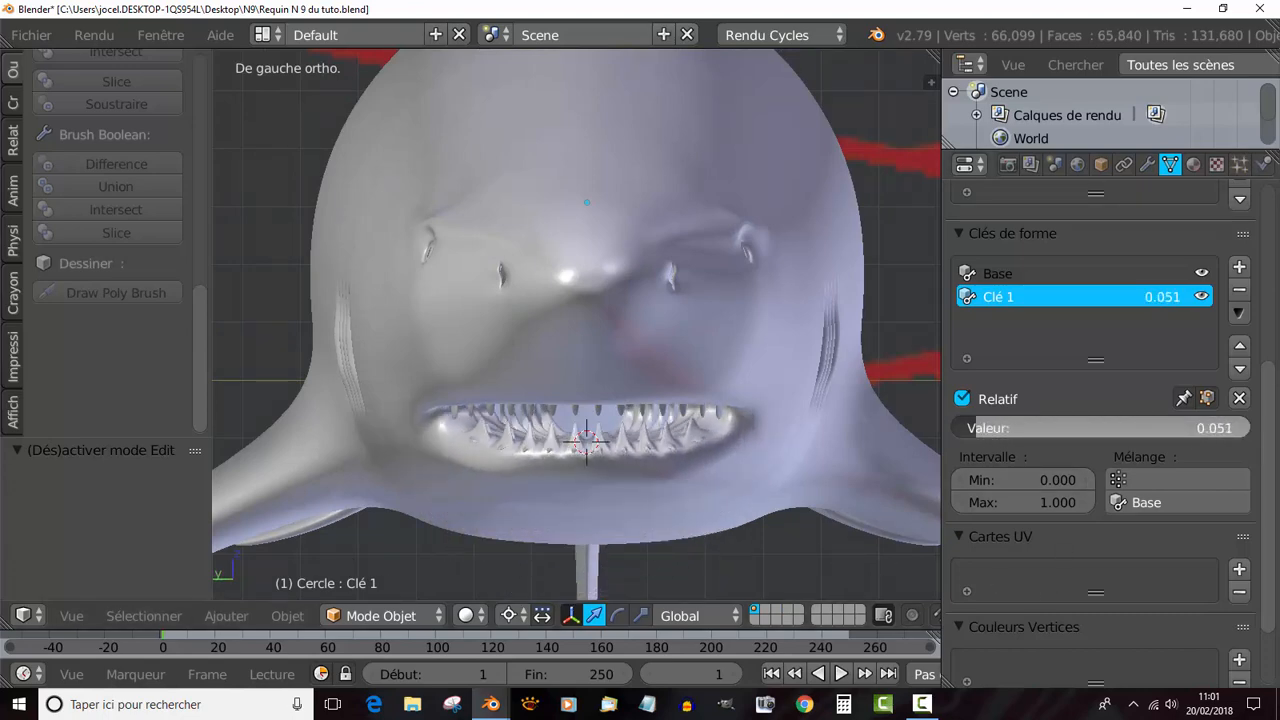
{"action": "left_click_drag", "start_coordinate": [968, 428], "coordinate": [1248, 428]}
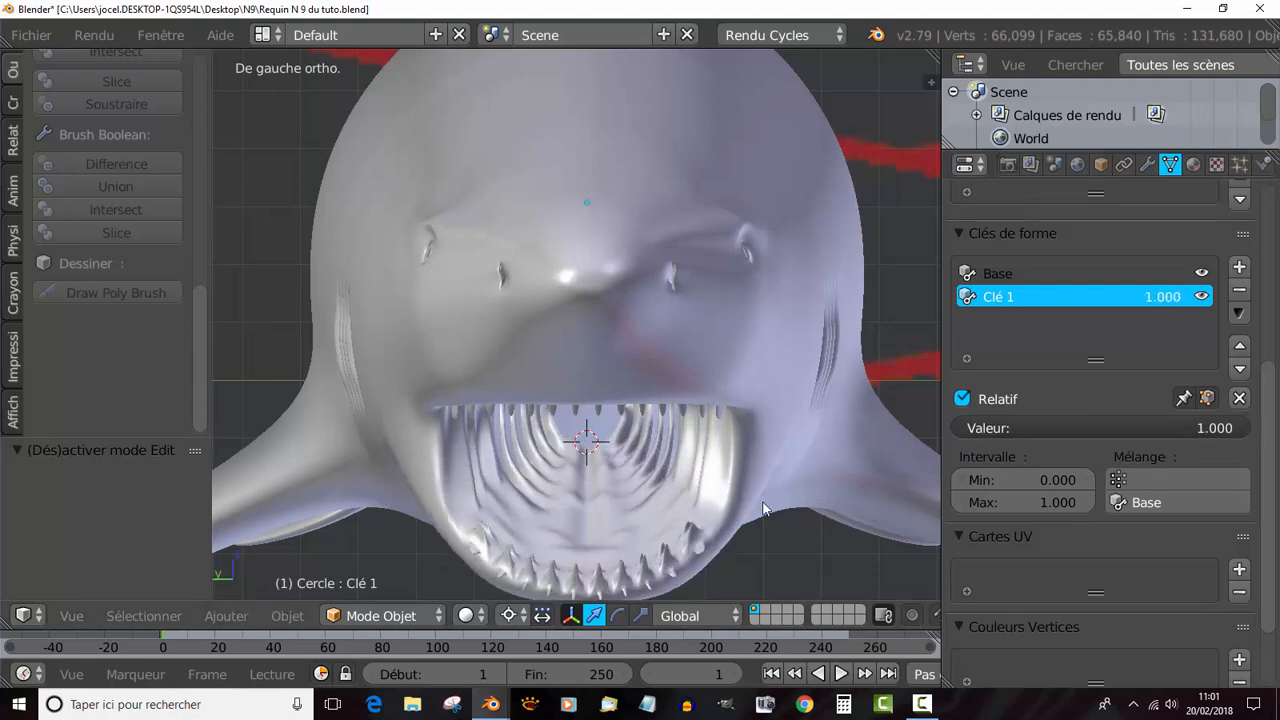
In Edit Mode, select the central mouth-floor vertex just behind the lower front teeth and snap the 3D cursor to it.
{"action": "scroll", "coordinate": [746, 398], "scroll_direction": "up", "scroll_amount": 6}
{"action": "mouse_move", "coordinate": [605, 410]}
{"action": "middle_mouse_down"}
{"action": "mouse_move", "coordinate": [586, 386]}
{"action": "mouse_move", "coordinate": [626, 387]}
{"action": "mouse_move", "coordinate": [614, 392]}
{"action": "middle_mouse_up"}
{"action": "key", "text": "Tab"}
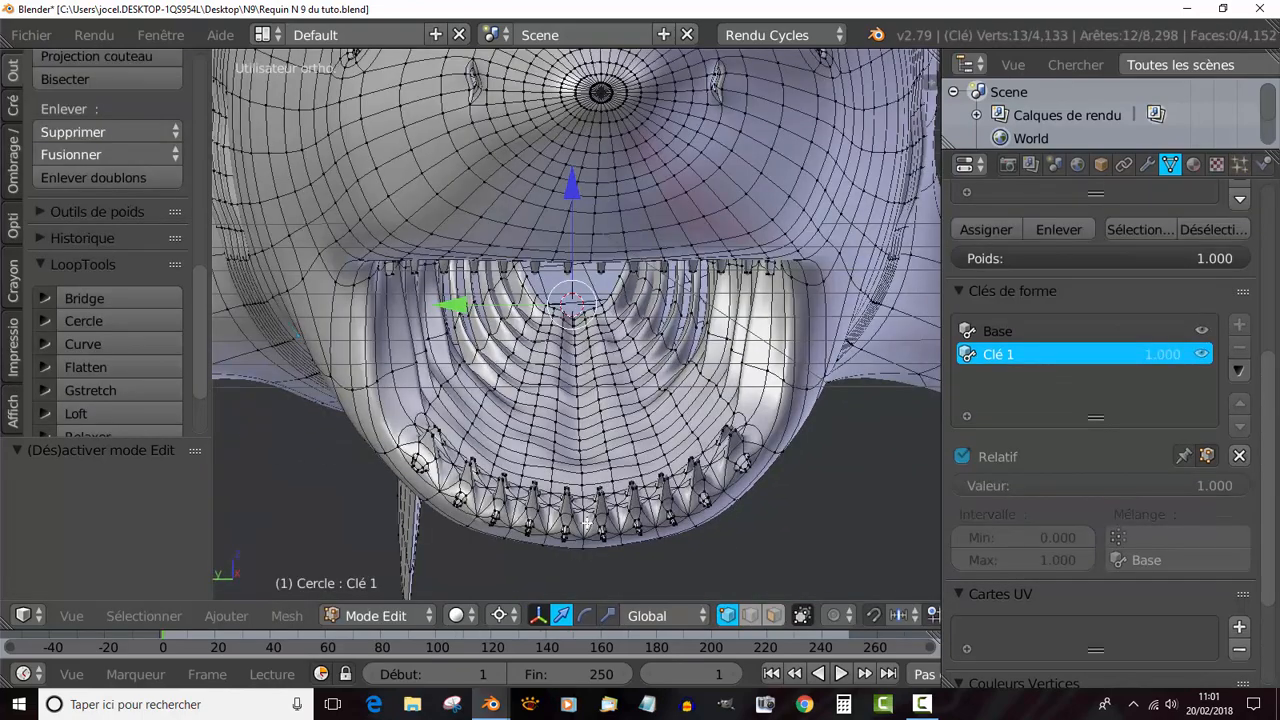
{"action": "middle_click_drag", "start_coordinate": [587, 522], "coordinate": [617, 436]}
{"action": "right_click", "coordinate": [626, 414]}
{"action": "middle_click_drag", "start_coordinate": [545, 470], "coordinate": [575, 453]}
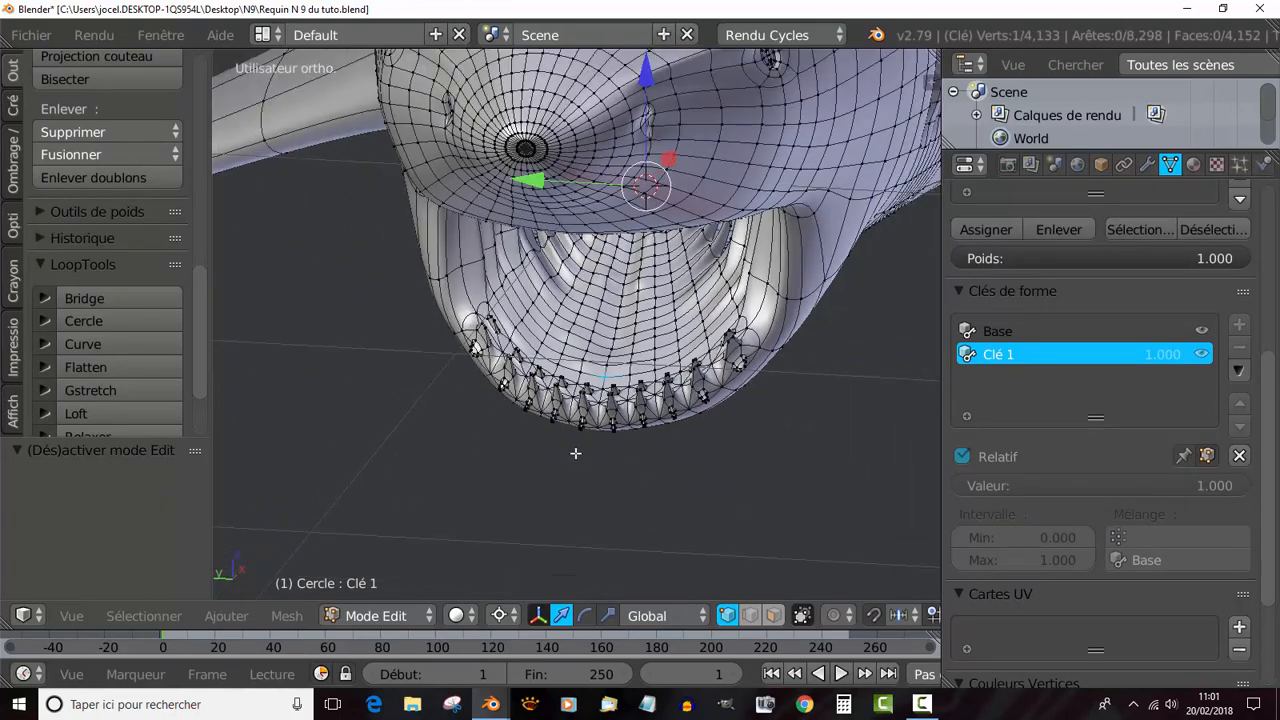
{"action": "key", "text": "shift+s"}
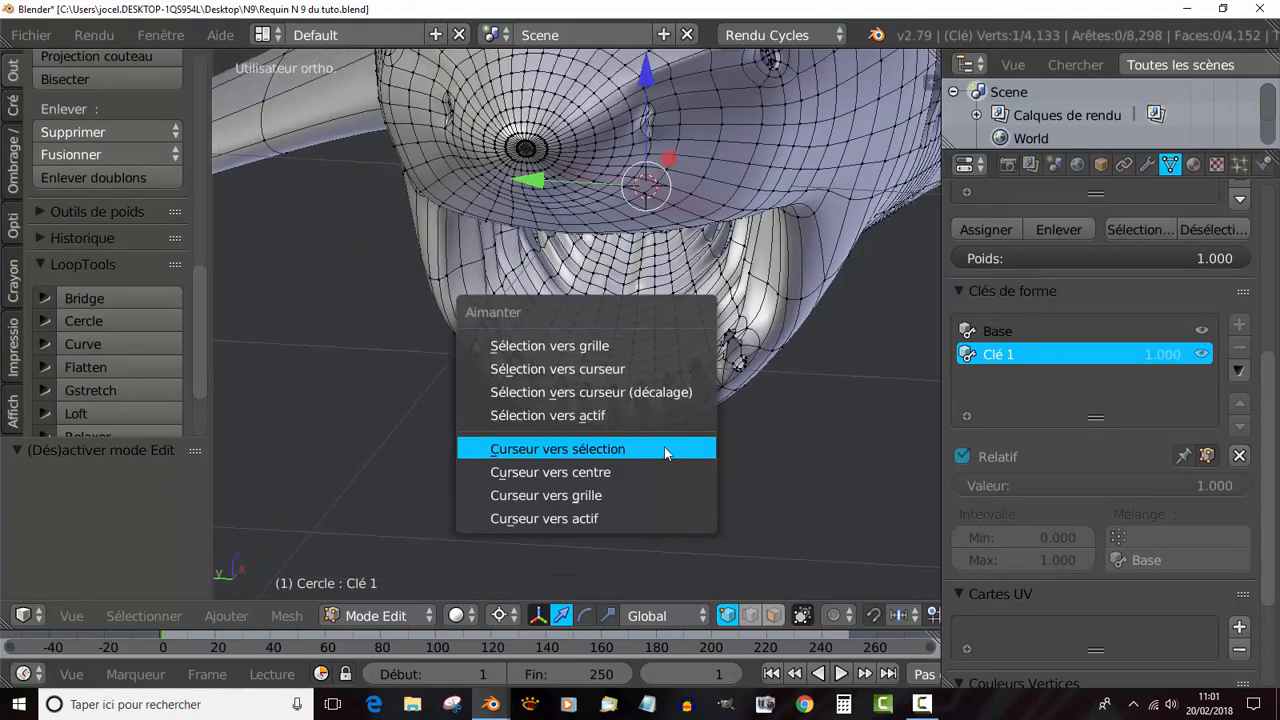
{"action": "left_click", "coordinate": [643, 450]}
{"action": "key", "text": "KP_2"}
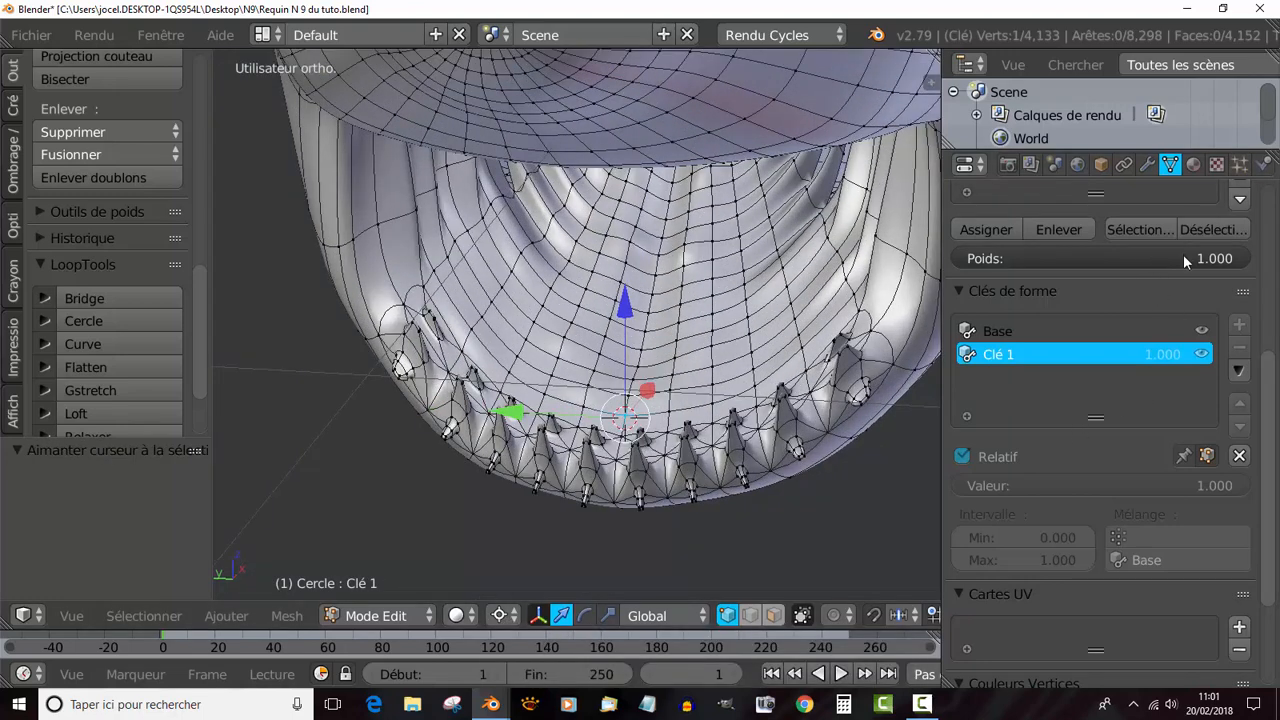
Select the lower-jaw vertex group, switch to face selection and deselect the face loop just behind the lower teeth.
{"action": "scroll", "coordinate": [1268, 385], "scroll_direction": "up", "scroll_amount": 1}
{"action": "left_click", "coordinate": [1148, 260]}
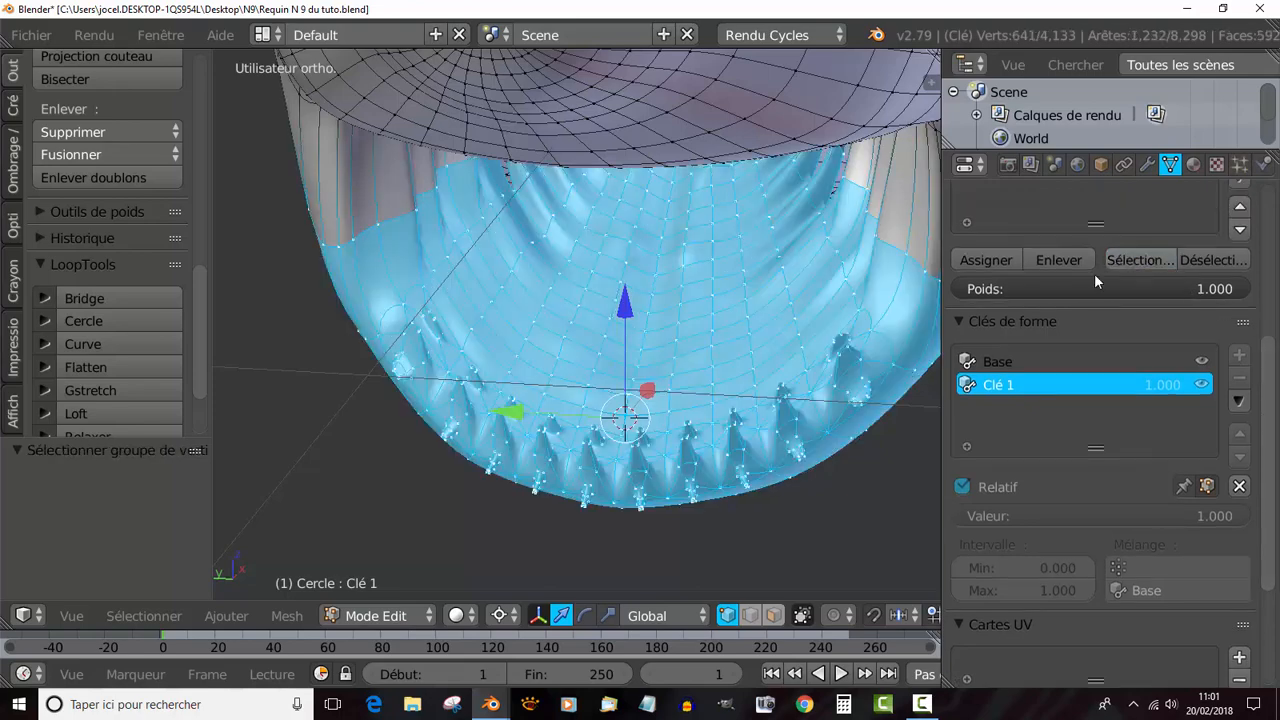
{"action": "scroll", "coordinate": [643, 460], "scroll_direction": "down", "scroll_amount": 2}
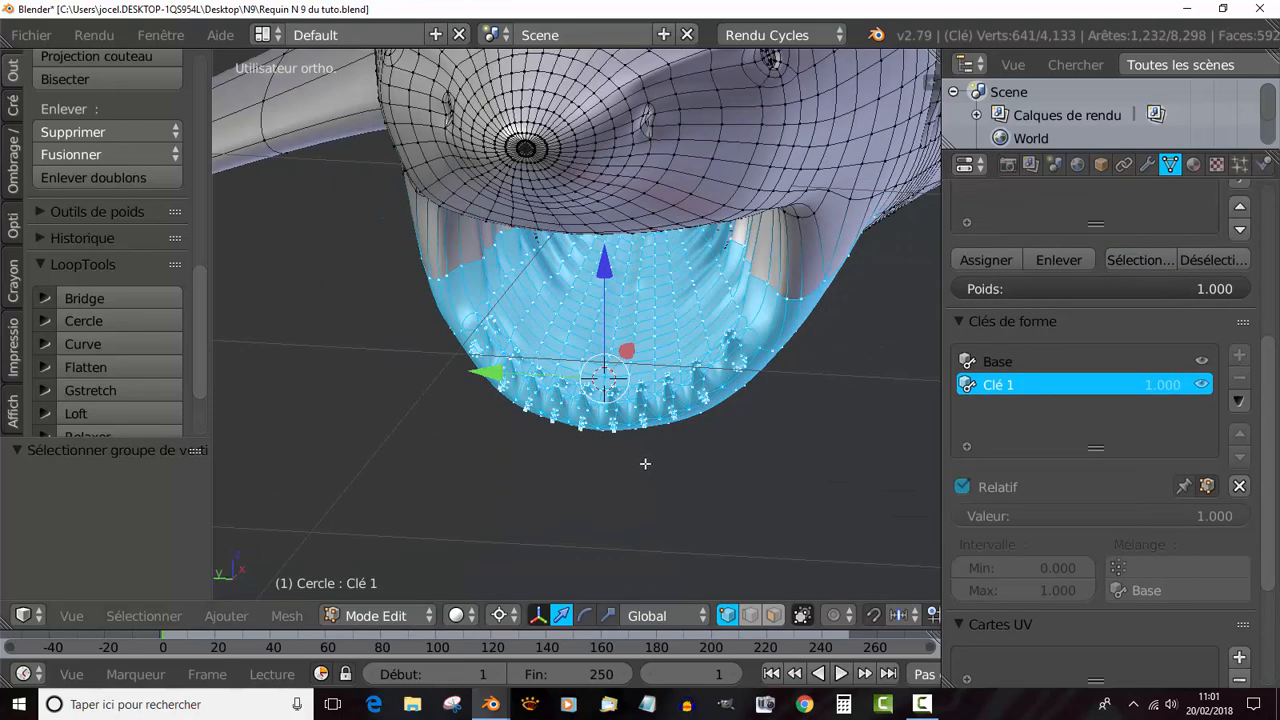
{"action": "middle_click_drag", "start_coordinate": [645, 463], "coordinate": [749, 480]}
{"action": "scroll", "coordinate": [684, 450], "scroll_direction": "up", "scroll_amount": 2}
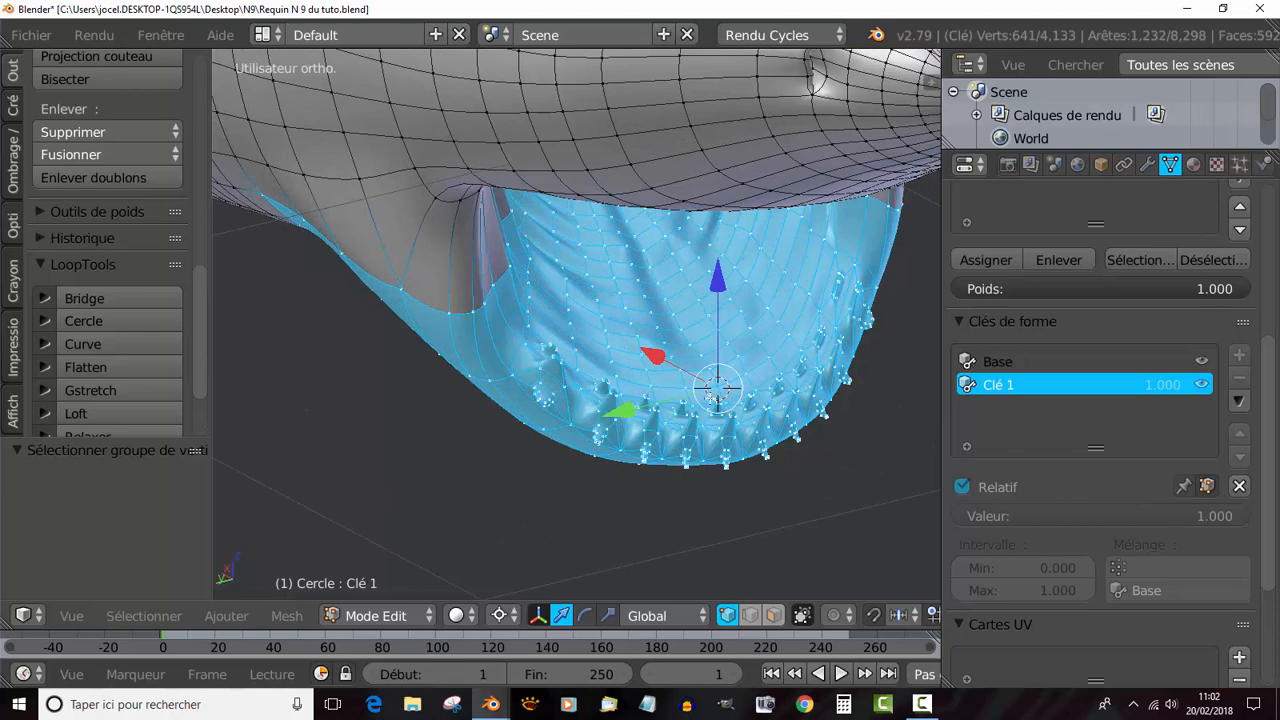
{"action": "left_click", "coordinate": [774, 615]}
{"action": "middle_click_drag", "start_coordinate": [783, 497], "coordinate": [807, 517]}
{"action": "scroll", "coordinate": [808, 515], "scroll_direction": "up", "scroll_amount": 2}
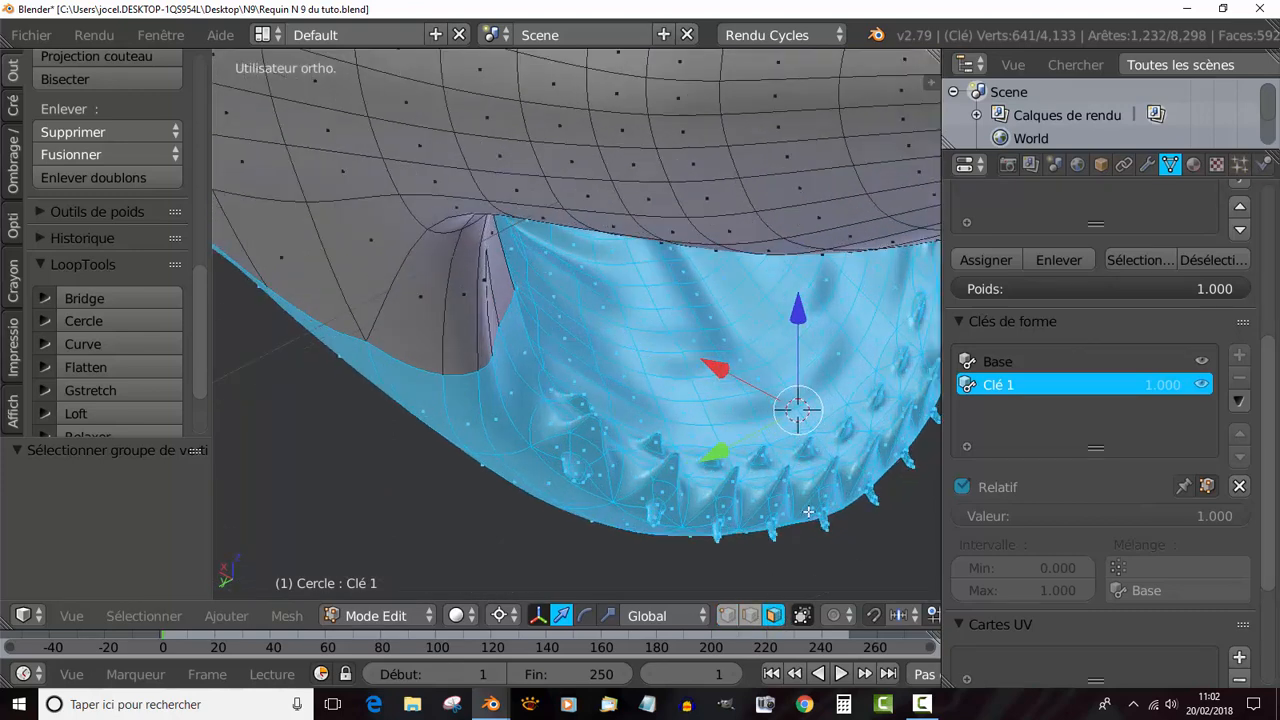
{"action": "right_click", "coordinate": [840, 392], "text": "alt+shift"}
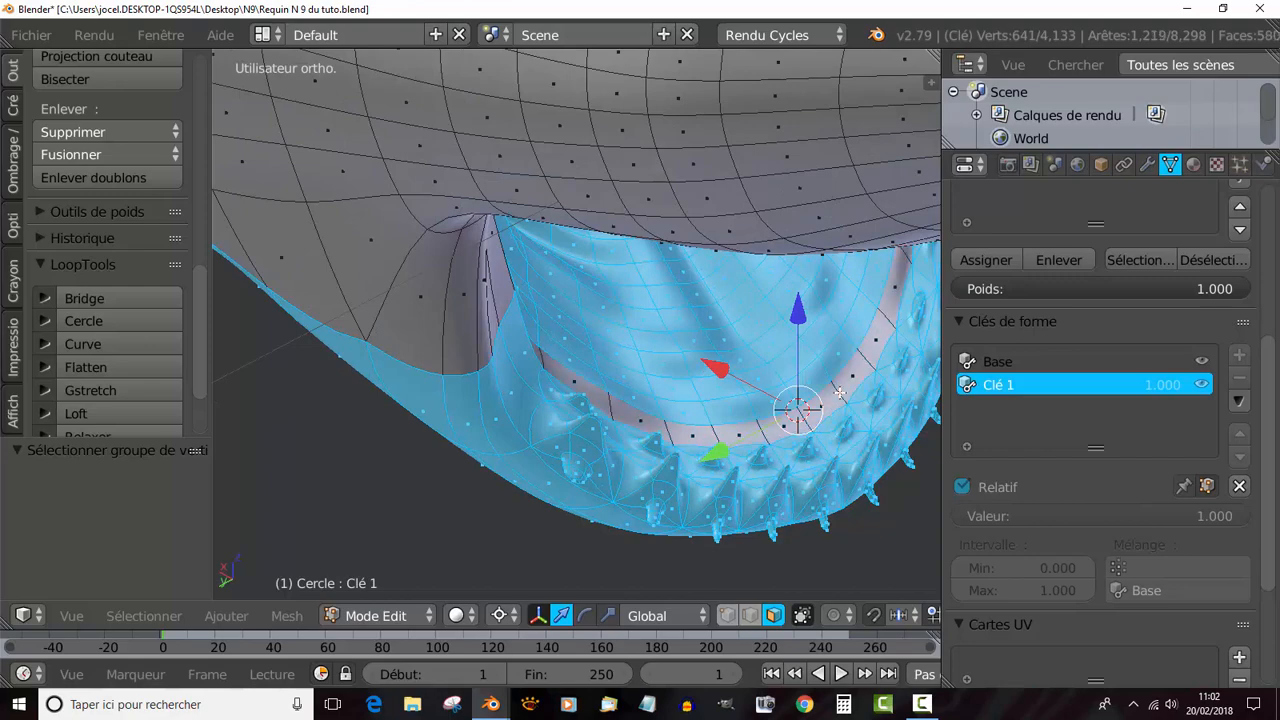
Deselect the outer skin faces under the lower jaw with circle select.
{"action": "scroll", "coordinate": [853, 405], "scroll_direction": "down", "scroll_amount": 3}
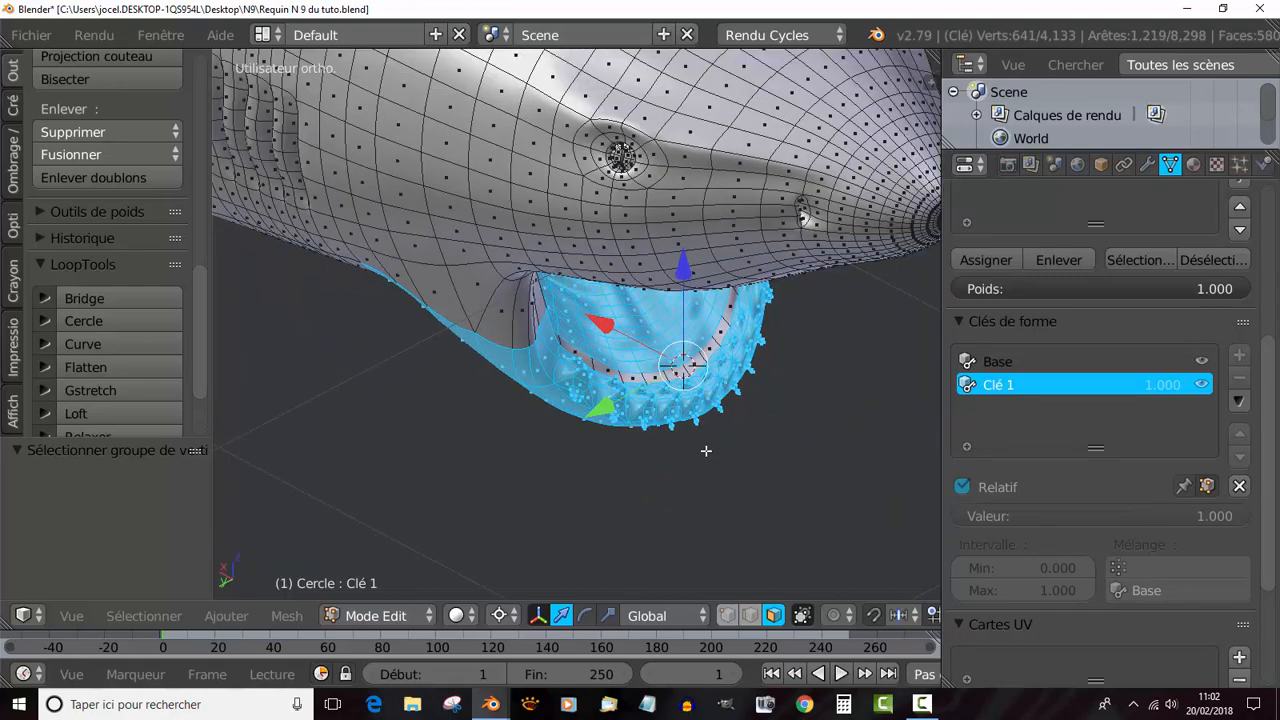
{"action": "mouse_move", "coordinate": [706, 449]}
{"action": "middle_mouse_down"}
{"action": "mouse_move", "coordinate": [677, 432]}
{"action": "mouse_move", "coordinate": [574, 268]}
{"action": "middle_mouse_up"}
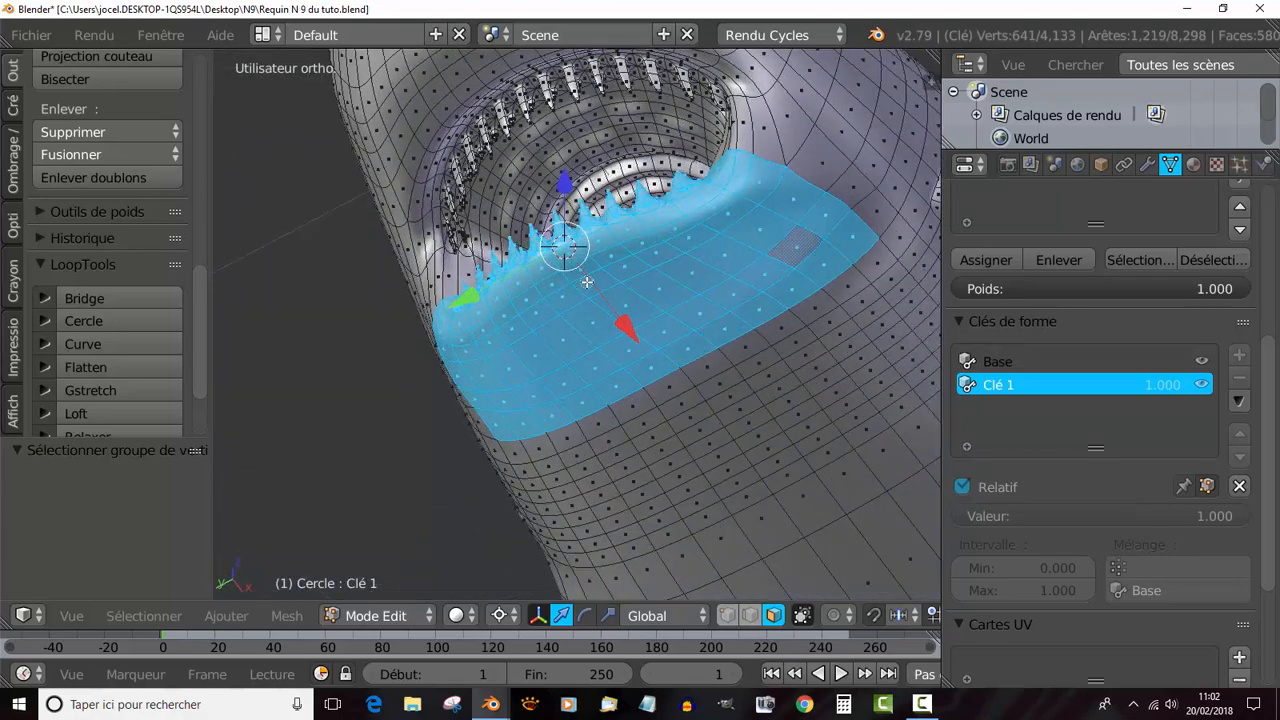
{"action": "key", "text": "c"}
{"action": "scroll", "coordinate": [757, 206], "scroll_direction": "down", "scroll_amount": 8}
{"action": "mouse_move", "coordinate": [765, 201]}
{"action": "middle_mouse_down"}
{"action": "mouse_move", "coordinate": [434, 366]}
{"action": "mouse_move", "coordinate": [817, 238]}
{"action": "mouse_move", "coordinate": [600, 329]}
{"action": "mouse_move", "coordinate": [612, 387]}
{"action": "mouse_move", "coordinate": [734, 520]}
{"action": "mouse_move", "coordinate": [775, 528]}
{"action": "middle_mouse_up"}
{"action": "key", "text": "Escape"}
In wireframe, circle-deselect the lower teeth and gum faces so only the mouth floor stays selected, and return to solid shading.
{"action": "key", "text": "z"}
{"action": "scroll", "coordinate": [770, 494], "scroll_direction": "up", "scroll_amount": 3}
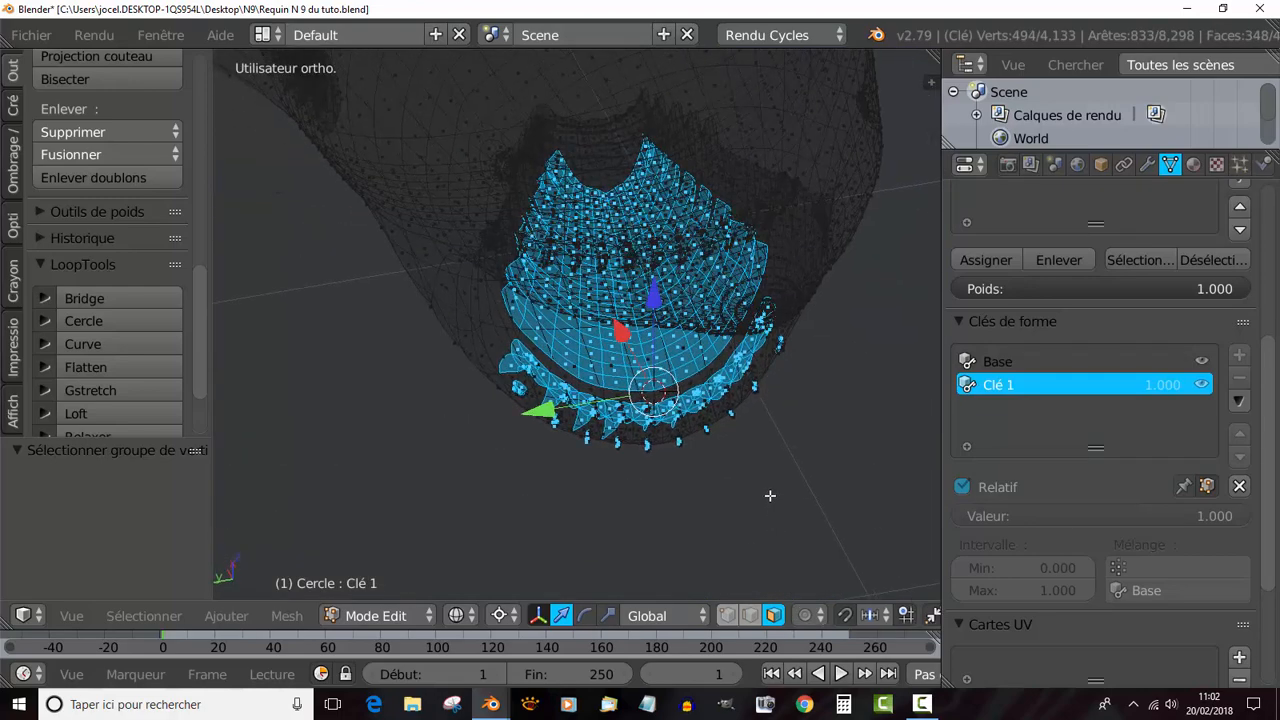
{"action": "key", "text": "c"}
{"action": "mouse_move", "coordinate": [869, 347]}
{"action": "middle_mouse_down"}
{"action": "mouse_move", "coordinate": [883, 312]}
{"action": "mouse_move", "coordinate": [860, 372]}
{"action": "mouse_move", "coordinate": [806, 420]}
{"action": "mouse_move", "coordinate": [723, 466]}
{"action": "mouse_move", "coordinate": [649, 478]}
{"action": "mouse_move", "coordinate": [563, 451]}
{"action": "mouse_move", "coordinate": [479, 394]}
{"action": "middle_mouse_up"}
{"action": "right_click", "coordinate": [468, 385]}
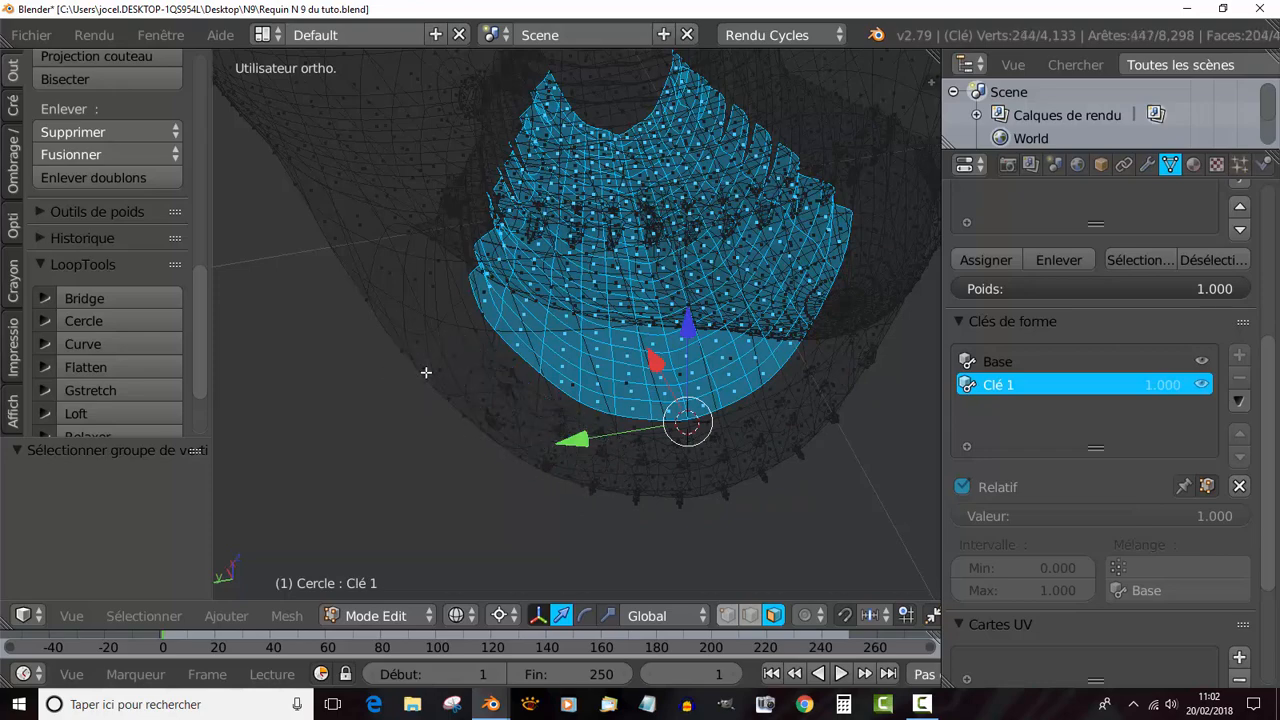
{"action": "right_click", "coordinate": [899, 533]}
{"action": "key", "text": "z"}
Rotate the selected mouth floor 14.5° and a further 0.197° around the 3D cursor on the global Y axis.
{"action": "mouse_move", "coordinate": [820, 492]}
{"action": "middle_mouse_down"}
{"action": "mouse_move", "coordinate": [808, 443]}
{"action": "mouse_move", "coordinate": [749, 425]}
{"action": "mouse_move", "coordinate": [729, 437]}
{"action": "mouse_move", "coordinate": [783, 447]}
{"action": "mouse_move", "coordinate": [746, 386]}
{"action": "mouse_move", "coordinate": [785, 466]}
{"action": "mouse_move", "coordinate": [723, 412]}
{"action": "middle_mouse_up"}
{"action": "scroll", "coordinate": [777, 446], "scroll_direction": "down", "scroll_amount": 5}
{"action": "scroll", "coordinate": [775, 449], "scroll_direction": "up", "scroll_amount": 4}
{"action": "scroll", "coordinate": [682, 410], "scroll_direction": "up", "scroll_amount": 5}
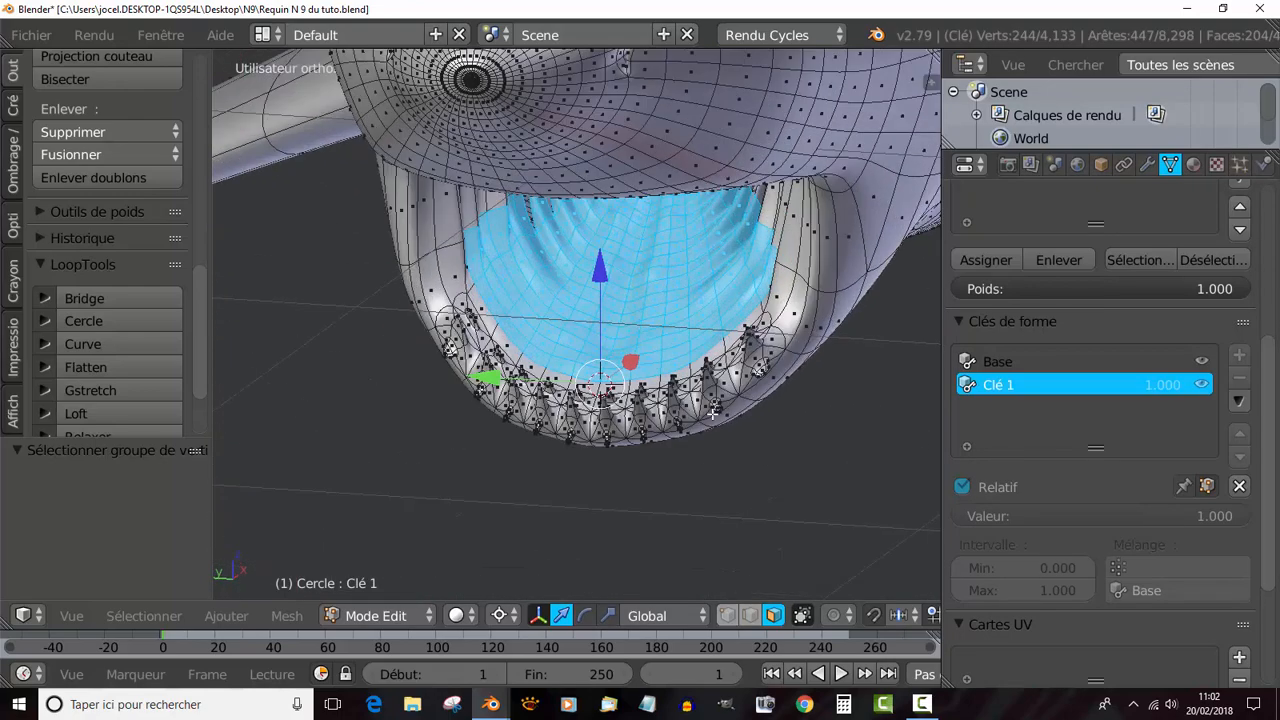
{"action": "key", "text": "r"}
{"action": "key", "text": "y"}
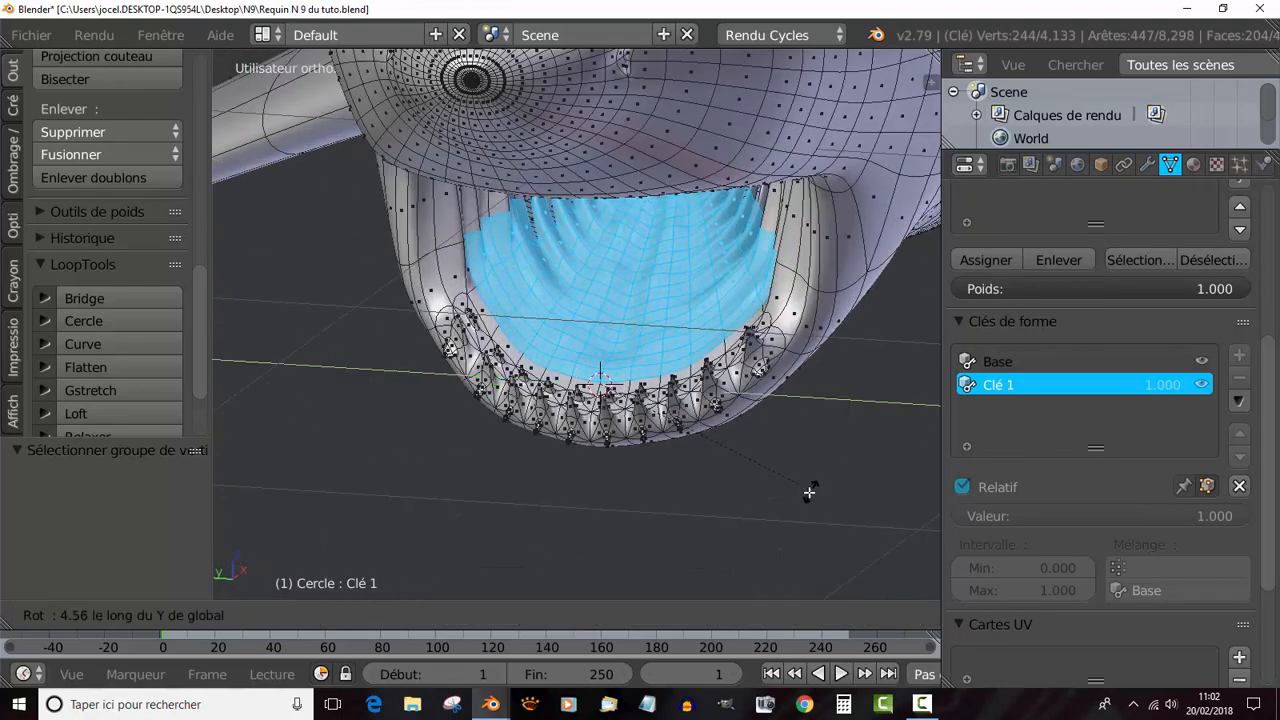
{"action": "left_click", "coordinate": [789, 519]}
{"action": "middle_click_drag", "start_coordinate": [788, 466], "coordinate": [834, 495]}
{"action": "key", "text": "r"}
{"action": "key", "text": "y"}
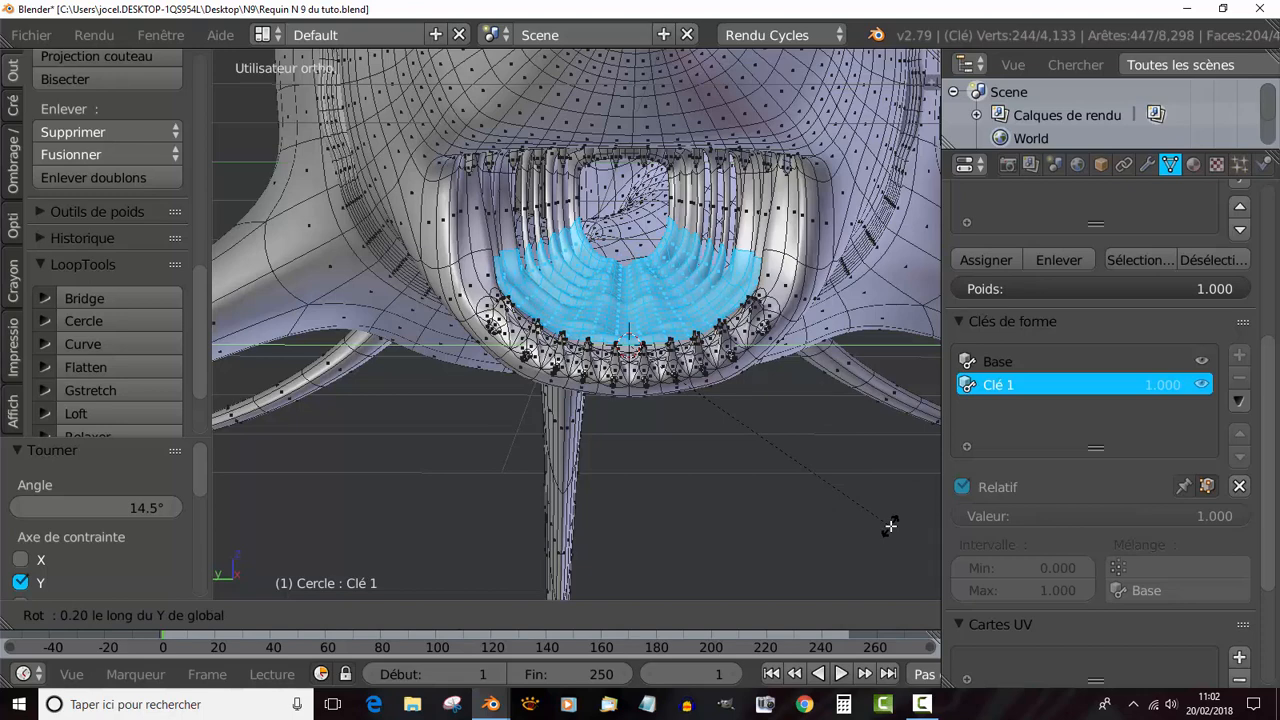
{"action": "left_click", "coordinate": [890, 525]}
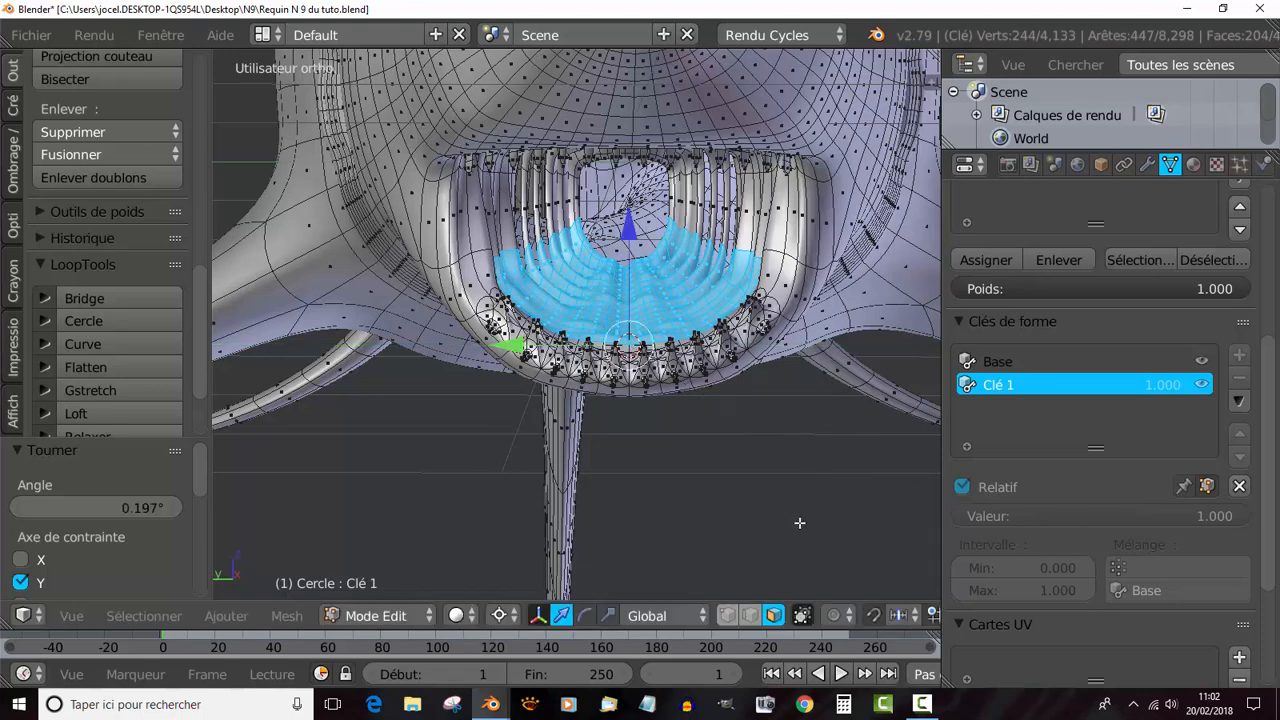
{"action": "middle_click_drag", "start_coordinate": [721, 466], "coordinate": [722, 478]}
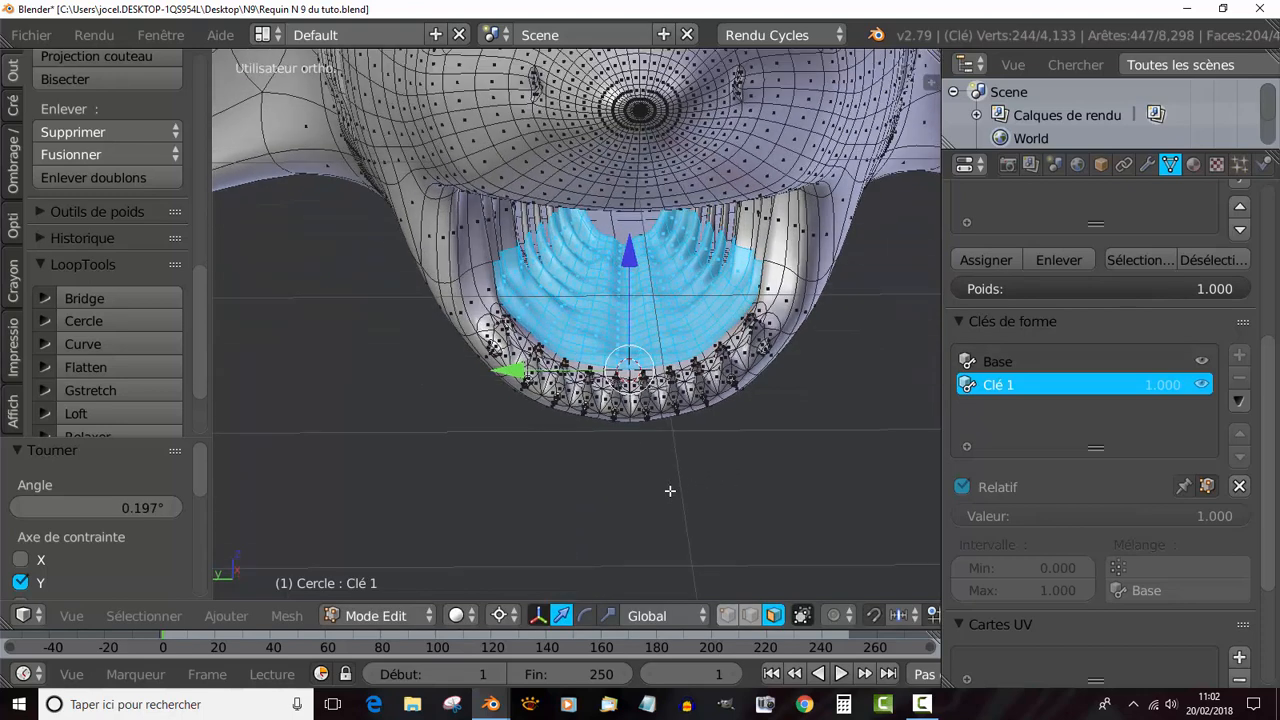
{"action": "scroll", "coordinate": [670, 491], "scroll_direction": "up", "scroll_amount": 1}
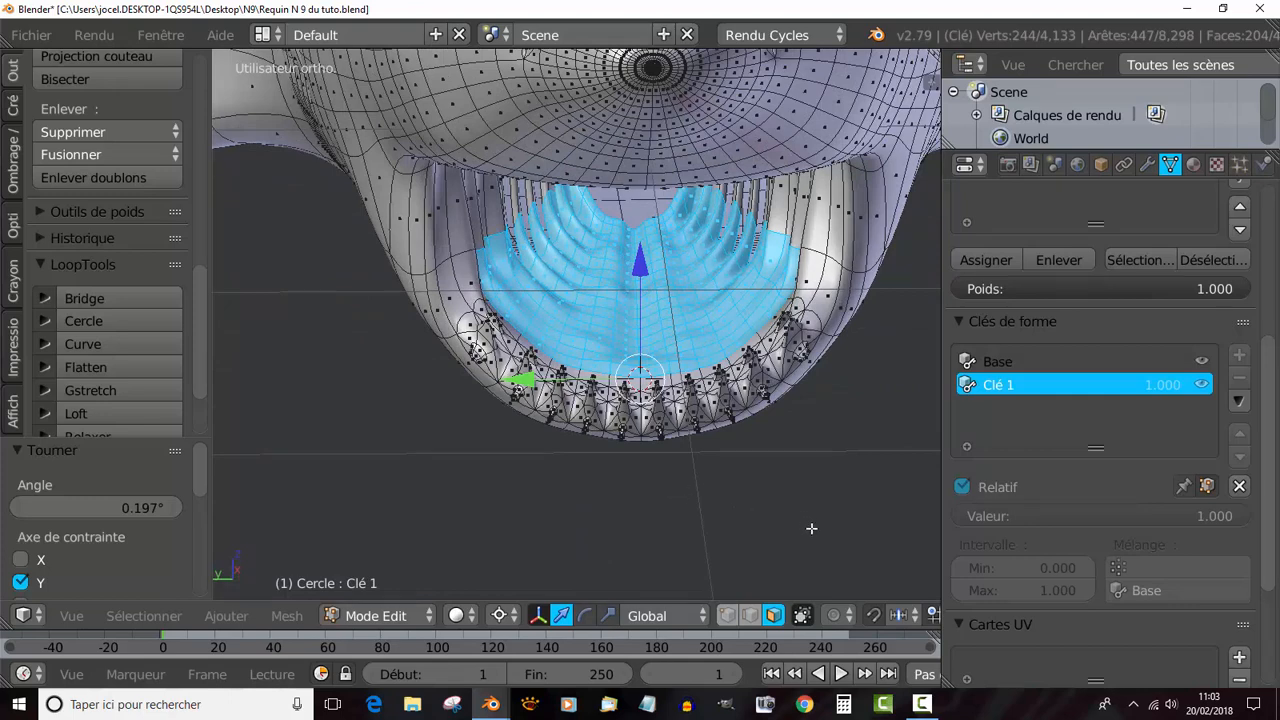
{"action": "key", "text": "r"}
{"action": "key", "text": "x"}
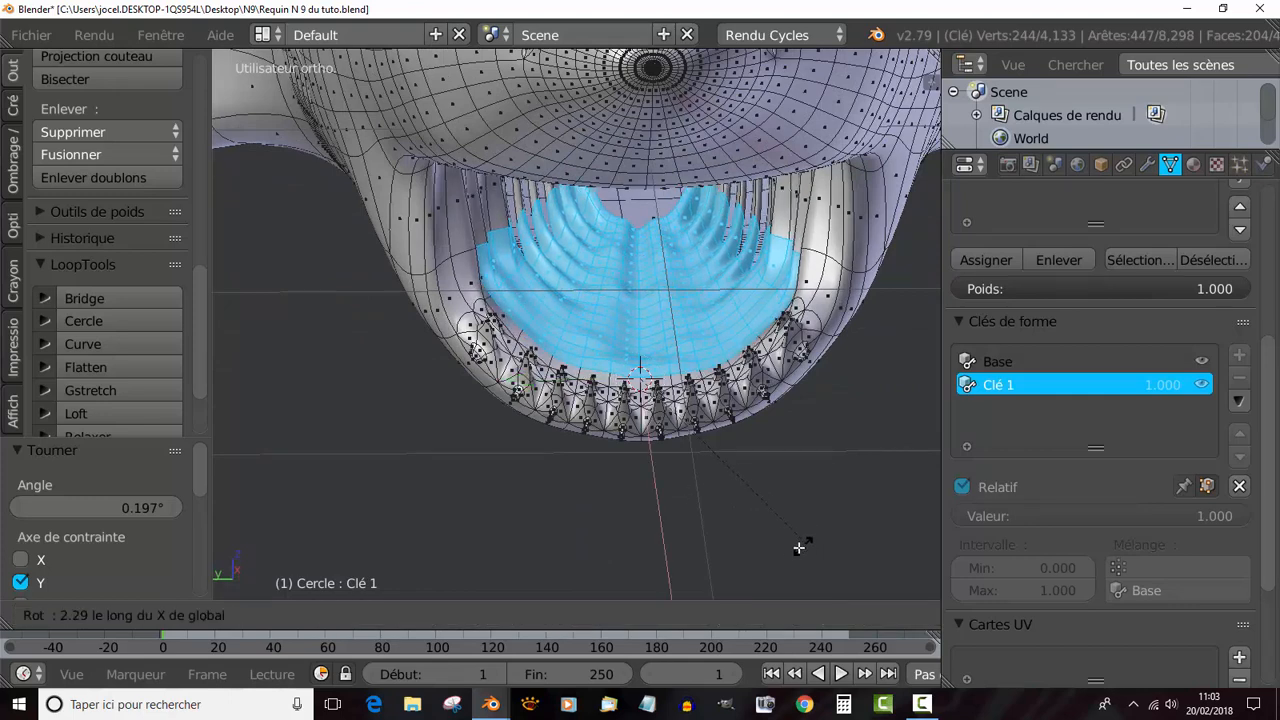
{"action": "right_click", "coordinate": [815, 543]}
Examine the reshaped mouth floor in Object Mode with Clé 1 held at 1.000.
{"action": "middle_click_drag", "start_coordinate": [779, 537], "coordinate": [737, 497]}
{"action": "key", "text": "Tab"}
{"action": "scroll", "coordinate": [772, 498], "scroll_direction": "down", "scroll_amount": 5}
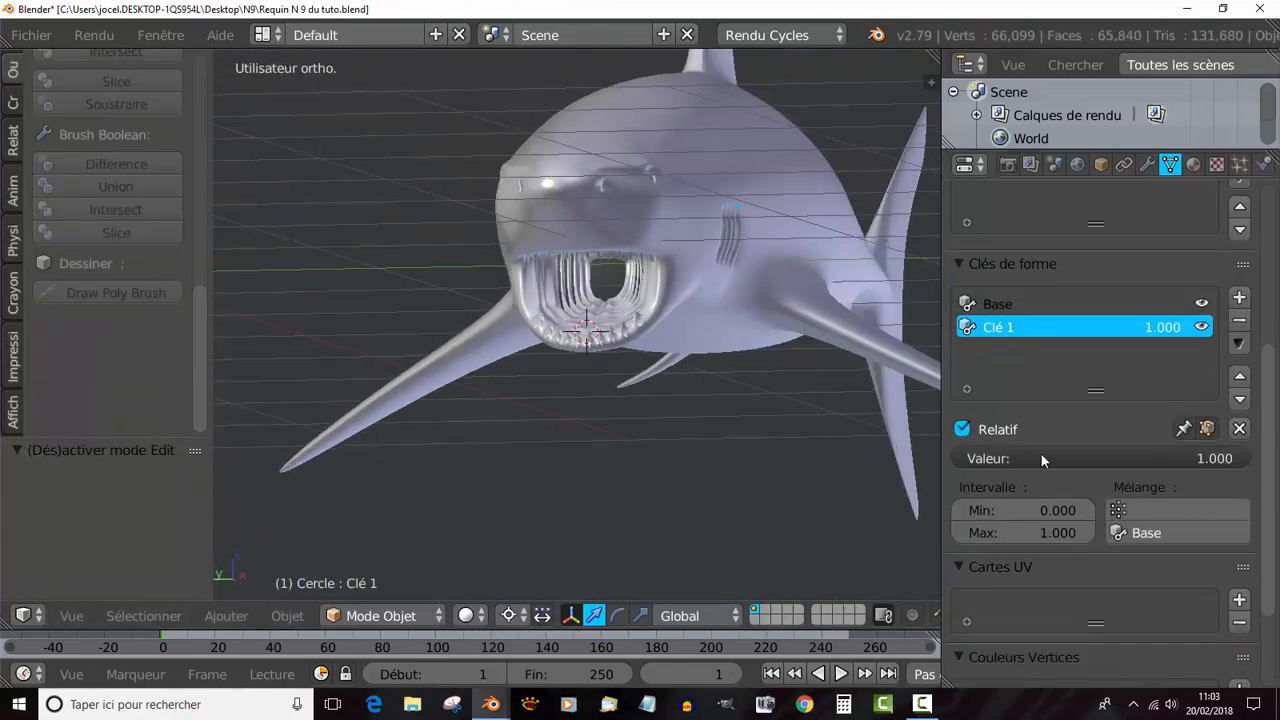
{"action": "left_click_drag", "start_coordinate": [1200, 458], "coordinate": [1240, 458]}
{"action": "scroll", "coordinate": [700, 436], "scroll_direction": "up", "scroll_amount": 4}
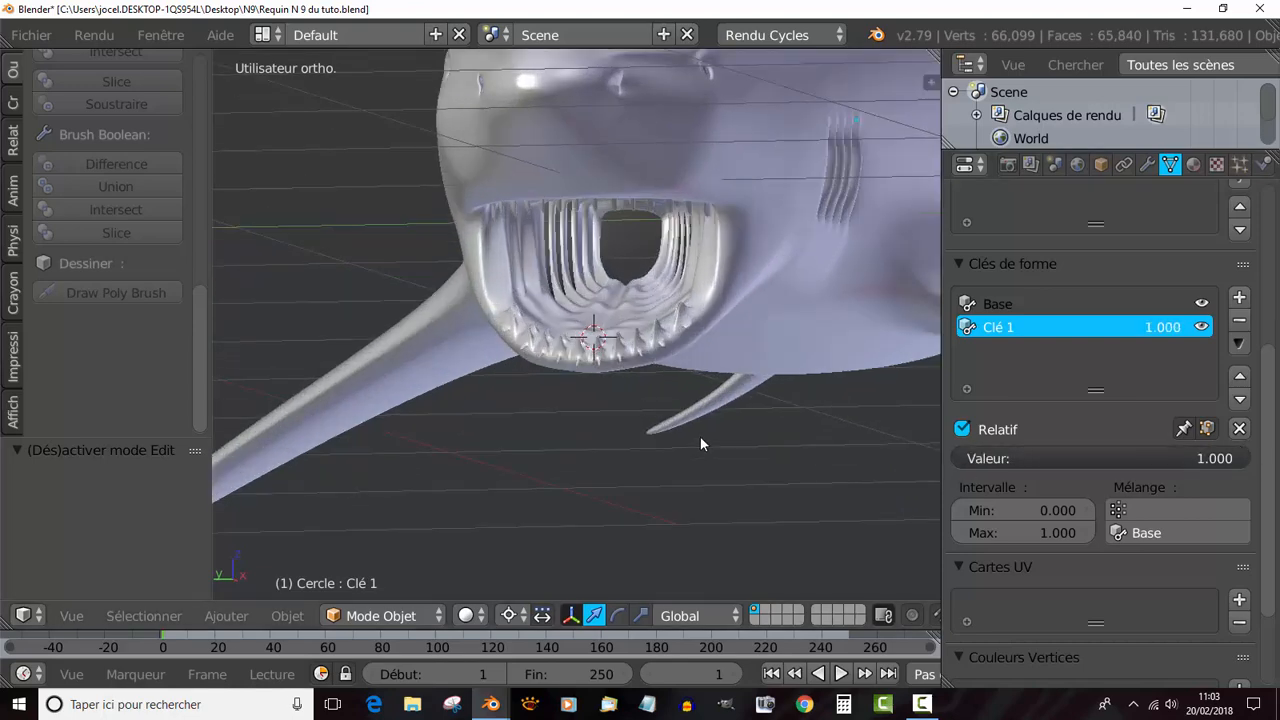
Return to Edit Mode, make the Base shape key active and view the closed mouth from the side.
{"action": "key", "text": "Tab"}
{"action": "scroll", "coordinate": [708, 429], "scroll_direction": "up", "scroll_amount": 2}
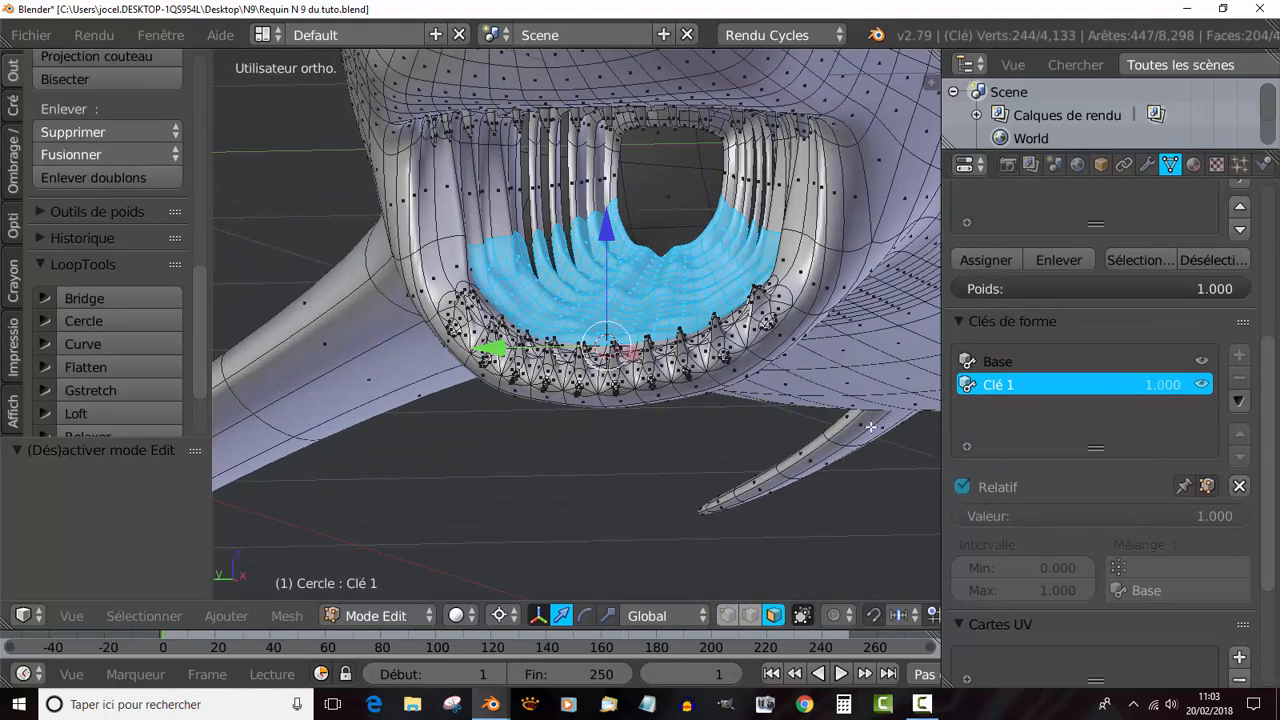
{"action": "left_click", "coordinate": [1005, 362]}
{"action": "middle_click_drag", "start_coordinate": [707, 358], "coordinate": [560, 397]}
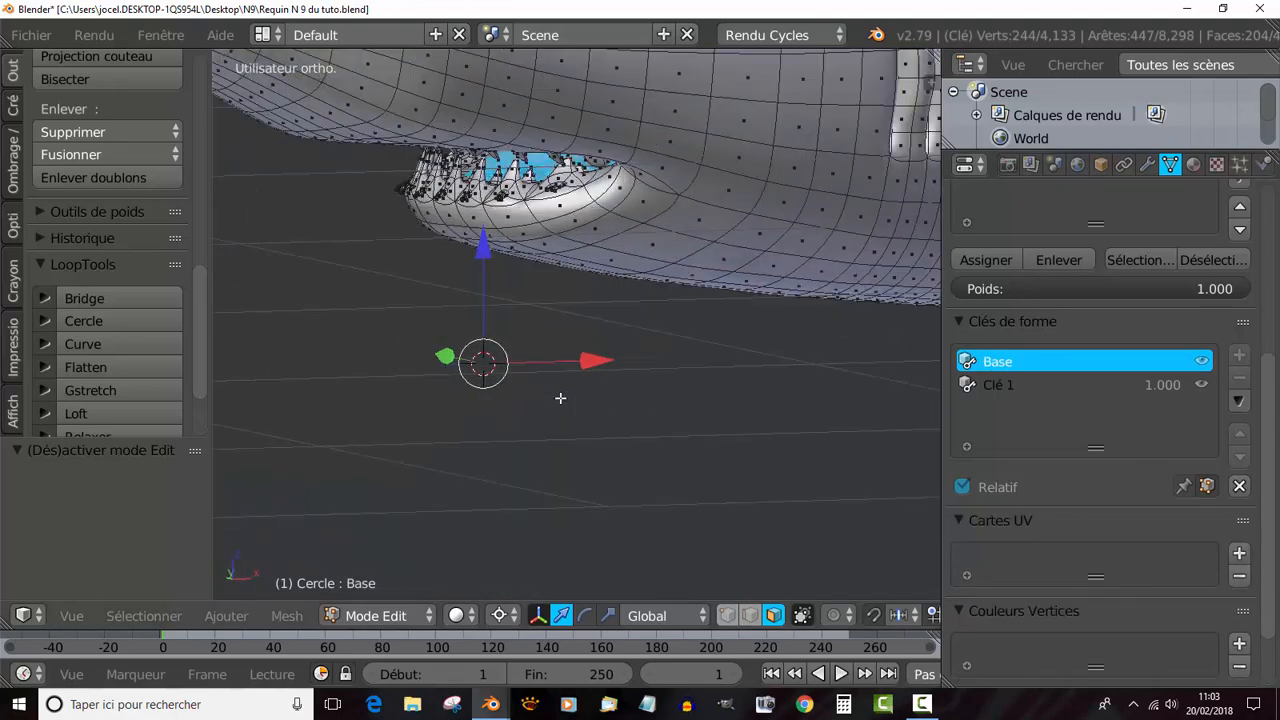
In wireframe with edge selection, select both open edge loops at the back of the mouth cavity.
{"action": "key", "text": "z"}
{"action": "middle_click_drag", "start_coordinate": [692, 407], "coordinate": [711, 586]}
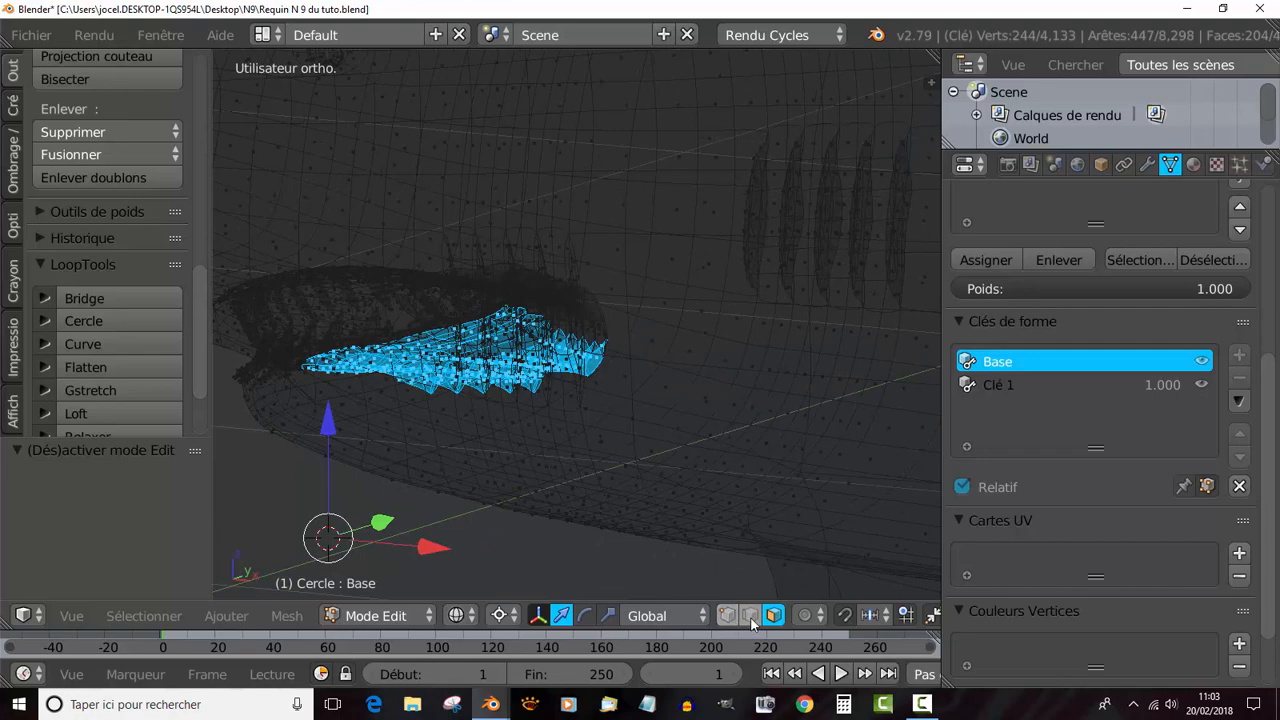
{"action": "left_click", "coordinate": [750, 615]}
{"action": "scroll", "coordinate": [550, 495], "scroll_direction": "up", "scroll_amount": 6}
{"action": "middle_click_drag", "start_coordinate": [559, 487], "coordinate": [715, 435]}
{"action": "left_click", "coordinate": [747, 275], "text": "alt"}
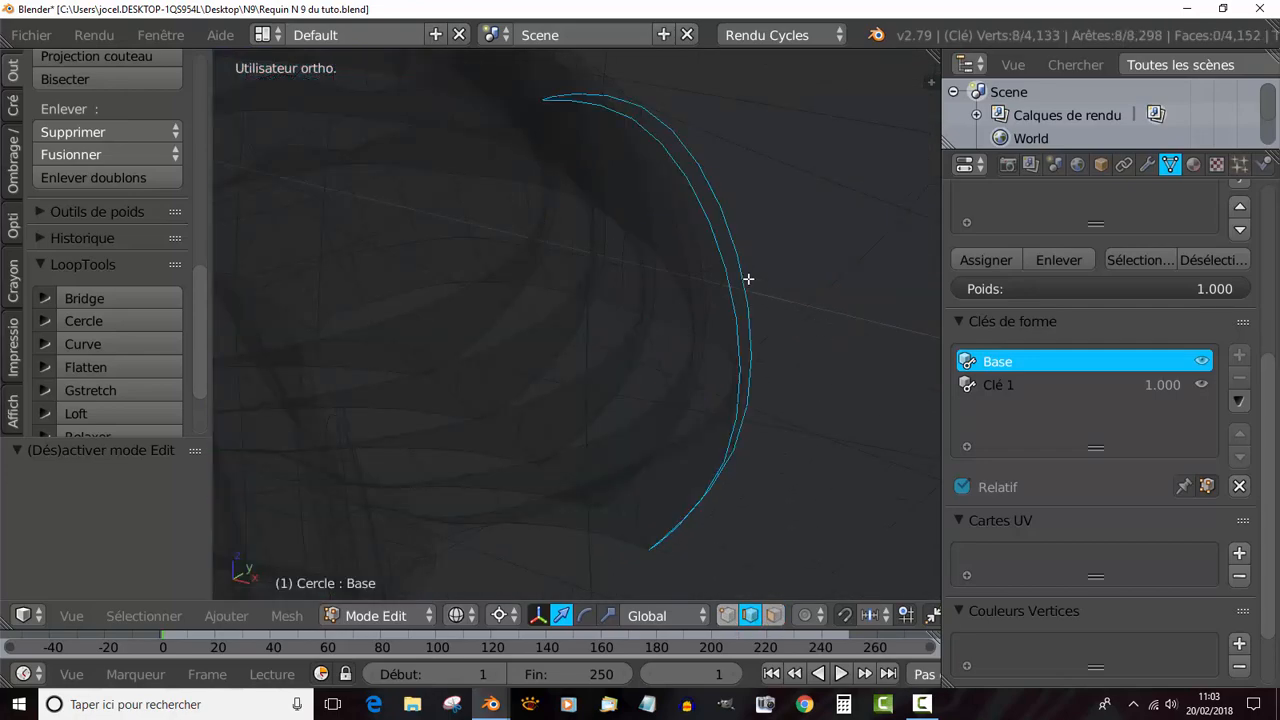
{"action": "scroll", "coordinate": [748, 281], "scroll_direction": "down", "scroll_amount": 1, "text": "alt"}
{"action": "scroll", "coordinate": [748, 281], "scroll_direction": "down", "scroll_amount": 4}
{"action": "middle_click_drag", "start_coordinate": [701, 374], "coordinate": [792, 388]}
{"action": "left_click", "coordinate": [535, 336], "text": "alt+shift"}
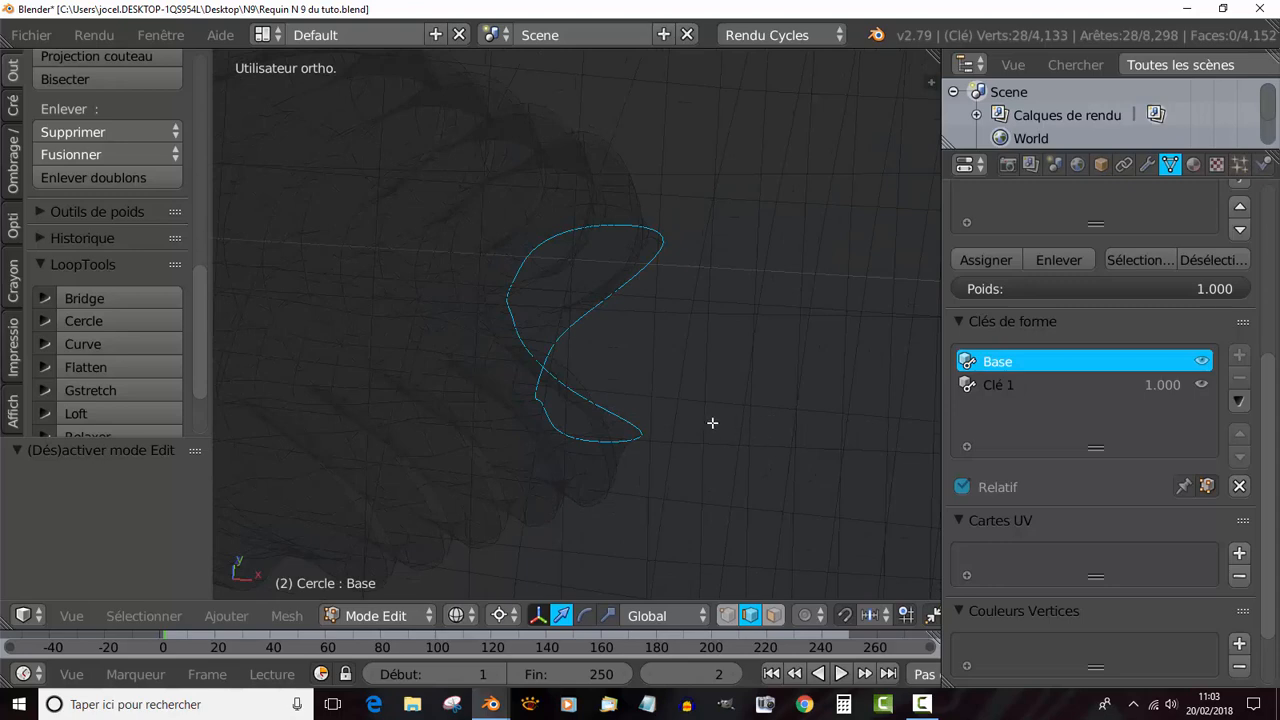
Extrude the throat edge loops in place, set the pivot point to Barycentre and move the new edges 0.173 along X.
{"action": "scroll", "coordinate": [712, 423], "scroll_direction": "down", "scroll_amount": 3}
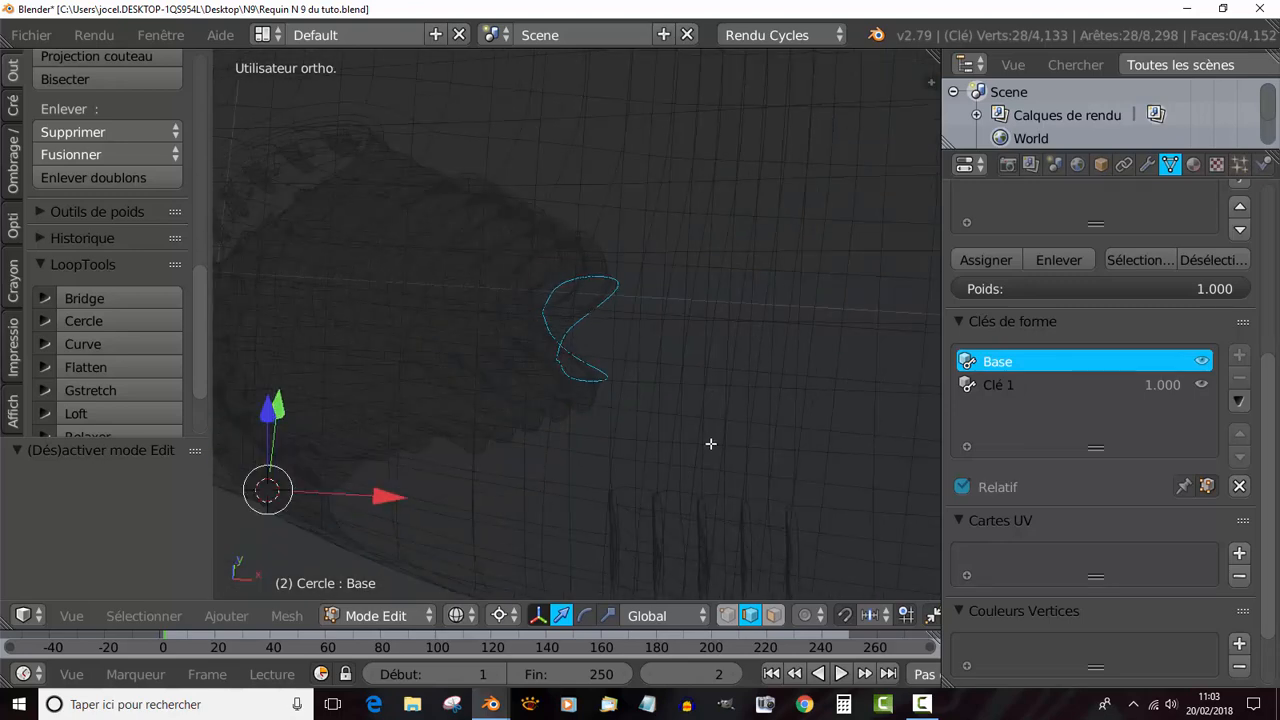
{"action": "key", "text": "e"}
{"action": "right_click", "coordinate": [710, 446]}
{"action": "left_click", "coordinate": [499, 615]}
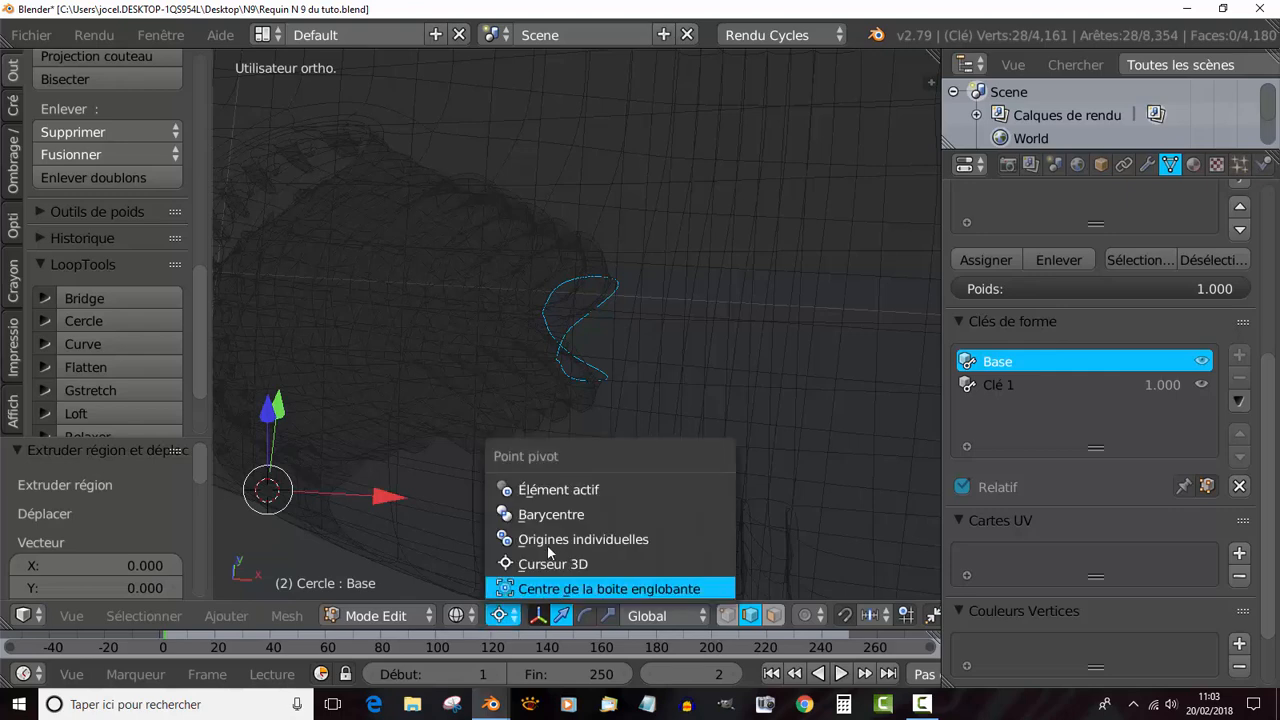
{"action": "left_click", "coordinate": [548, 514]}
{"action": "key", "text": "g"}
{"action": "key", "text": "x"}
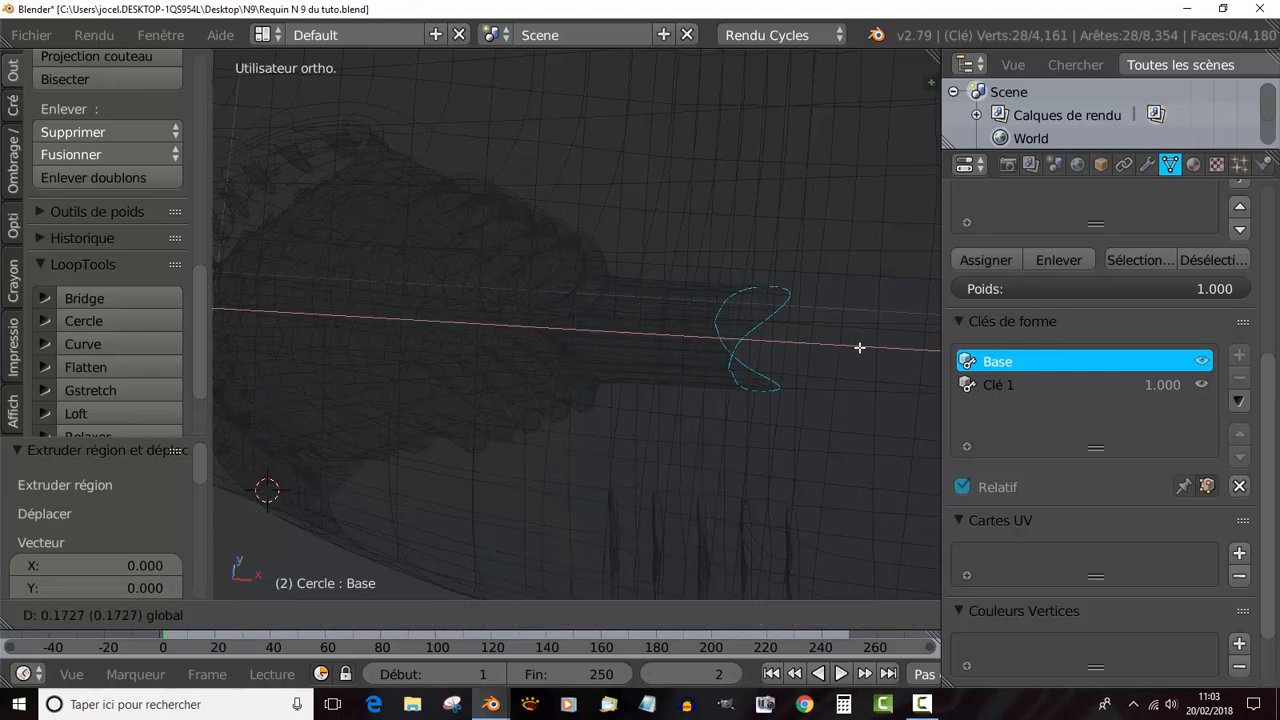
{"action": "left_click", "coordinate": [838, 361]}
In the front view, raise the extruded throat edges 0.134 along Z and rotate them -28.1°.
{"action": "middle_click_drag", "start_coordinate": [706, 434], "coordinate": [719, 382]}
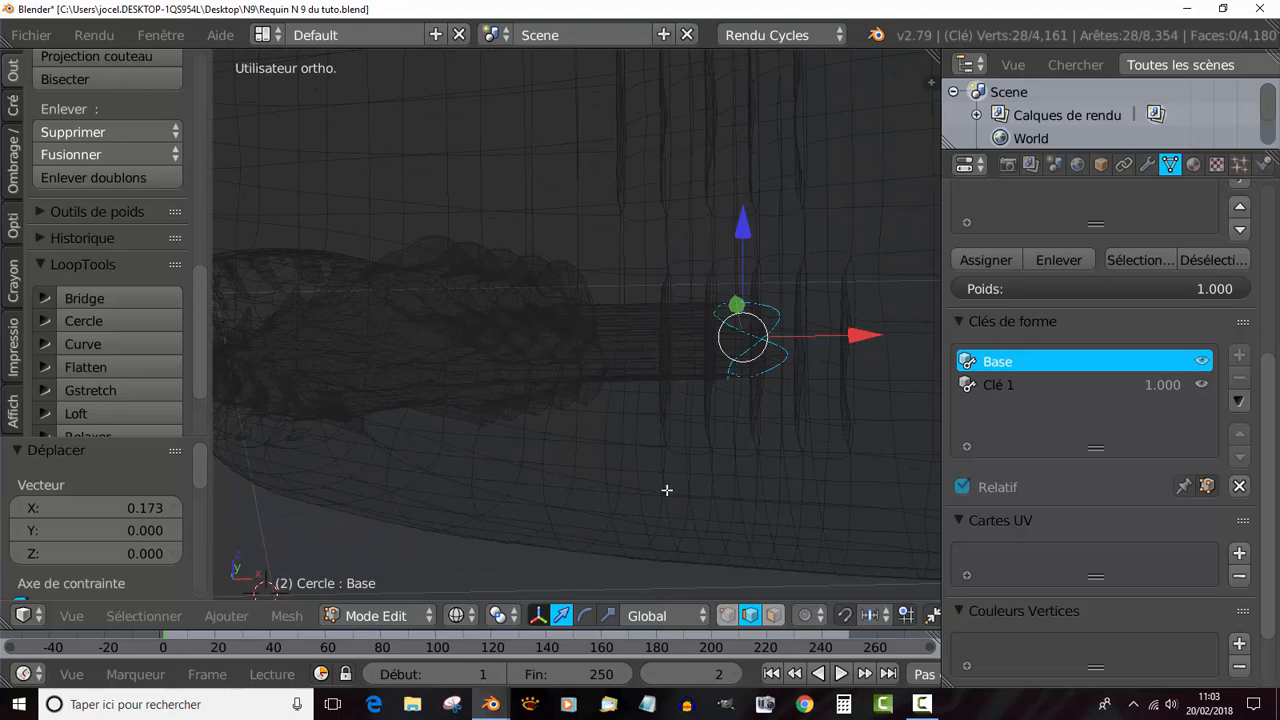
{"action": "key", "text": "KP_1"}
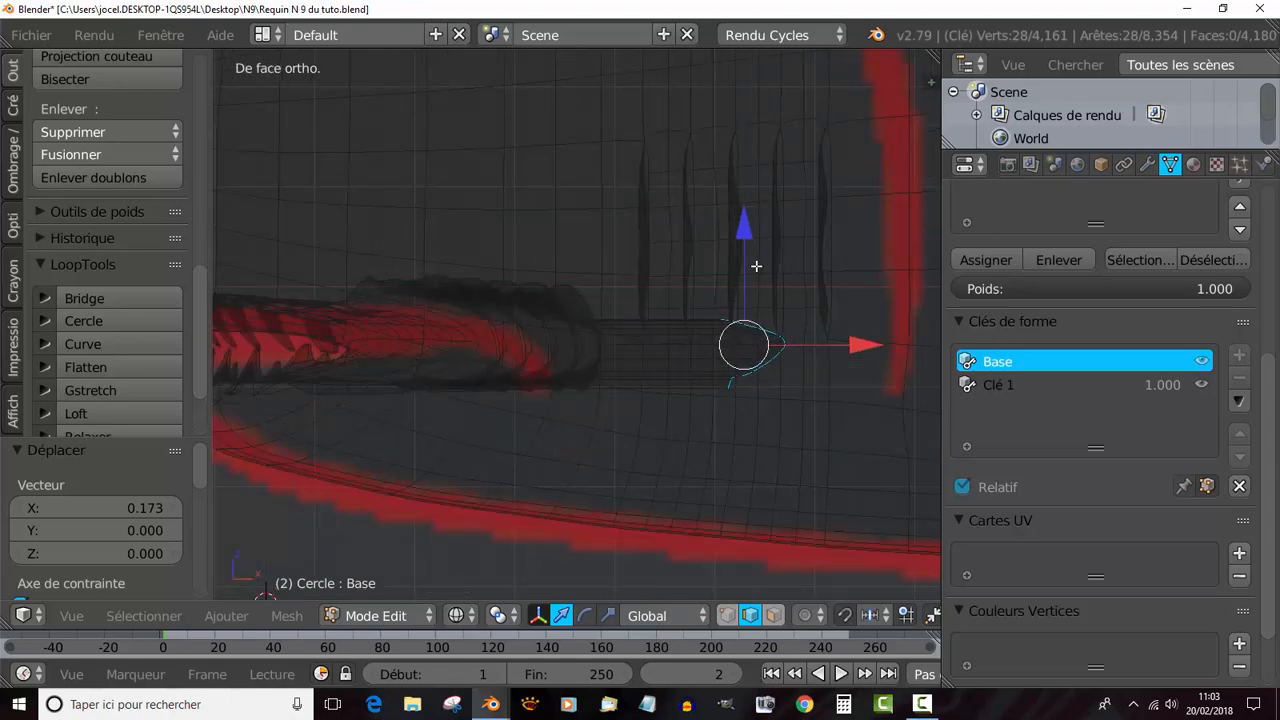
{"action": "left_click_drag", "start_coordinate": [745, 242], "coordinate": [755, 98]}
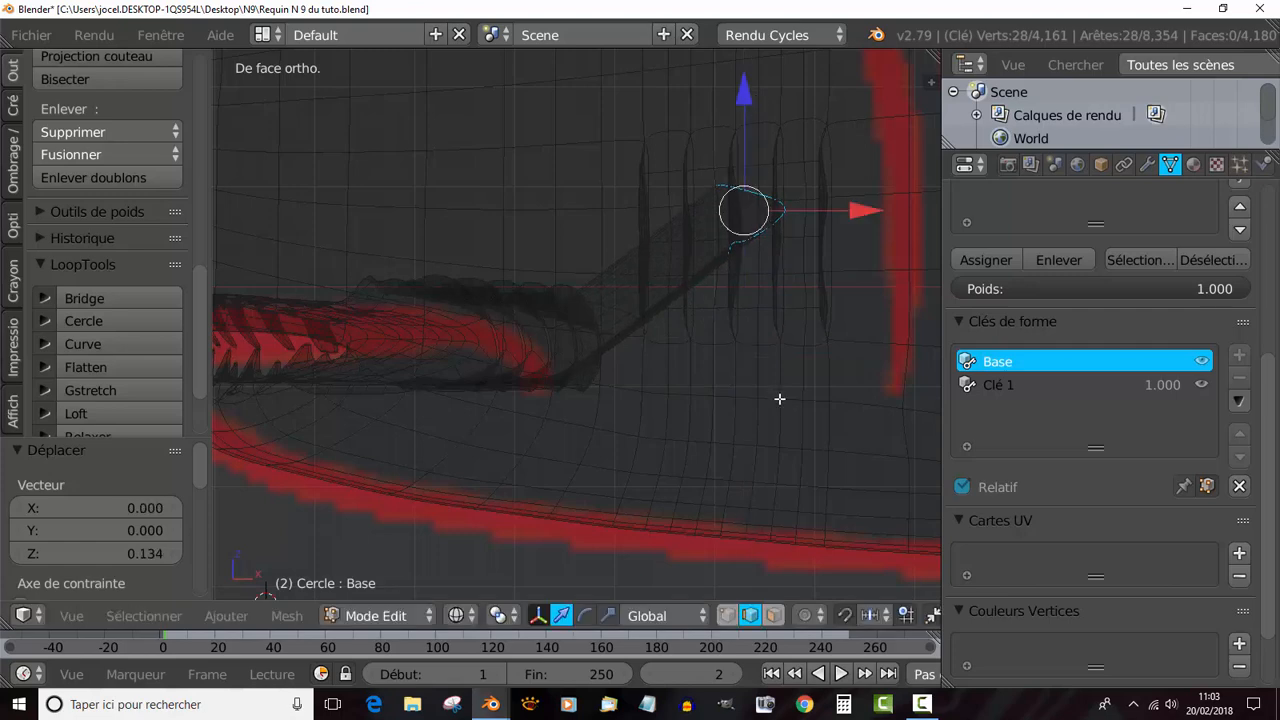
{"action": "key", "text": "r"}
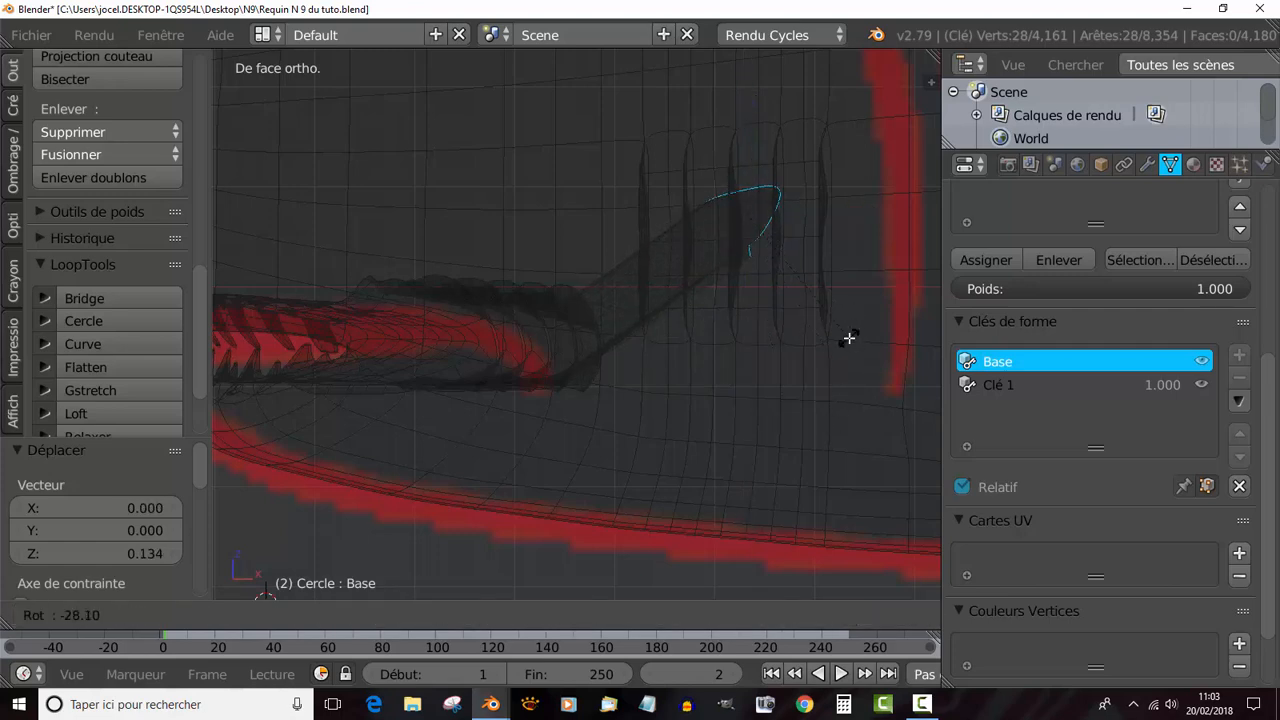
{"action": "left_click", "coordinate": [849, 338]}
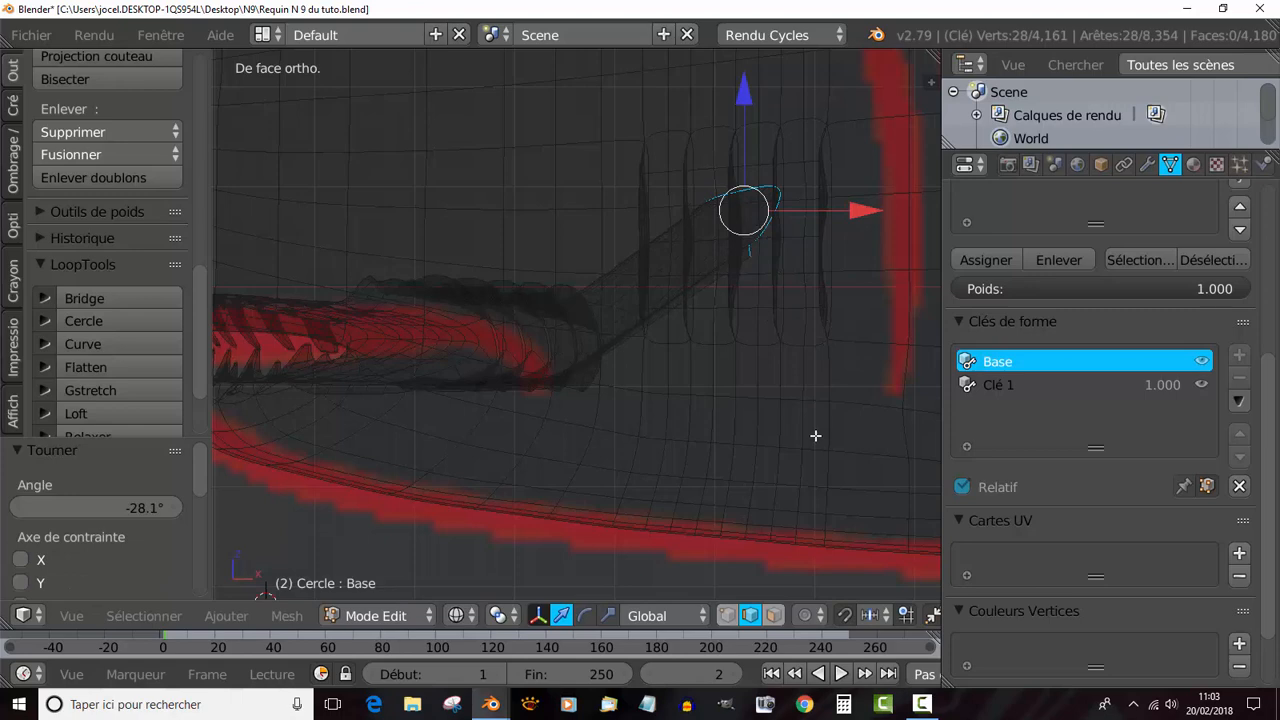
Make Clé 1 active, raise the throat end edges 0.111 along Z and scale them to 0.460.
{"action": "left_click", "coordinate": [996, 386]}
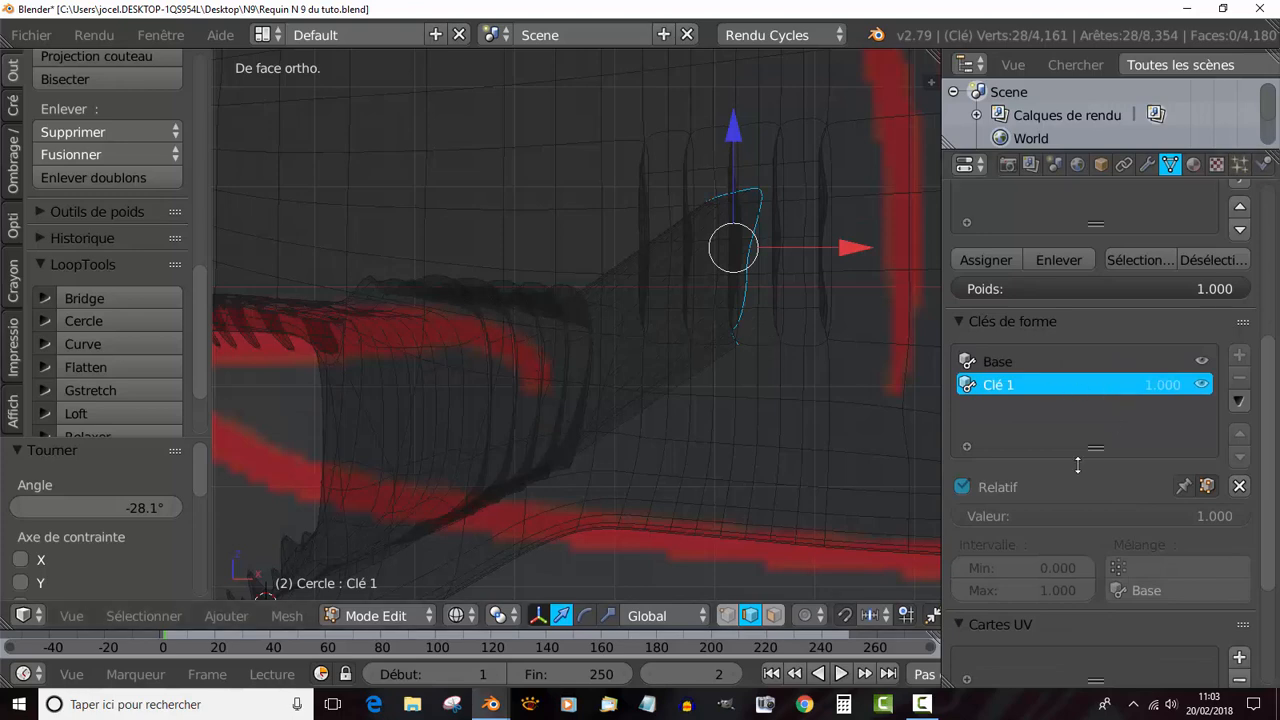
{"action": "scroll", "coordinate": [823, 426], "scroll_direction": "down", "scroll_amount": 3}
{"action": "scroll", "coordinate": [748, 372], "scroll_direction": "up", "scroll_amount": 2}
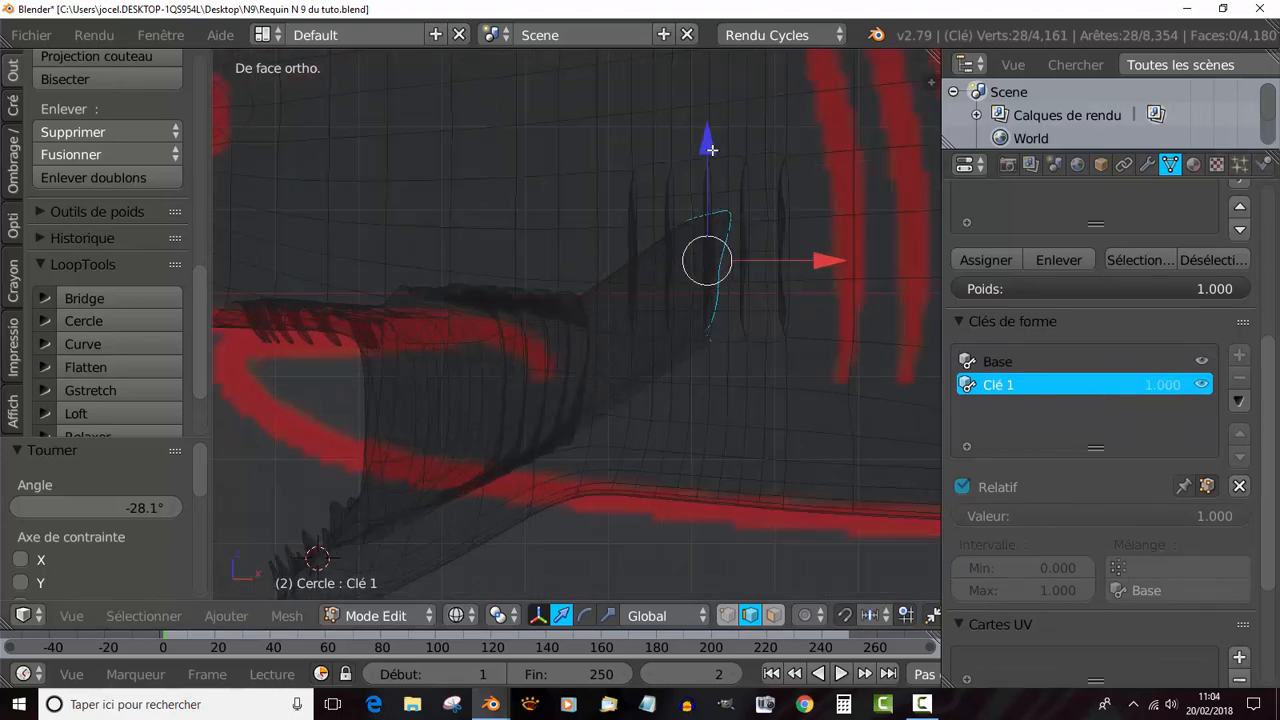
{"action": "left_click_drag", "start_coordinate": [708, 150], "coordinate": [706, 59]}
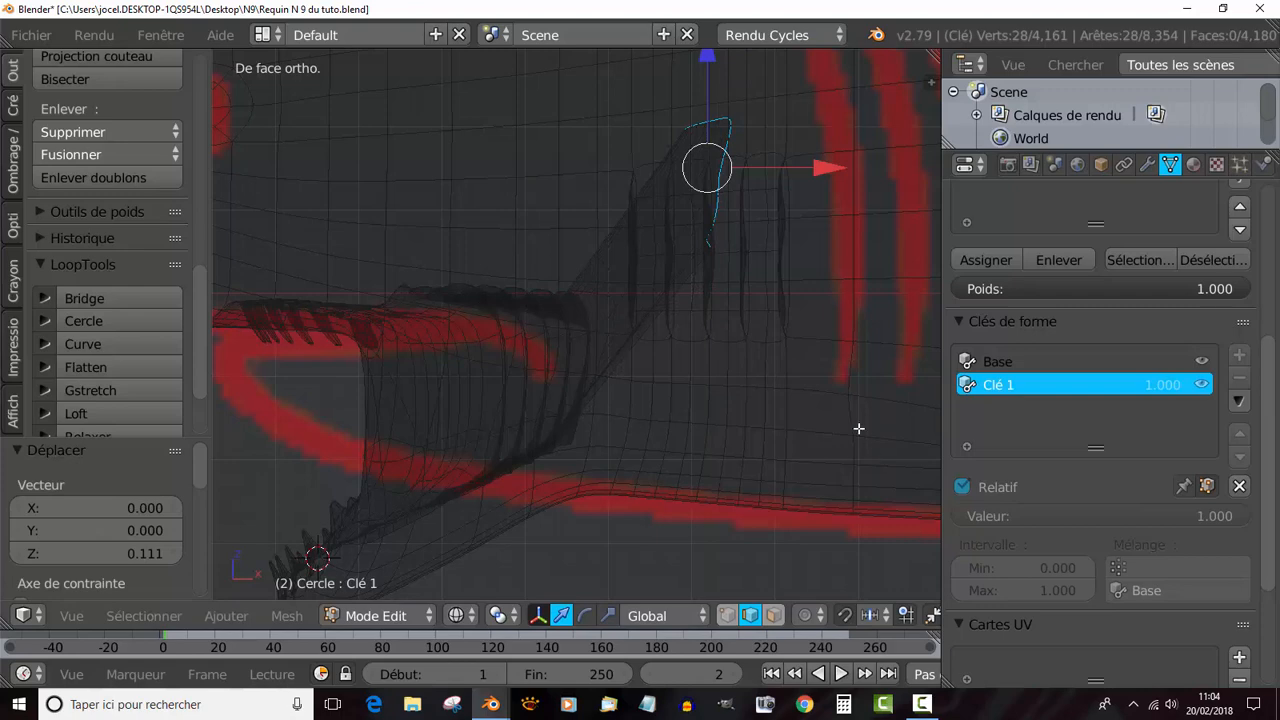
{"action": "key", "text": "s"}
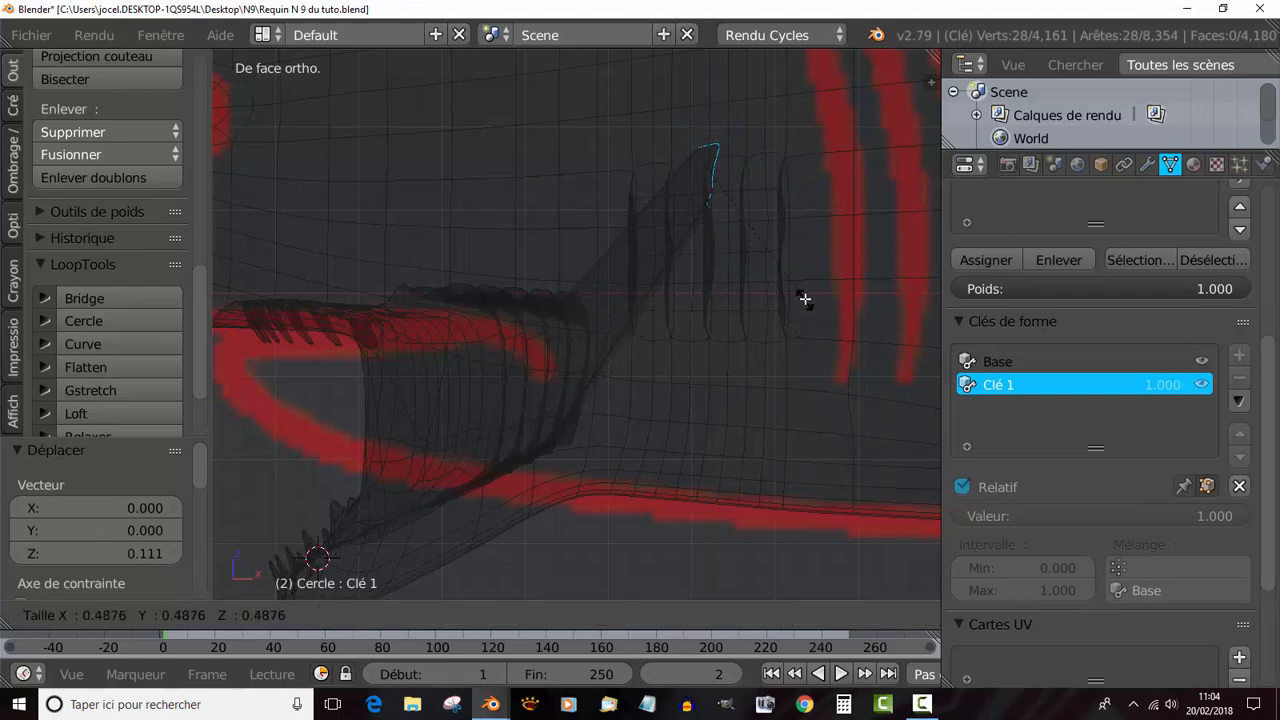
{"action": "left_click", "coordinate": [804, 288]}
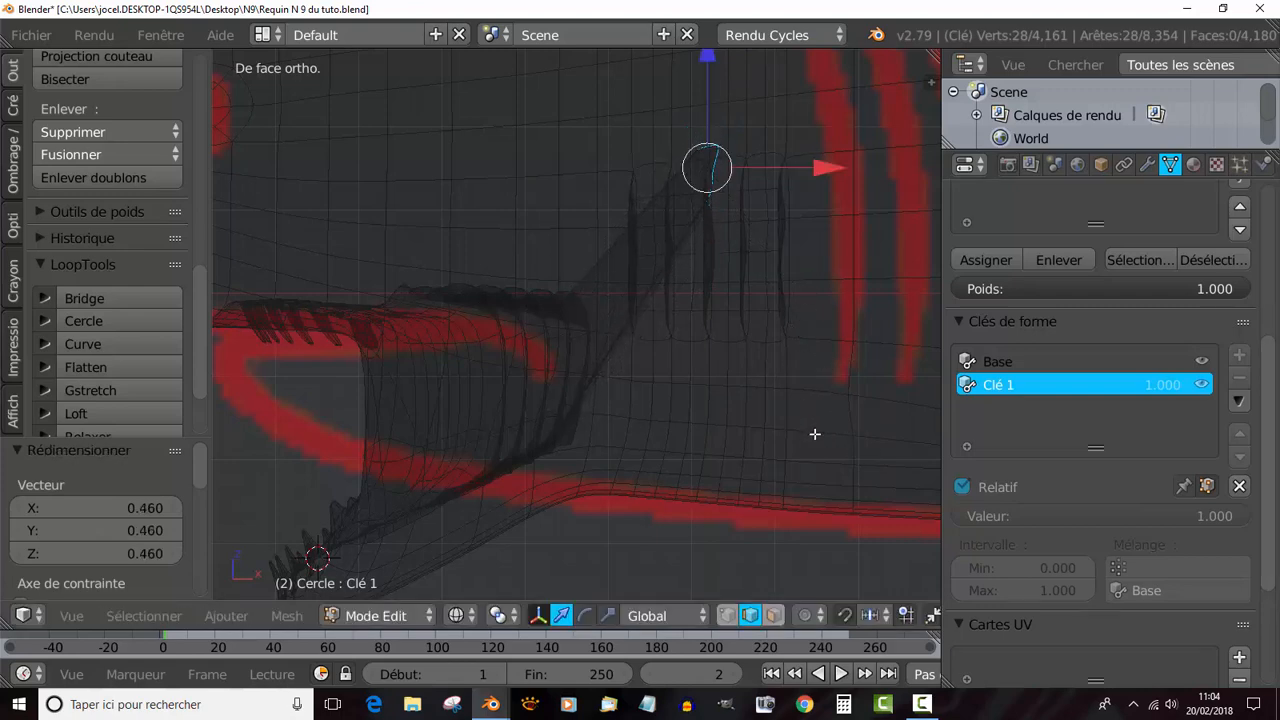
In solid shading and Object Mode, examine the extruded throat inside the open mouth with Clé 1 at 1.000.
{"action": "key", "text": "Tab"}
{"action": "scroll", "coordinate": [745, 447], "scroll_direction": "down", "scroll_amount": 3}
{"action": "key", "text": "Tab"}
{"action": "middle_click_drag", "start_coordinate": [710, 456], "coordinate": [817, 459]}
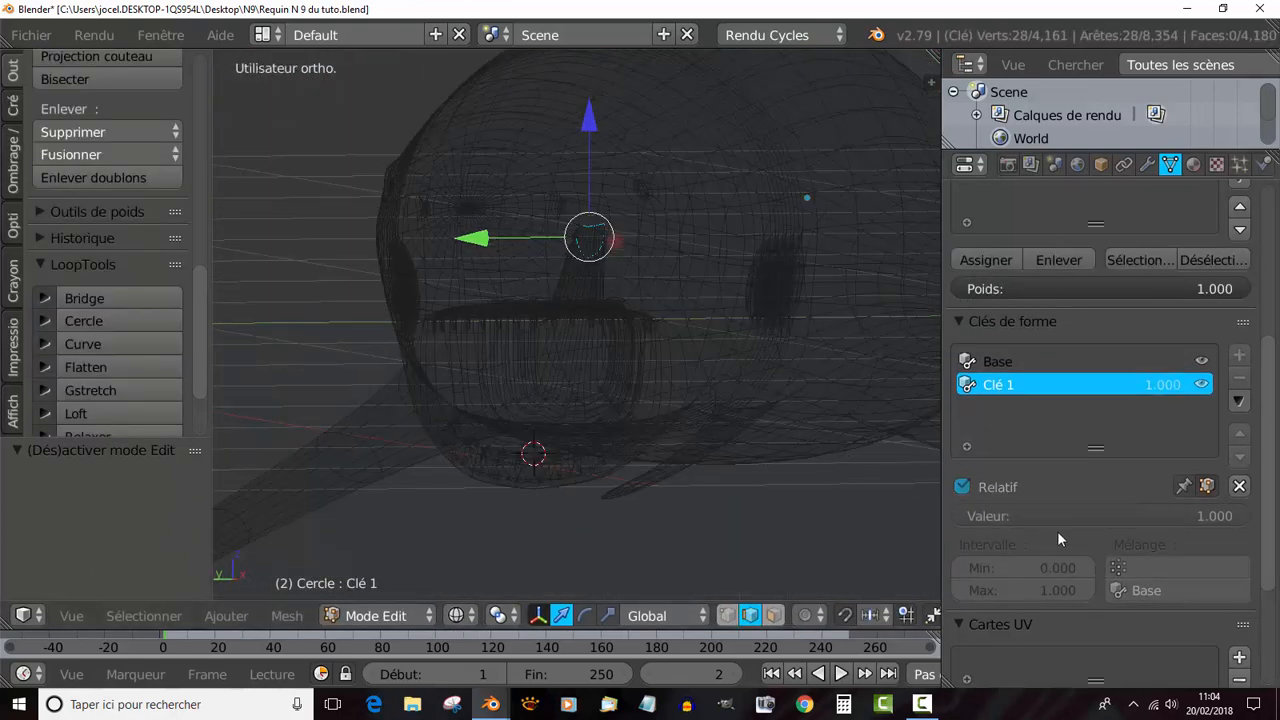
{"action": "left_click_drag", "start_coordinate": [1194, 519], "coordinate": [1143, 517]}
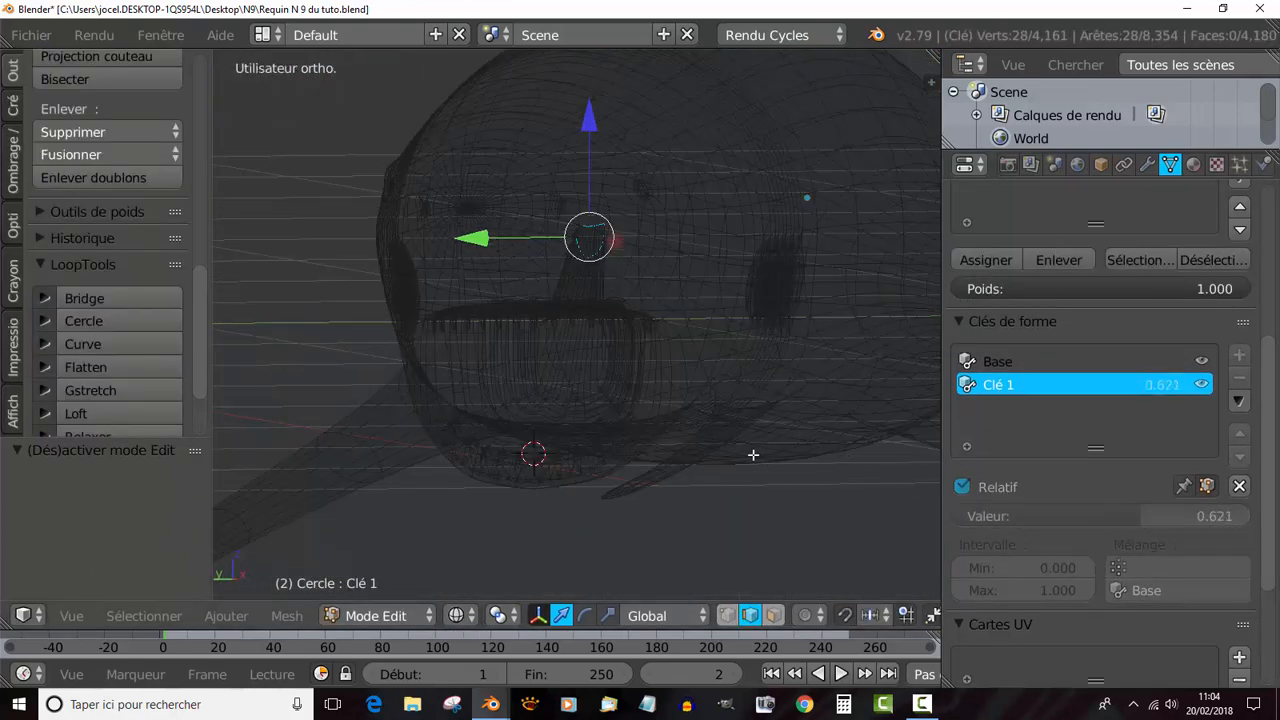
{"action": "key", "text": "z"}
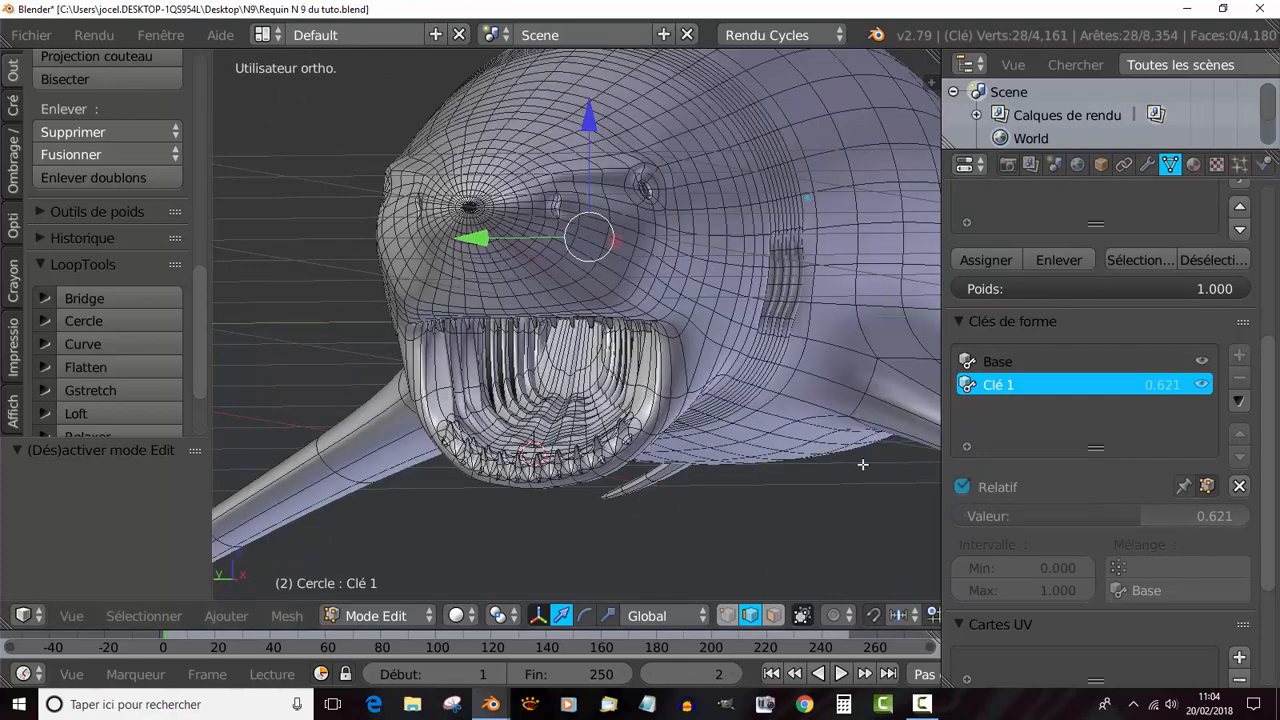
{"action": "key", "text": "Tab"}
{"action": "left_click_drag", "start_coordinate": [1144, 458], "coordinate": [1028, 447]}
{"action": "middle_click_drag", "start_coordinate": [900, 424], "coordinate": [833, 426]}
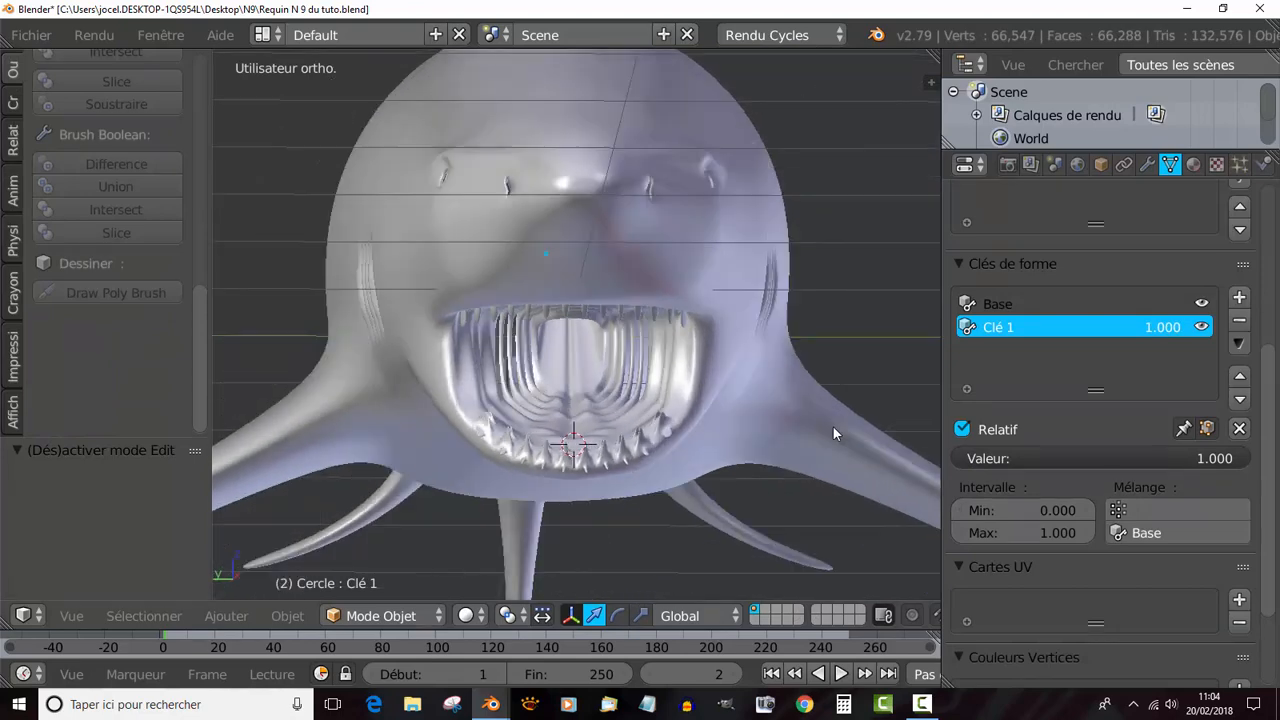
{"action": "left_click_drag", "start_coordinate": [1207, 460], "coordinate": [1246, 458]}
{"action": "middle_click_drag", "start_coordinate": [705, 374], "coordinate": [698, 366]}
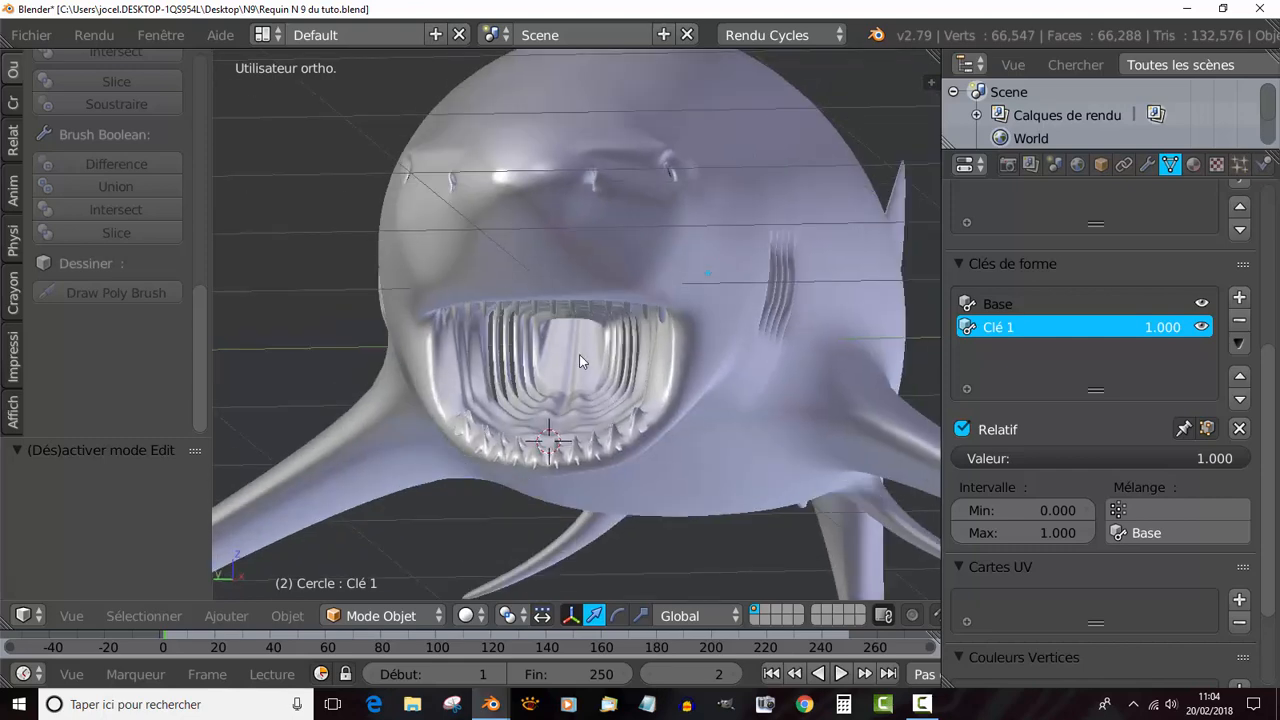
Preview the mouth closing and opening by setting Clé 1 to 0.000 and back to 1.000, viewing the shark head-on.
{"action": "middle_click_drag", "start_coordinate": [580, 358], "coordinate": [549, 381]}
{"action": "left_click_drag", "start_coordinate": [1216, 460], "coordinate": [935, 460]}
{"action": "middle_click_drag", "start_coordinate": [830, 450], "coordinate": [808, 434]}
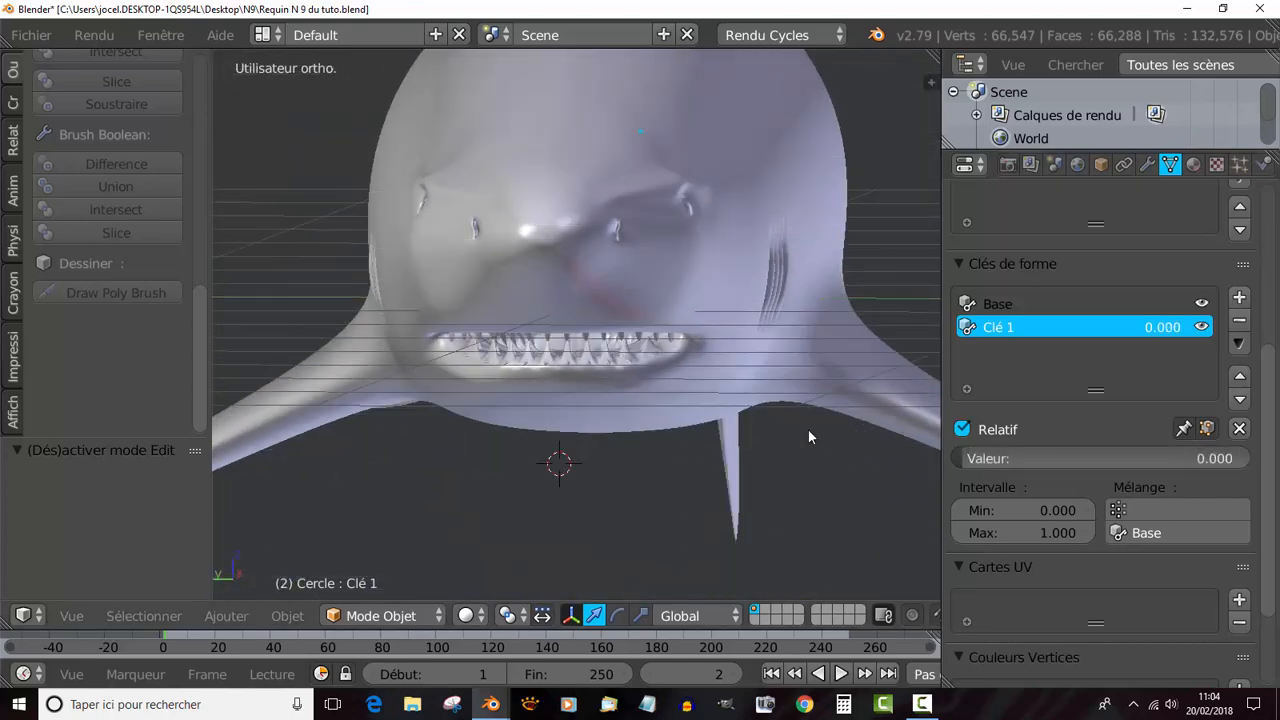
{"action": "left_click_drag", "start_coordinate": [965, 461], "coordinate": [1228, 460]}
{"action": "middle_click_drag", "start_coordinate": [700, 400], "coordinate": [737, 407]}
{"action": "scroll", "coordinate": [664, 414], "scroll_direction": "up", "scroll_amount": 3}
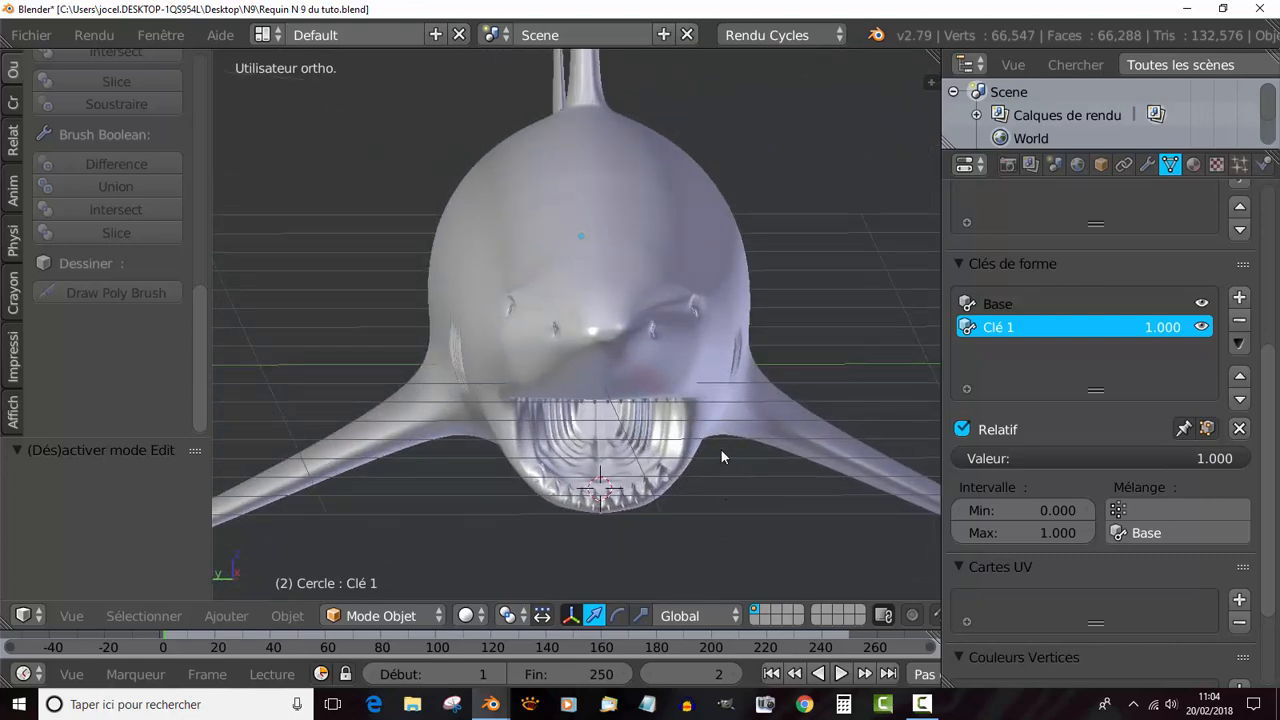
{"action": "mouse_move", "coordinate": [722, 456]}
{"action": "middle_mouse_down"}
{"action": "mouse_move", "coordinate": [716, 424]}
{"action": "mouse_move", "coordinate": [727, 441]}
{"action": "middle_mouse_up"}
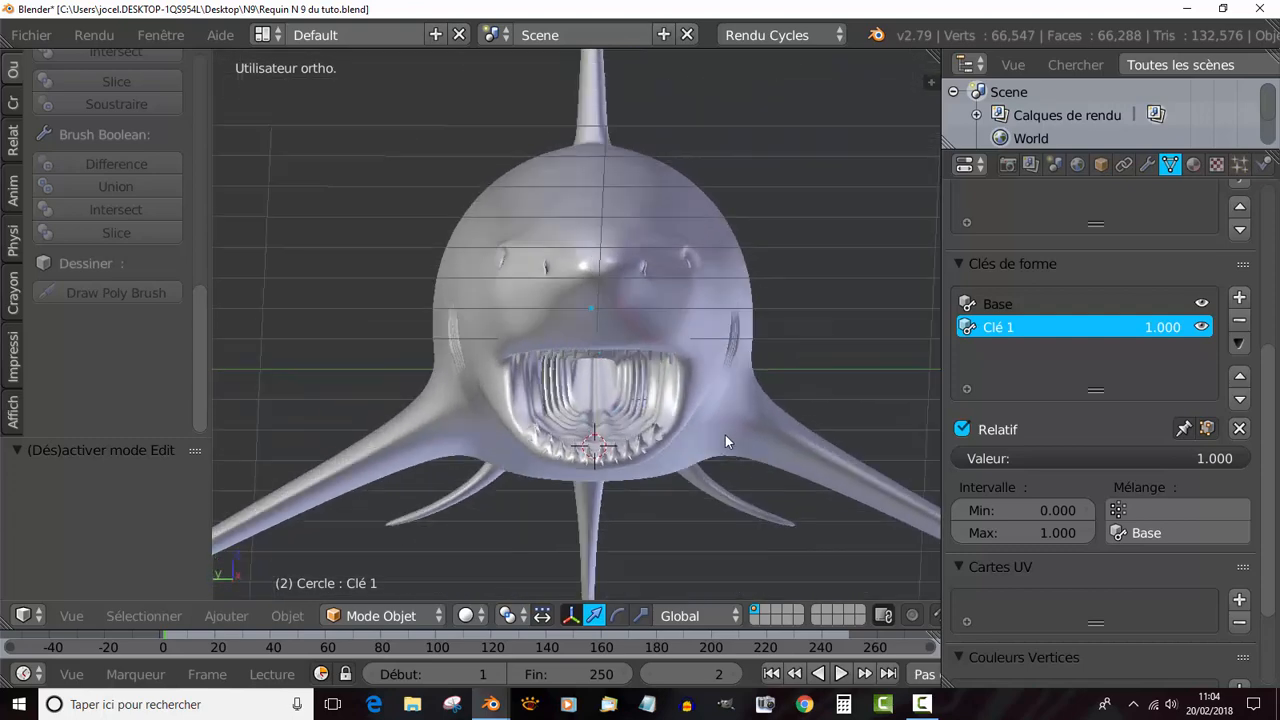
{"action": "scroll", "coordinate": [714, 440], "scroll_direction": "up", "scroll_amount": 2}
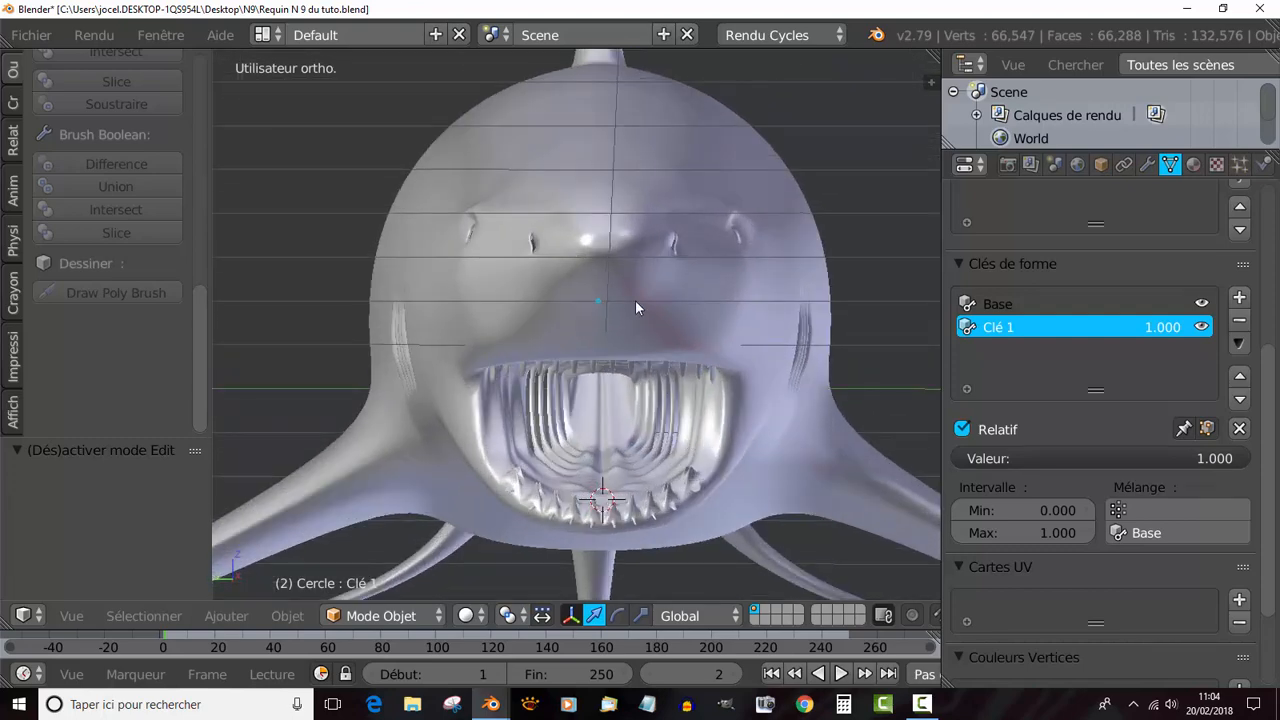
{"action": "scroll", "coordinate": [610, 305], "scroll_direction": "down", "scroll_amount": 1}
Return to Edit Mode in the front orthographic view, frame the head in wireframe and deselect all geometry.
{"action": "key", "text": "KP_1"}
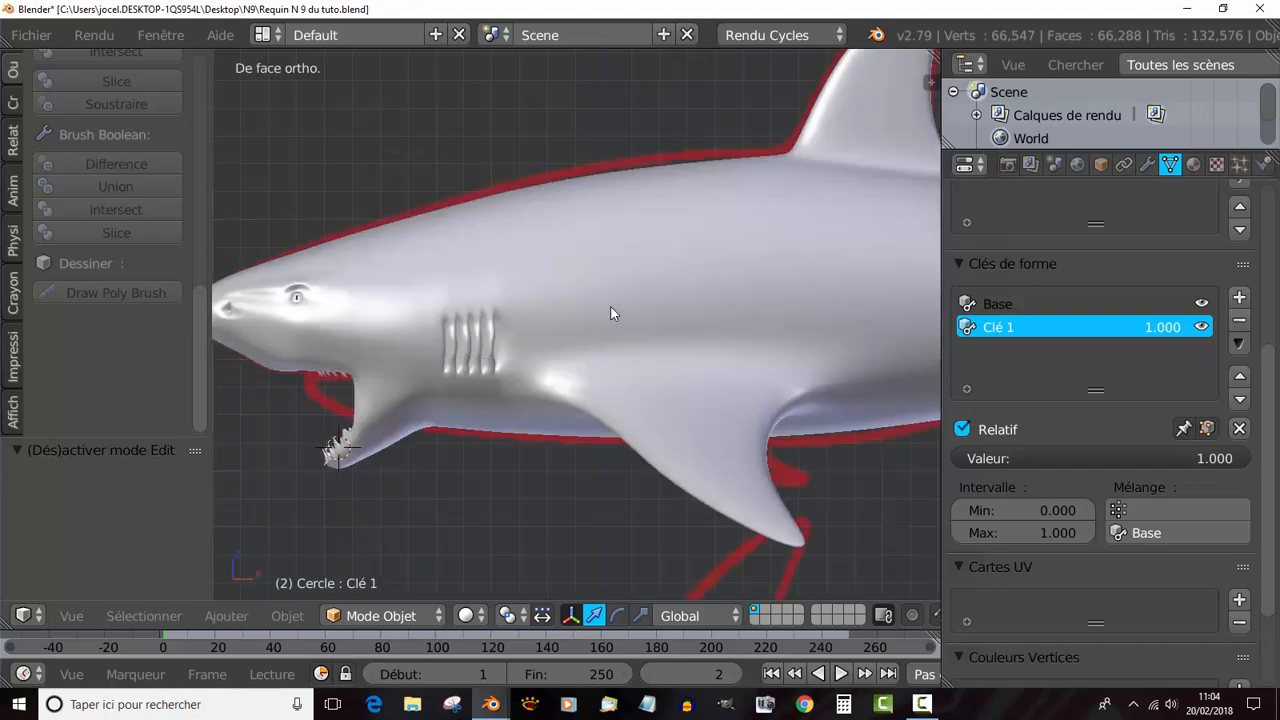
{"action": "key", "text": "Tab"}
{"action": "middle_click_drag", "start_coordinate": [234, 357], "coordinate": [502, 363], "text": "shift"}
{"action": "key", "text": "z"}
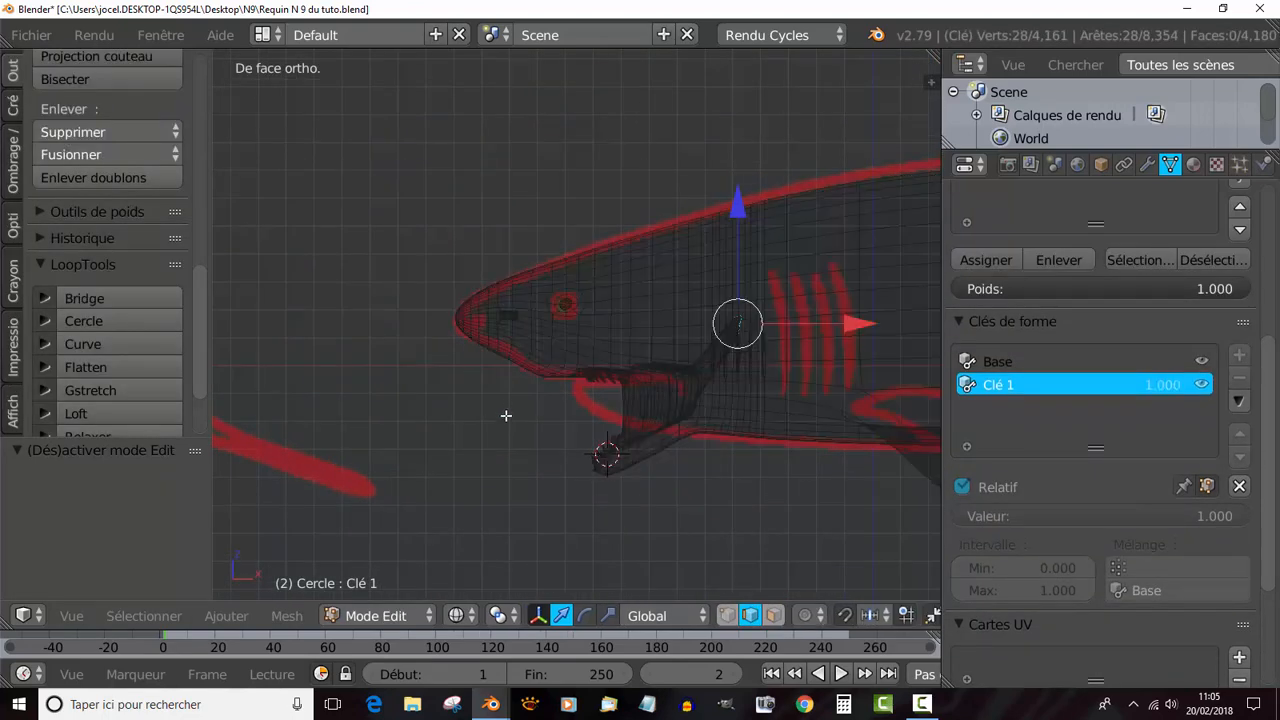
{"action": "key", "text": "a"}
{"action": "key", "text": "a"}
{"action": "key", "text": "a"}
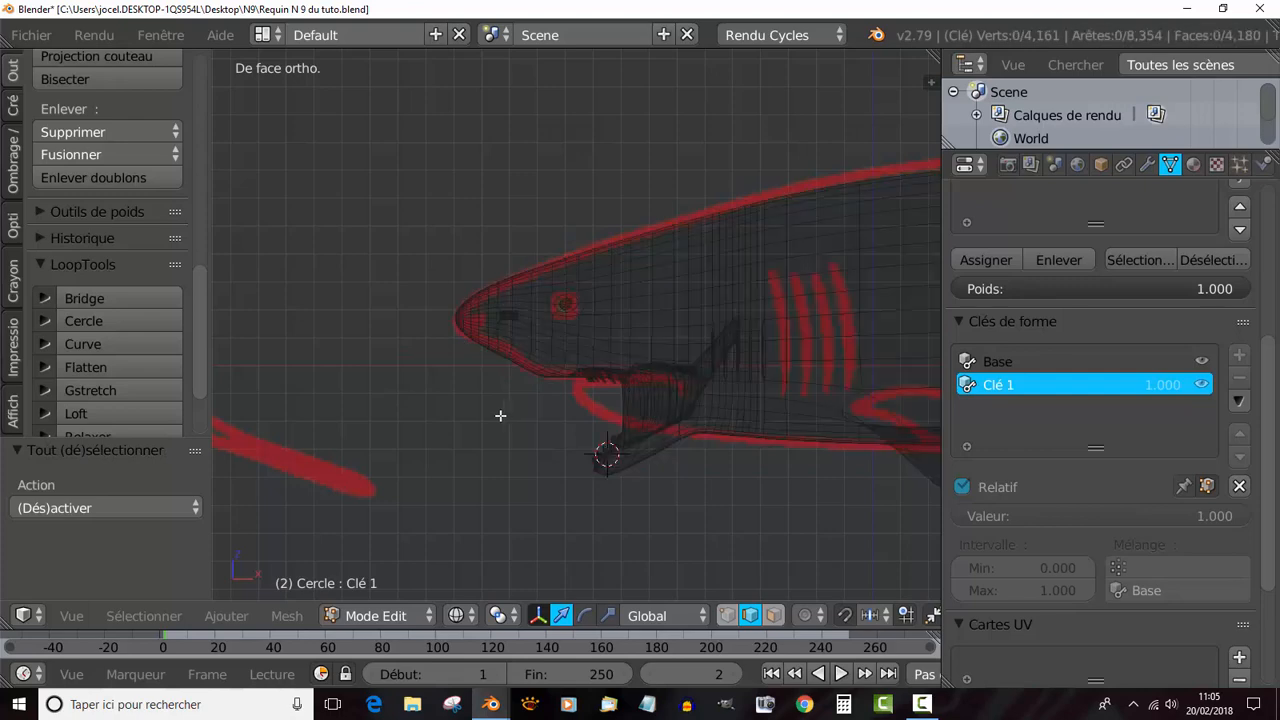
Switch to vertex selection and box-select the vertices at the tip of the snout.
{"action": "key", "text": "b"}
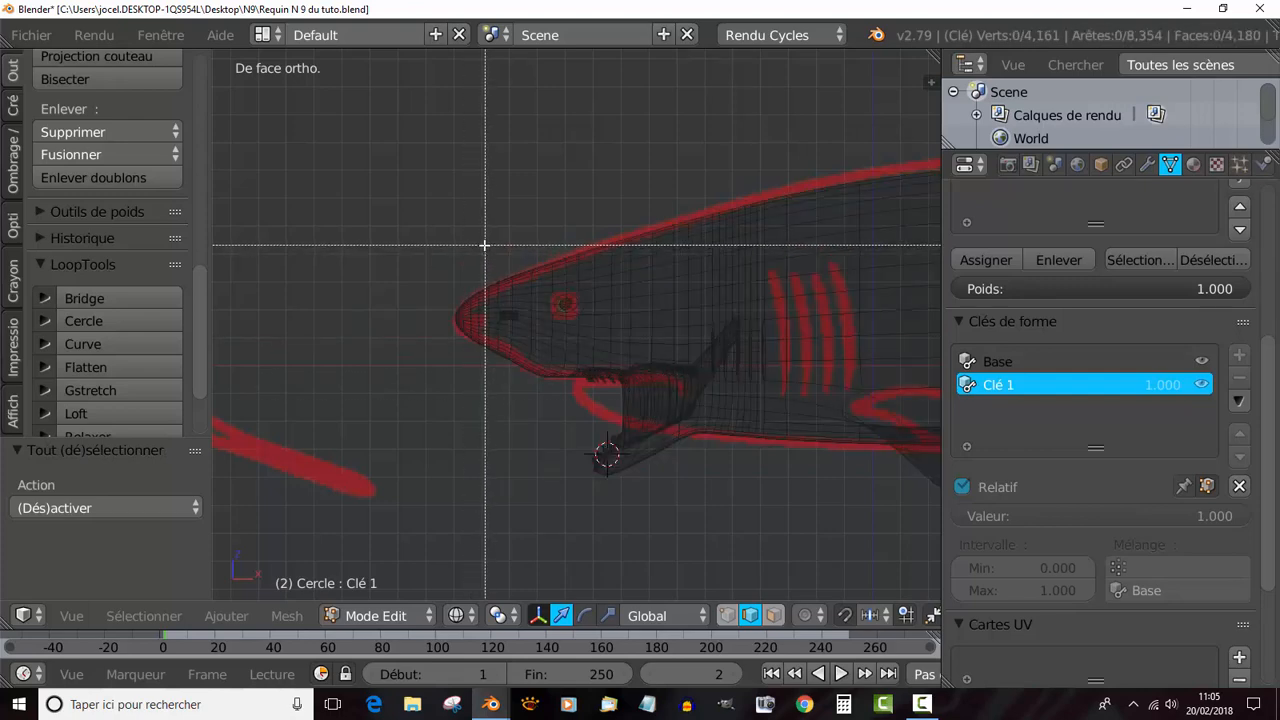
{"action": "key", "text": "Escape"}
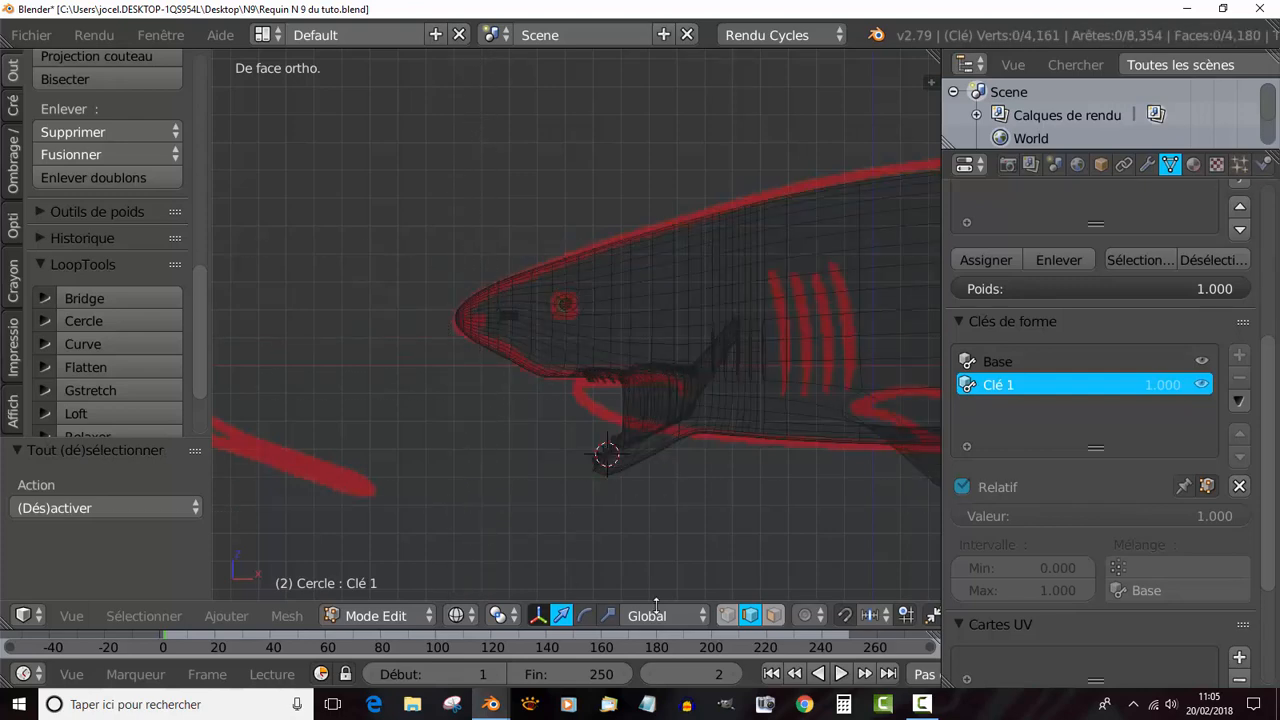
{"action": "left_click", "coordinate": [727, 616]}
{"action": "key", "text": "b"}
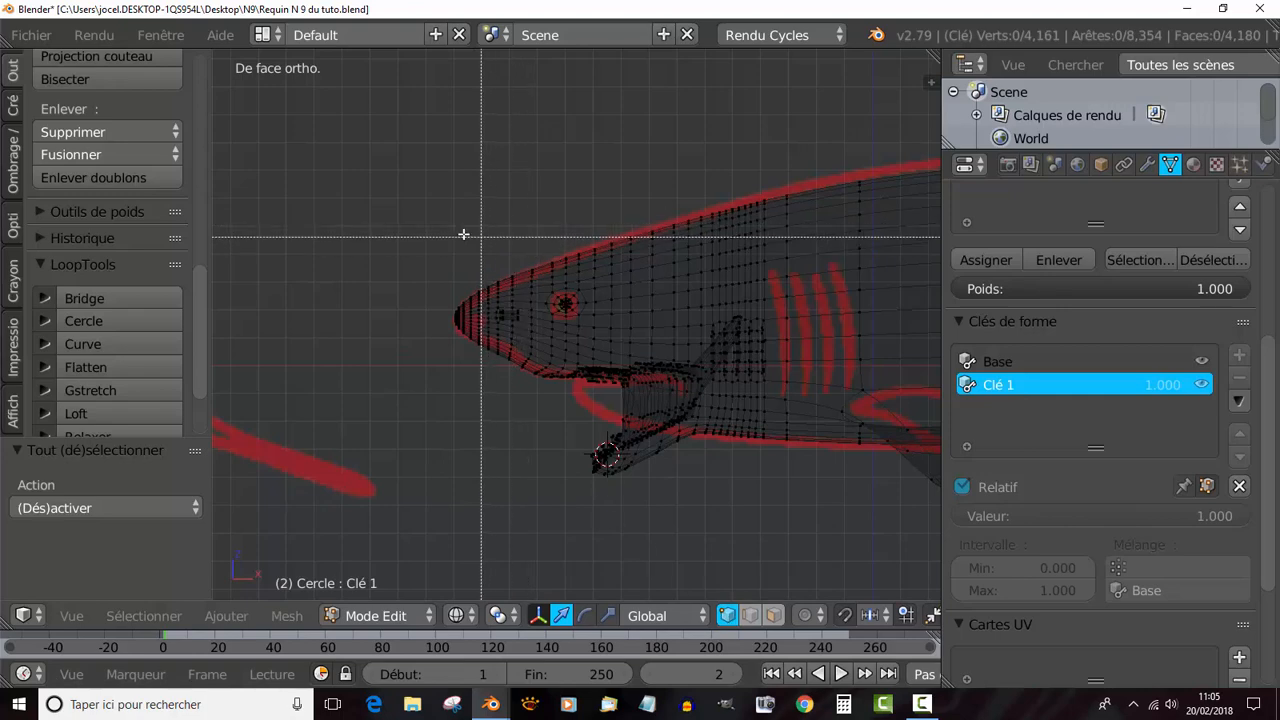
{"action": "left_click_drag", "start_coordinate": [475, 230], "coordinate": [416, 429]}
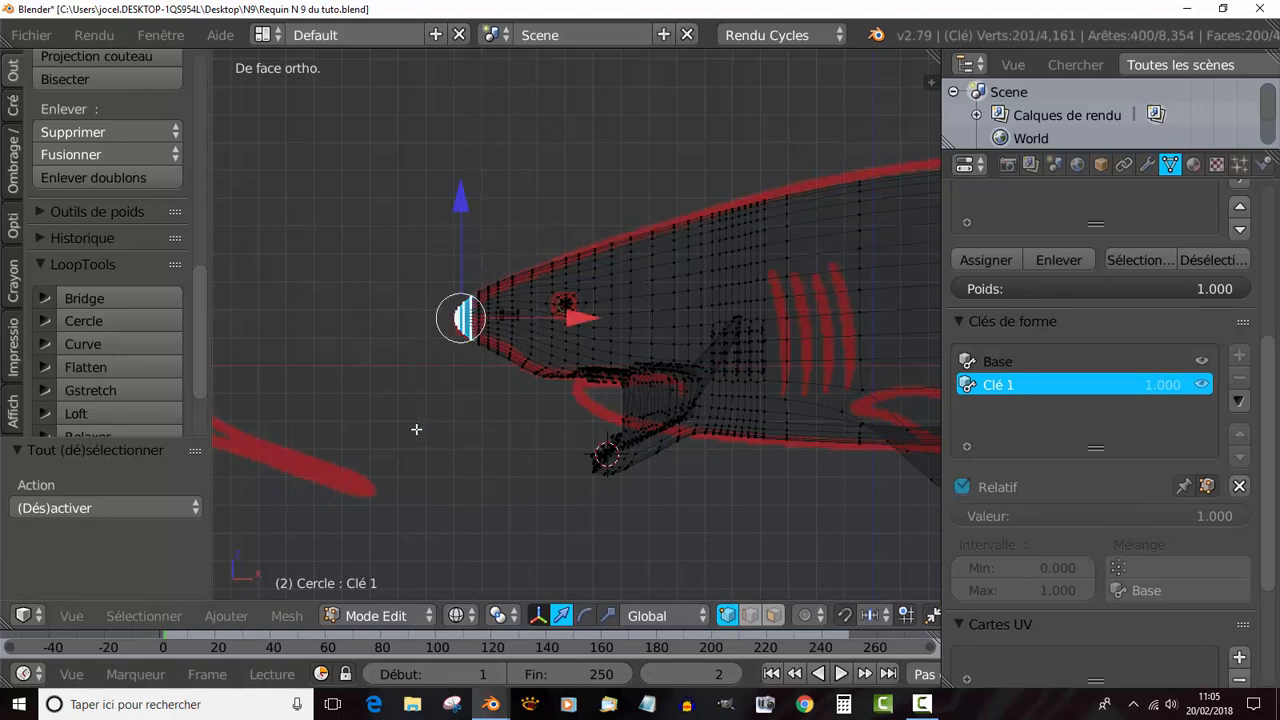
Return to solid shading and set proportional editing to Connectés.
{"action": "key", "text": "z"}
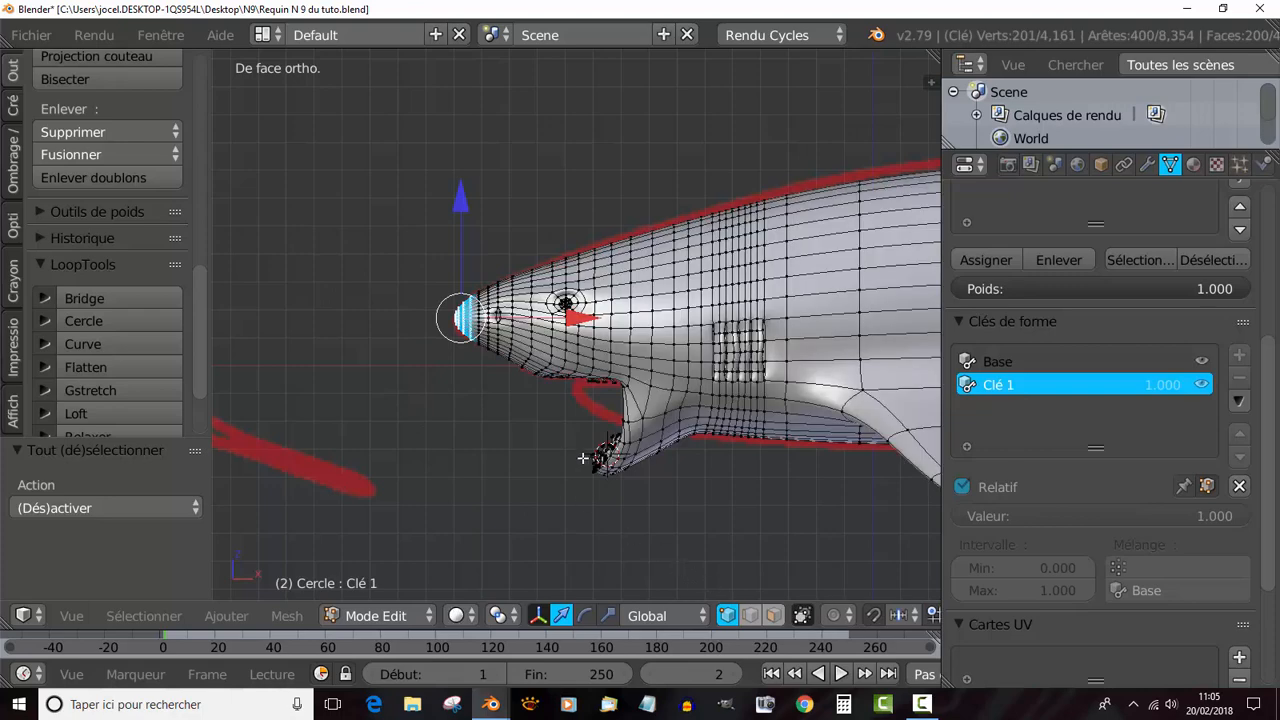
{"action": "left_click", "coordinate": [839, 621]}
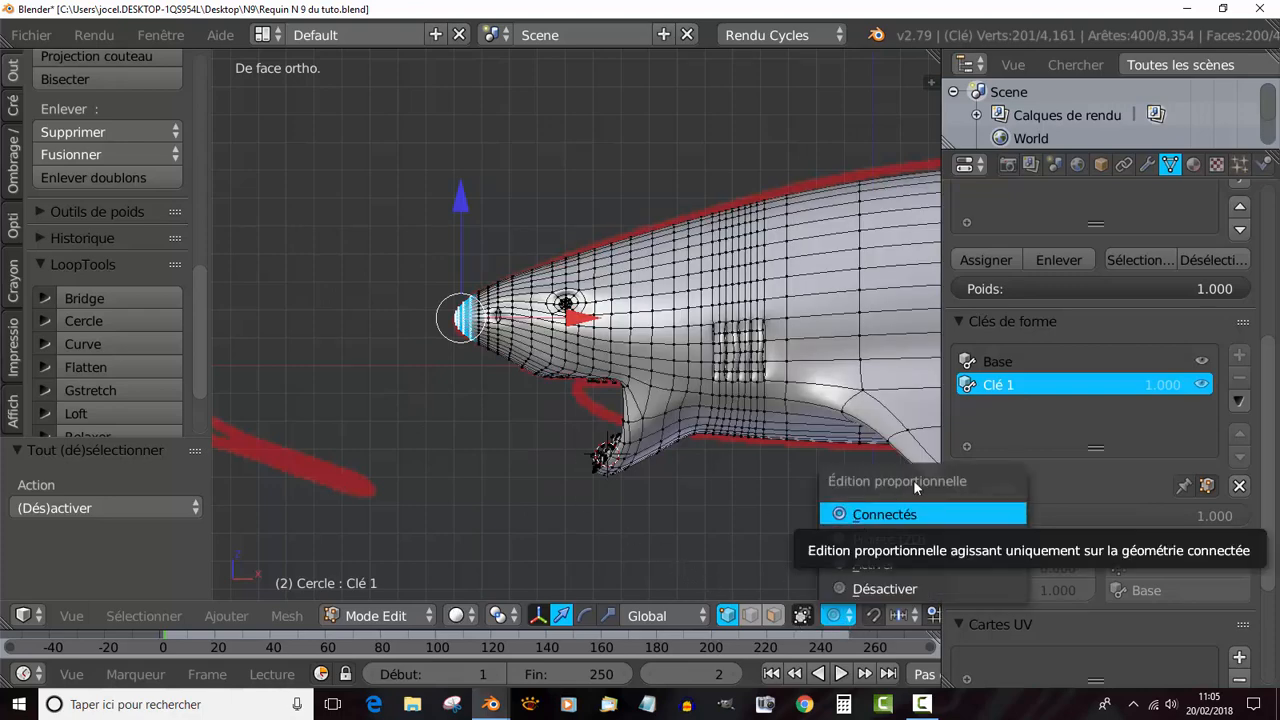
{"action": "left_click", "coordinate": [882, 514]}
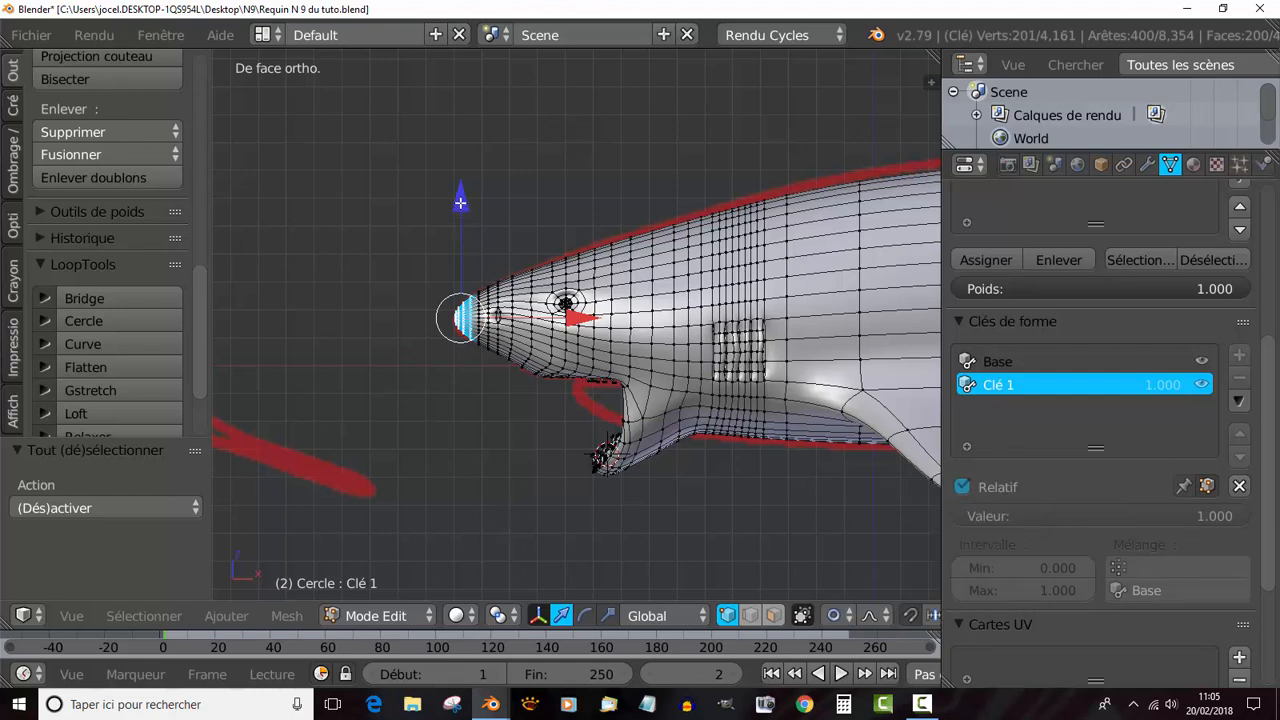
Raise the snout tip about 0.118 along Z with proportional editing, enlarging the influence radius so the upper head follows.
{"action": "left_click_drag", "start_coordinate": [460, 203], "coordinate": [462, 203]}
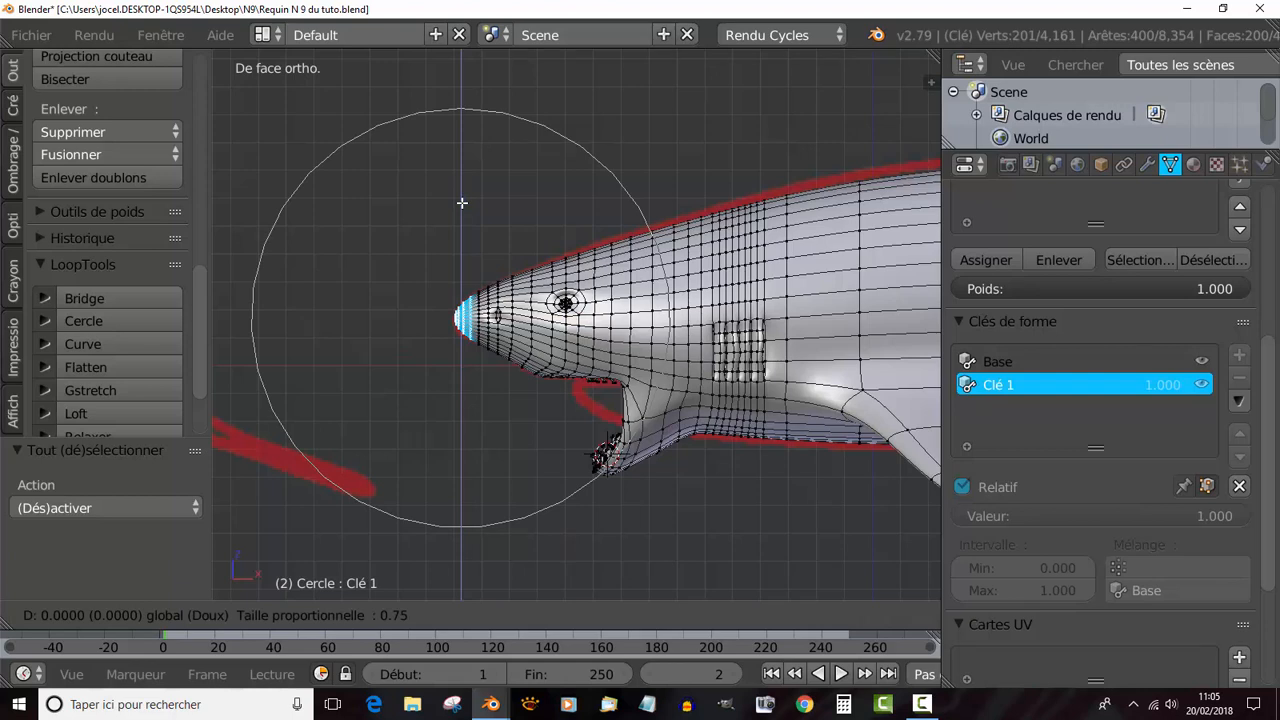
{"action": "scroll", "coordinate": [462, 203], "scroll_direction": "down", "scroll_amount": 1}
{"action": "left_click_drag", "start_coordinate": [462, 203], "coordinate": [470, 170]}
{"action": "scroll", "coordinate": [462, 203], "scroll_direction": "up", "scroll_amount": 2}
{"action": "scroll", "coordinate": [466, 188], "scroll_direction": "down", "scroll_amount": 2}
{"action": "scroll", "coordinate": [468, 177], "scroll_direction": "down", "scroll_amount": 1}
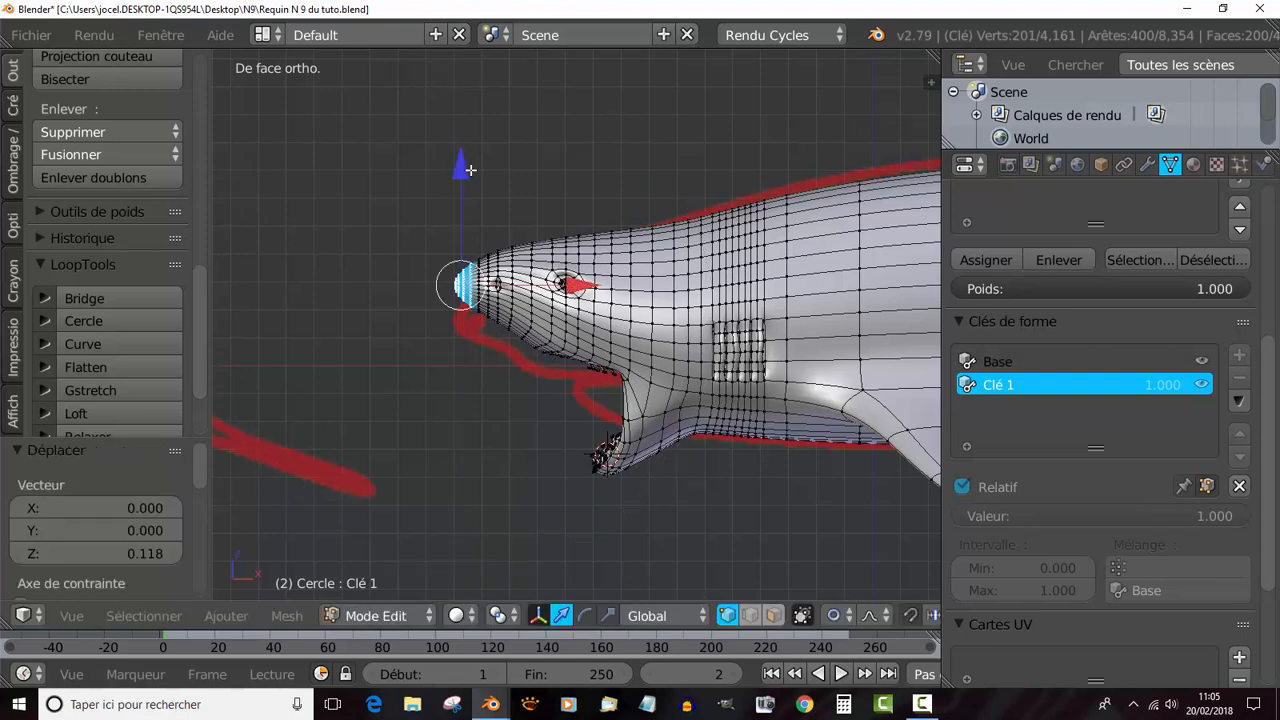
Rotate the snout tip about 9.8° with proportional falloff in the front view, then restore the translate manipulator.
{"action": "left_click", "coordinate": [584, 615]}
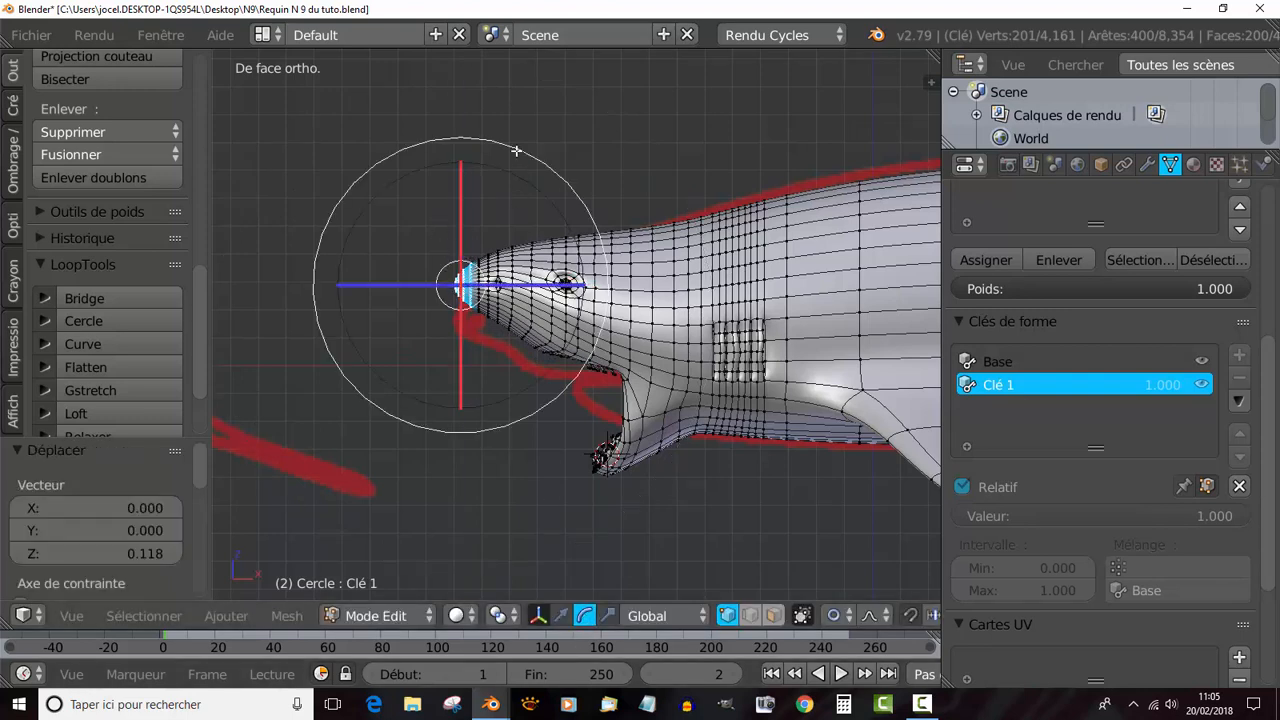
{"action": "left_click_drag", "start_coordinate": [516, 150], "coordinate": [516, 151]}
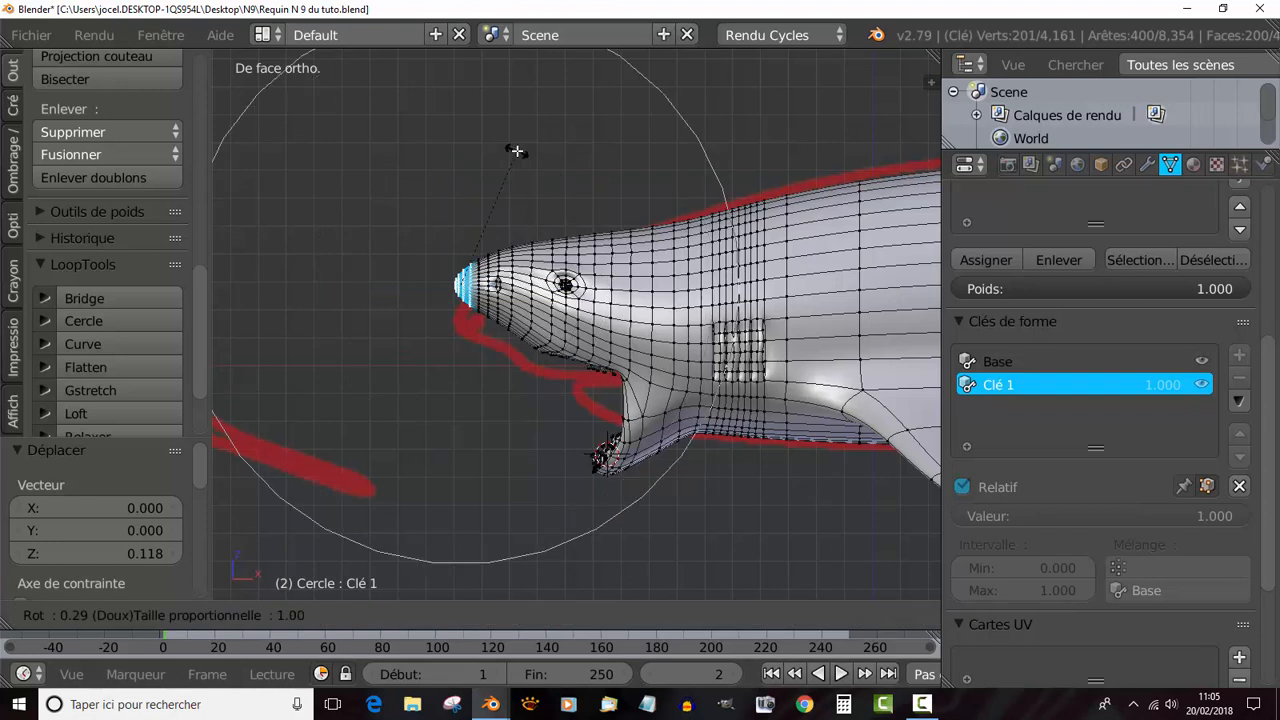
{"action": "scroll", "coordinate": [516, 151], "scroll_direction": "up", "scroll_amount": 2}
{"action": "left_click_drag", "start_coordinate": [516, 151], "coordinate": [542, 154]}
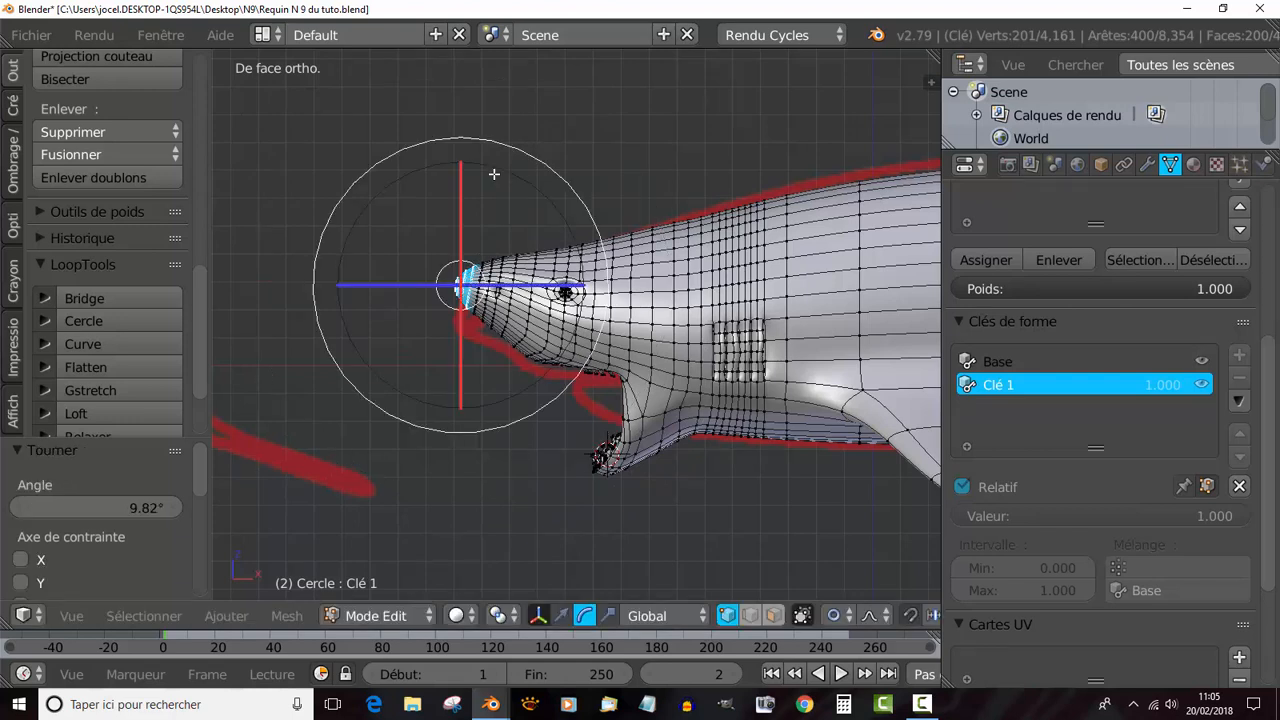
{"action": "left_click", "coordinate": [561, 616]}
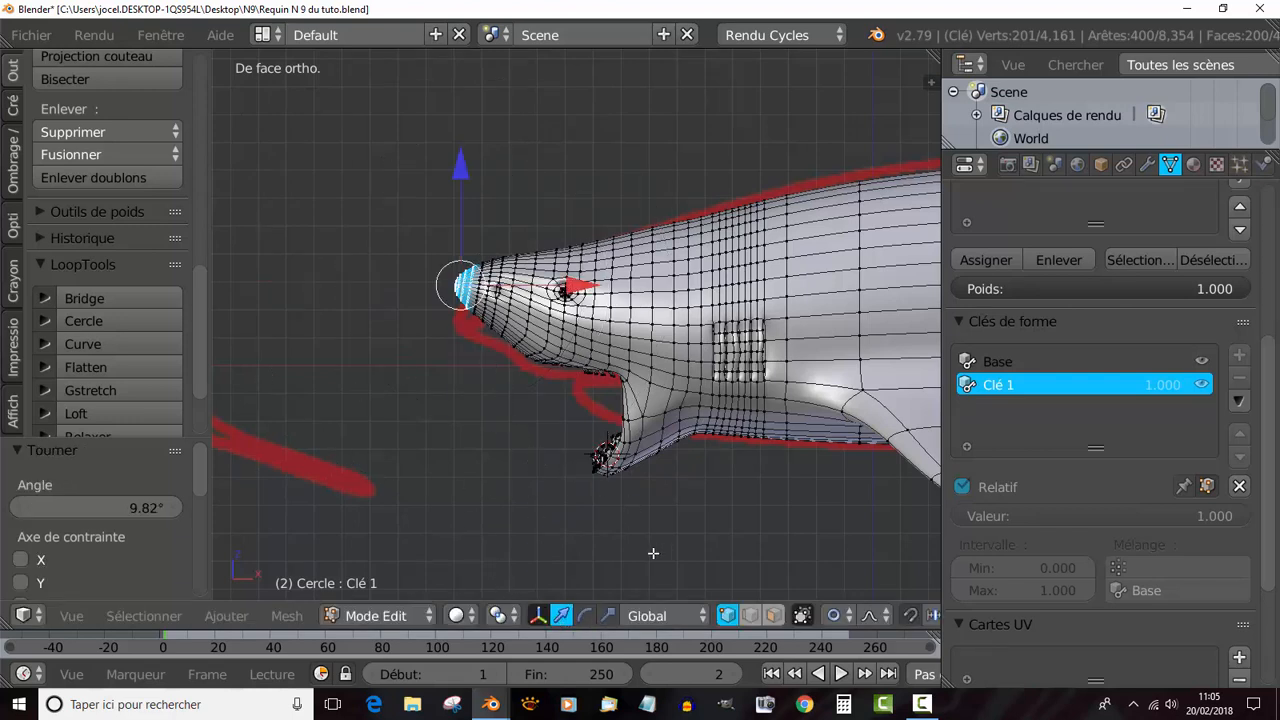
Check the raised snout in Object Mode by lowering Clé 1 to its minimum and restoring it to 1.000, viewing the head from several angles.
{"action": "key", "text": "Tab"}
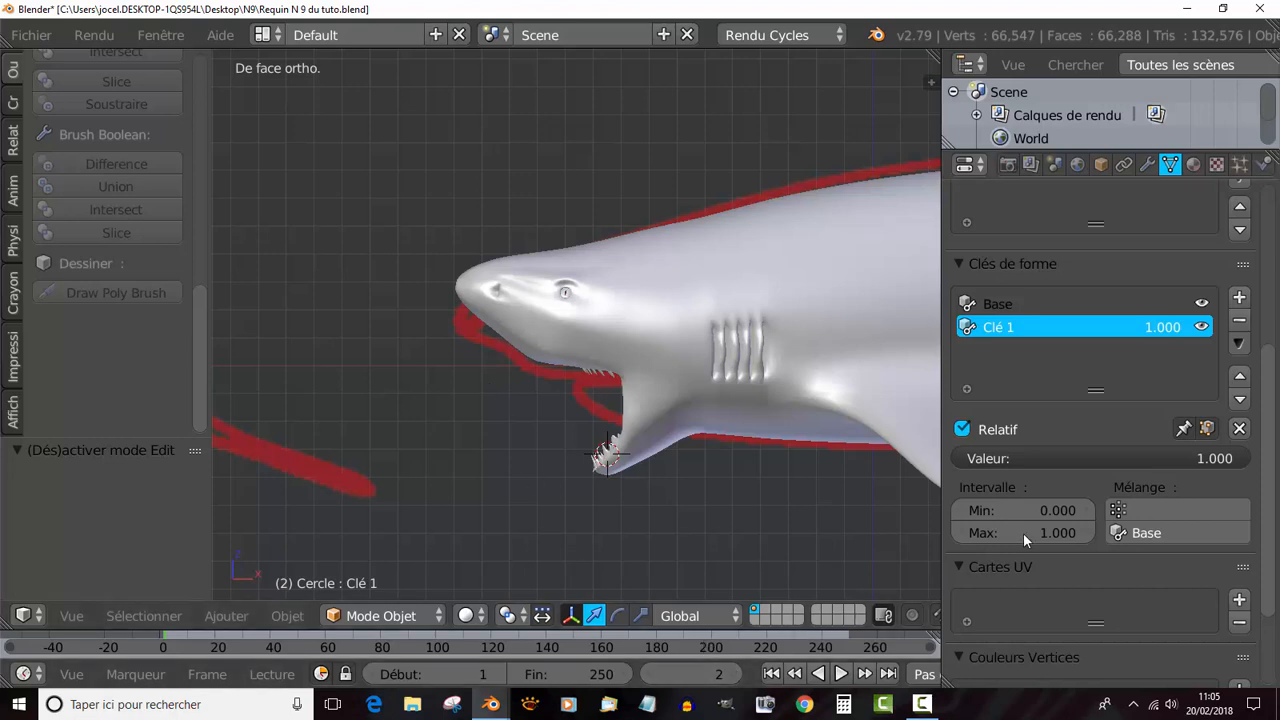
{"action": "left_click_drag", "start_coordinate": [1201, 459], "coordinate": [933, 458]}
{"action": "middle_click_drag", "start_coordinate": [900, 460], "coordinate": [825, 465]}
{"action": "left_click_drag", "start_coordinate": [978, 459], "coordinate": [1250, 459]}
{"action": "middle_click_drag", "start_coordinate": [804, 457], "coordinate": [732, 502]}
{"action": "key", "text": "Tab"}
{"action": "key", "text": "Tab"}
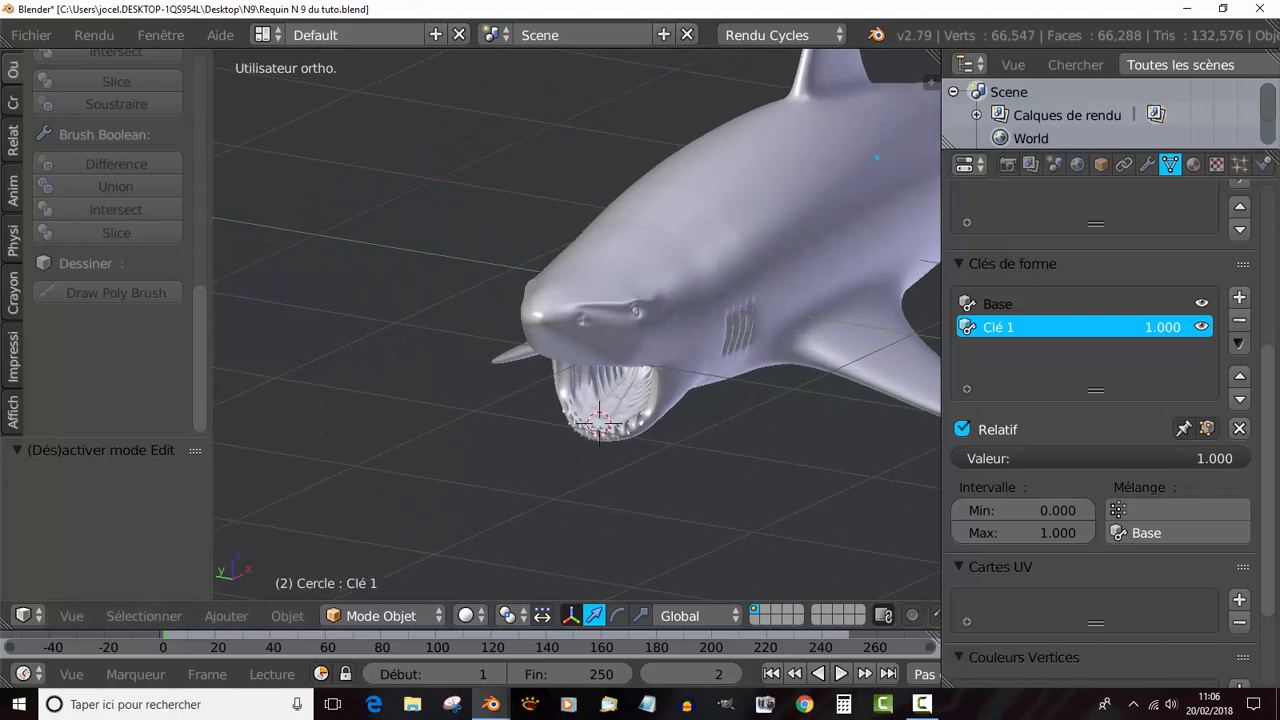
{"action": "mouse_move", "coordinate": [1240, 458]}
{"action": "left_mouse_down"}
{"action": "mouse_move", "coordinate": [969, 458]}
{"action": "mouse_move", "coordinate": [1246, 462]}
{"action": "left_mouse_up"}
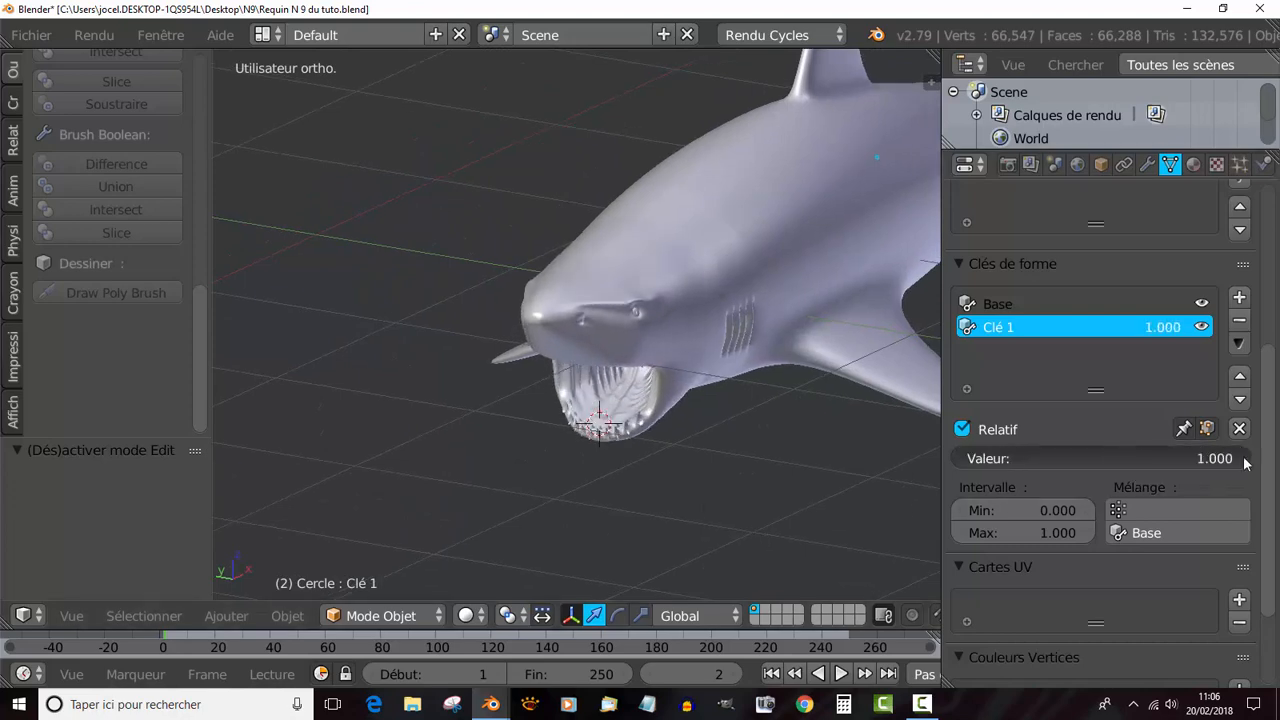
{"action": "middle_click_drag", "start_coordinate": [695, 495], "coordinate": [737, 492]}
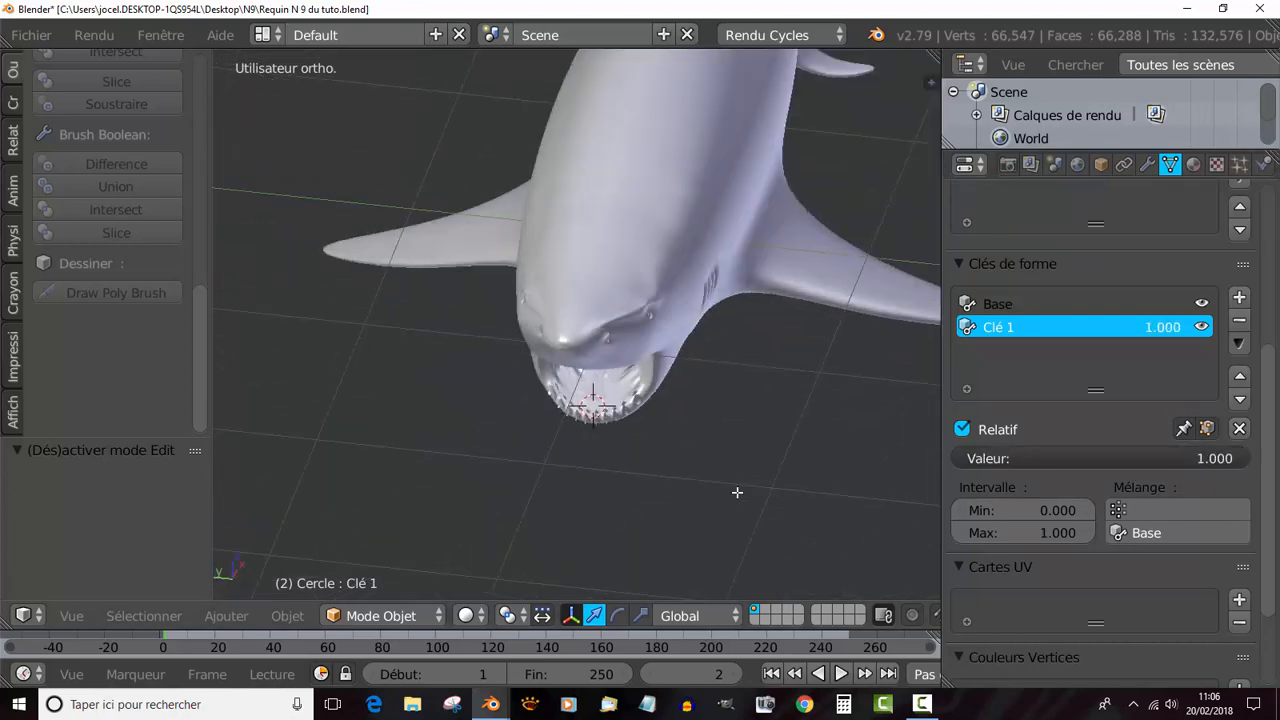
Widen the snout tip in the top orthographic view by scaling it about 1.73 along Y with proportional editing in Edit Mode.
{"action": "key", "text": "Tab"}
{"action": "scroll", "coordinate": [709, 471], "scroll_direction": "up", "scroll_amount": 3}
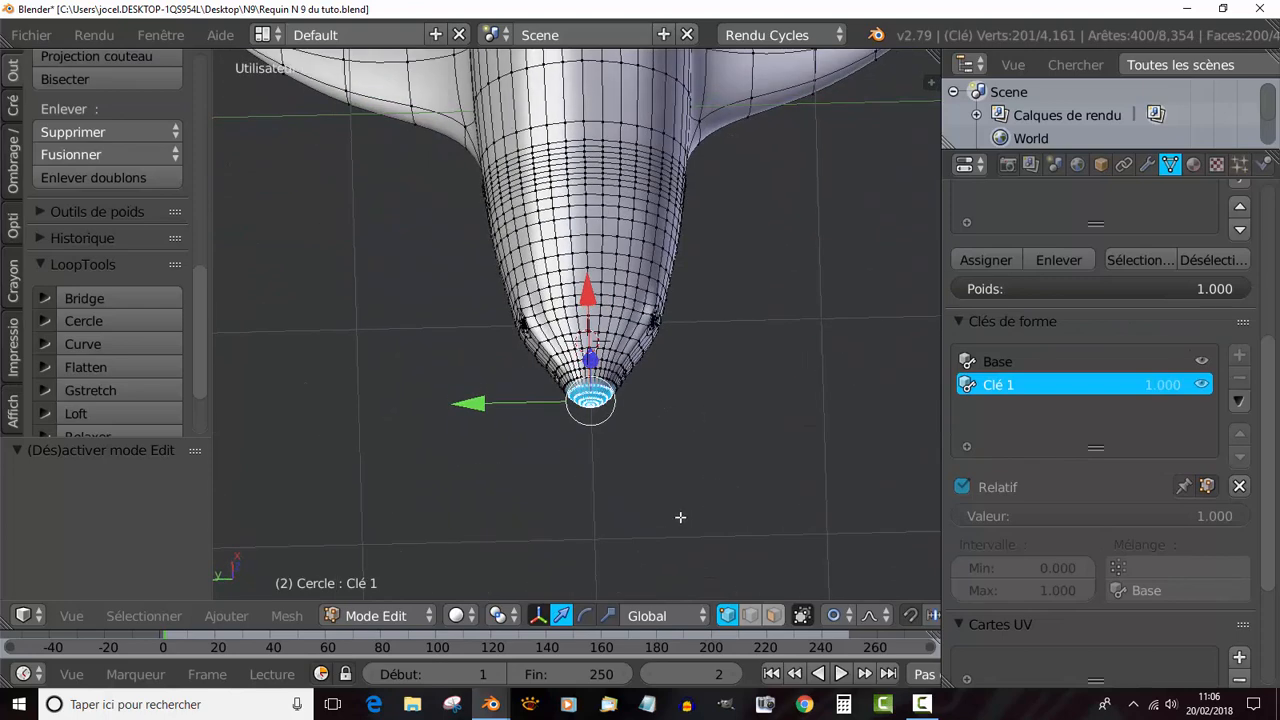
{"action": "key", "text": "KP_7"}
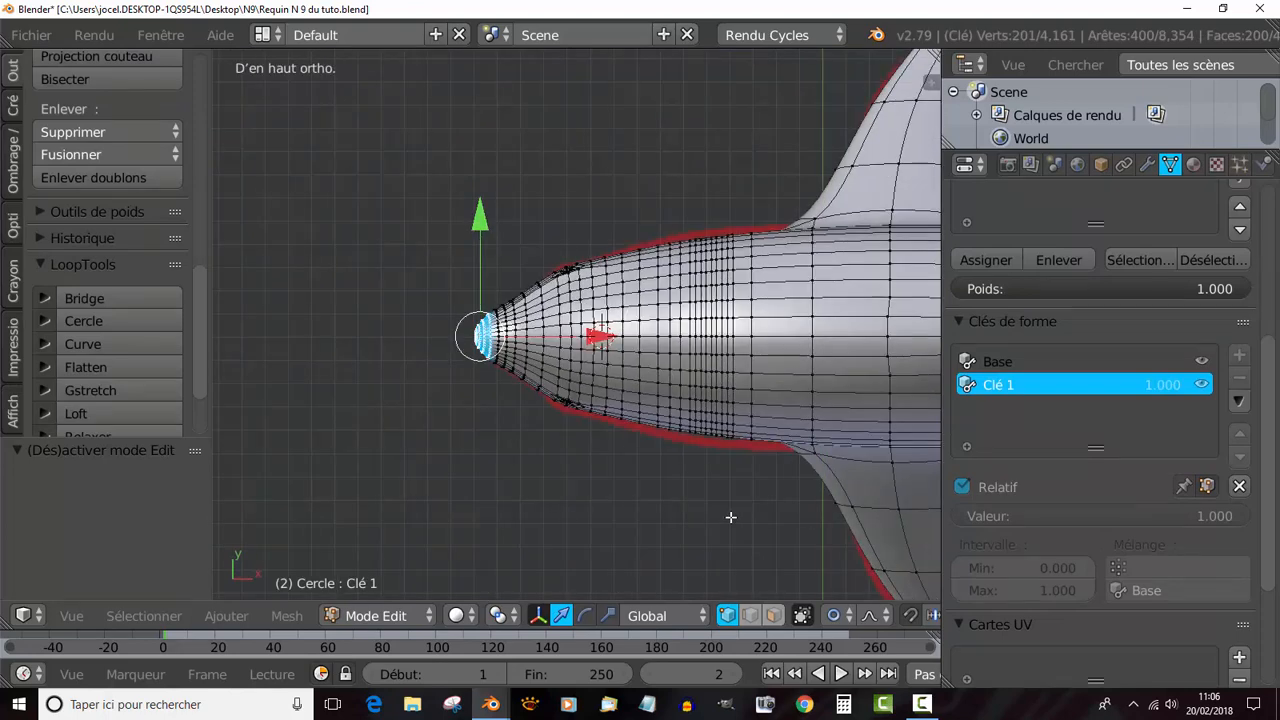
{"action": "middle_click_drag", "start_coordinate": [492, 502], "coordinate": [564, 512], "text": "shift"}
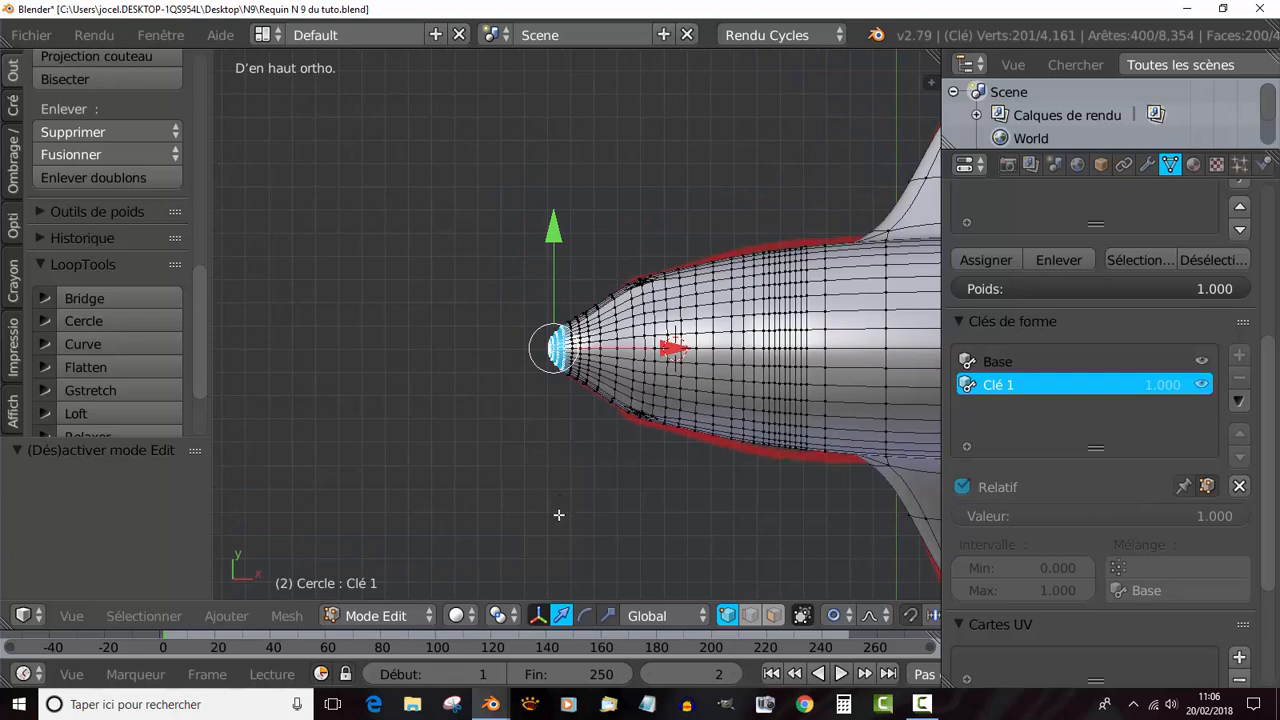
{"action": "left_click", "coordinate": [608, 615]}
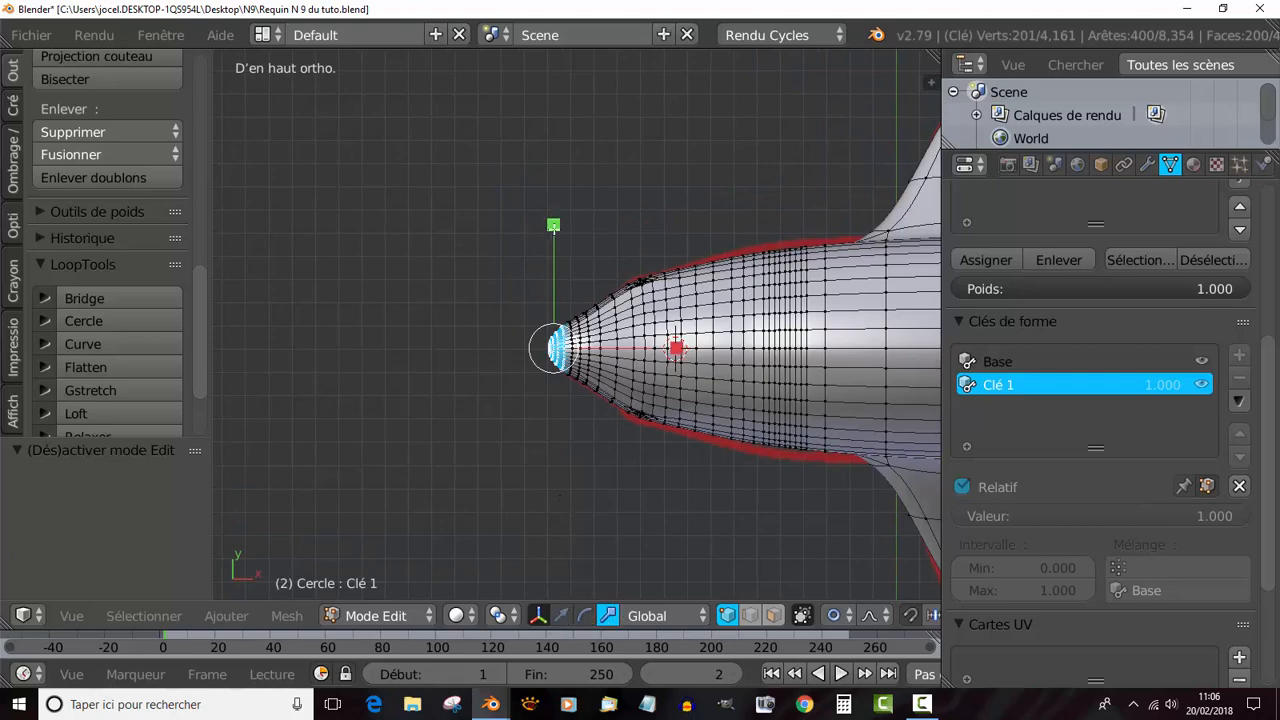
{"action": "left_click_drag", "start_coordinate": [554, 226], "coordinate": [574, 140]}
{"action": "scroll", "coordinate": [562, 217], "scroll_direction": "up", "scroll_amount": 8}
{"action": "scroll", "coordinate": [569, 178], "scroll_direction": "down", "scroll_amount": 1}
{"action": "middle_click_drag", "start_coordinate": [525, 404], "coordinate": [657, 266]}
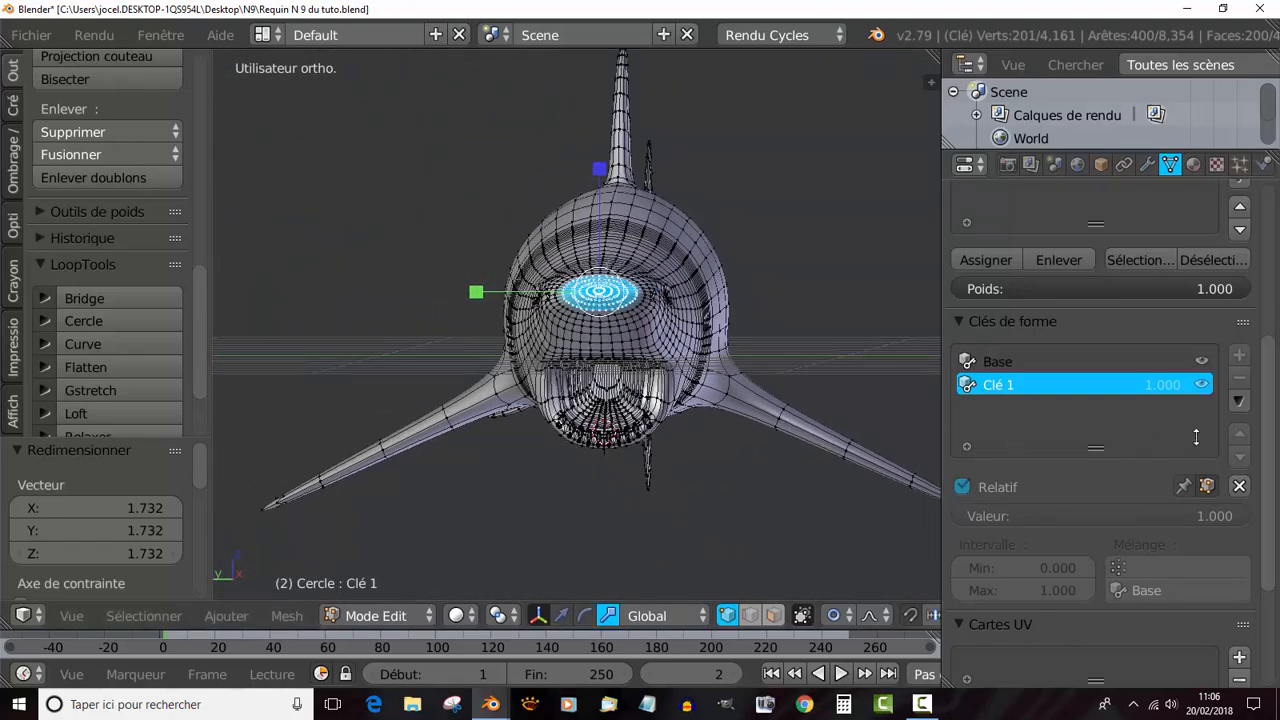
Preview the widened snout in Object Mode by moving Clé 1 between 0.000 and 1.000, and leave it at 0.000.
{"action": "key", "text": "Tab"}
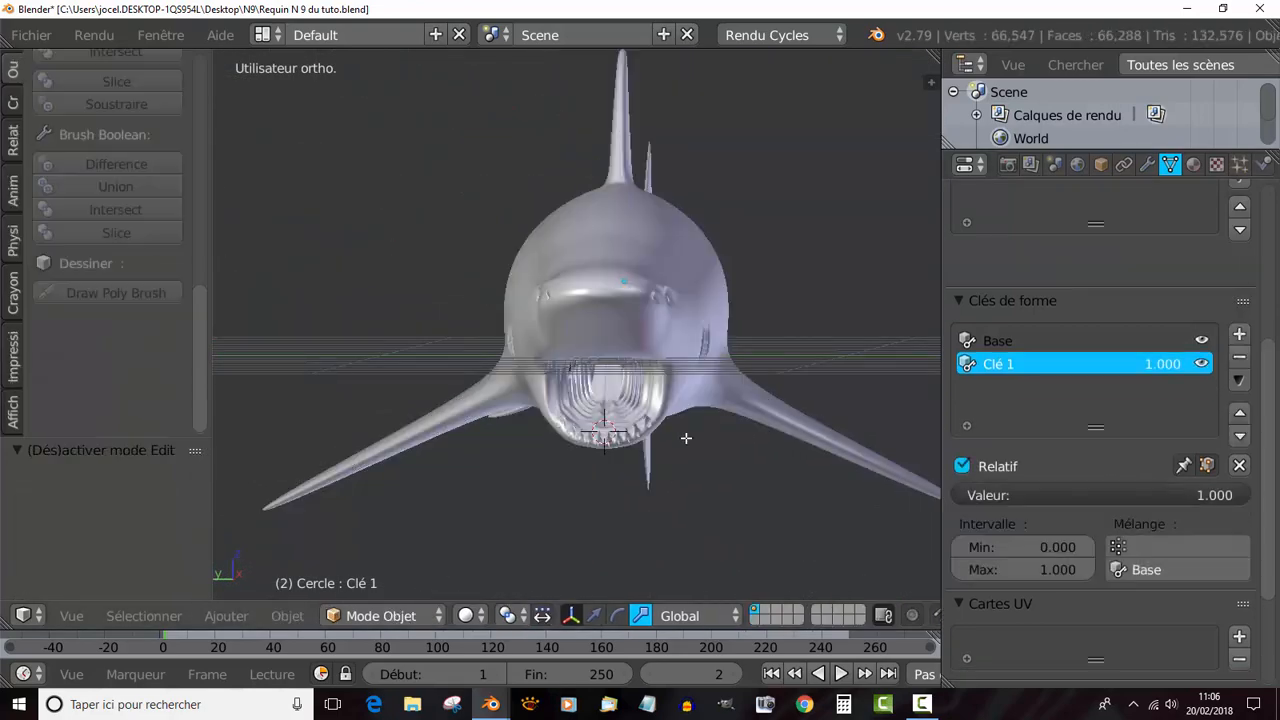
{"action": "left_click_drag", "start_coordinate": [1105, 458], "coordinate": [809, 458]}
{"action": "left_click_drag", "start_coordinate": [1000, 458], "coordinate": [1248, 458]}
{"action": "middle_click_drag", "start_coordinate": [735, 470], "coordinate": [789, 475]}
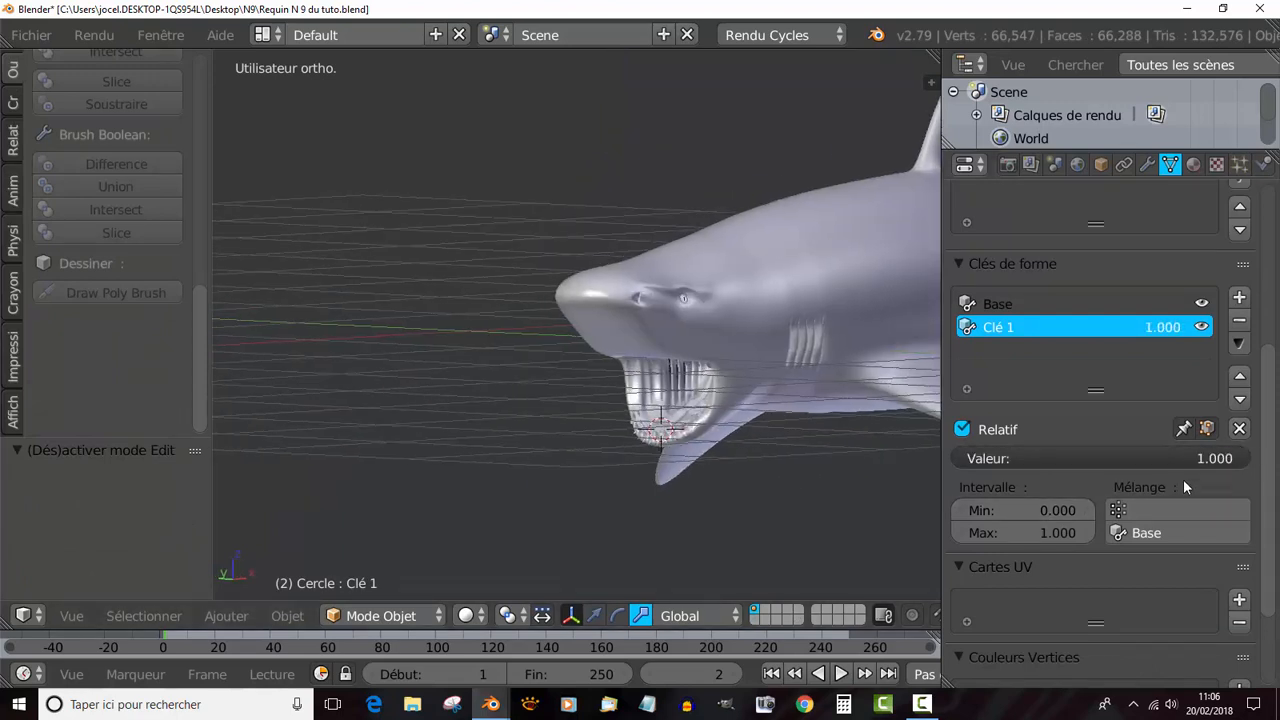
{"action": "left_click_drag", "start_coordinate": [1183, 458], "coordinate": [945, 458]}
{"action": "key", "text": "Tab"}
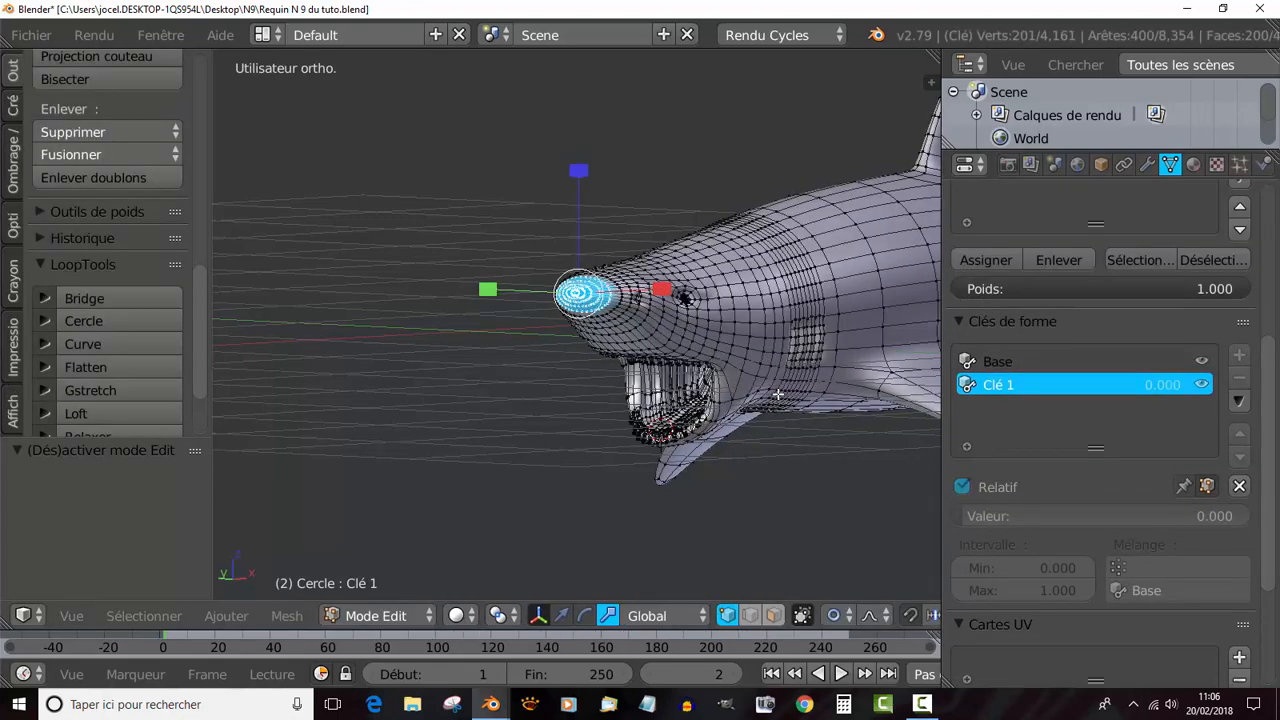
{"action": "key", "text": "ctrl+z"}
{"action": "key", "text": "Tab"}
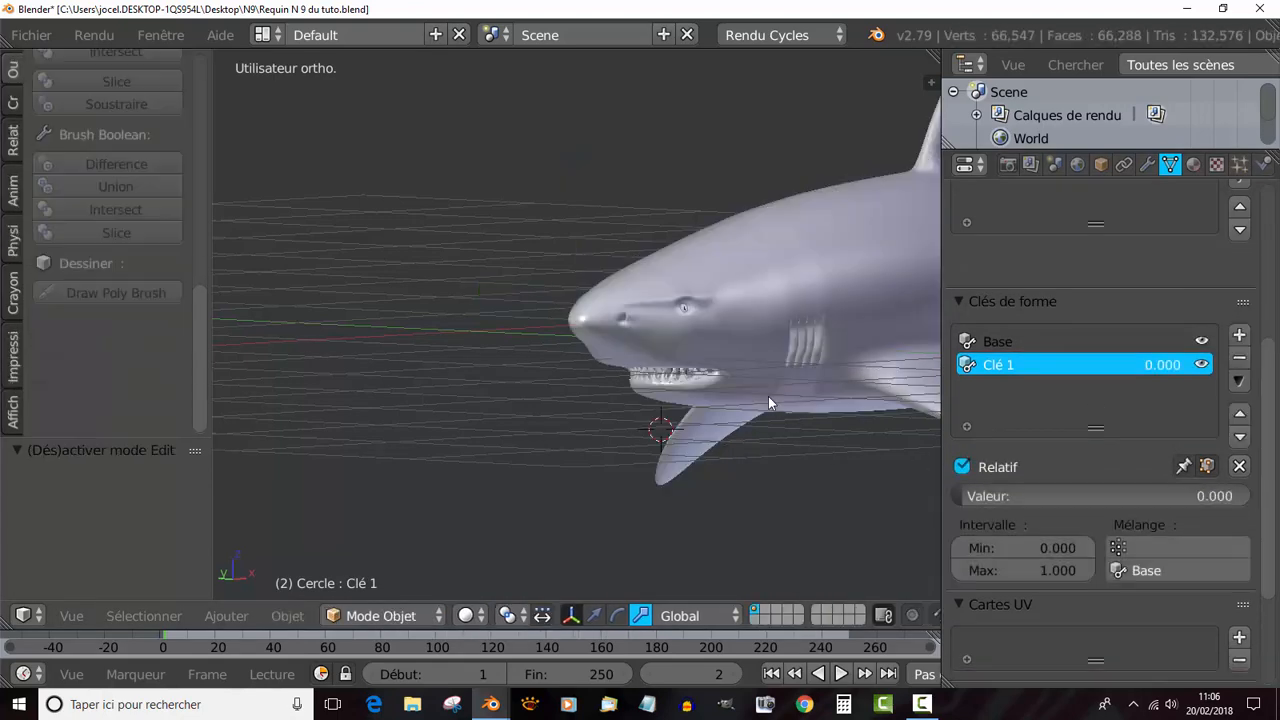
{"action": "left_click_drag", "start_coordinate": [980, 458], "coordinate": [950, 458]}
{"action": "middle_click_drag", "start_coordinate": [889, 439], "coordinate": [578, 395]}
Switch to face selection in Edit Mode and select the four middle faces of the front gill flap.
{"action": "key", "text": "Tab"}
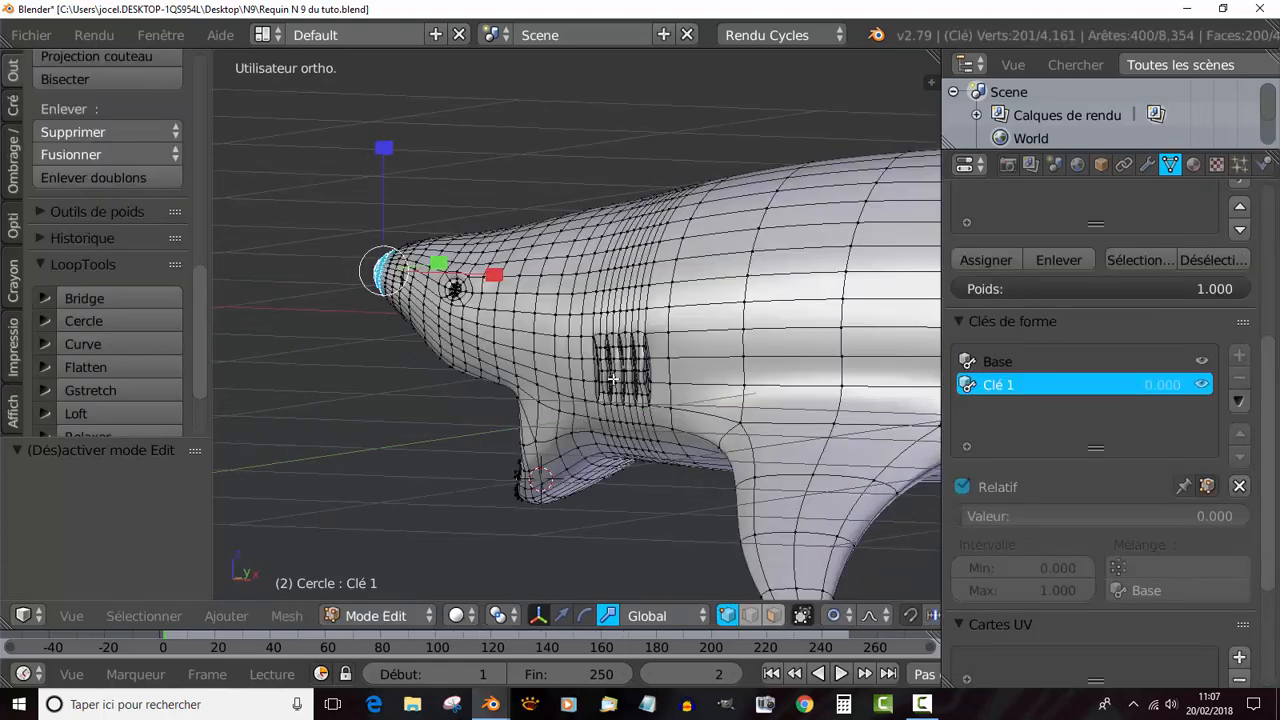
{"action": "scroll", "coordinate": [640, 392], "scroll_direction": "up", "scroll_amount": 4}
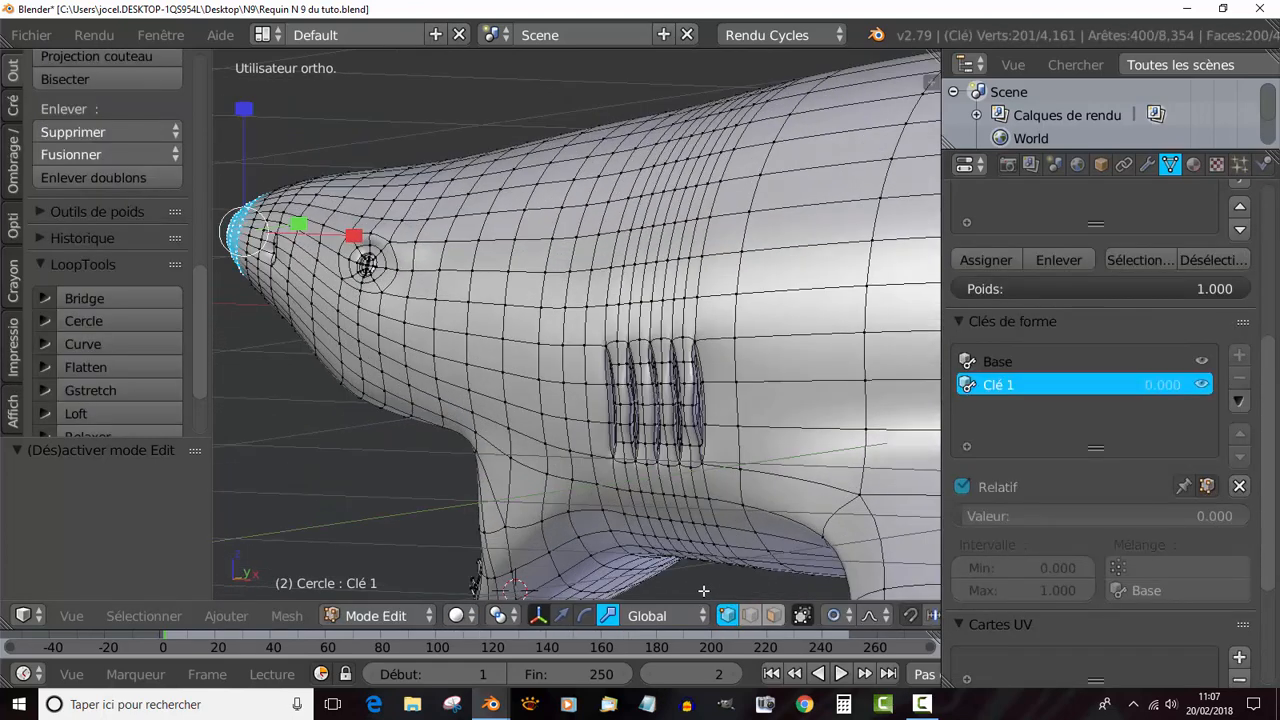
{"action": "left_click", "coordinate": [774, 615]}
{"action": "middle_click_drag", "start_coordinate": [638, 414], "coordinate": [749, 403]}
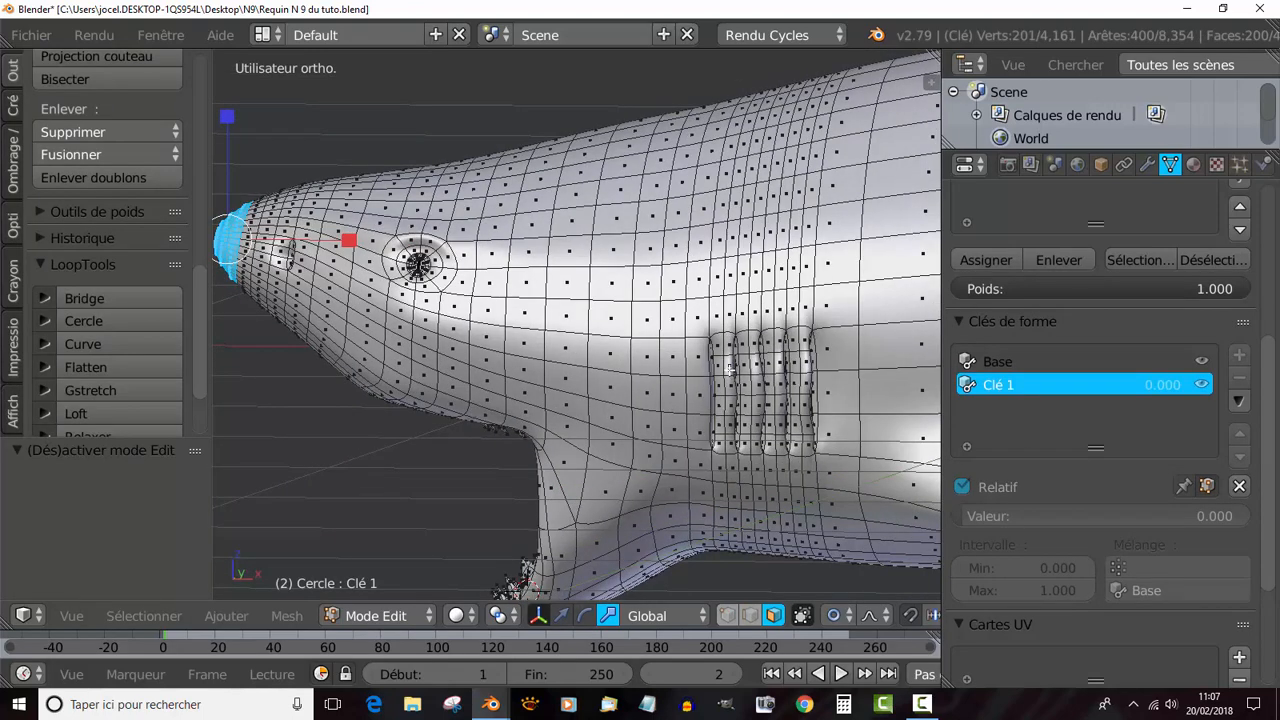
{"action": "right_click", "coordinate": [732, 378]}
{"action": "right_click", "coordinate": [732, 400], "text": "shift"}
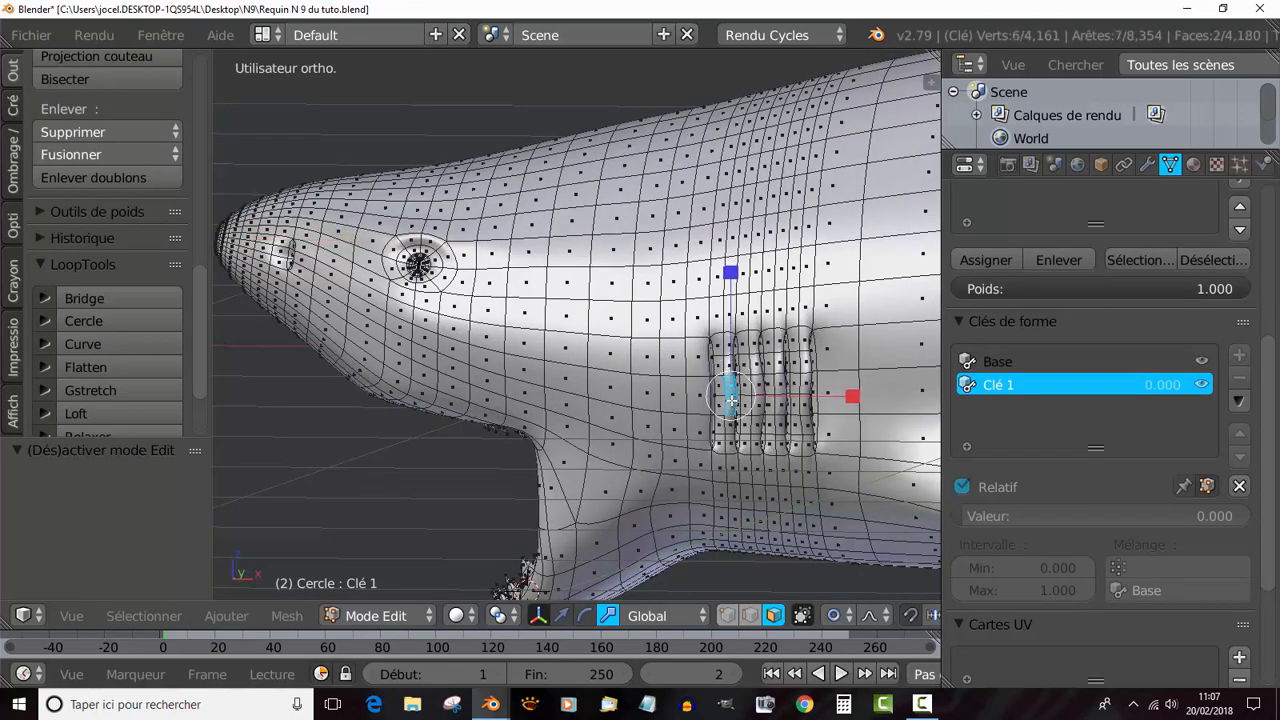
{"action": "right_click", "coordinate": [721, 404], "text": "shift"}
{"action": "right_click", "coordinate": [721, 386], "text": "shift"}
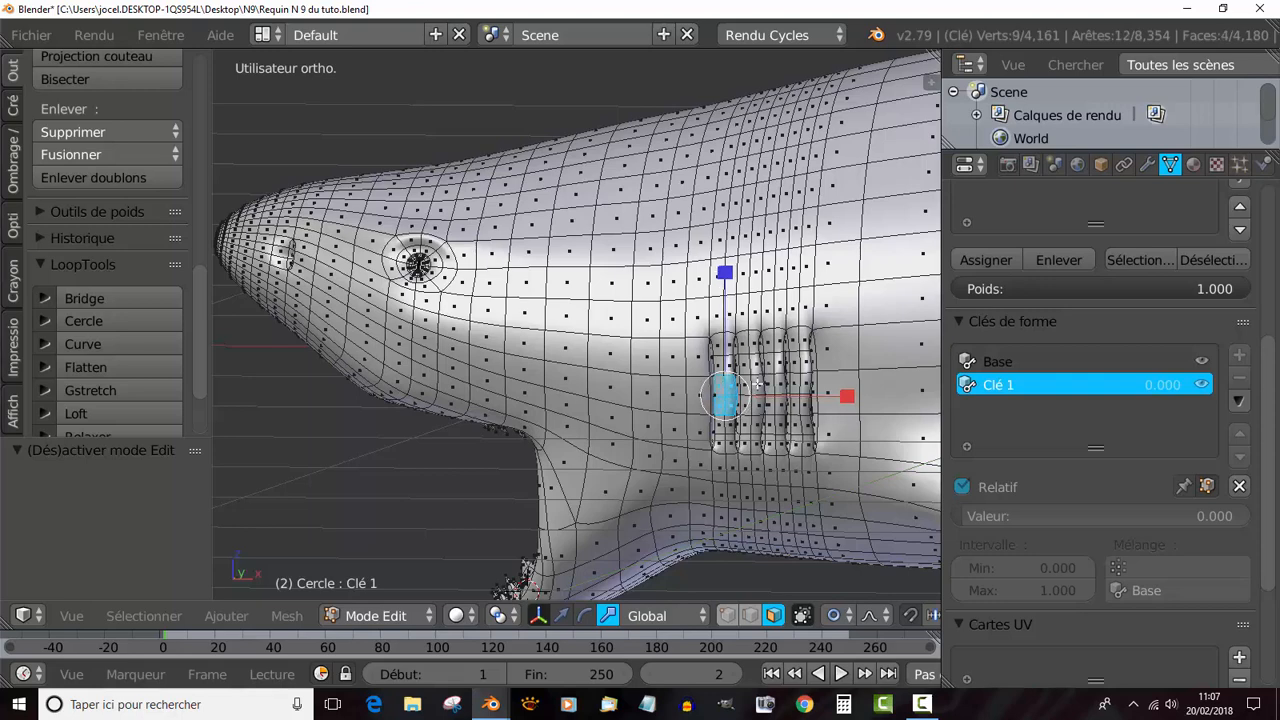
Return to Object Mode and rename the shape key Clé 1 as gueule.
{"action": "key", "text": "Tab"}
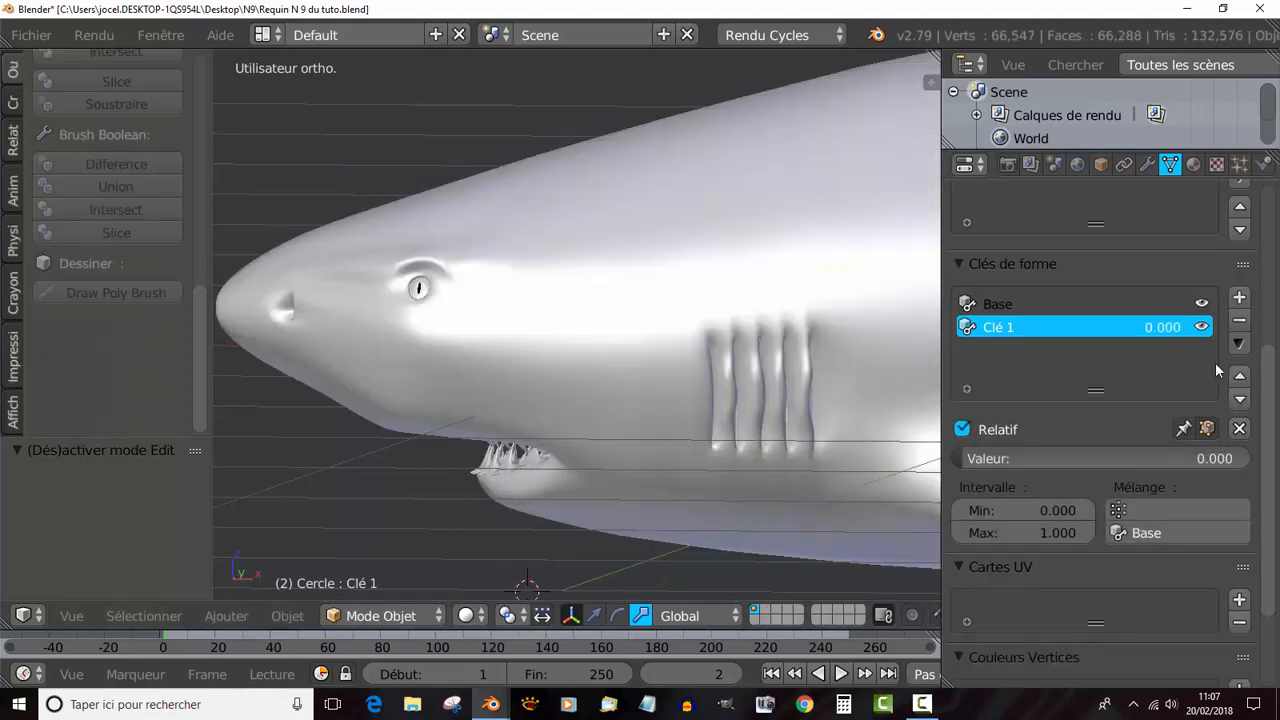
{"action": "scroll", "coordinate": [669, 417], "scroll_direction": "down", "scroll_amount": 2}
{"action": "scroll", "coordinate": [709, 417], "scroll_direction": "up", "scroll_amount": 2}
{"action": "double_click", "coordinate": [997, 329]}
{"action": "type", "text": "G"}
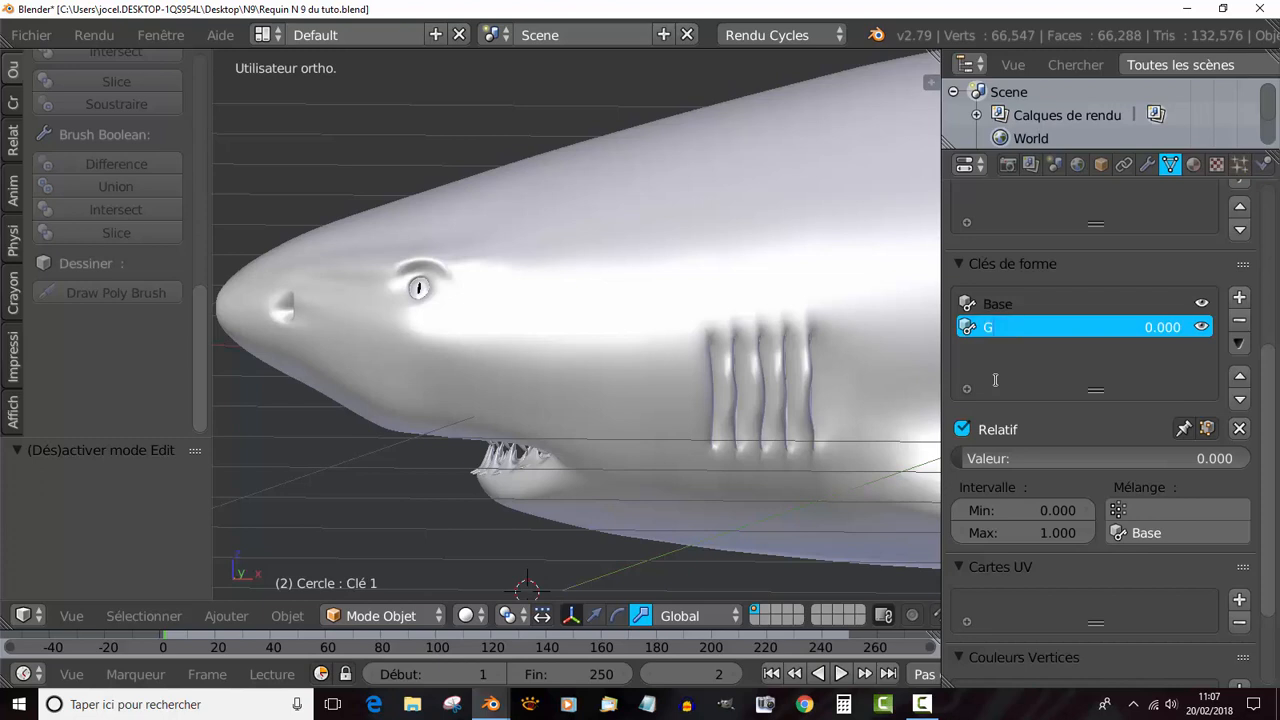
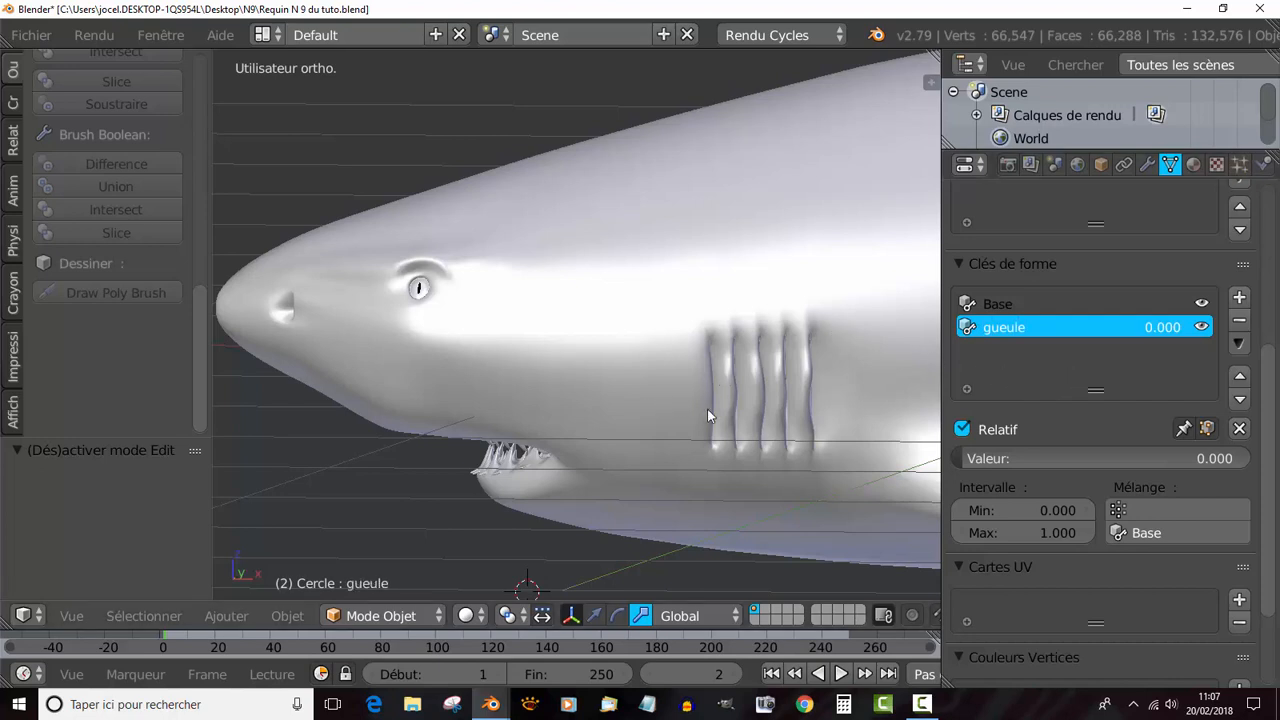
Add a new shape key and name it branchies.
{"action": "left_click", "coordinate": [1240, 300]}
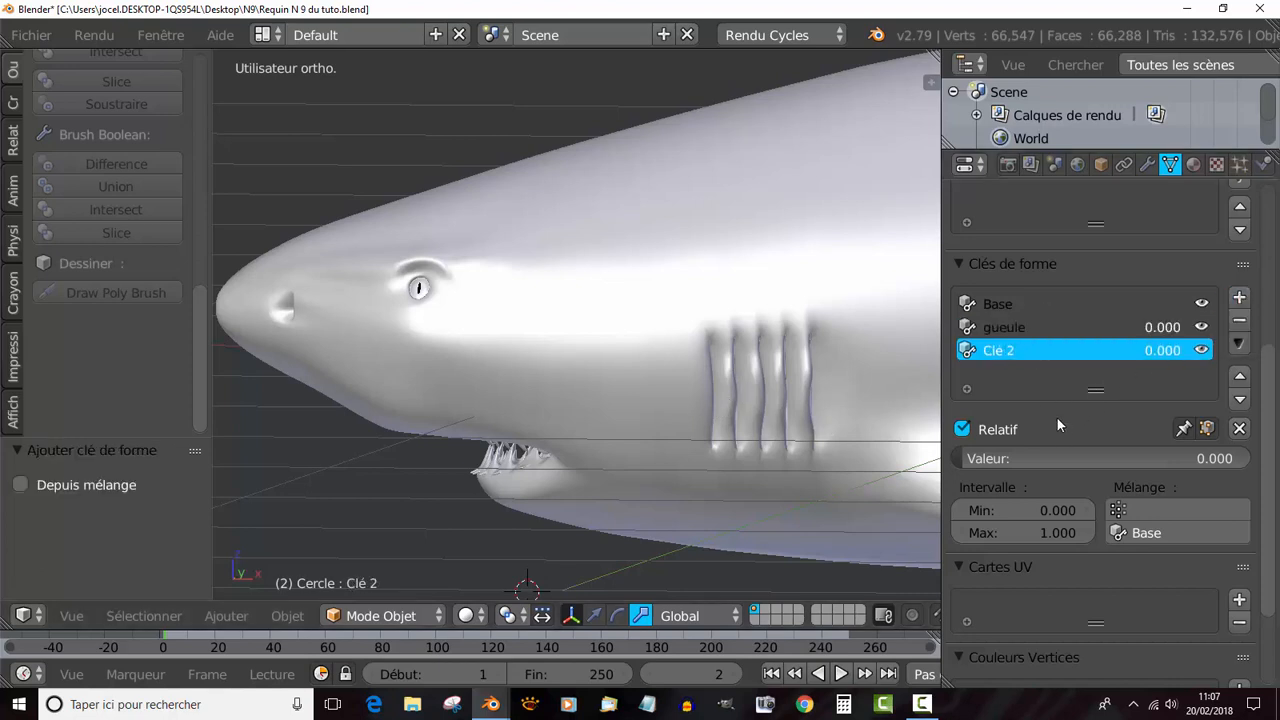
{"action": "double_click", "coordinate": [992, 351]}
{"action": "type", "text": "branchies"}
{"action": "key", "text": "Return"}
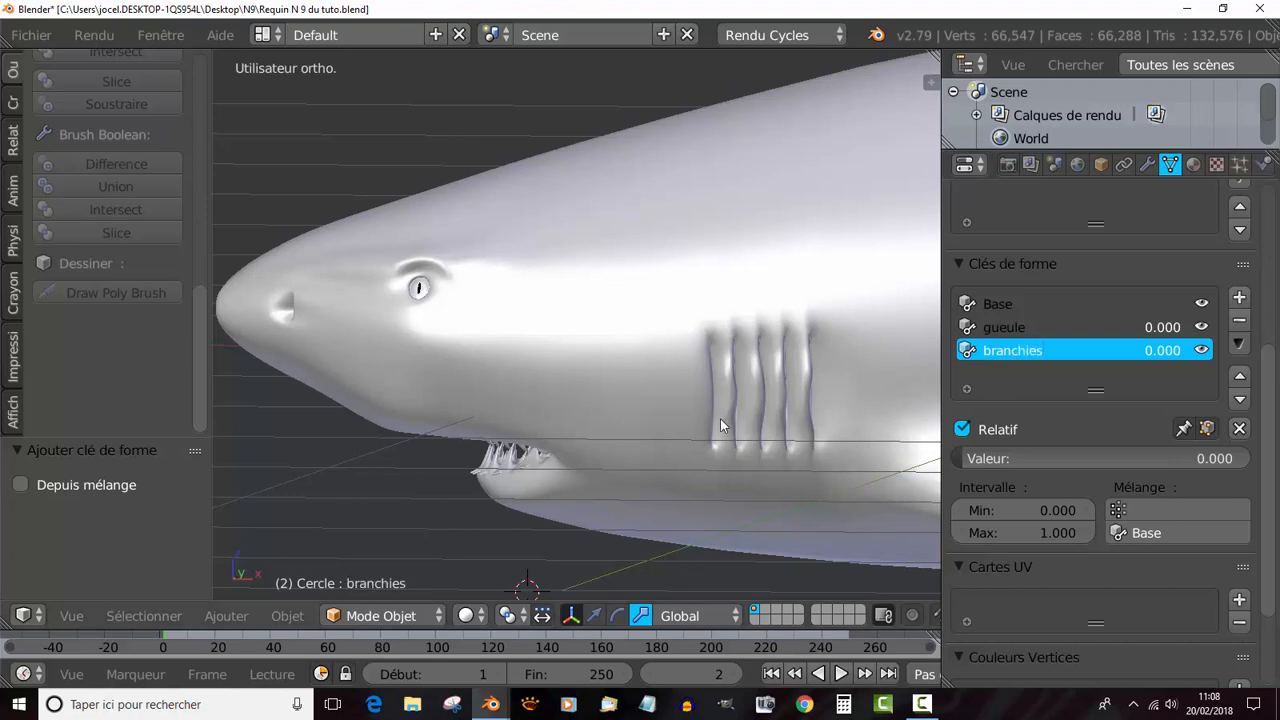
Add the four middle faces of each of the three remaining gill flaps to the selection in Edit Mode.
{"action": "key", "text": "Tab"}
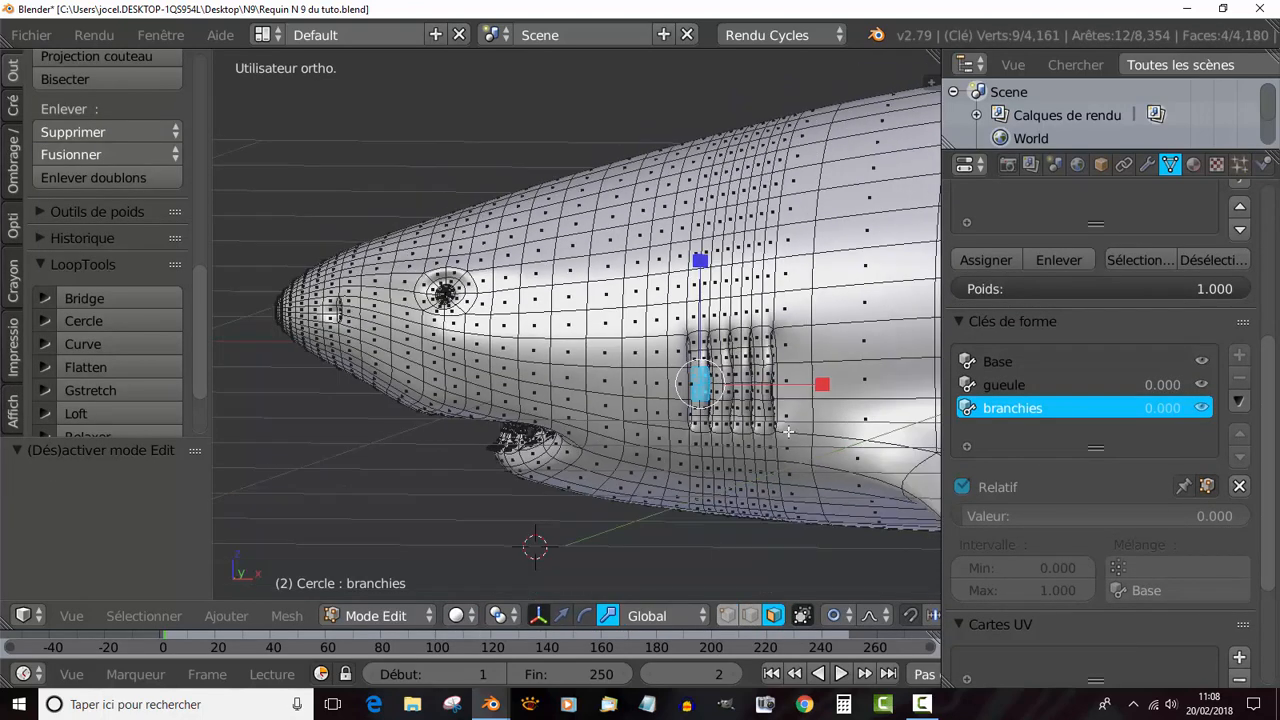
{"action": "scroll", "coordinate": [752, 461], "scroll_direction": "up", "scroll_amount": 2}
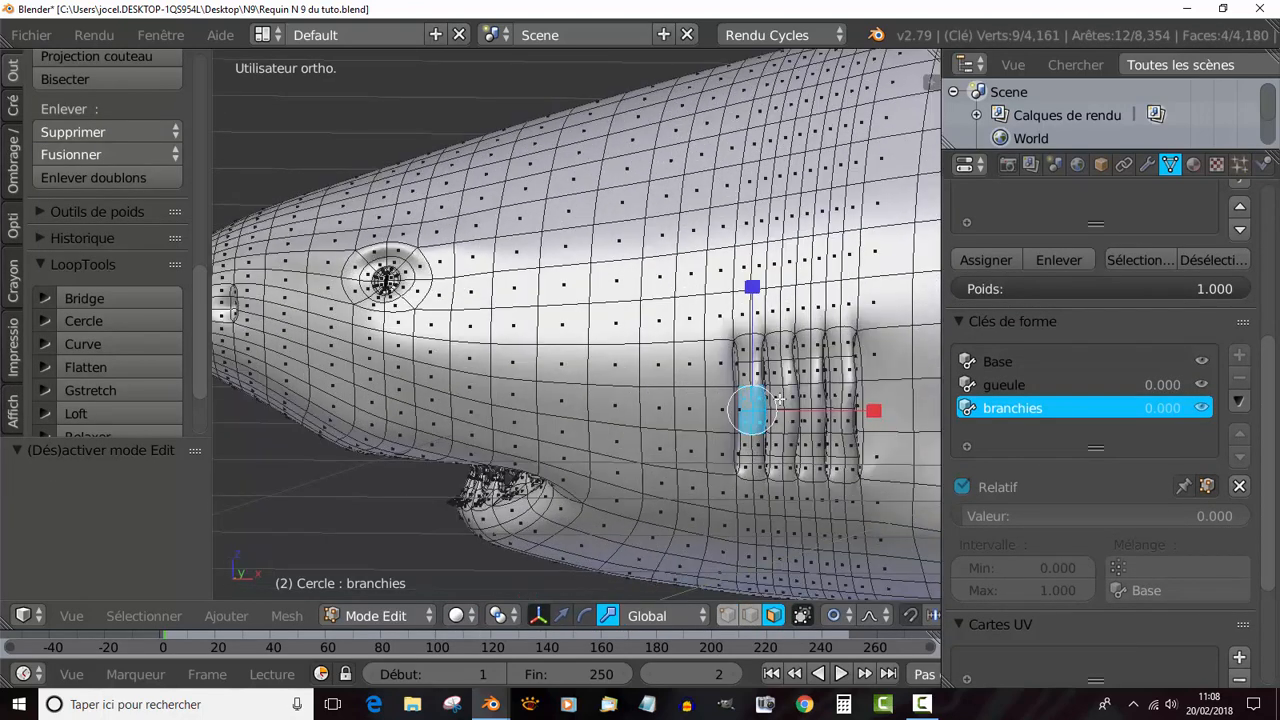
{"action": "right_click", "coordinate": [787, 399], "text": "shift"}
{"action": "right_click", "coordinate": [787, 412], "text": "shift"}
{"action": "right_click", "coordinate": [791, 424], "text": "shift"}
{"action": "right_click", "coordinate": [780, 427], "text": "shift"}
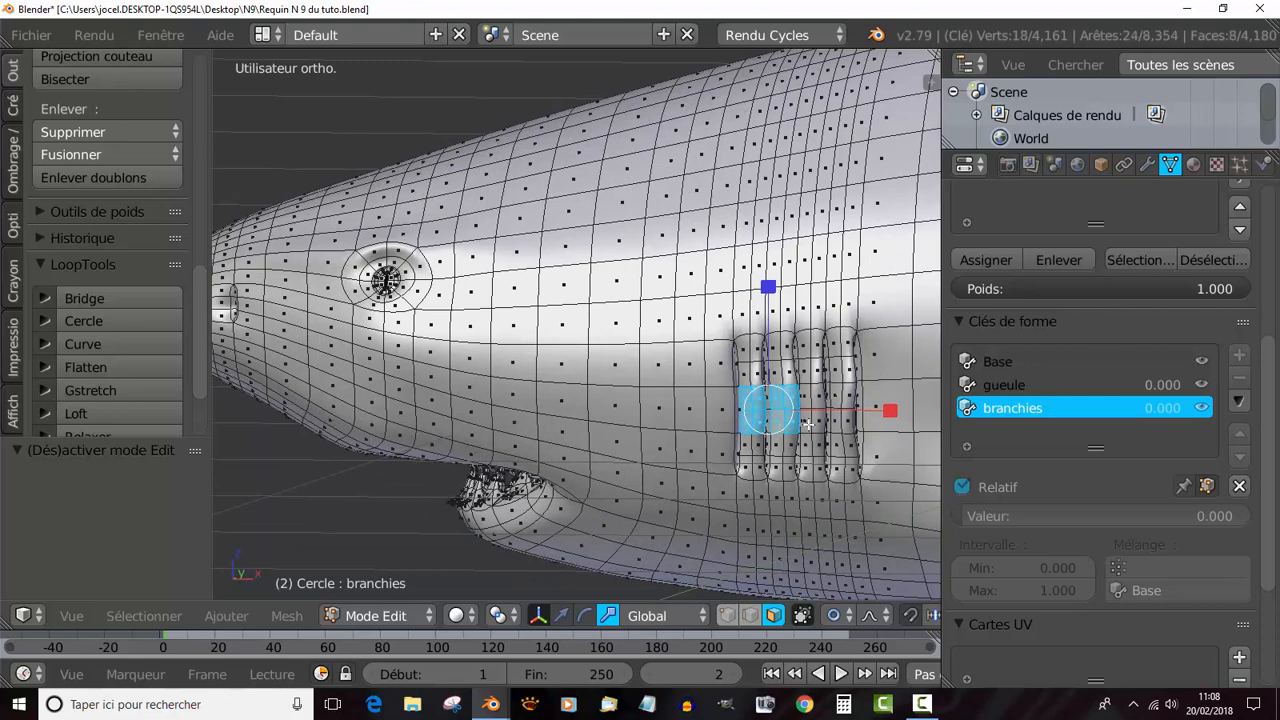
{"action": "right_click", "coordinate": [809, 425], "text": "shift"}
{"action": "right_click", "coordinate": [812, 407], "text": "shift"}
{"action": "right_click", "coordinate": [825, 421], "text": "shift"}
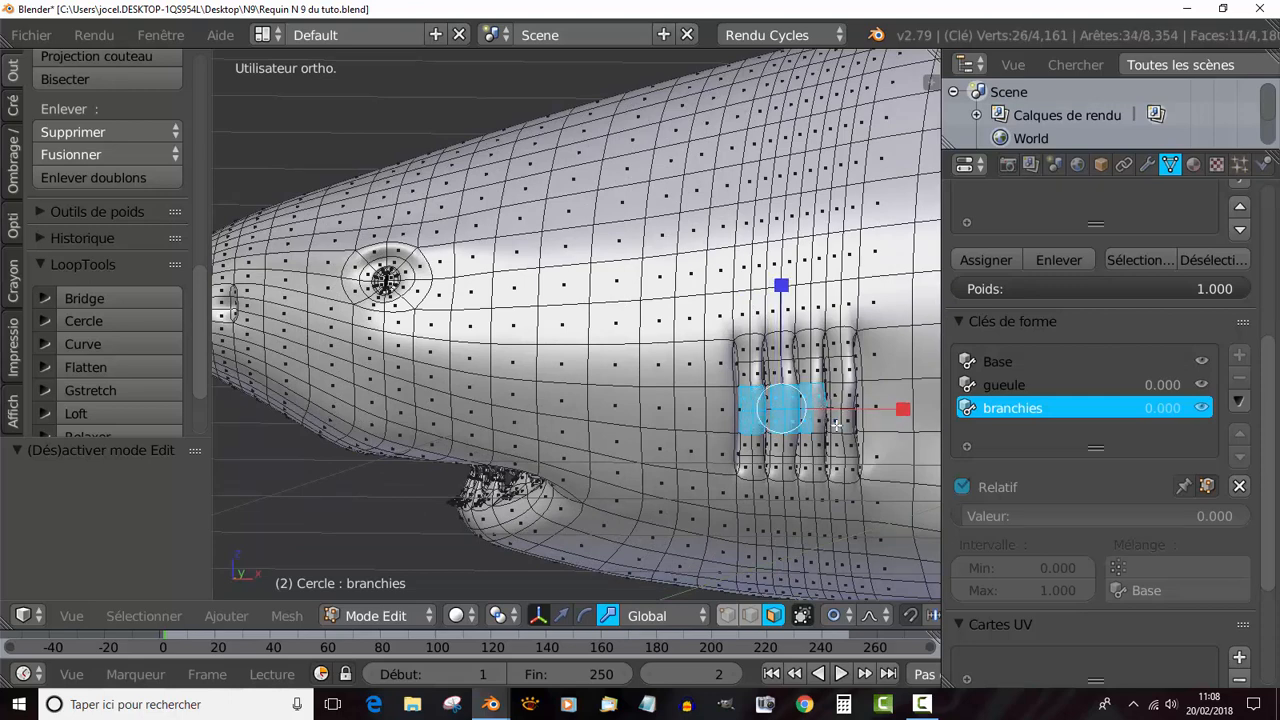
{"action": "right_click", "coordinate": [836, 425], "text": "shift"}
{"action": "right_click", "coordinate": [840, 415], "text": "shift"}
{"action": "right_click", "coordinate": [842, 396], "text": "shift"}
{"action": "right_click", "coordinate": [837, 405], "text": "shift"}
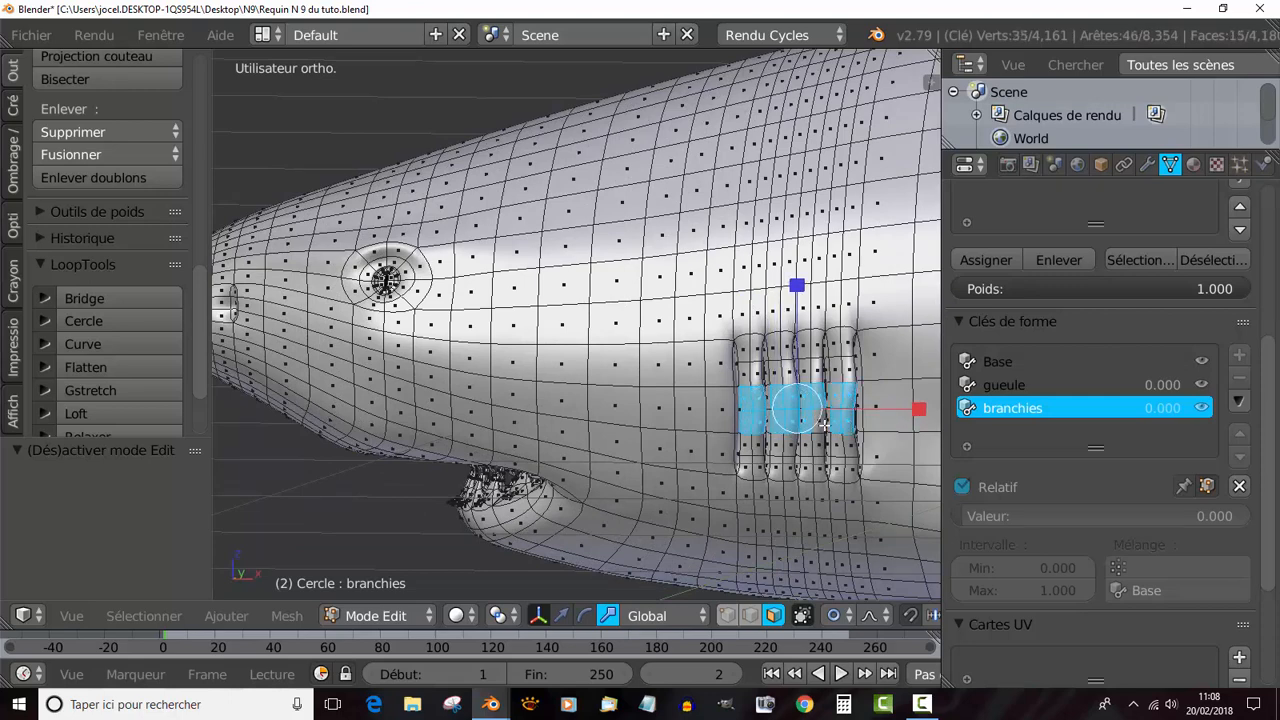
{"action": "right_click", "coordinate": [823, 425], "text": "shift"}
Add the four middle faces of each of the first two gill flaps on the shark's opposite side to the selection.
{"action": "middle_click_drag", "start_coordinate": [818, 477], "coordinate": [479, 493]}
{"action": "middle_click_drag", "start_coordinate": [479, 493], "coordinate": [570, 438], "text": "shift"}
{"action": "scroll", "coordinate": [629, 451], "scroll_direction": "up", "scroll_amount": 4}
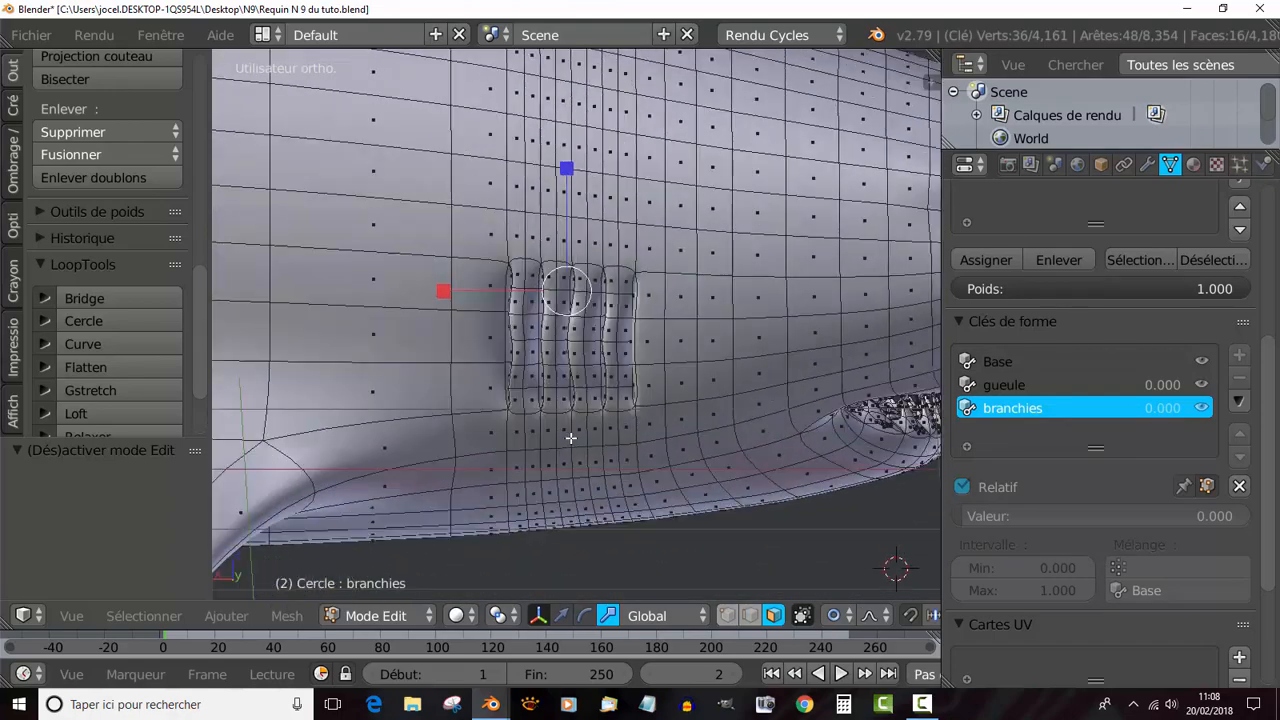
{"action": "scroll", "coordinate": [570, 438], "scroll_direction": "up", "scroll_amount": 2}
{"action": "right_click", "coordinate": [490, 325], "text": "shift"}
{"action": "right_click", "coordinate": [510, 334], "text": "shift"}
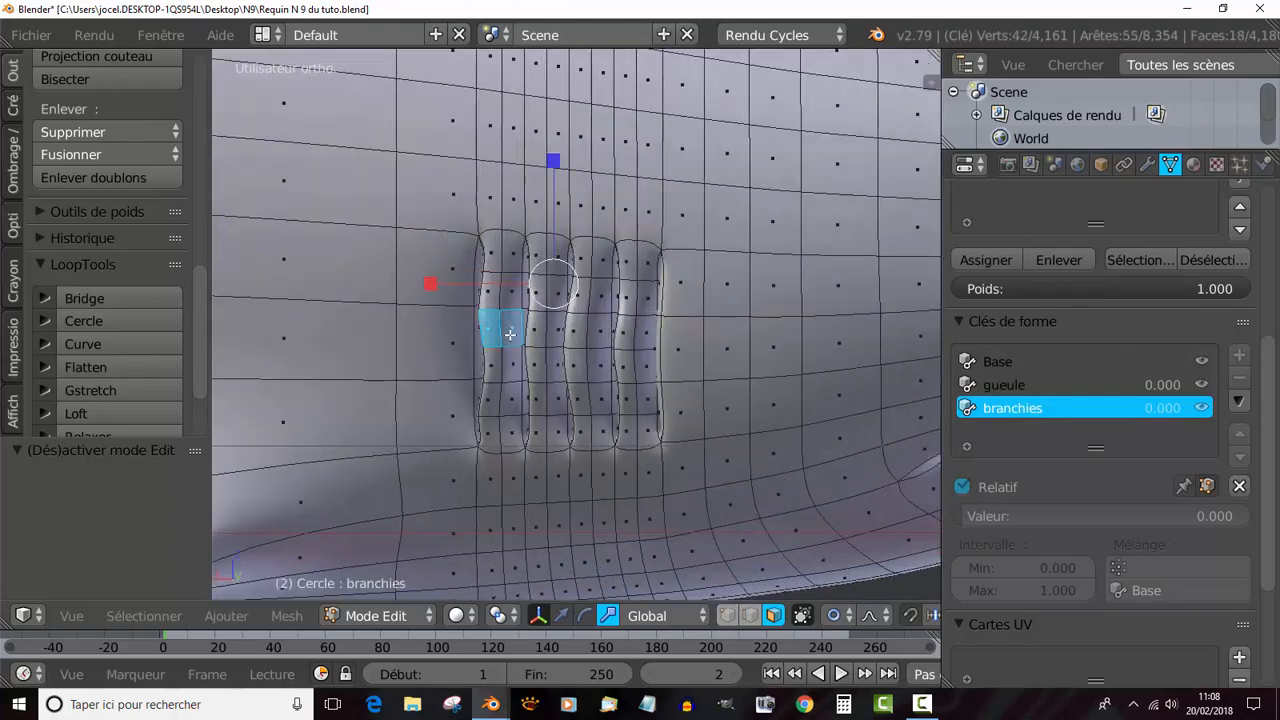
{"action": "right_click", "coordinate": [512, 365], "text": "shift"}
{"action": "right_click", "coordinate": [495, 365], "text": "shift"}
{"action": "right_click", "coordinate": [543, 370], "text": "shift"}
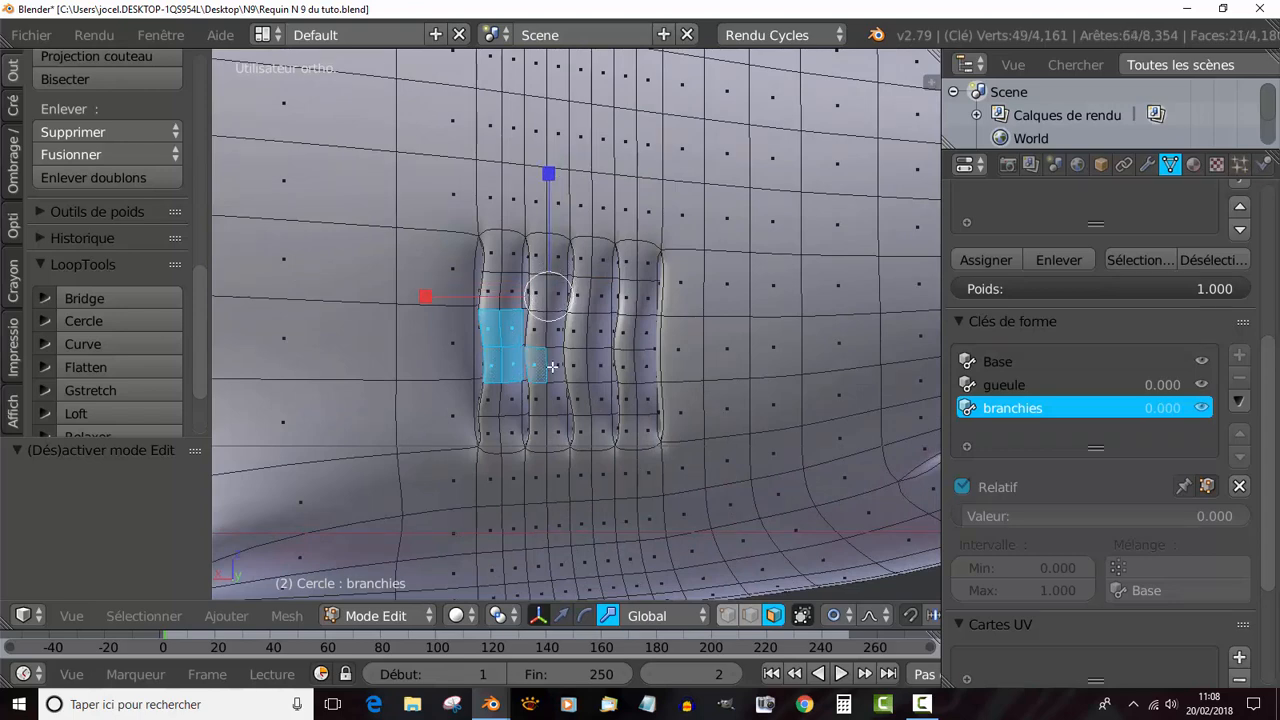
{"action": "right_click", "coordinate": [550, 362], "text": "shift"}
{"action": "right_click", "coordinate": [557, 342], "text": "shift"}
{"action": "right_click", "coordinate": [545, 325], "text": "shift"}
Add the four middle faces of each of the remaining two gill flaps on this side to the selection.
{"action": "right_click", "coordinate": [585, 330], "text": "shift"}
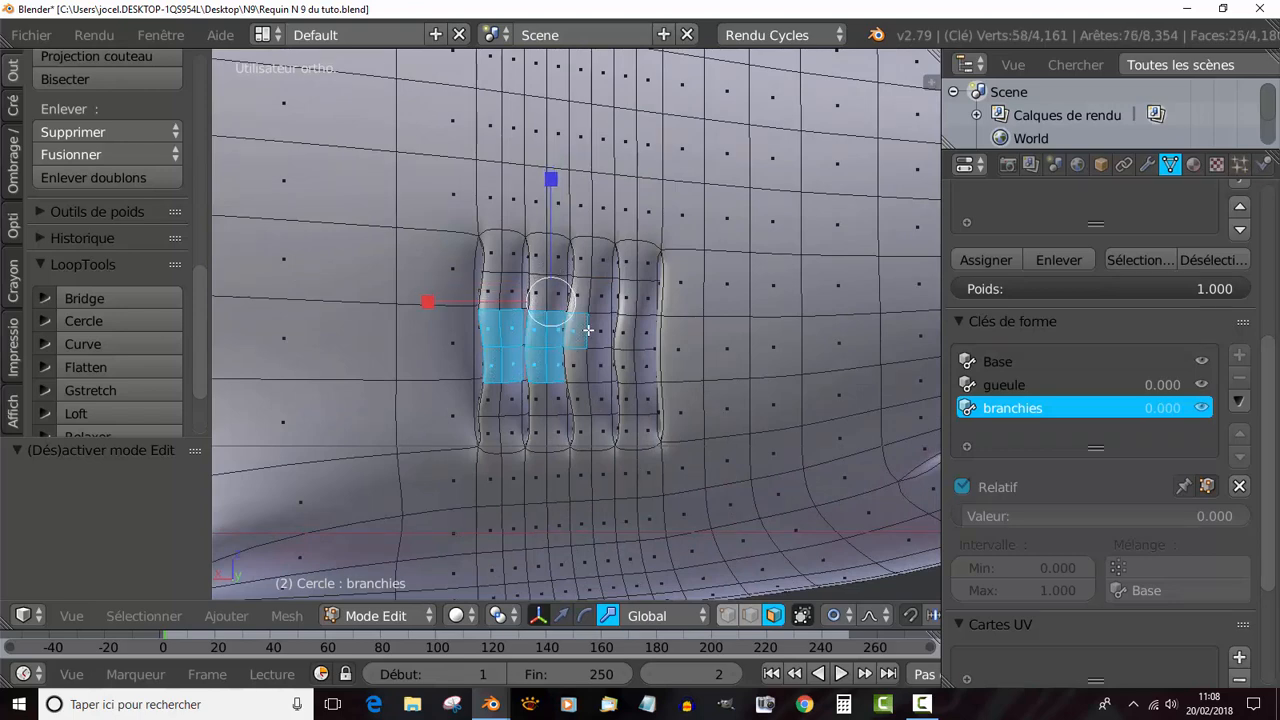
{"action": "right_click", "coordinate": [600, 330], "text": "shift"}
{"action": "right_click", "coordinate": [600, 365], "text": "shift"}
{"action": "right_click", "coordinate": [578, 365], "text": "shift"}
{"action": "right_click", "coordinate": [625, 330], "text": "shift"}
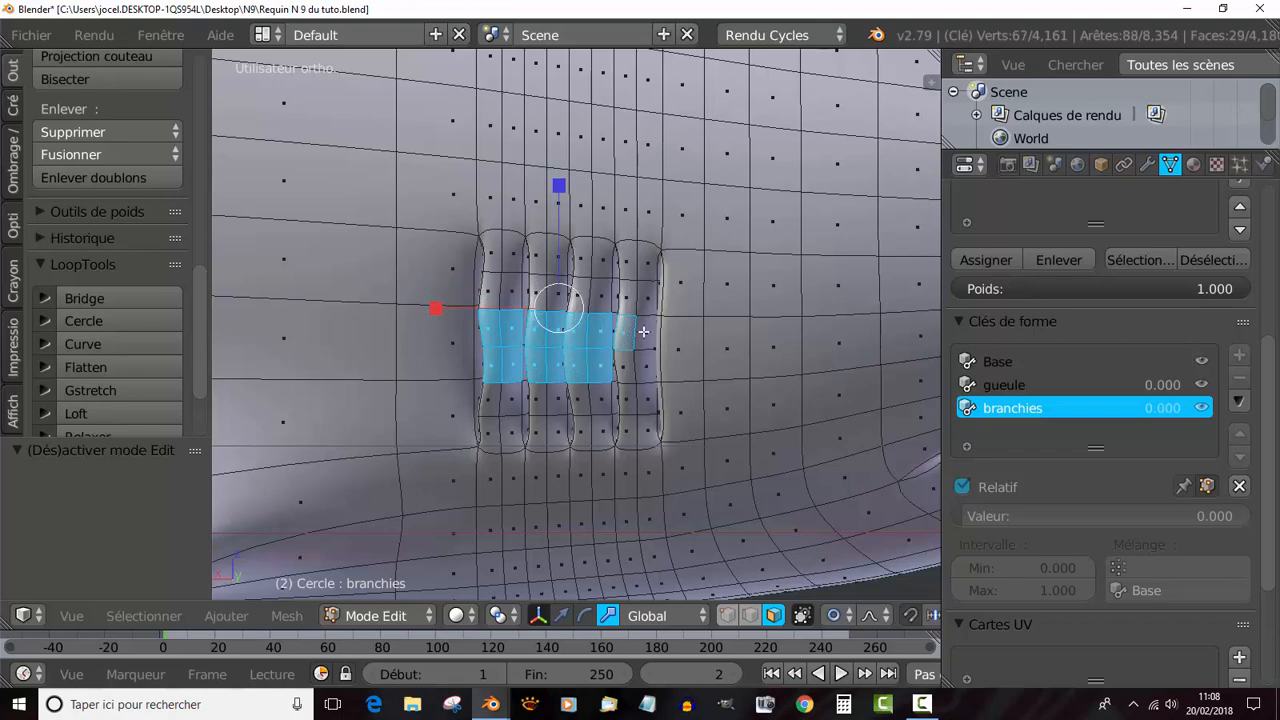
{"action": "right_click", "coordinate": [643, 332], "text": "shift"}
{"action": "right_click", "coordinate": [643, 364], "text": "shift"}
{"action": "right_click", "coordinate": [630, 366], "text": "shift"}
Try to scale the selected gill faces outward along Y by 1.075 with proportional editing on, and undo it.
{"action": "scroll", "coordinate": [638, 362], "scroll_direction": "down", "scroll_amount": 4}
{"action": "middle_click_drag", "start_coordinate": [657, 359], "coordinate": [478, 462]}
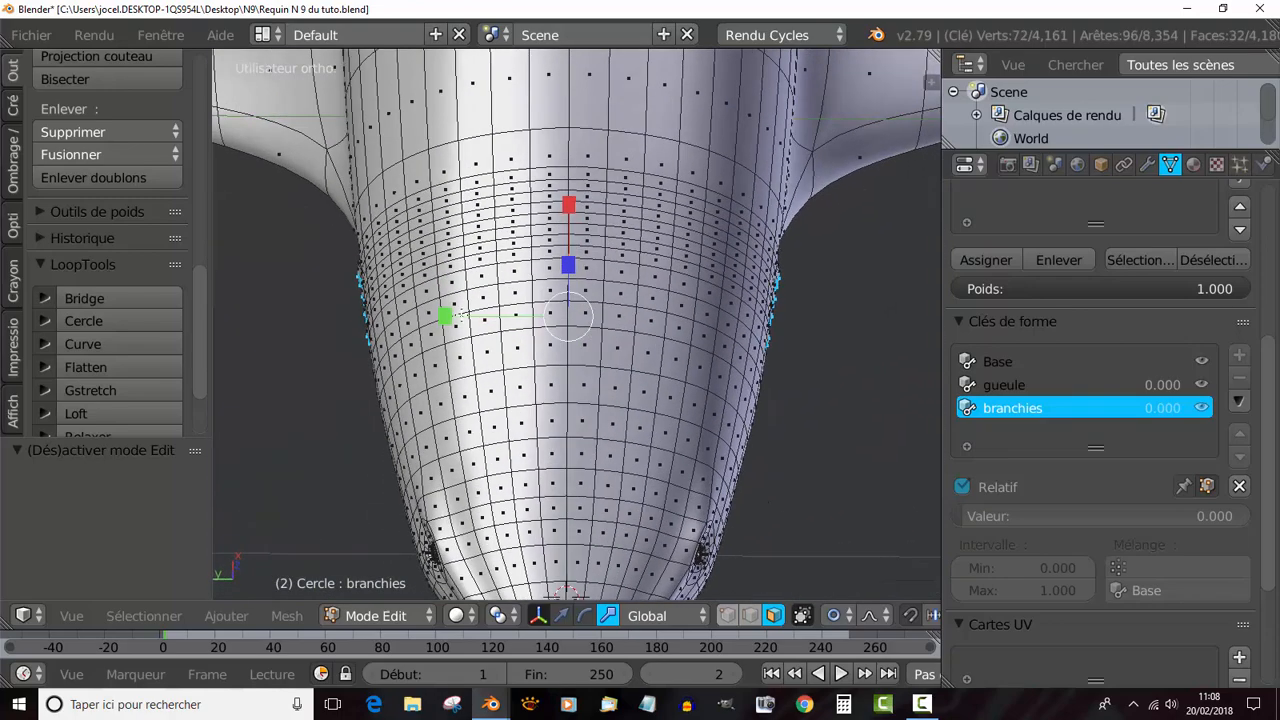
{"action": "key", "text": "s"}
{"action": "left_click", "coordinate": [445, 320]}
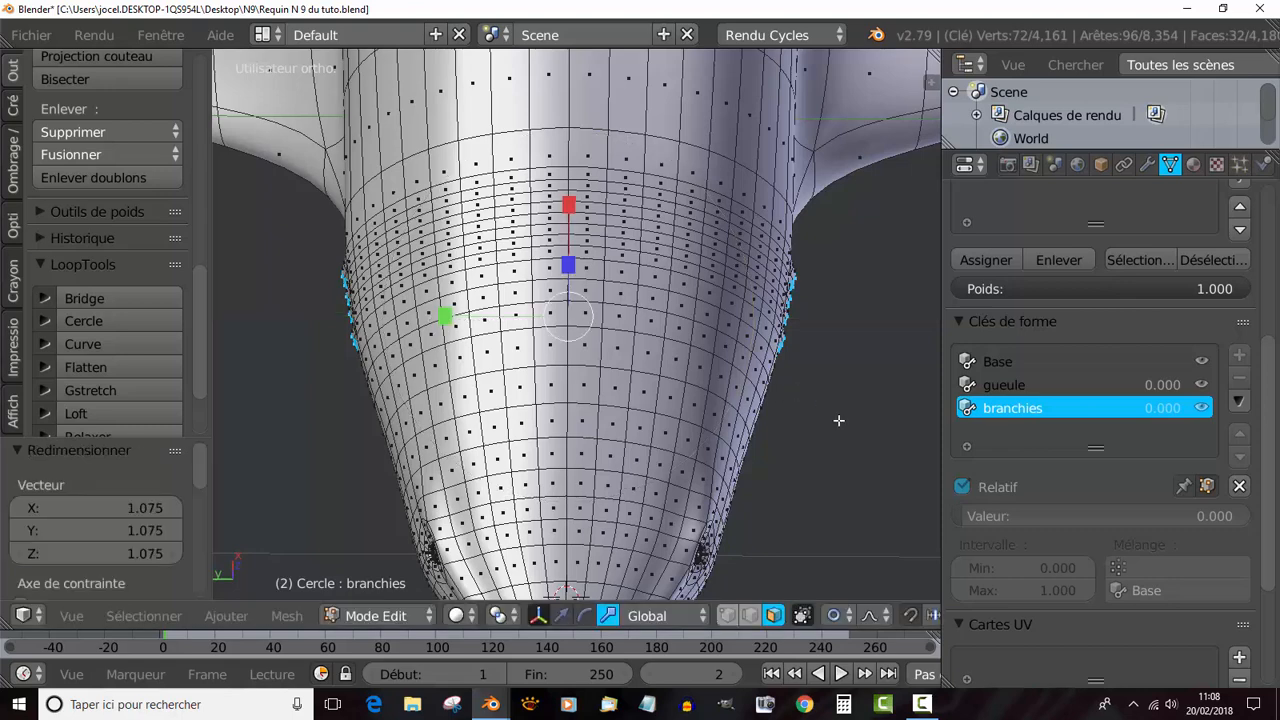
{"action": "key", "text": "ctrl+z"}
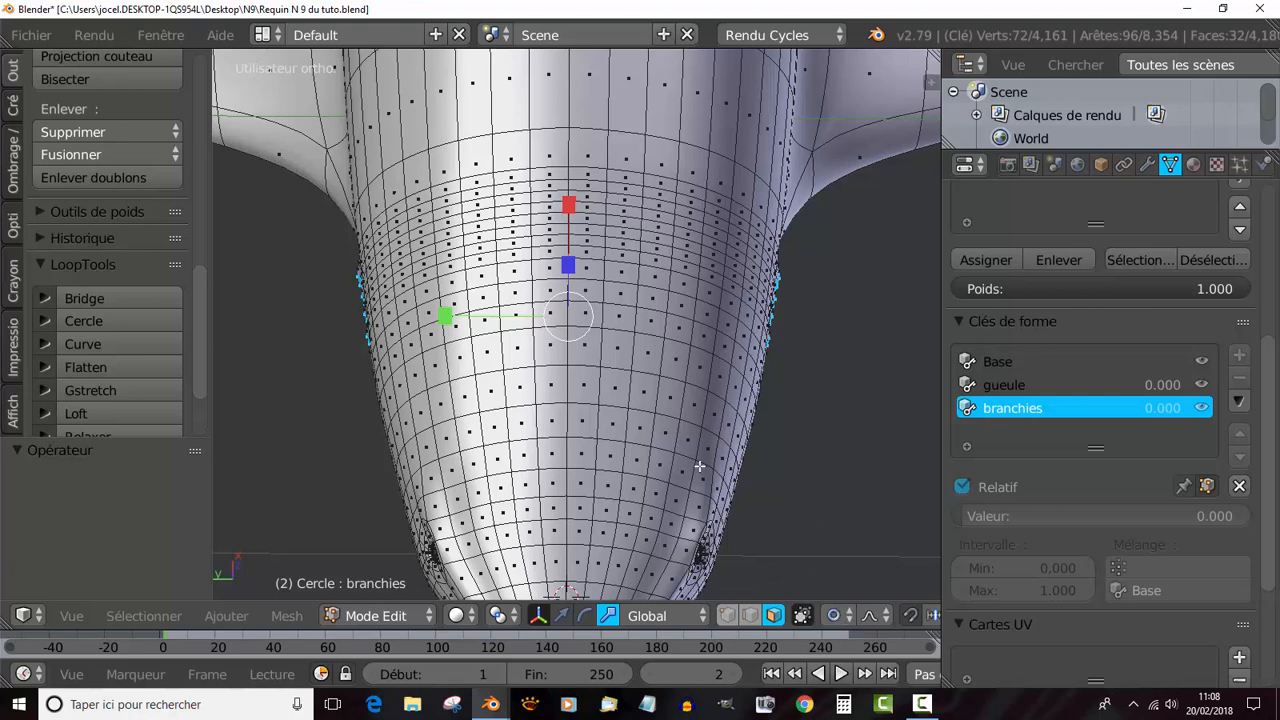
Disable proportional editing, scale the selected gill faces slightly along Y, and return to Object Mode.
{"action": "left_click", "coordinate": [833, 621]}
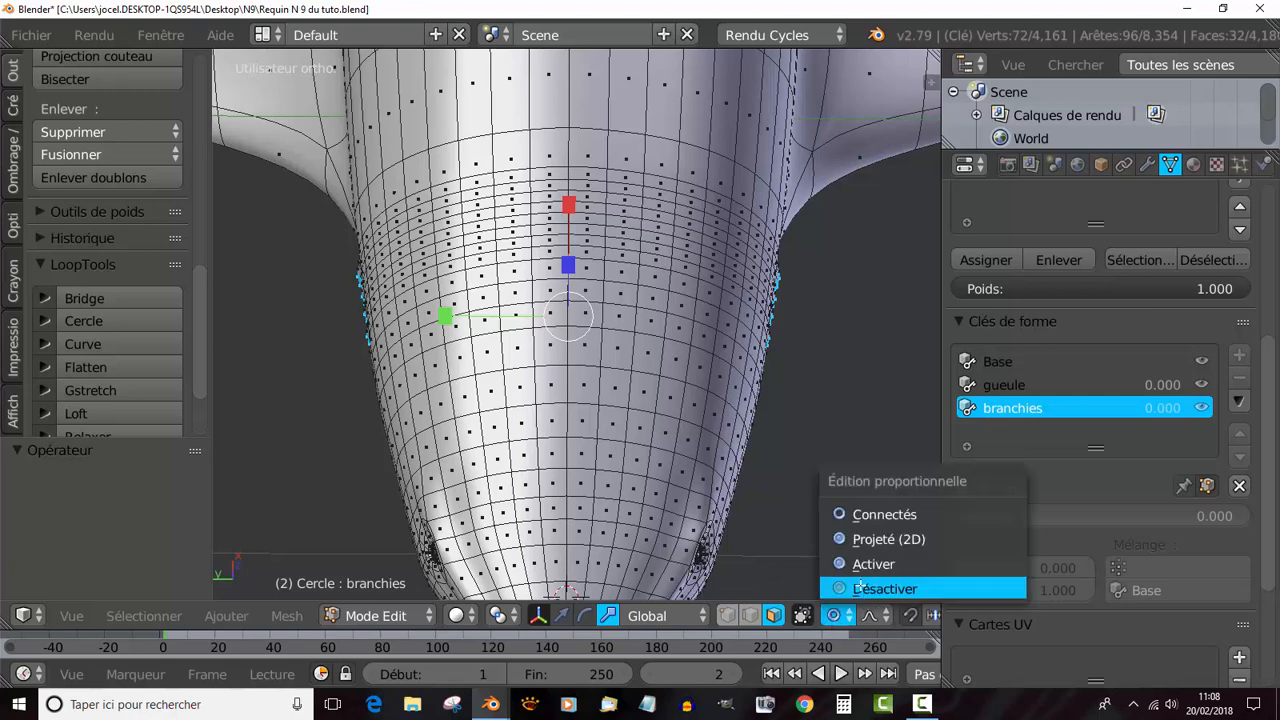
{"action": "left_click", "coordinate": [857, 587]}
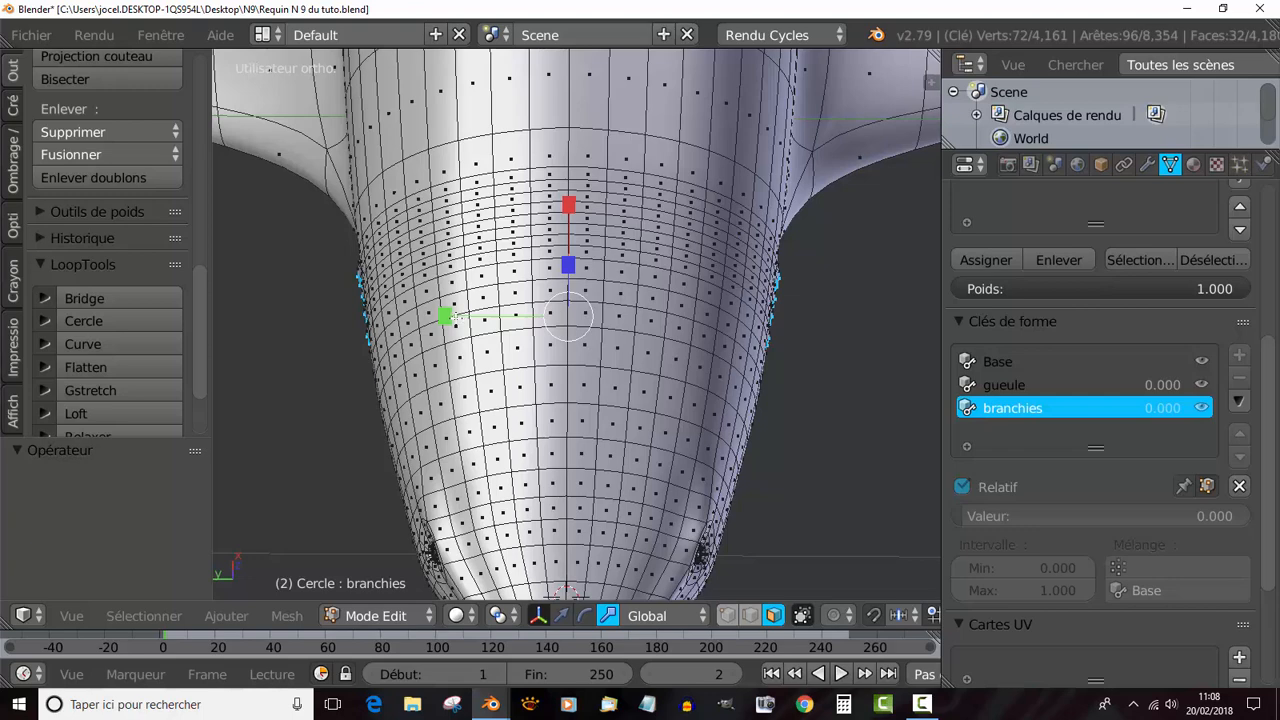
{"action": "key", "text": "s"}
{"action": "left_click", "coordinate": [447, 312]}
{"action": "key", "text": "Tab"}
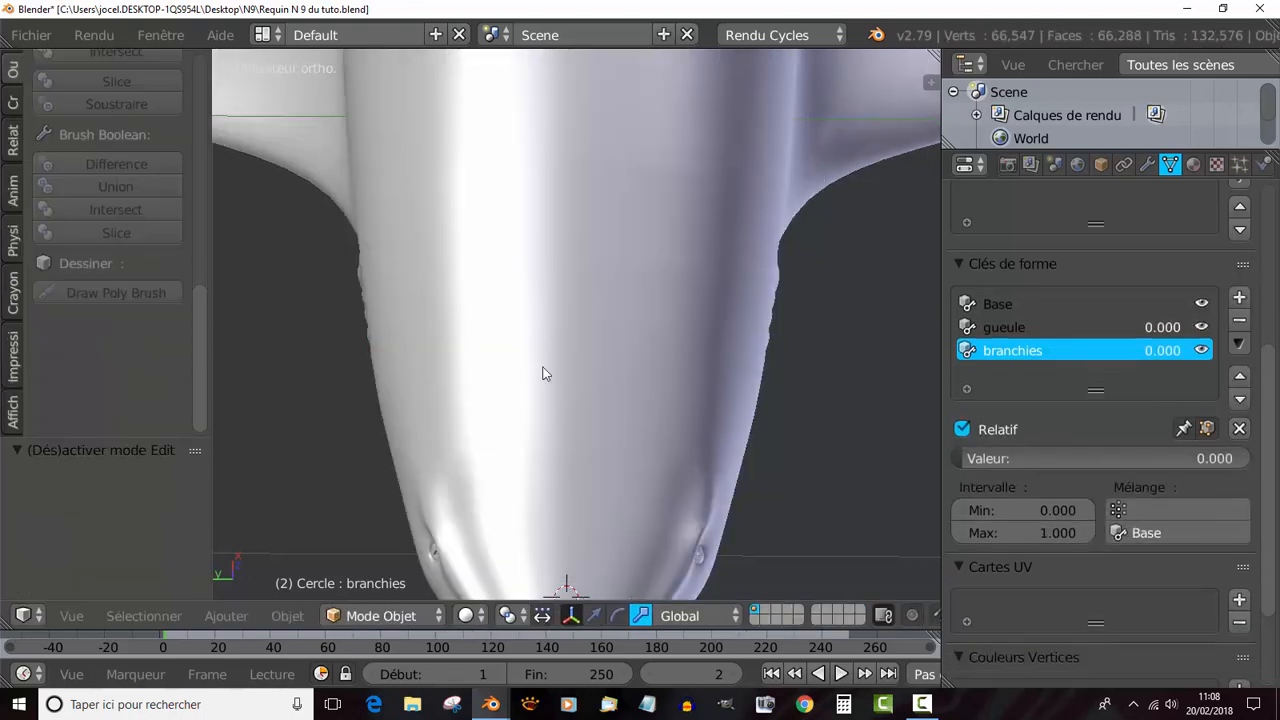
Preview the gill movement from the side by raising the branchies key's value to 1.000 and resetting it to 0.000.
{"action": "middle_click_drag", "start_coordinate": [645, 430], "coordinate": [558, 318]}
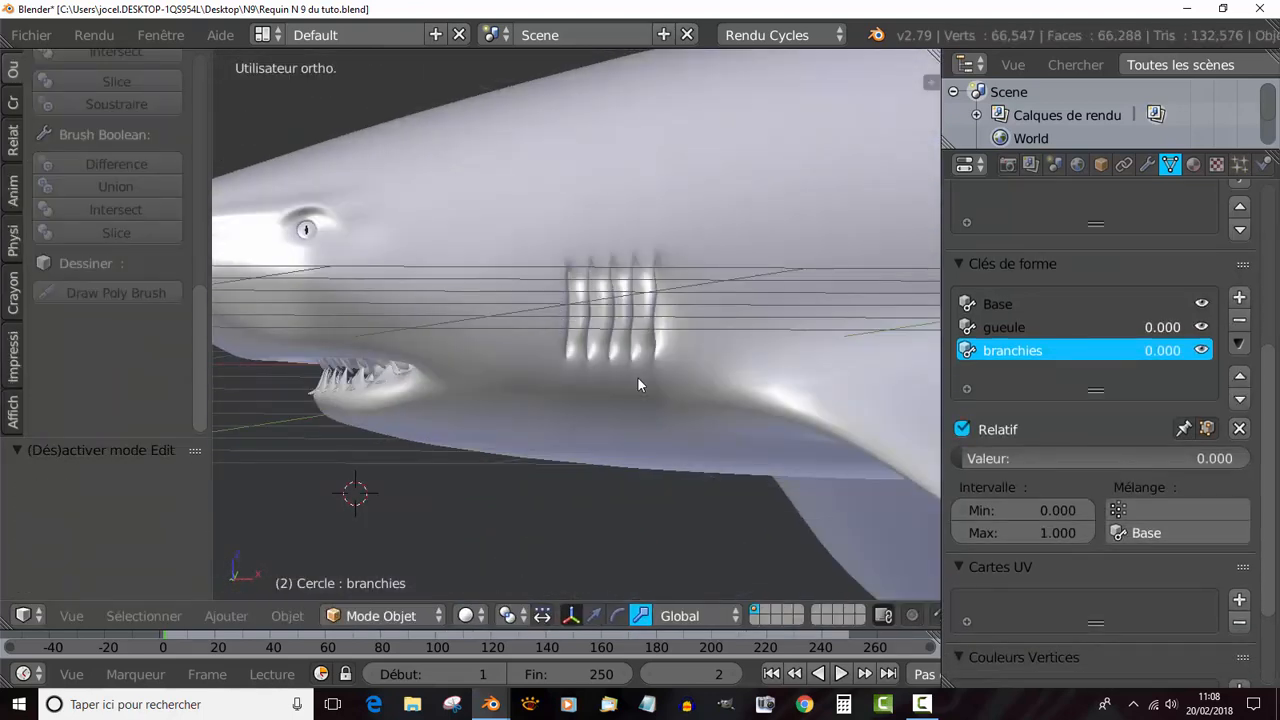
{"action": "left_click_drag", "start_coordinate": [969, 460], "coordinate": [1252, 460]}
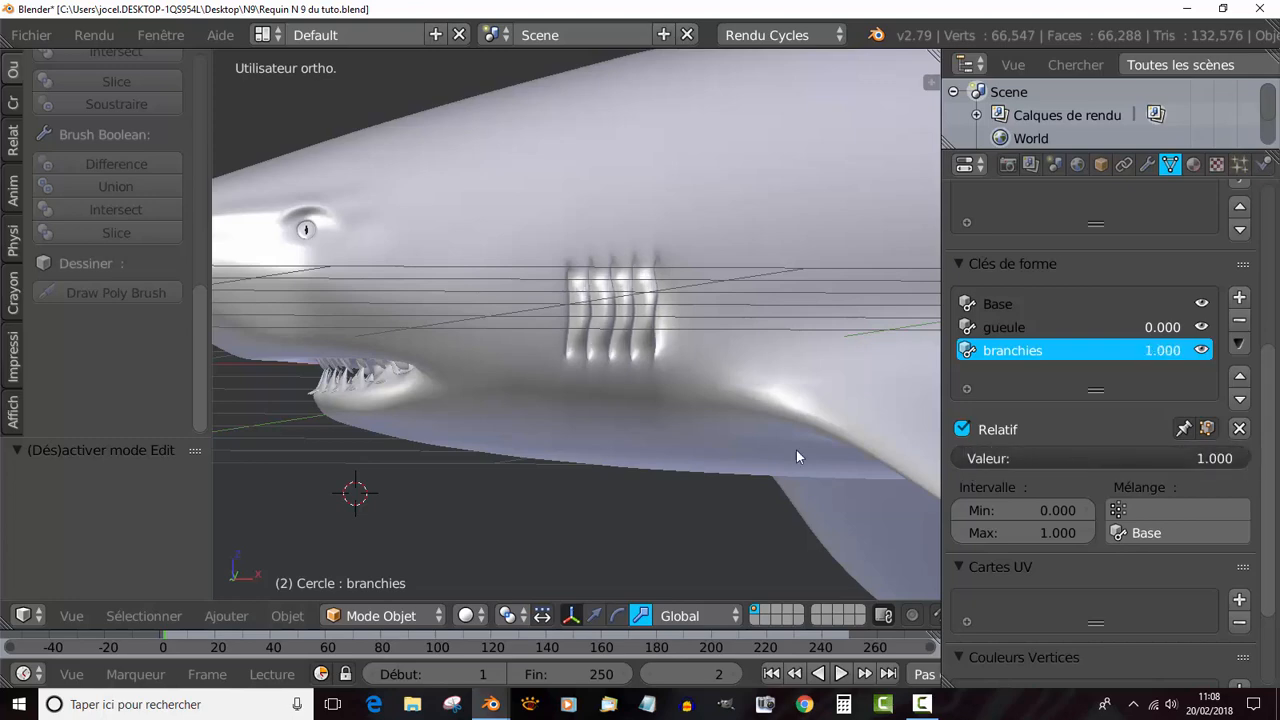
{"action": "scroll", "coordinate": [796, 456], "scroll_direction": "down", "scroll_amount": 3}
{"action": "middle_click_drag", "start_coordinate": [791, 456], "coordinate": [970, 486]}
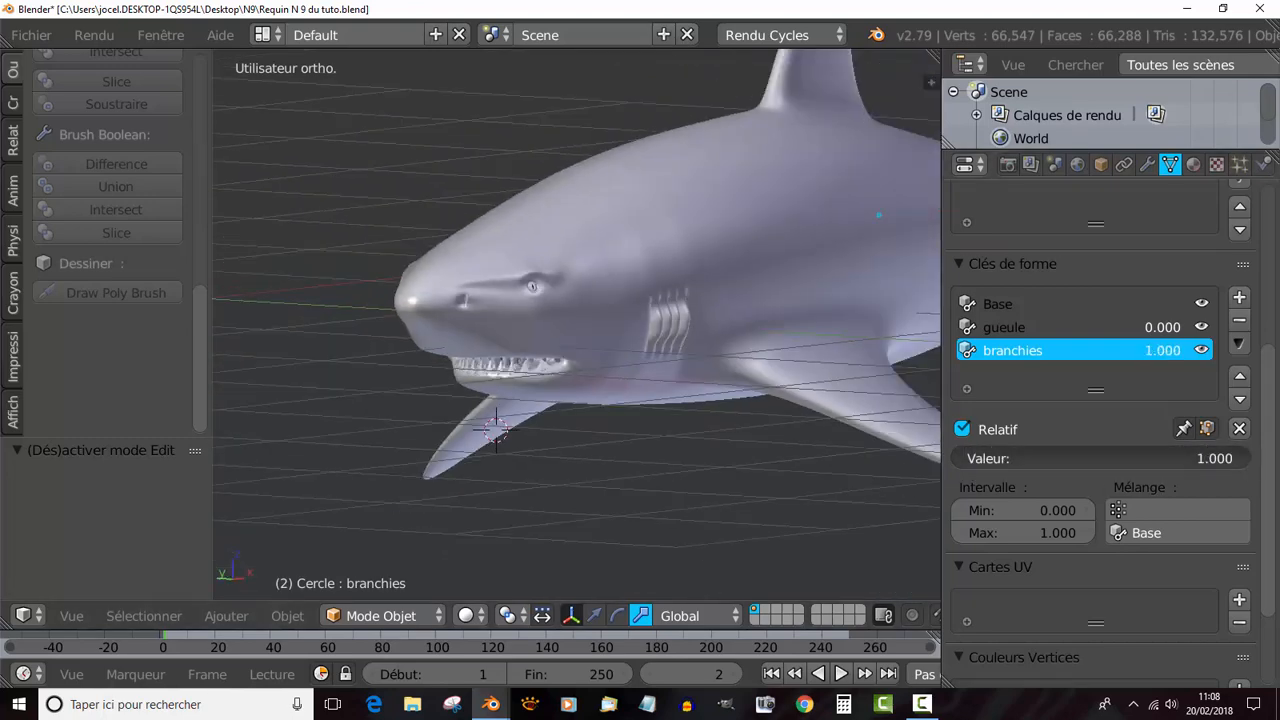
{"action": "left_click_drag", "start_coordinate": [1240, 458], "coordinate": [960, 458]}
Reopen the branchies shape key in Edit Mode with the gill faces still selected.
{"action": "scroll", "coordinate": [560, 366], "scroll_direction": "up", "scroll_amount": 3}
{"action": "key", "text": "Tab"}
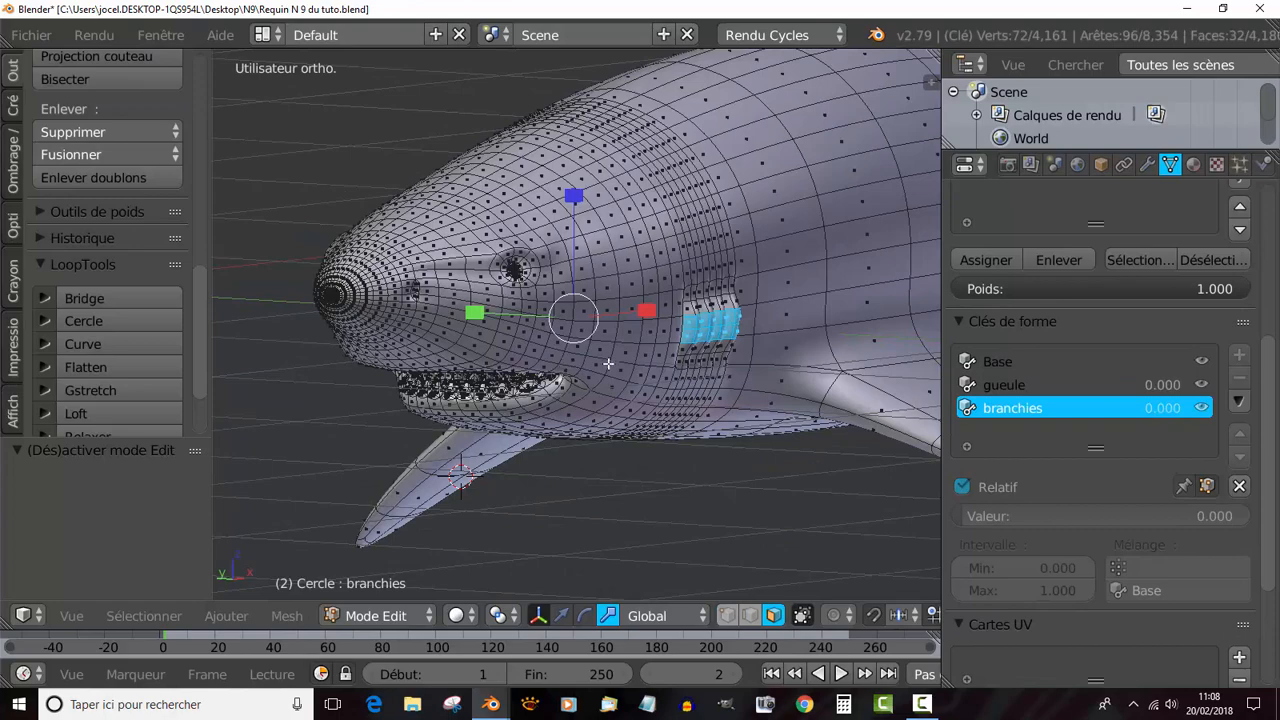
Leave Edit Mode and raise the gueule shape key's value to 1.000 to open the shark's mouth.
{"action": "key", "text": "Tab"}
{"action": "middle_click_drag", "start_coordinate": [618, 359], "coordinate": [558, 396]}
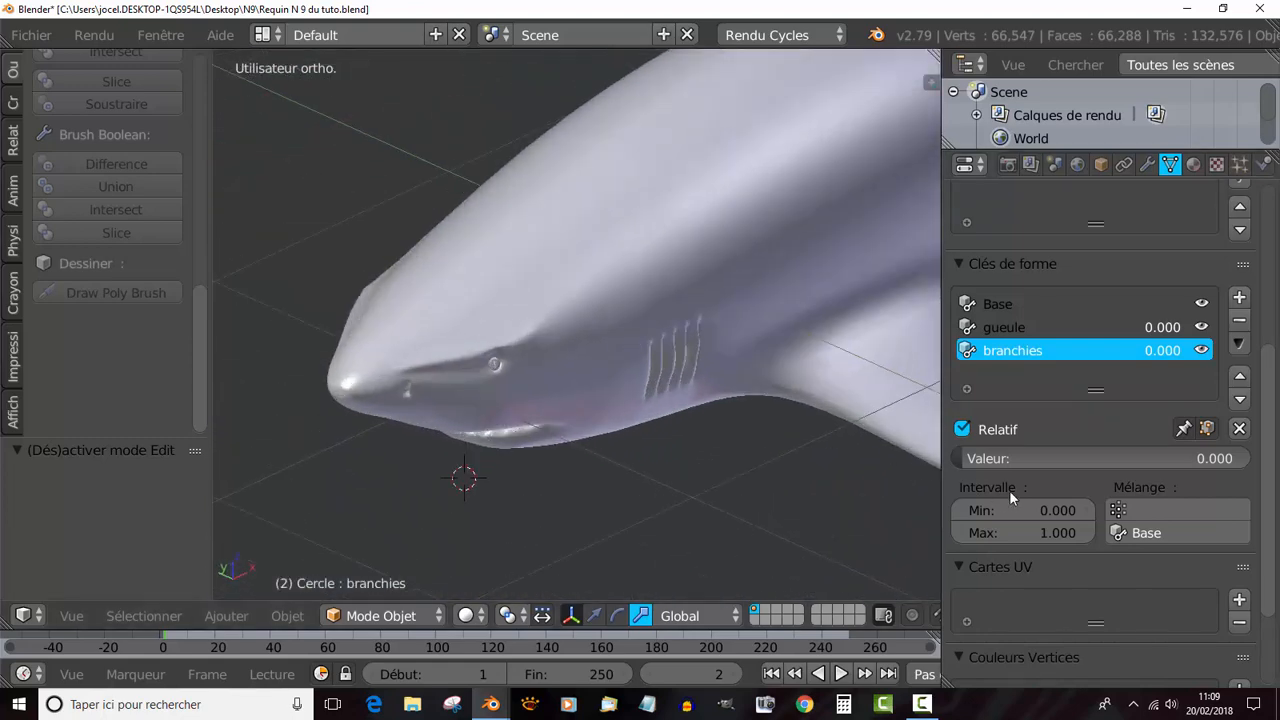
{"action": "left_click", "coordinate": [1005, 329]}
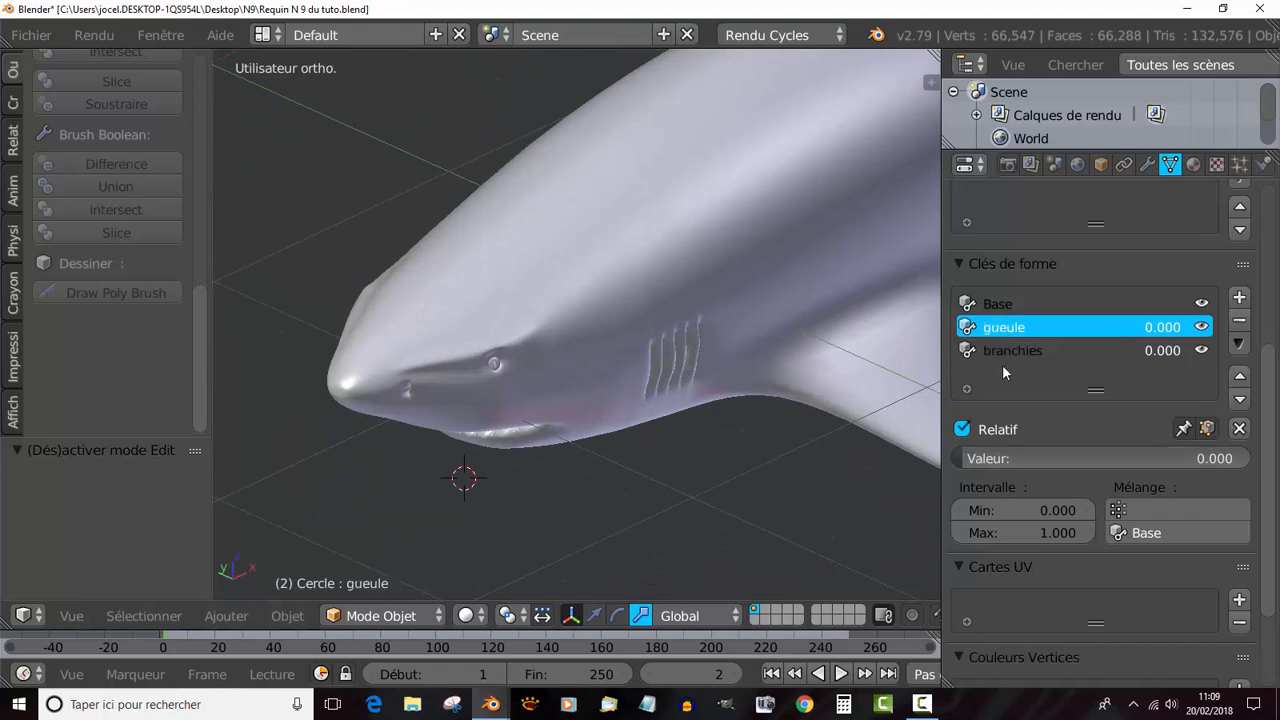
{"action": "left_click_drag", "start_coordinate": [960, 464], "coordinate": [1146, 464]}
{"action": "middle_click_drag", "start_coordinate": [818, 483], "coordinate": [786, 449]}
{"action": "left_click_drag", "start_coordinate": [1120, 458], "coordinate": [1045, 438]}
Examine the open-mouthed shark from above and from the side in both Edit Mode and Object Mode.
{"action": "middle_click_drag", "start_coordinate": [880, 430], "coordinate": [559, 193]}
{"action": "key", "text": "Tab"}
{"action": "middle_click_drag", "start_coordinate": [582, 396], "coordinate": [607, 503]}
{"action": "scroll", "coordinate": [607, 503], "scroll_direction": "up", "scroll_amount": 5}
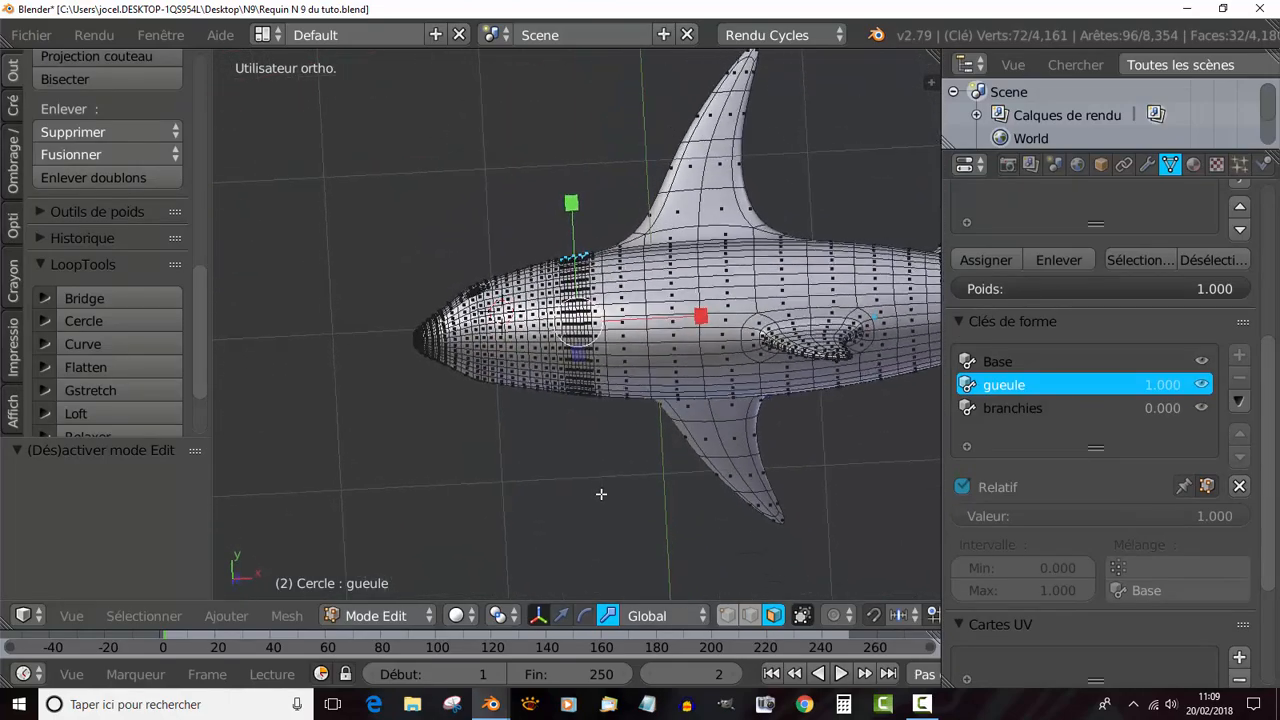
{"action": "key", "text": "Tab"}
{"action": "key", "text": "Tab"}
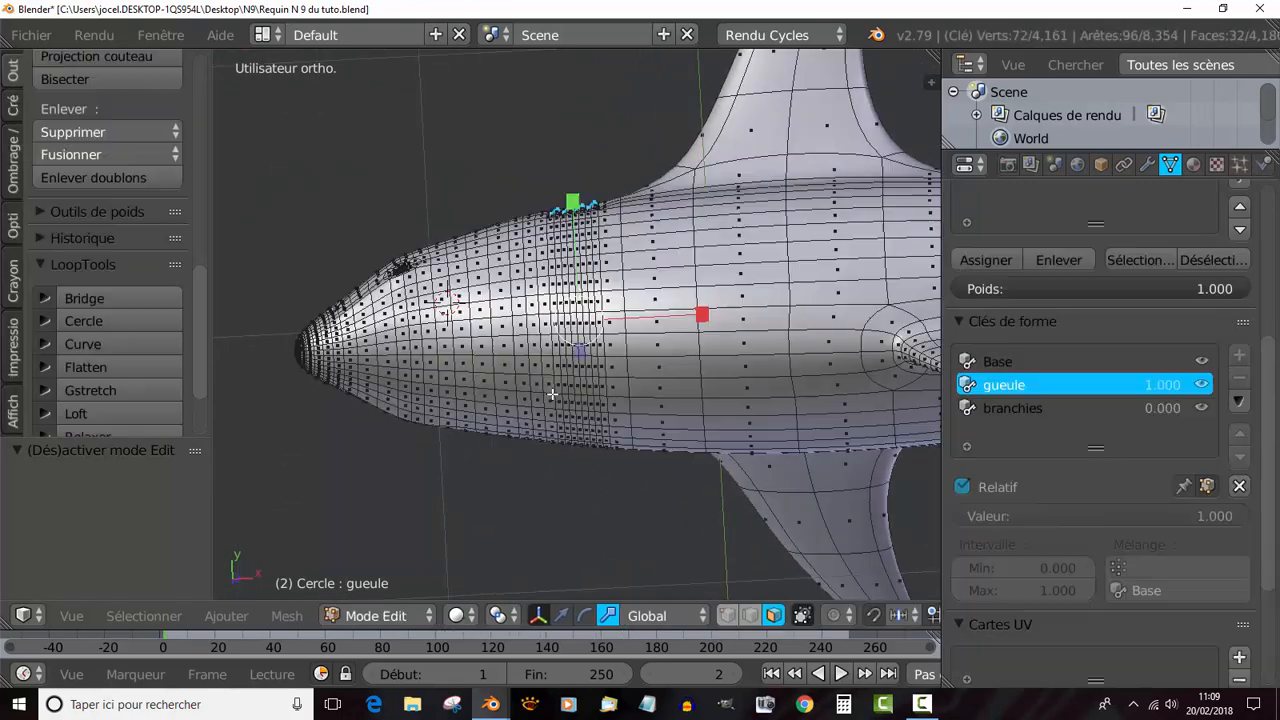
{"action": "middle_click_drag", "start_coordinate": [538, 370], "coordinate": [469, 479]}
{"action": "key", "text": "Tab"}
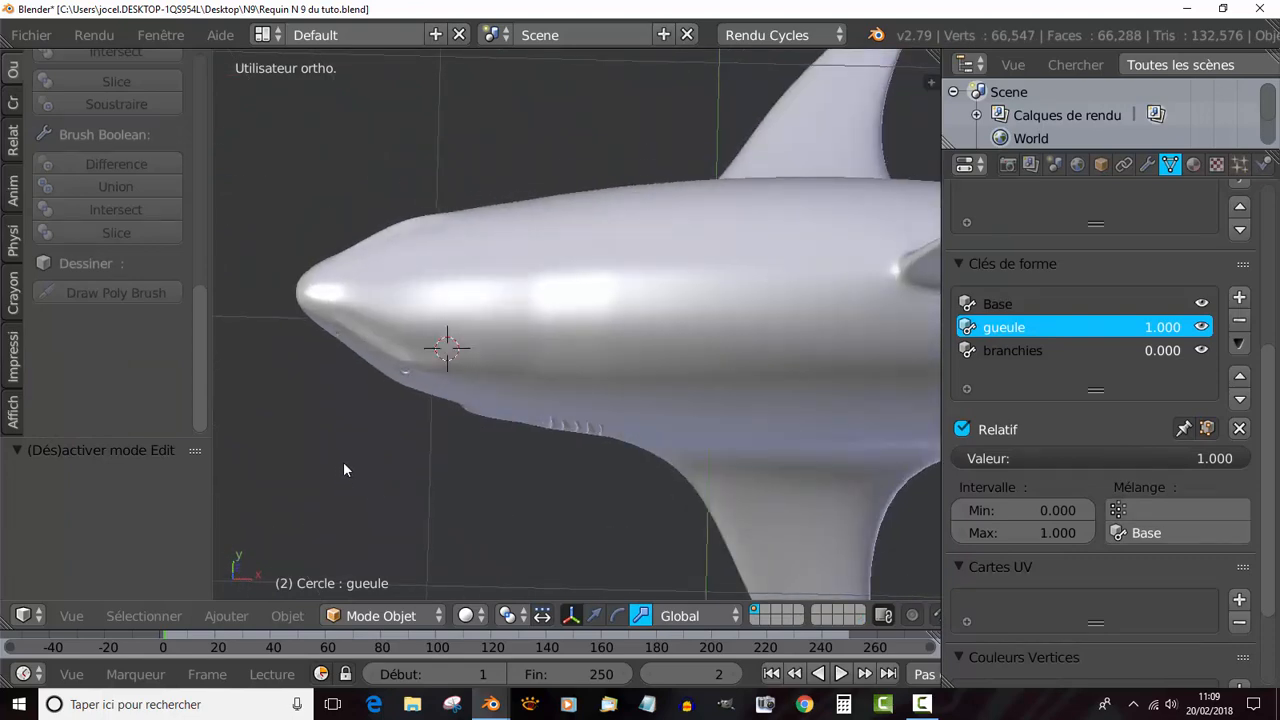
{"action": "scroll", "coordinate": [363, 457], "scroll_direction": "down", "scroll_amount": 3}
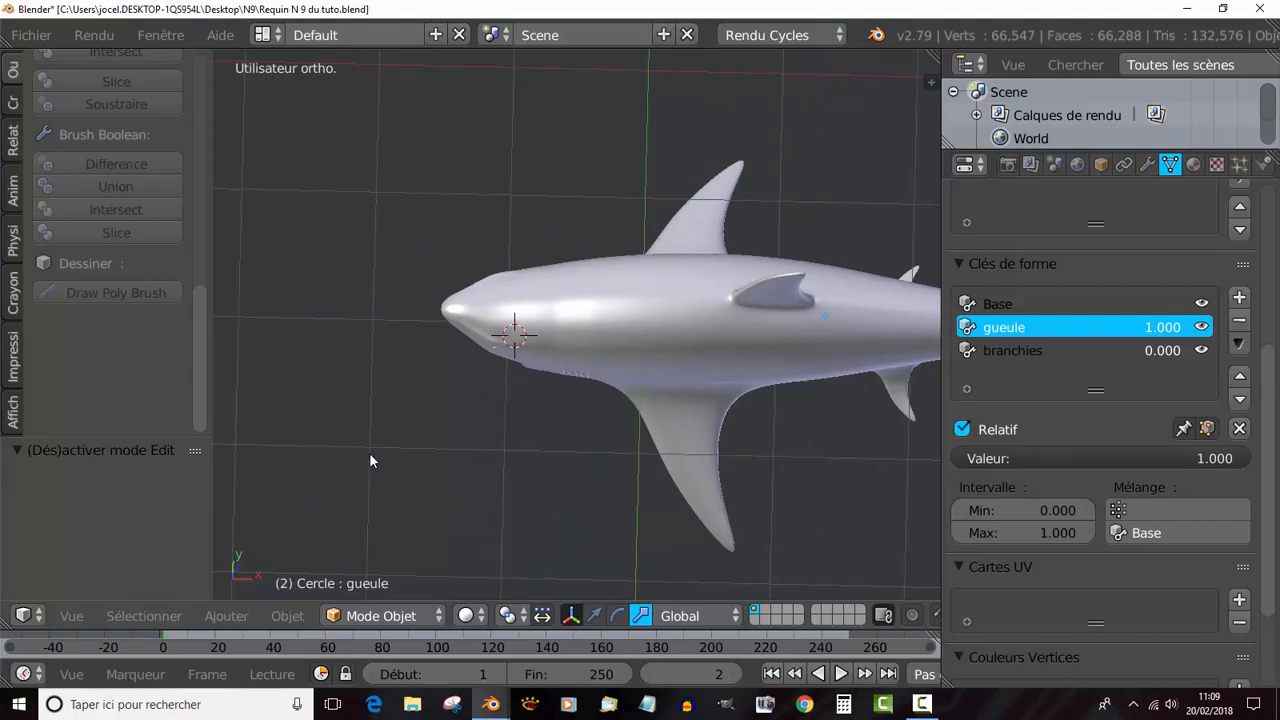
{"action": "key", "text": "Tab"}
{"action": "middle_click_drag", "start_coordinate": [386, 460], "coordinate": [598, 381]}
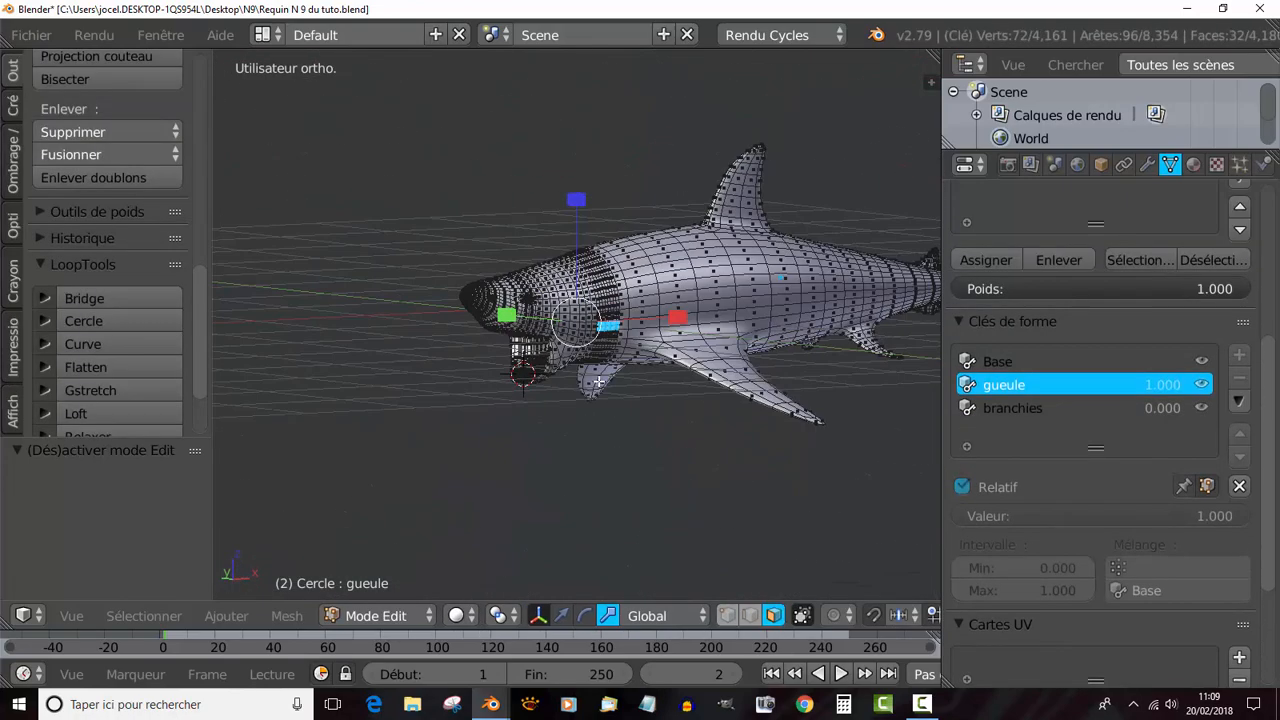
{"action": "scroll", "coordinate": [760, 434], "scroll_direction": "up", "scroll_amount": 3}
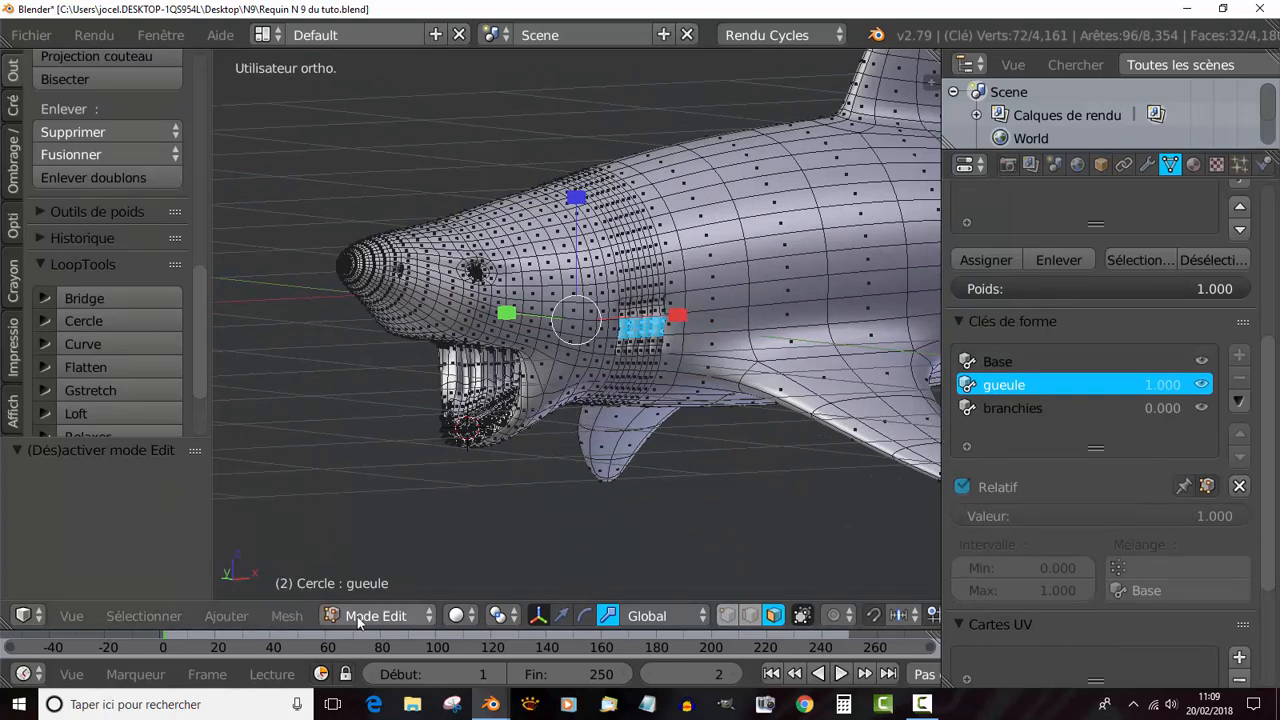
{"action": "mouse_move", "coordinate": [766, 494]}
{"action": "middle_mouse_down"}
{"action": "mouse_move", "coordinate": [600, 335]}
{"action": "mouse_move", "coordinate": [674, 240]}
{"action": "mouse_move", "coordinate": [656, 430]}
{"action": "mouse_move", "coordinate": [749, 471]}
{"action": "mouse_move", "coordinate": [789, 463]}
{"action": "mouse_move", "coordinate": [680, 491]}
{"action": "mouse_move", "coordinate": [648, 537]}
{"action": "mouse_move", "coordinate": [568, 505]}
{"action": "mouse_move", "coordinate": [514, 377]}
{"action": "middle_mouse_up"}
Return to Object Mode, reset the gueule shape key to 0.000 and make the Base key active.
{"action": "key", "text": "Tab"}
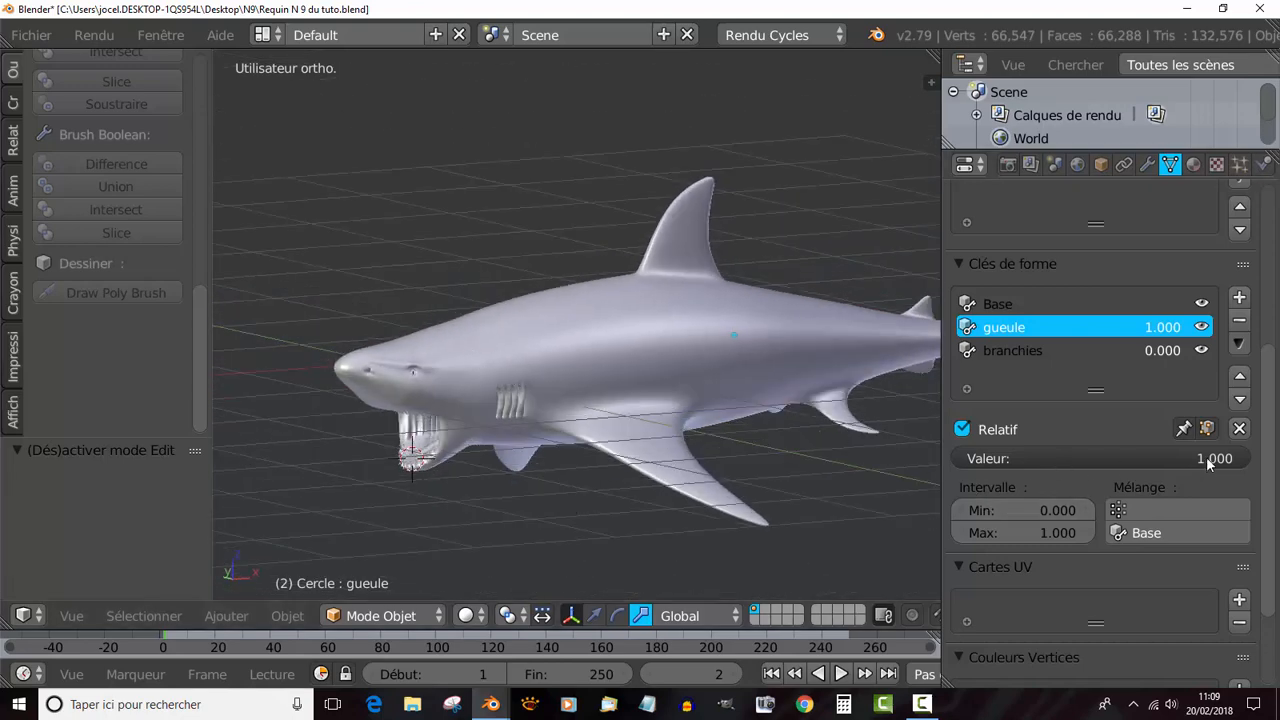
{"action": "left_click_drag", "start_coordinate": [1208, 462], "coordinate": [960, 462]}
{"action": "middle_click_drag", "start_coordinate": [757, 480], "coordinate": [669, 434]}
{"action": "left_click", "coordinate": [1000, 304]}
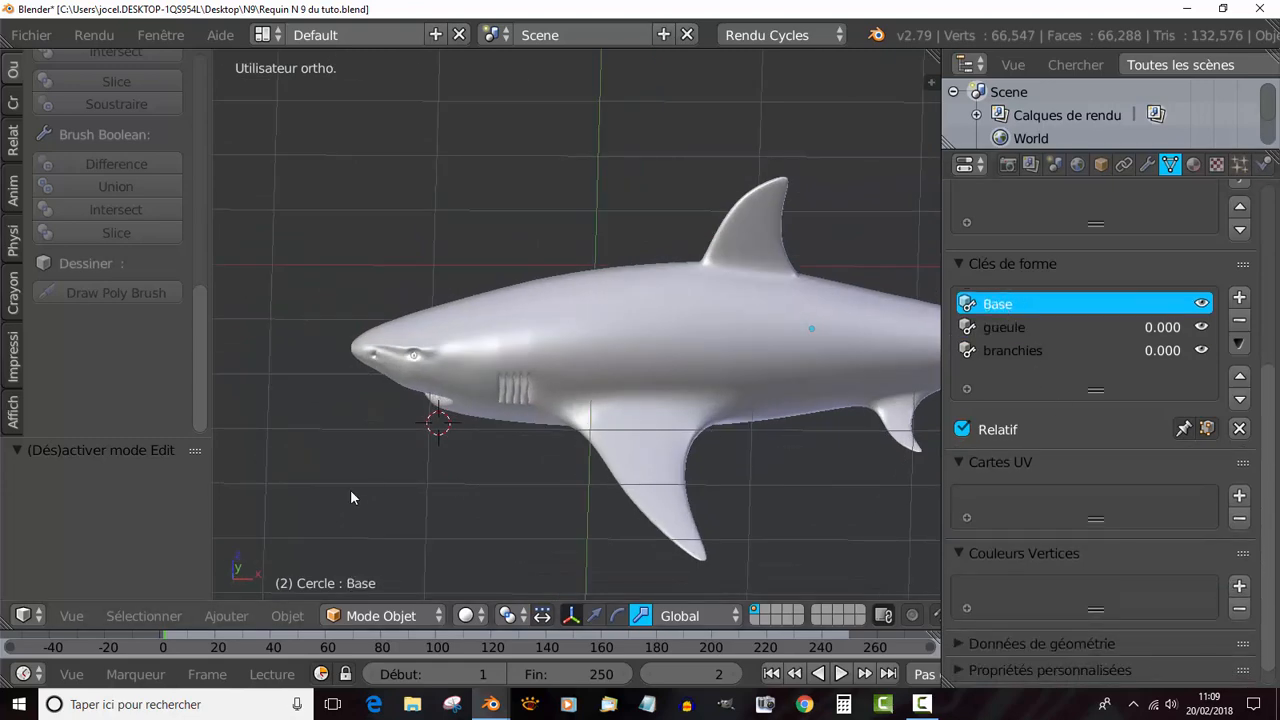
Show the shark in top view and widen the 3D viewport so that most of the body fits.
{"action": "key", "text": "KP_7"}
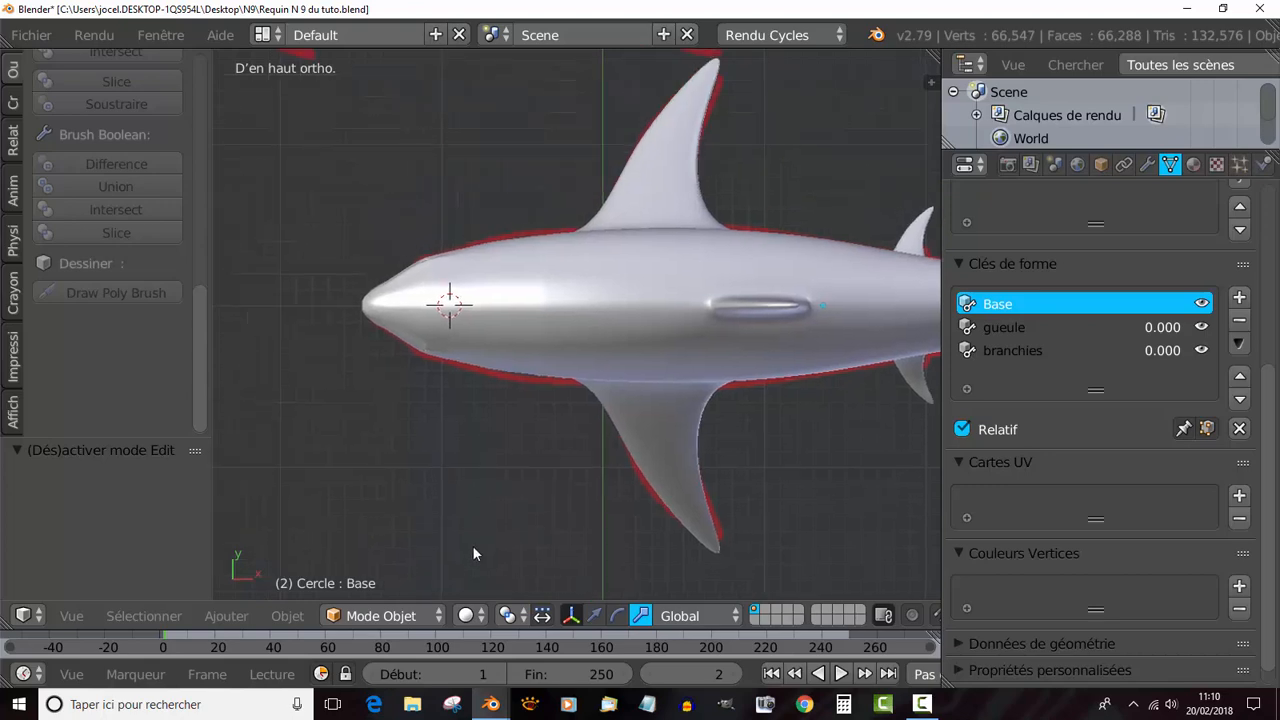
{"action": "middle_click_drag", "start_coordinate": [474, 553], "coordinate": [444, 549], "text": "shift"}
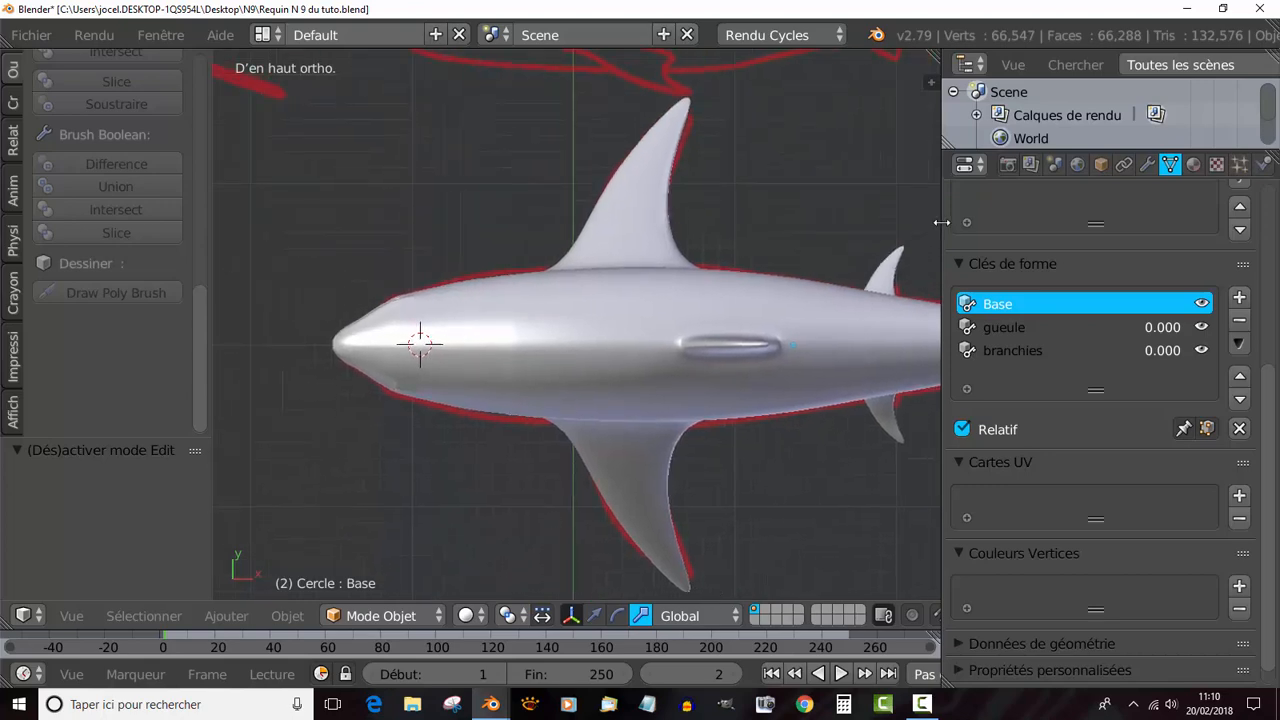
{"action": "left_click_drag", "start_coordinate": [941, 226], "coordinate": [1192, 213]}
{"action": "scroll", "coordinate": [1002, 256], "scroll_direction": "down", "scroll_amount": 1}
{"action": "middle_click_drag", "start_coordinate": [660, 286], "coordinate": [516, 269], "text": "shift"}
{"action": "scroll", "coordinate": [505, 316], "scroll_direction": "down", "scroll_amount": 1}
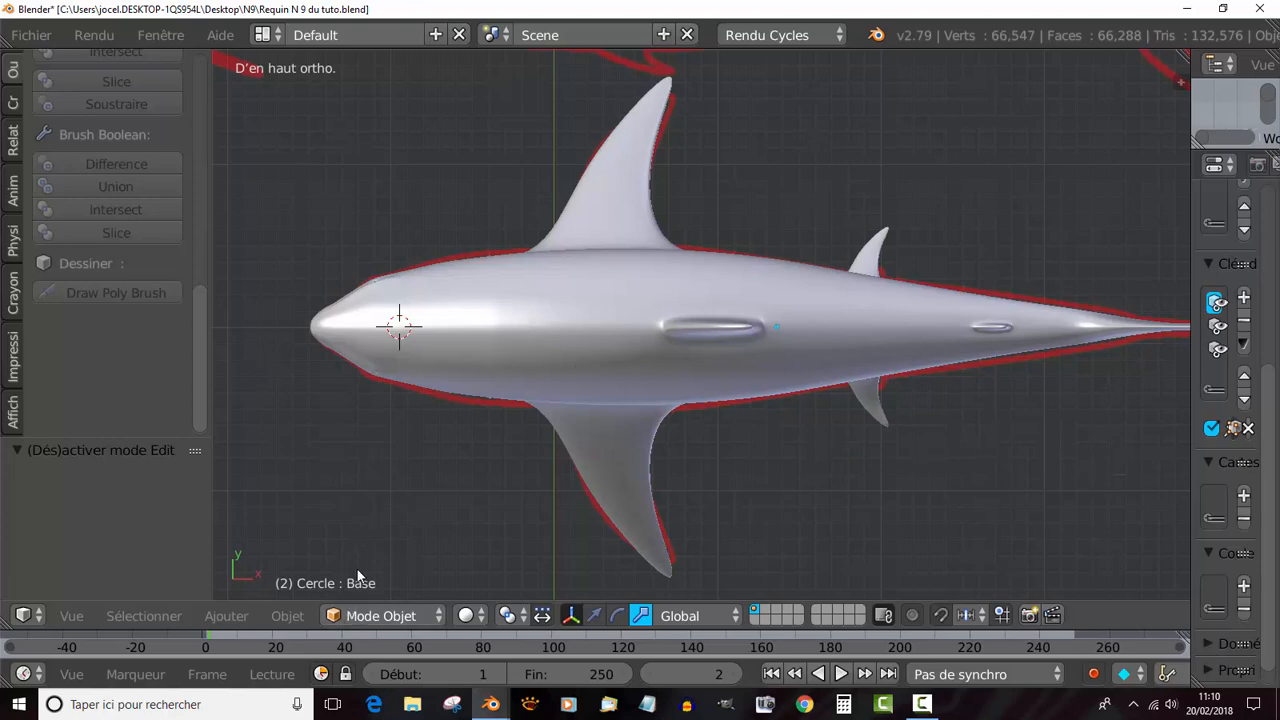
Switch the shark to Sculpt Mode and choose the Smooth brush, widening the tool shelf to show the brush settings.
{"action": "left_click", "coordinate": [368, 620]}
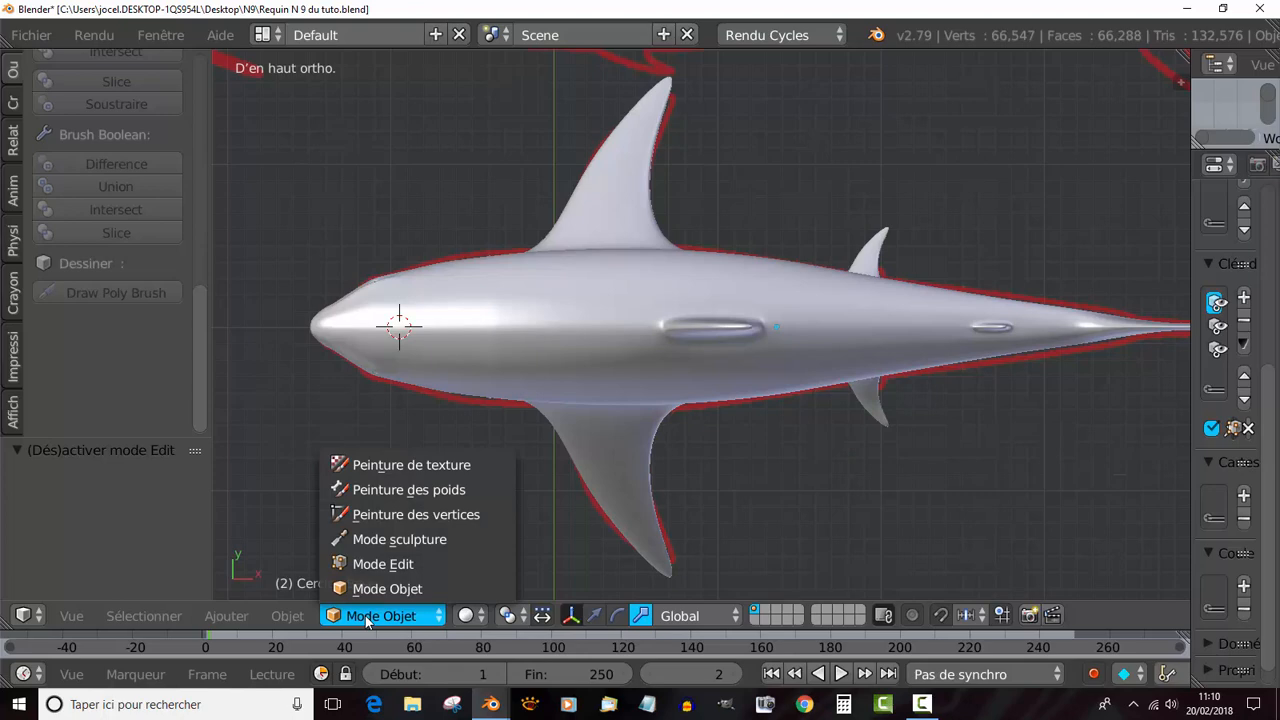
{"action": "left_click", "coordinate": [375, 541]}
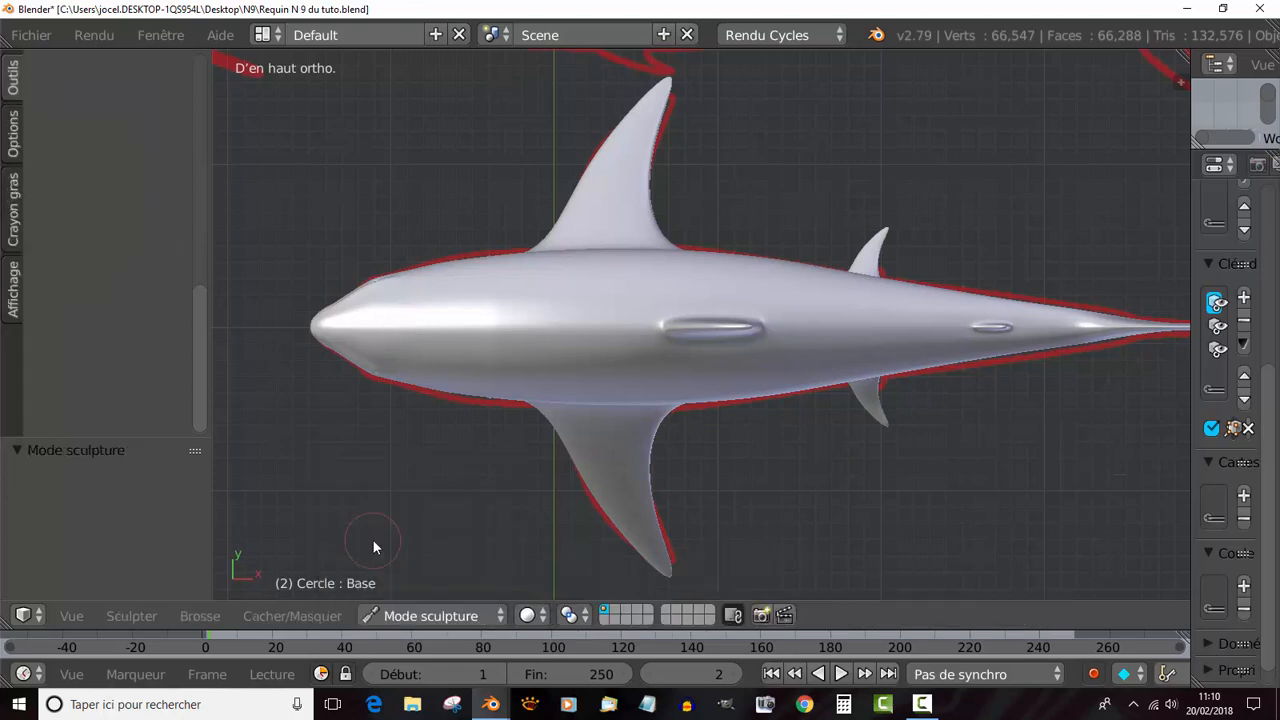
{"action": "mouse_move", "coordinate": [199, 365]}
{"action": "left_mouse_down"}
{"action": "mouse_move", "coordinate": [185, 229]}
{"action": "mouse_move", "coordinate": [203, 151]}
{"action": "mouse_move", "coordinate": [394, 157]}
{"action": "mouse_move", "coordinate": [337, 157]}
{"action": "left_mouse_up"}
{"action": "left_click", "coordinate": [195, 160]}
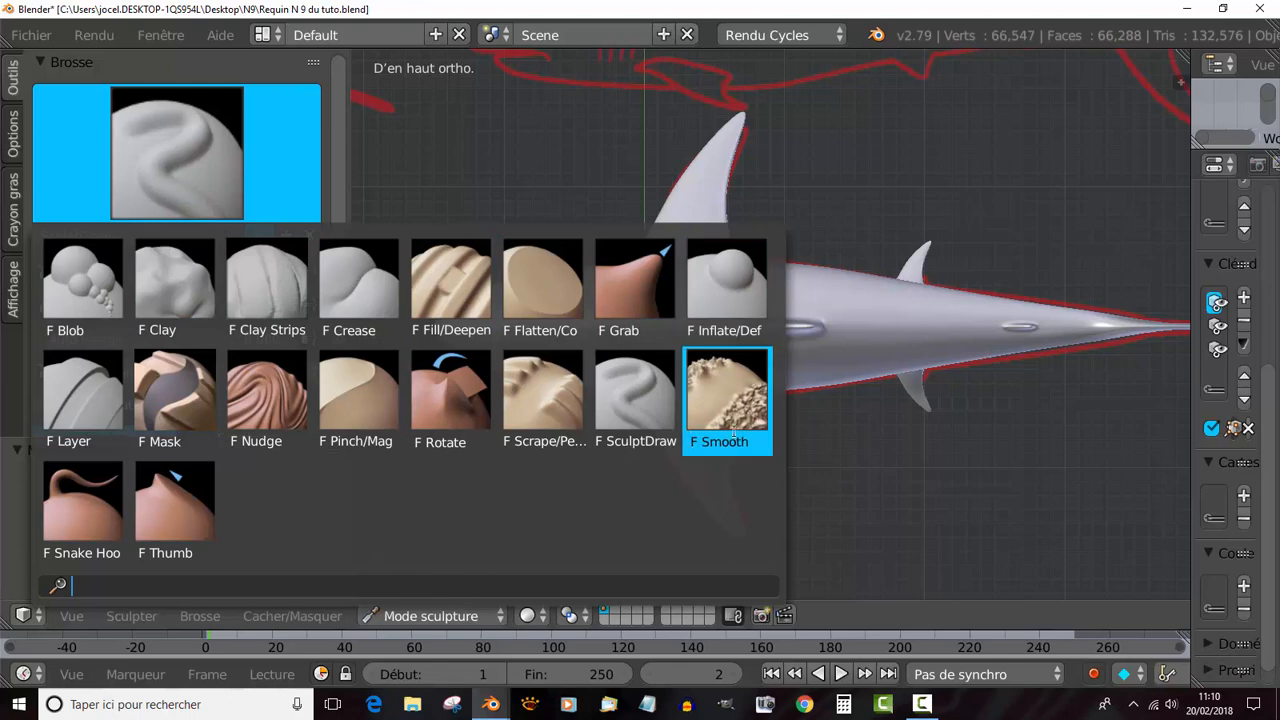
{"action": "left_click", "coordinate": [737, 388]}
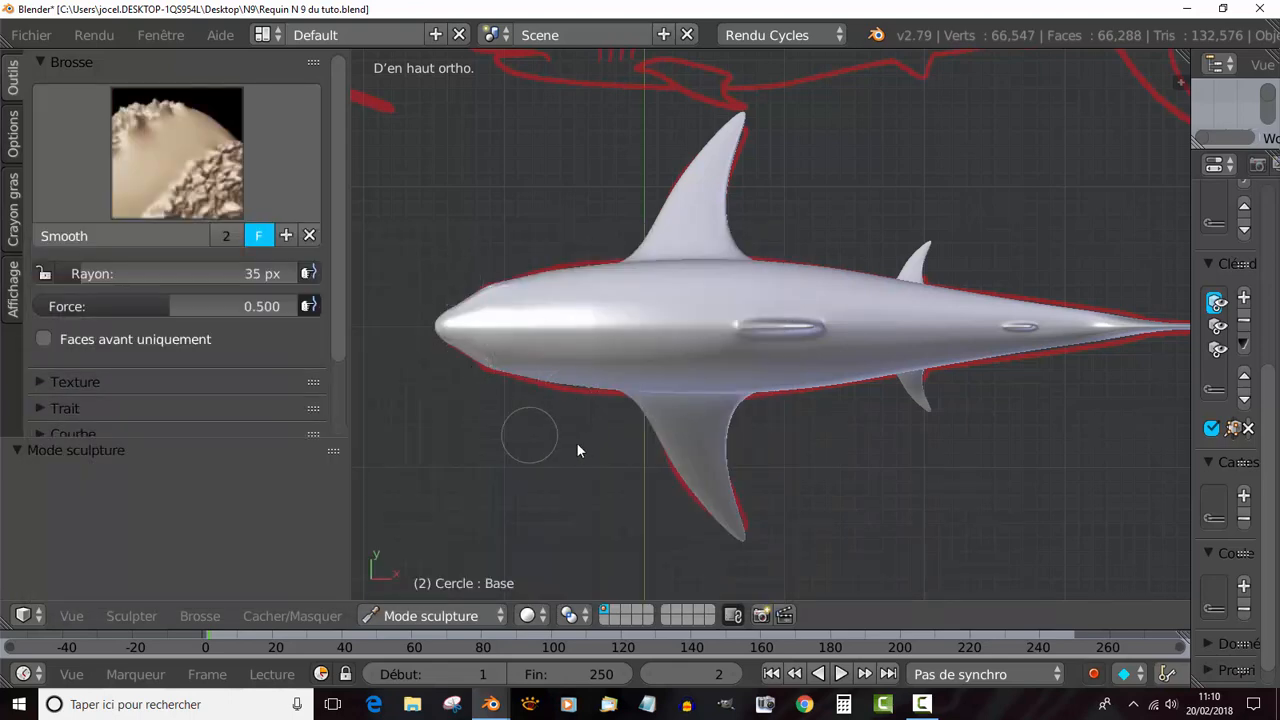
{"action": "scroll", "coordinate": [578, 373], "scroll_direction": "up", "scroll_amount": 1}
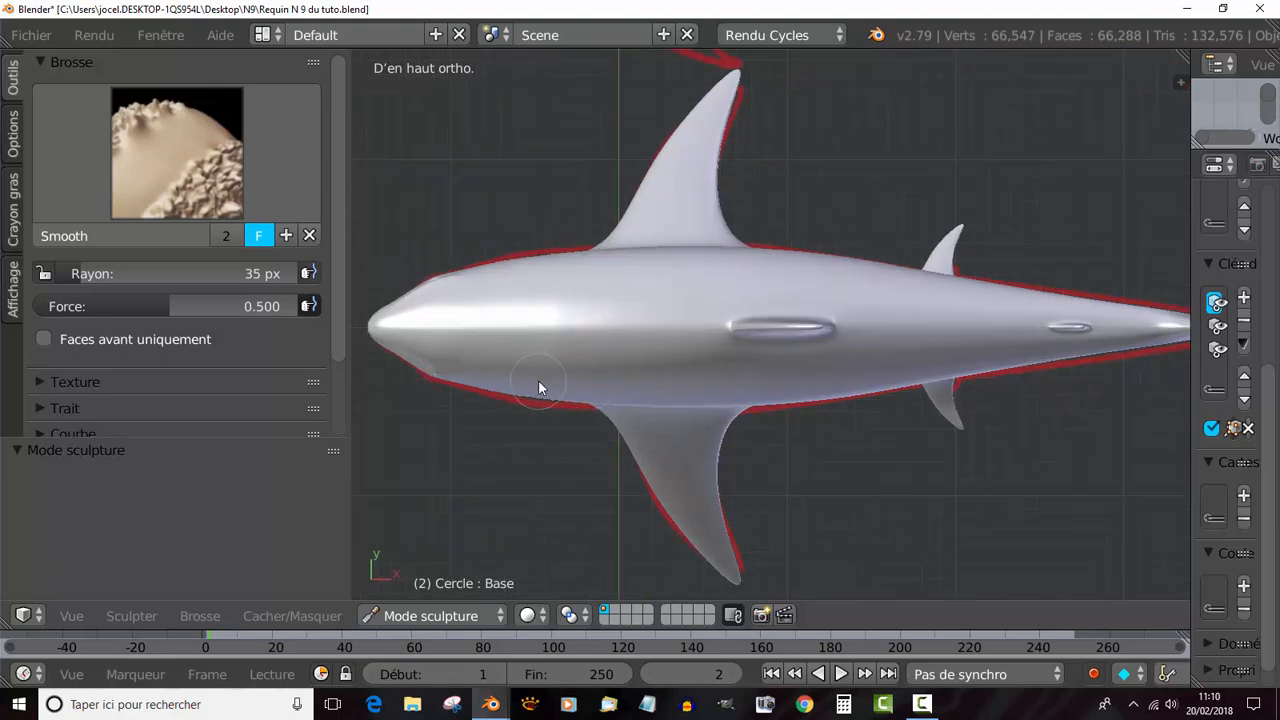
{"action": "left_click", "coordinate": [172, 158]}
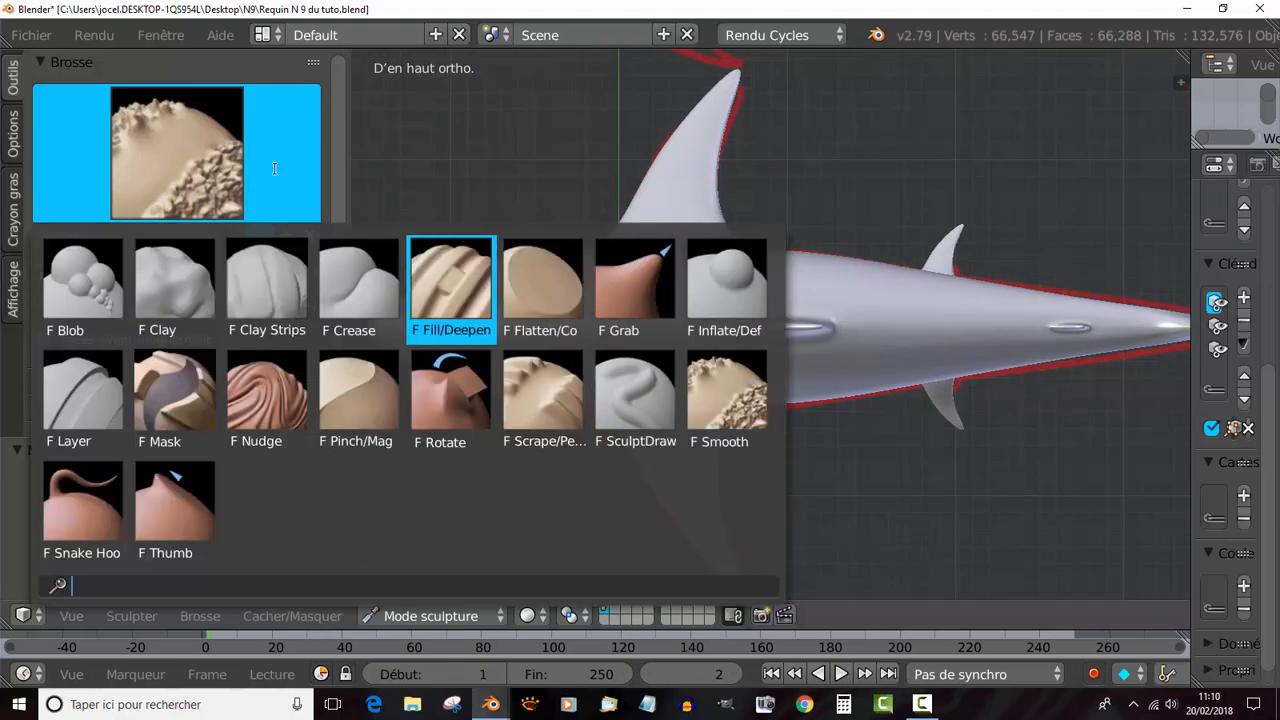
{"action": "left_click", "coordinate": [941, 519]}
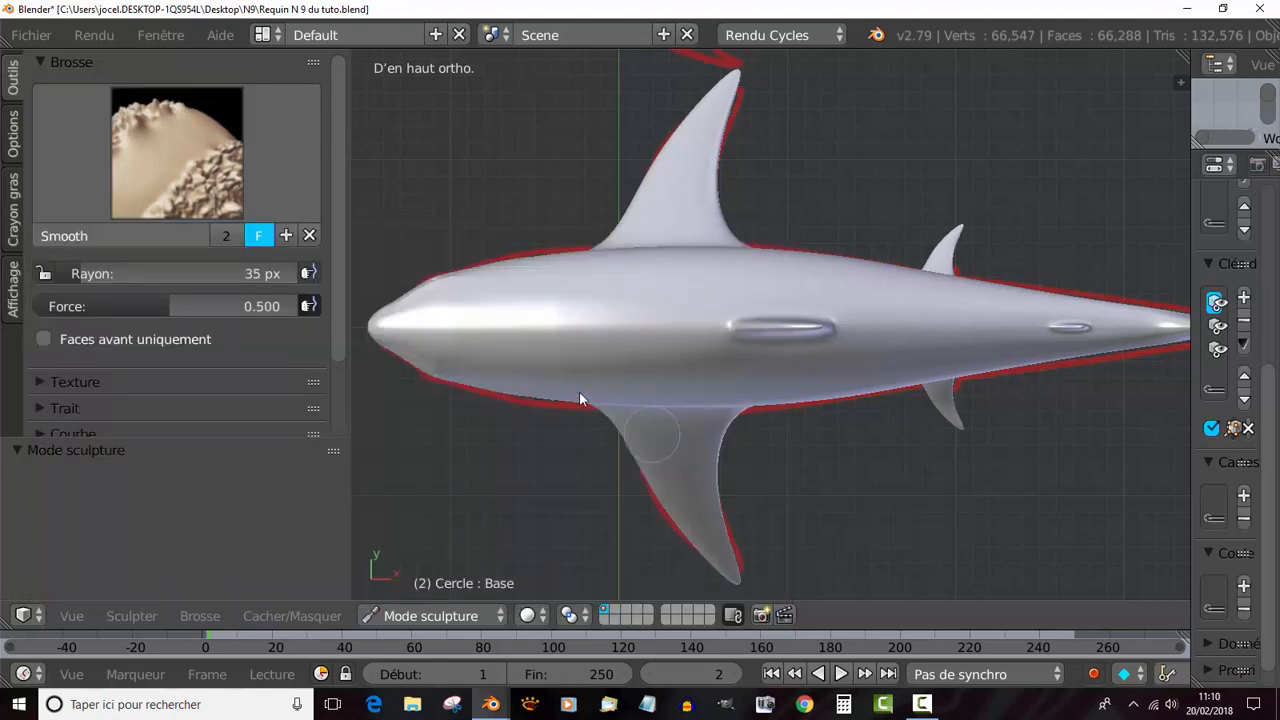
Set the Smooth brush's strength to 0.189 and its radius to 14 px.
{"action": "left_click_drag", "start_coordinate": [189, 308], "coordinate": [561, 237]}
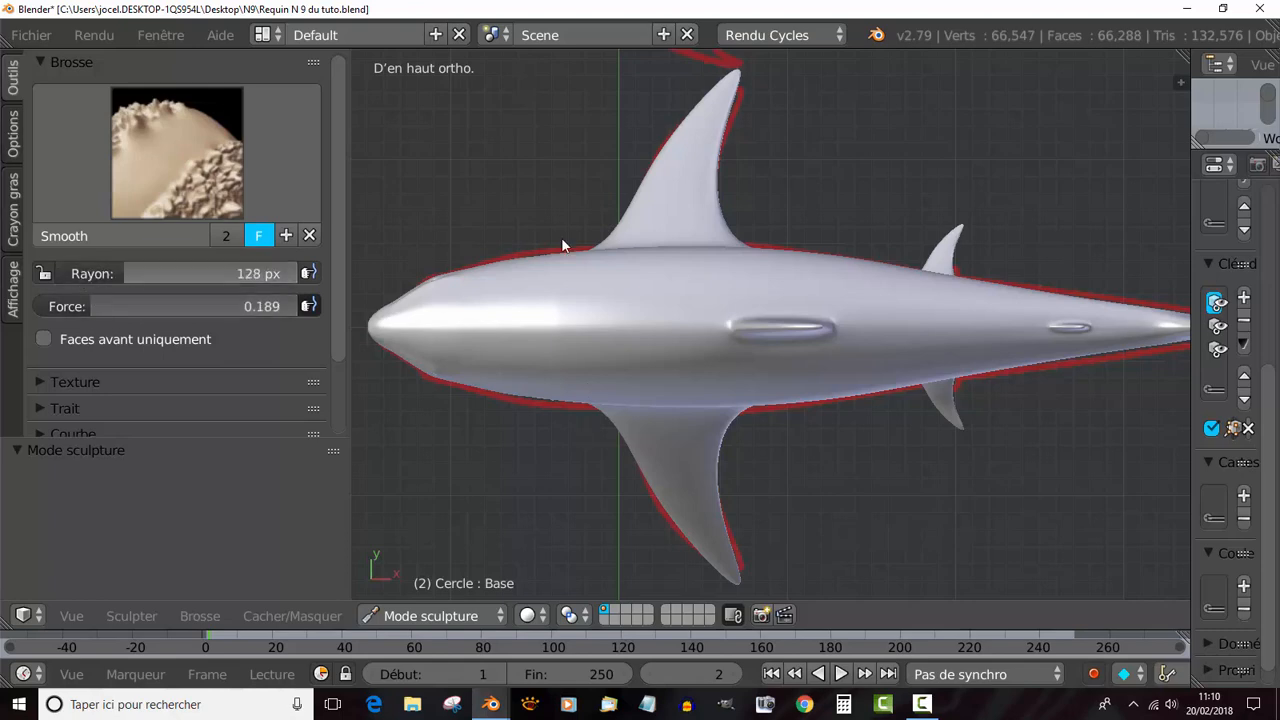
{"action": "left_click_drag", "start_coordinate": [156, 268], "coordinate": [310, 272]}
{"action": "left_click_drag", "start_coordinate": [156, 273], "coordinate": [28, 273]}
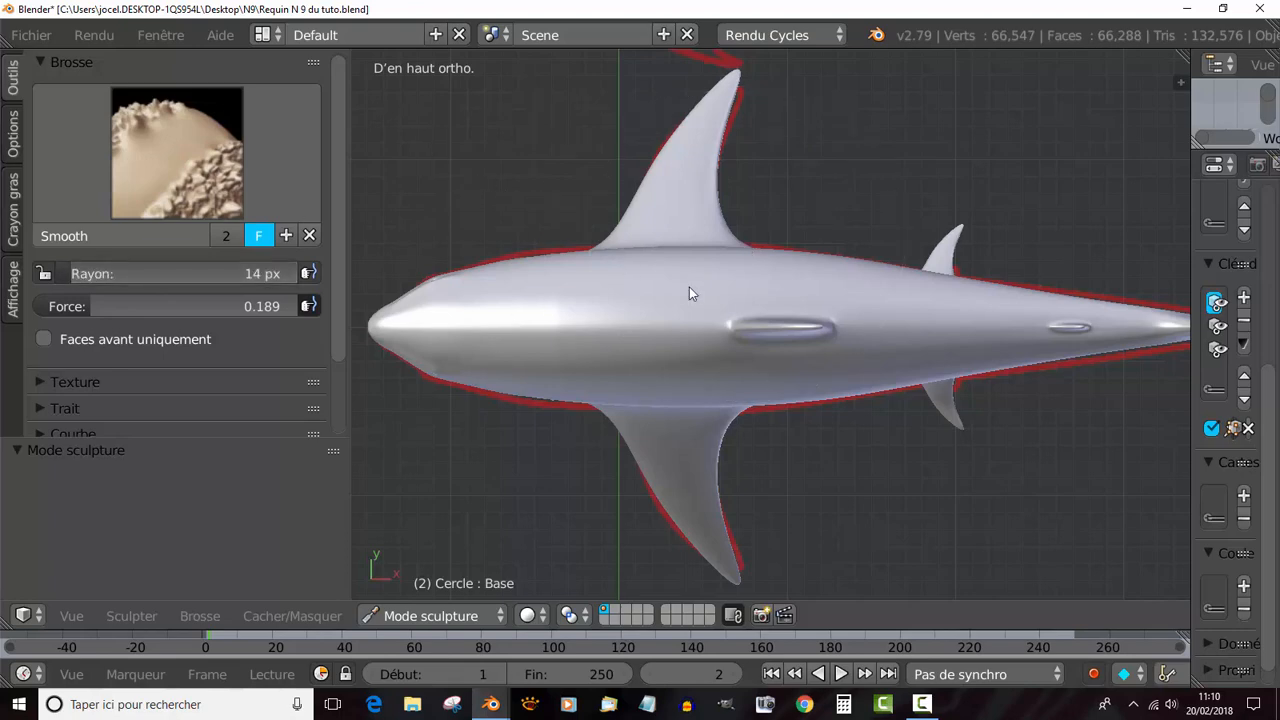
Resize the Smooth brush interactively over the model, ending with a radius of 31 px.
{"action": "key", "text": "f"}
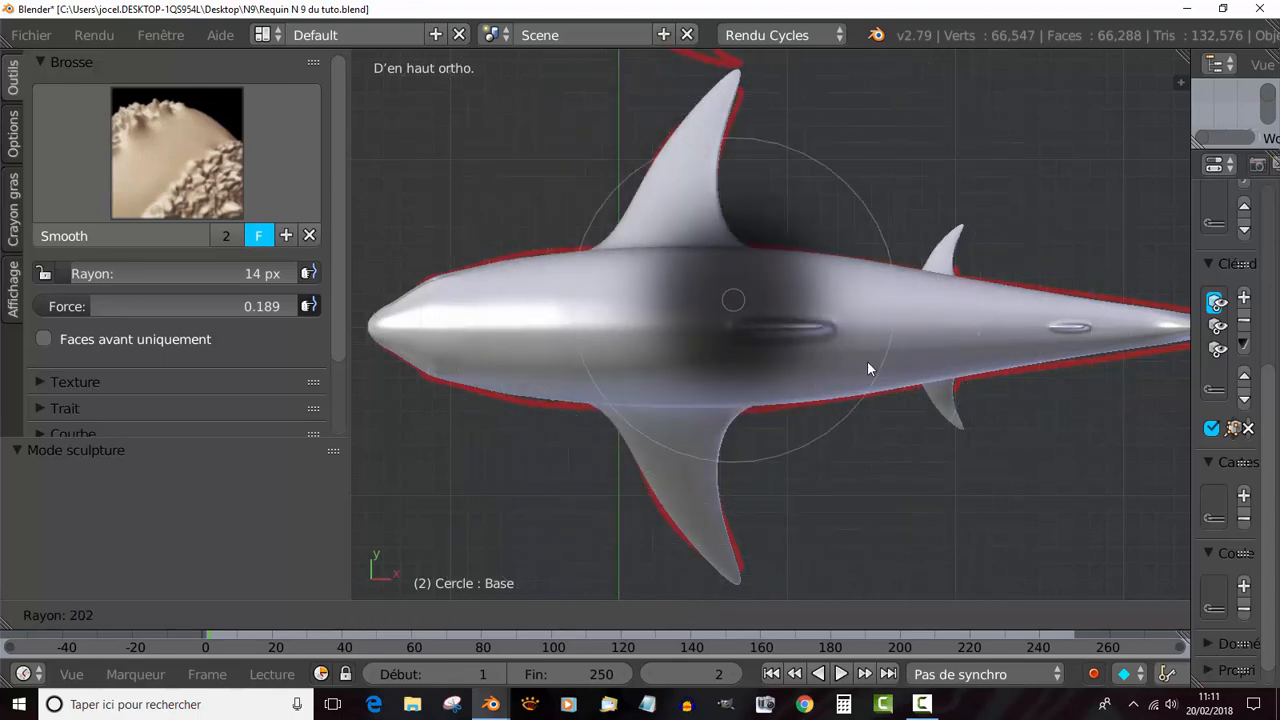
{"action": "left_click", "coordinate": [867, 368]}
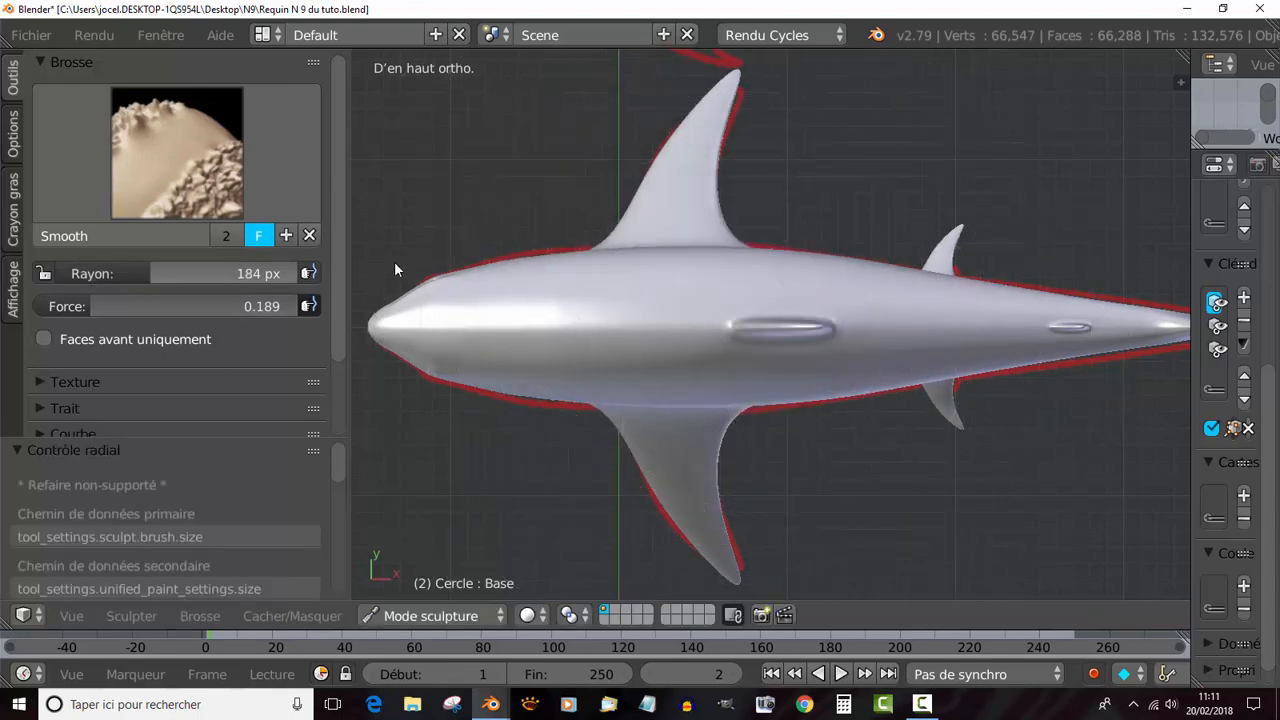
{"action": "key", "text": "f"}
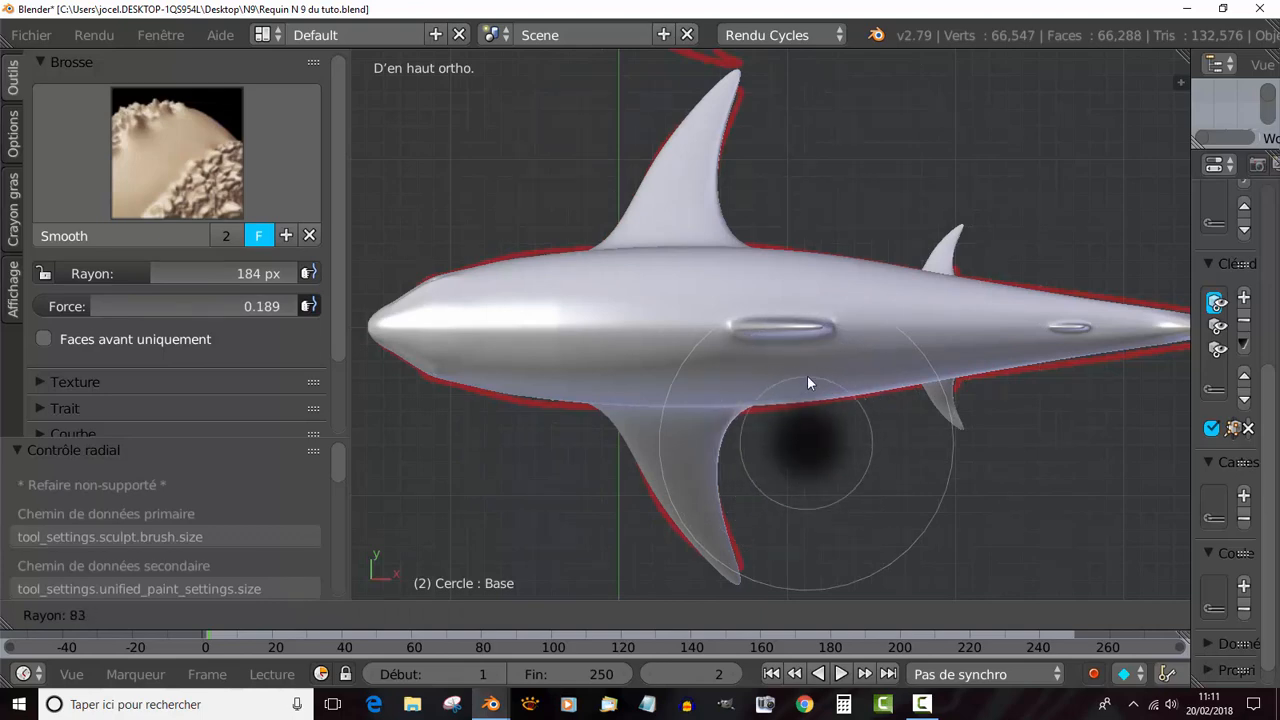
{"action": "left_click", "coordinate": [807, 375]}
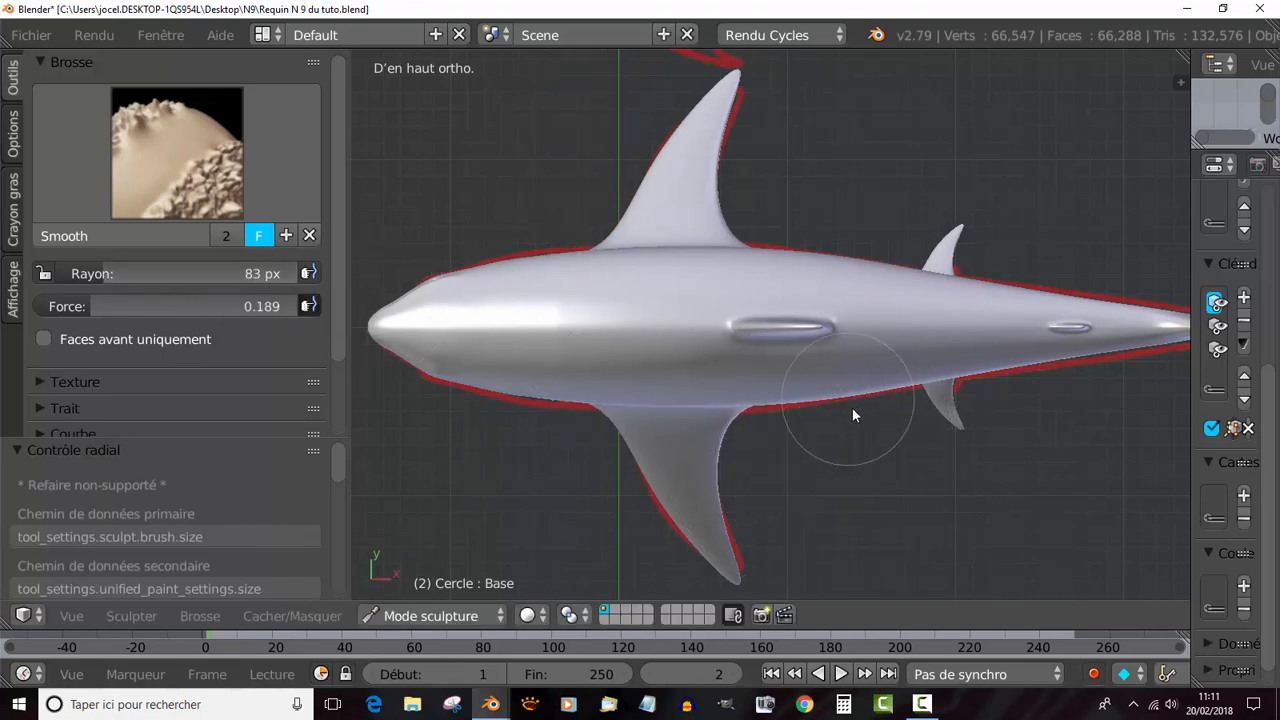
{"action": "key", "text": "f"}
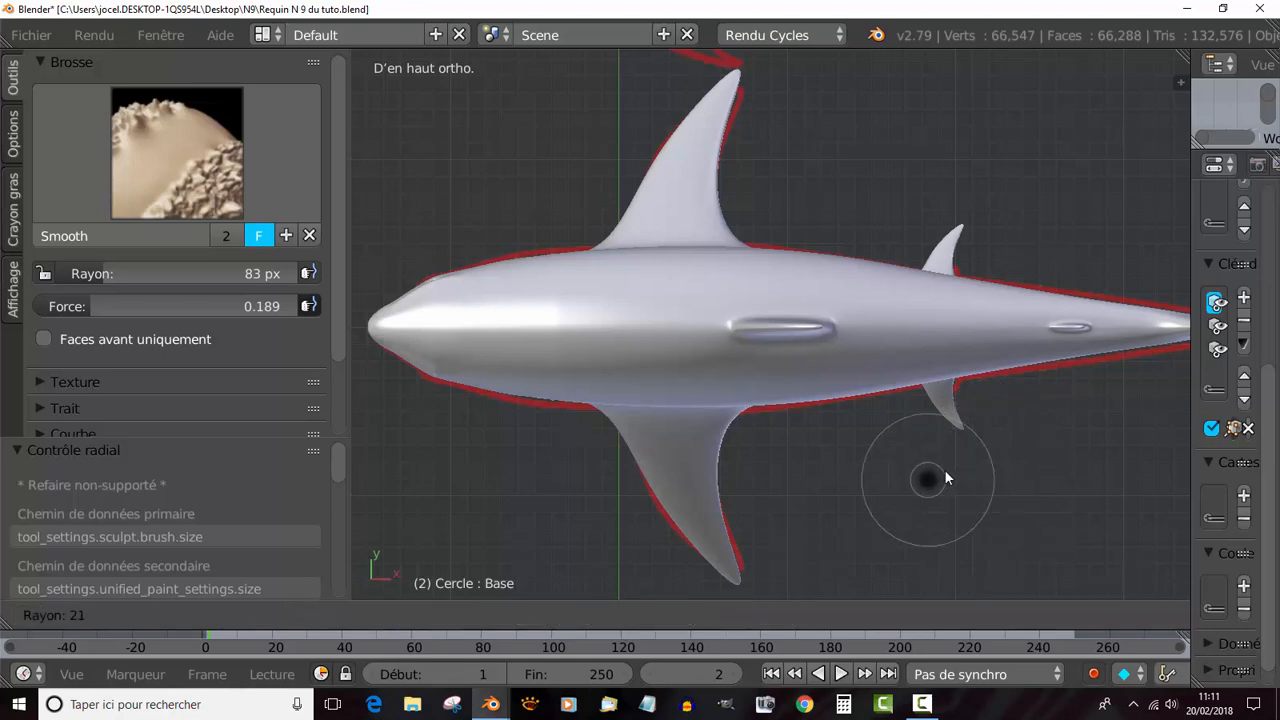
{"action": "left_click", "coordinate": [950, 473]}
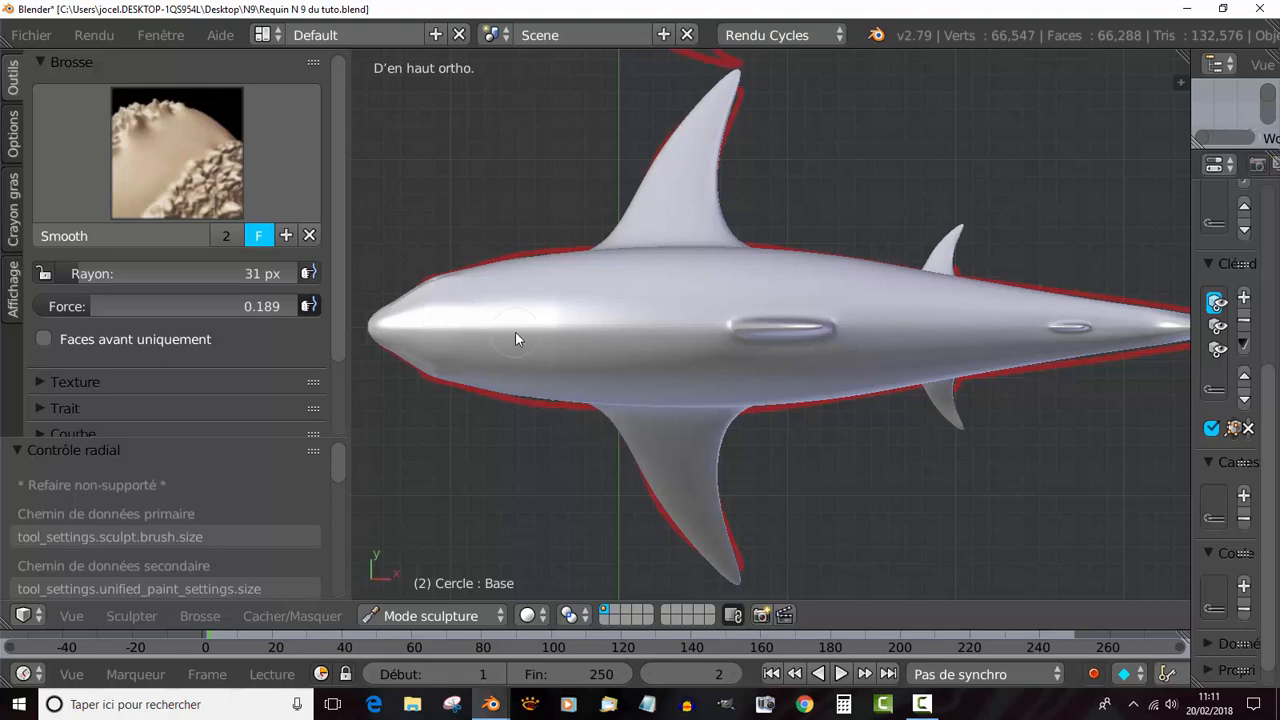
Switch to the other Blender window with Requin N 10 du tuto.blend and close it.
{"action": "mouse_move", "coordinate": [491, 704]}
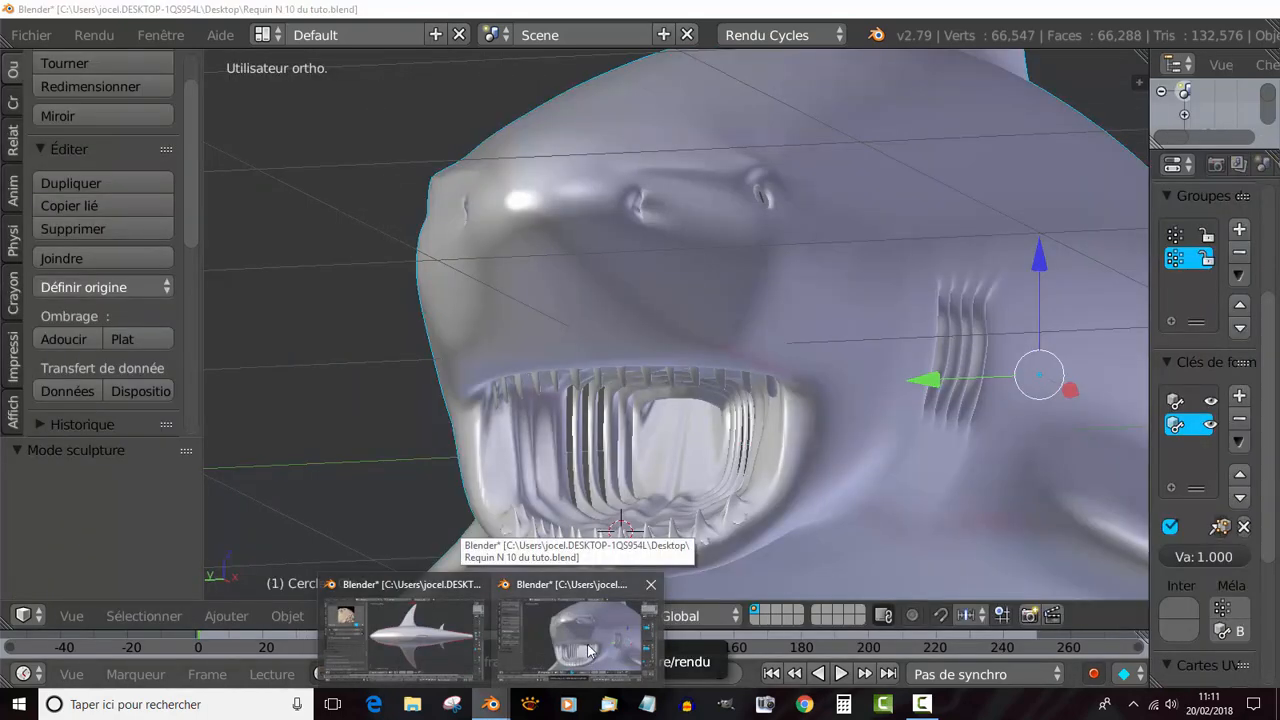
{"action": "left_click", "coordinate": [592, 657]}
{"action": "left_click", "coordinate": [1258, 9]}
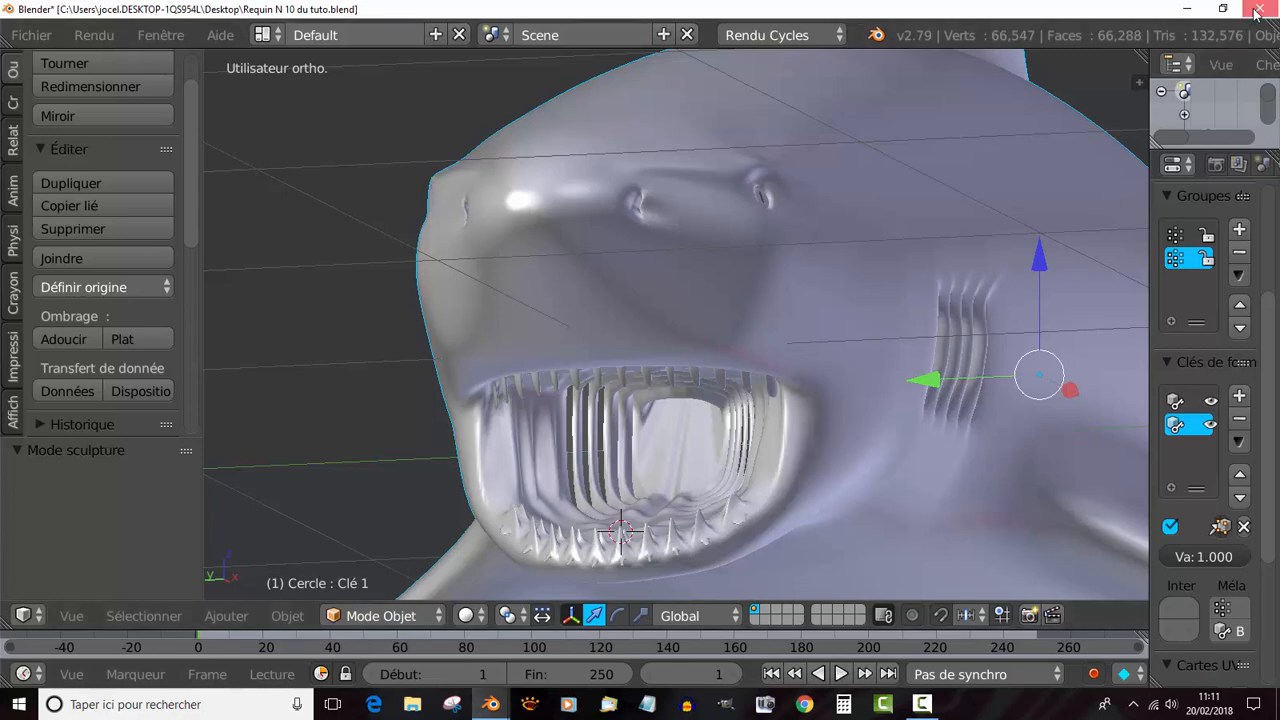
{"action": "left_click", "coordinate": [651, 410]}
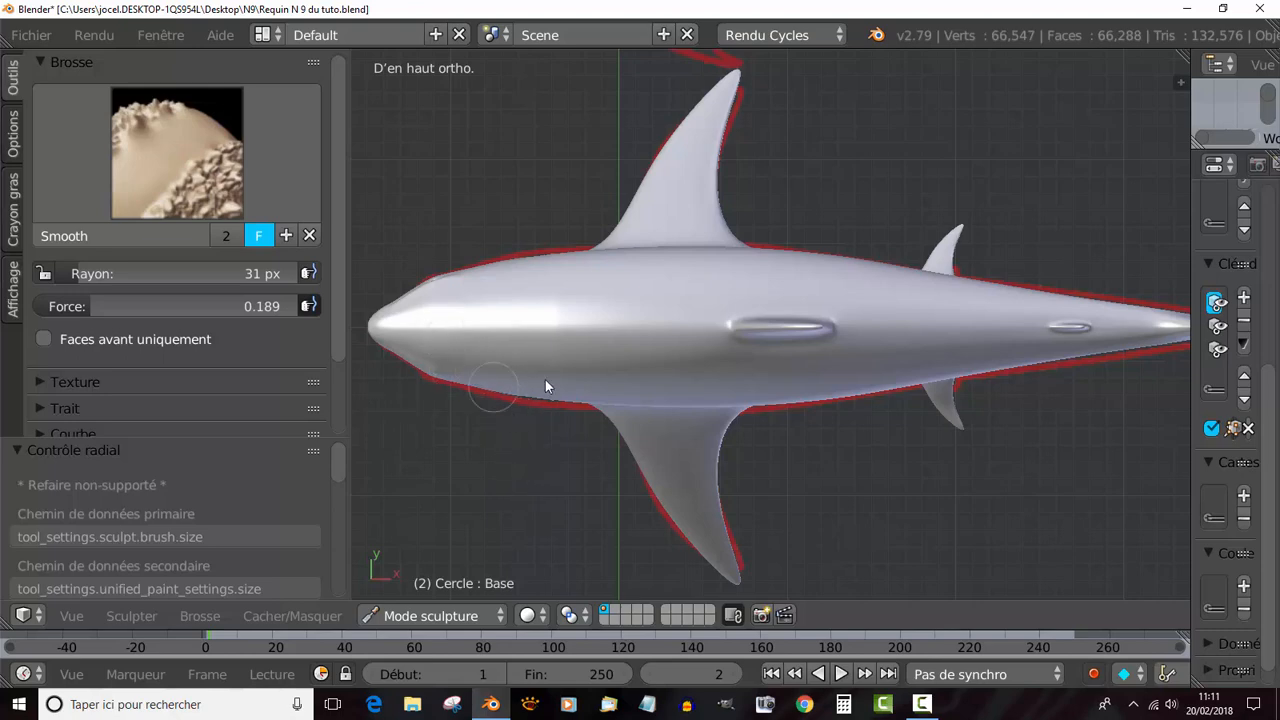
Examine the shark's head and flanks from several angles and against the red reference outline in top view.
{"action": "middle_click_drag", "start_coordinate": [580, 471], "coordinate": [696, 478], "text": "shift"}
{"action": "scroll", "coordinate": [510, 375], "scroll_direction": "up", "scroll_amount": 2}
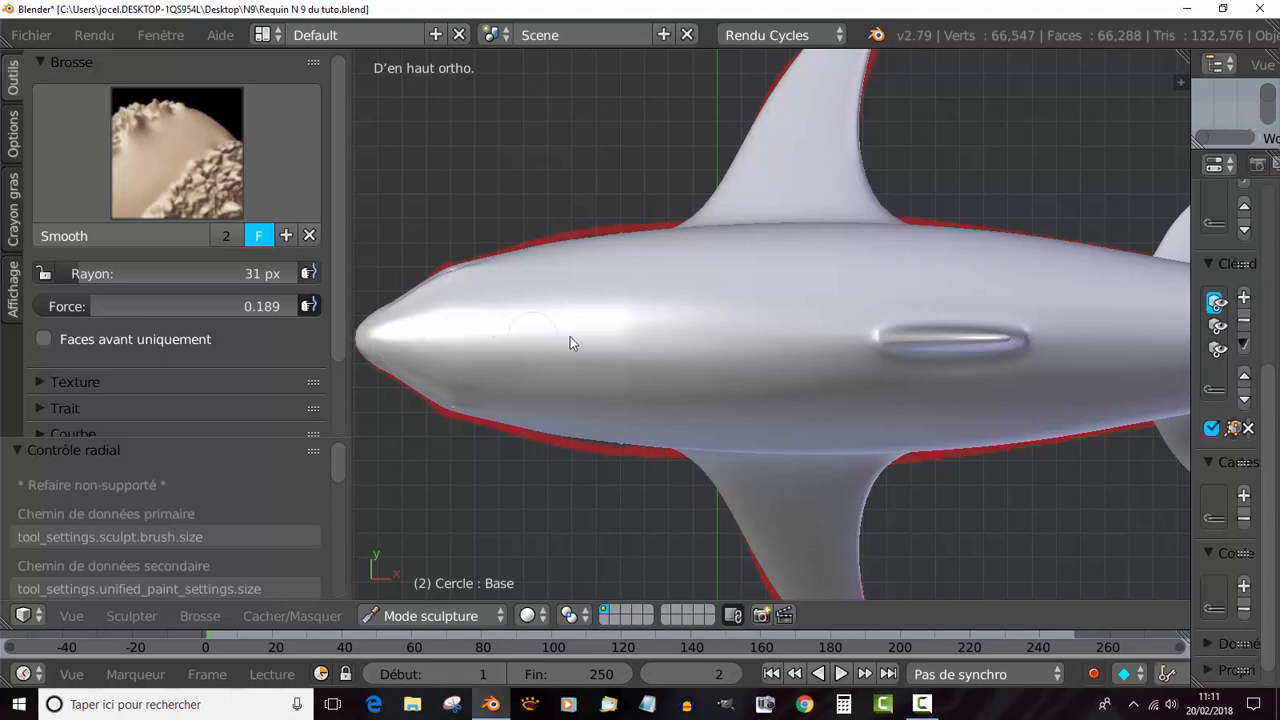
{"action": "scroll", "coordinate": [548, 437], "scroll_direction": "down", "scroll_amount": 3}
{"action": "middle_click_drag", "start_coordinate": [550, 435], "coordinate": [632, 393]}
{"action": "scroll", "coordinate": [700, 380], "scroll_direction": "up", "scroll_amount": 4}
{"action": "middle_click_drag", "start_coordinate": [722, 374], "coordinate": [641, 499]}
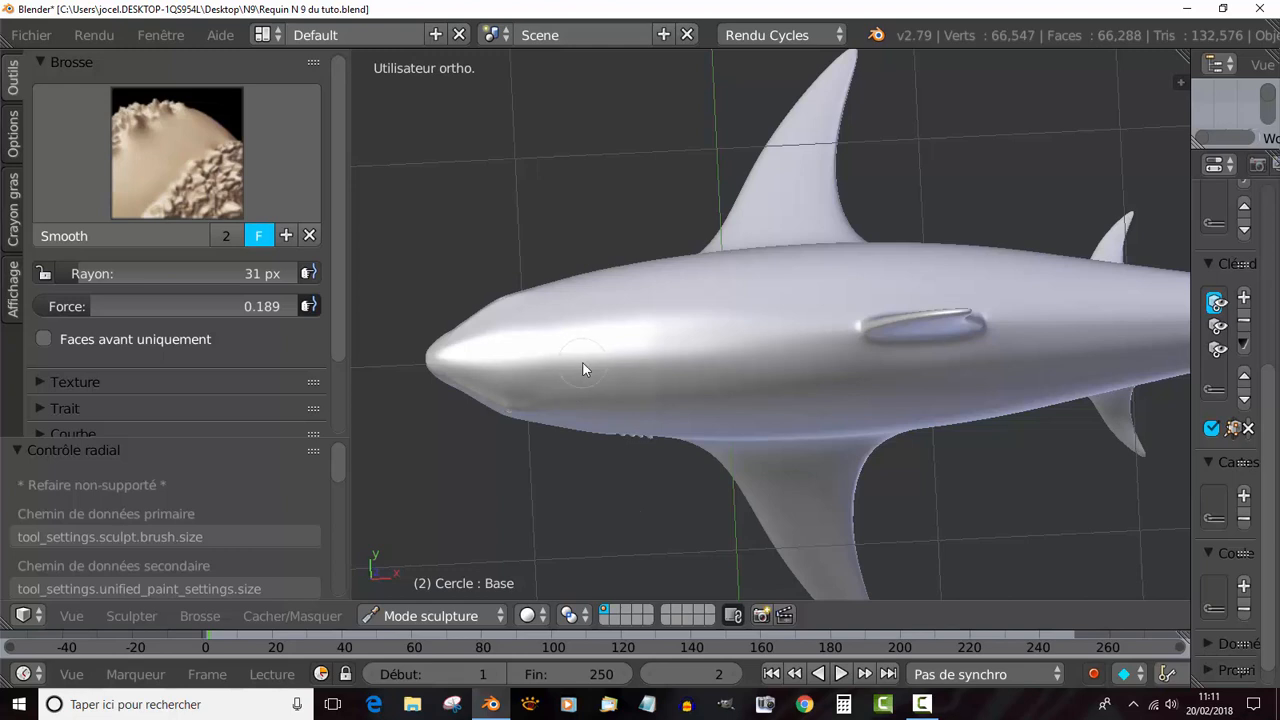
{"action": "key", "text": "KP_7"}
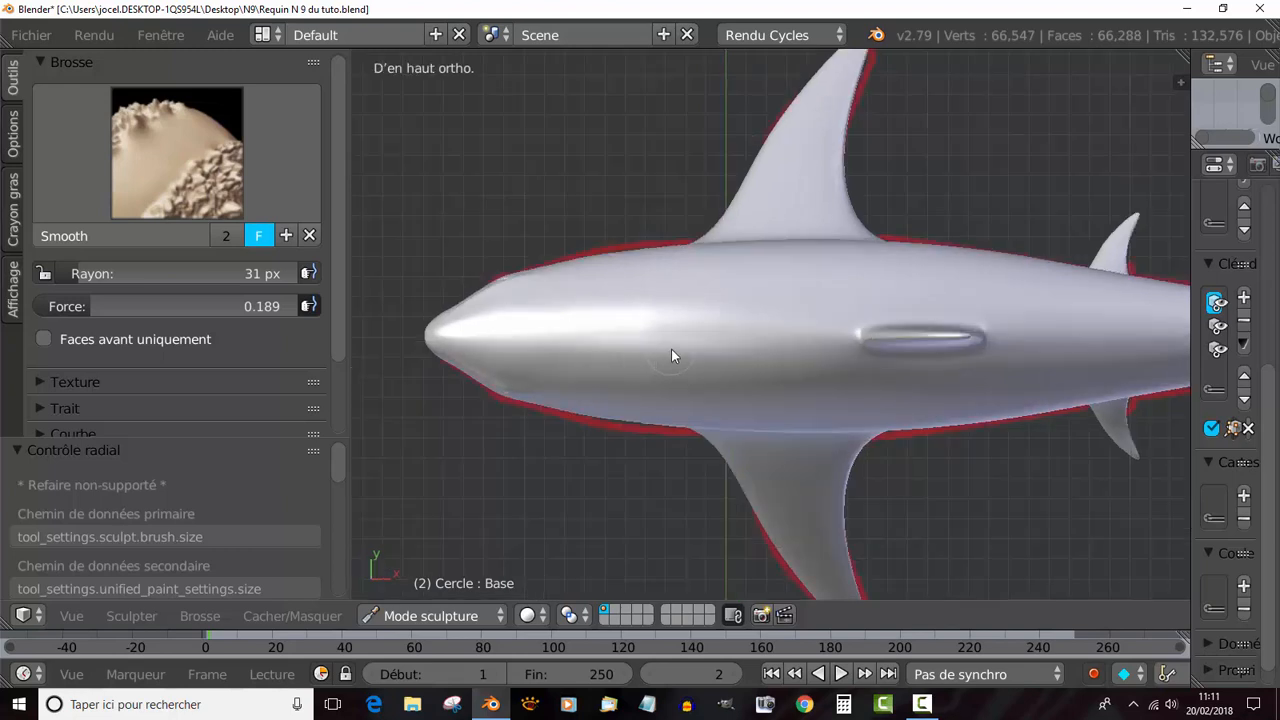
{"action": "scroll", "coordinate": [672, 350], "scroll_direction": "up", "scroll_amount": 2}
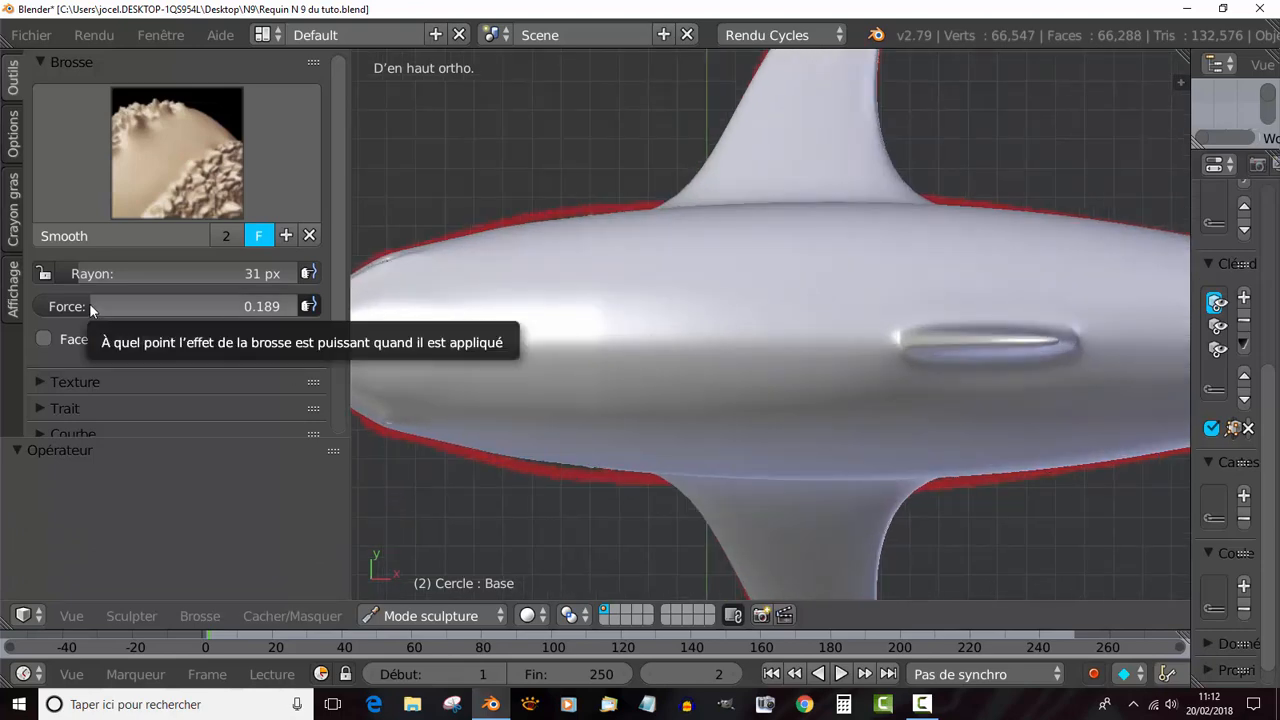
Set the Smooth brush's strength to 0.108 and enlarge its radius to 53 px.
{"action": "left_click_drag", "start_coordinate": [89, 306], "coordinate": [66, 306]}
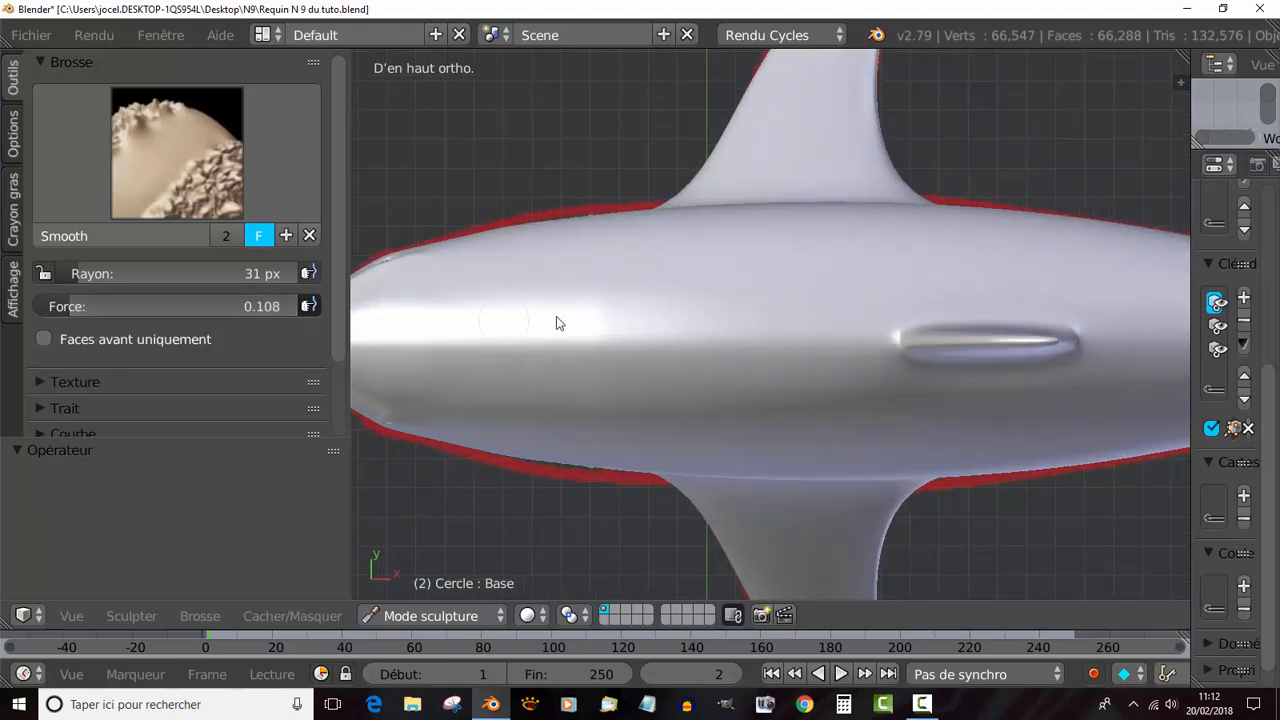
{"action": "scroll", "coordinate": [556, 316], "scroll_direction": "down", "scroll_amount": 3}
{"action": "key", "text": "f"}
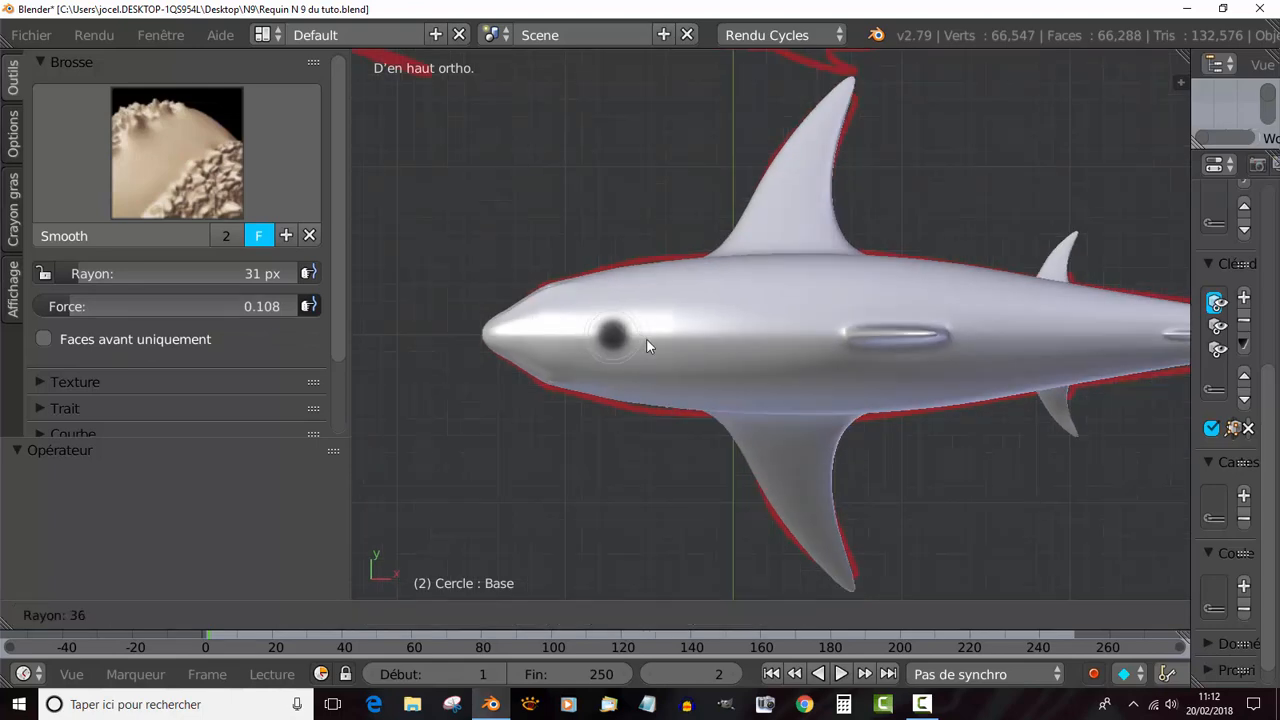
{"action": "left_click", "coordinate": [553, 345]}
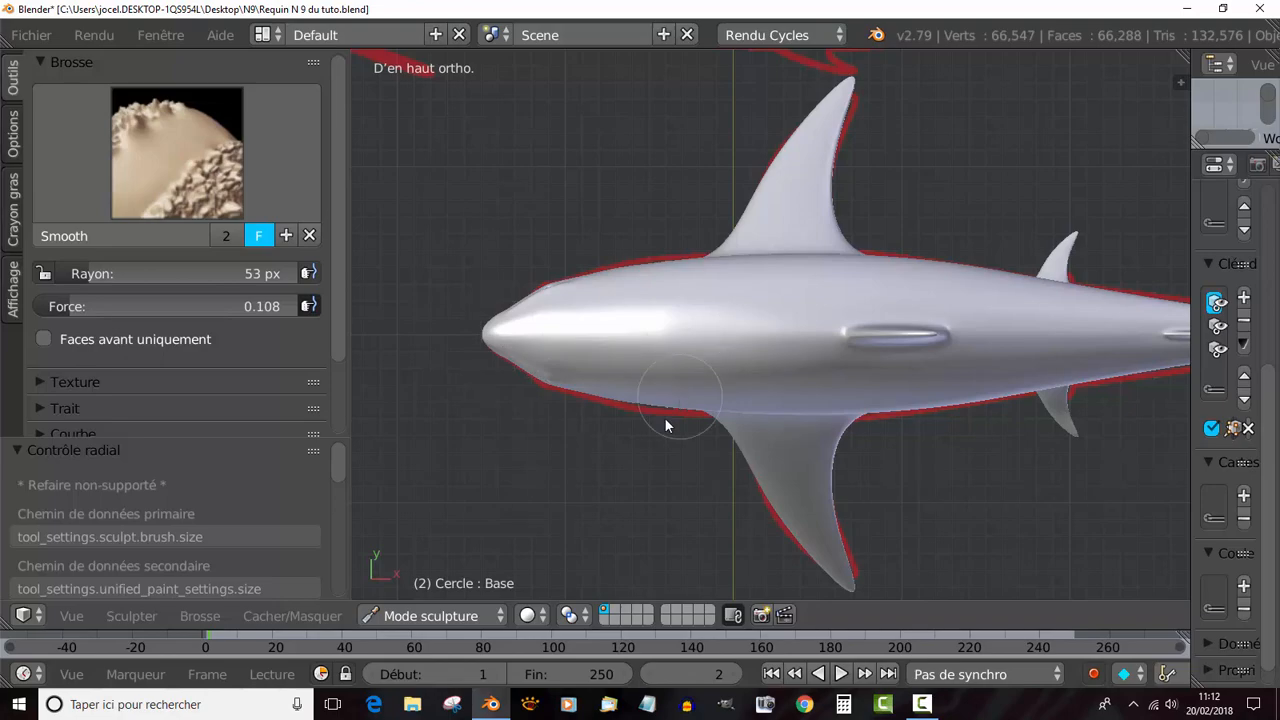
Preview the gueule shape key at 1.000, bring its value back to zero and reselect the Base key.
{"action": "middle_click_drag", "start_coordinate": [666, 423], "coordinate": [712, 274]}
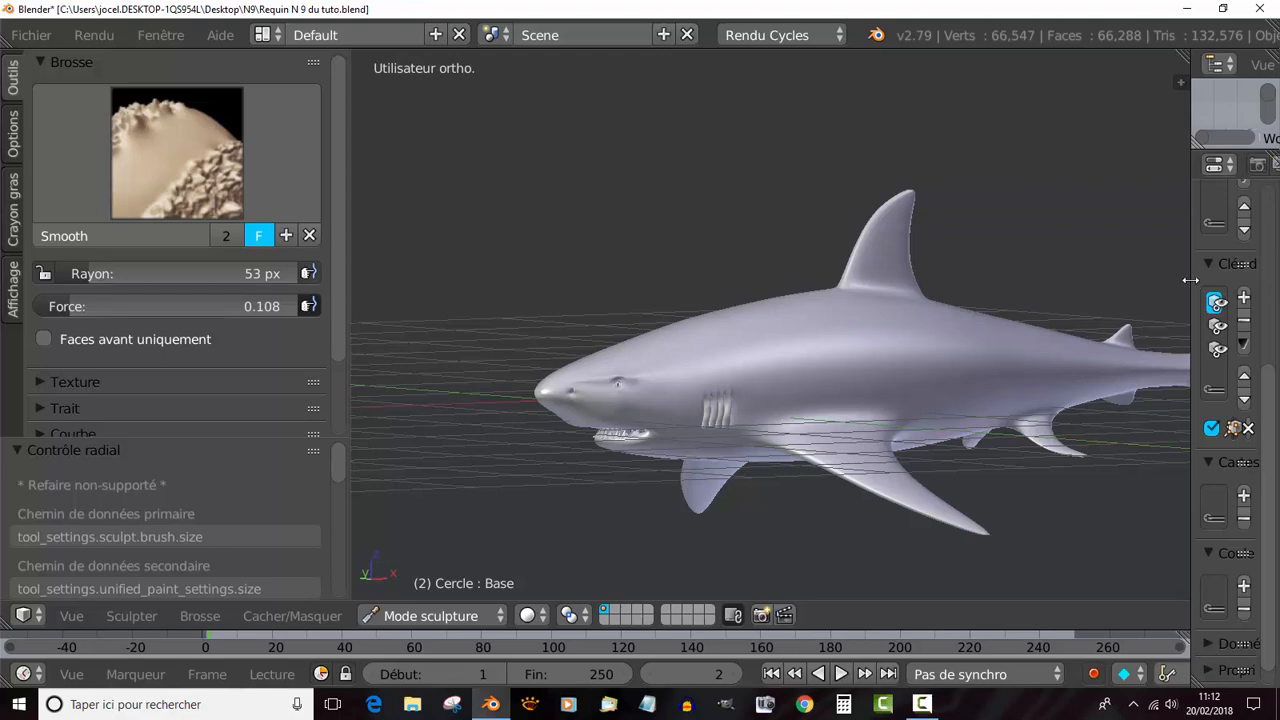
{"action": "left_click_drag", "start_coordinate": [1192, 277], "coordinate": [998, 268]}
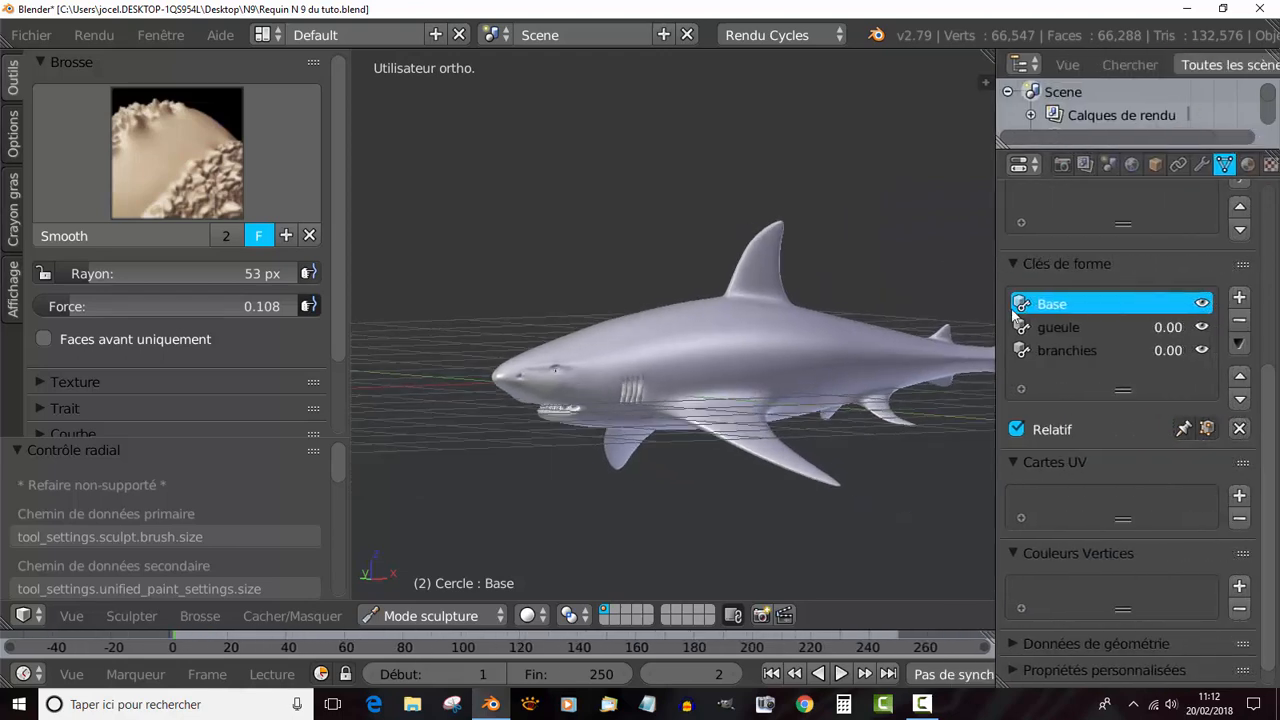
{"action": "left_click", "coordinate": [1069, 351]}
{"action": "left_click", "coordinate": [1064, 325]}
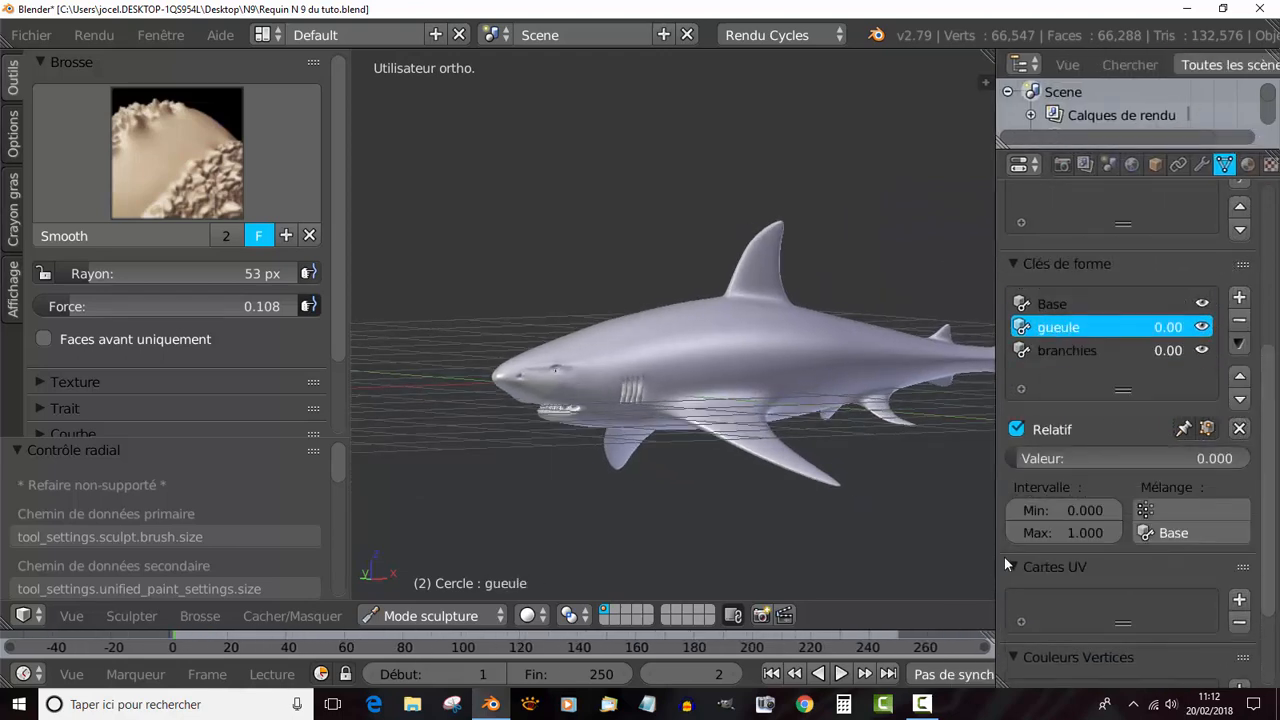
{"action": "left_click_drag", "start_coordinate": [1033, 458], "coordinate": [1245, 458]}
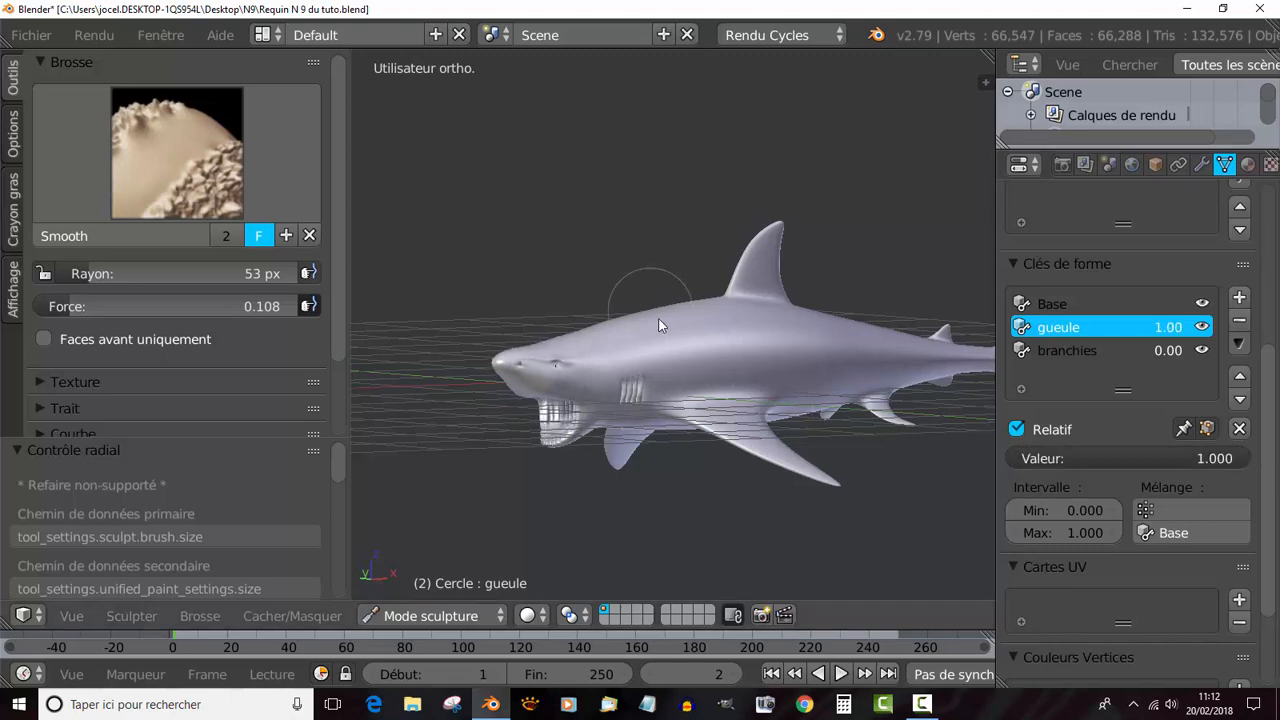
{"action": "middle_click_drag", "start_coordinate": [659, 325], "coordinate": [693, 347]}
{"action": "left_click_drag", "start_coordinate": [1130, 458], "coordinate": [1005, 458]}
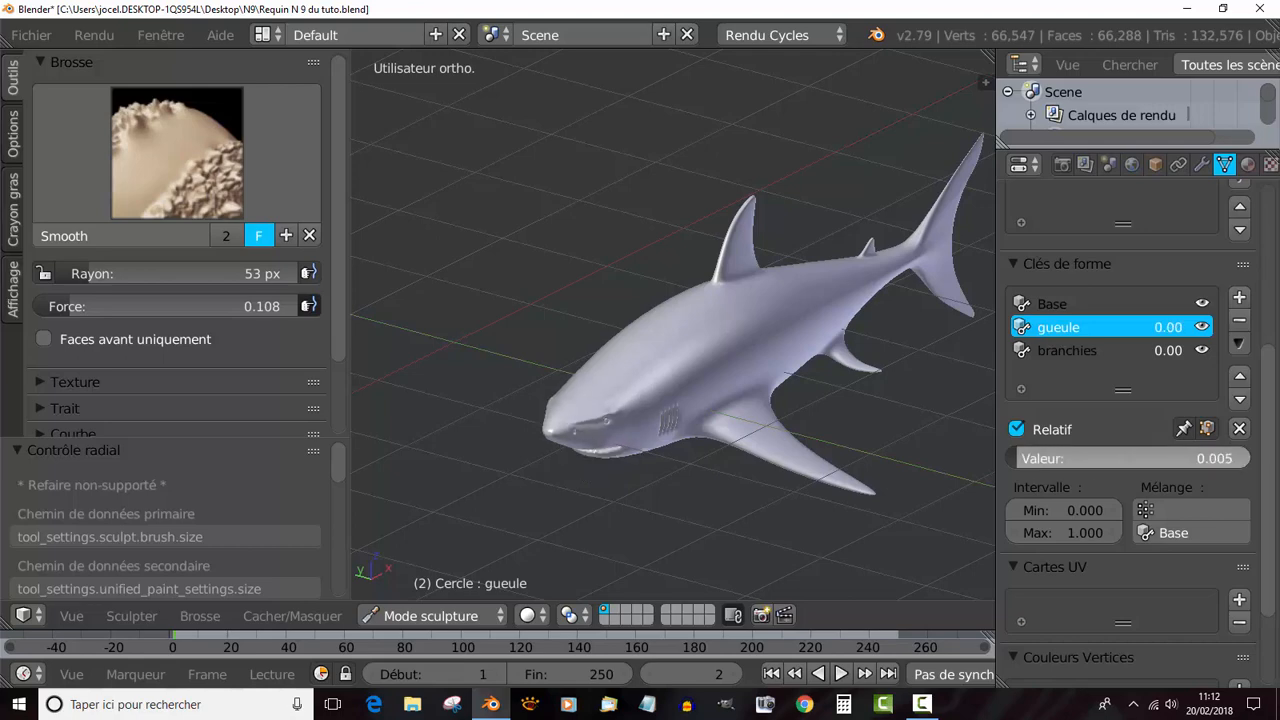
{"action": "left_click", "coordinate": [1050, 304]}
Compare the shark's body outline with the red reference drawing in top view.
{"action": "scroll", "coordinate": [573, 295], "scroll_direction": "up", "scroll_amount": 2}
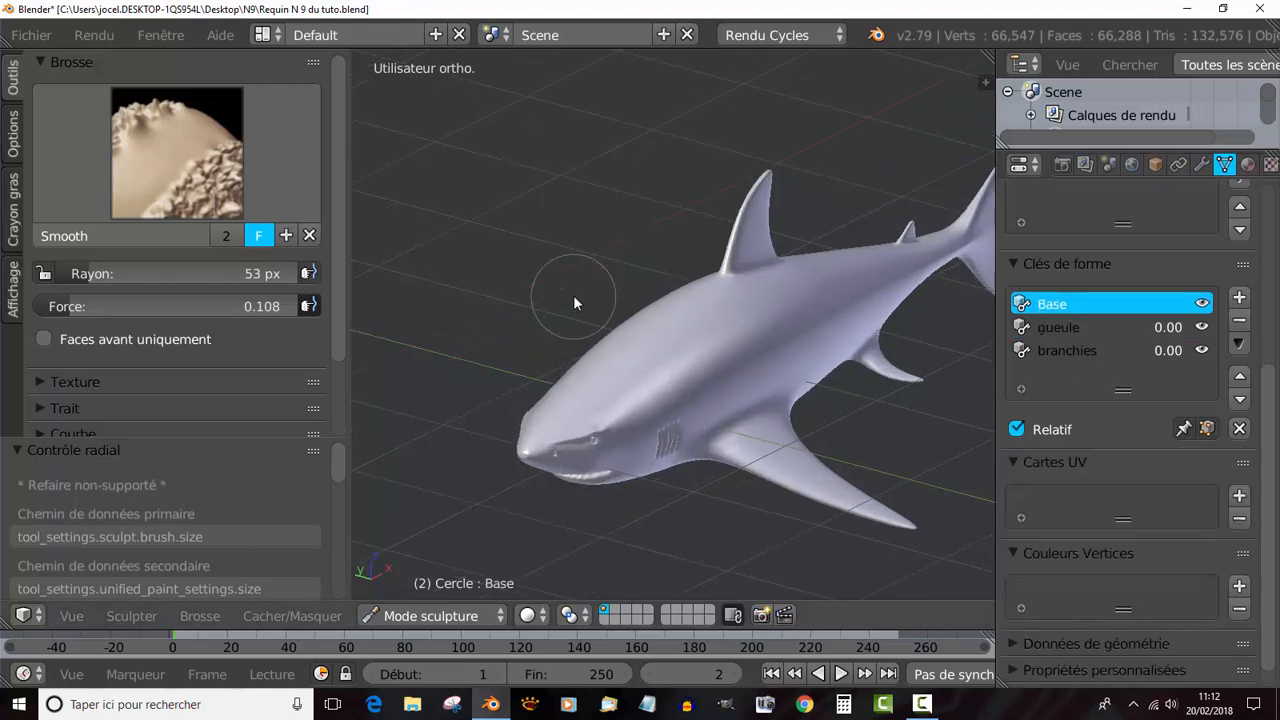
{"action": "middle_click_drag", "start_coordinate": [573, 295], "coordinate": [524, 239]}
{"action": "key", "text": "KP_7"}
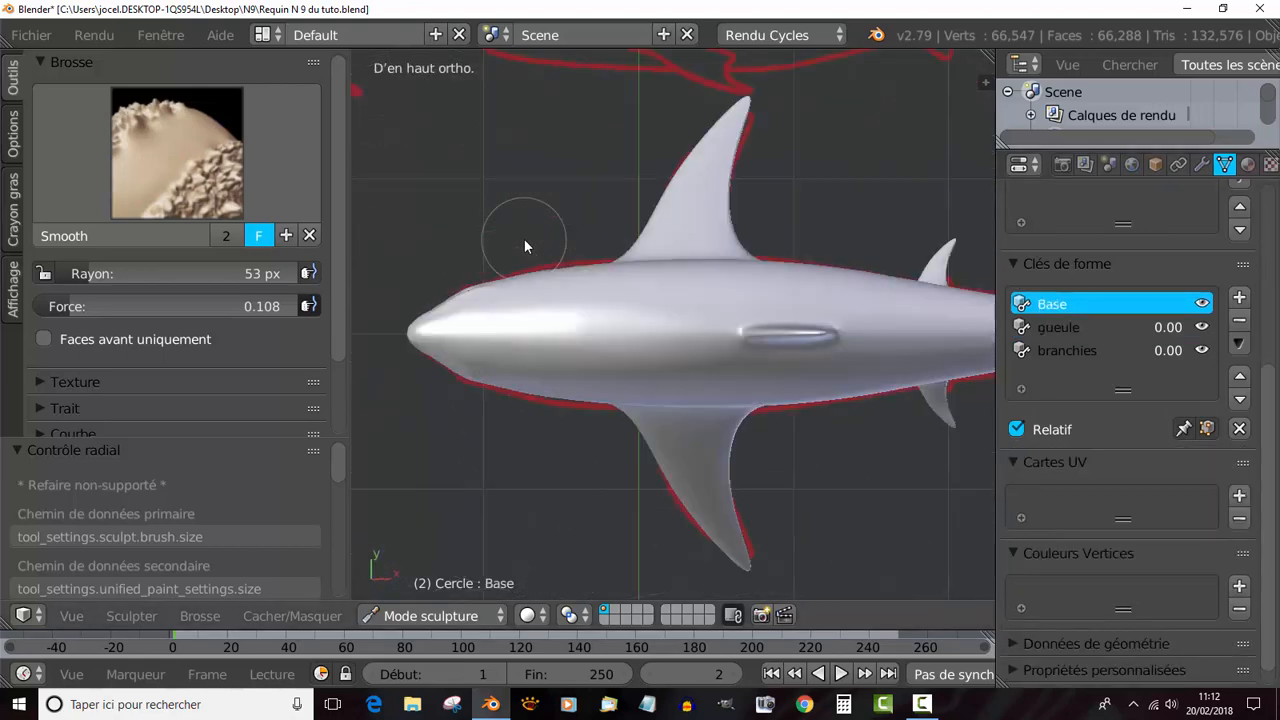
{"action": "left_click", "coordinate": [188, 140]}
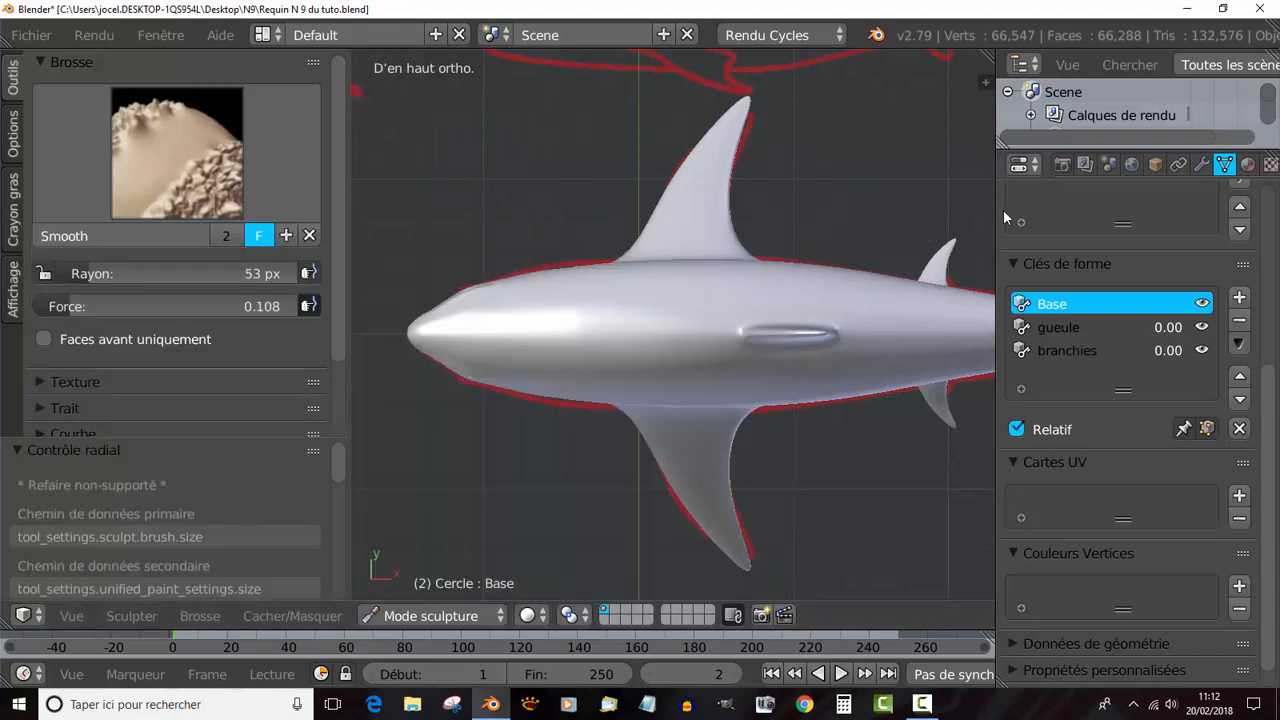
{"action": "left_click_drag", "start_coordinate": [997, 222], "coordinate": [1190, 215]}
{"action": "scroll", "coordinate": [1112, 192], "scroll_direction": "down", "scroll_amount": 3}
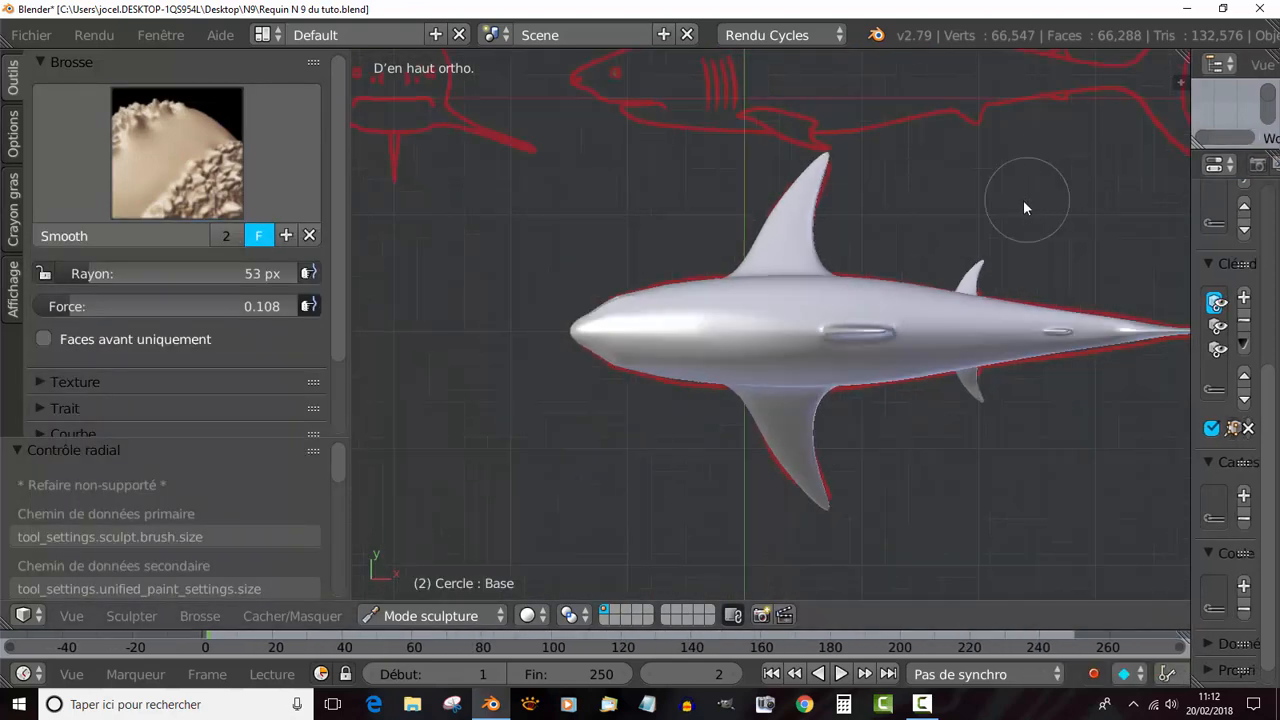
{"action": "middle_click_drag", "start_coordinate": [1023, 200], "coordinate": [948, 196], "text": "shift"}
{"action": "scroll", "coordinate": [669, 330], "scroll_direction": "up", "scroll_amount": 3}
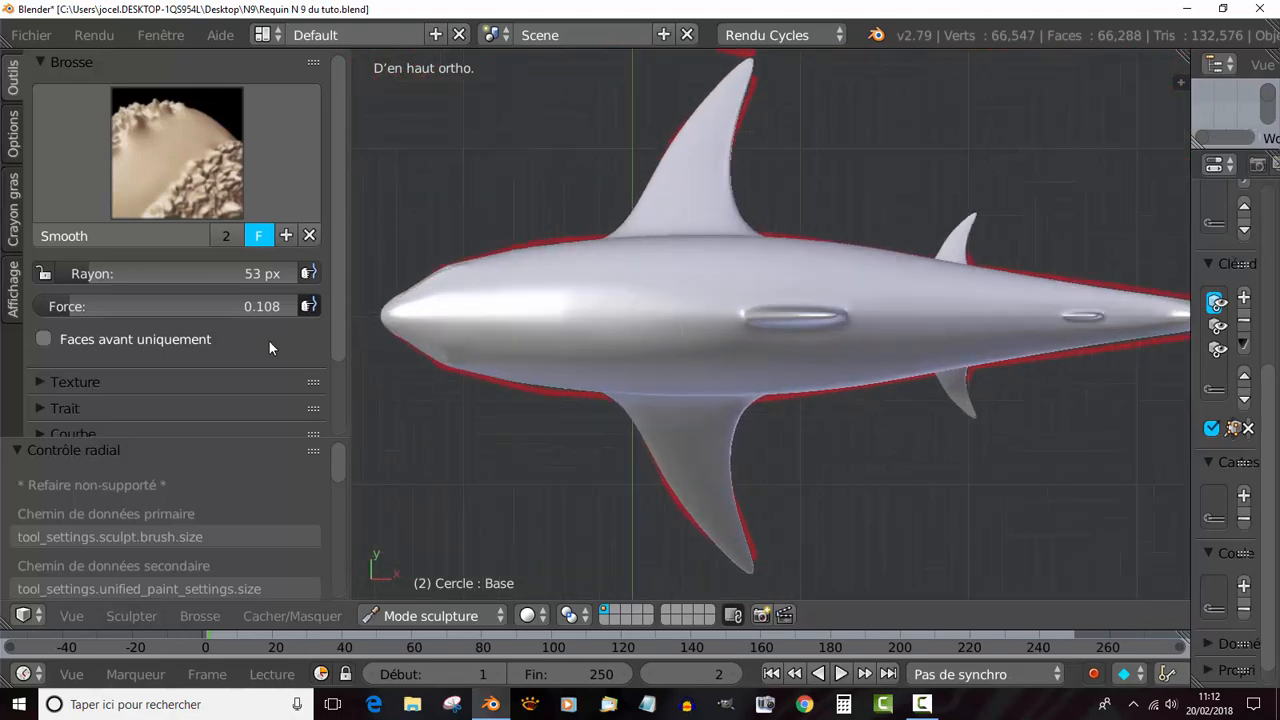
Switch to the Grab brush, test a stroke on top of the shark's head and undo it.
{"action": "left_click", "coordinate": [181, 133]}
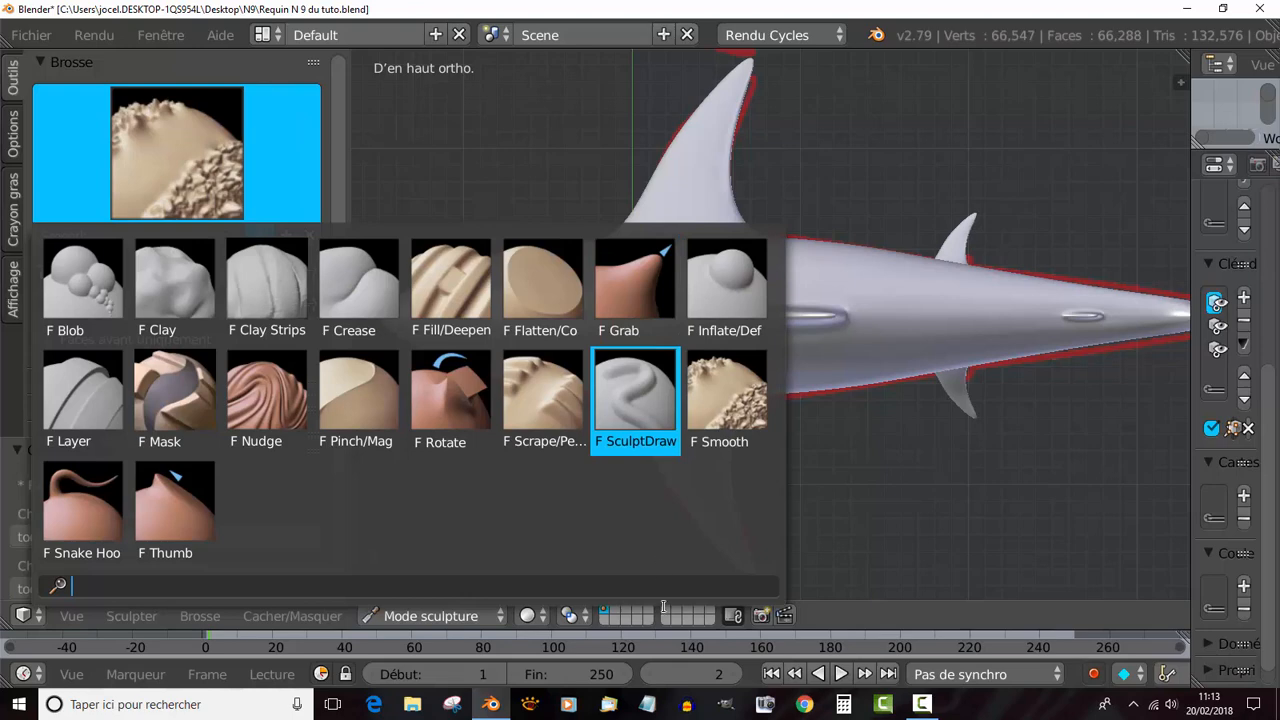
{"action": "left_click", "coordinate": [641, 307]}
{"action": "left_click_drag", "start_coordinate": [476, 311], "coordinate": [581, 311]}
{"action": "scroll", "coordinate": [534, 345], "scroll_direction": "up", "scroll_amount": 3}
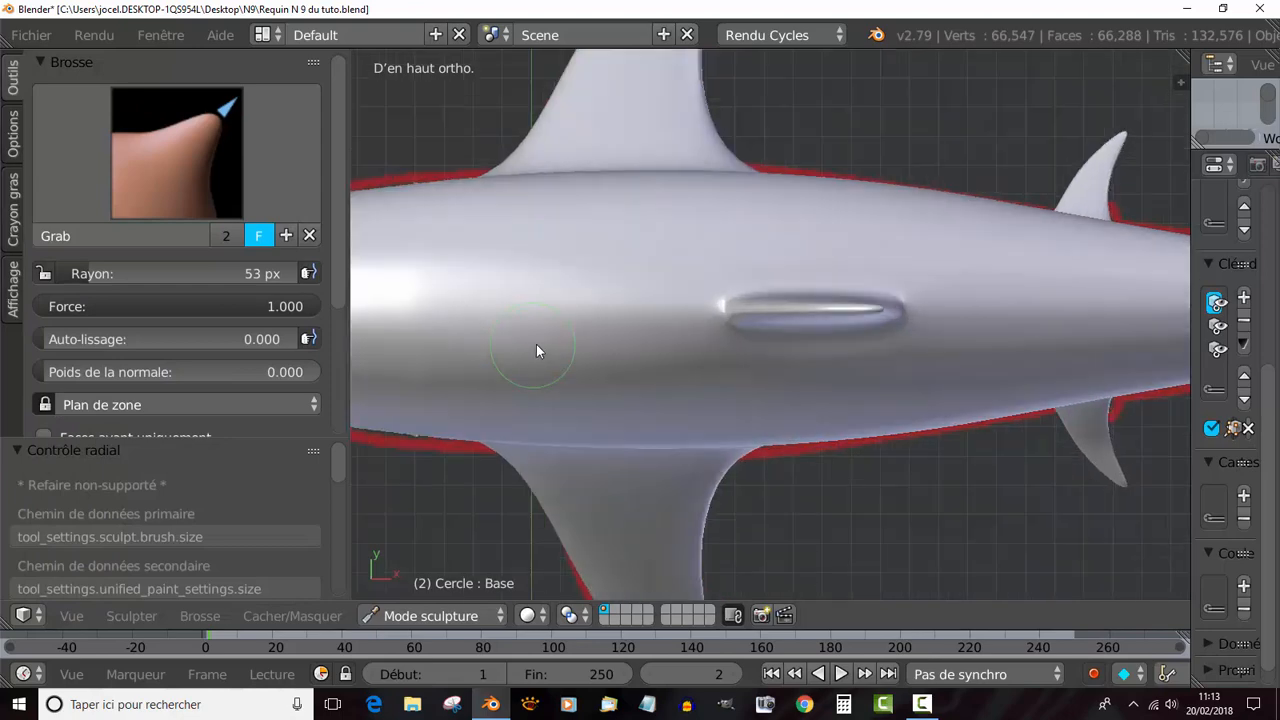
{"action": "middle_click_drag", "start_coordinate": [536, 344], "coordinate": [603, 343]}
{"action": "scroll", "coordinate": [603, 342], "scroll_direction": "down", "scroll_amount": 5}
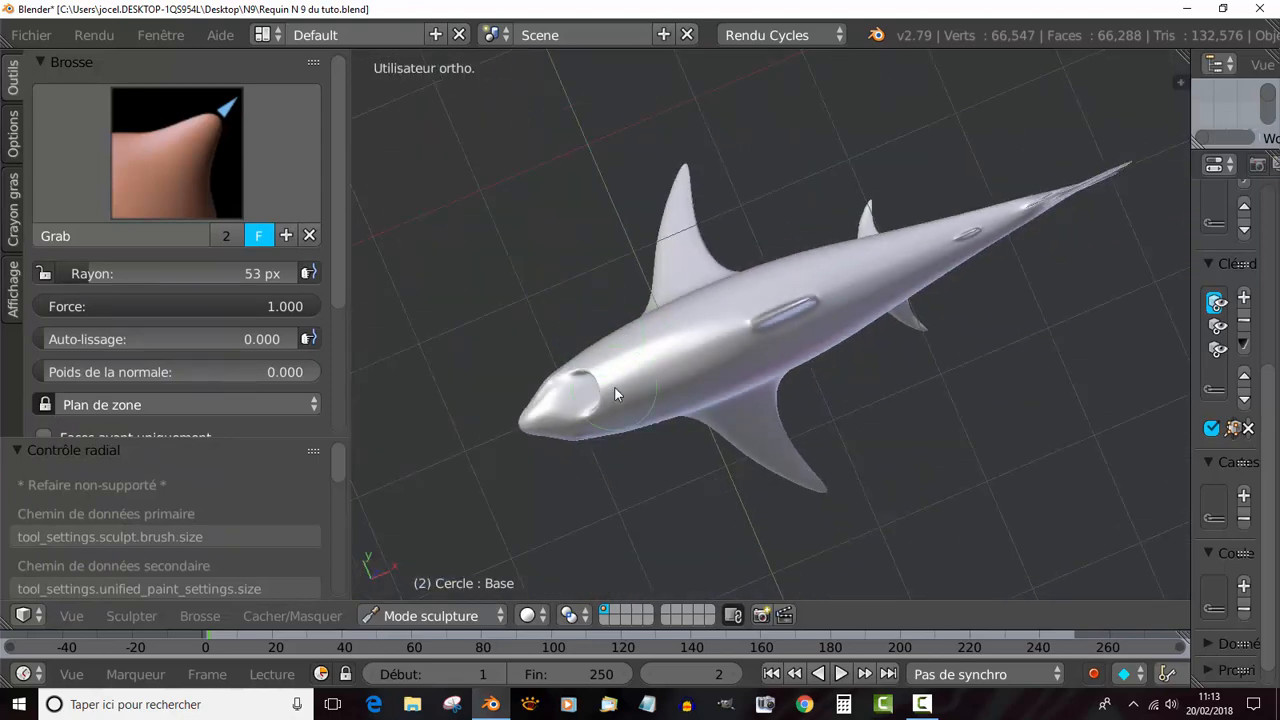
{"action": "key", "text": "ctrl+z"}
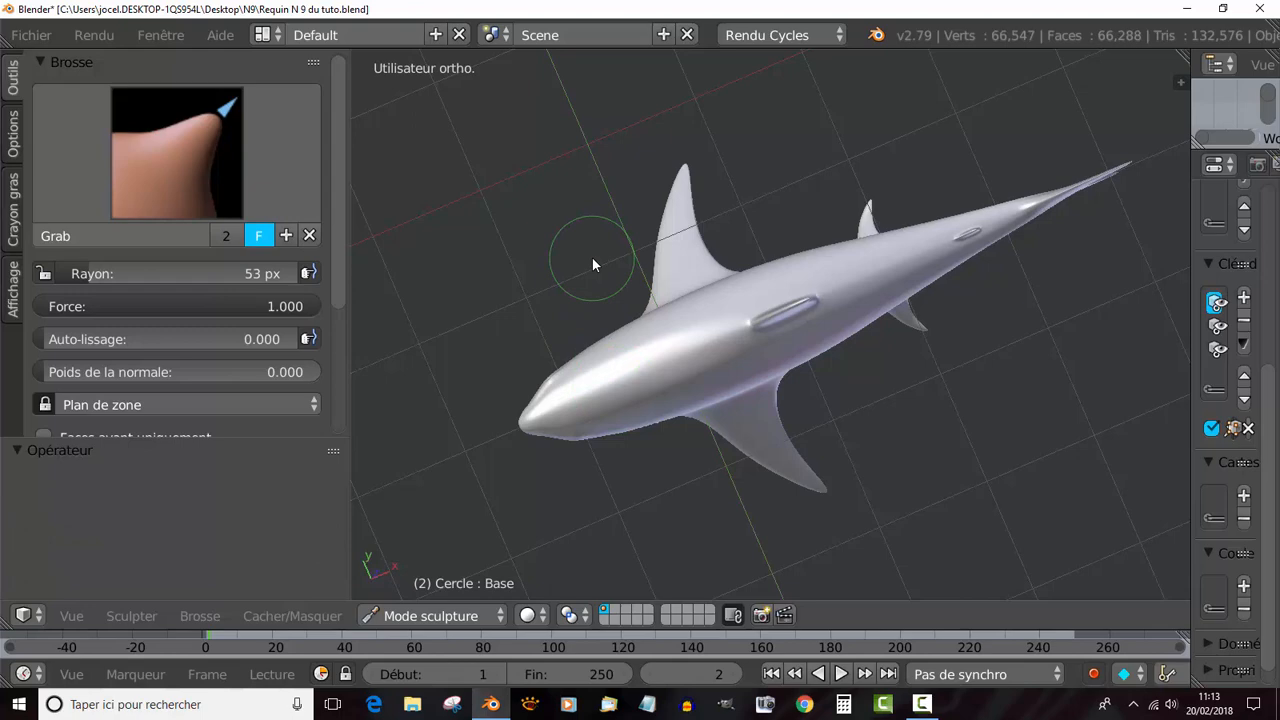
Lower the Grab brush's strength to 0.180 for a test on top of the head, and reduce it further to 0.079.
{"action": "key", "text": "KP_7"}
{"action": "scroll", "coordinate": [521, 359], "scroll_direction": "up", "scroll_amount": 4}
{"action": "middle_click_drag", "start_coordinate": [604, 319], "coordinate": [830, 330], "text": "shift"}
{"action": "middle_click_drag", "start_coordinate": [693, 312], "coordinate": [559, 290], "text": "ctrl"}
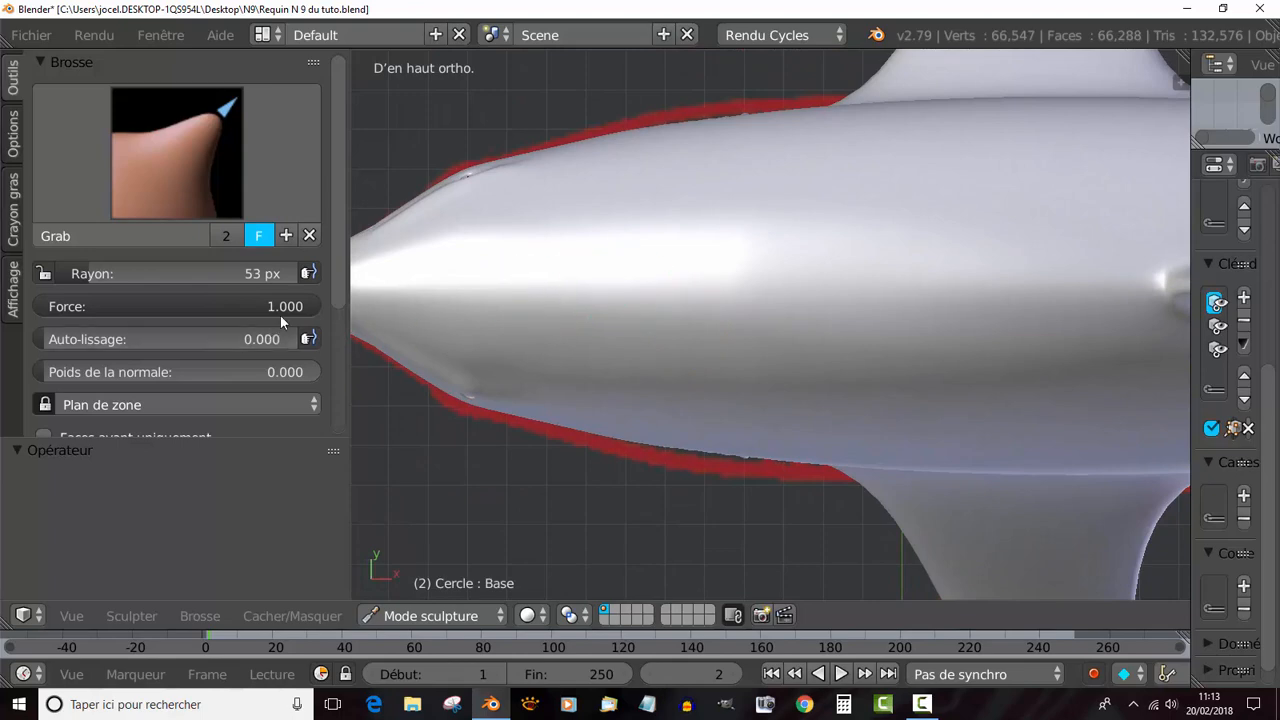
{"action": "mouse_move", "coordinate": [280, 306]}
{"action": "left_mouse_down"}
{"action": "mouse_move", "coordinate": [100, 306]}
{"action": "mouse_move", "coordinate": [111, 285]}
{"action": "mouse_move", "coordinate": [110, 306]}
{"action": "mouse_move", "coordinate": [94, 305]}
{"action": "left_mouse_up"}
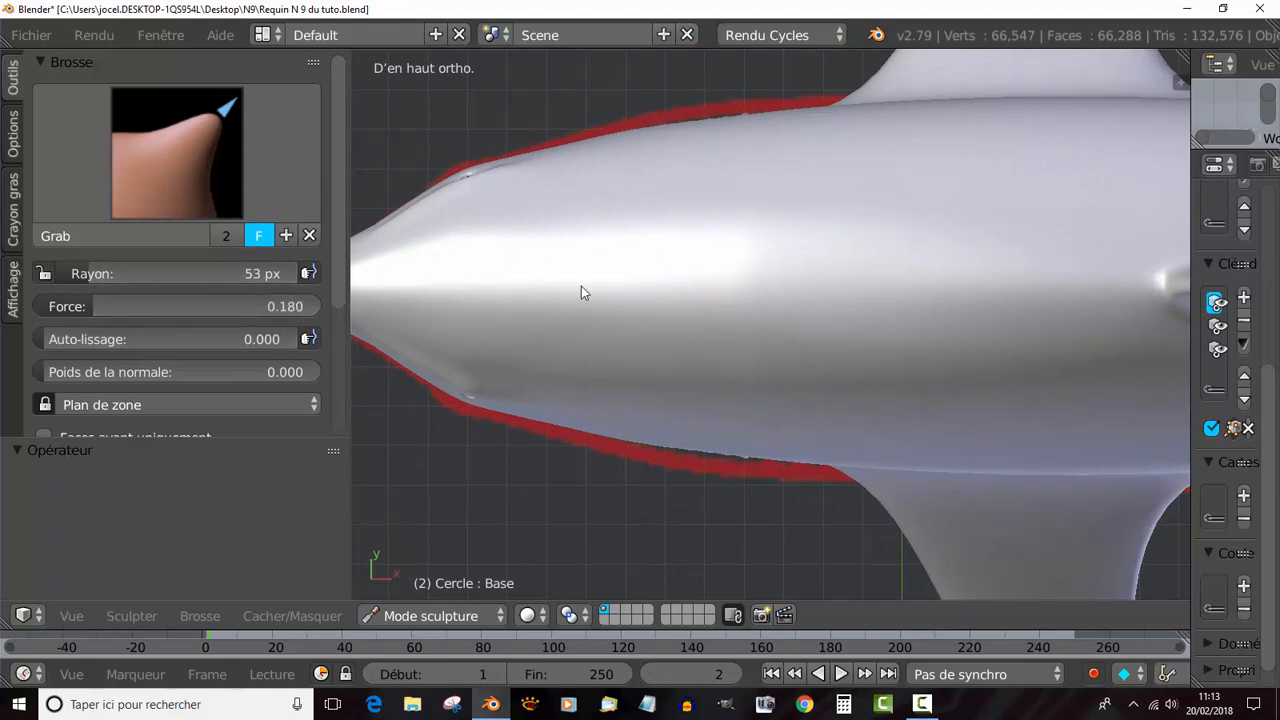
{"action": "mouse_move", "coordinate": [567, 287]}
{"action": "left_mouse_down"}
{"action": "mouse_move", "coordinate": [681, 283]}
{"action": "mouse_move", "coordinate": [534, 291]}
{"action": "mouse_move", "coordinate": [931, 286]}
{"action": "mouse_move", "coordinate": [564, 303]}
{"action": "left_mouse_up"}
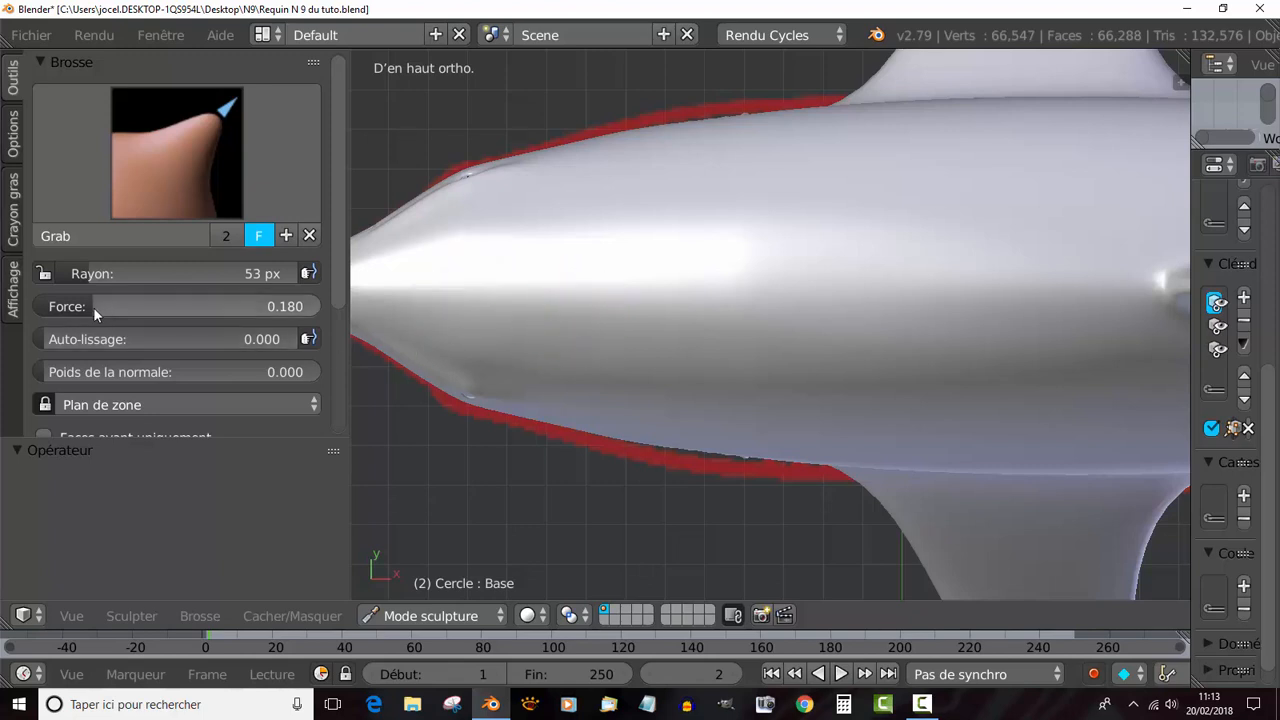
{"action": "left_click_drag", "start_coordinate": [93, 307], "coordinate": [64, 307]}
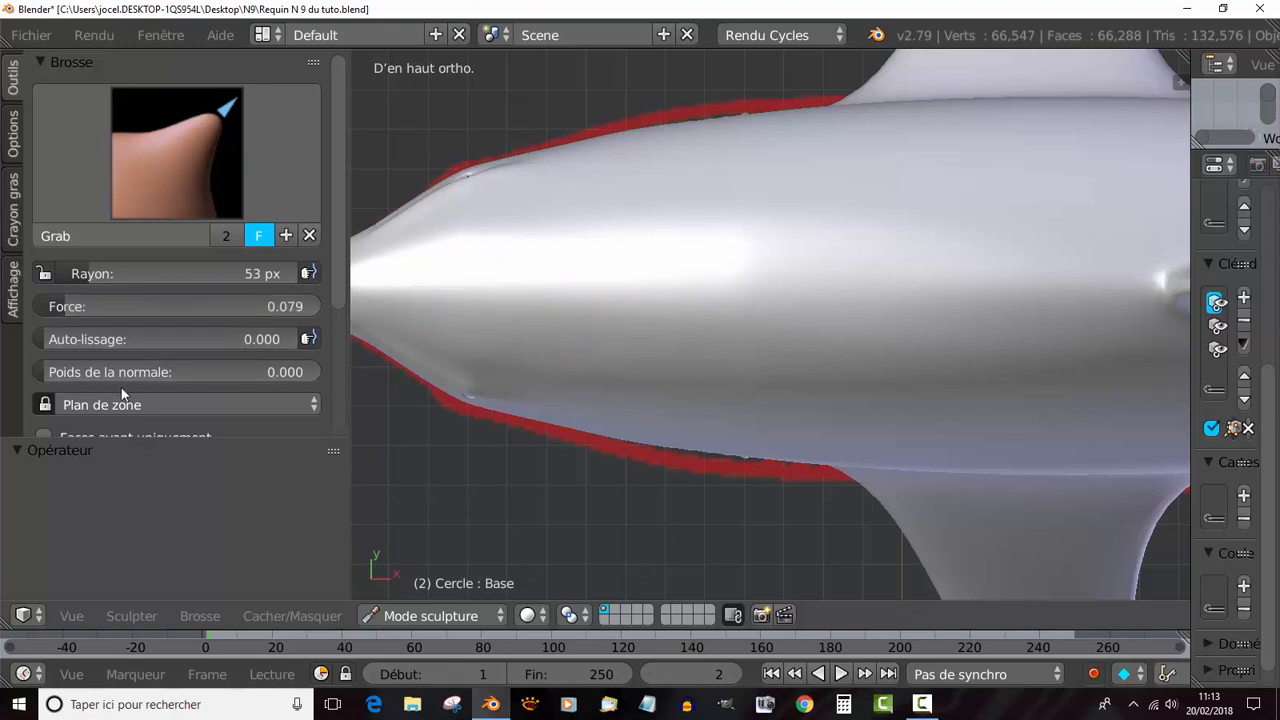
Unlock the Grab brush's sculpt plane, test a stroke on the head and set the plane to Plan Y.
{"action": "scroll", "coordinate": [211, 389], "scroll_direction": "down", "scroll_amount": 2}
{"action": "left_click", "coordinate": [46, 342]}
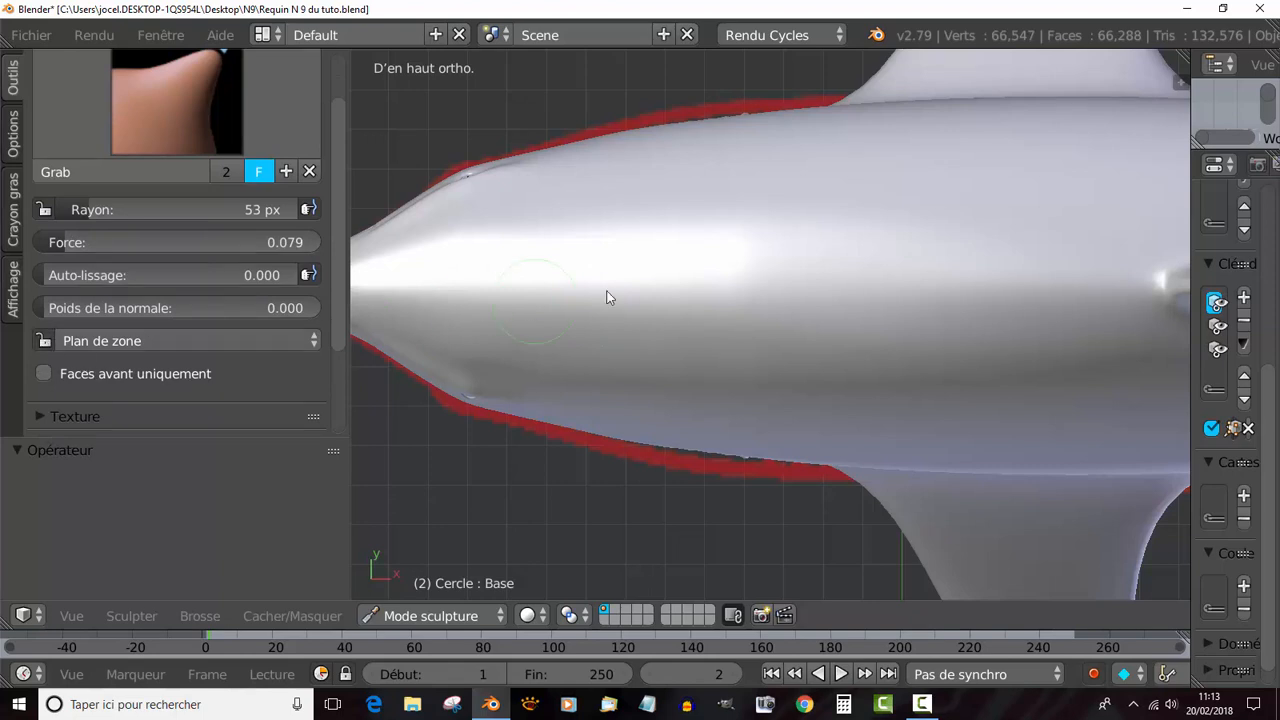
{"action": "mouse_move", "coordinate": [513, 290]}
{"action": "left_mouse_down"}
{"action": "mouse_move", "coordinate": [1083, 263]}
{"action": "mouse_move", "coordinate": [595, 307]}
{"action": "left_mouse_up"}
{"action": "left_click", "coordinate": [82, 342]}
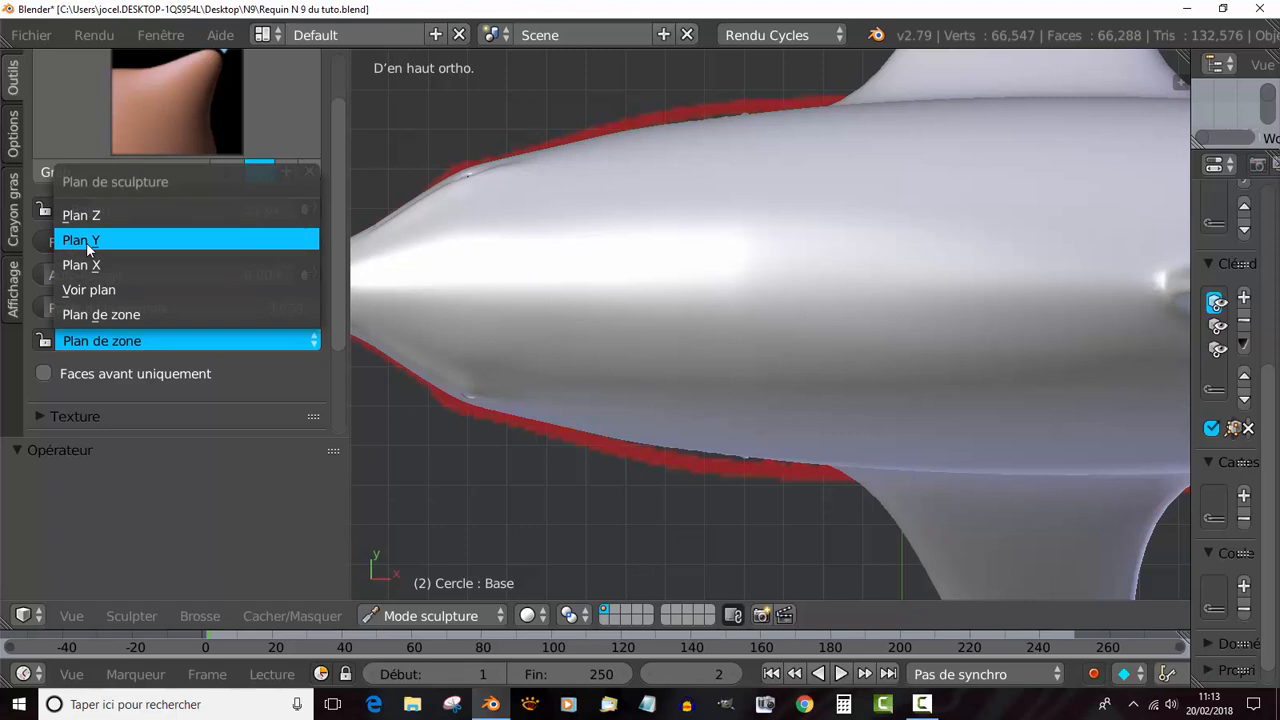
{"action": "left_click", "coordinate": [88, 249]}
Try pulling the top of the head backward with Grab strokes in top view and undo each one.
{"action": "left_click_drag", "start_coordinate": [480, 291], "coordinate": [787, 289]}
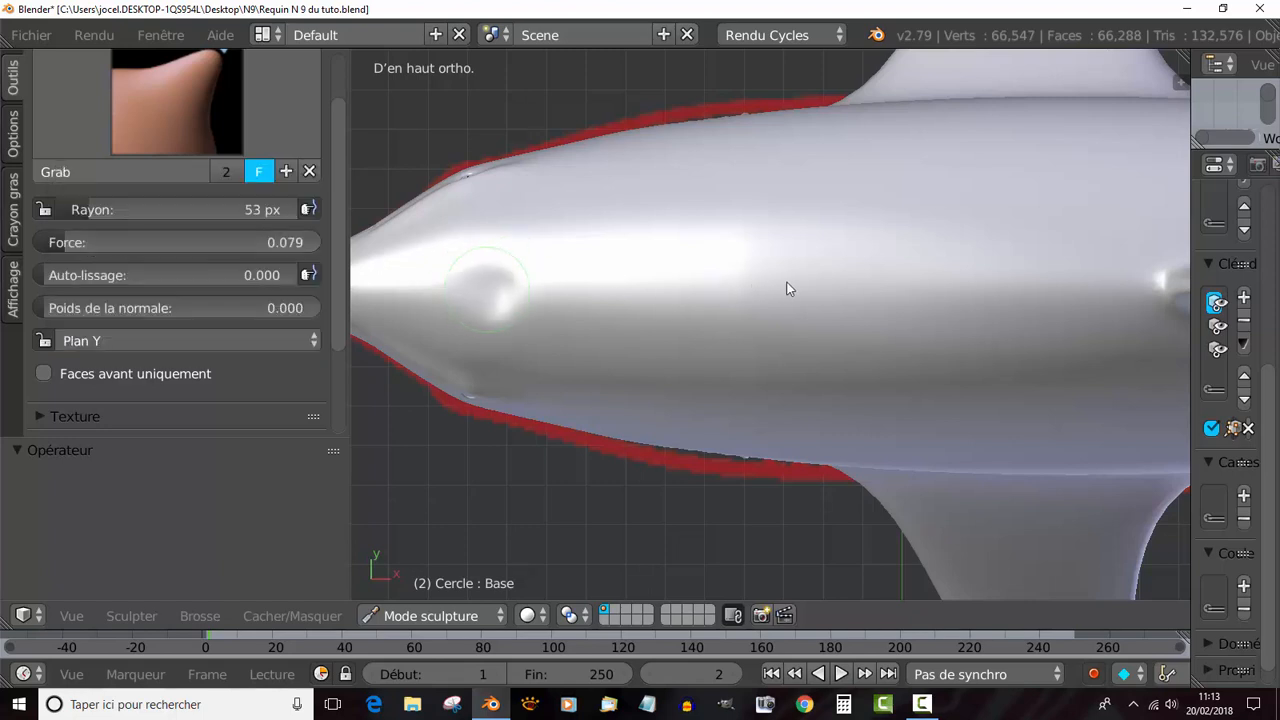
{"action": "key", "text": "ctrl+z"}
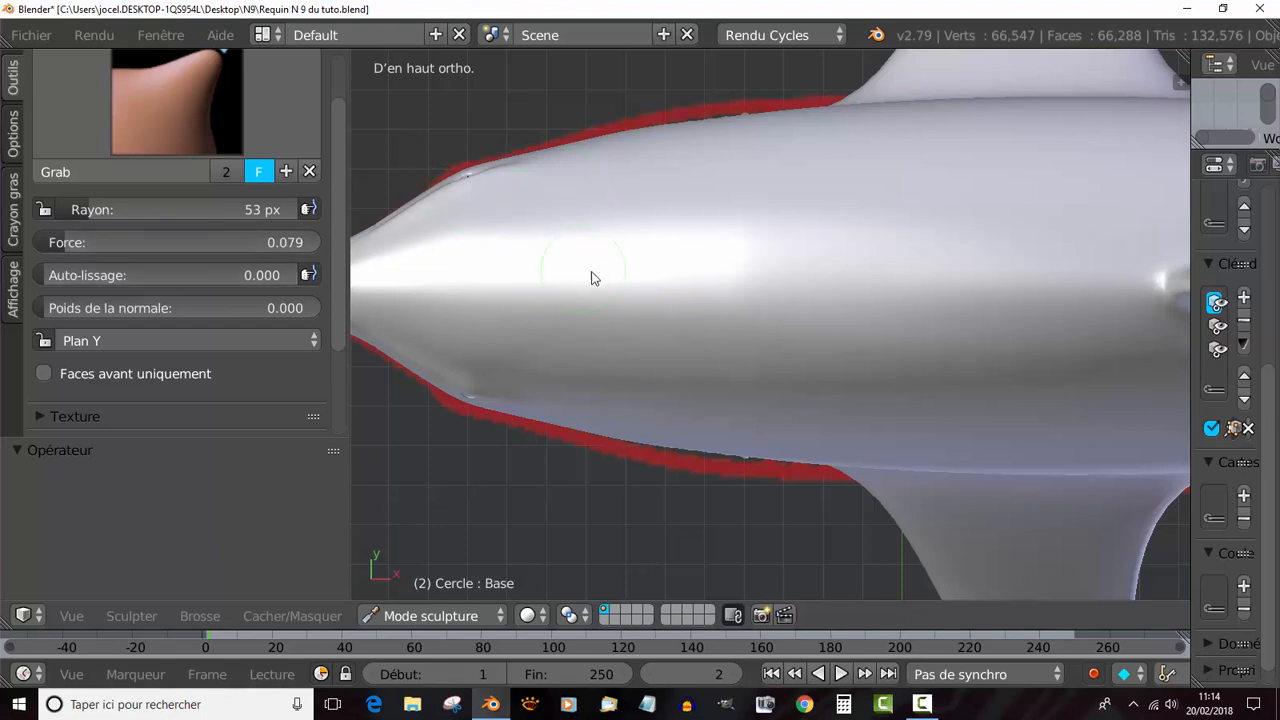
{"action": "scroll", "coordinate": [590, 277], "scroll_direction": "down", "scroll_amount": 5}
{"action": "left_click_drag", "start_coordinate": [782, 302], "coordinate": [926, 296]}
{"action": "scroll", "coordinate": [717, 337], "scroll_direction": "up", "scroll_amount": 2}
{"action": "scroll", "coordinate": [717, 340], "scroll_direction": "up", "scroll_amount": 1}
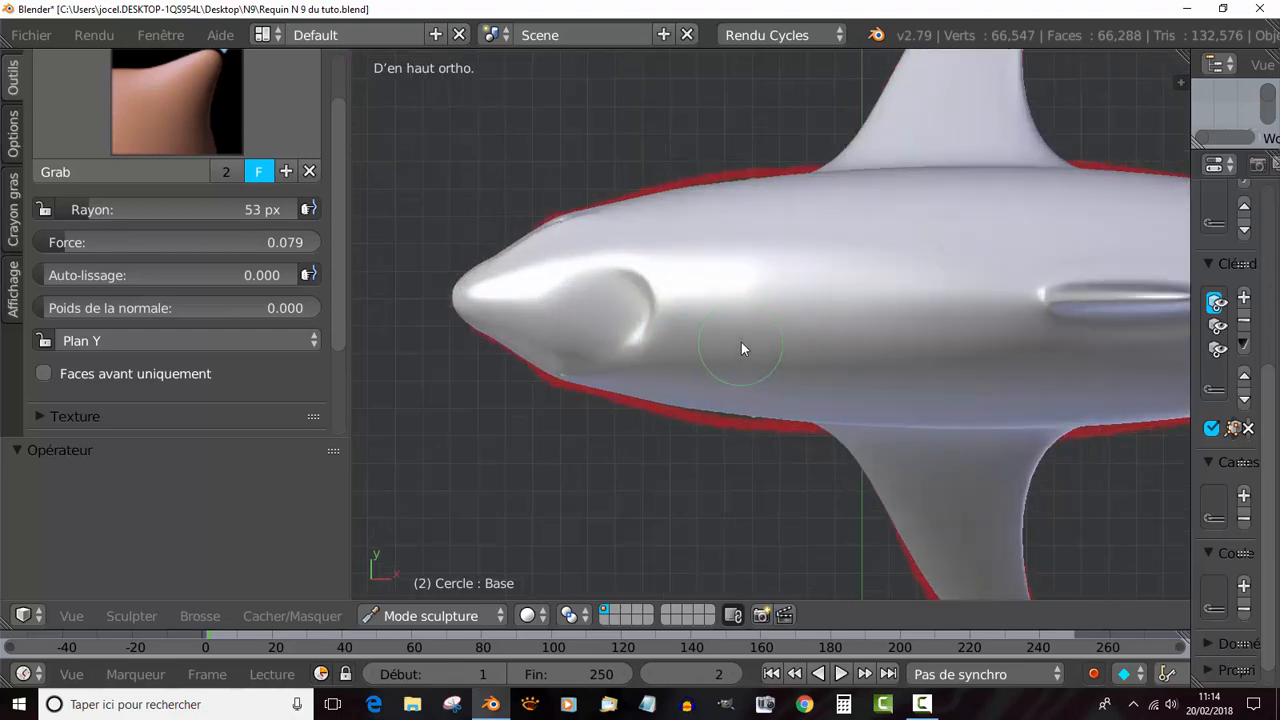
{"action": "key", "text": "ctrl+z"}
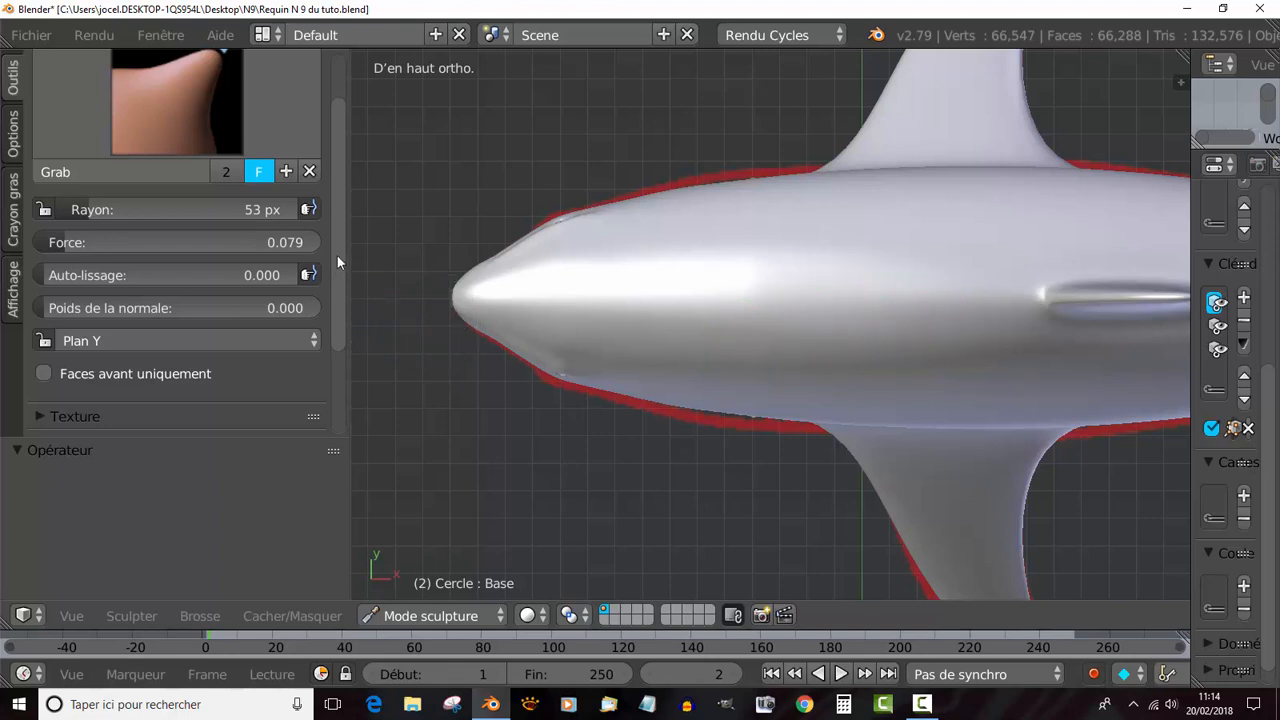
Try a Grab stroke on the shark's upper flank above the gills and undo it.
{"action": "left_click_drag", "start_coordinate": [338, 244], "coordinate": [339, 190]}
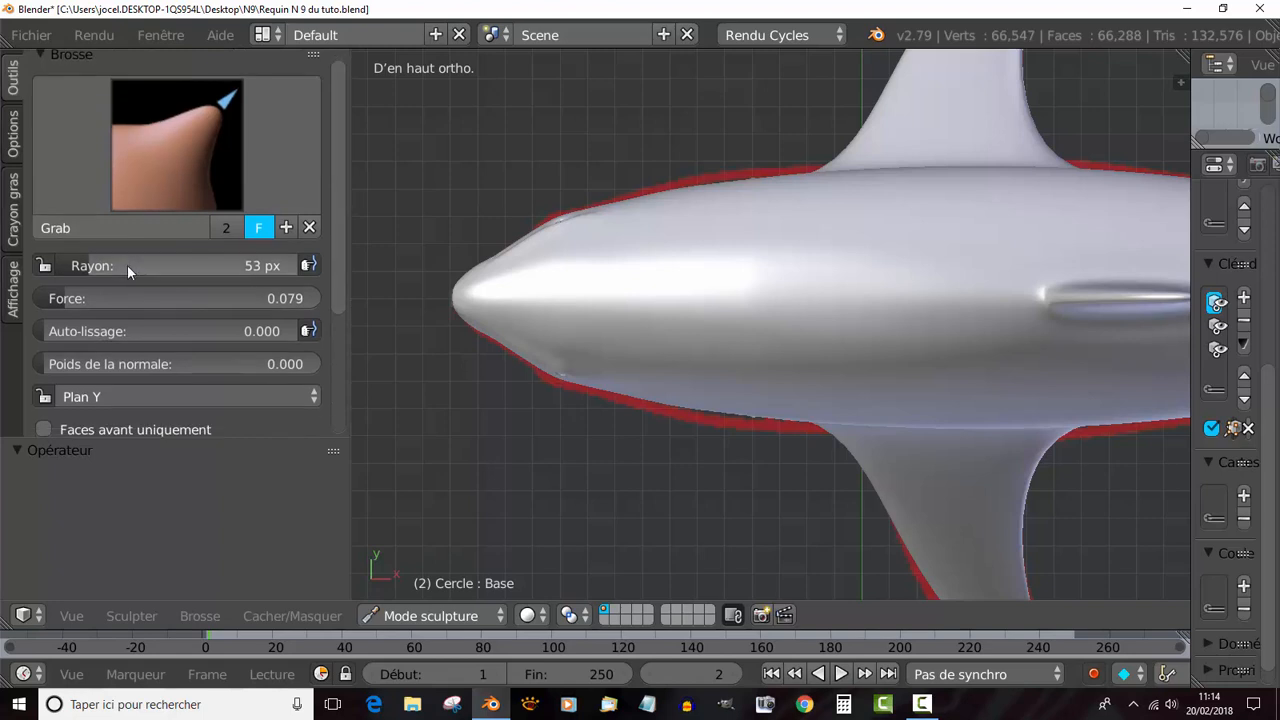
{"action": "scroll", "coordinate": [339, 228], "scroll_direction": "up", "scroll_amount": 1}
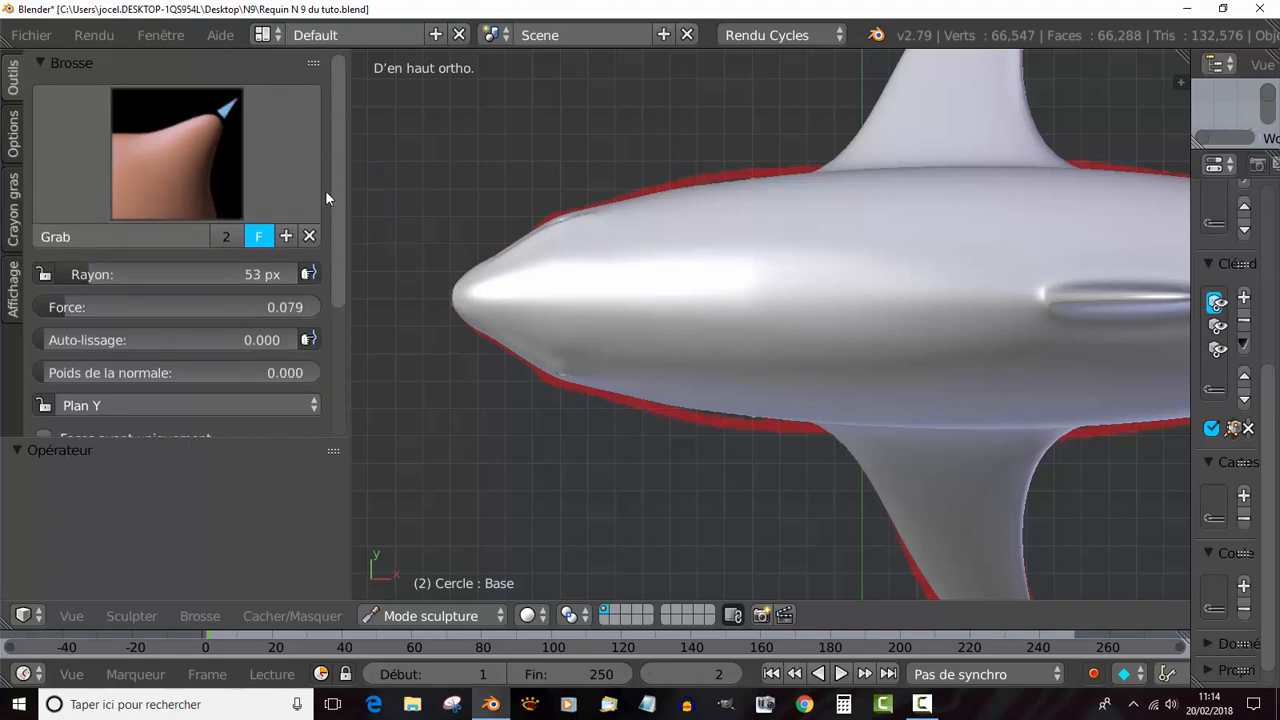
{"action": "left_click", "coordinate": [305, 190]}
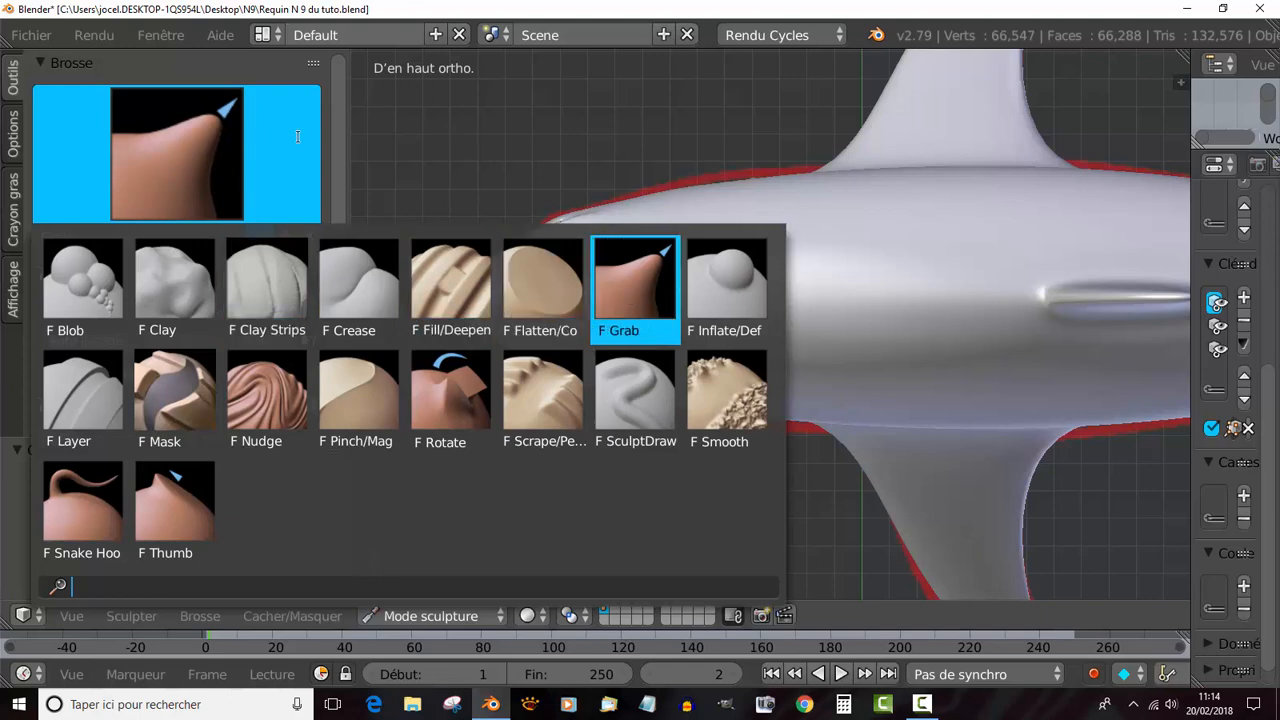
{"action": "scroll", "coordinate": [500, 170], "scroll_direction": "down", "scroll_amount": 3}
{"action": "mouse_move", "coordinate": [557, 194]}
{"action": "middle_mouse_down"}
{"action": "mouse_move", "coordinate": [689, 314]}
{"action": "mouse_move", "coordinate": [698, 293]}
{"action": "mouse_move", "coordinate": [739, 329]}
{"action": "middle_mouse_up"}
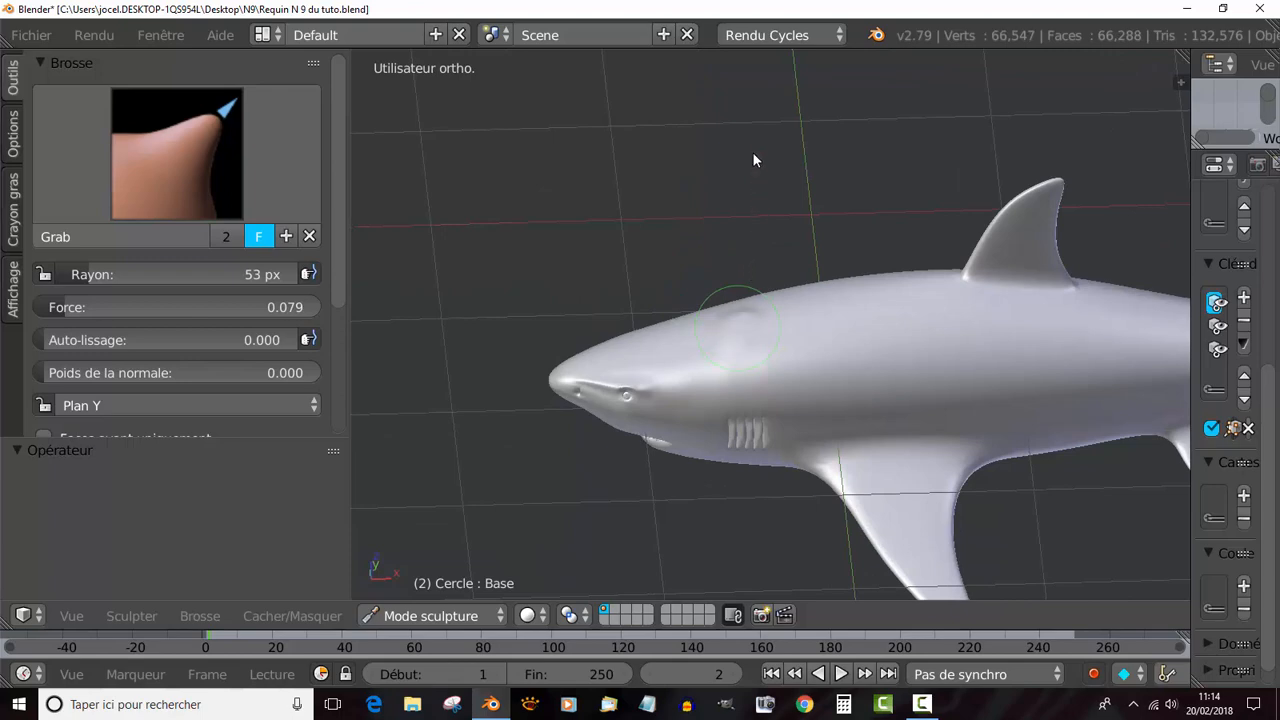
{"action": "mouse_move", "coordinate": [753, 153]}
{"action": "left_mouse_down"}
{"action": "mouse_move", "coordinate": [733, 1]}
{"action": "mouse_move", "coordinate": [720, 249]}
{"action": "left_mouse_up"}
{"action": "scroll", "coordinate": [704, 194], "scroll_direction": "up", "scroll_amount": 3}
{"action": "middle_click_drag", "start_coordinate": [704, 194], "coordinate": [831, 233]}
{"action": "key", "text": "ctrl+z"}
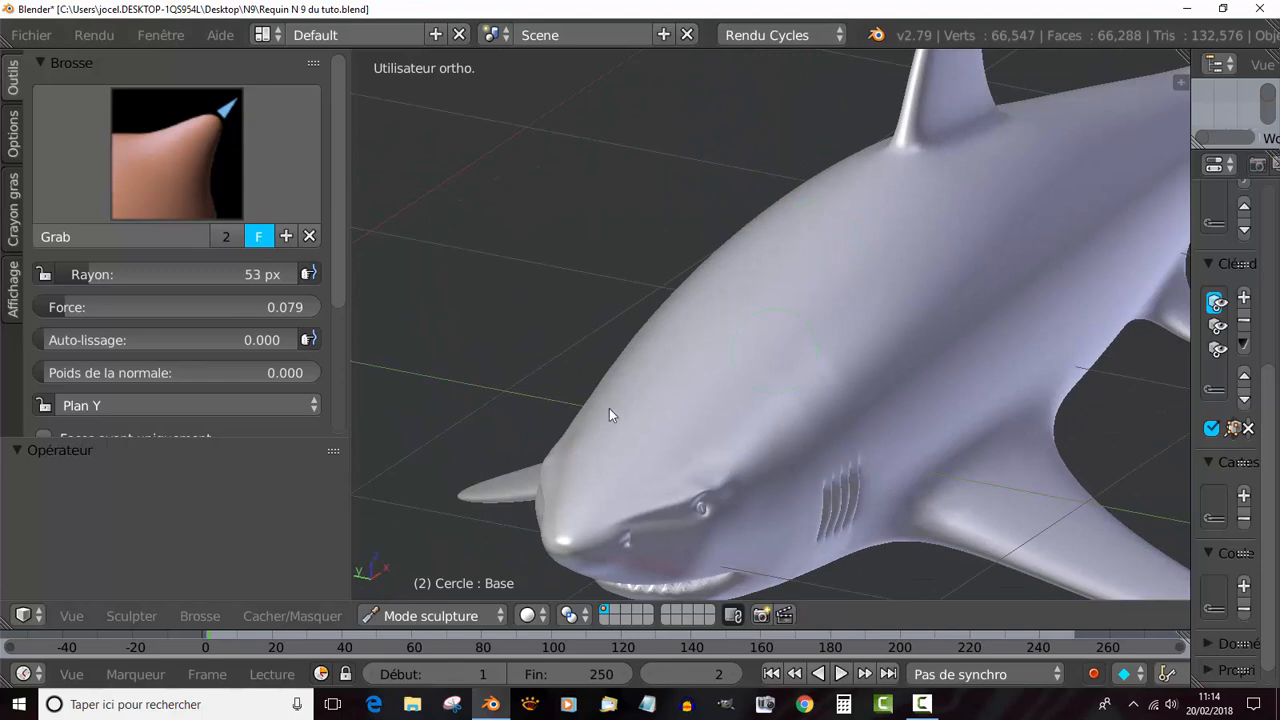
Switch to the Crease brush and, after undoing a test stroke along the back, set its strength to 0.378.
{"action": "left_click", "coordinate": [111, 175]}
{"action": "left_click", "coordinate": [356, 295]}
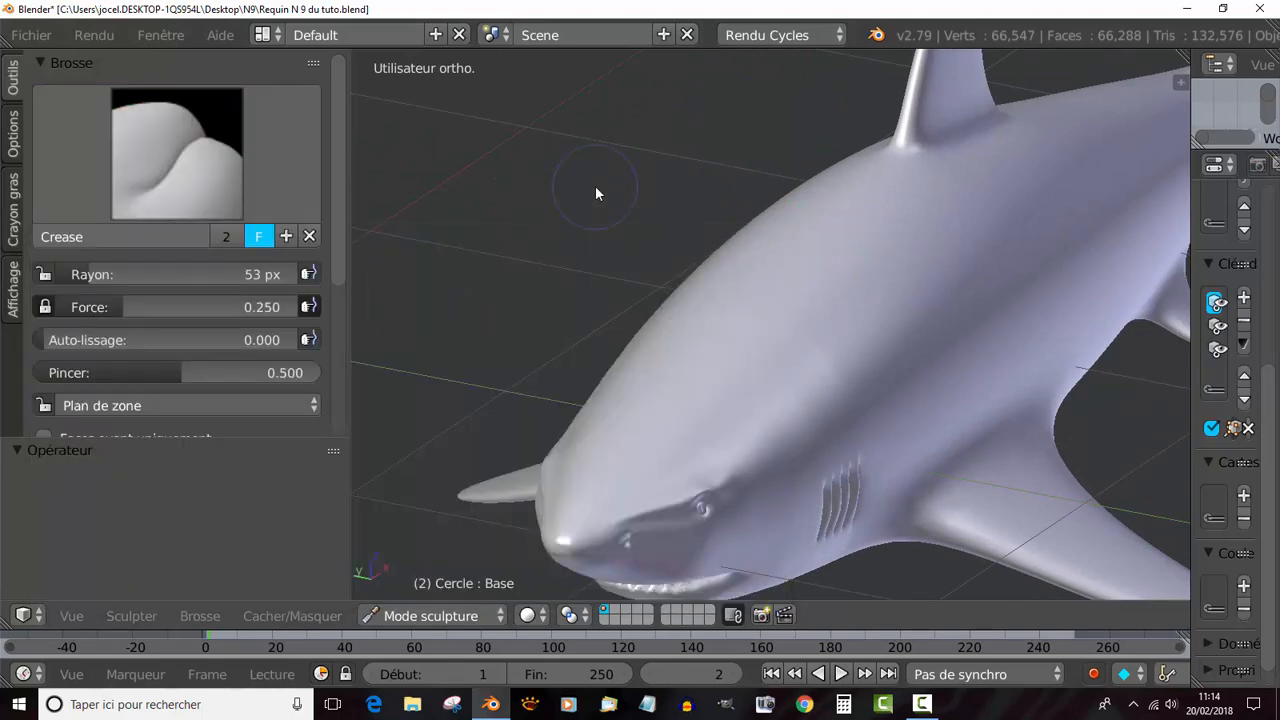
{"action": "key", "text": "KP_7"}
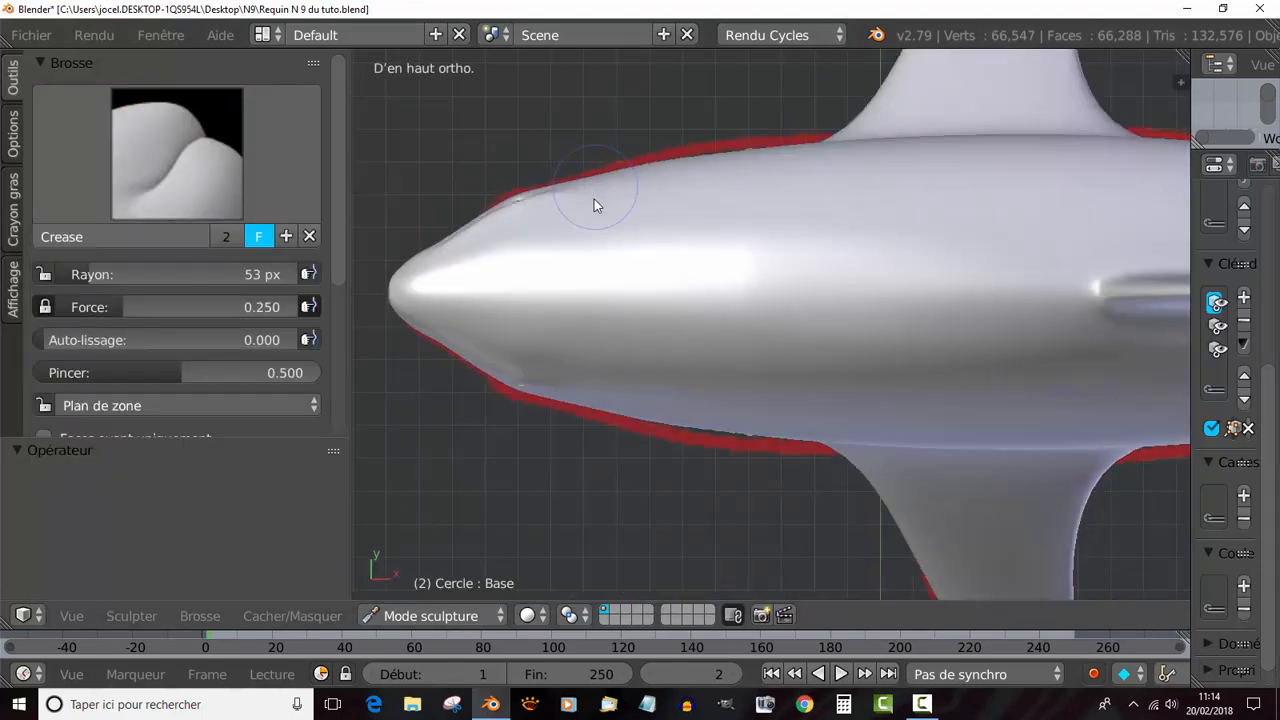
{"action": "left_click_drag", "start_coordinate": [592, 288], "coordinate": [870, 272]}
{"action": "key", "text": "ctrl+z"}
{"action": "left_click_drag", "start_coordinate": [112, 307], "coordinate": [152, 307]}
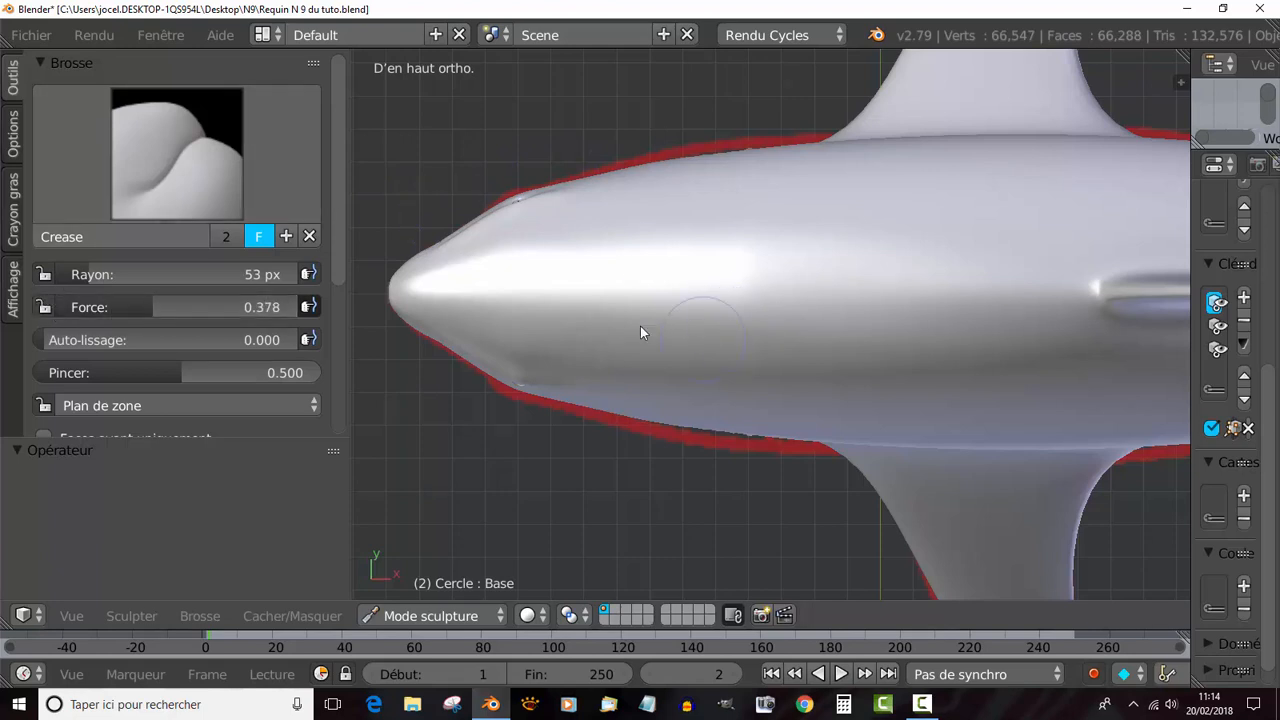
Undo a Crease test stroke along the shark's back and try another with the brush's pinch set to 0.000.
{"action": "left_click_drag", "start_coordinate": [589, 296], "coordinate": [806, 289]}
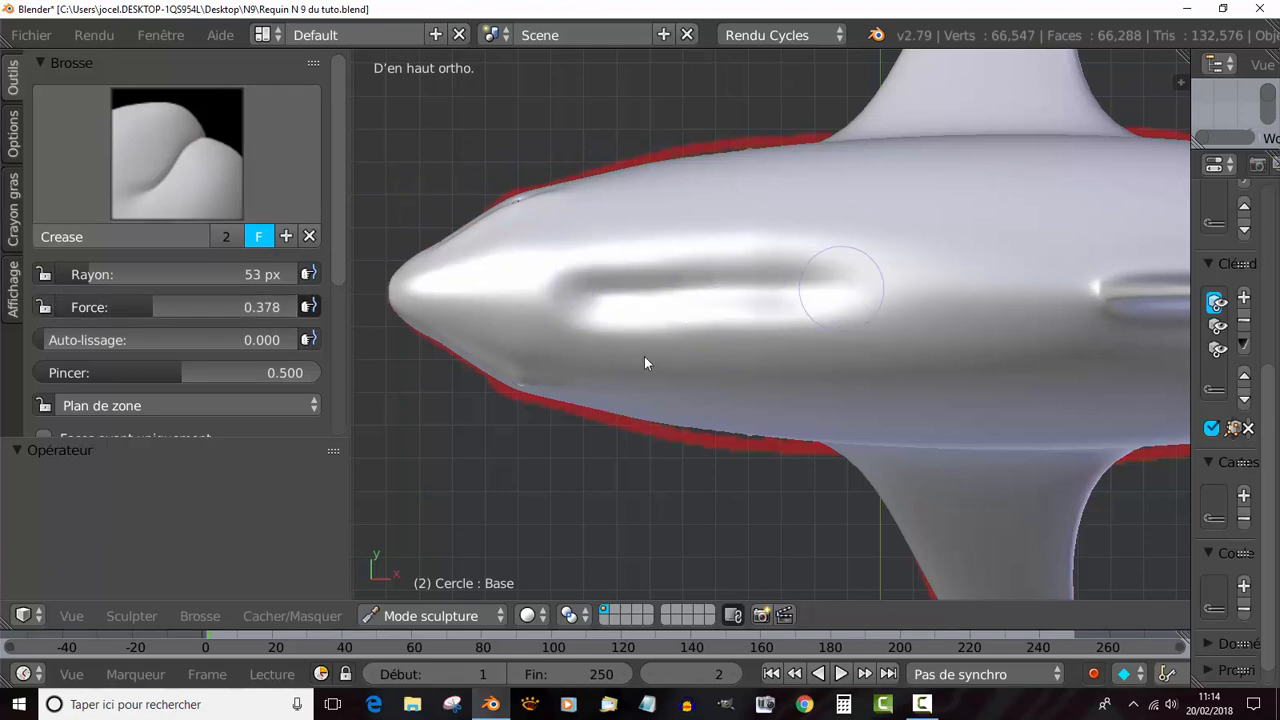
{"action": "key", "text": "ctrl+z"}
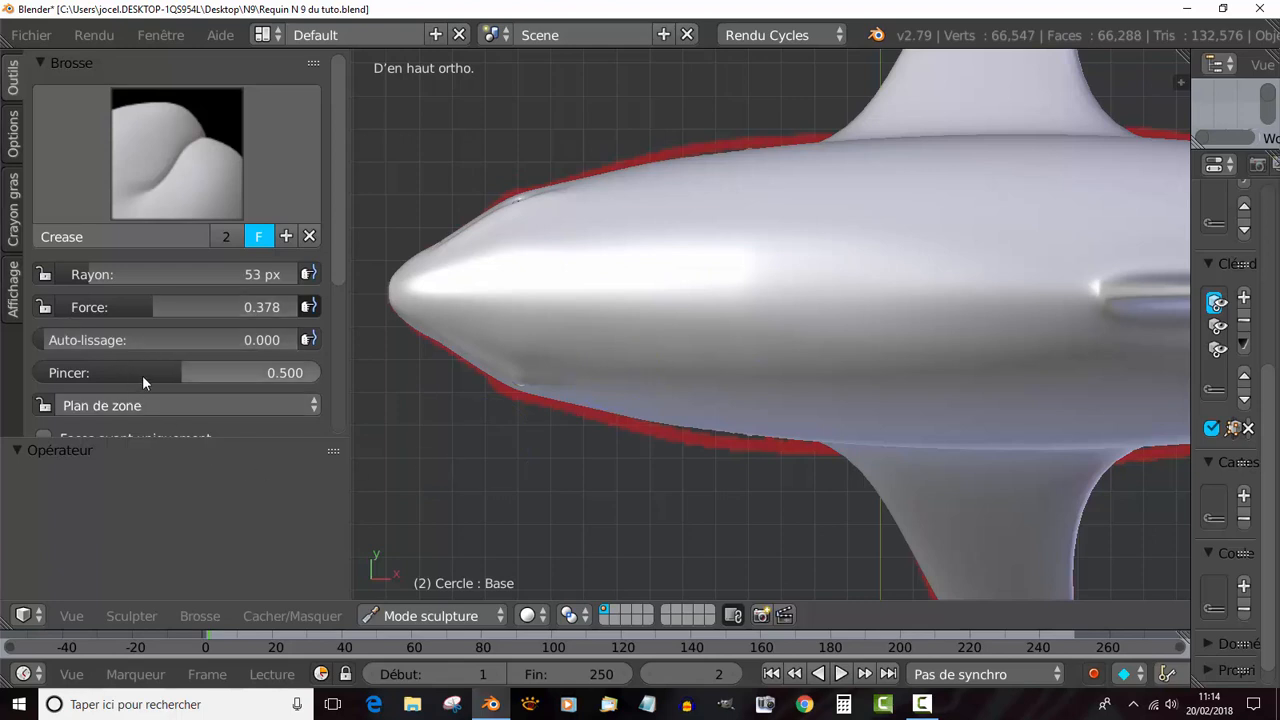
{"action": "mouse_move", "coordinate": [174, 372]}
{"action": "left_mouse_down"}
{"action": "mouse_move", "coordinate": [120, 372]}
{"action": "mouse_move", "coordinate": [196, 363]}
{"action": "left_mouse_up"}
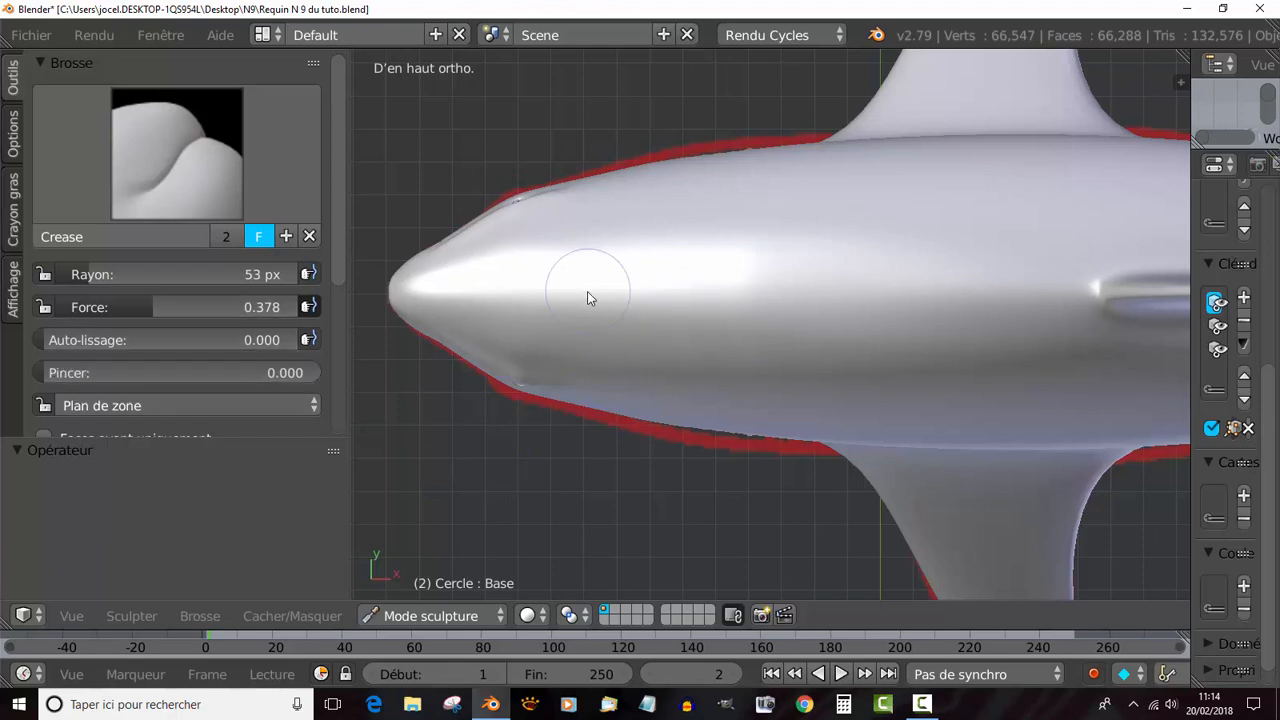
{"action": "left_click_drag", "start_coordinate": [587, 291], "coordinate": [808, 292]}
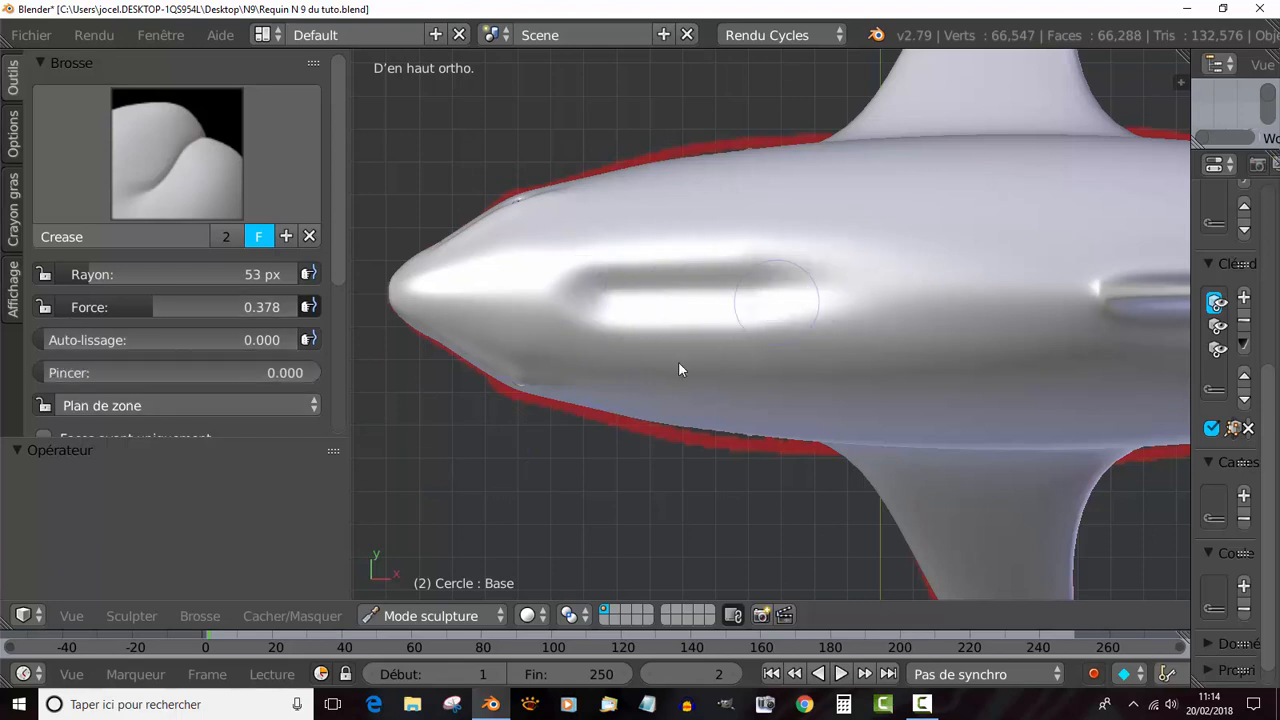
{"action": "mouse_move", "coordinate": [560, 465]}
{"action": "middle_mouse_down"}
{"action": "mouse_move", "coordinate": [775, 356]}
{"action": "mouse_move", "coordinate": [813, 308]}
{"action": "mouse_move", "coordinate": [762, 356]}
{"action": "middle_mouse_up"}
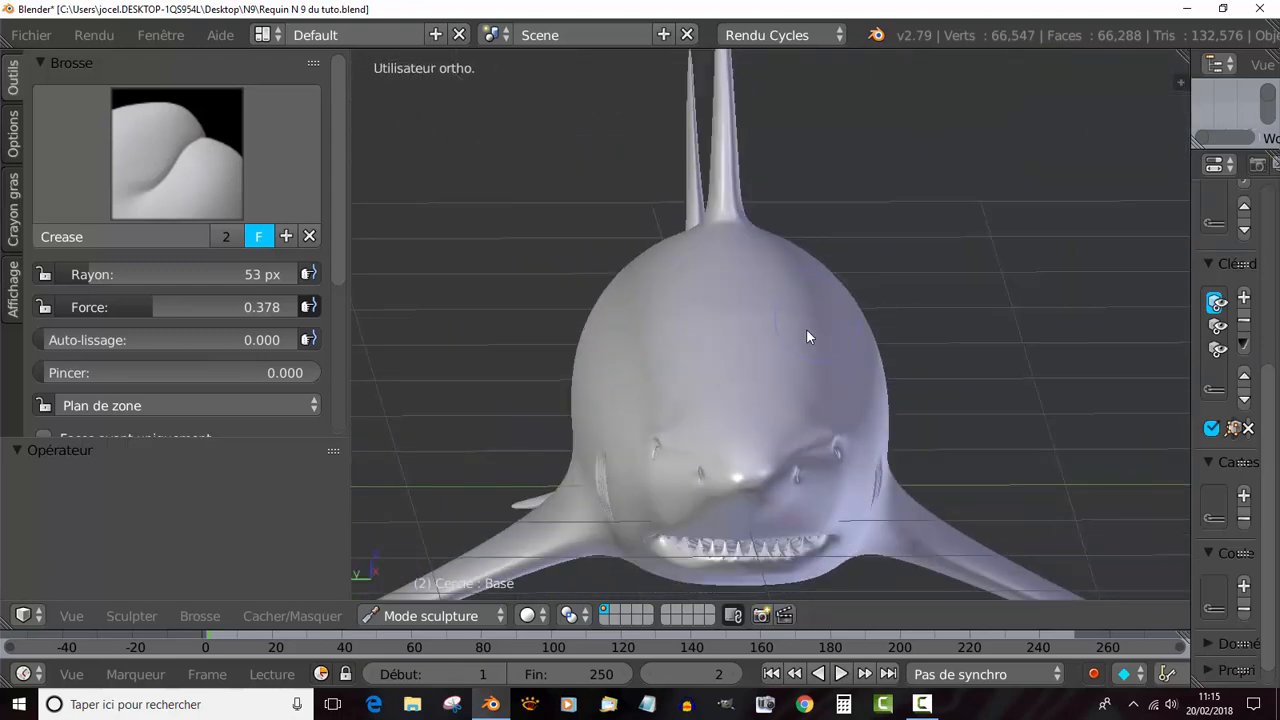
Set the Crease brush's pinch to 0.895 and try a stroke on the shark's back.
{"action": "left_click_drag", "start_coordinate": [66, 374], "coordinate": [290, 373]}
{"action": "mouse_move", "coordinate": [416, 368]}
{"action": "middle_mouse_down"}
{"action": "mouse_move", "coordinate": [778, 439]}
{"action": "mouse_move", "coordinate": [647, 492]}
{"action": "mouse_move", "coordinate": [660, 469]}
{"action": "middle_mouse_up"}
{"action": "left_click_drag", "start_coordinate": [603, 311], "coordinate": [828, 313]}
{"action": "middle_click_drag", "start_coordinate": [462, 524], "coordinate": [563, 409]}
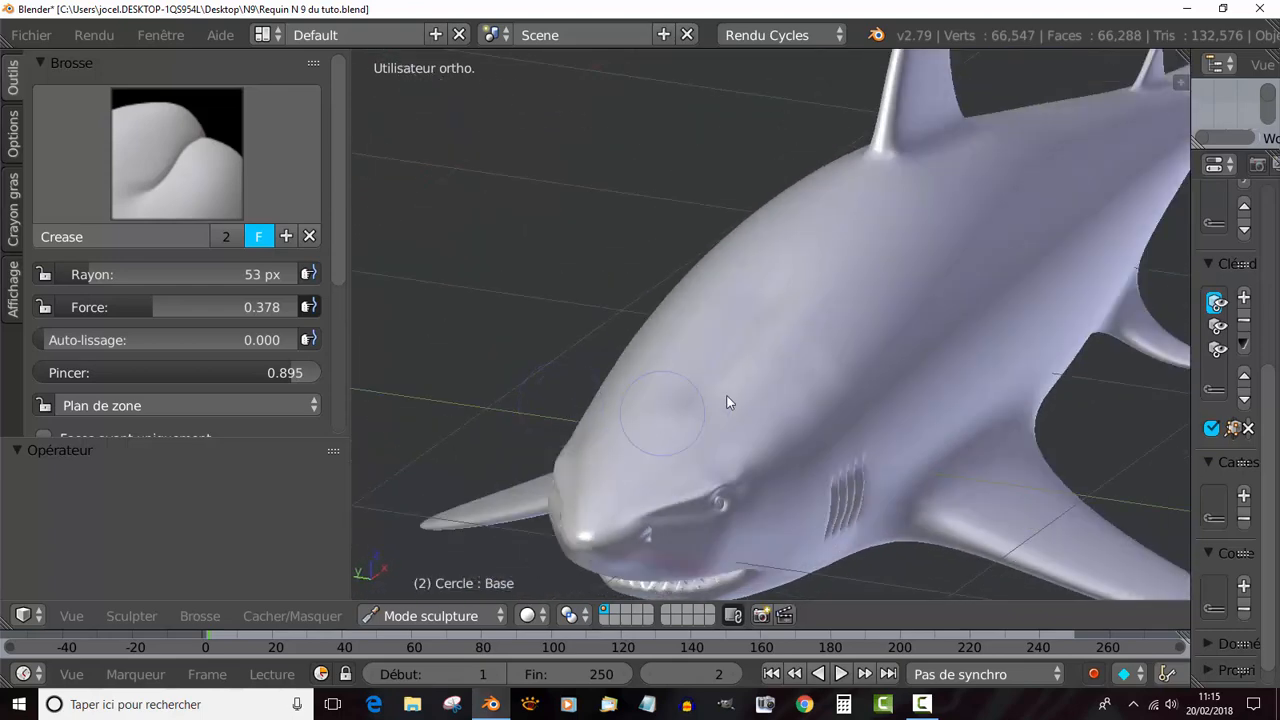
Try short Crease strokes on top of the shark's head and undo them.
{"action": "mouse_move", "coordinate": [729, 397]}
{"action": "middle_mouse_down"}
{"action": "mouse_move", "coordinate": [739, 377]}
{"action": "mouse_move", "coordinate": [801, 387]}
{"action": "middle_mouse_up"}
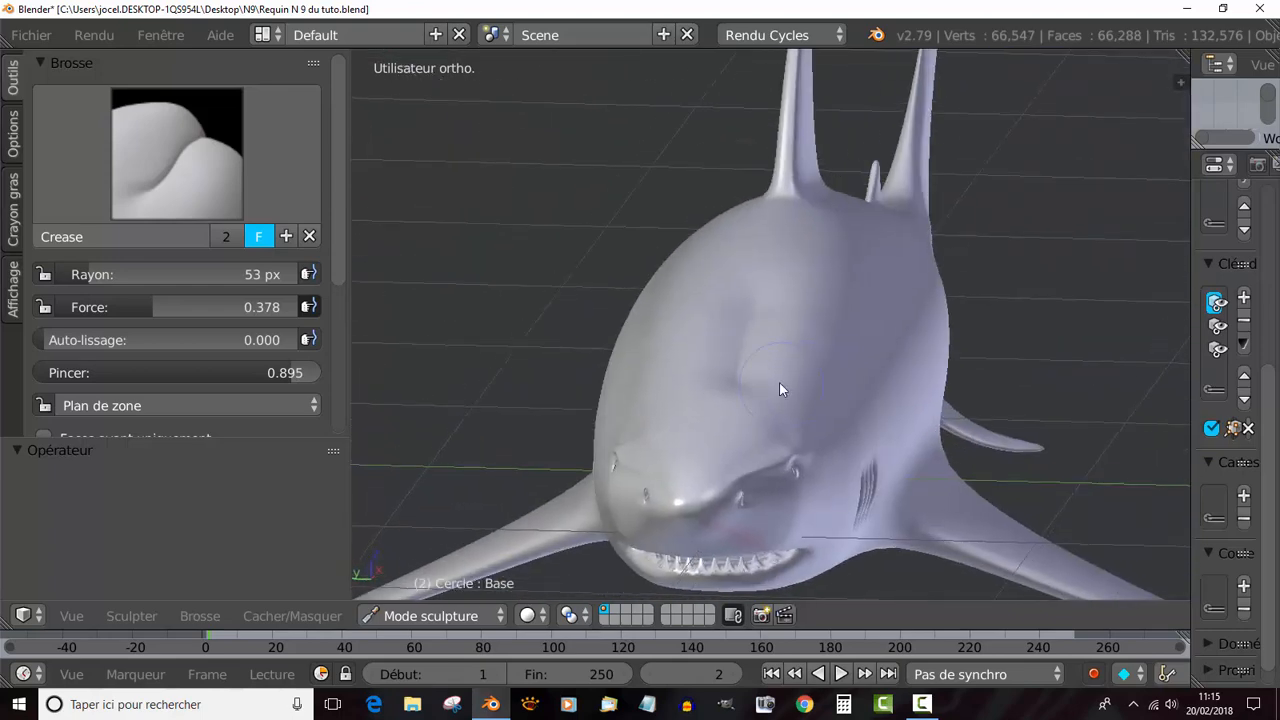
{"action": "left_click_drag", "start_coordinate": [740, 375], "coordinate": [754, 320]}
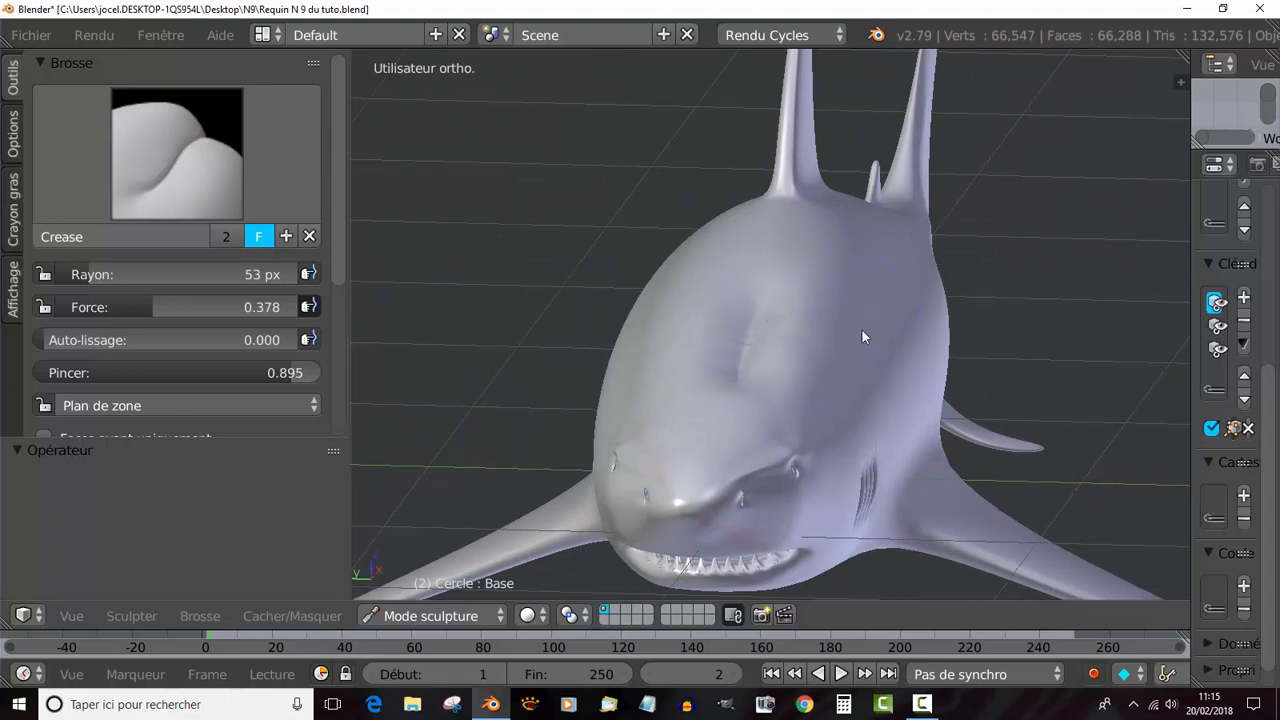
{"action": "key", "text": "ctrl+z"}
{"action": "left_click_drag", "start_coordinate": [733, 365], "coordinate": [750, 296]}
{"action": "scroll", "coordinate": [745, 412], "scroll_direction": "up", "scroll_amount": 2}
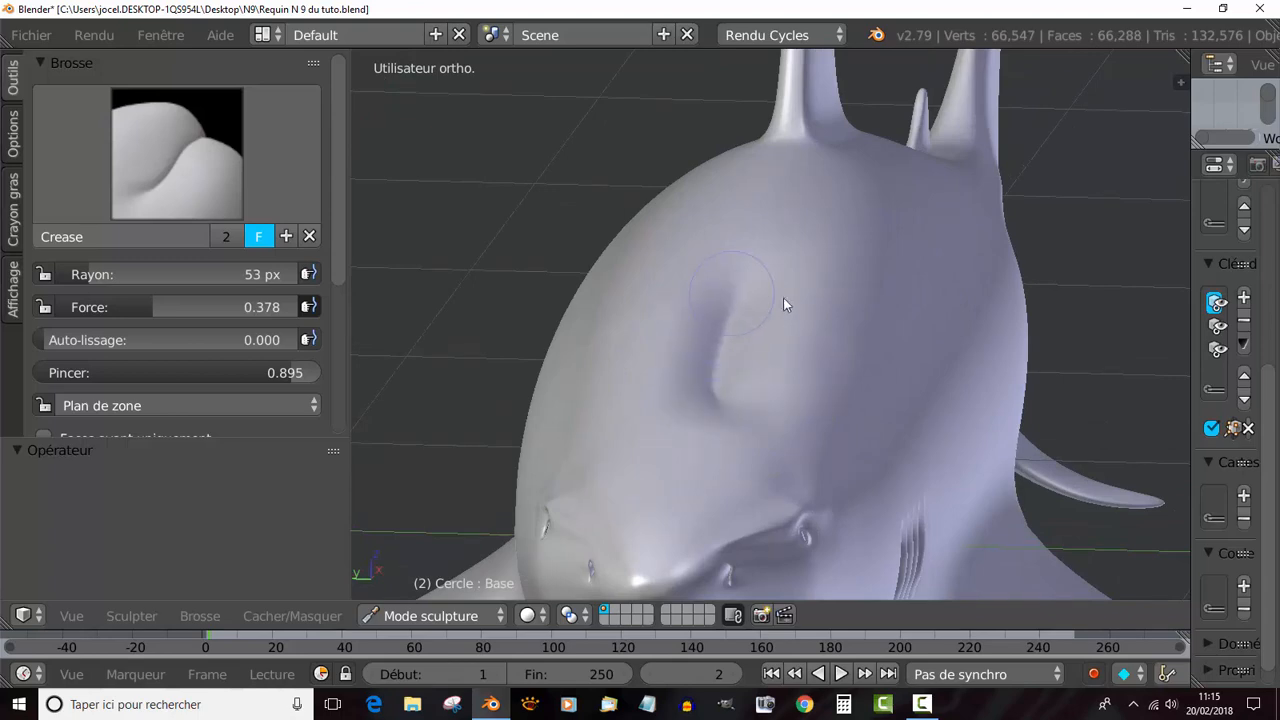
{"action": "key", "text": "ctrl+z"}
{"action": "key", "text": "ctrl+z"}
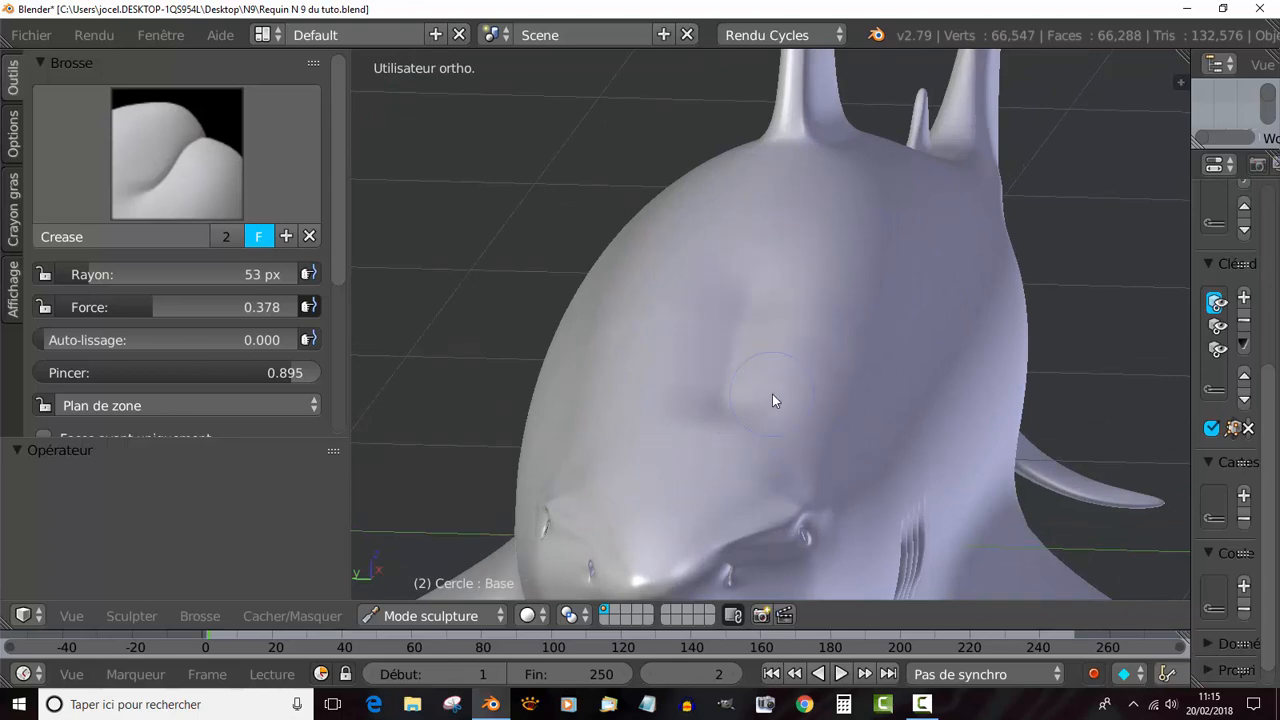
Expand the Dyntopo settings and enable dynamic topology on the shark, accepting the warning.
{"action": "scroll", "coordinate": [772, 394], "scroll_direction": "down", "scroll_amount": 4}
{"action": "mouse_move", "coordinate": [772, 394]}
{"action": "middle_mouse_down"}
{"action": "mouse_move", "coordinate": [645, 456]}
{"action": "mouse_move", "coordinate": [560, 450]}
{"action": "middle_mouse_up"}
{"action": "scroll", "coordinate": [350, 332], "scroll_direction": "down", "scroll_amount": 5}
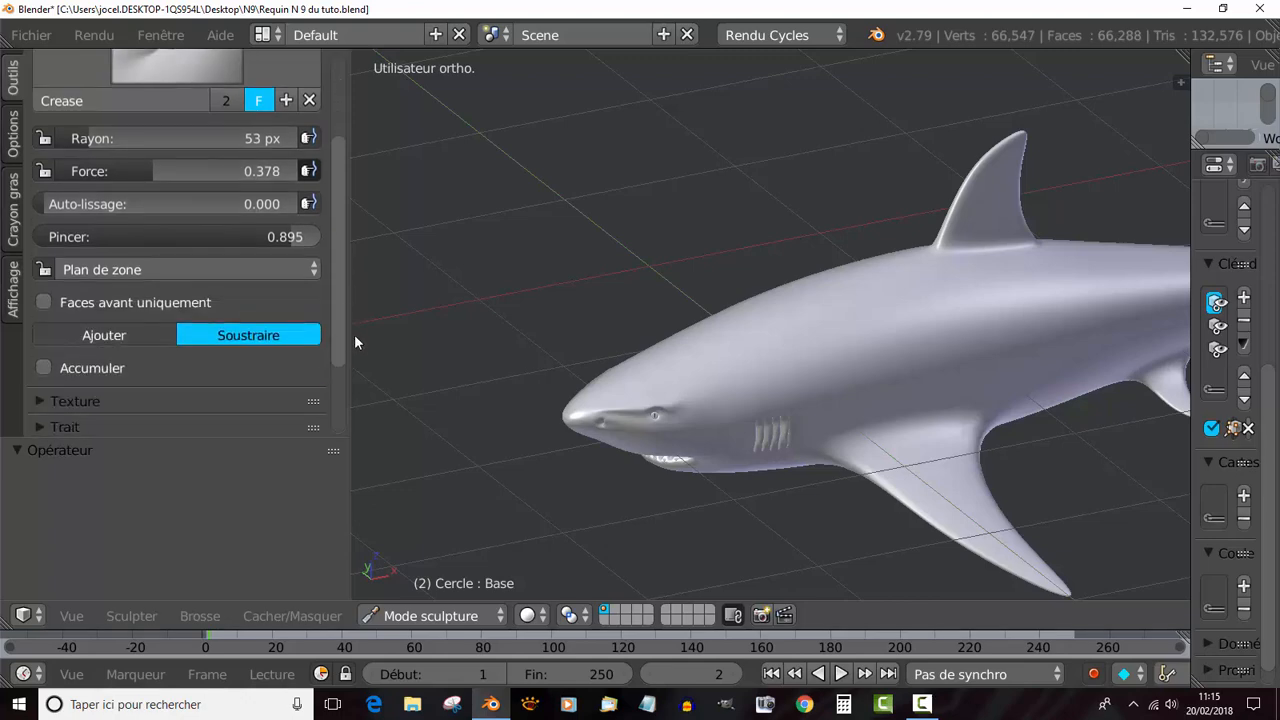
{"action": "mouse_move", "coordinate": [347, 335]}
{"action": "left_mouse_down"}
{"action": "mouse_move", "coordinate": [411, 329]}
{"action": "mouse_move", "coordinate": [387, 342]}
{"action": "mouse_move", "coordinate": [387, 373]}
{"action": "left_mouse_up"}
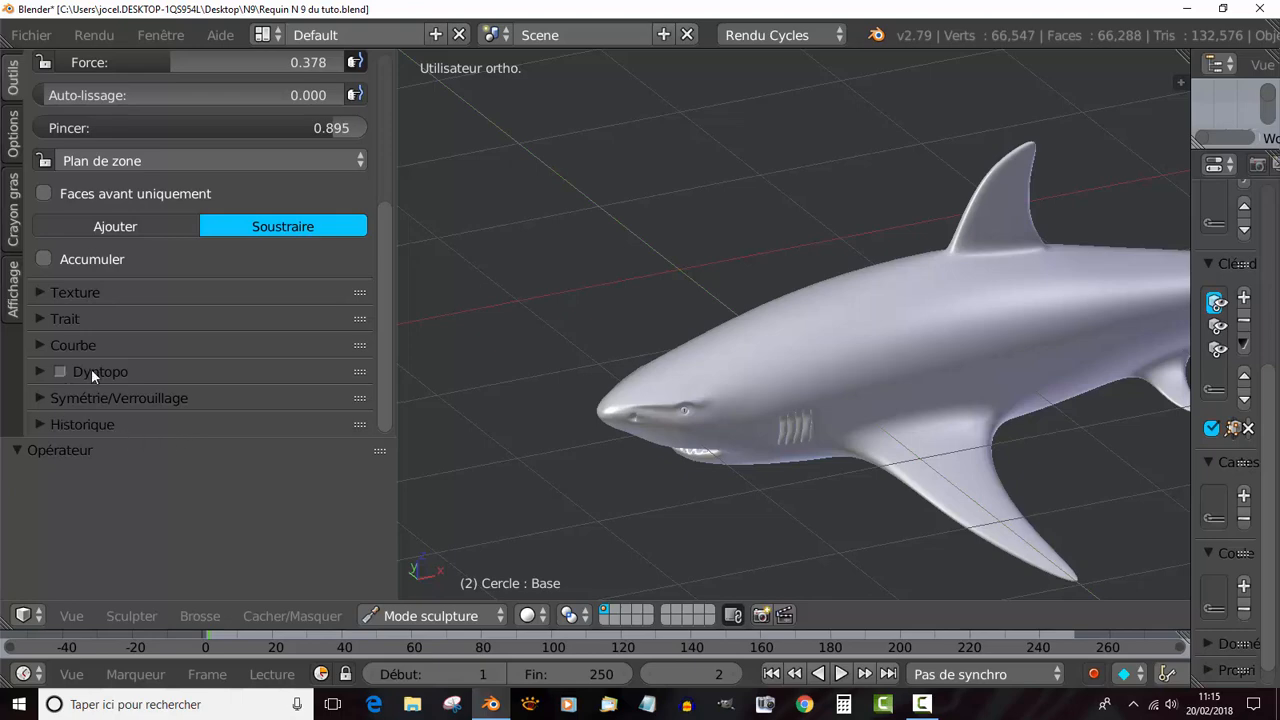
{"action": "left_click", "coordinate": [40, 371]}
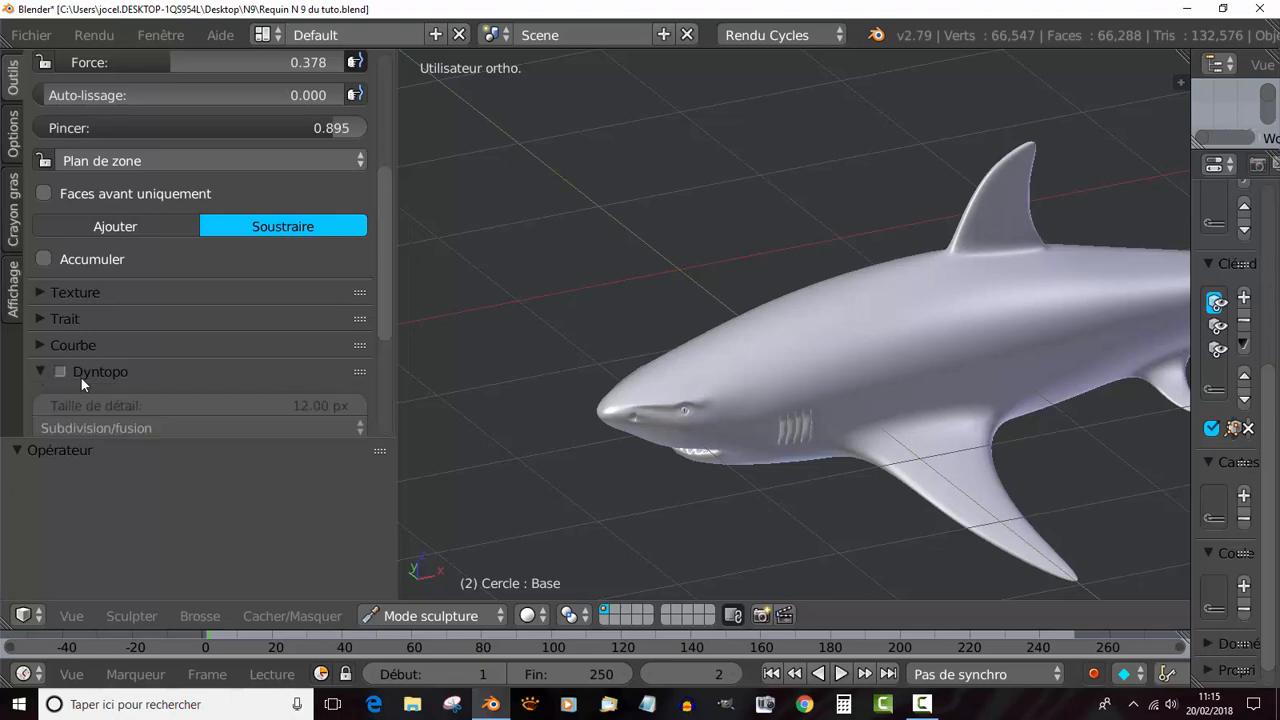
{"action": "left_click", "coordinate": [61, 372]}
{"action": "left_click", "coordinate": [57, 370]}
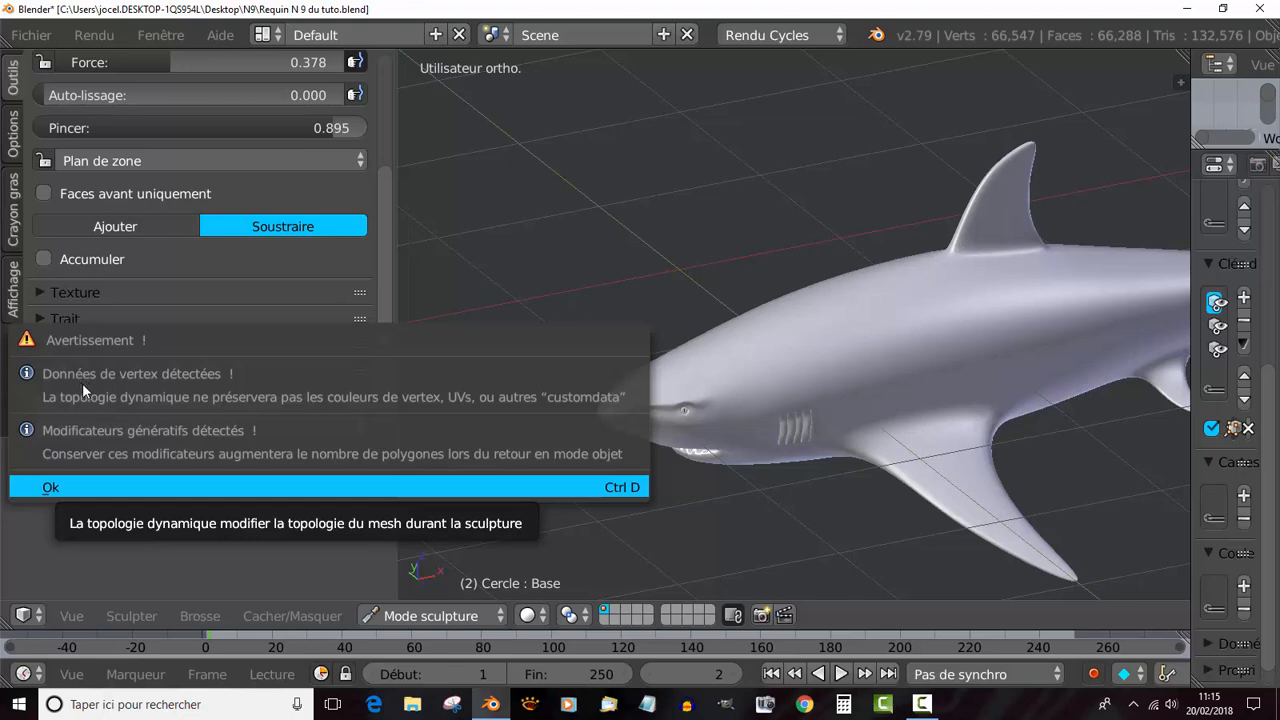
{"action": "left_click", "coordinate": [79, 486]}
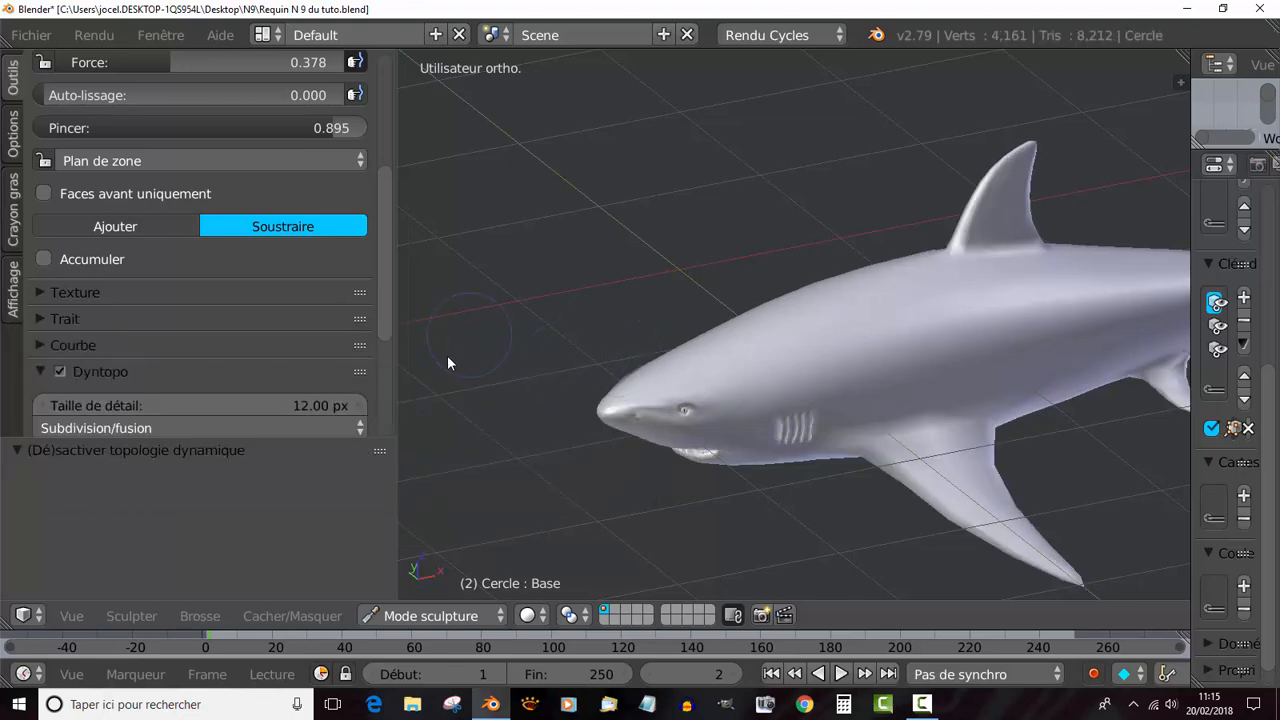
Disable dynamic topology, look at the mesh in Edit mode and return to Sculpt mode.
{"action": "left_click", "coordinate": [61, 371]}
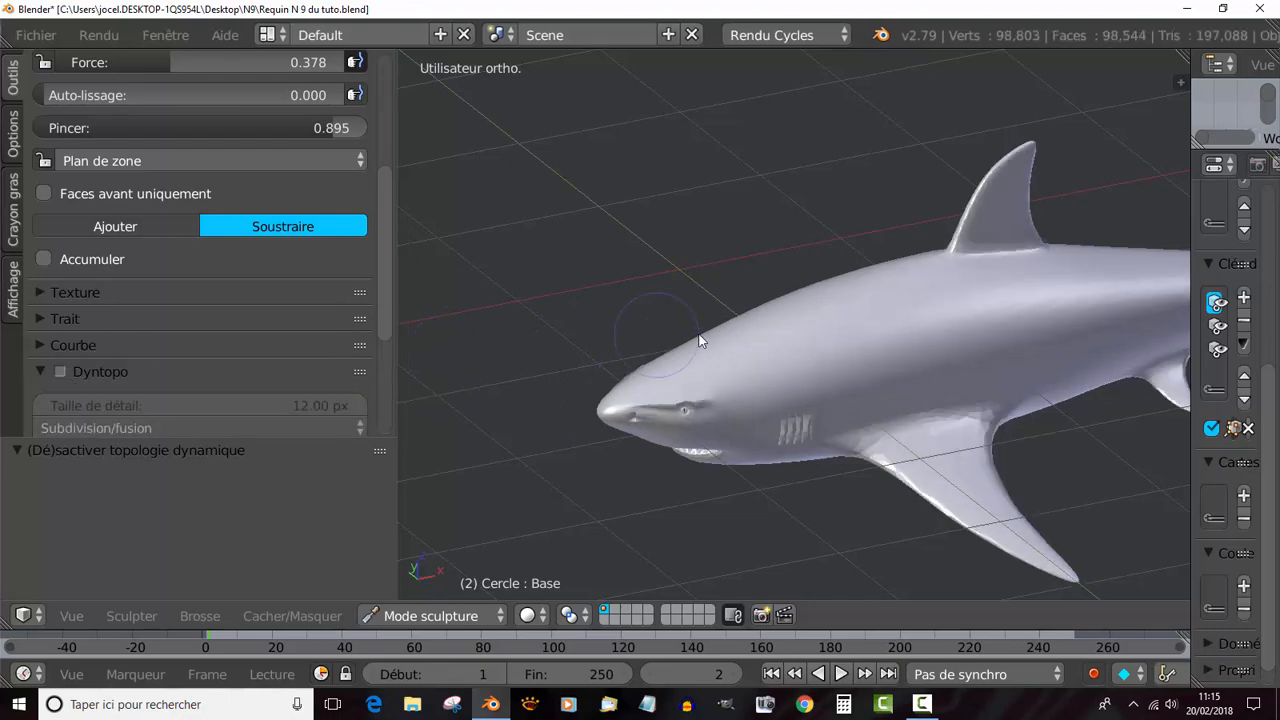
{"action": "key", "text": "Tab"}
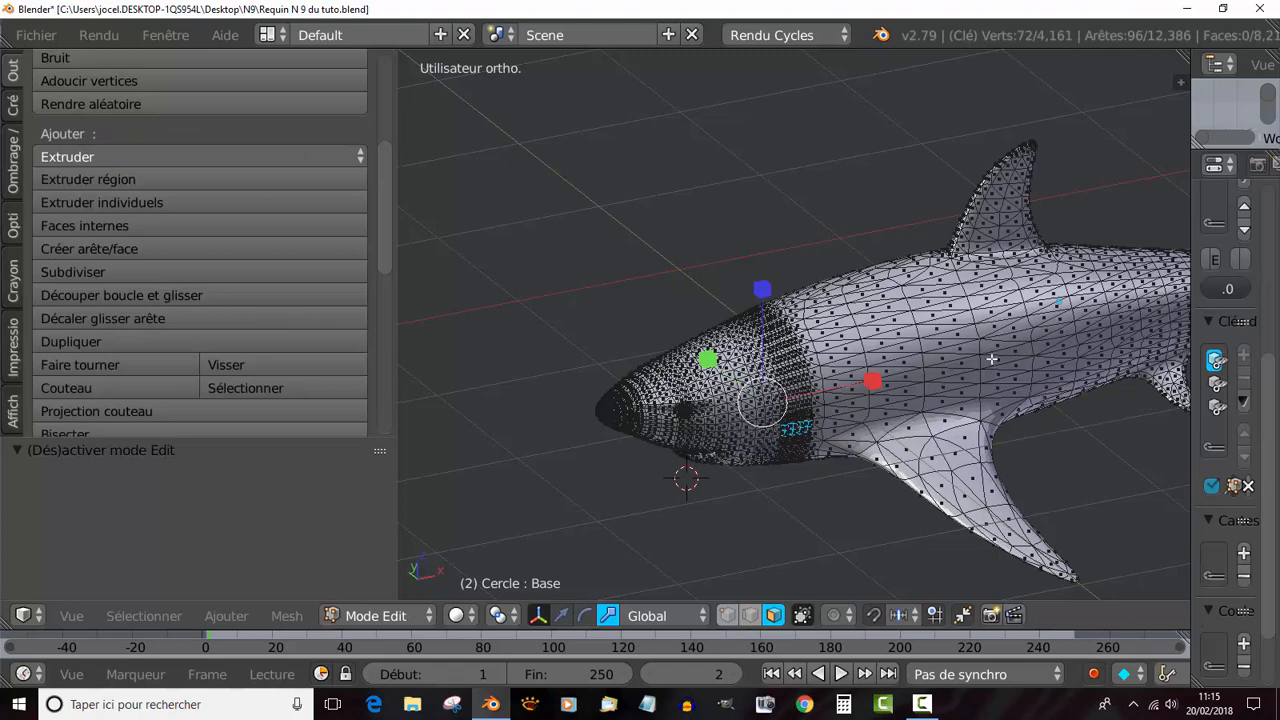
{"action": "key", "text": "Tab"}
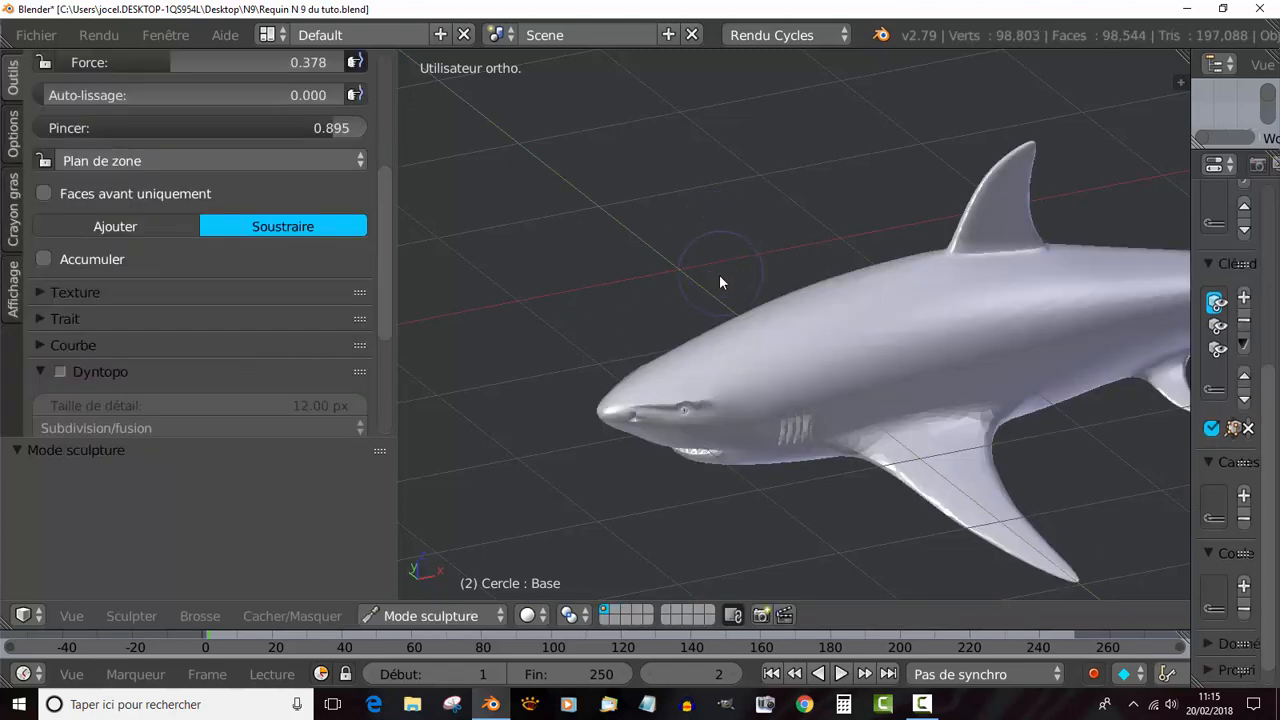
Toggle dynamic topology on and off once more, then undo the Dyntopo changes to restore the original mesh.
{"action": "key", "text": "ctrl+d"}
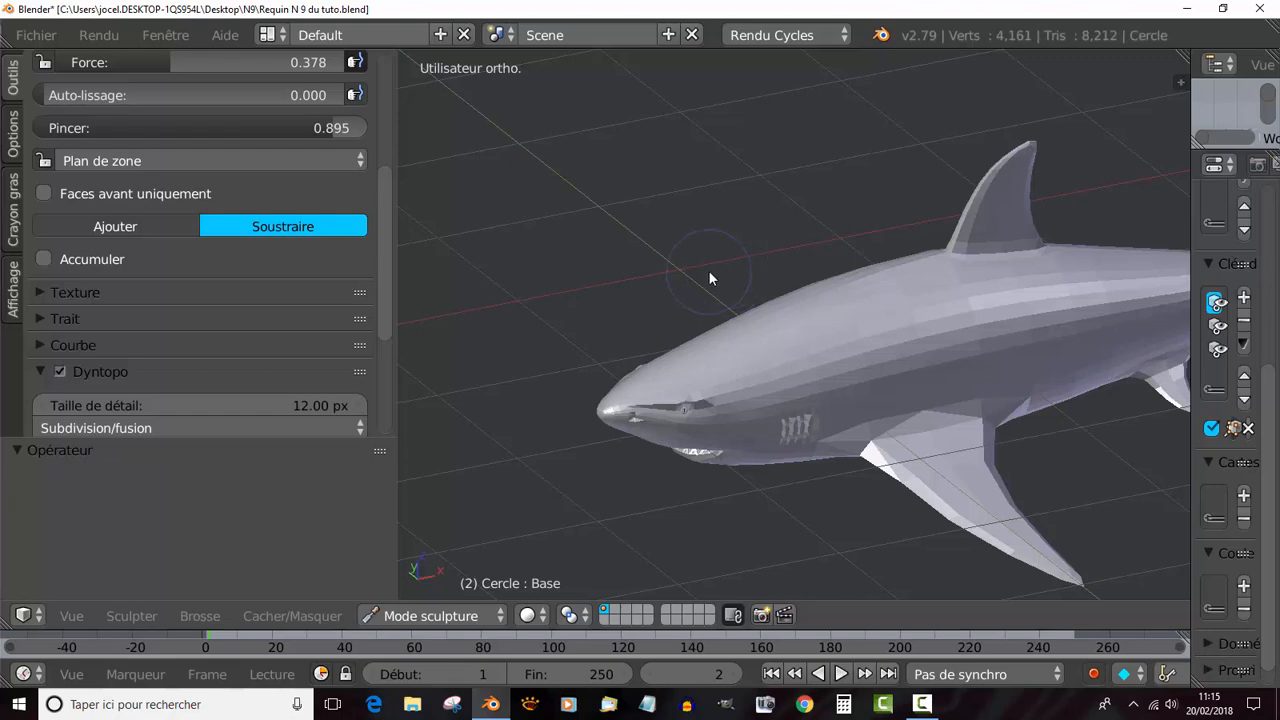
{"action": "key", "text": "ctrl+d"}
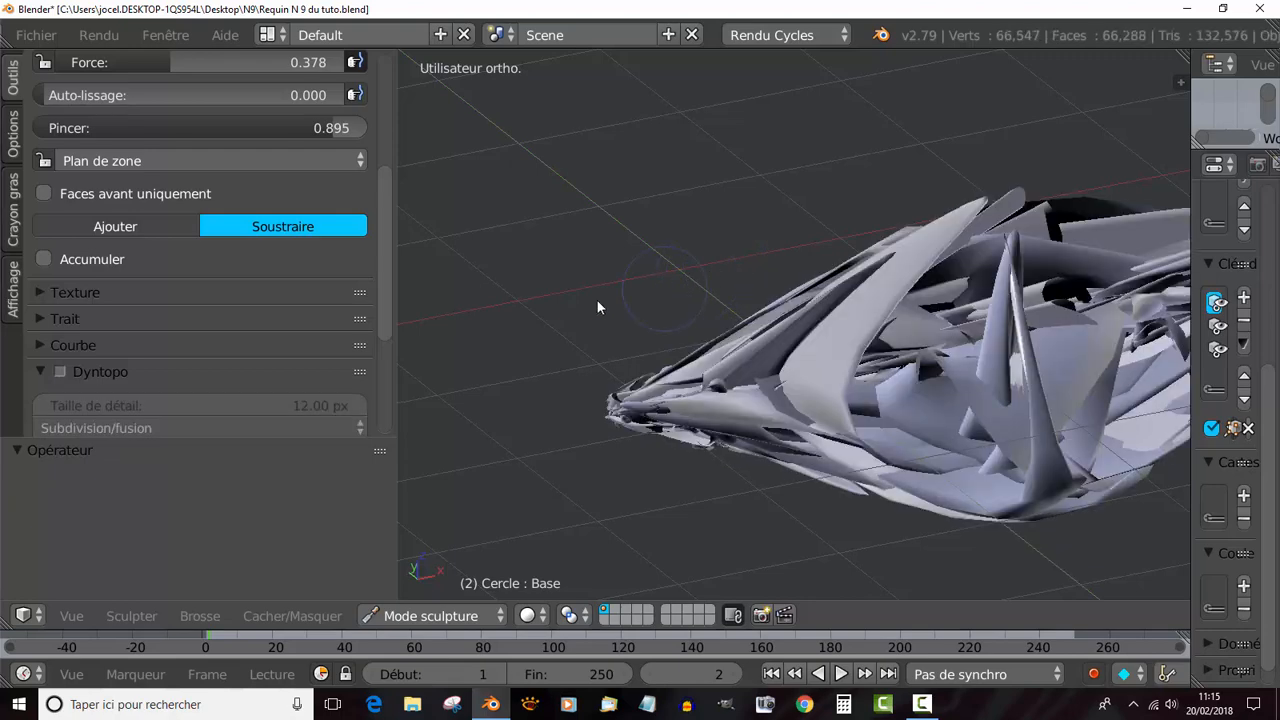
{"action": "scroll", "coordinate": [146, 400], "scroll_direction": "down", "scroll_amount": 3}
{"action": "scroll", "coordinate": [164, 376], "scroll_direction": "up", "scroll_amount": 3}
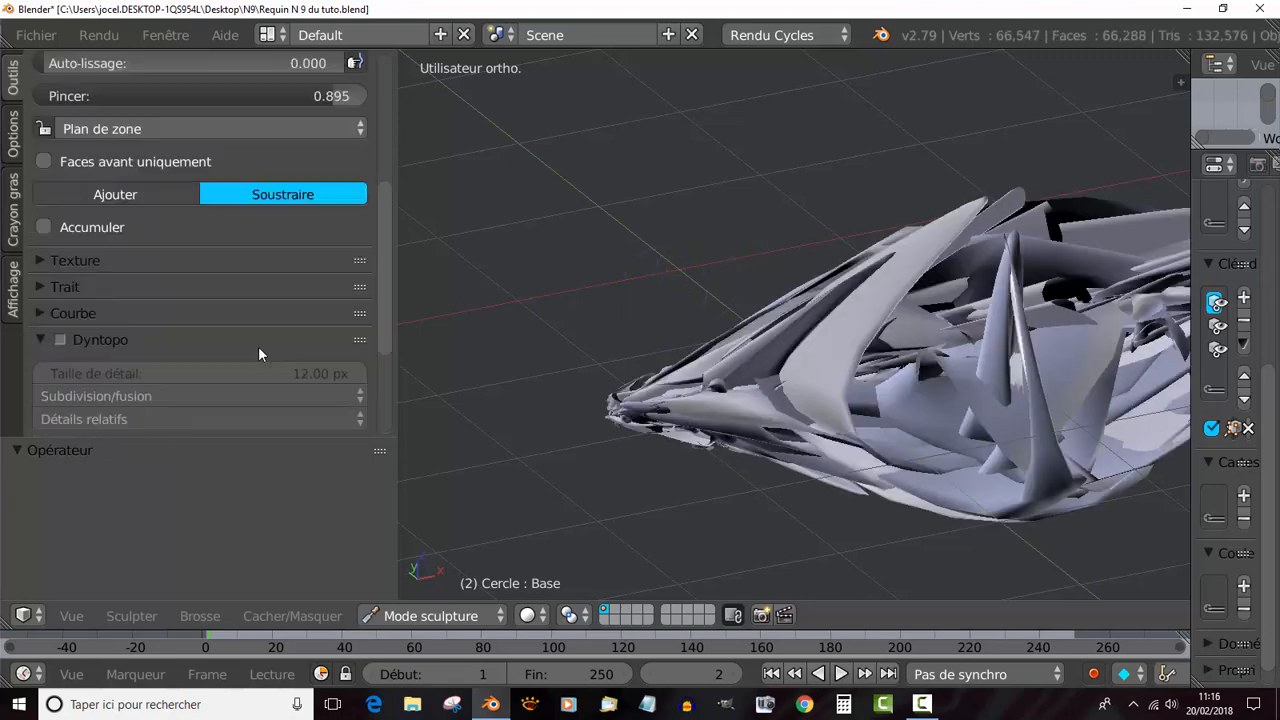
{"action": "key", "text": "ctrl+z"}
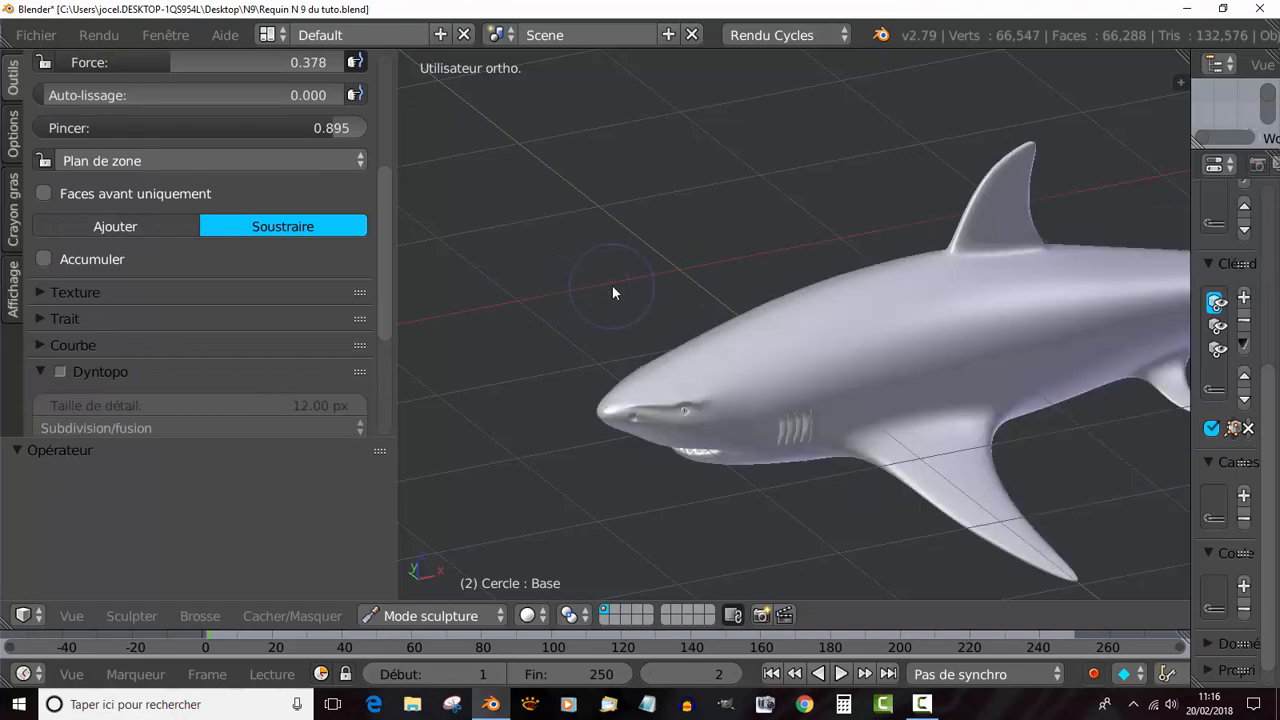
Check the restored shark mesh in Edit mode, return to Sculpt mode and inspect the head.
{"action": "mouse_move", "coordinate": [524, 353]}
{"action": "middle_mouse_down"}
{"action": "mouse_move", "coordinate": [547, 425]}
{"action": "mouse_move", "coordinate": [562, 404]}
{"action": "middle_mouse_up"}
{"action": "key", "text": "Tab"}
{"action": "key", "text": "Tab"}
{"action": "scroll", "coordinate": [582, 416], "scroll_direction": "up", "scroll_amount": 2}
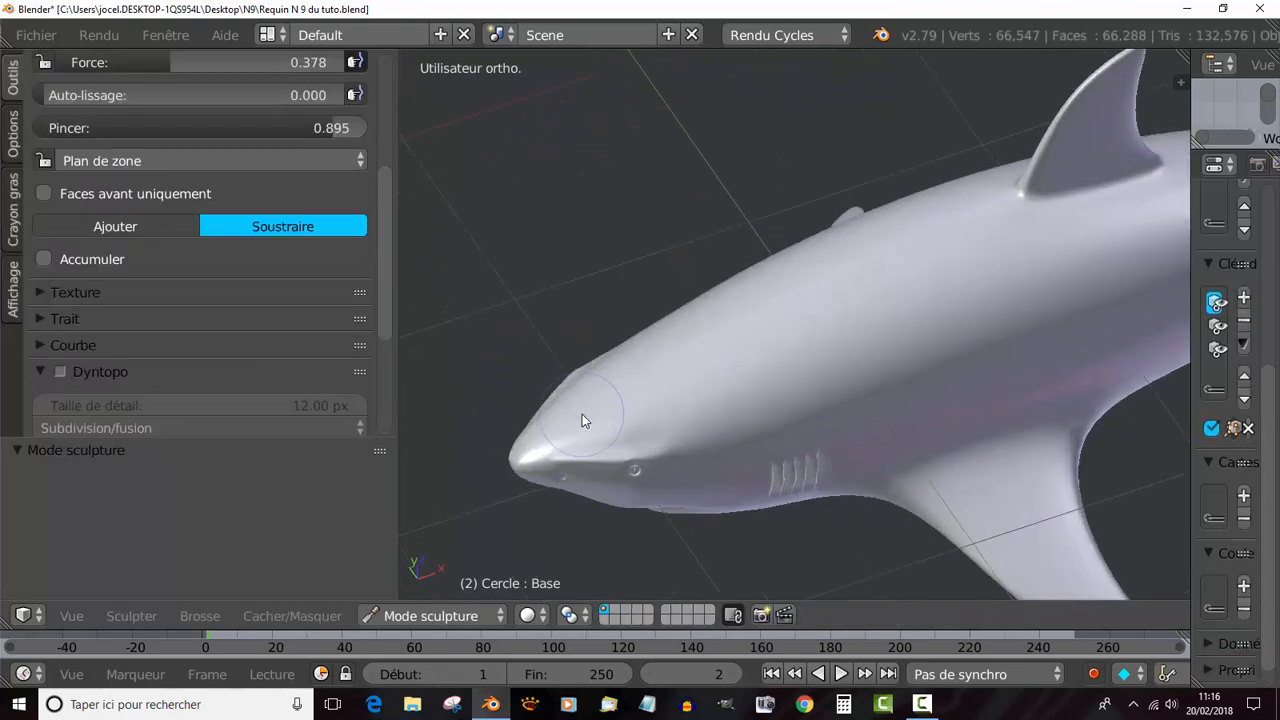
{"action": "scroll", "coordinate": [606, 447], "scroll_direction": "down", "scroll_amount": 3}
{"action": "middle_click_drag", "start_coordinate": [606, 447], "coordinate": [609, 379]}
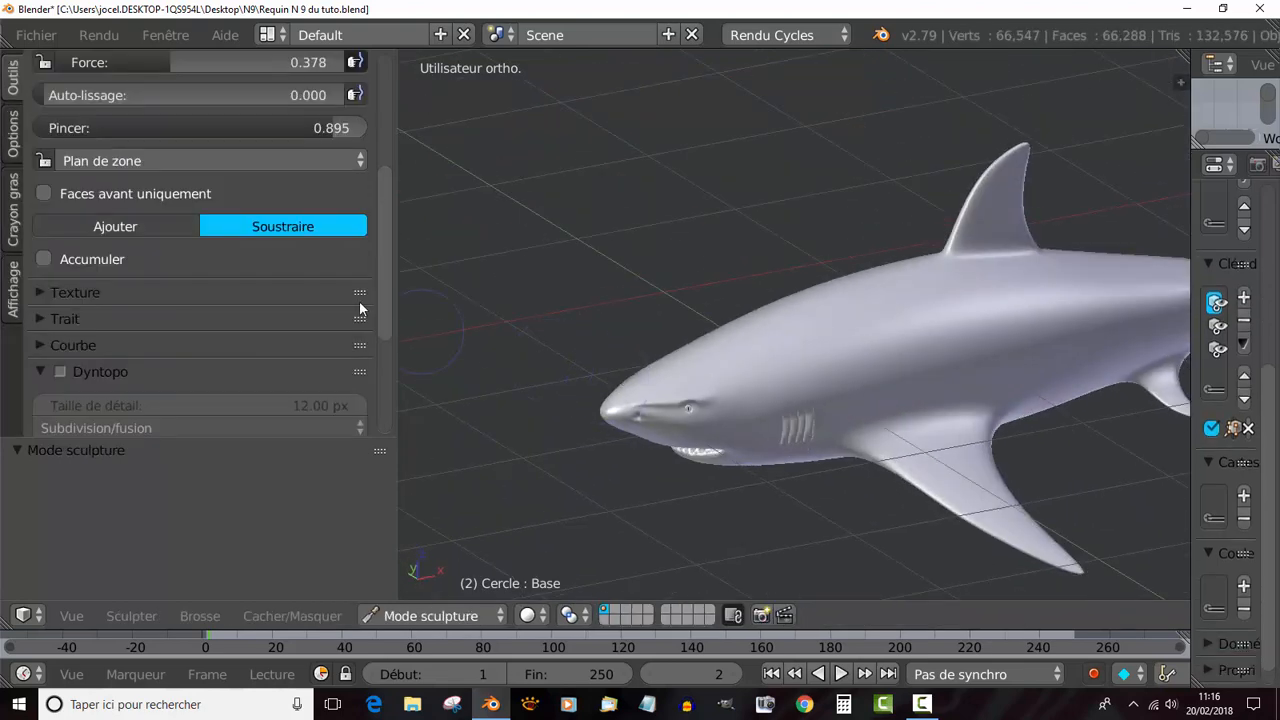
Switch to the Blob brush, unlock its strength and set it to 0.379, and undo a test stroke on the back.
{"action": "left_click_drag", "start_coordinate": [384, 220], "coordinate": [397, 121]}
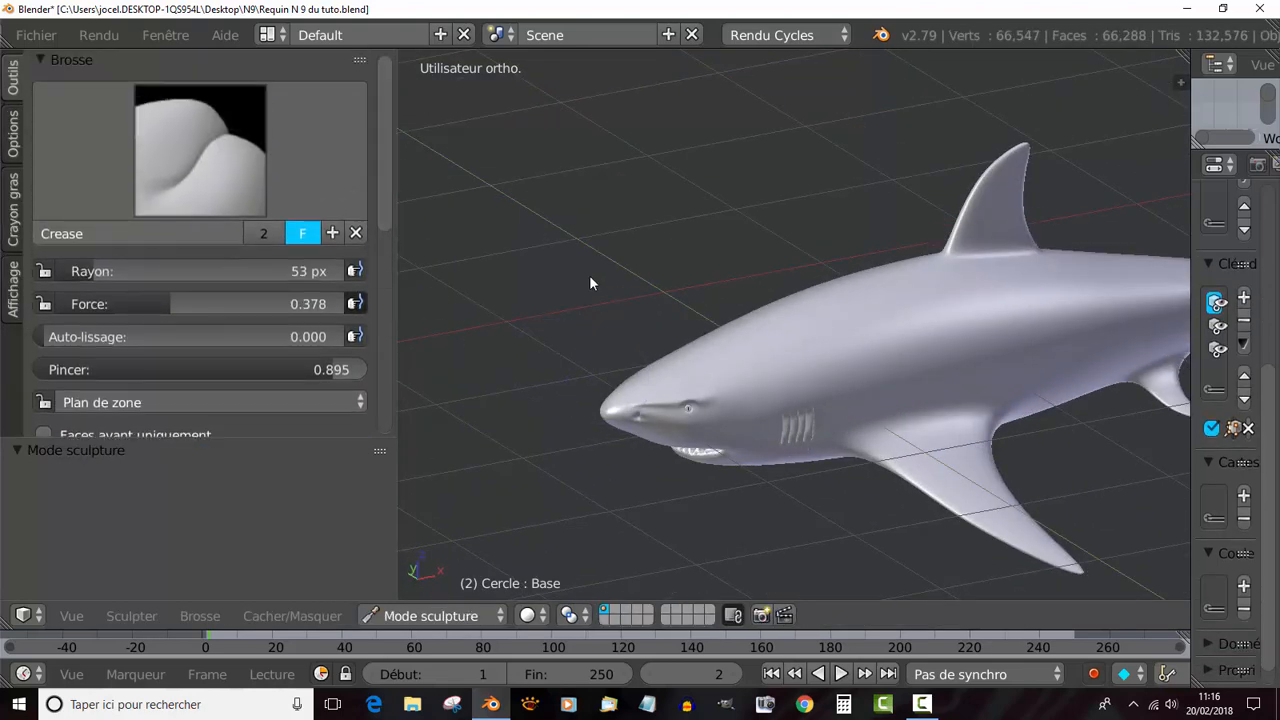
{"action": "mouse_move", "coordinate": [728, 337]}
{"action": "middle_mouse_down"}
{"action": "mouse_move", "coordinate": [664, 430]}
{"action": "mouse_move", "coordinate": [662, 457]}
{"action": "mouse_move", "coordinate": [574, 377]}
{"action": "middle_mouse_up"}
{"action": "left_click", "coordinate": [200, 150]}
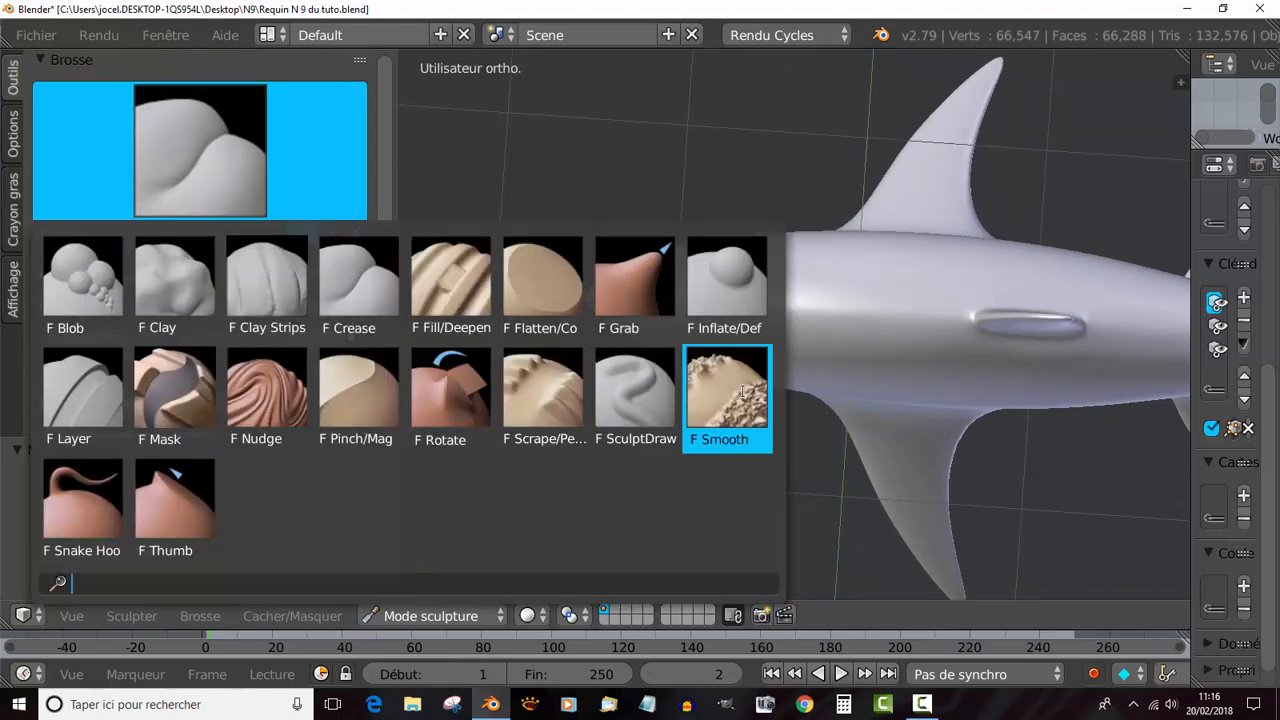
{"action": "left_click", "coordinate": [82, 285]}
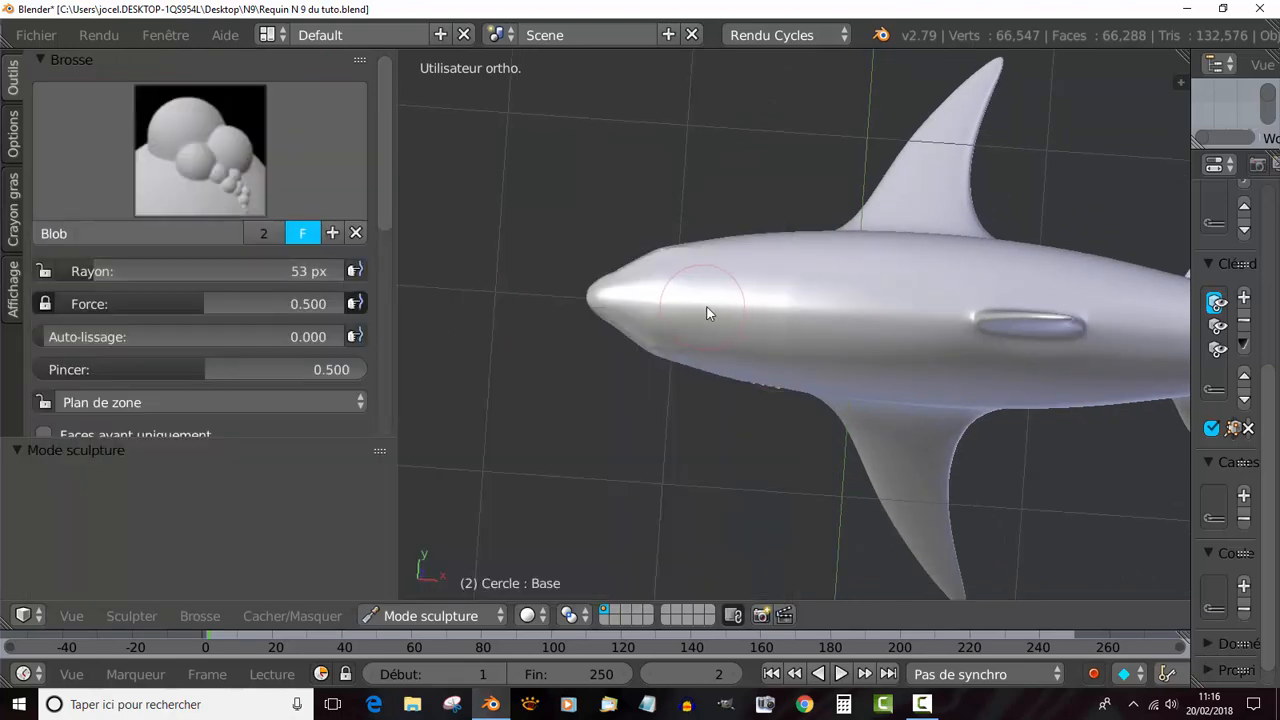
{"action": "left_click", "coordinate": [45, 303]}
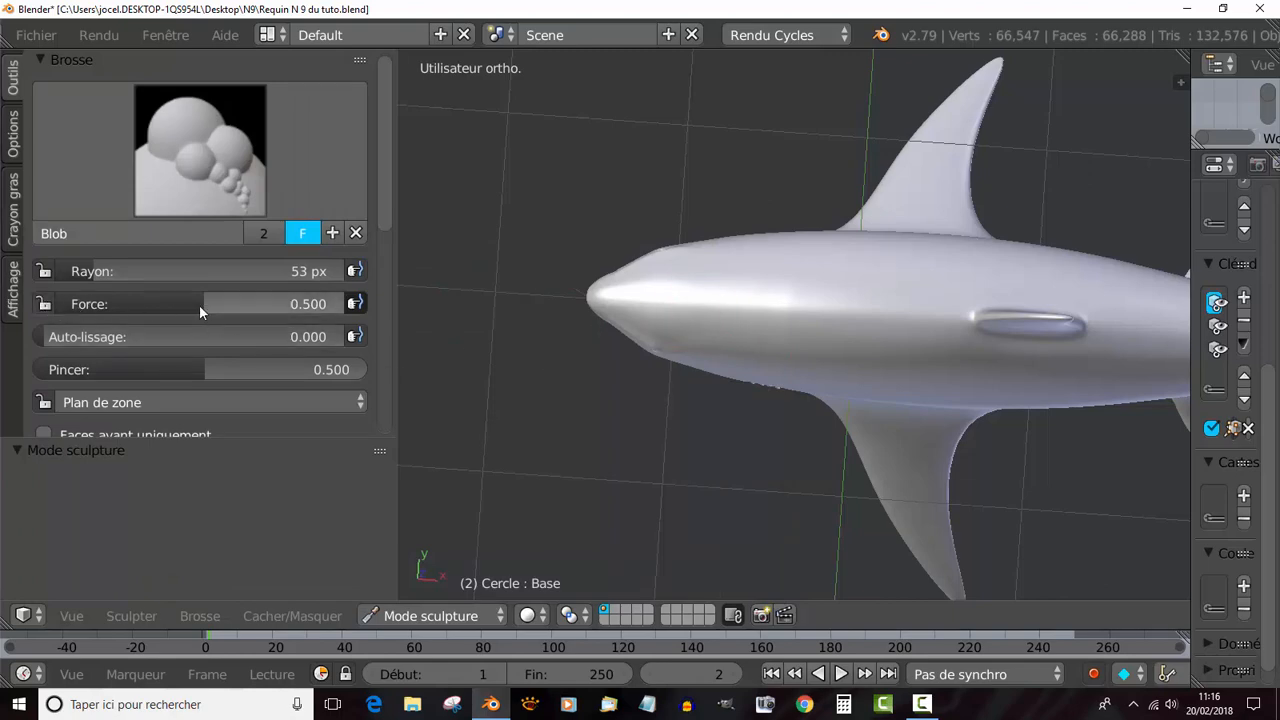
{"action": "left_click_drag", "start_coordinate": [199, 305], "coordinate": [164, 305]}
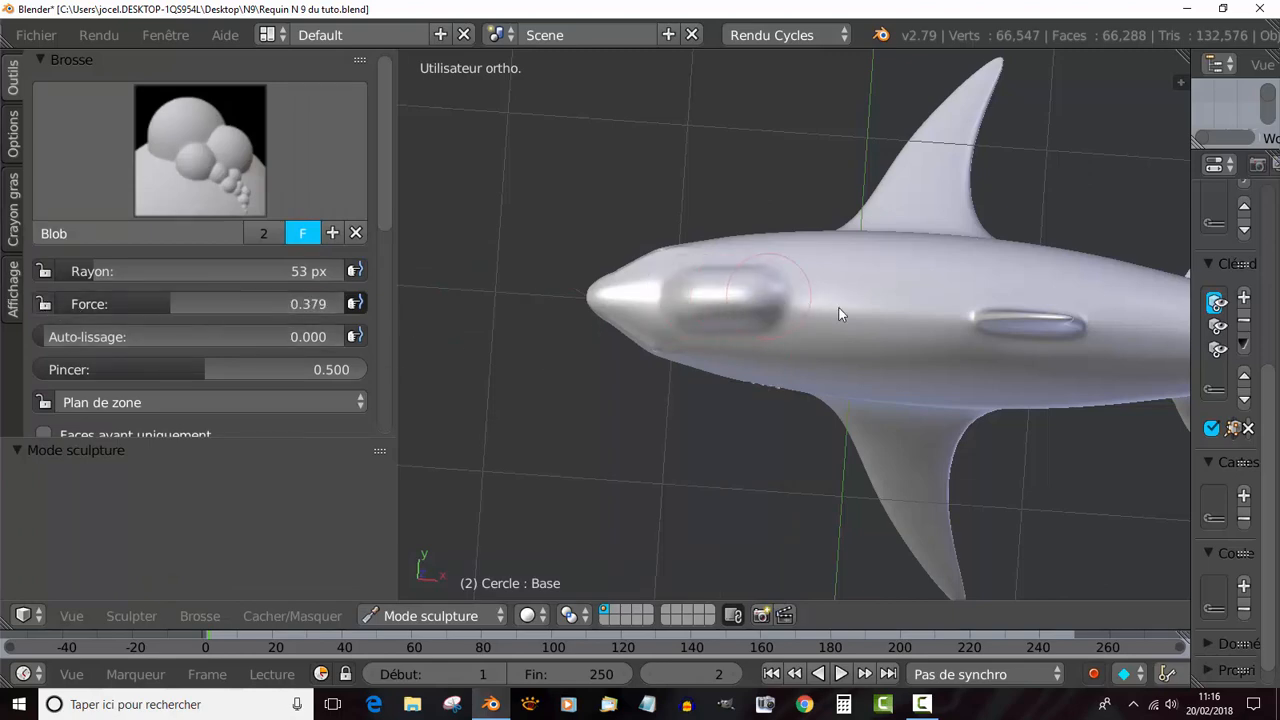
{"action": "mouse_move", "coordinate": [729, 412]}
{"action": "middle_mouse_down"}
{"action": "mouse_move", "coordinate": [796, 286]}
{"action": "mouse_move", "coordinate": [829, 257]}
{"action": "mouse_move", "coordinate": [751, 229]}
{"action": "mouse_move", "coordinate": [737, 400]}
{"action": "mouse_move", "coordinate": [767, 432]}
{"action": "middle_mouse_up"}
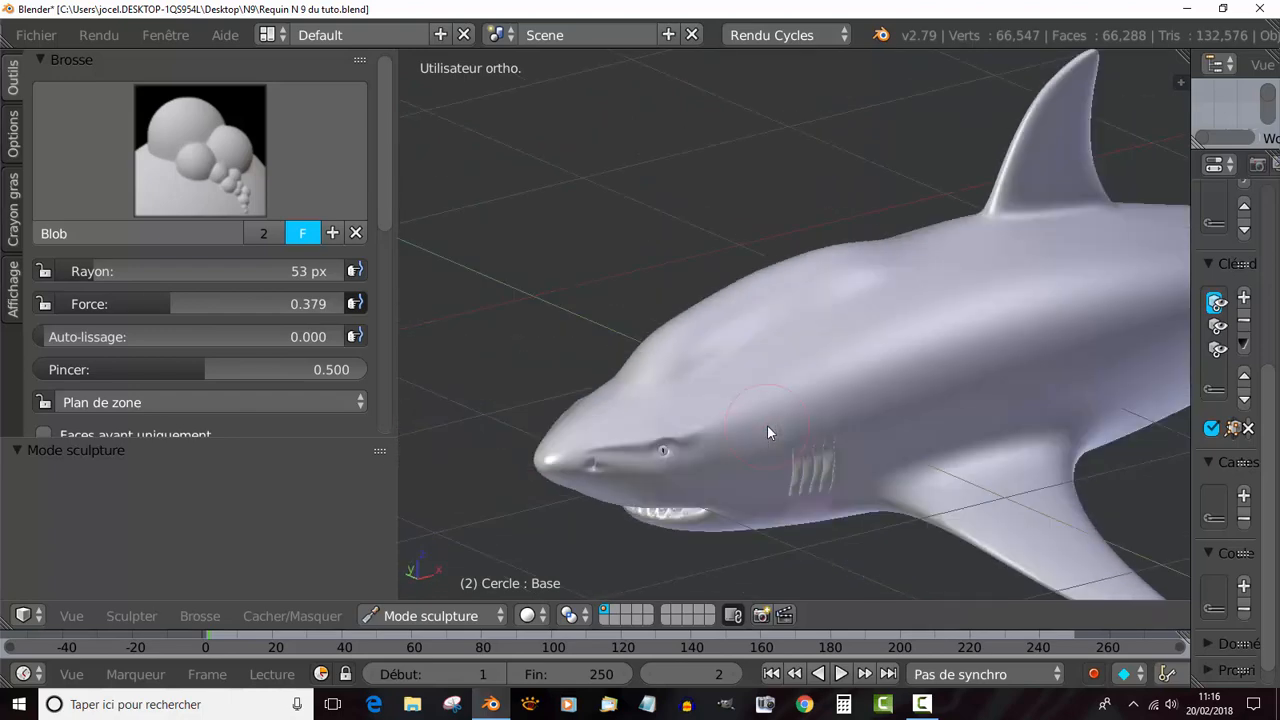
{"action": "left_click_drag", "start_coordinate": [768, 426], "coordinate": [786, 413]}
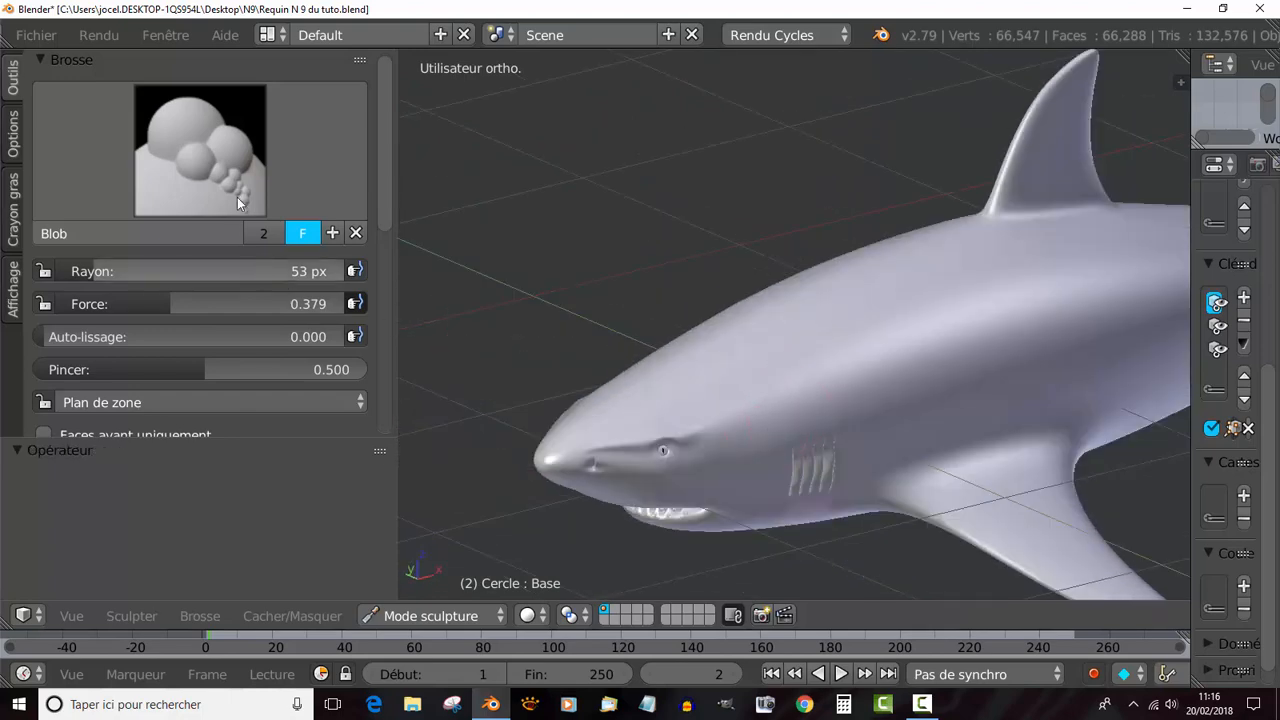
Switch to the Scrape/Peaks brush, unlock its strength and set it to 0.736, viewing the shark from above.
{"action": "left_click", "coordinate": [200, 150]}
{"action": "left_click", "coordinate": [572, 406]}
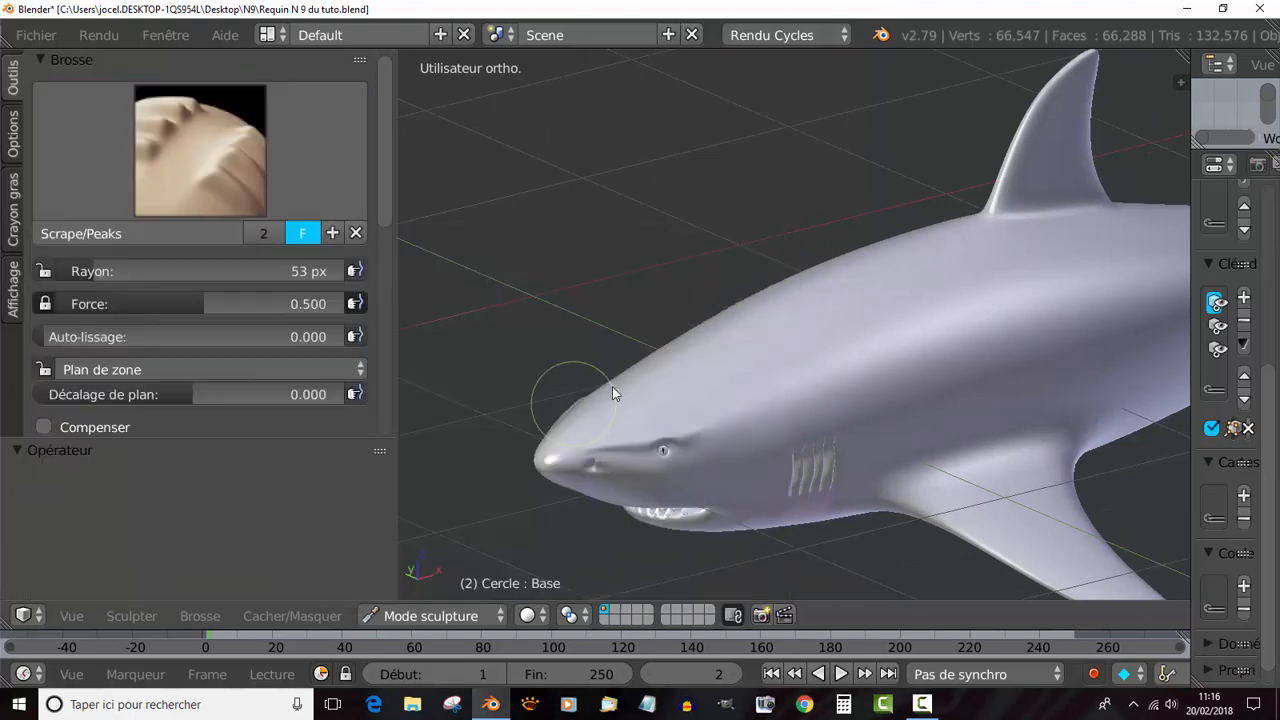
{"action": "mouse_move", "coordinate": [834, 341]}
{"action": "middle_mouse_down"}
{"action": "mouse_move", "coordinate": [794, 441]}
{"action": "mouse_move", "coordinate": [760, 405]}
{"action": "mouse_move", "coordinate": [873, 369]}
{"action": "mouse_move", "coordinate": [802, 353]}
{"action": "middle_mouse_up"}
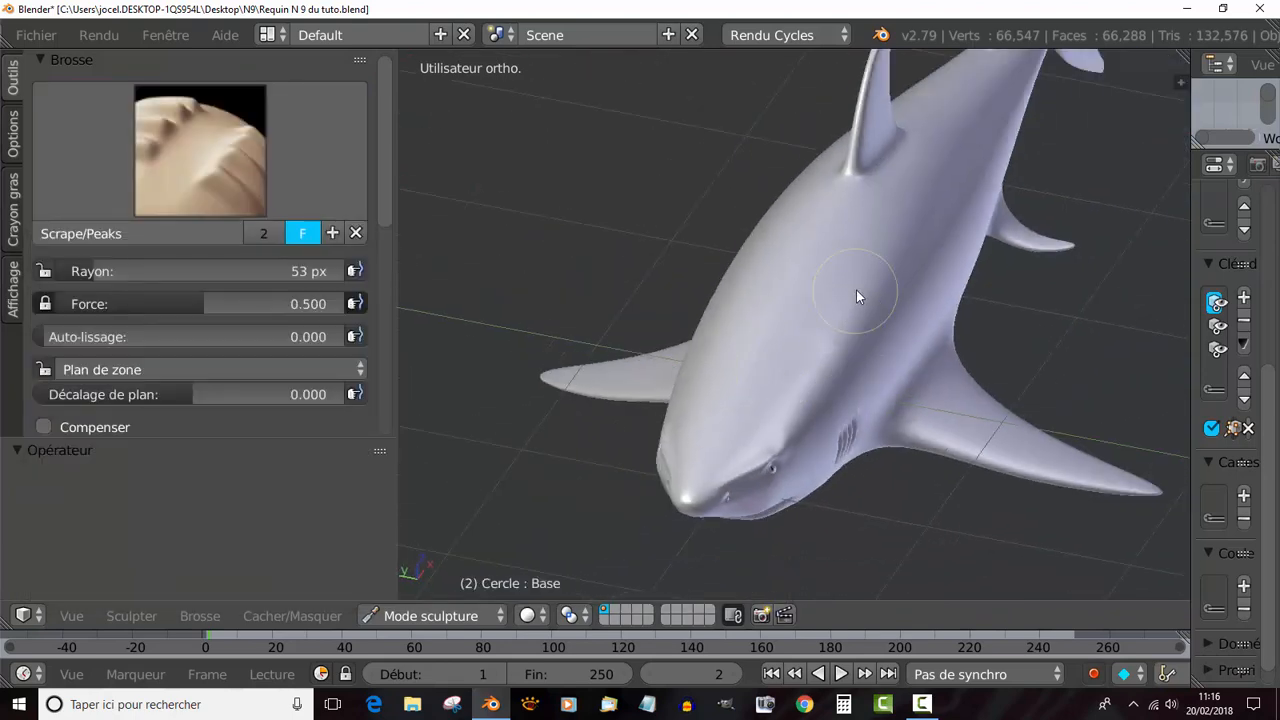
{"action": "middle_click_drag", "start_coordinate": [856, 296], "coordinate": [701, 442]}
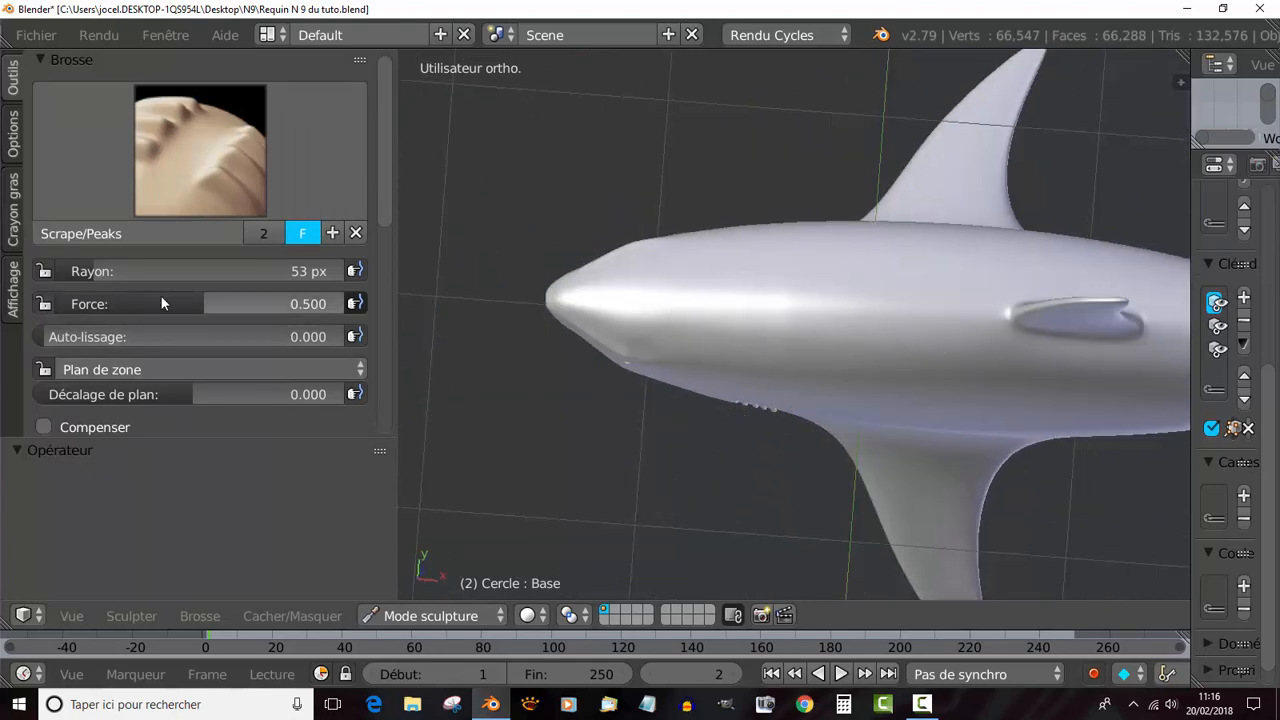
{"action": "left_click_drag", "start_coordinate": [196, 297], "coordinate": [374, 320]}
{"action": "key", "text": "KP_7"}
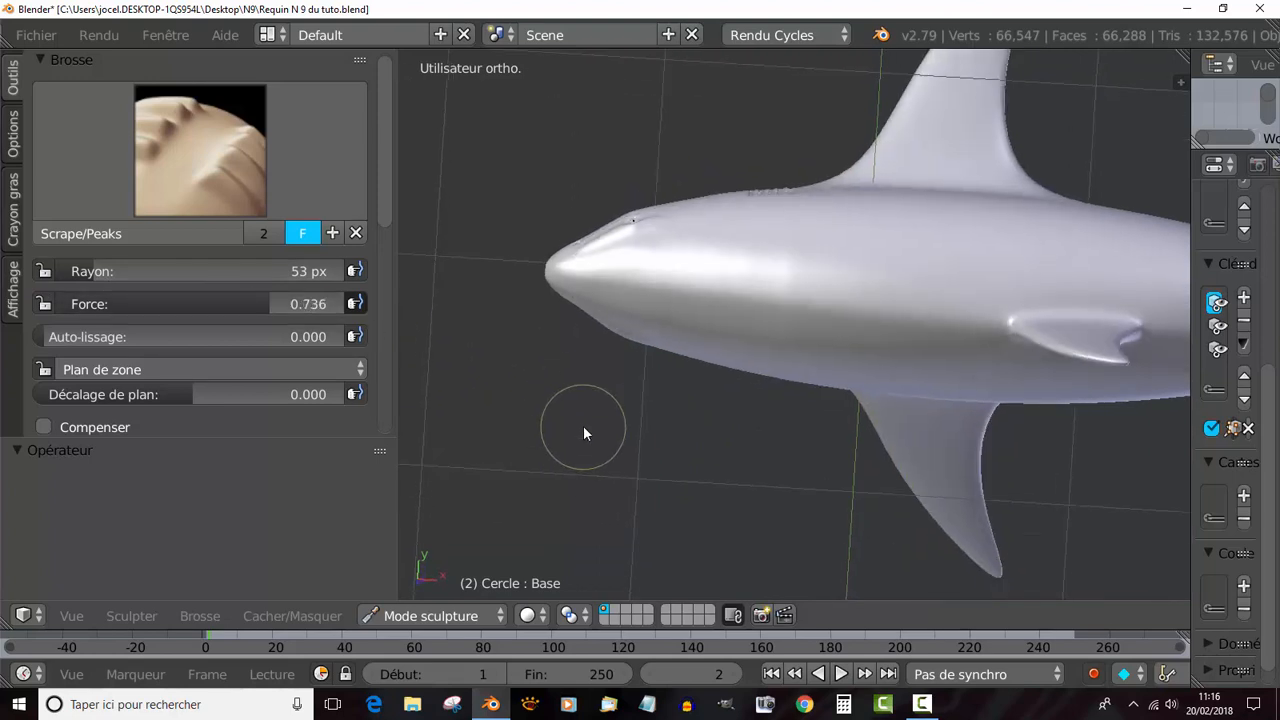
Test the Scrape/Peaks brush with a stroke along the shark's back, checking the mesh in Edit mode and from above.
{"action": "scroll", "coordinate": [583, 425], "scroll_direction": "up", "scroll_amount": 2}
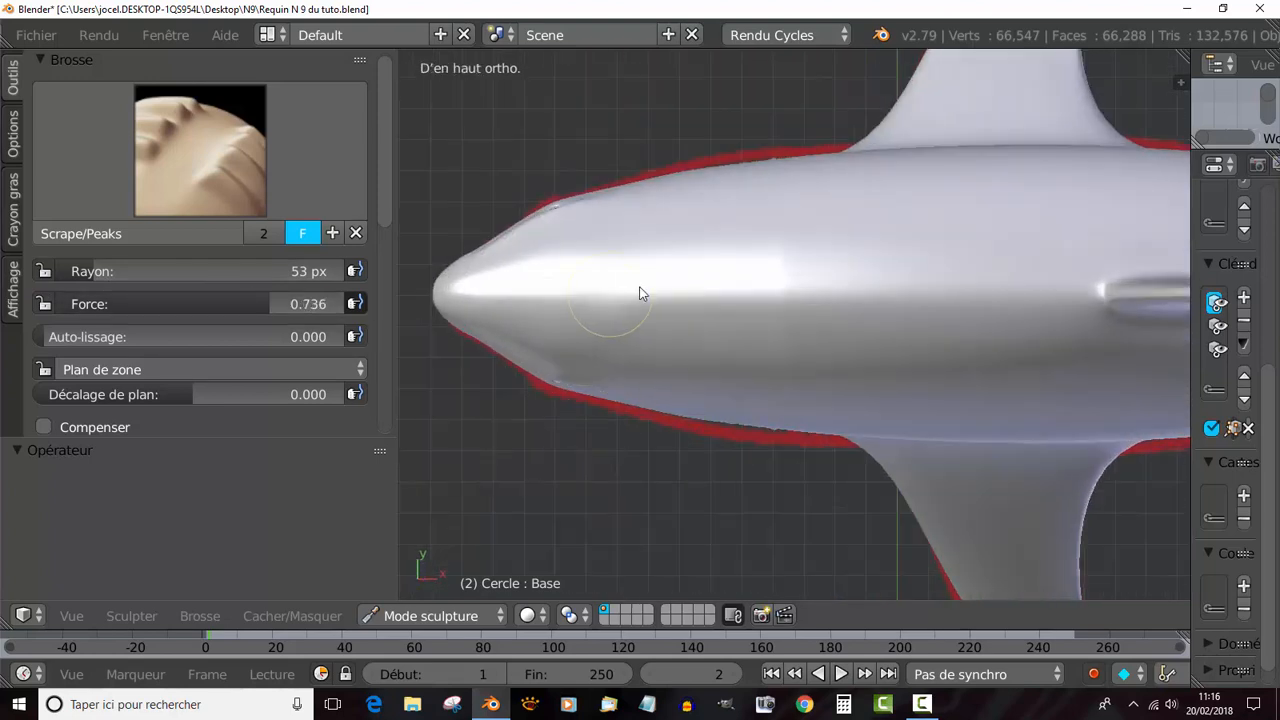
{"action": "left_click_drag", "start_coordinate": [729, 280], "coordinate": [825, 283]}
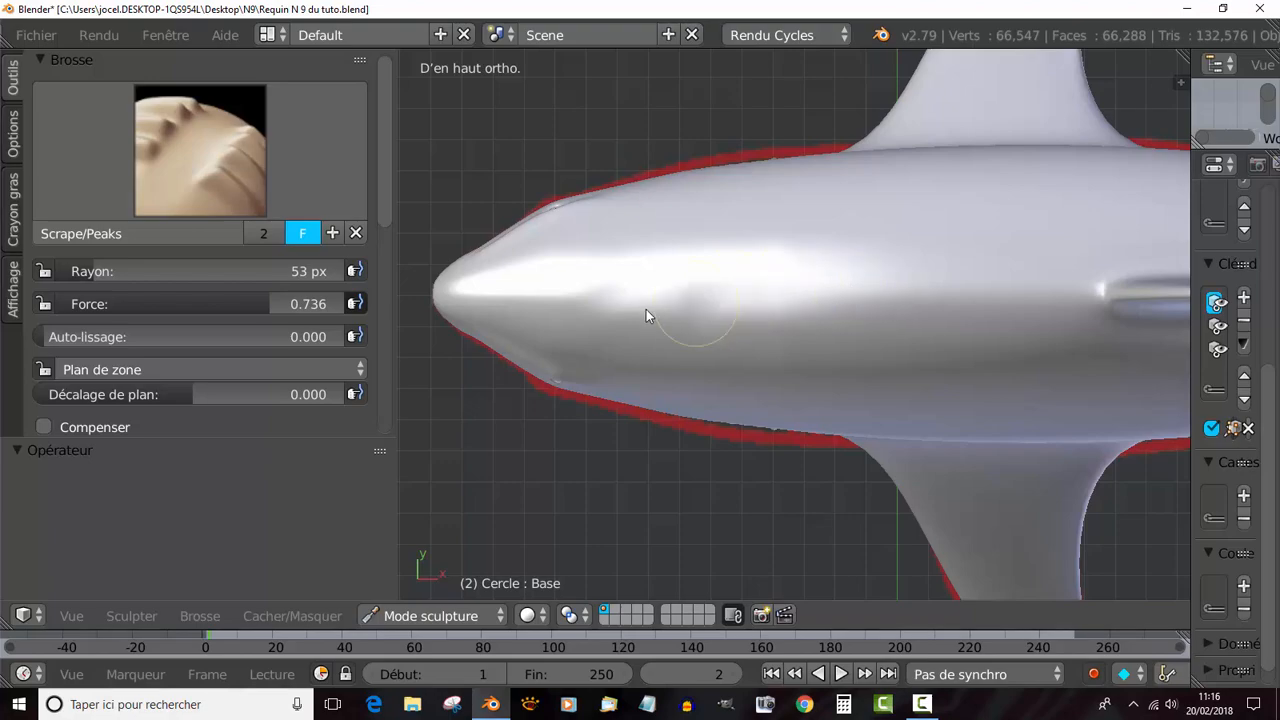
{"action": "key", "text": "Tab"}
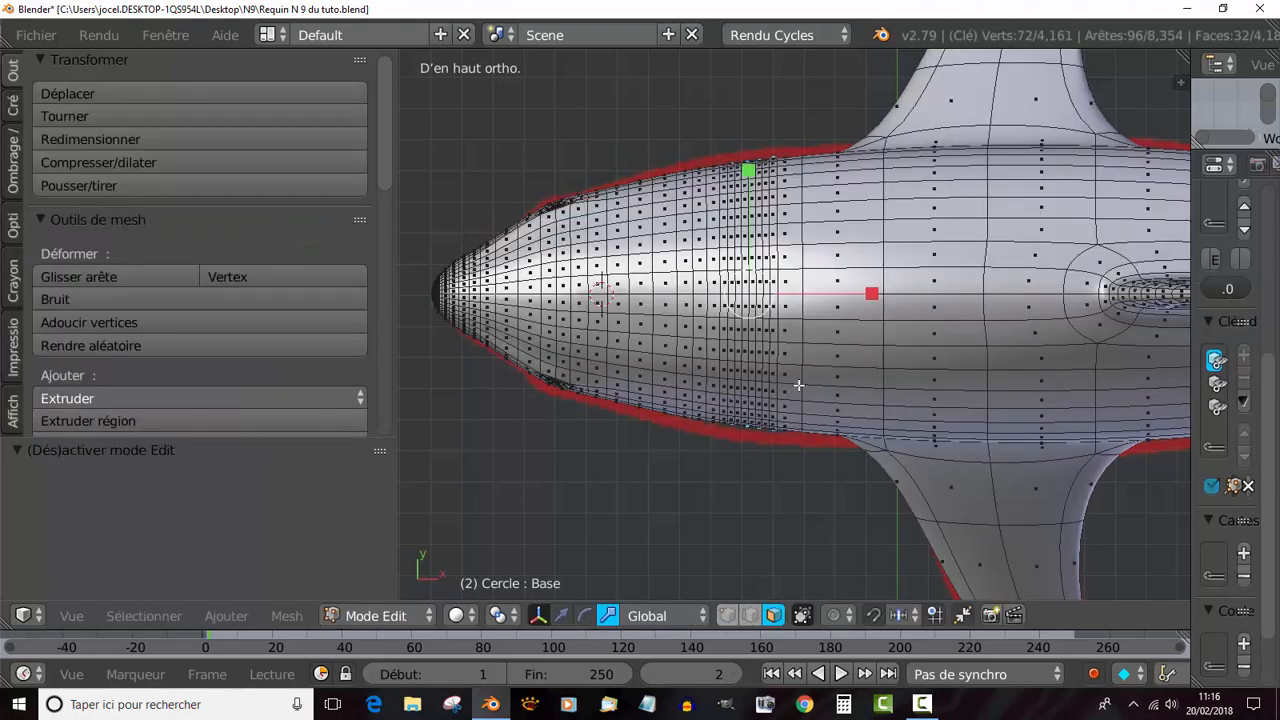
{"action": "middle_click_drag", "start_coordinate": [800, 390], "coordinate": [852, 276]}
{"action": "key", "text": "Tab"}
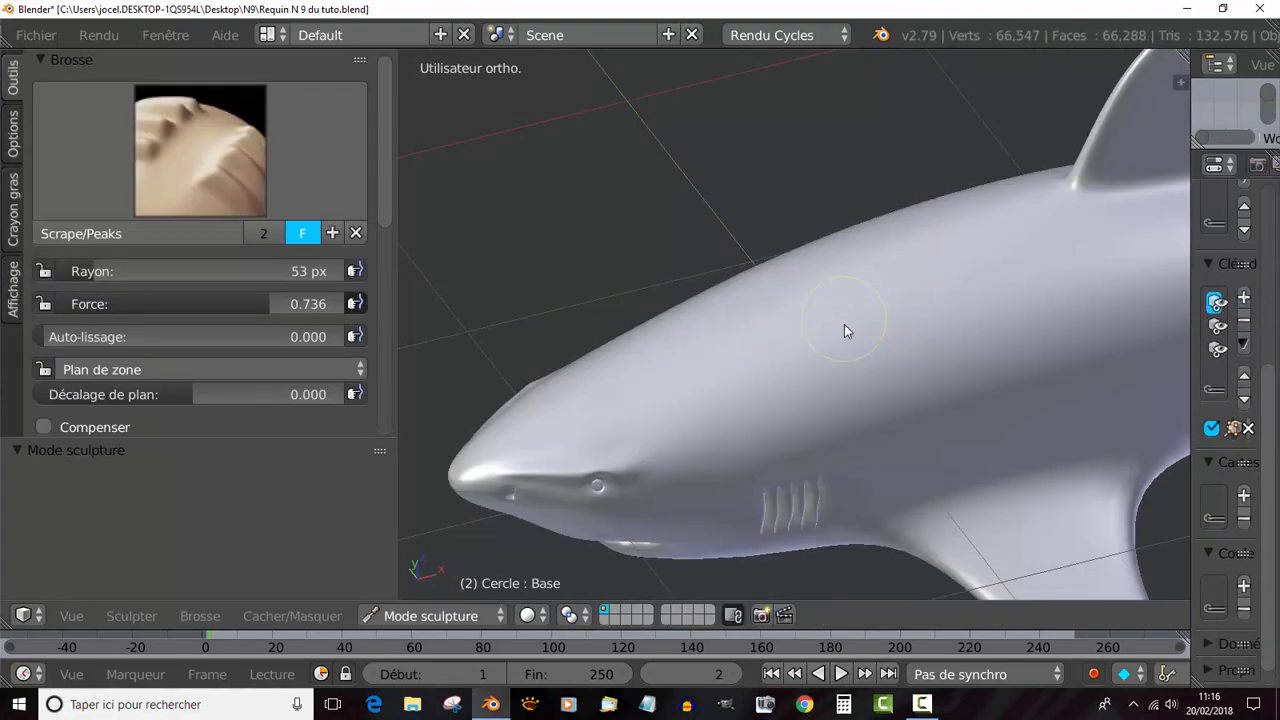
{"action": "middle_click_drag", "start_coordinate": [841, 331], "coordinate": [822, 428]}
{"action": "key", "text": "KP_7"}
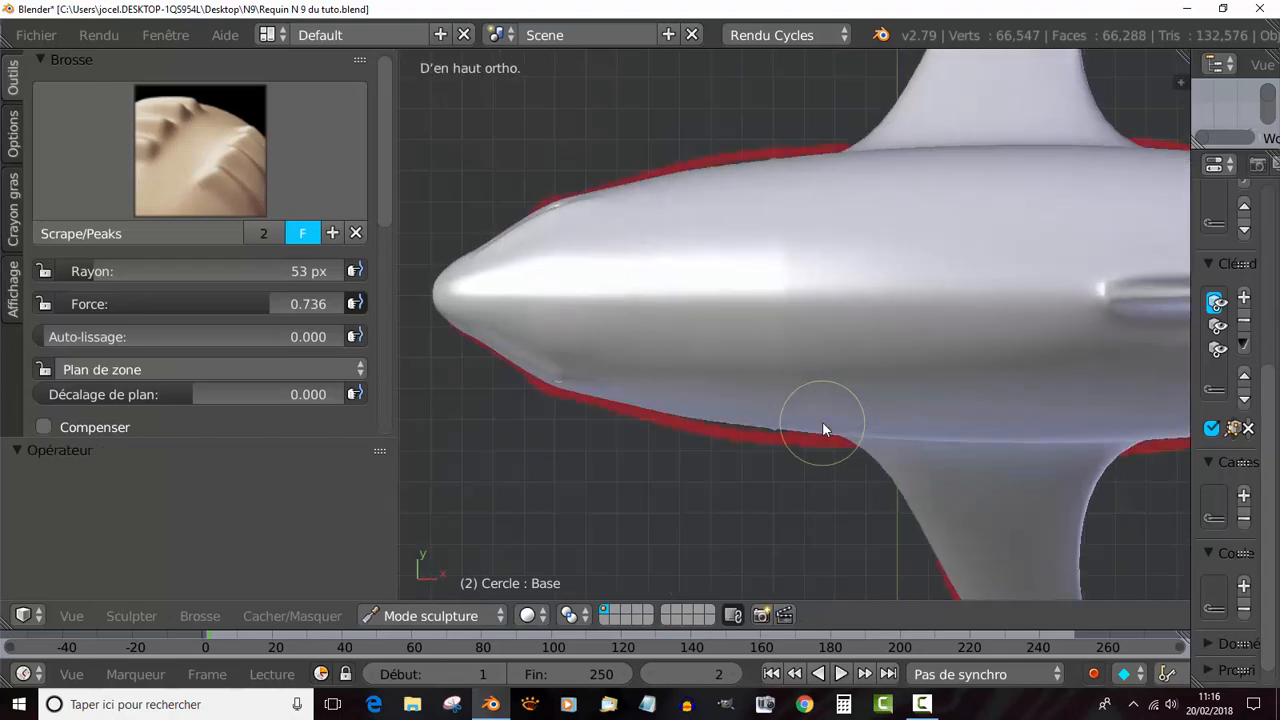
Switch to the Fill/Deepen brush, unlock its strength and set it to 0.701.
{"action": "left_click", "coordinate": [192, 119]}
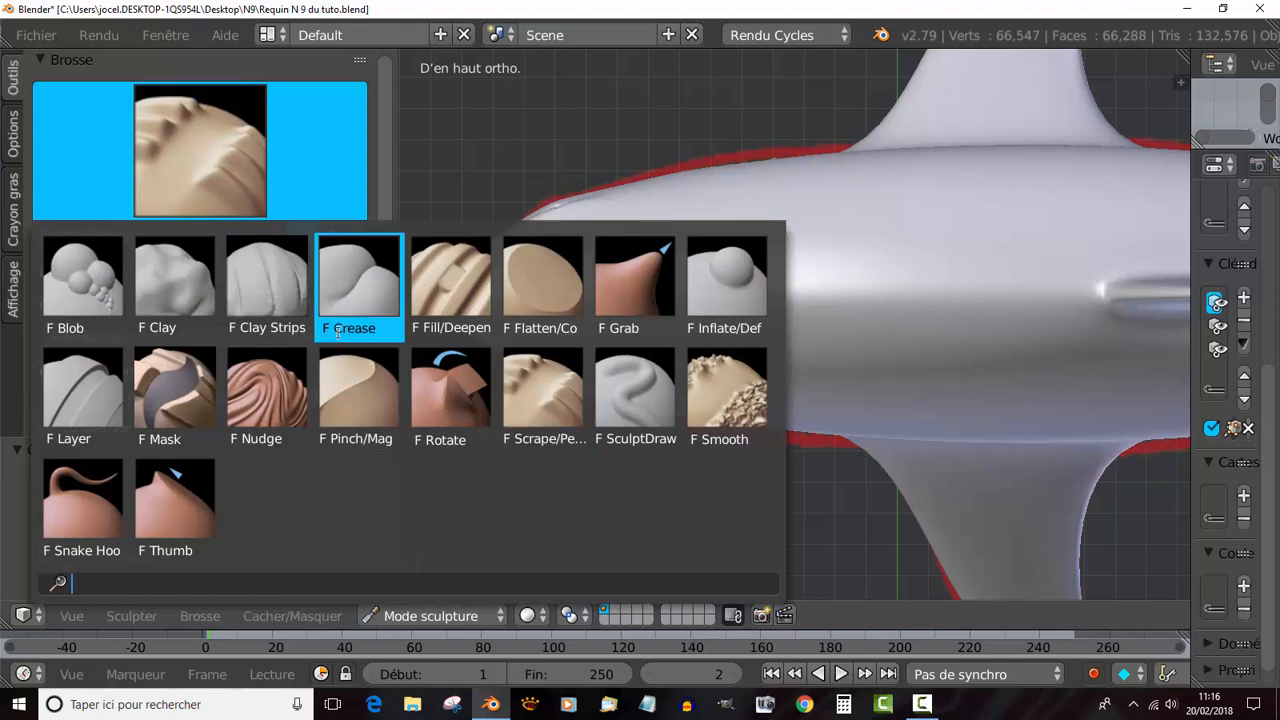
{"action": "left_click", "coordinate": [450, 290]}
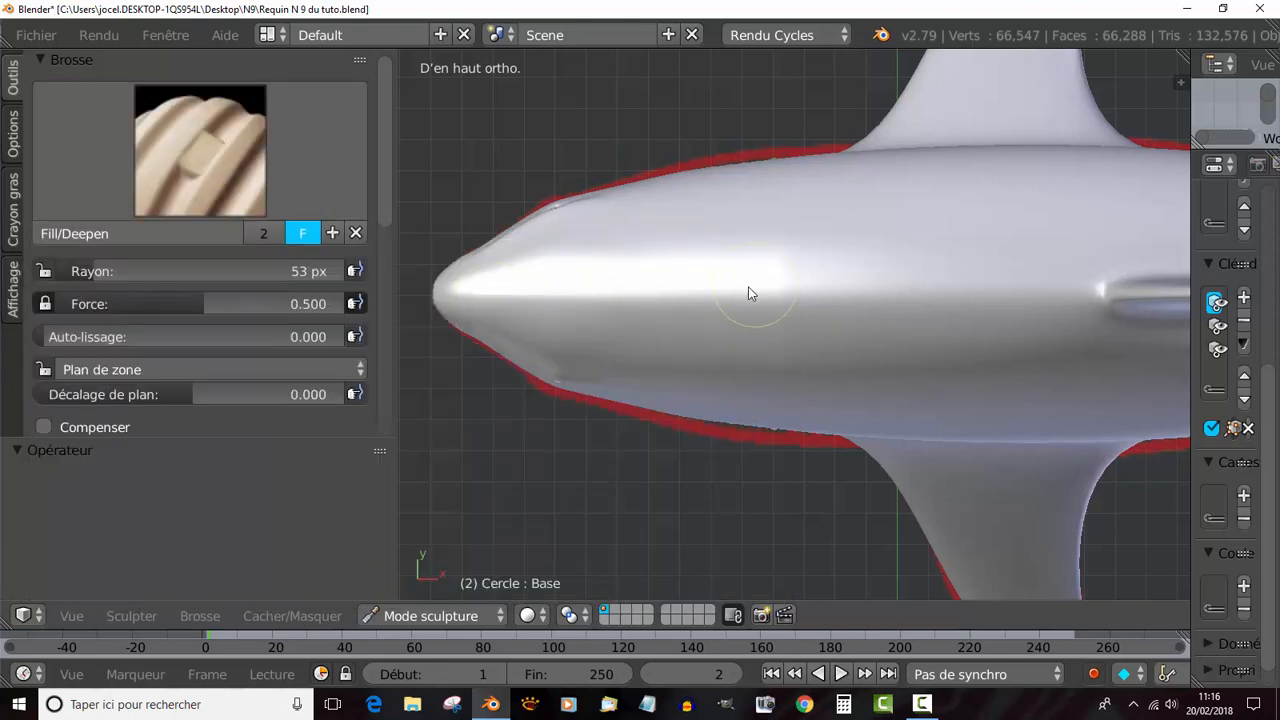
{"action": "key", "text": "Tab"}
{"action": "key", "text": "Tab"}
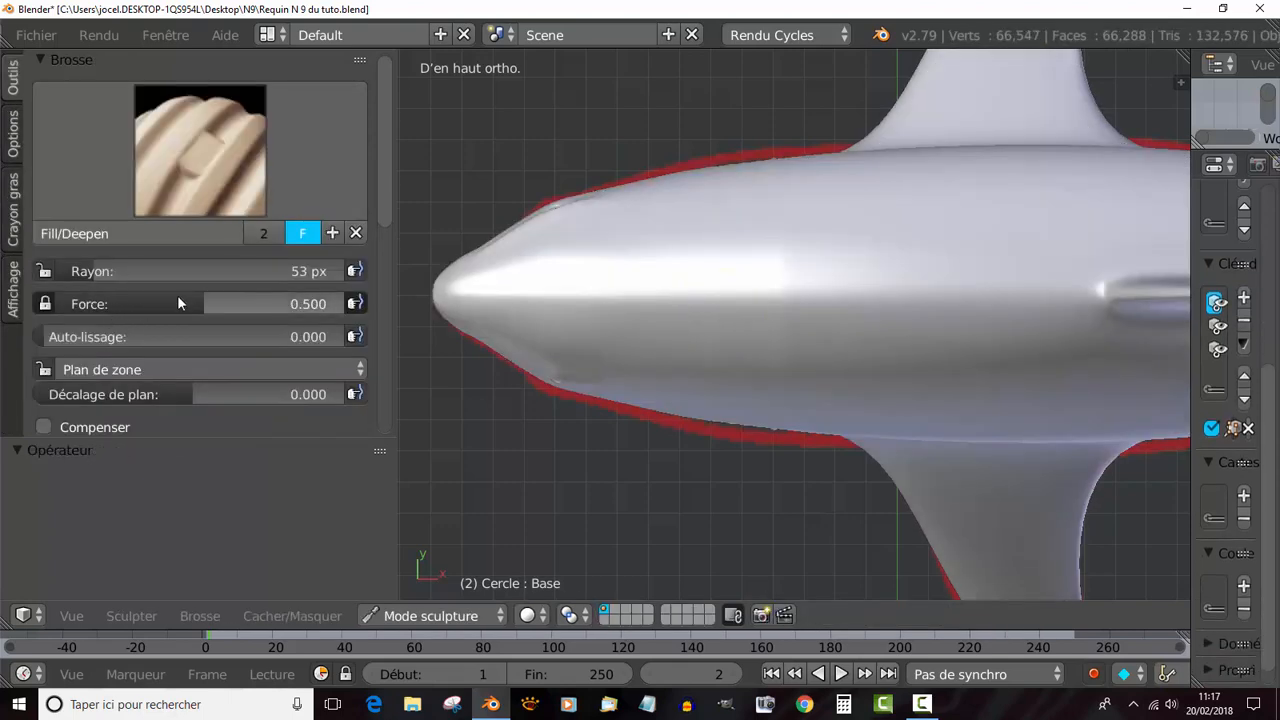
{"action": "left_click_drag", "start_coordinate": [177, 303], "coordinate": [47, 310]}
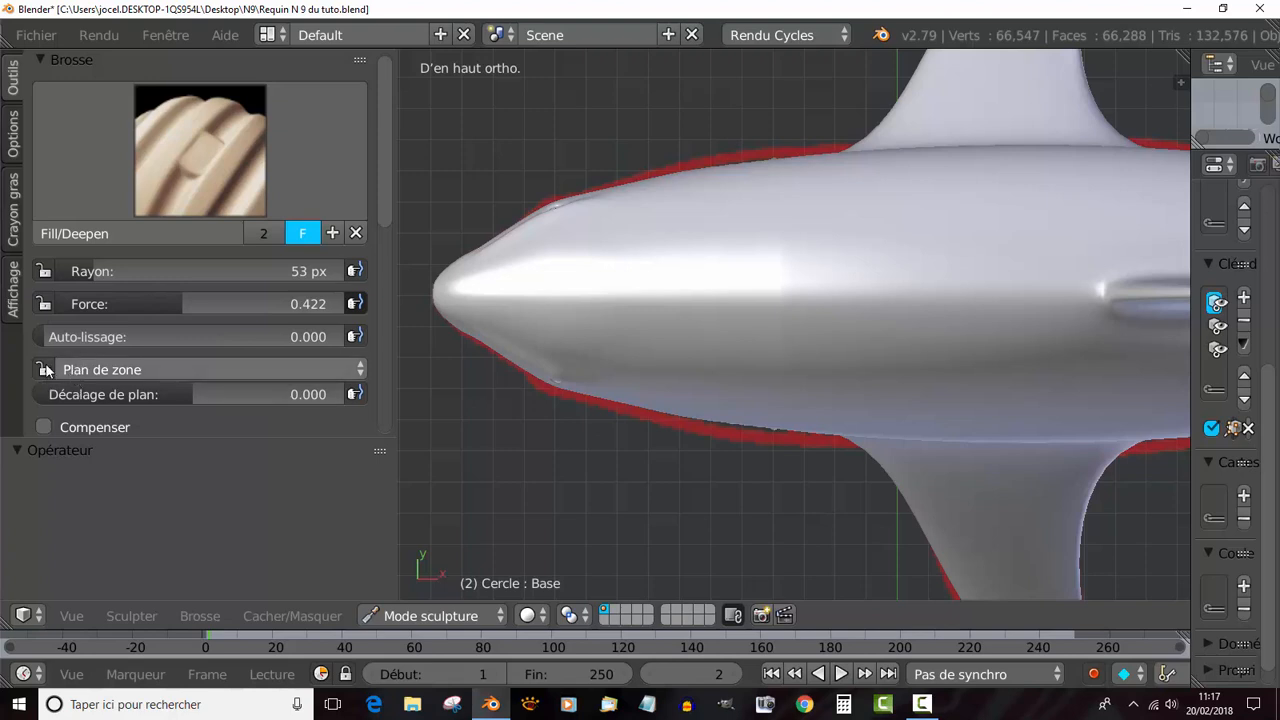
{"action": "left_click", "coordinate": [76, 369]}
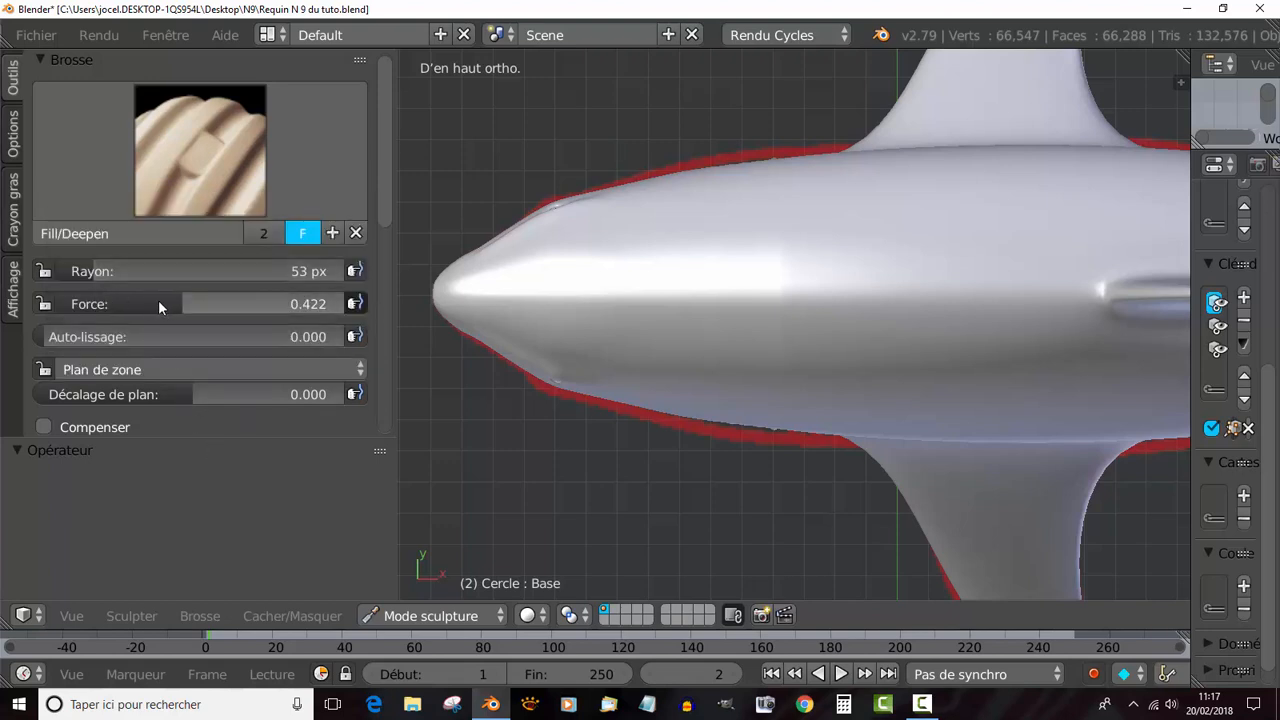
{"action": "left_click_drag", "start_coordinate": [158, 300], "coordinate": [311, 311]}
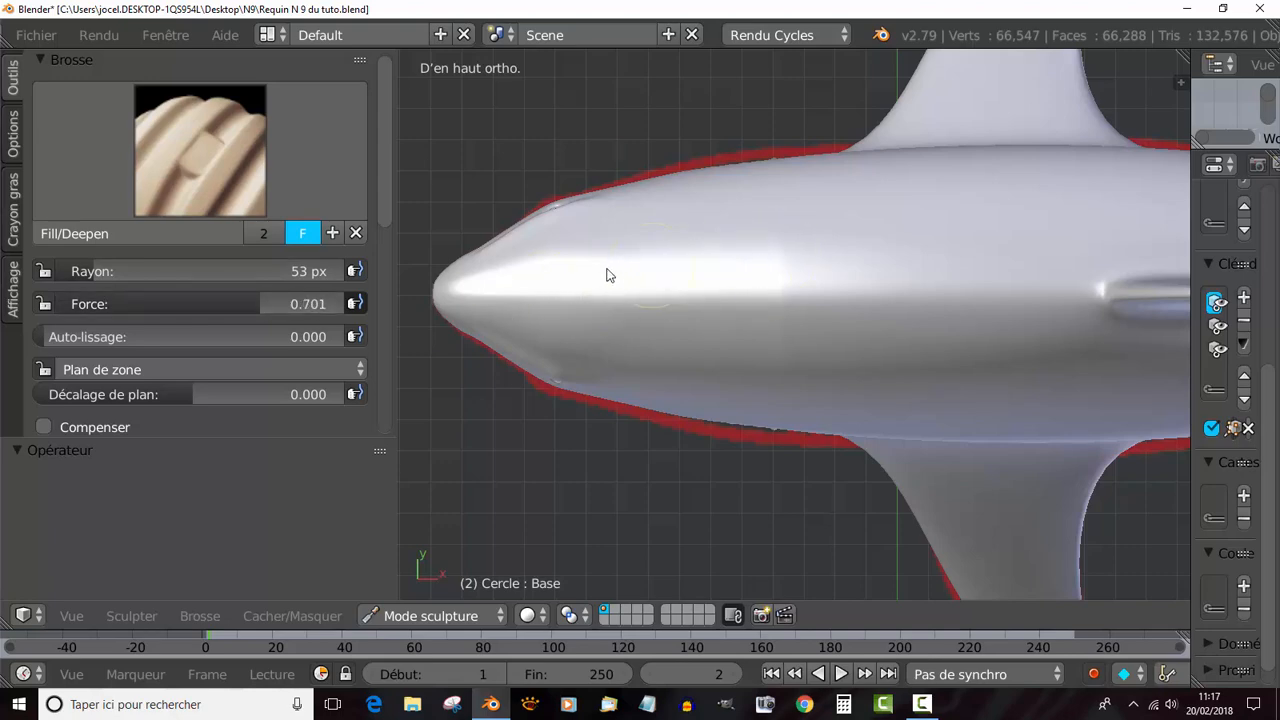
Inspect the shark's body, then raise the Fill/Deepen brush strength to 1.000.
{"action": "scroll", "coordinate": [620, 270], "scroll_direction": "down", "scroll_amount": 6}
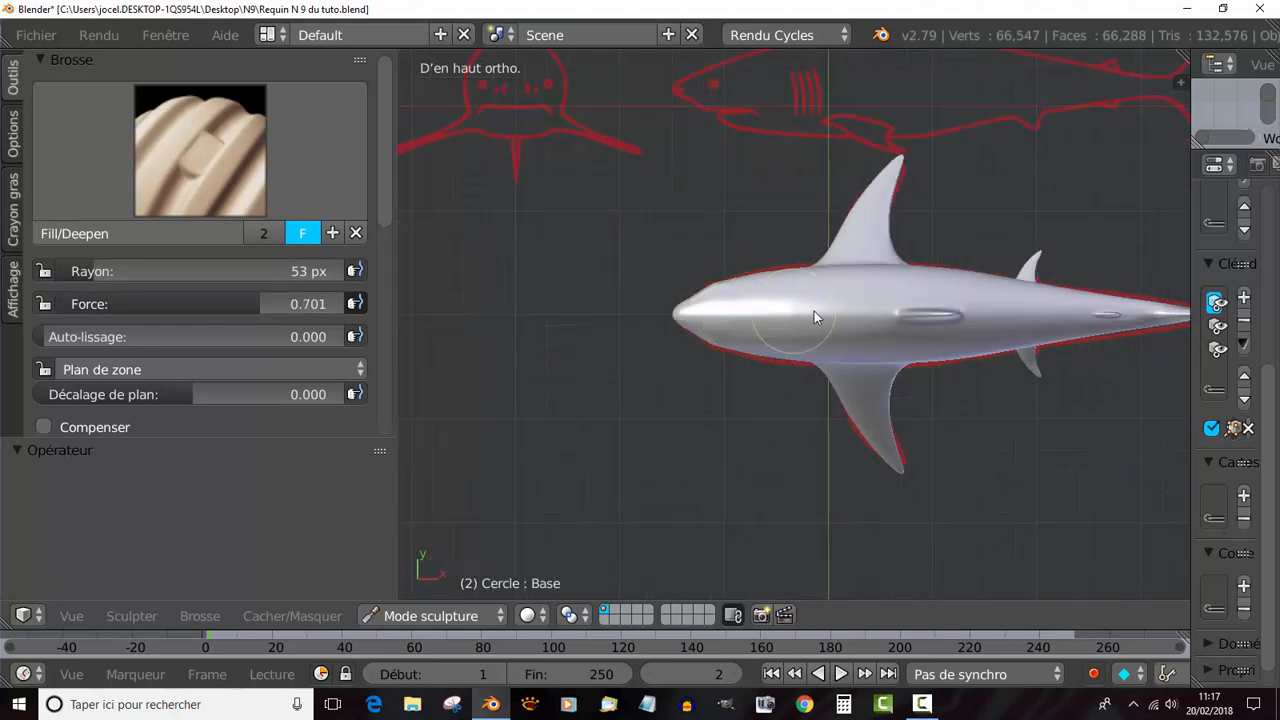
{"action": "scroll", "coordinate": [814, 311], "scroll_direction": "up", "scroll_amount": 5}
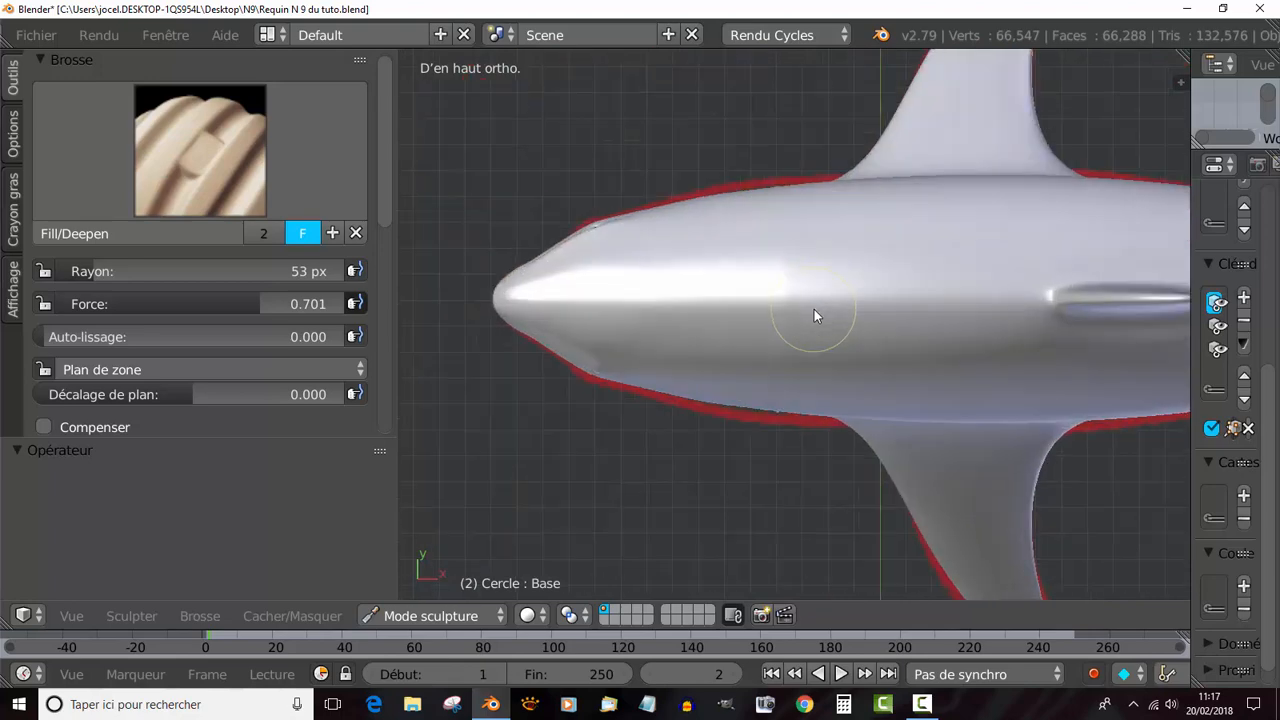
{"action": "scroll", "coordinate": [814, 316], "scroll_direction": "down", "scroll_amount": 4}
{"action": "middle_click_drag", "start_coordinate": [809, 321], "coordinate": [780, 250]}
{"action": "scroll", "coordinate": [546, 378], "scroll_direction": "up", "scroll_amount": 2}
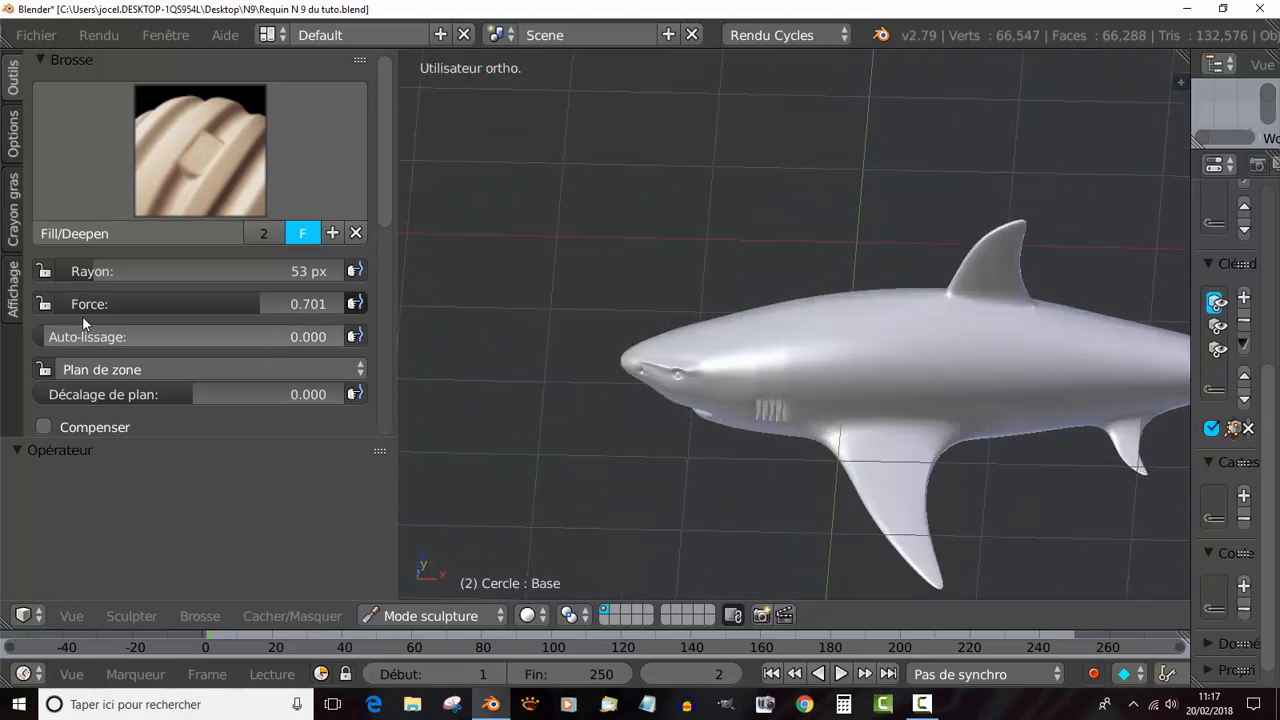
{"action": "left_click_drag", "start_coordinate": [212, 304], "coordinate": [330, 304]}
{"action": "scroll", "coordinate": [731, 363], "scroll_direction": "up", "scroll_amount": 4}
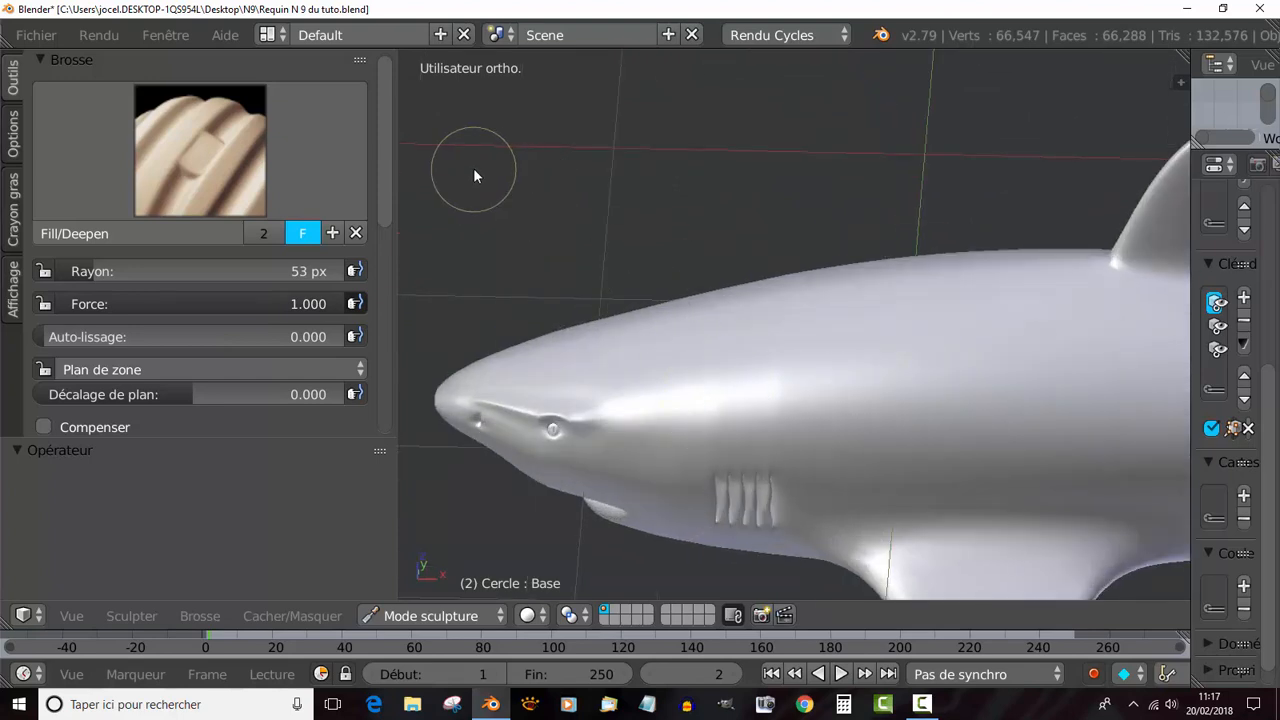
{"action": "mouse_move", "coordinate": [473, 168]}
{"action": "middle_mouse_down"}
{"action": "mouse_move", "coordinate": [531, 286]}
{"action": "mouse_move", "coordinate": [708, 285]}
{"action": "mouse_move", "coordinate": [566, 379]}
{"action": "mouse_move", "coordinate": [574, 357]}
{"action": "middle_mouse_up"}
Switch to the Pinch/Magnify brush, unlock its strength and set it to 0.664, viewing the shark from above.
{"action": "left_click", "coordinate": [360, 165]}
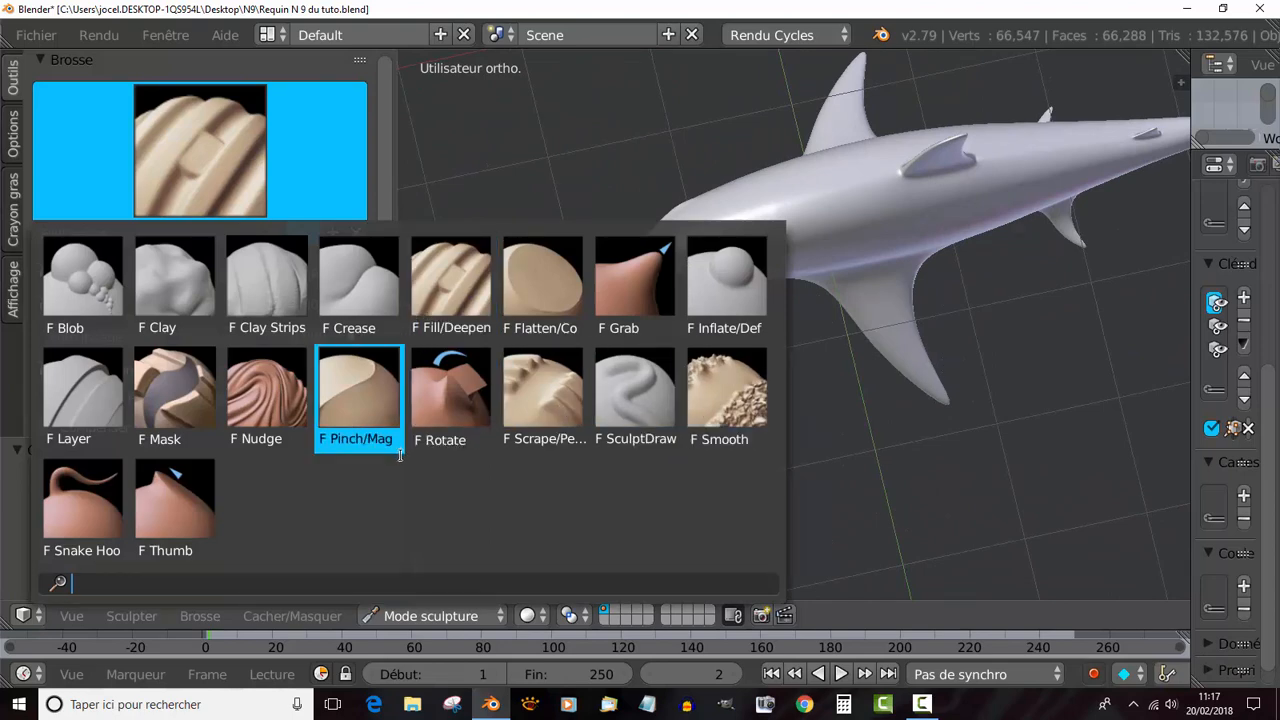
{"action": "left_click", "coordinate": [349, 381]}
{"action": "scroll", "coordinate": [712, 364], "scroll_direction": "up", "scroll_amount": 4}
{"action": "scroll", "coordinate": [670, 396], "scroll_direction": "up", "scroll_amount": 2}
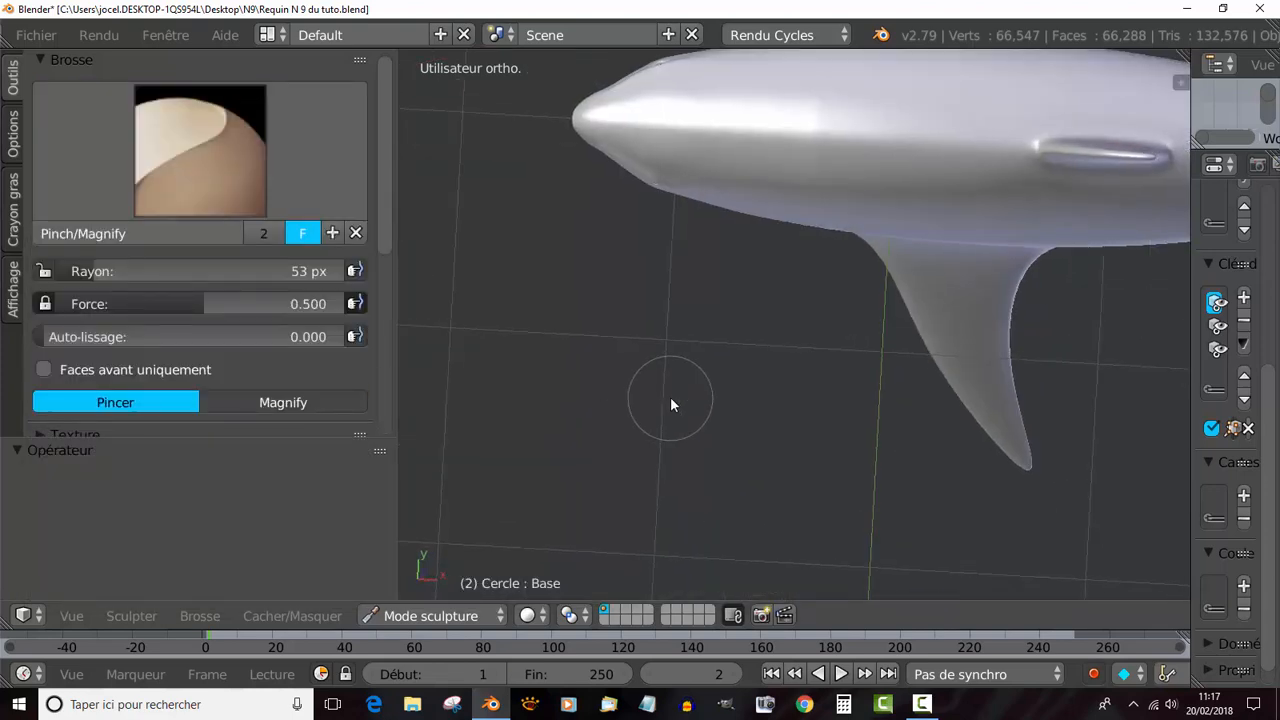
{"action": "key", "text": "KP_1"}
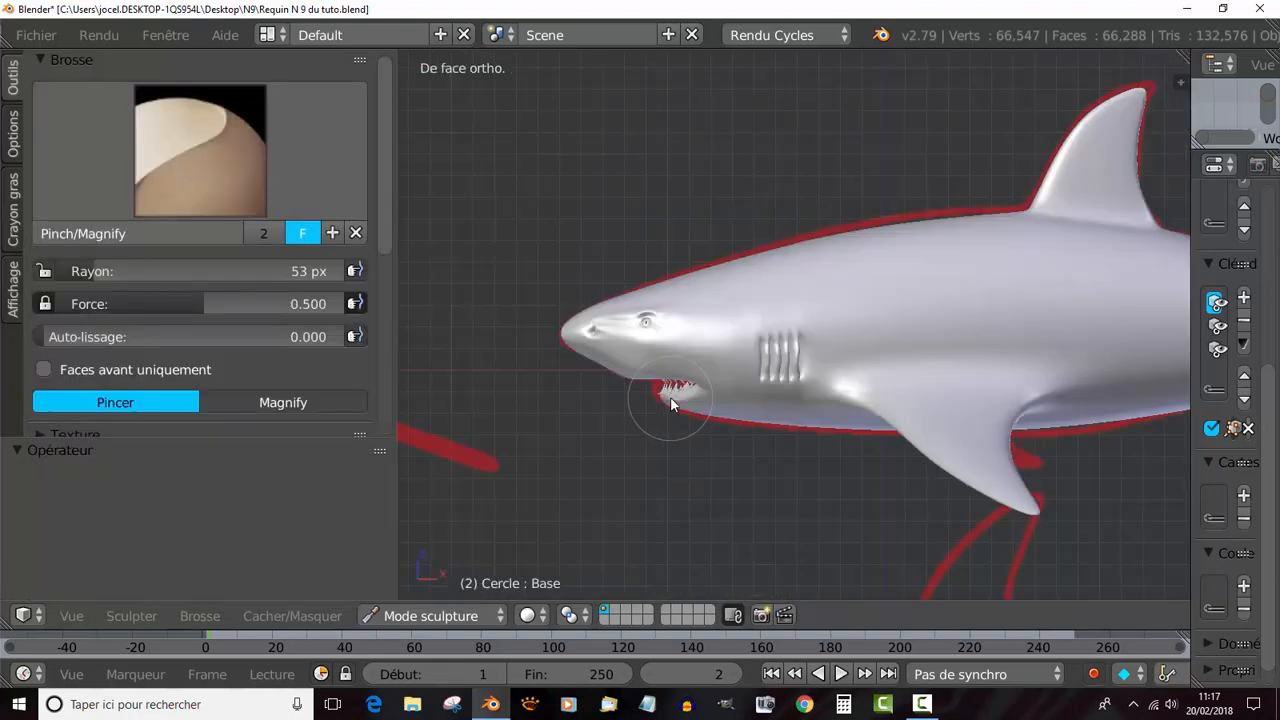
{"action": "key", "text": "KP_7"}
{"action": "middle_click_drag", "start_coordinate": [671, 388], "coordinate": [657, 528], "text": "shift"}
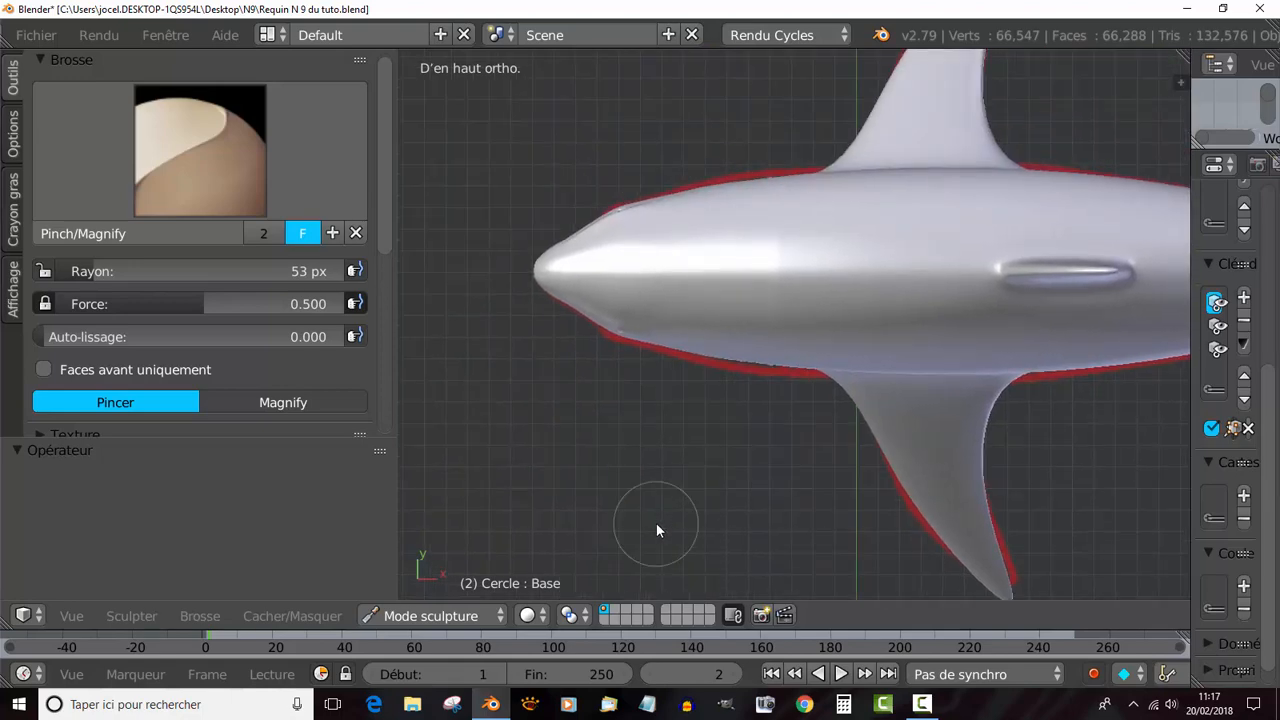
{"action": "scroll", "coordinate": [560, 229], "scroll_direction": "up", "scroll_amount": 2}
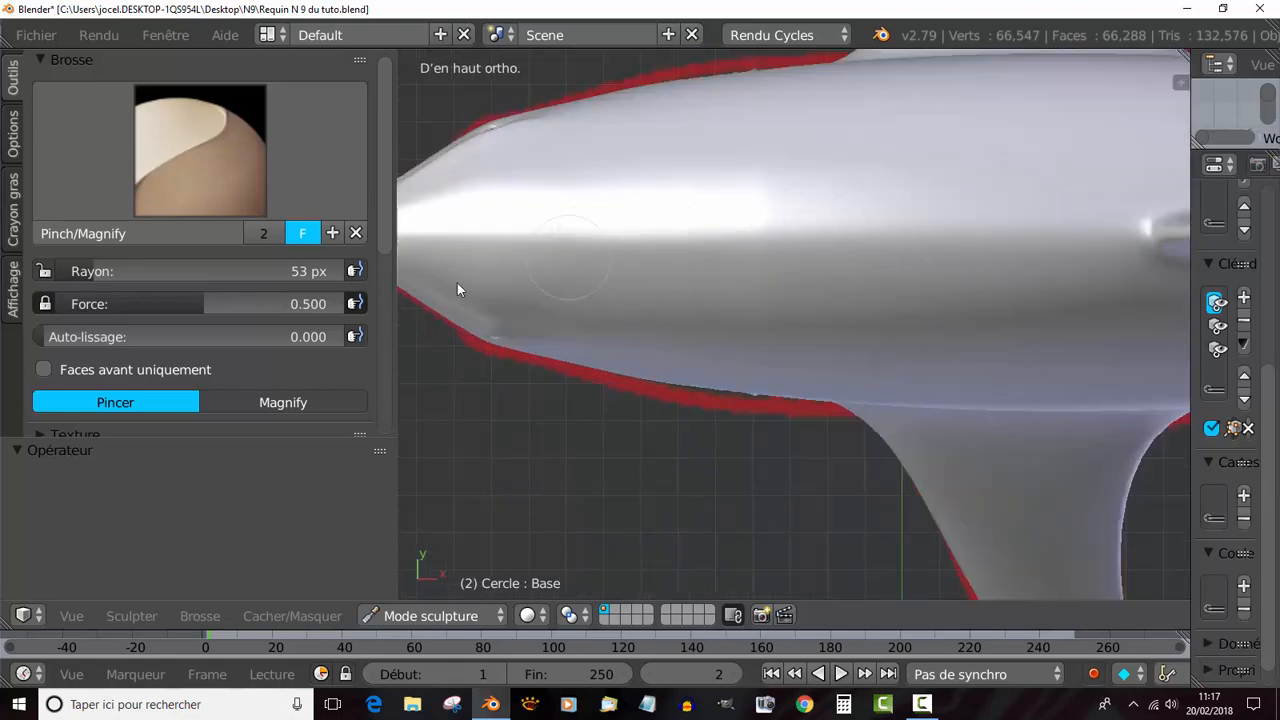
{"action": "left_click_drag", "start_coordinate": [219, 301], "coordinate": [263, 301]}
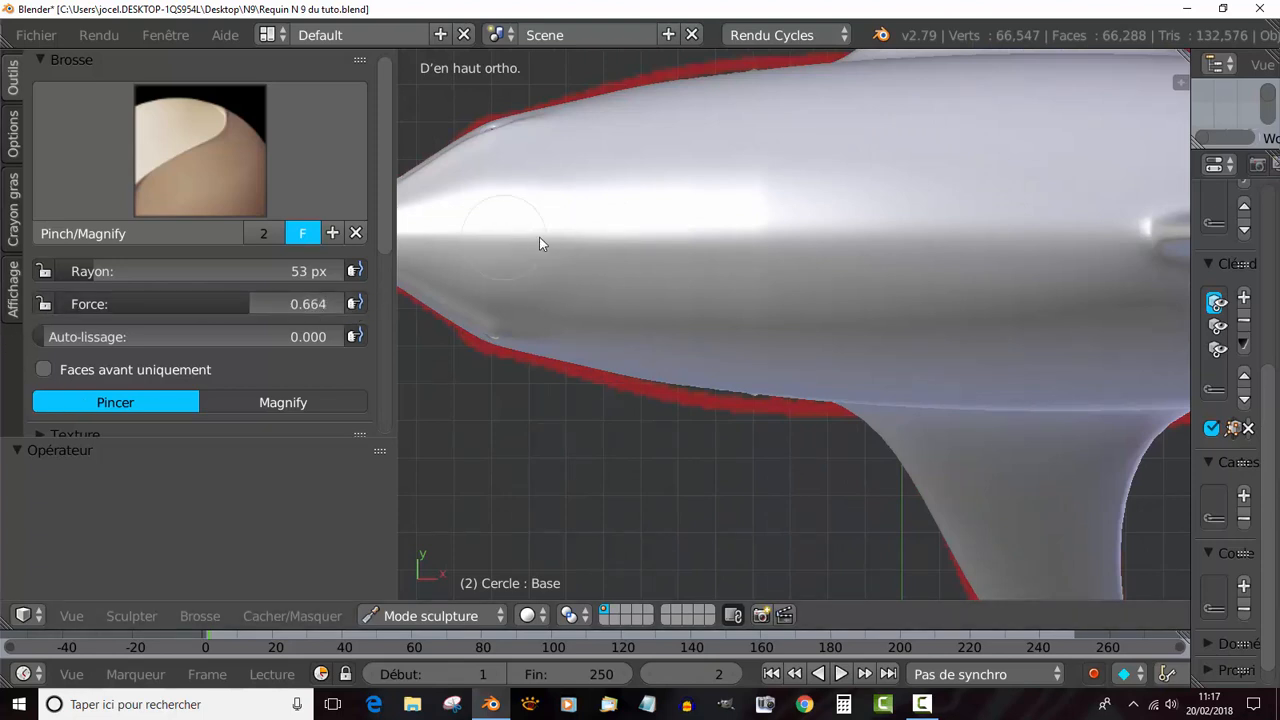
Try a Pinch/Magnify stroke along the centre of the shark's back and undo it.
{"action": "scroll", "coordinate": [715, 415], "scroll_direction": "down", "scroll_amount": 4}
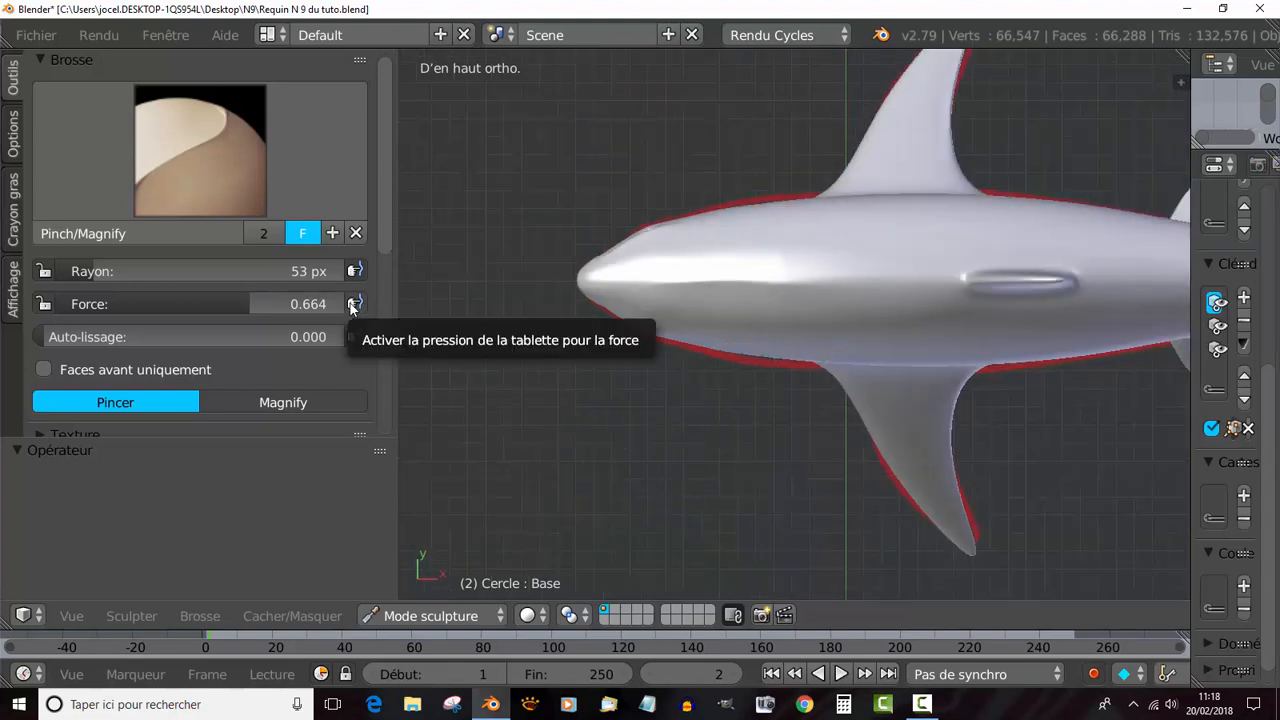
{"action": "scroll", "coordinate": [597, 342], "scroll_direction": "up", "scroll_amount": 2}
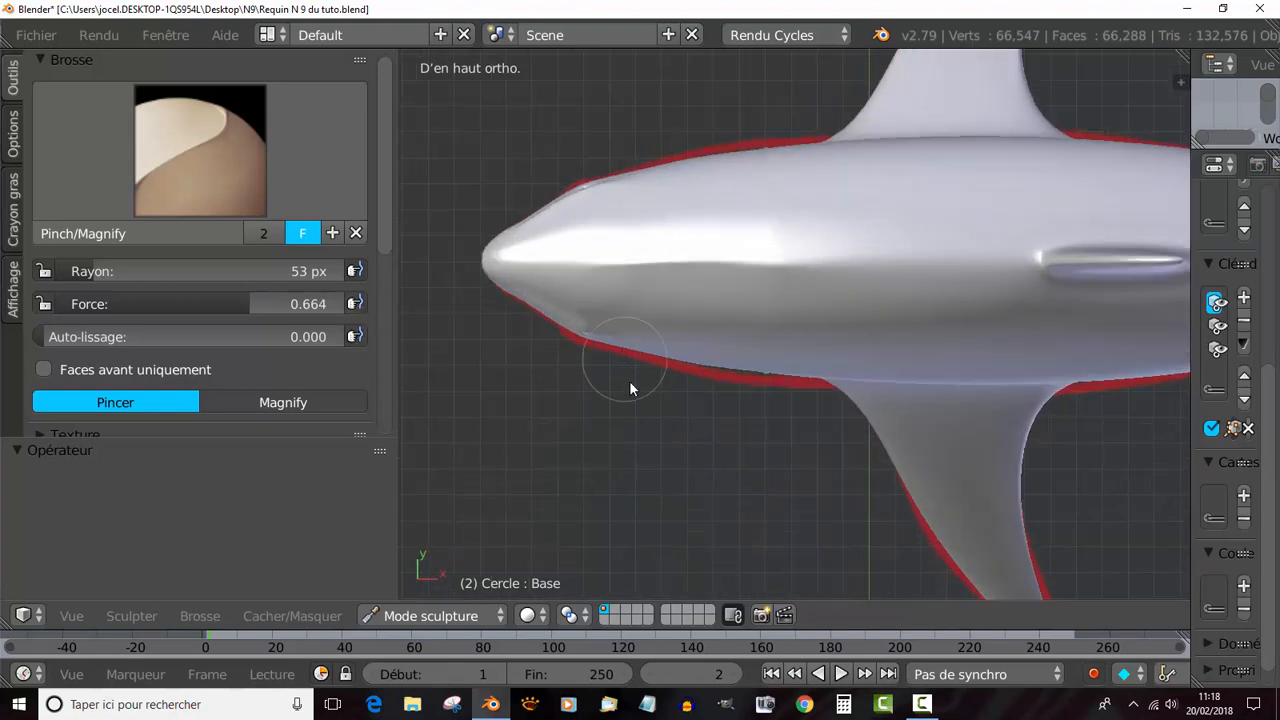
{"action": "left_click_drag", "start_coordinate": [599, 265], "coordinate": [843, 271]}
{"action": "key", "text": "ctrl+z"}
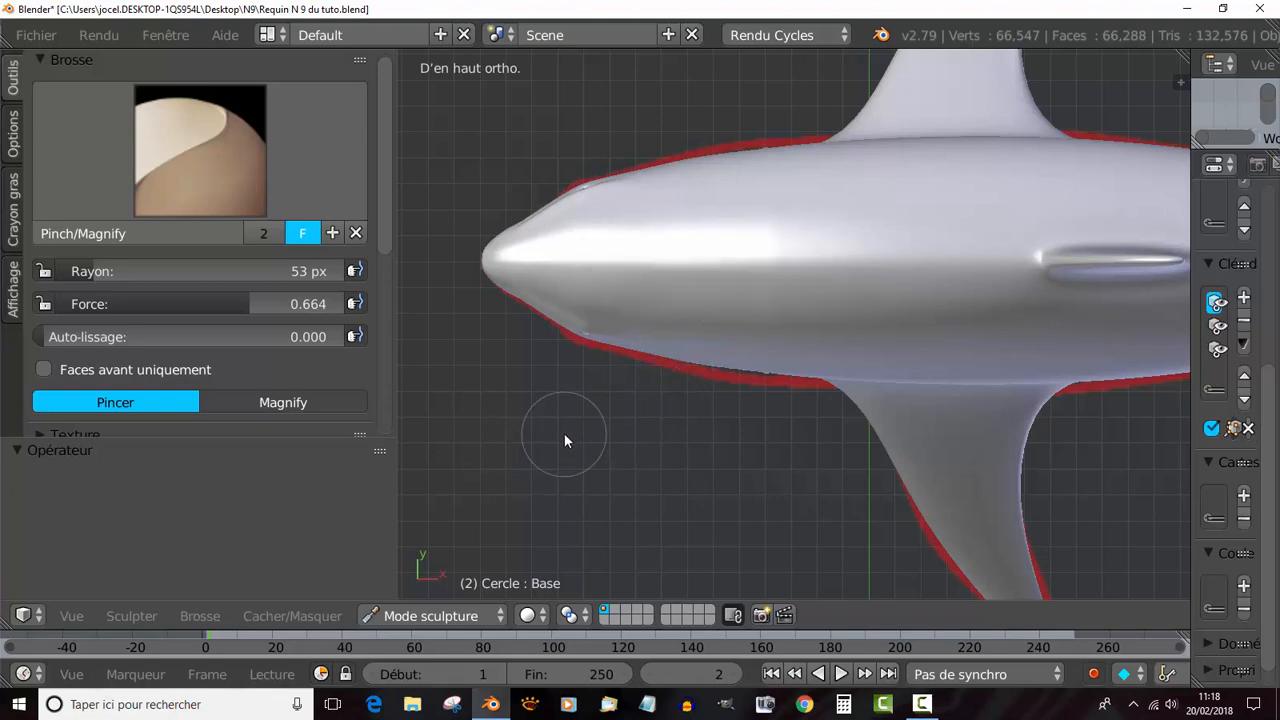
Return to the Fill/Deepen brush, set its strength to 0.678 and inspect the shark's side near the gills.
{"action": "left_click", "coordinate": [240, 136]}
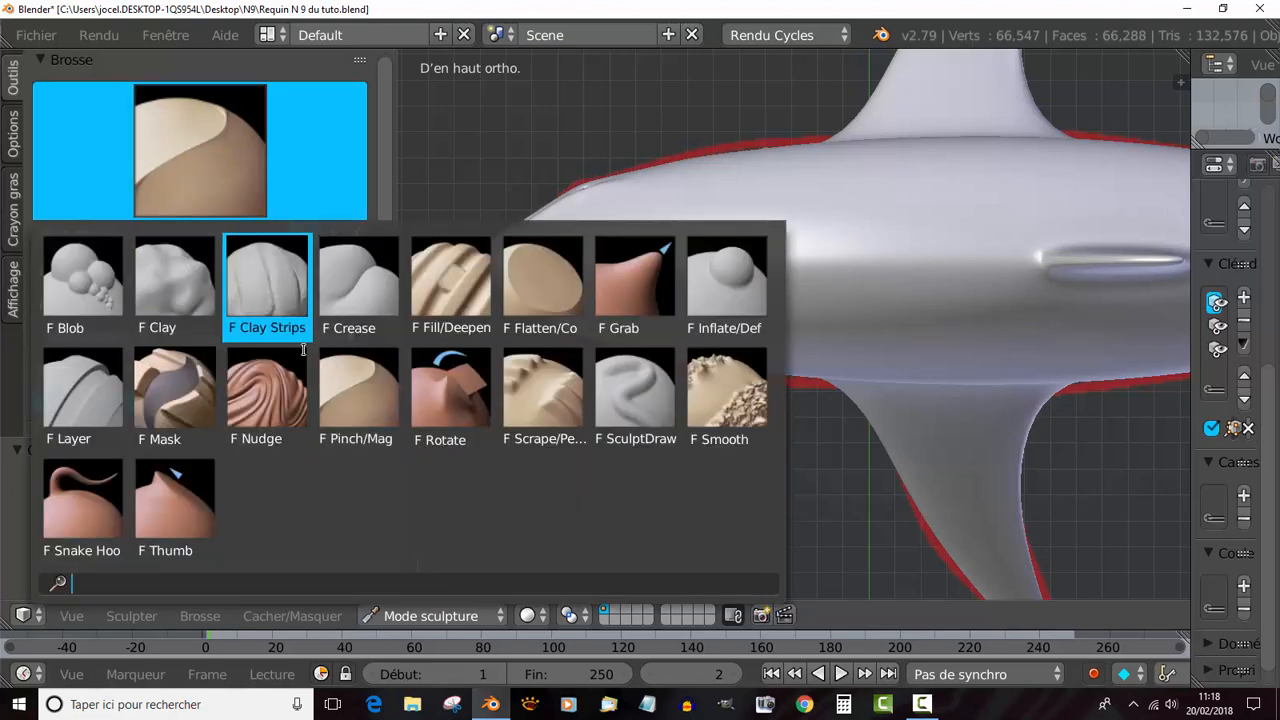
{"action": "left_click", "coordinate": [465, 295]}
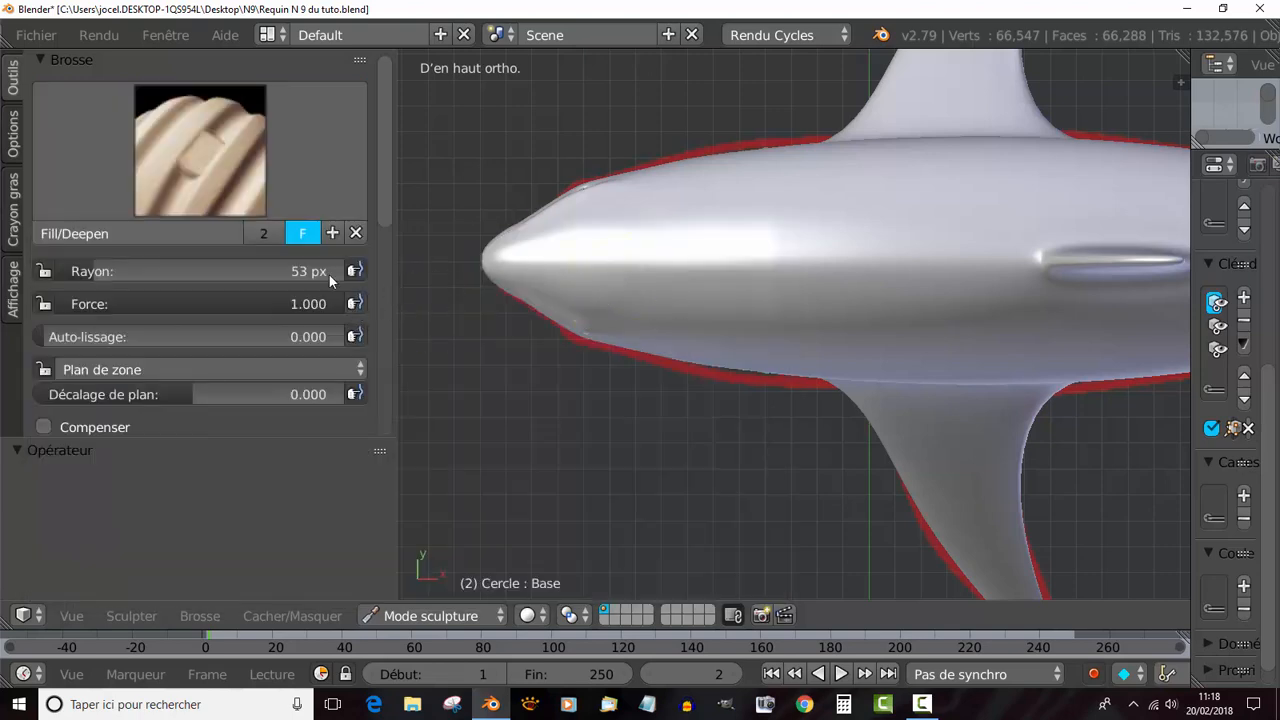
{"action": "left_click_drag", "start_coordinate": [312, 307], "coordinate": [212, 307]}
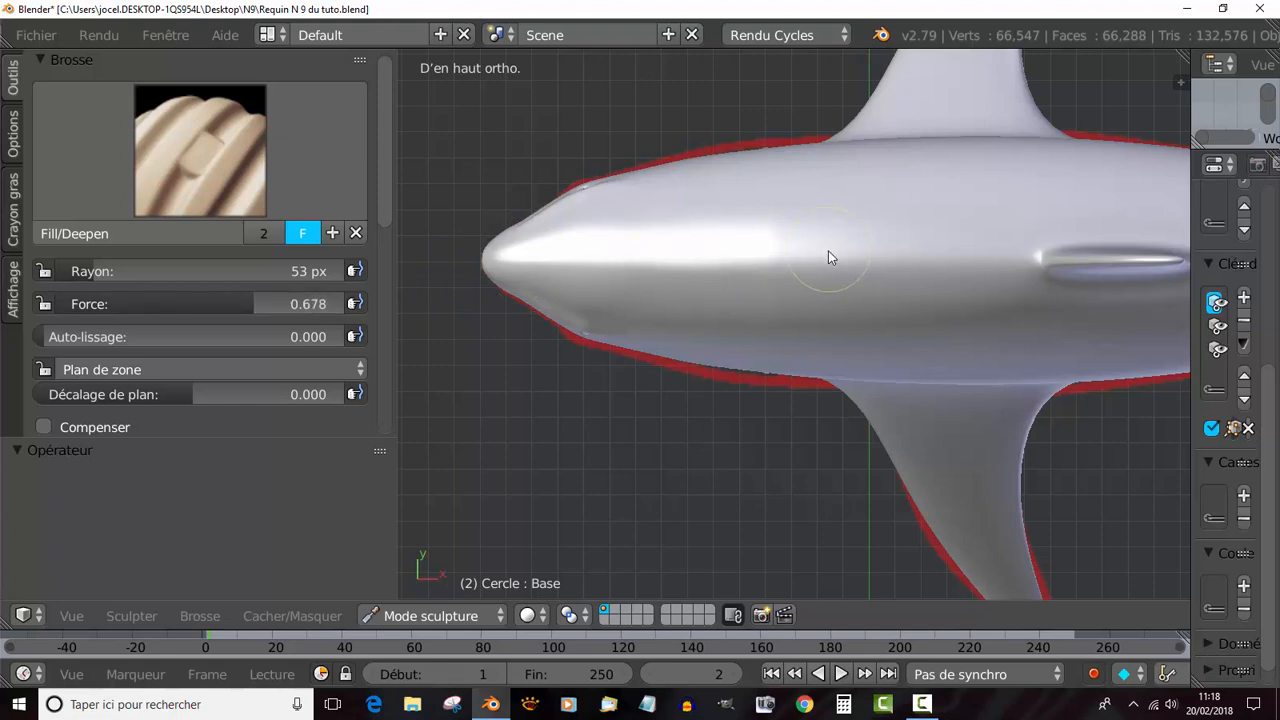
{"action": "scroll", "coordinate": [829, 257], "scroll_direction": "down", "scroll_amount": 4}
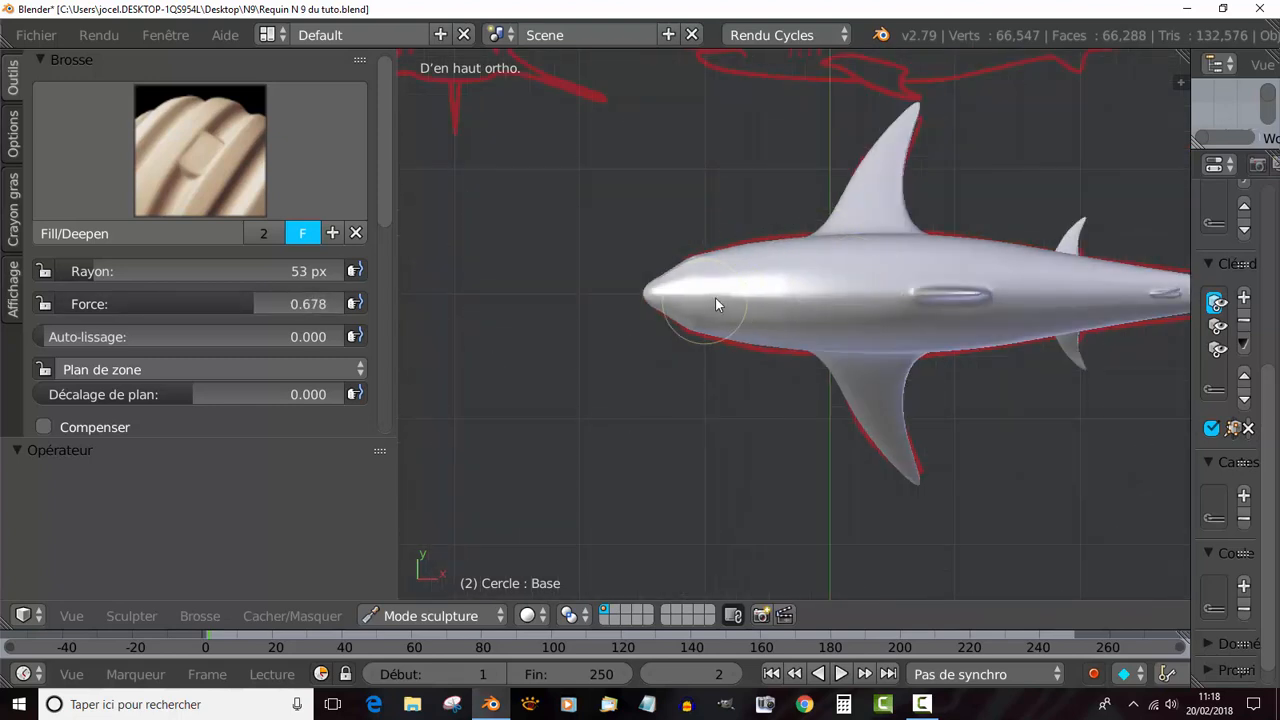
{"action": "scroll", "coordinate": [745, 298], "scroll_direction": "up", "scroll_amount": 4}
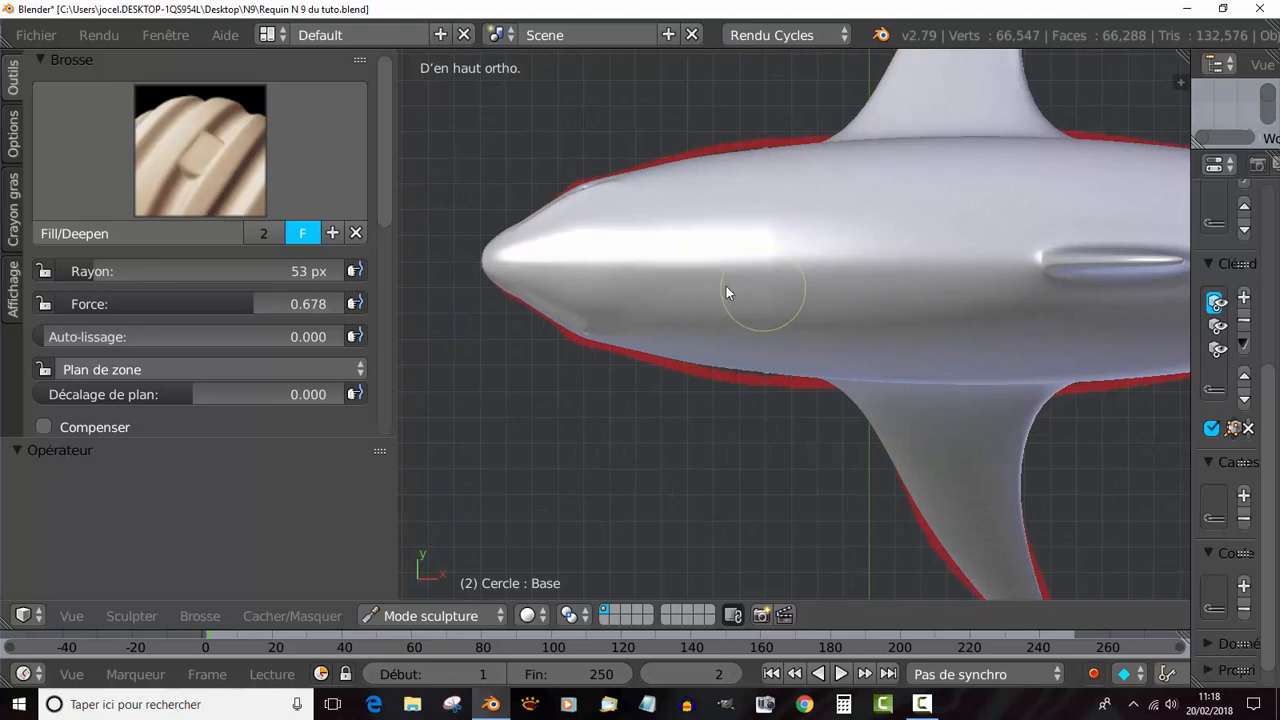
{"action": "middle_click_drag", "start_coordinate": [826, 305], "coordinate": [789, 251]}
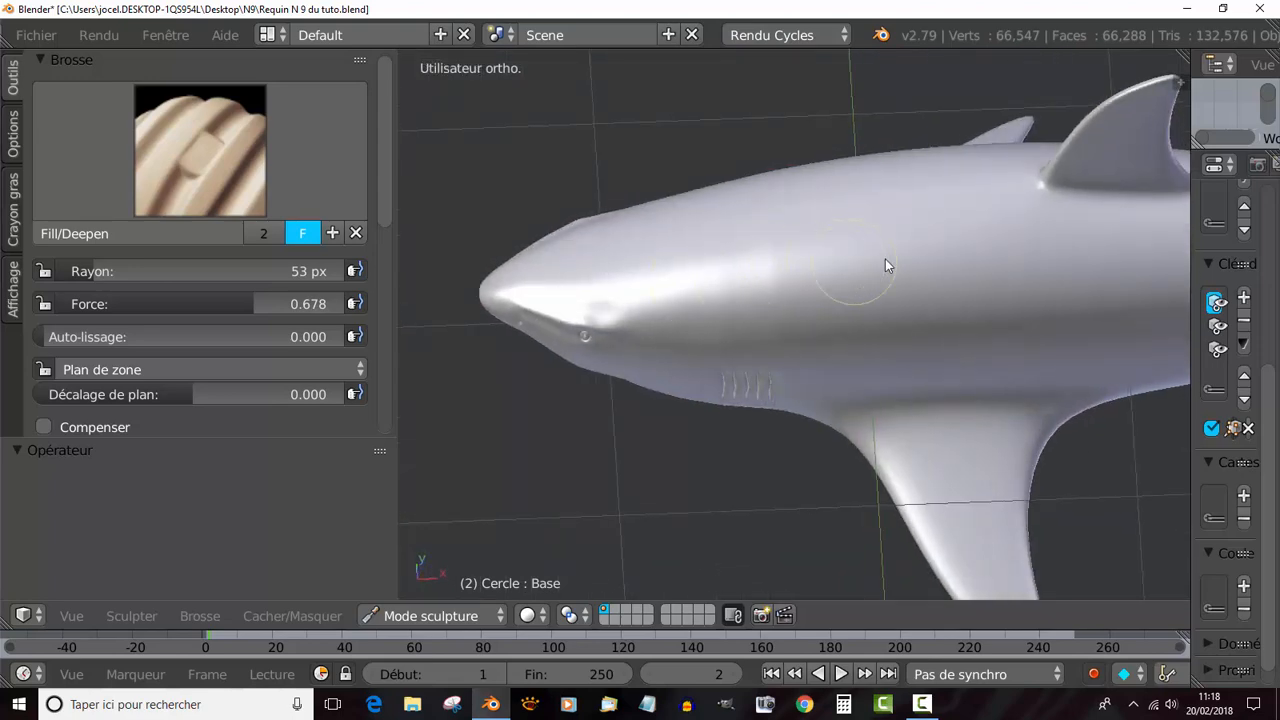
{"action": "scroll", "coordinate": [800, 298], "scroll_direction": "up", "scroll_amount": 4}
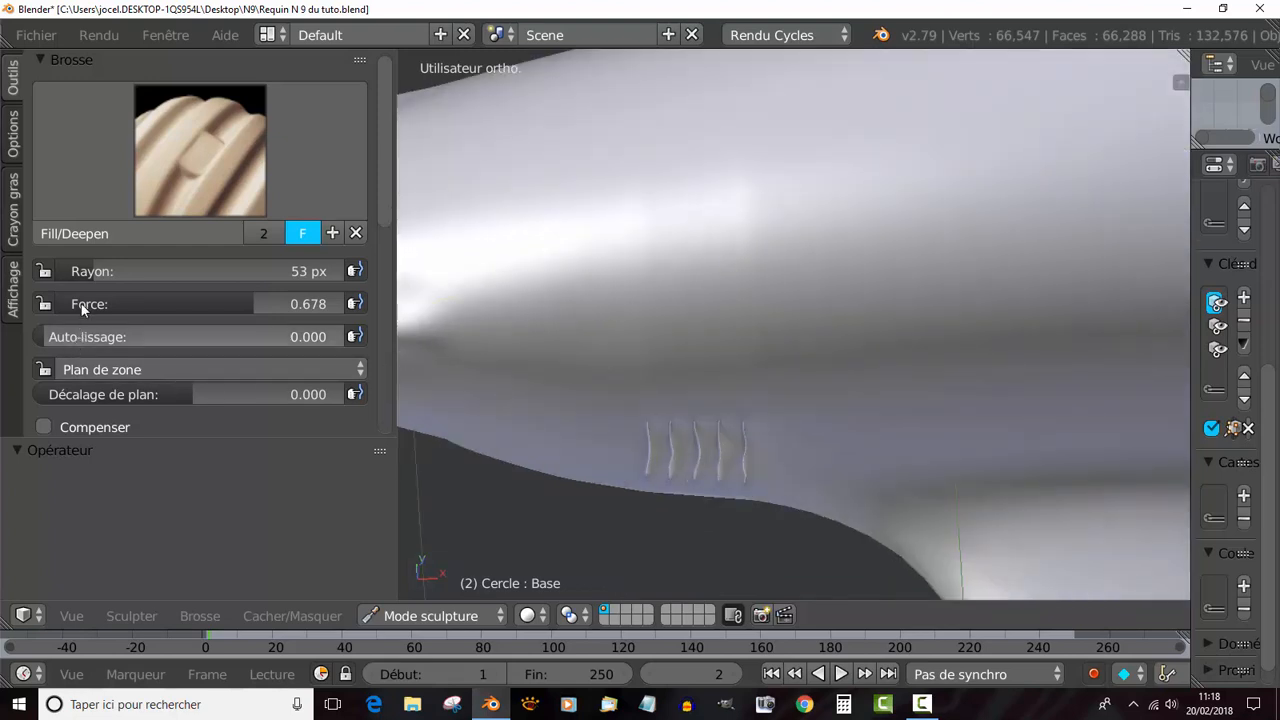
Switch to the Mask brush and view the front of the shark from above.
{"action": "left_click", "coordinate": [200, 155]}
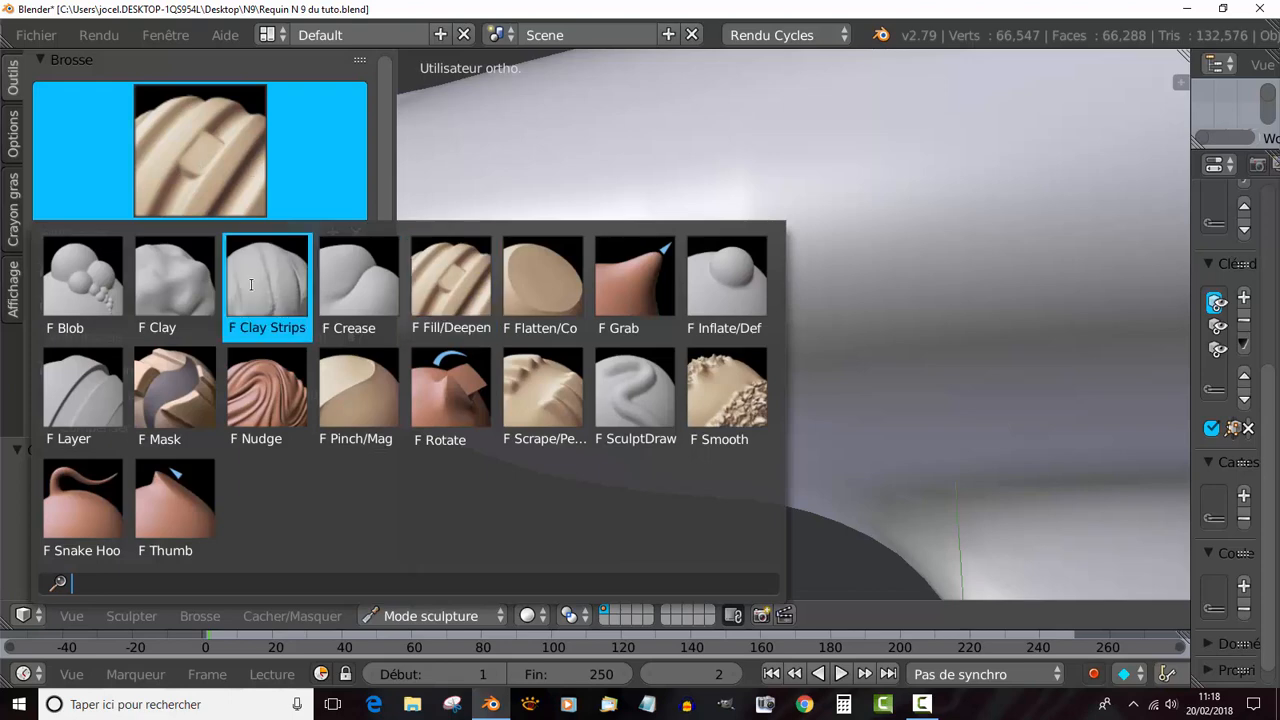
{"action": "left_click", "coordinate": [183, 390]}
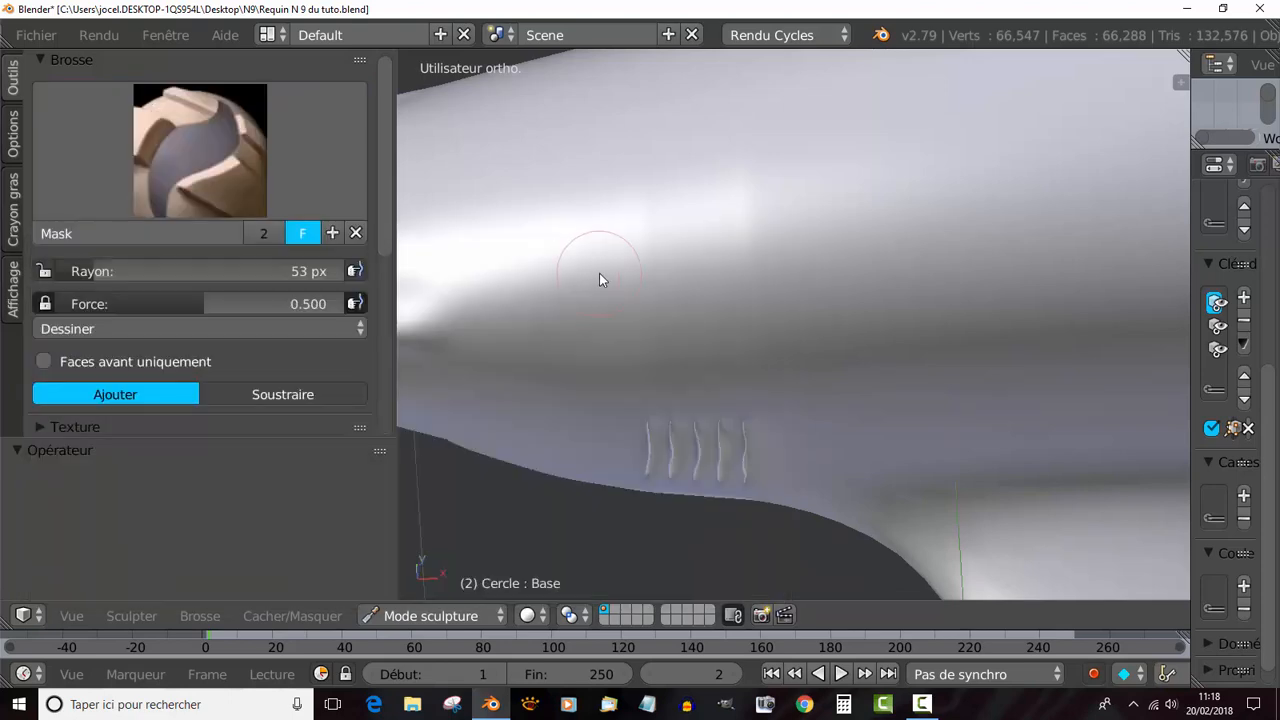
{"action": "scroll", "coordinate": [600, 277], "scroll_direction": "down", "scroll_amount": 5}
{"action": "scroll", "coordinate": [634, 286], "scroll_direction": "up", "scroll_amount": 2}
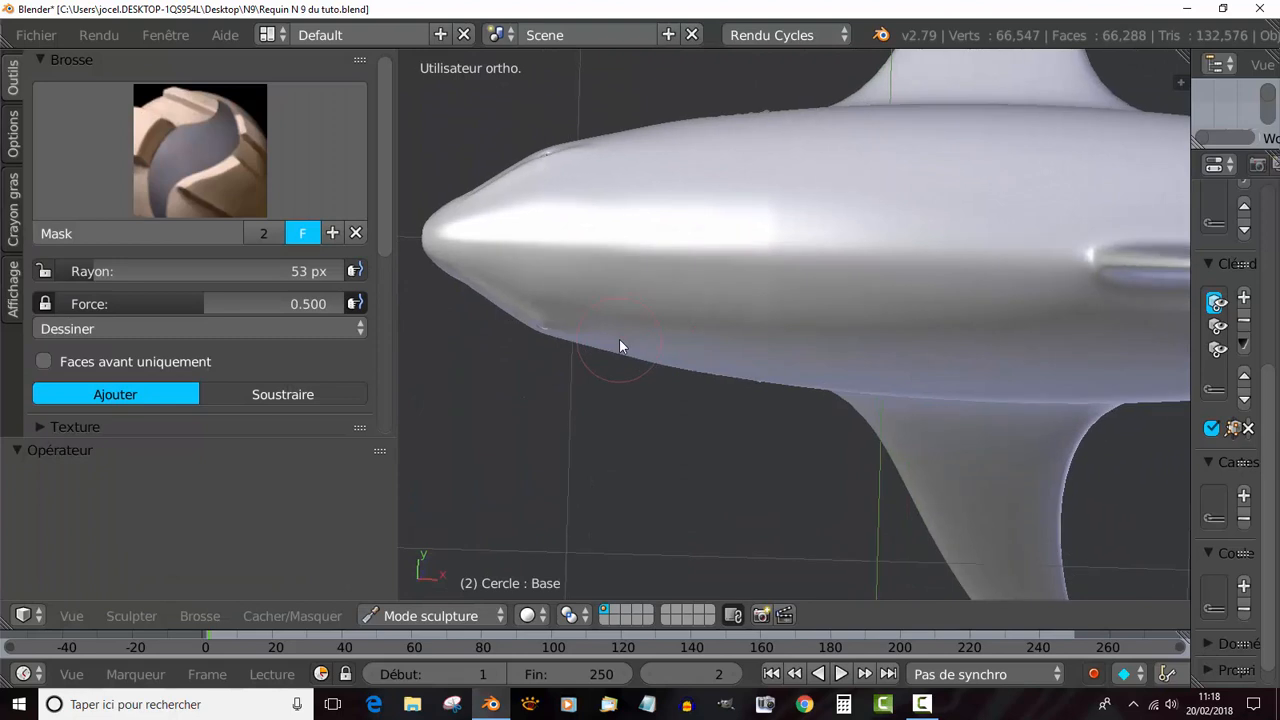
{"action": "key", "text": "KP_7"}
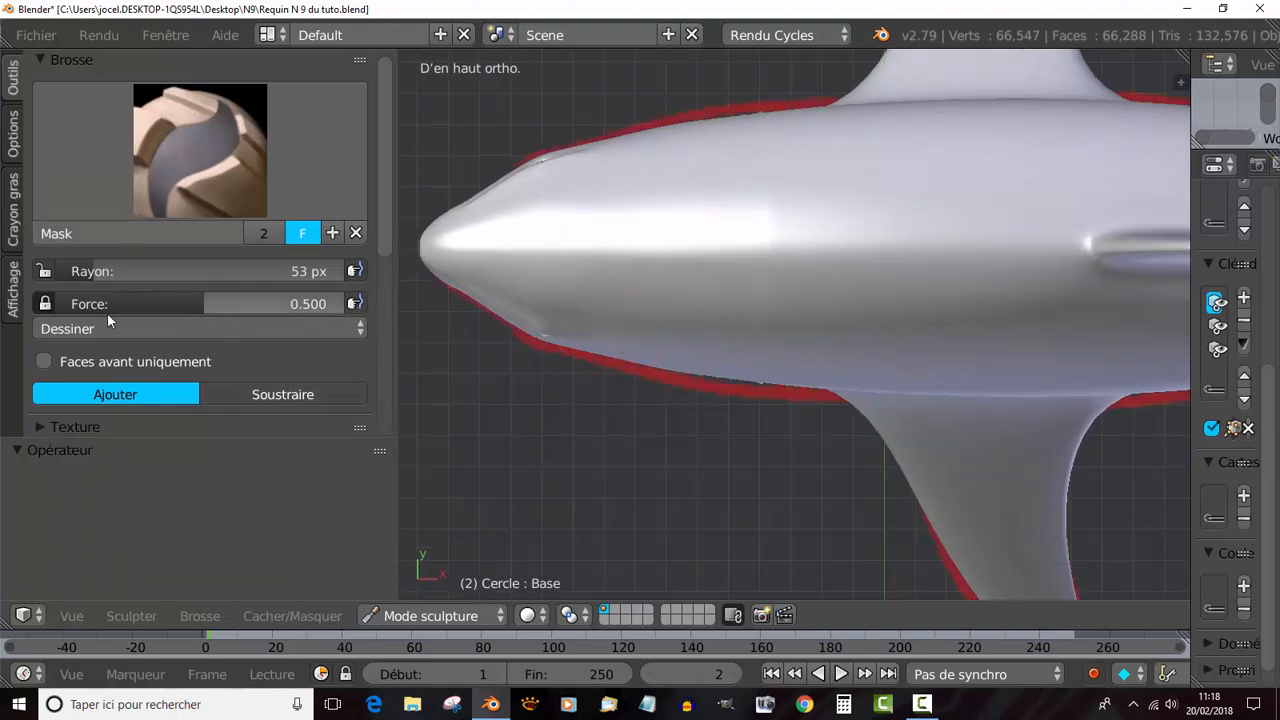
Unlock the Mask brush's strength, set it to 0.949 and view the front of the shark from above.
{"action": "left_click_drag", "start_coordinate": [204, 303], "coordinate": [262, 301]}
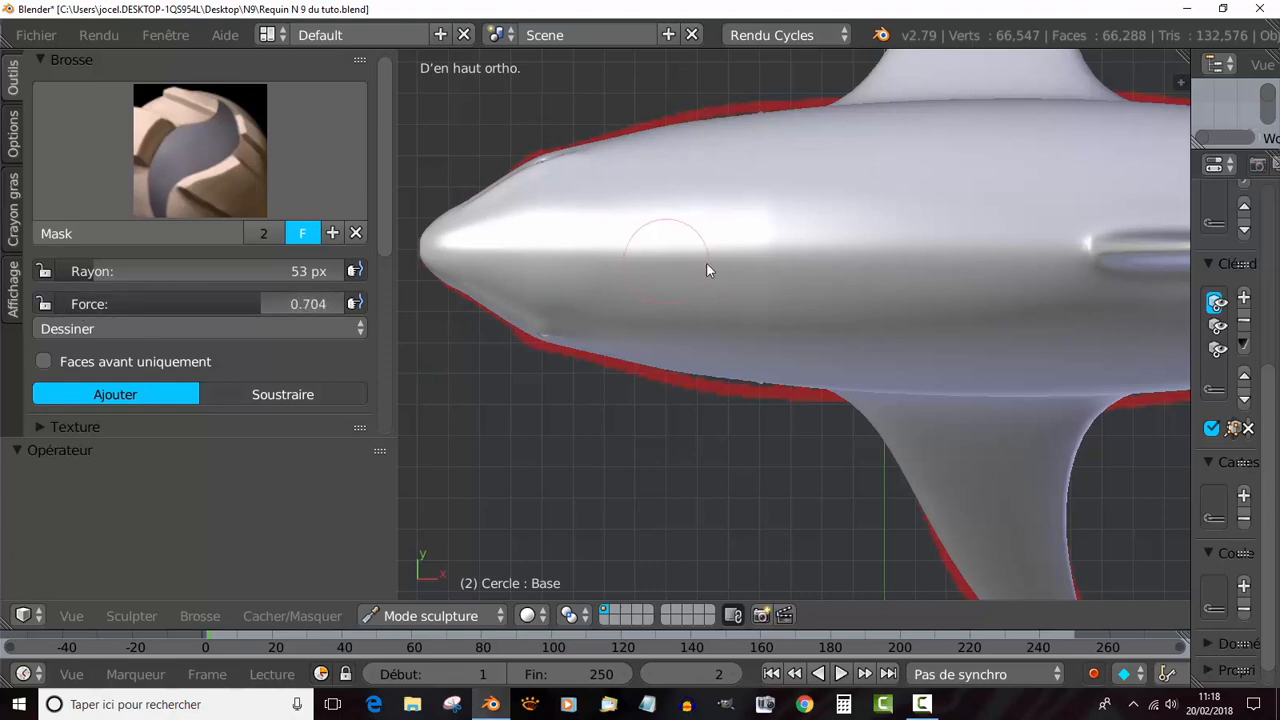
{"action": "scroll", "coordinate": [592, 286], "scroll_direction": "up", "scroll_amount": 2}
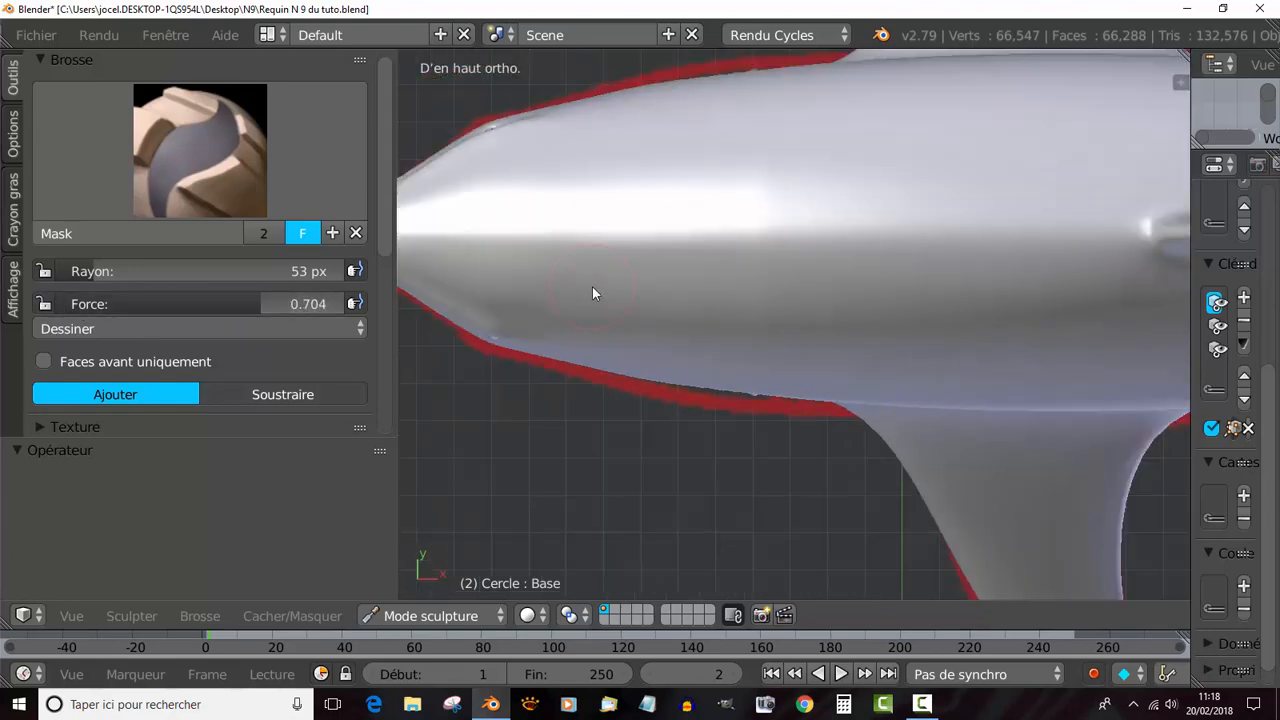
{"action": "middle_click_drag", "start_coordinate": [592, 286], "coordinate": [613, 222]}
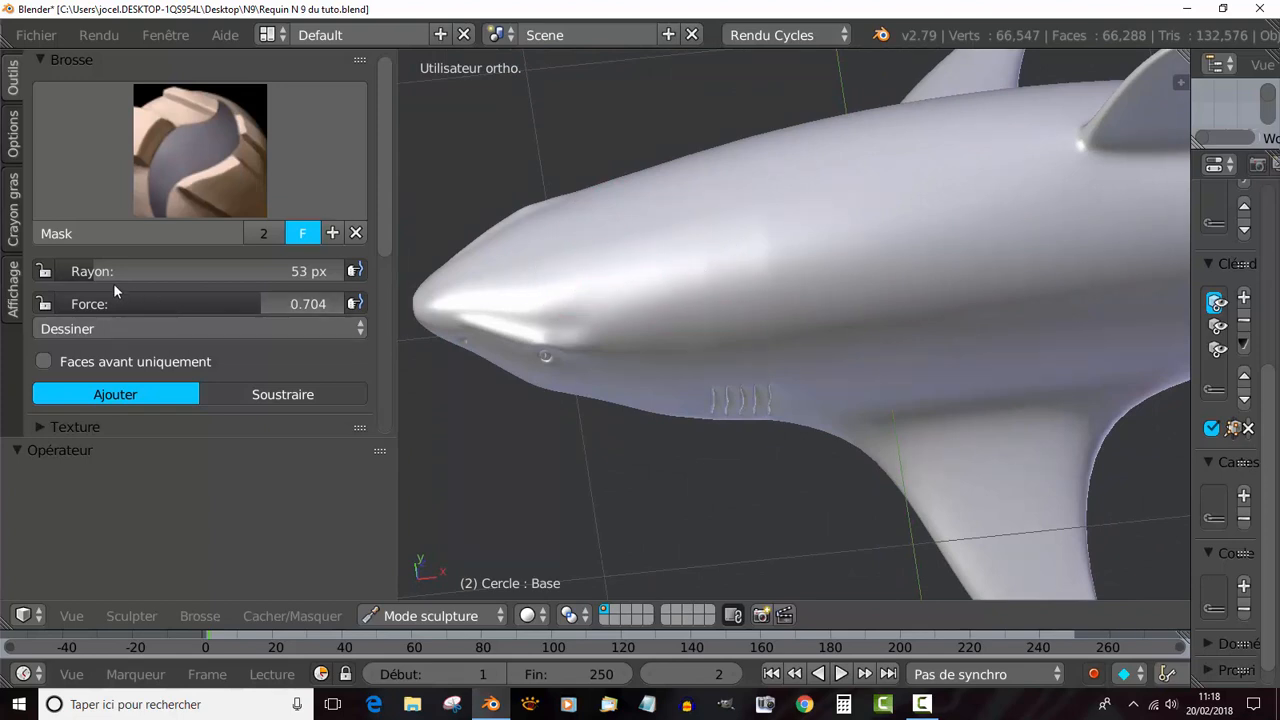
{"action": "left_click_drag", "start_coordinate": [256, 305], "coordinate": [332, 305]}
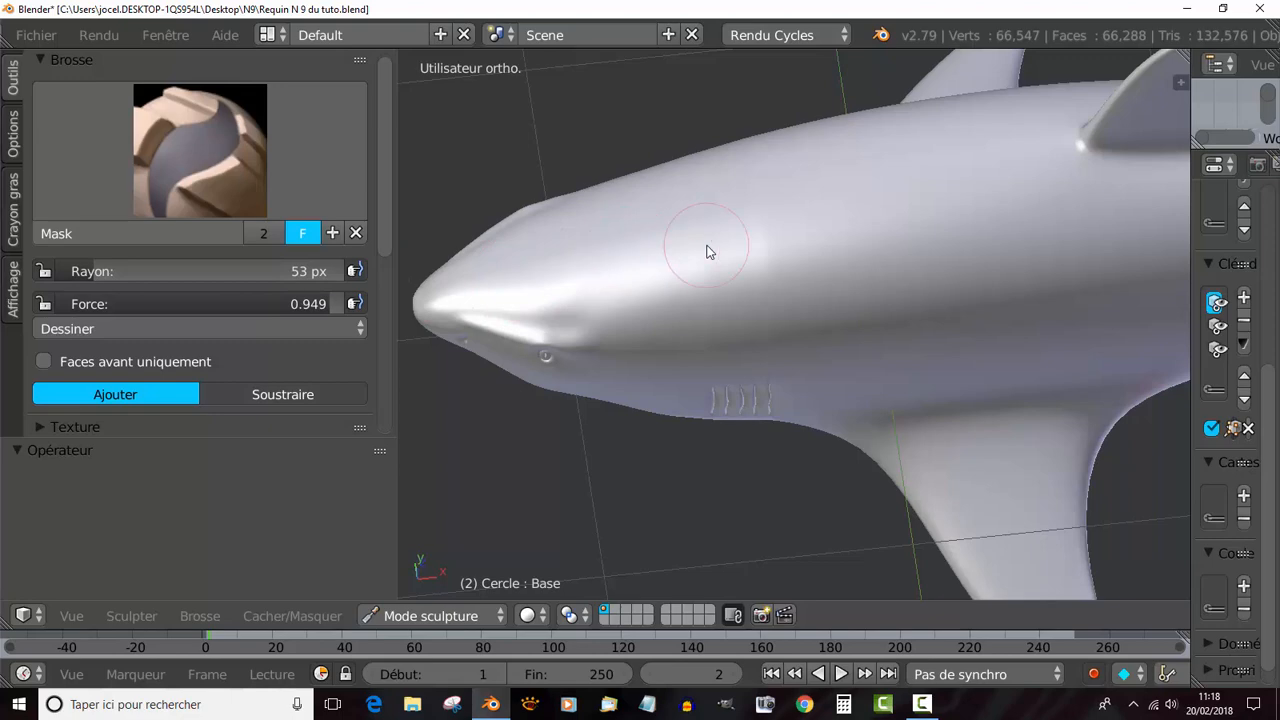
{"action": "key", "text": "Tab"}
{"action": "middle_click_drag", "start_coordinate": [708, 250], "coordinate": [708, 220]}
{"action": "key", "text": "Tab"}
{"action": "middle_click_drag", "start_coordinate": [723, 305], "coordinate": [705, 385]}
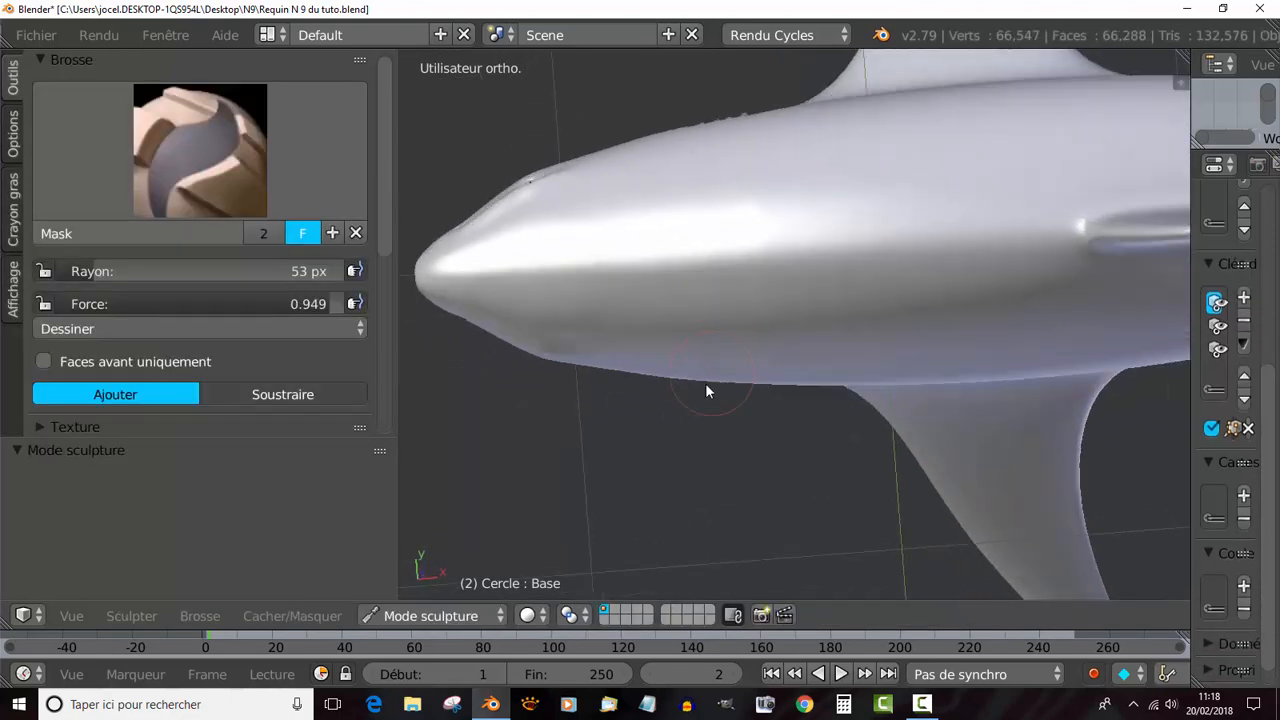
{"action": "key", "text": "KP_7"}
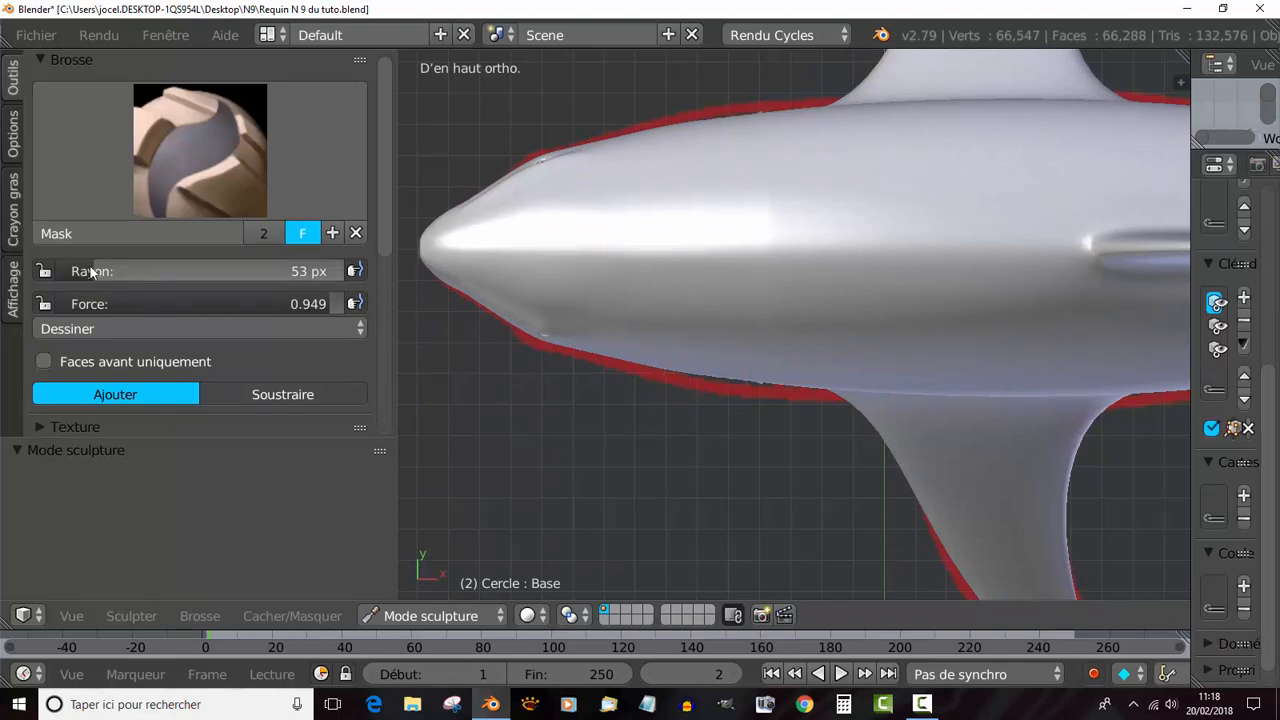
Set the Mask brush's radius to 84 px with the shark's head and pectoral fins in view.
{"action": "left_click_drag", "start_coordinate": [90, 271], "coordinate": [254, 270]}
{"action": "scroll", "coordinate": [723, 272], "scroll_direction": "down", "scroll_amount": 5}
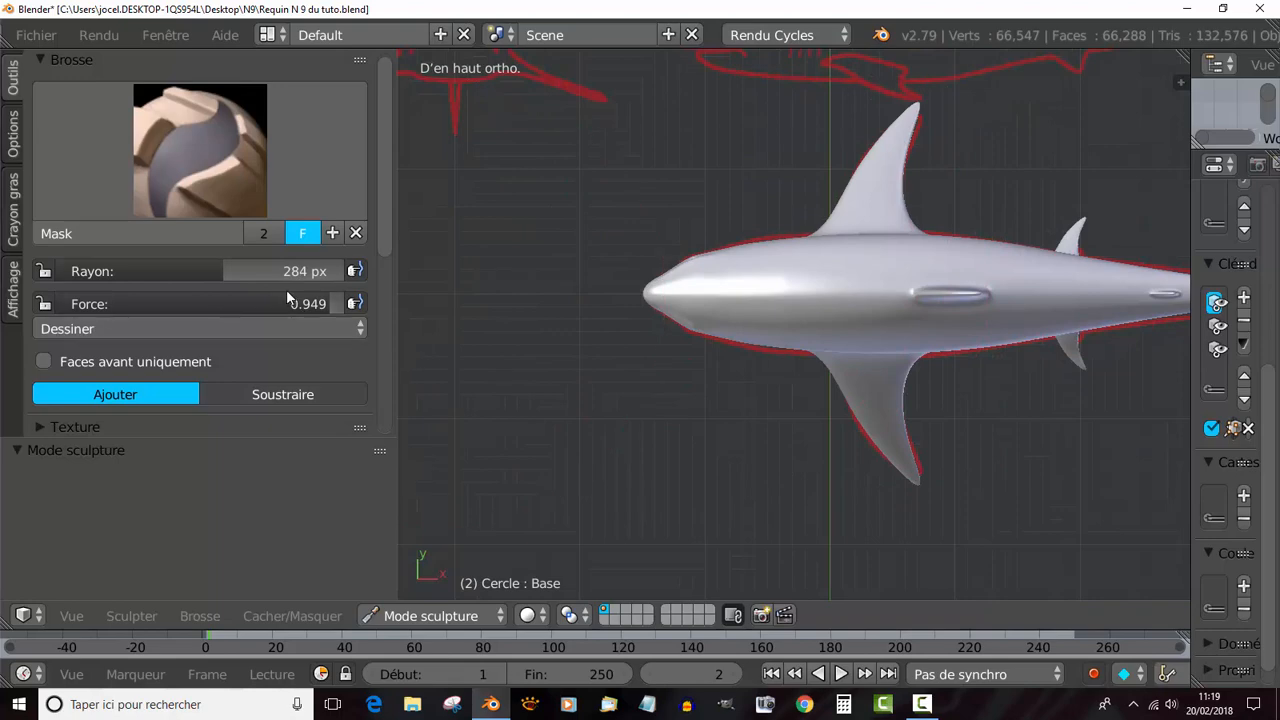
{"action": "left_click_drag", "start_coordinate": [213, 273], "coordinate": [101, 273]}
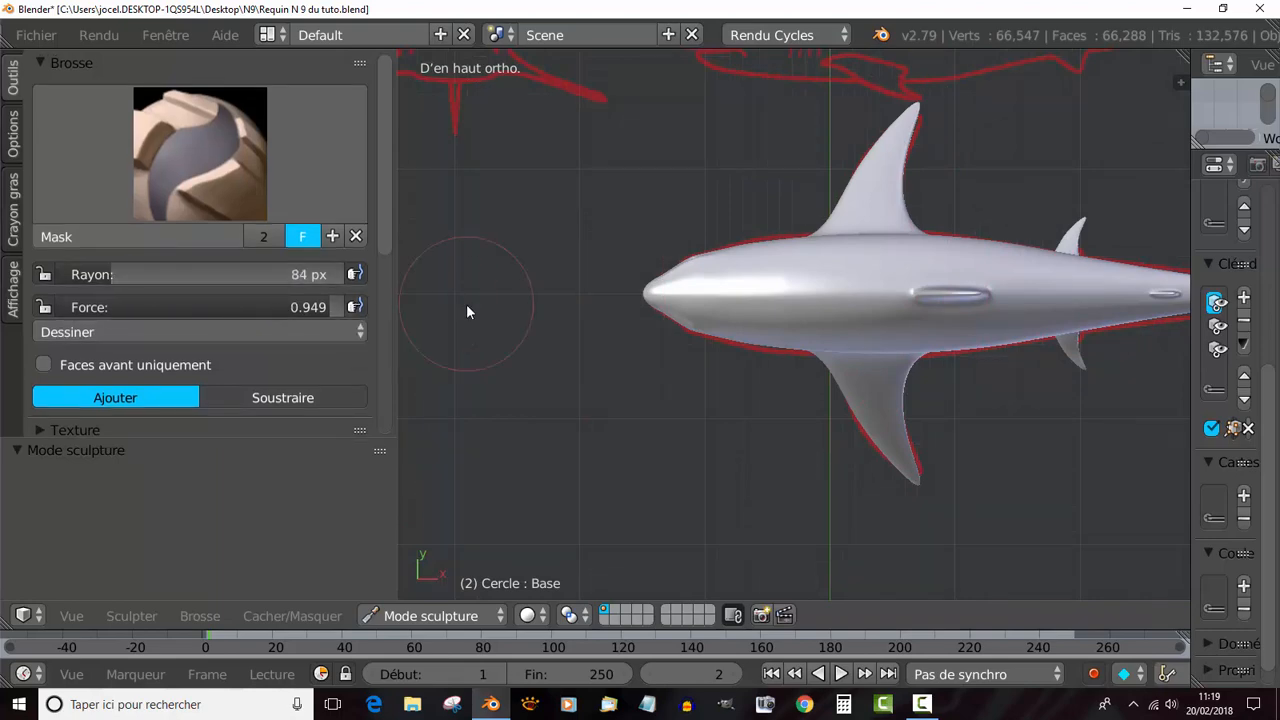
Switch to the Nudge brush, check the shark's mesh in Edit mode and return to the top view in Sculpt mode.
{"action": "left_click", "coordinate": [210, 170]}
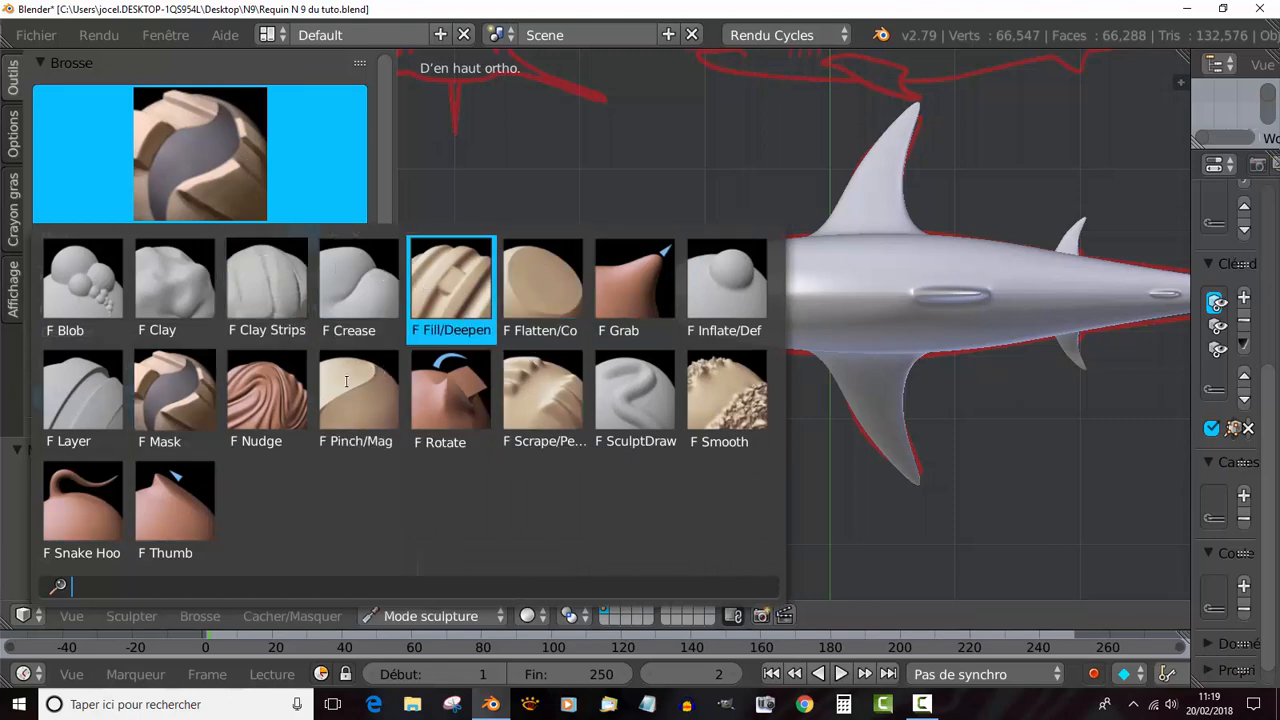
{"action": "left_click", "coordinate": [262, 397]}
{"action": "scroll", "coordinate": [794, 284], "scroll_direction": "up", "scroll_amount": 2}
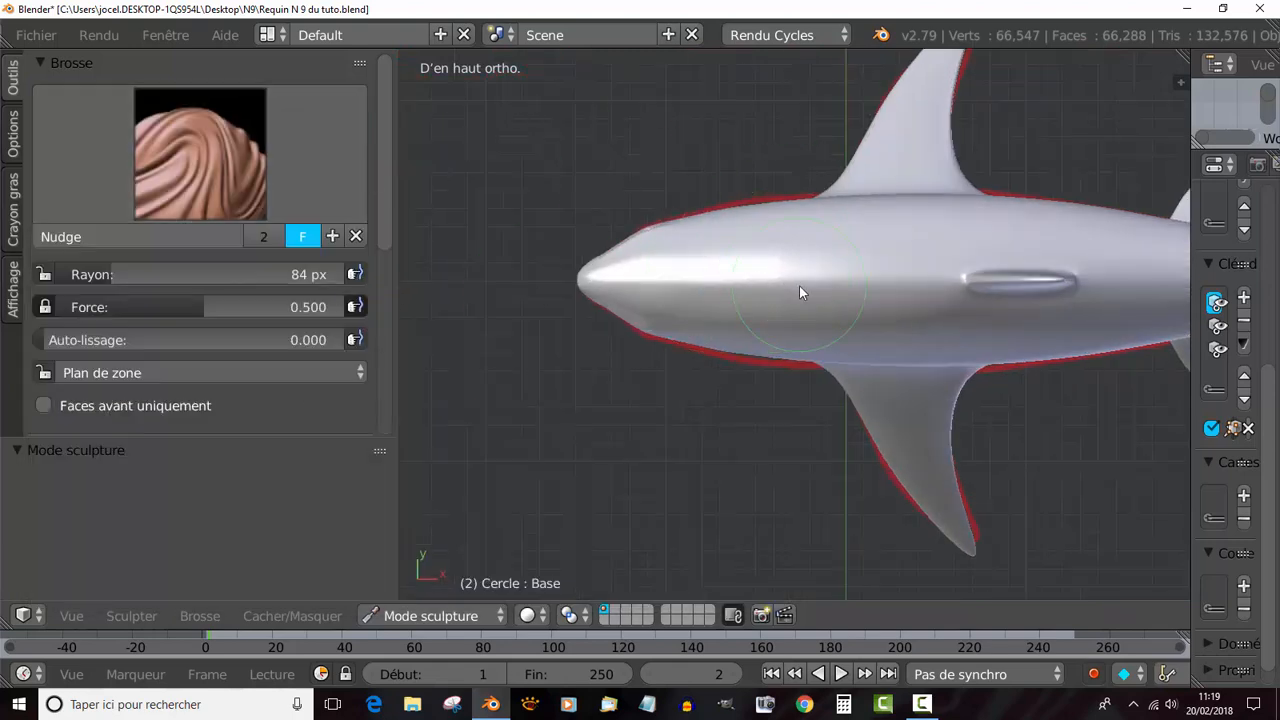
{"action": "key", "text": "Tab"}
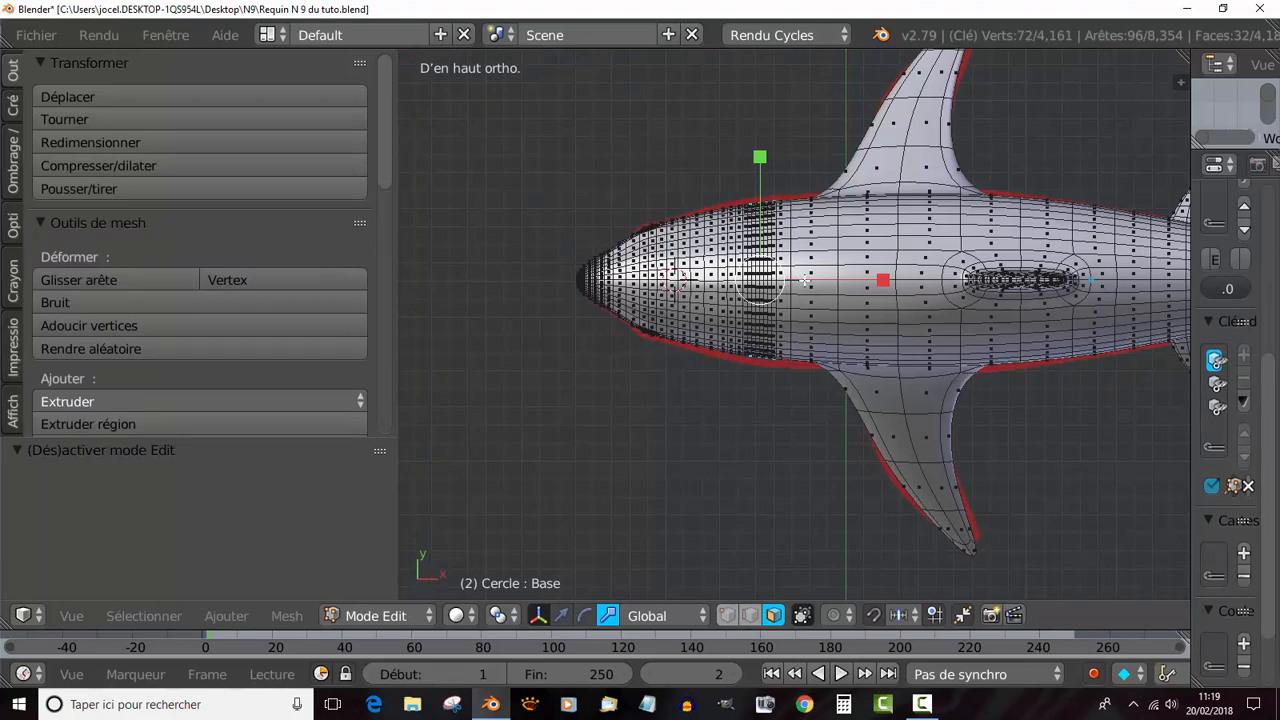
{"action": "key", "text": "Tab"}
{"action": "middle_click_drag", "start_coordinate": [788, 275], "coordinate": [791, 272]}
{"action": "key", "text": "KP_7"}
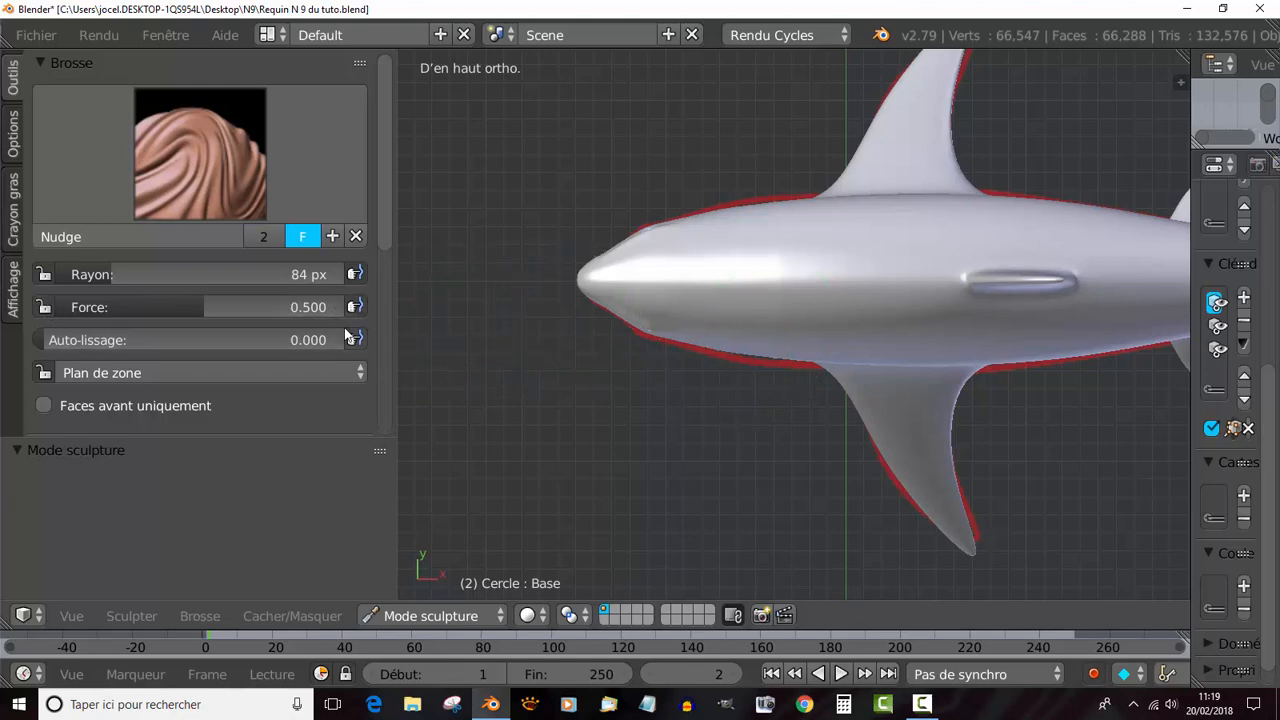
Set the Nudge brush's strength to 0.851 and view the front half of the shark from above.
{"action": "scroll", "coordinate": [798, 296], "scroll_direction": "up", "scroll_amount": 1}
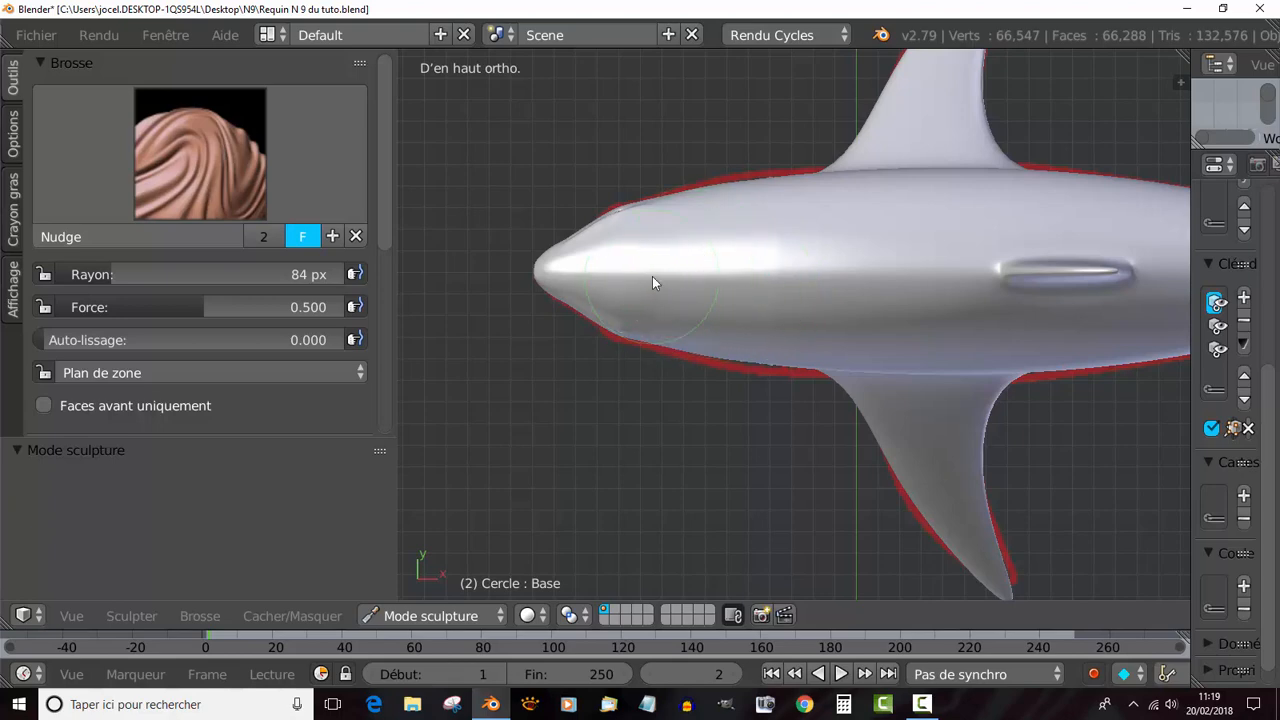
{"action": "scroll", "coordinate": [651, 279], "scroll_direction": "up", "scroll_amount": 2}
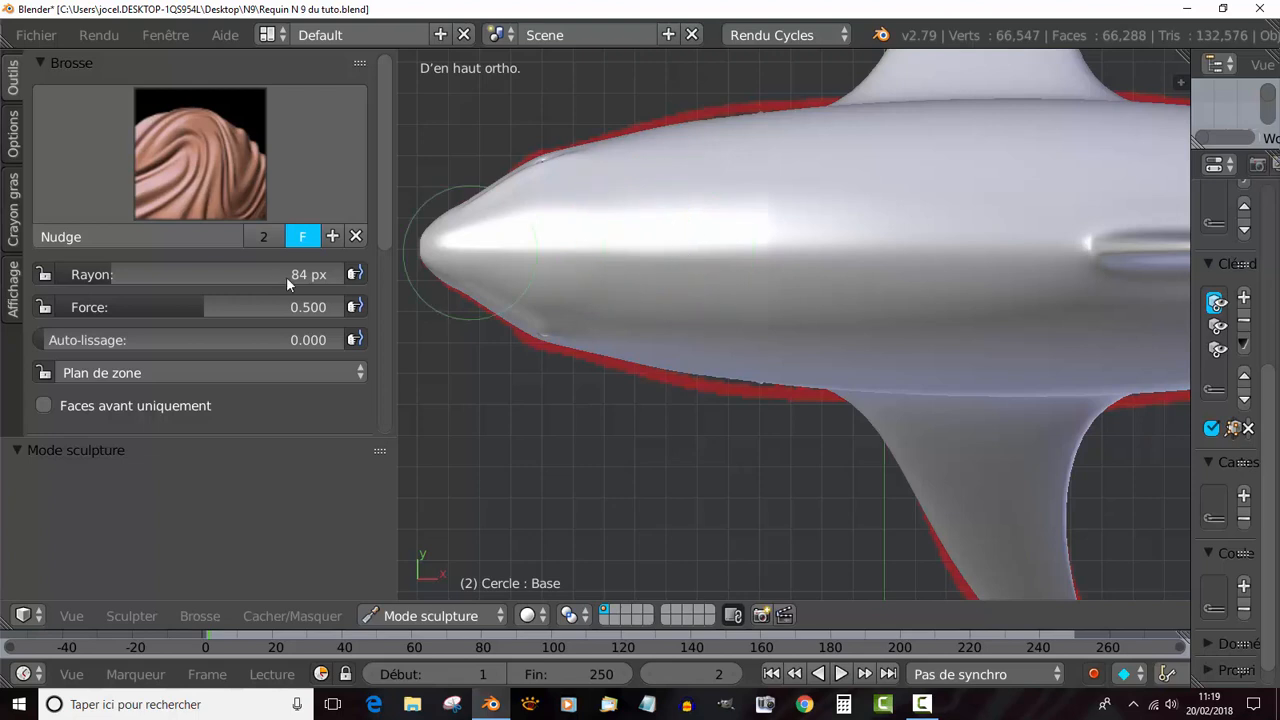
{"action": "left_click_drag", "start_coordinate": [200, 309], "coordinate": [305, 309]}
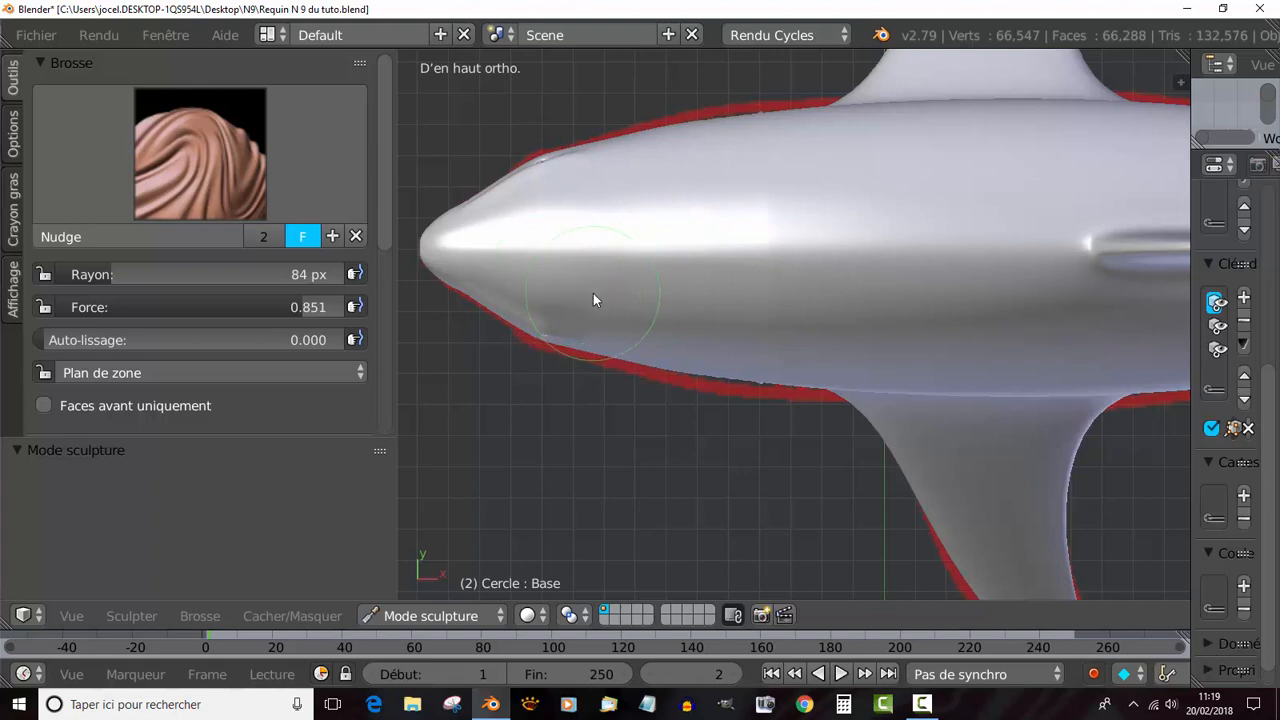
{"action": "scroll", "coordinate": [594, 300], "scroll_direction": "down", "scroll_amount": 3}
{"action": "middle_click_drag", "start_coordinate": [763, 286], "coordinate": [780, 306]}
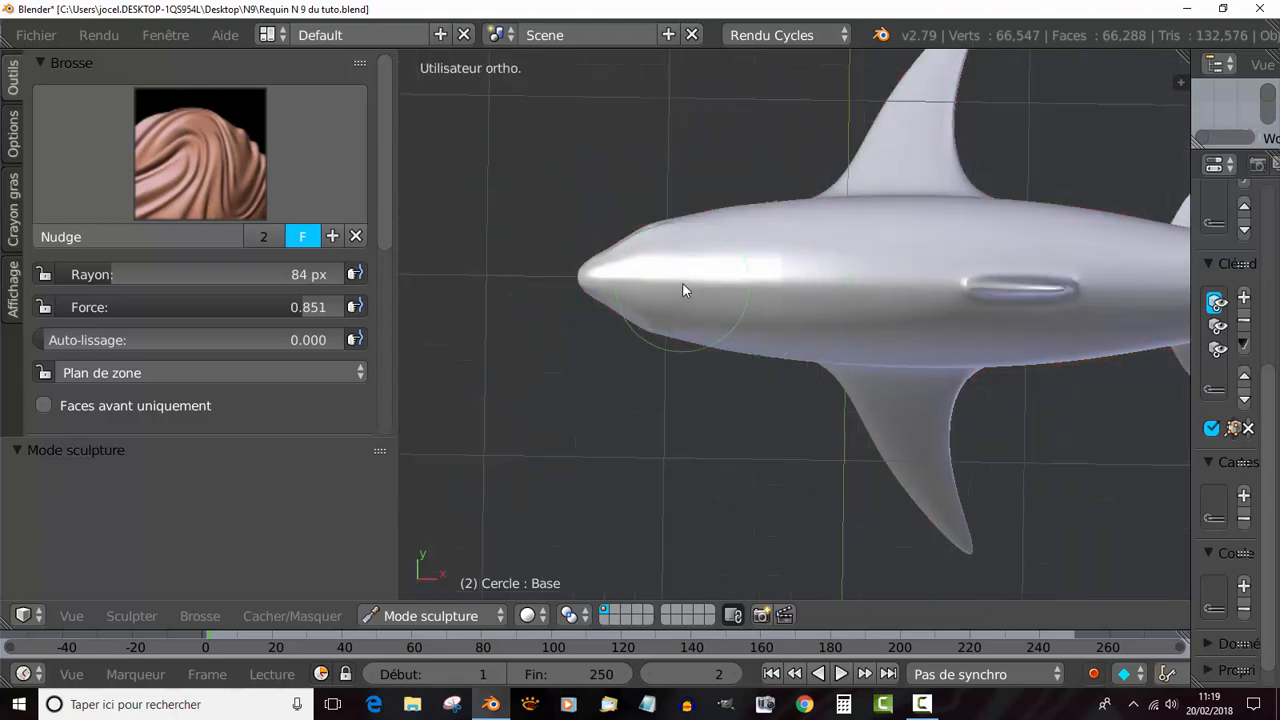
{"action": "key", "text": "KP_7"}
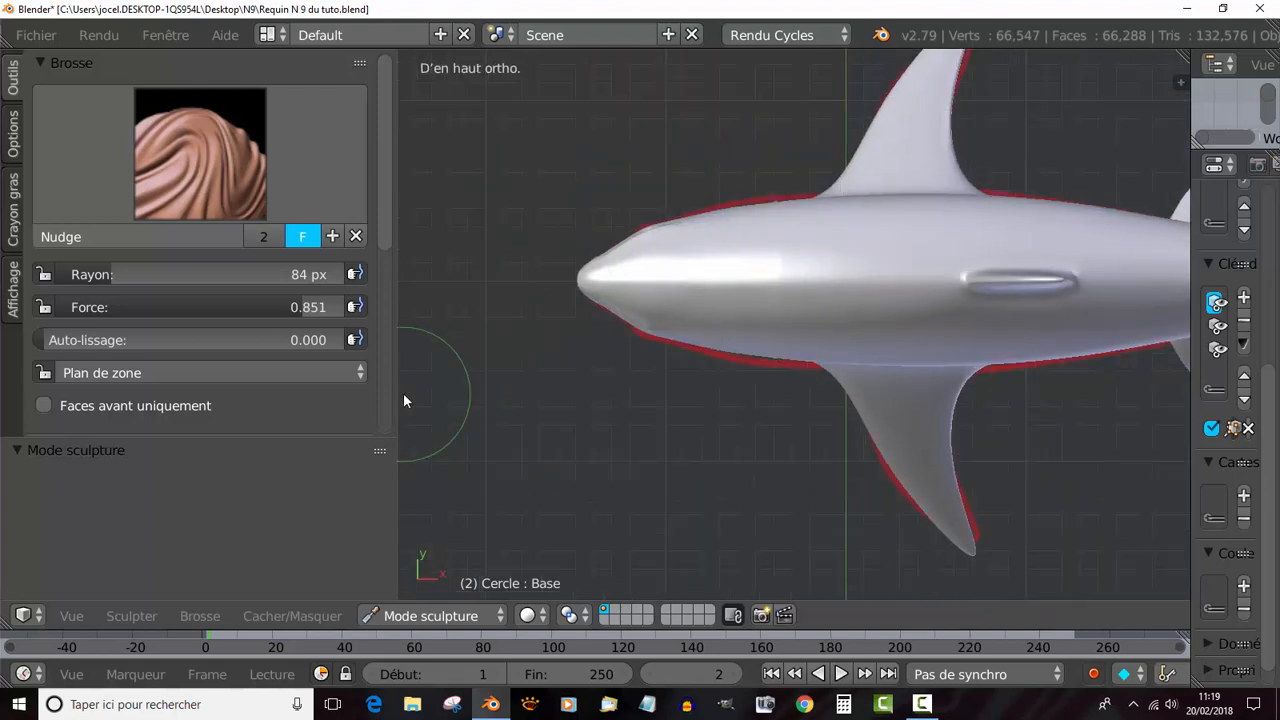
Set the Nudge brush's radius to 200 px and widen the properties area to show the shape key names.
{"action": "key", "text": "Tab"}
{"action": "scroll", "coordinate": [686, 340], "scroll_direction": "up", "scroll_amount": 3}
{"action": "key", "text": "Tab"}
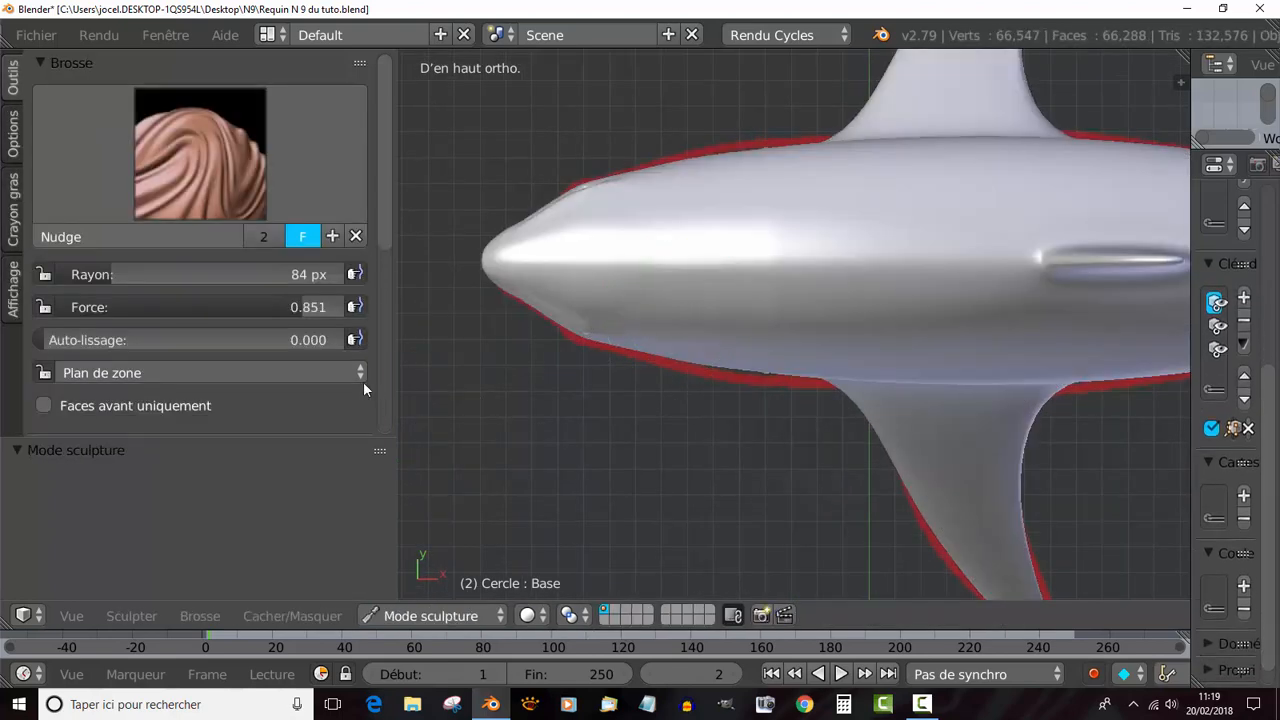
{"action": "left_click_drag", "start_coordinate": [110, 274], "coordinate": [424, 284]}
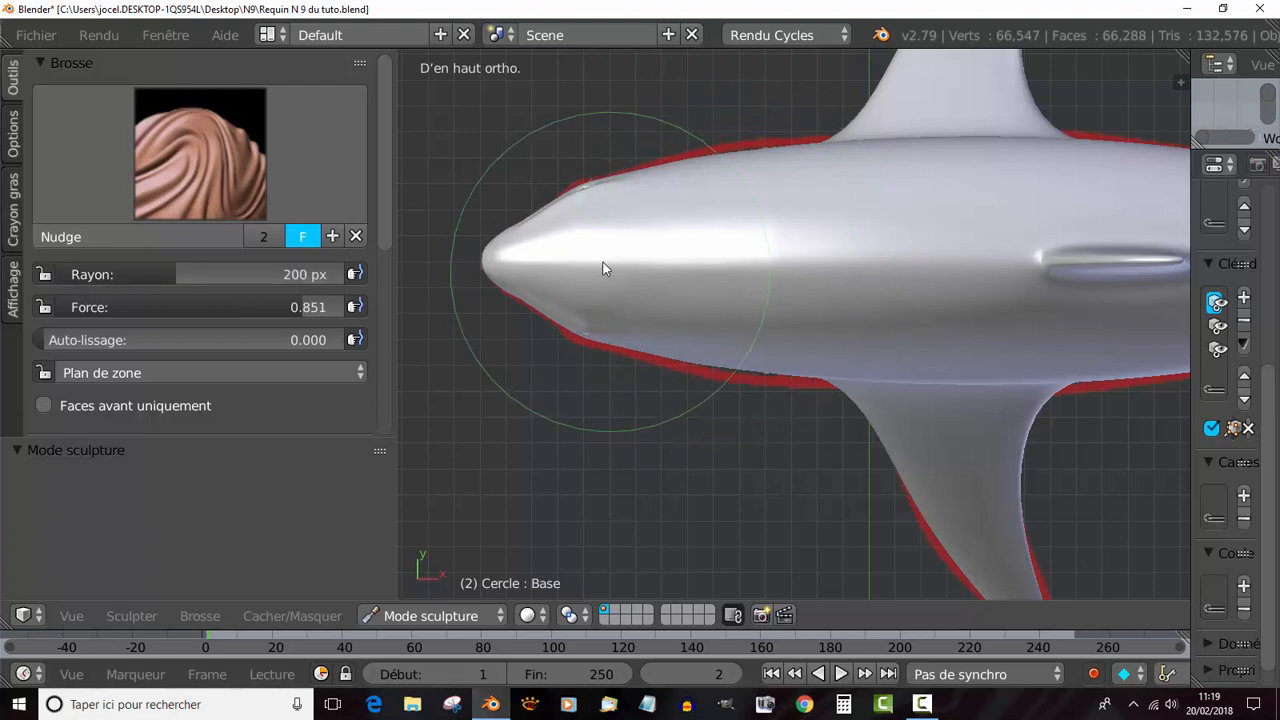
{"action": "scroll", "coordinate": [727, 433], "scroll_direction": "down", "scroll_amount": 2}
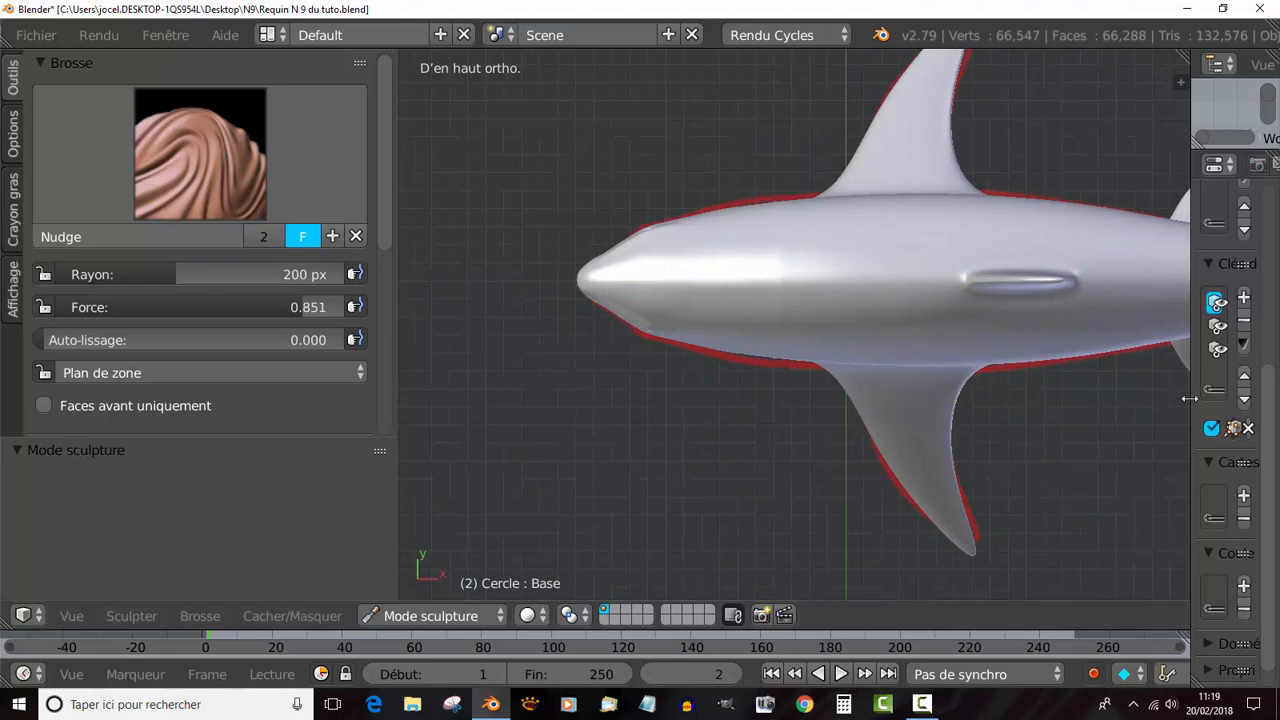
{"action": "left_click_drag", "start_coordinate": [1189, 399], "coordinate": [1040, 414]}
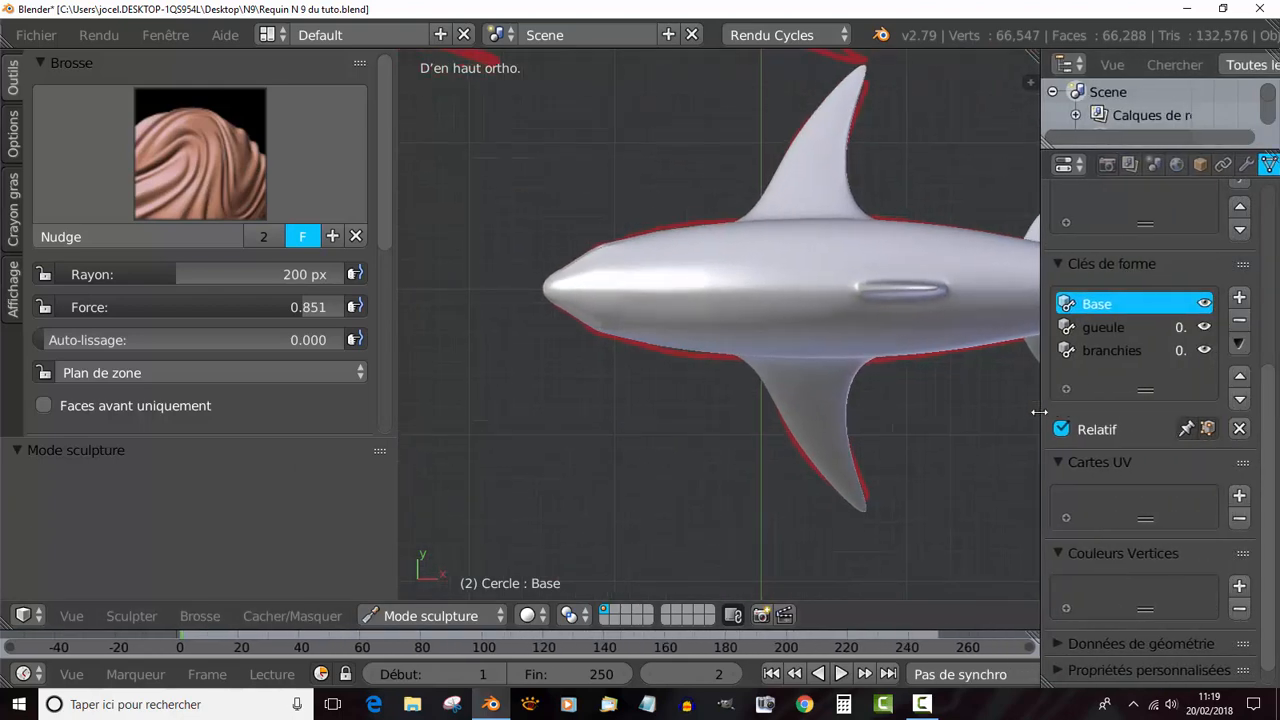
Try a Nudge stroke next to the dorsal fin and undo it.
{"action": "left_click_drag", "start_coordinate": [875, 319], "coordinate": [845, 321]}
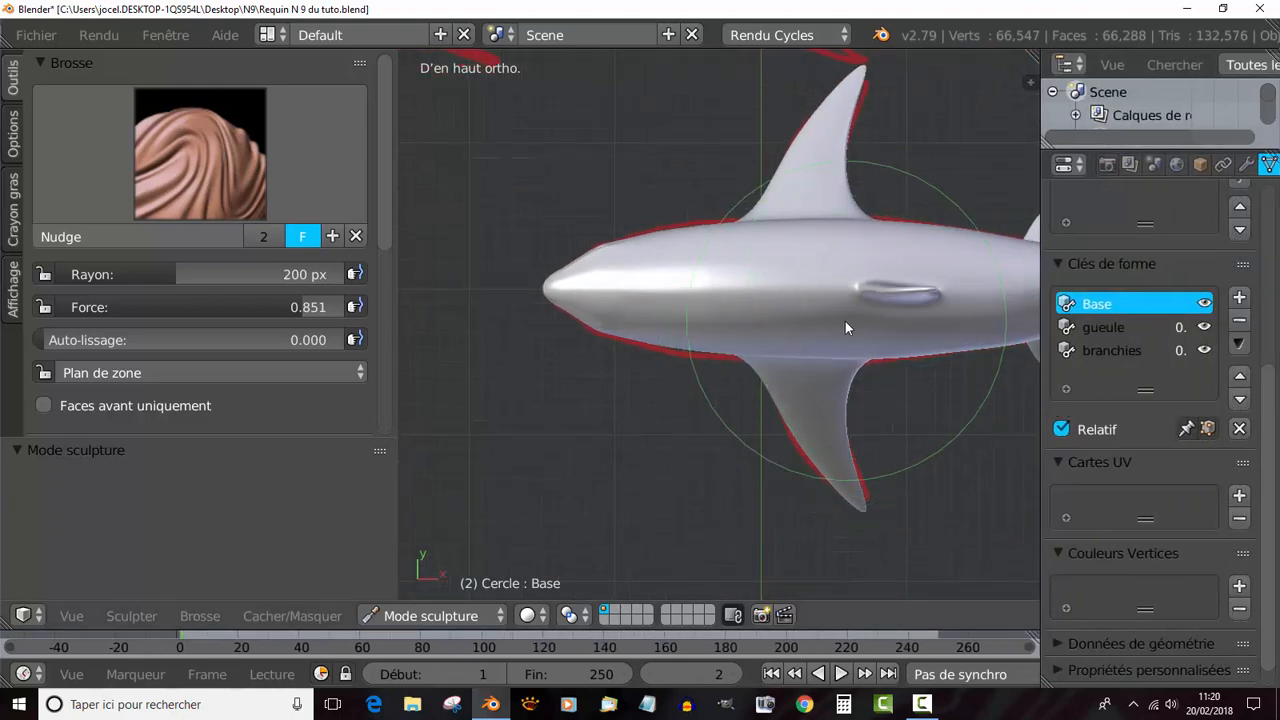
{"action": "key", "text": "ctrl+z"}
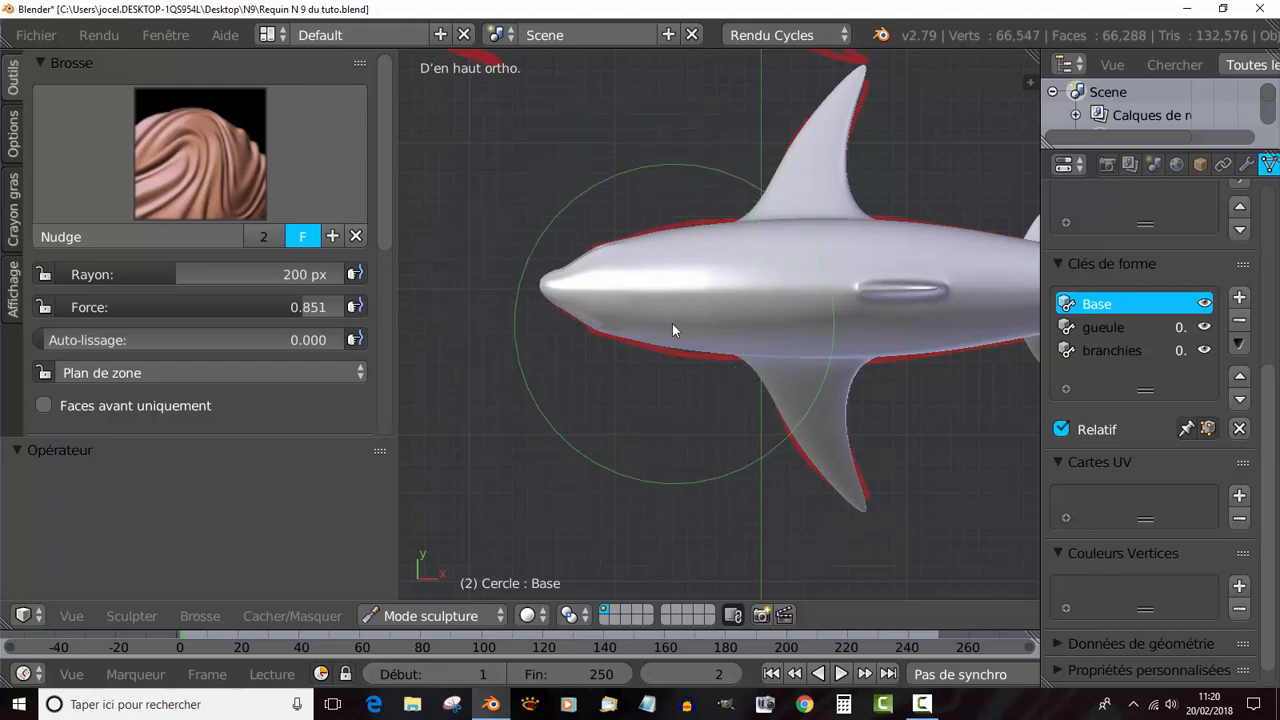
Set the Nudge brush's strength to 1.000, keeping Nudge as the active brush.
{"action": "scroll", "coordinate": [671, 322], "scroll_direction": "up", "scroll_amount": 2}
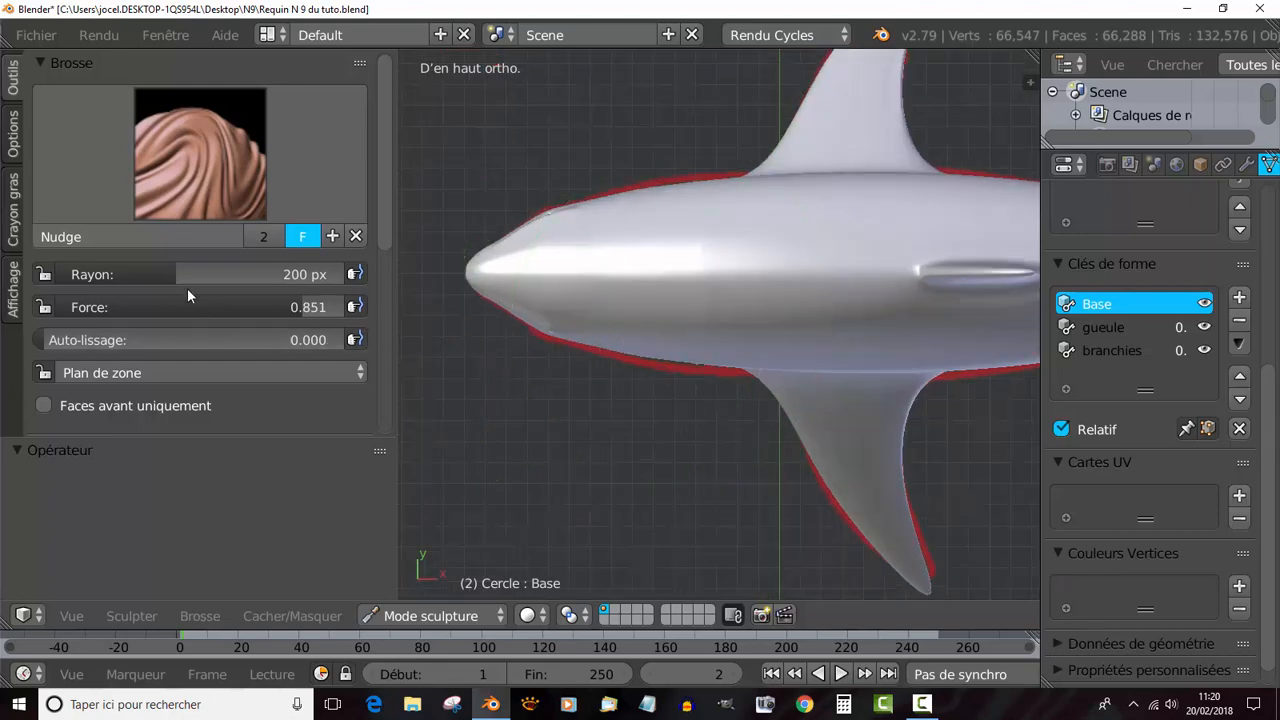
{"action": "left_click_drag", "start_coordinate": [300, 309], "coordinate": [345, 309]}
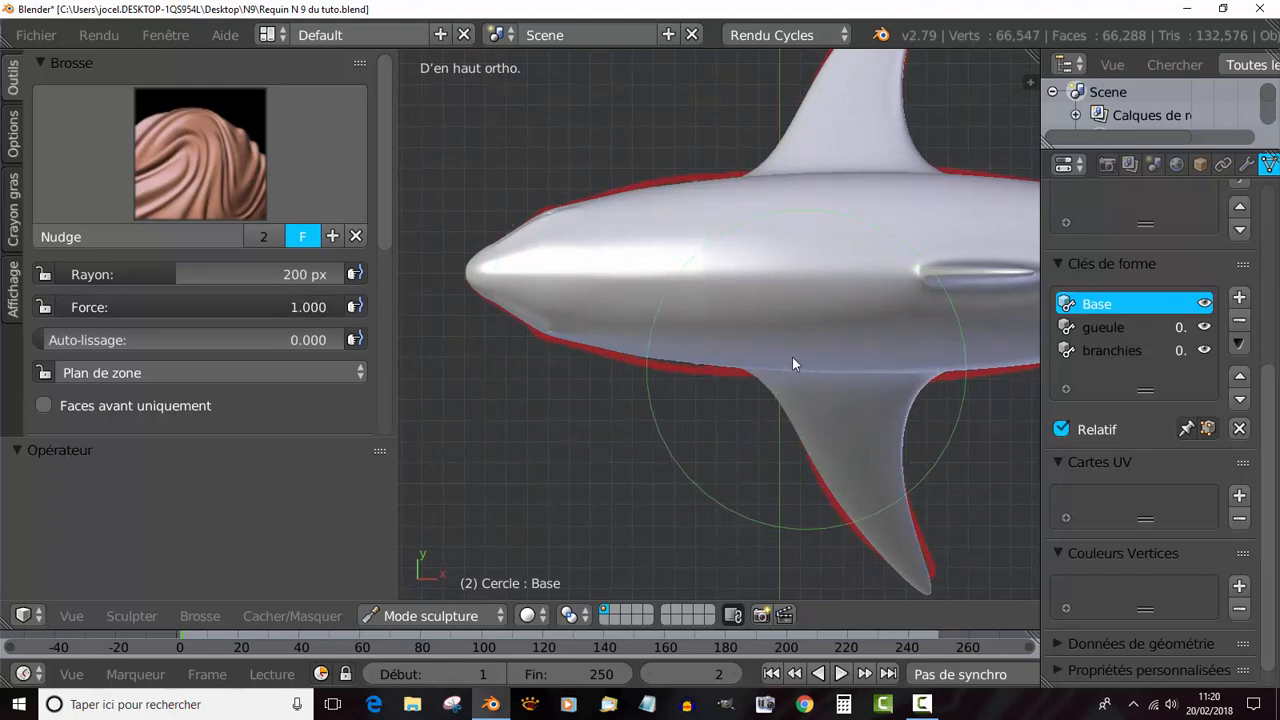
{"action": "key", "text": "s"}
{"action": "left_click", "coordinate": [200, 153]}
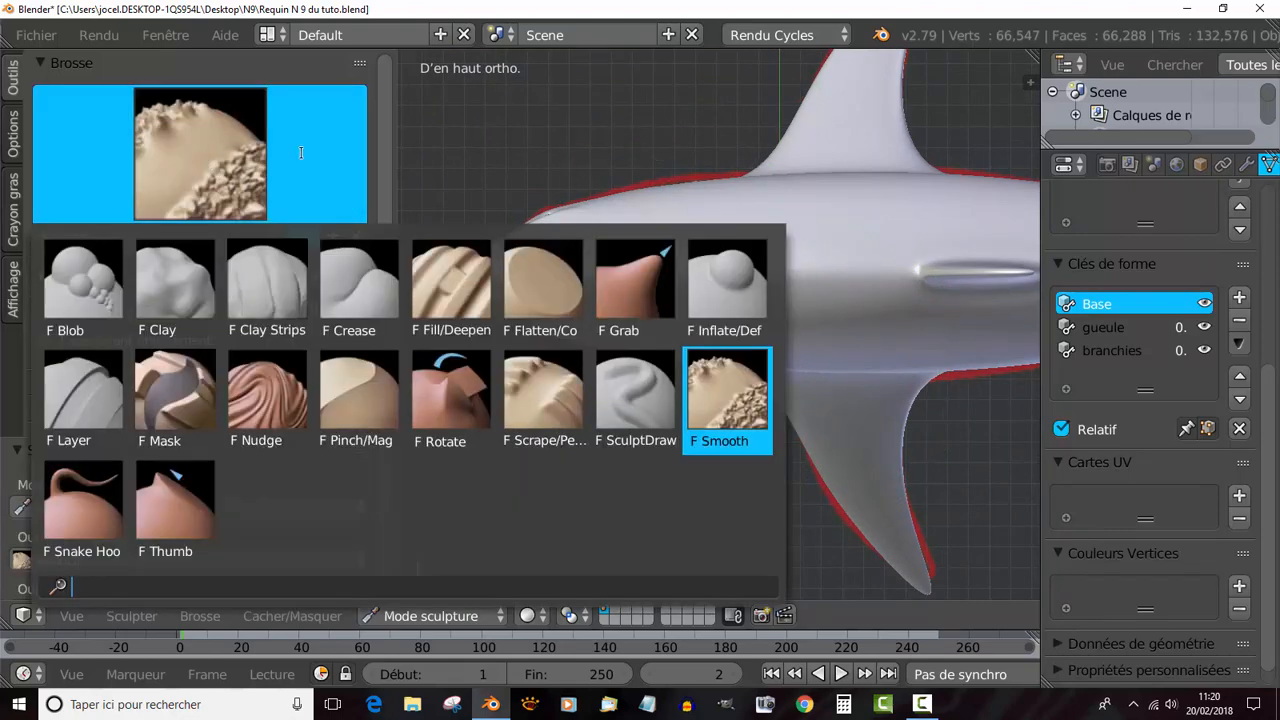
{"action": "left_click", "coordinate": [285, 395]}
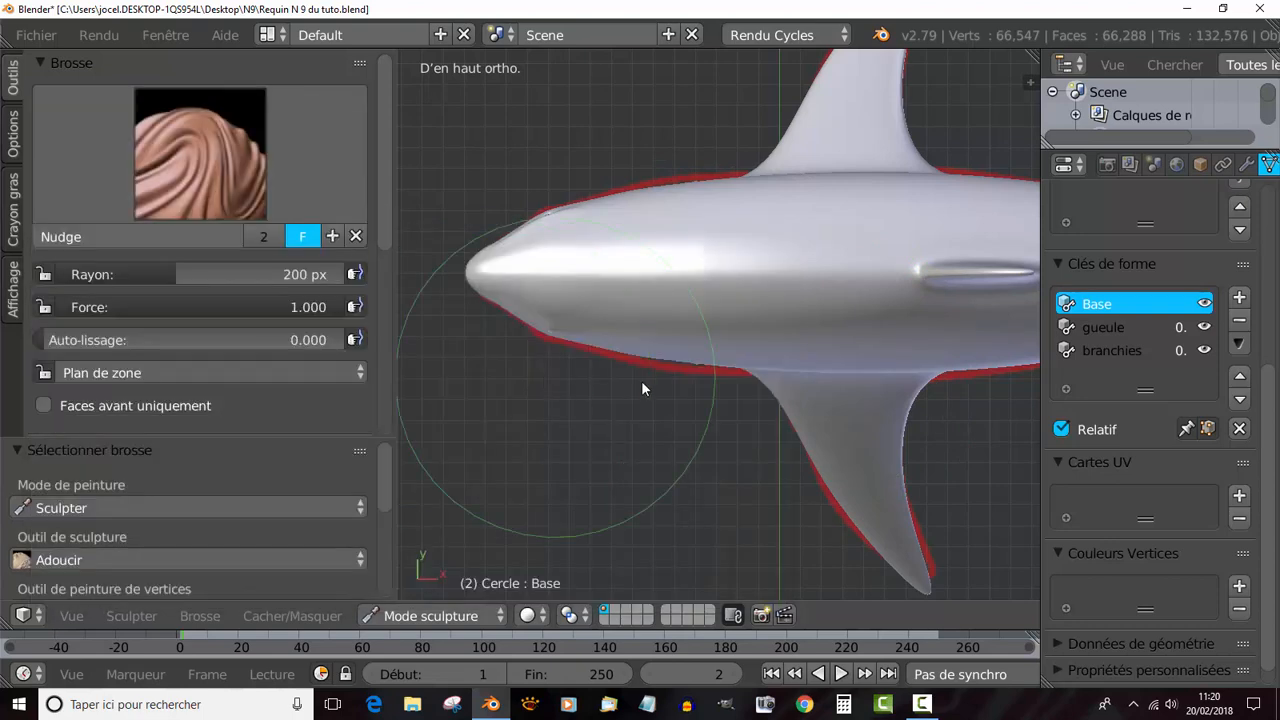
Reduce the Nudge brush's radius to 87 px over the front of the shark.
{"action": "key", "text": "f"}
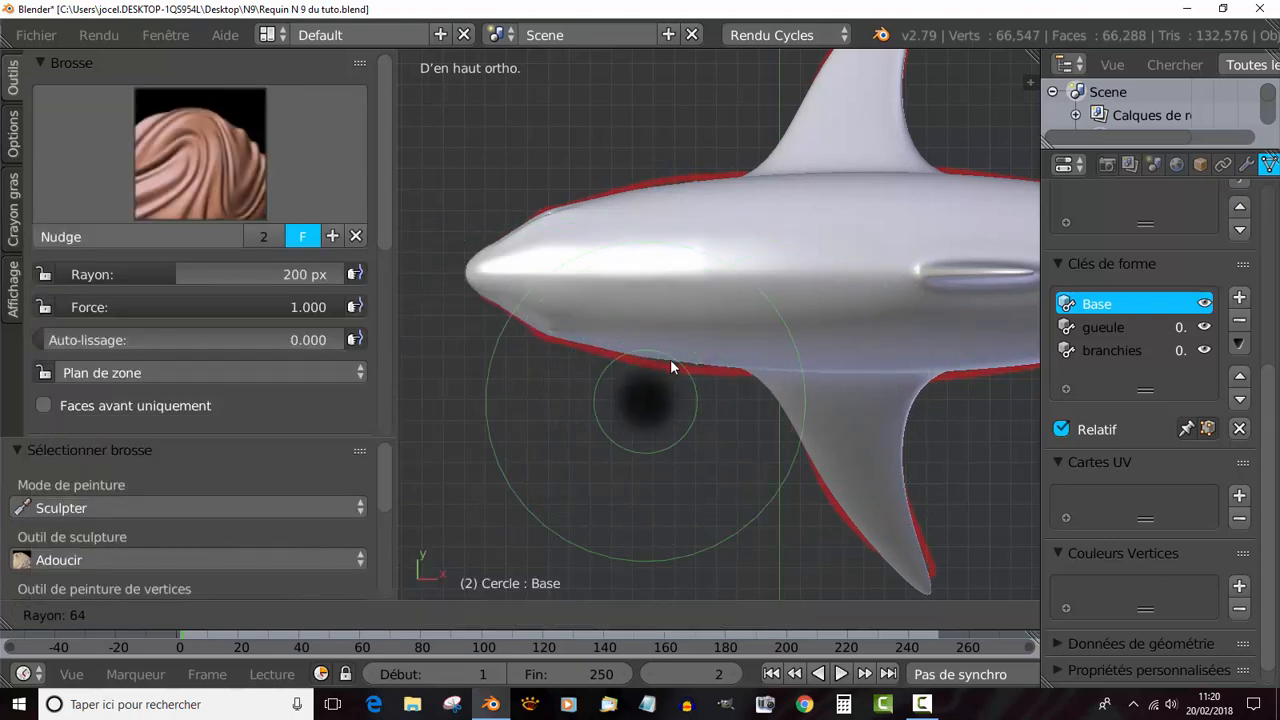
{"action": "left_click", "coordinate": [658, 376]}
{"action": "scroll", "coordinate": [656, 268], "scroll_direction": "up", "scroll_amount": 2}
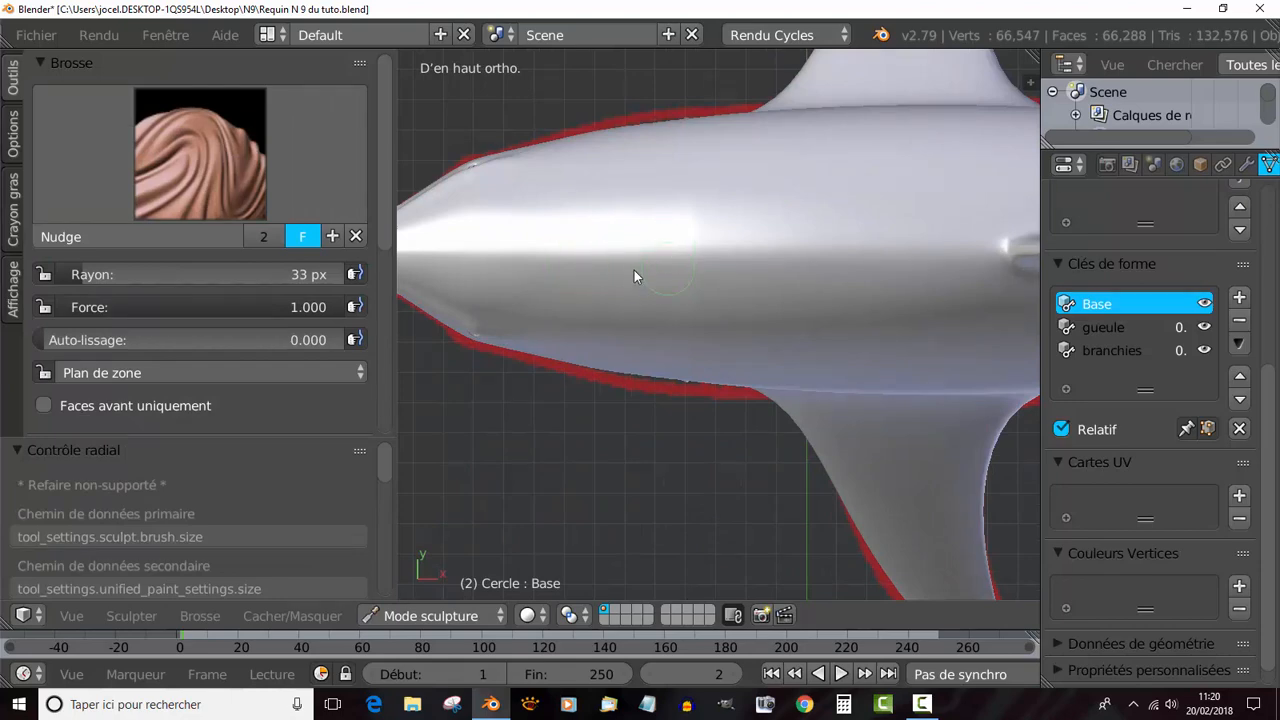
{"action": "key", "text": "Tab"}
{"action": "key", "text": "Tab"}
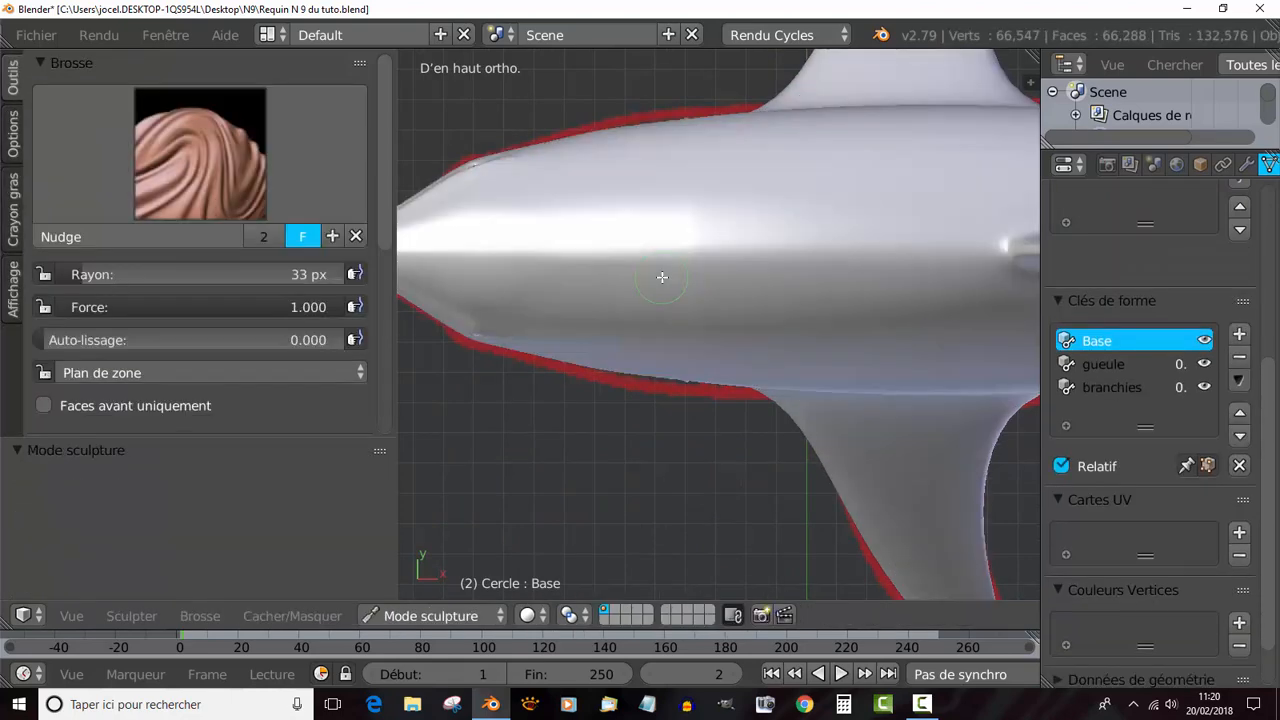
{"action": "scroll", "coordinate": [670, 268], "scroll_direction": "down", "scroll_amount": 2}
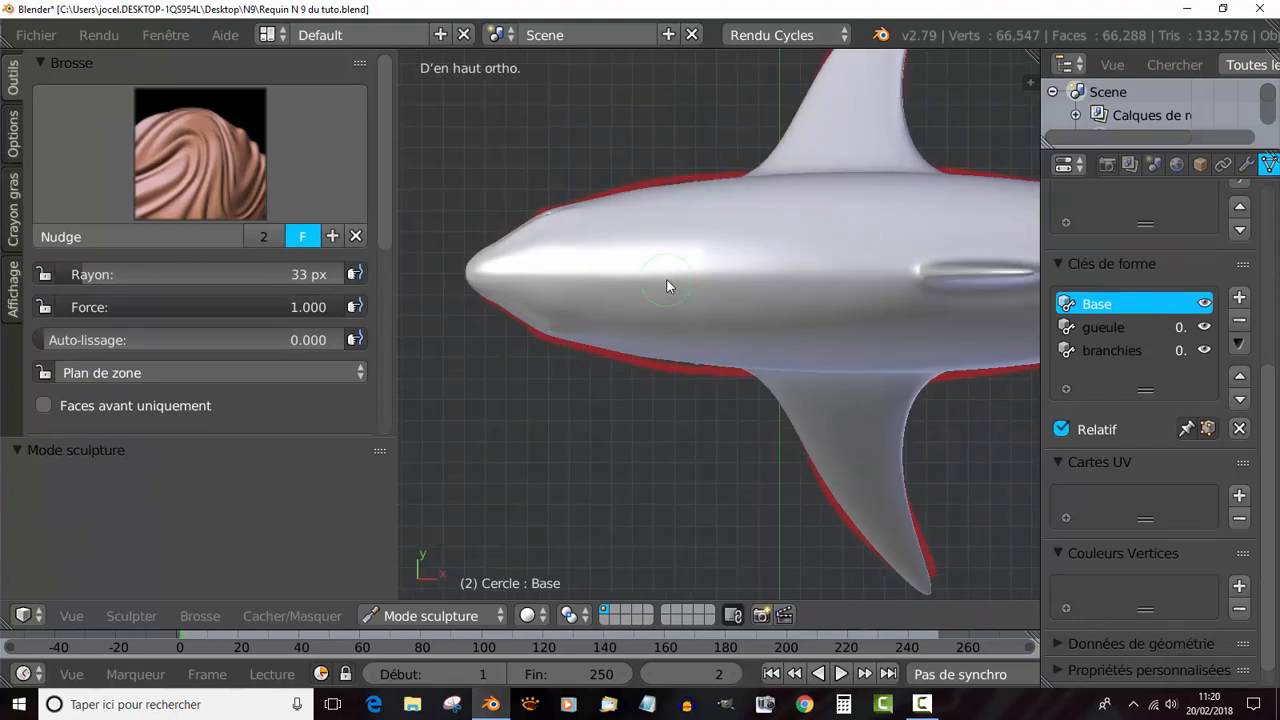
{"action": "key", "text": "f"}
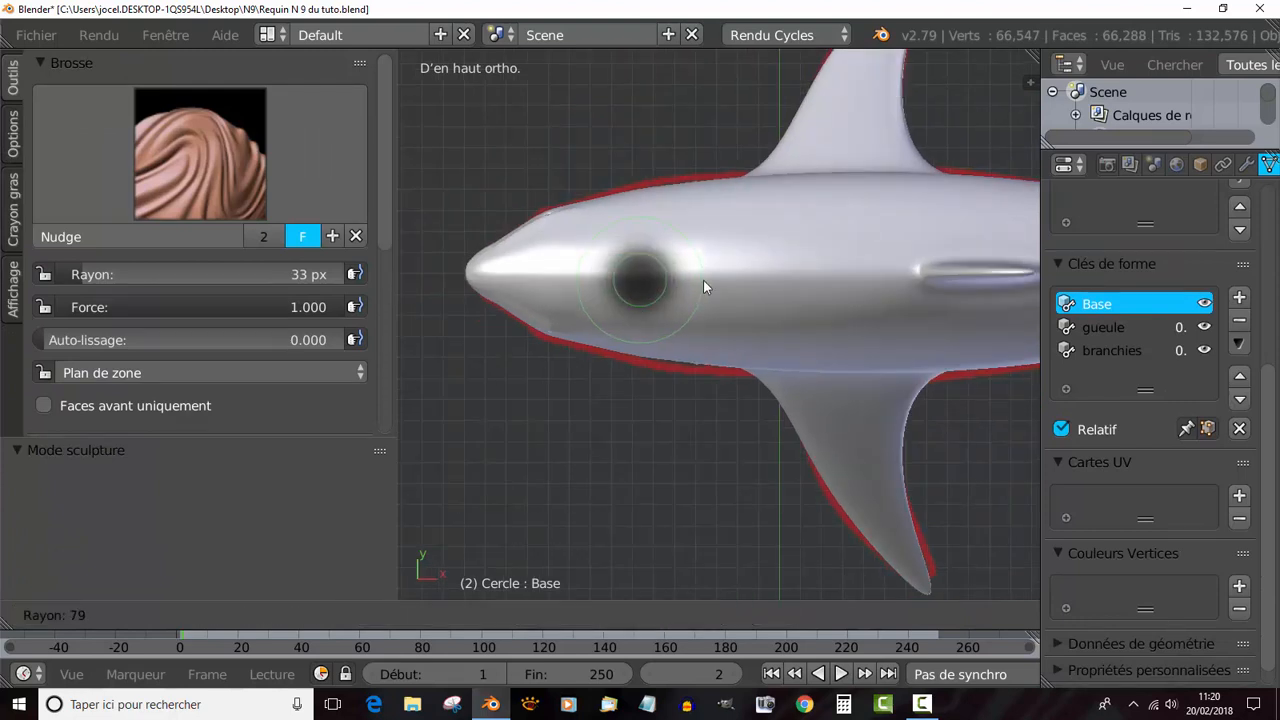
{"action": "left_click", "coordinate": [710, 291]}
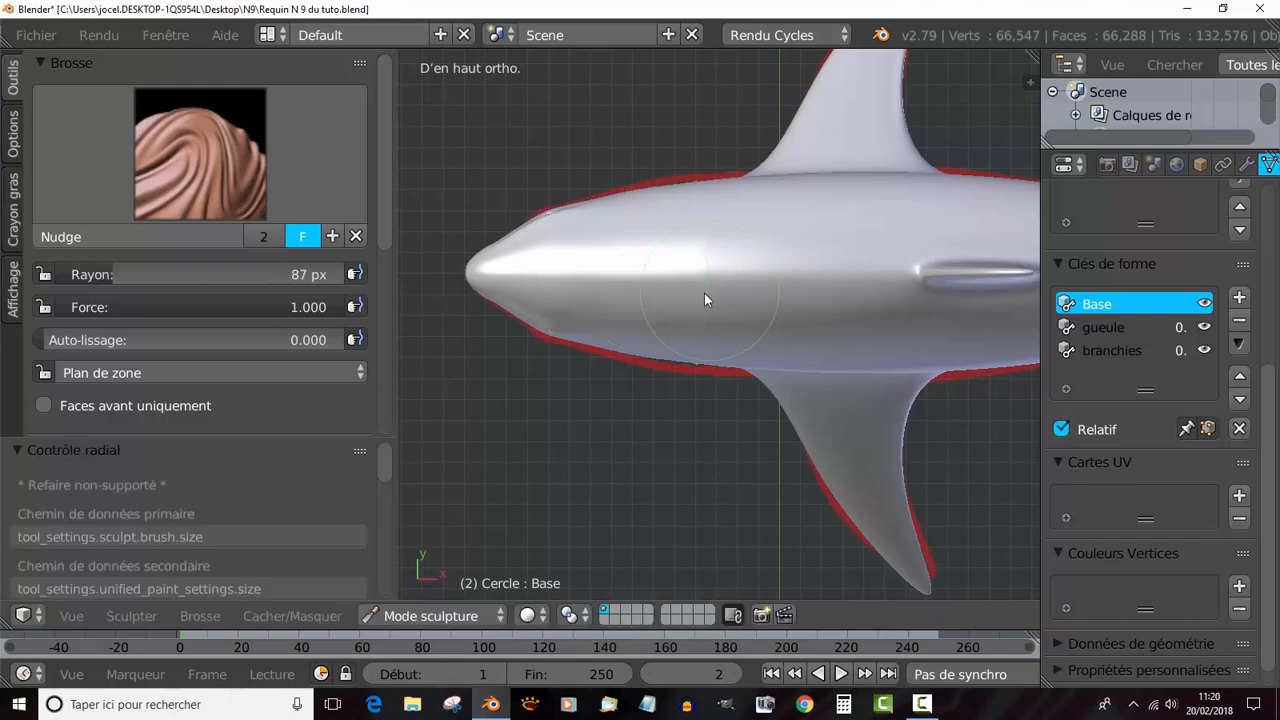
{"action": "key", "text": "r"}
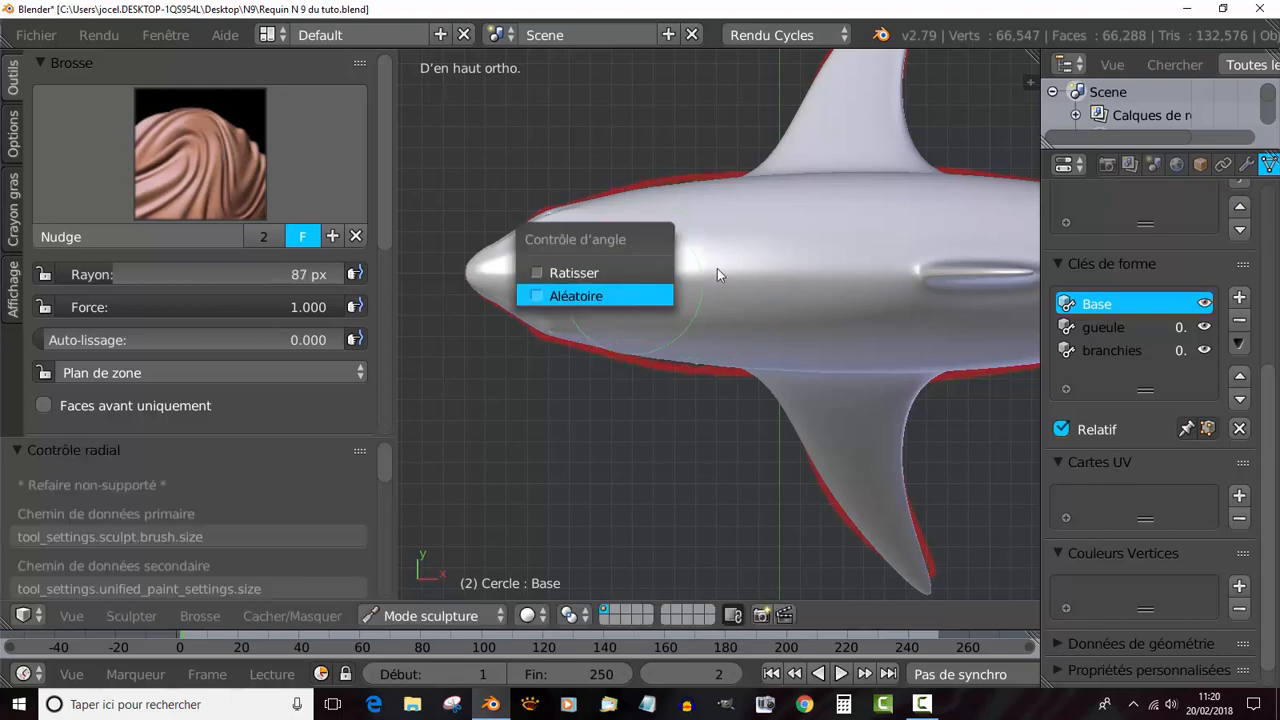
{"action": "key", "text": "Escape"}
{"action": "key", "text": "r"}
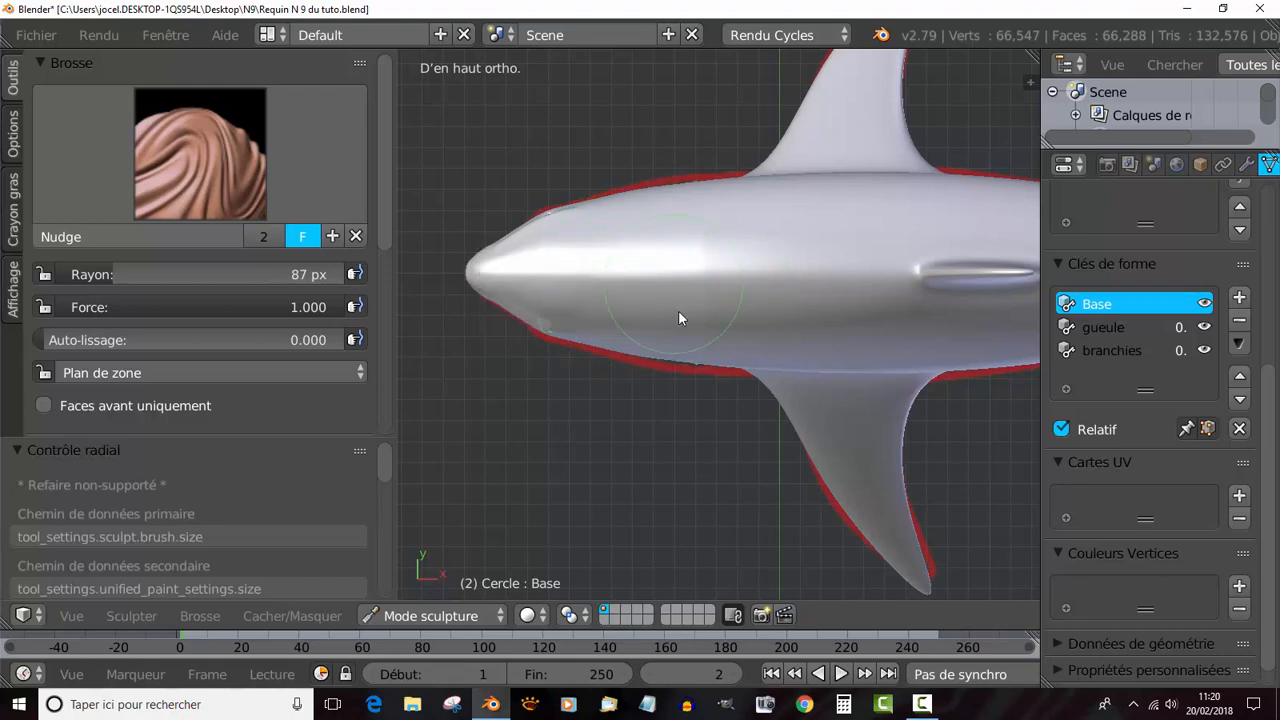
Lower the Nudge brush's strength to 0.194 and return to the top view of the shark.
{"action": "mouse_move", "coordinate": [678, 317]}
{"action": "middle_mouse_down"}
{"action": "mouse_move", "coordinate": [711, 215]}
{"action": "mouse_move", "coordinate": [669, 289]}
{"action": "mouse_move", "coordinate": [687, 368]}
{"action": "mouse_move", "coordinate": [448, 349]}
{"action": "middle_mouse_up"}
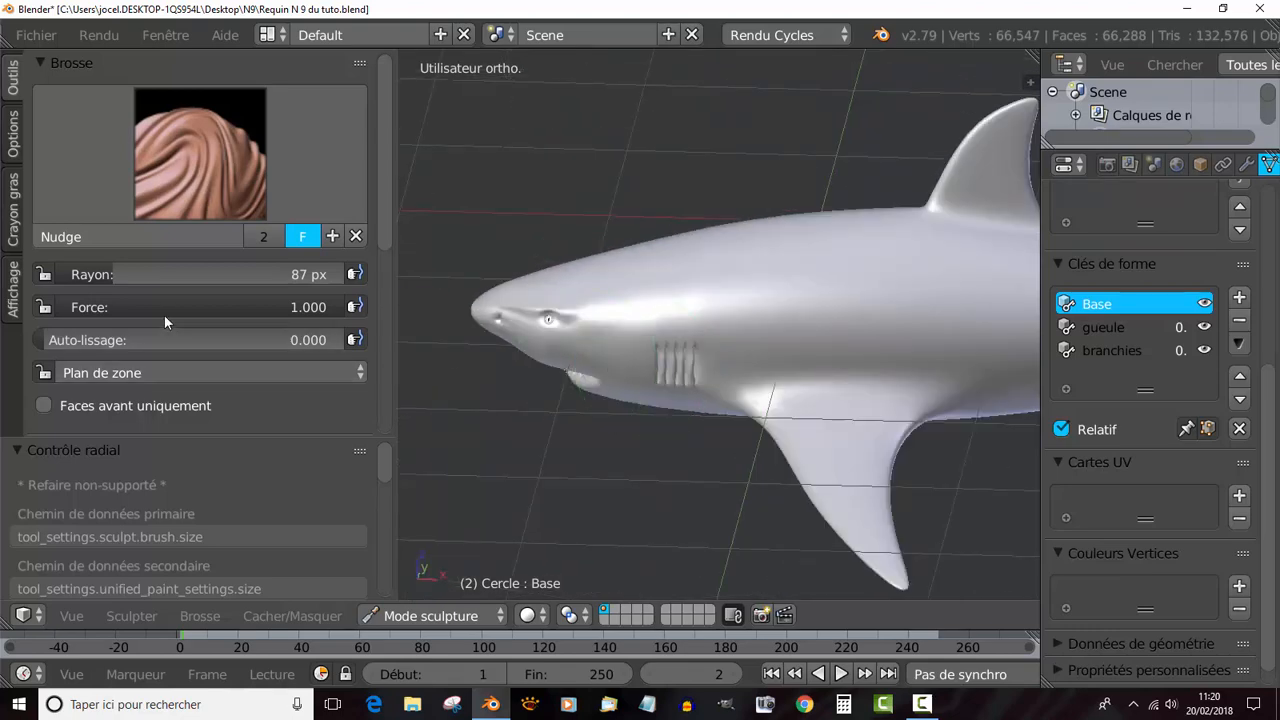
{"action": "left_click_drag", "start_coordinate": [318, 307], "coordinate": [125, 307]}
{"action": "middle_click_drag", "start_coordinate": [664, 290], "coordinate": [691, 412]}
{"action": "key", "text": "KP_7"}
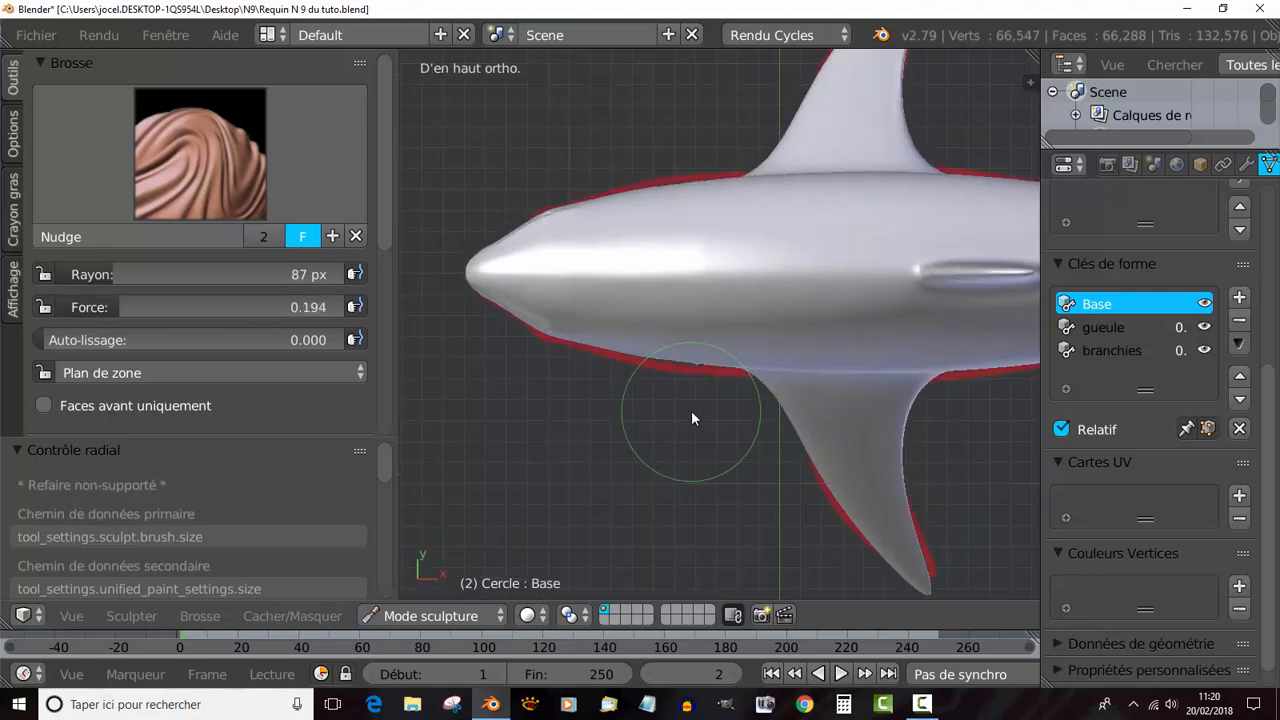
Set the Nudge brush's strength to 0.914 with the whole shark body in view from above.
{"action": "middle_click_drag", "start_coordinate": [857, 275], "coordinate": [597, 293], "text": "shift"}
{"action": "scroll", "coordinate": [557, 293], "scroll_direction": "down", "scroll_amount": 3}
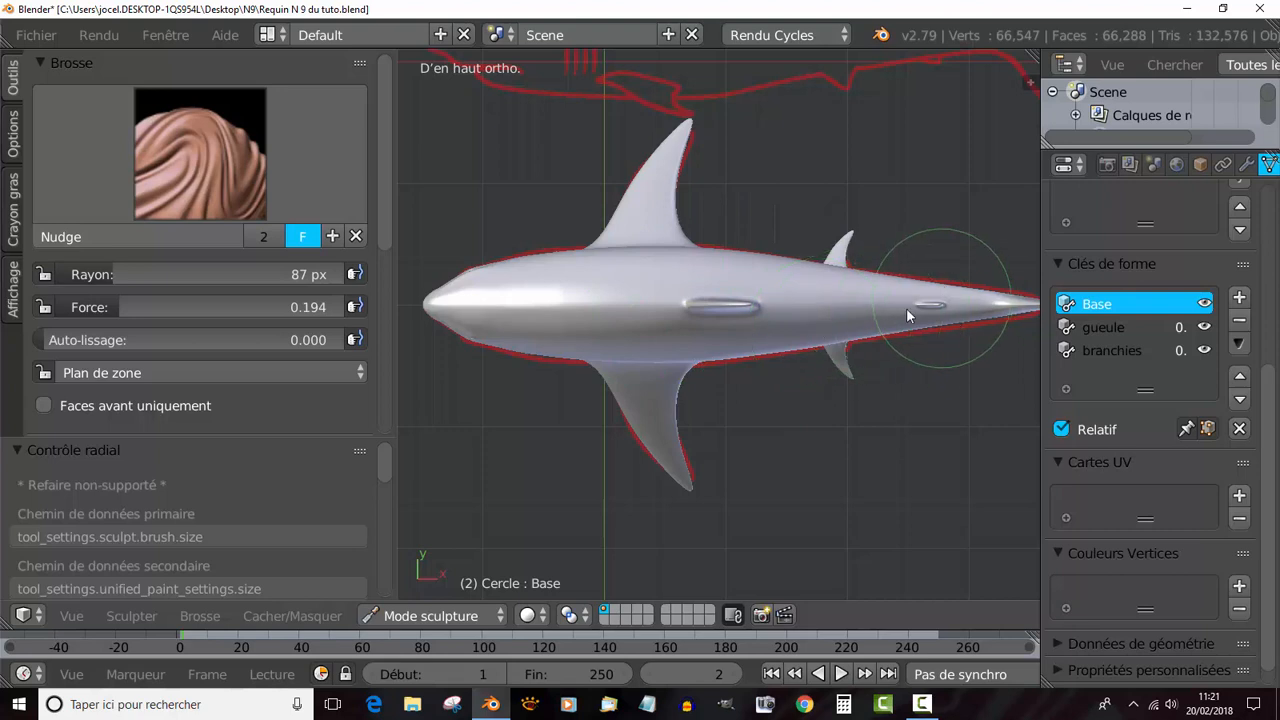
{"action": "left_click_drag", "start_coordinate": [88, 307], "coordinate": [320, 307]}
Try a Nudge stroke on the back just behind the dorsal fin, inspect the deformation and undo it.
{"action": "mouse_move", "coordinate": [761, 330]}
{"action": "left_mouse_down"}
{"action": "mouse_move", "coordinate": [674, 337]}
{"action": "mouse_move", "coordinate": [722, 344]}
{"action": "mouse_move", "coordinate": [826, 311]}
{"action": "mouse_move", "coordinate": [837, 214]}
{"action": "mouse_move", "coordinate": [777, 322]}
{"action": "mouse_move", "coordinate": [690, 365]}
{"action": "mouse_move", "coordinate": [806, 297]}
{"action": "mouse_move", "coordinate": [732, 332]}
{"action": "mouse_move", "coordinate": [677, 315]}
{"action": "mouse_move", "coordinate": [759, 314]}
{"action": "mouse_move", "coordinate": [818, 294]}
{"action": "mouse_move", "coordinate": [830, 245]}
{"action": "mouse_move", "coordinate": [788, 322]}
{"action": "mouse_move", "coordinate": [820, 369]}
{"action": "left_mouse_up"}
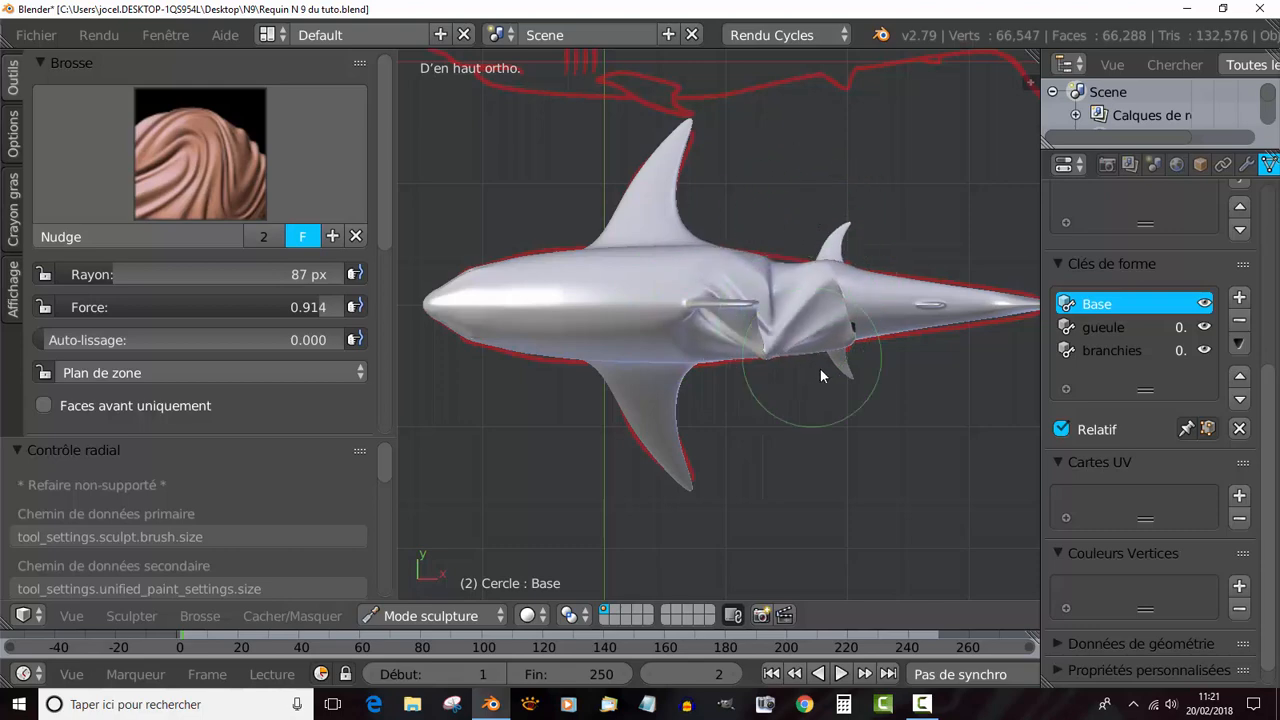
{"action": "scroll", "coordinate": [810, 384], "scroll_direction": "up", "scroll_amount": 3}
{"action": "middle_click_drag", "start_coordinate": [810, 384], "coordinate": [744, 318]}
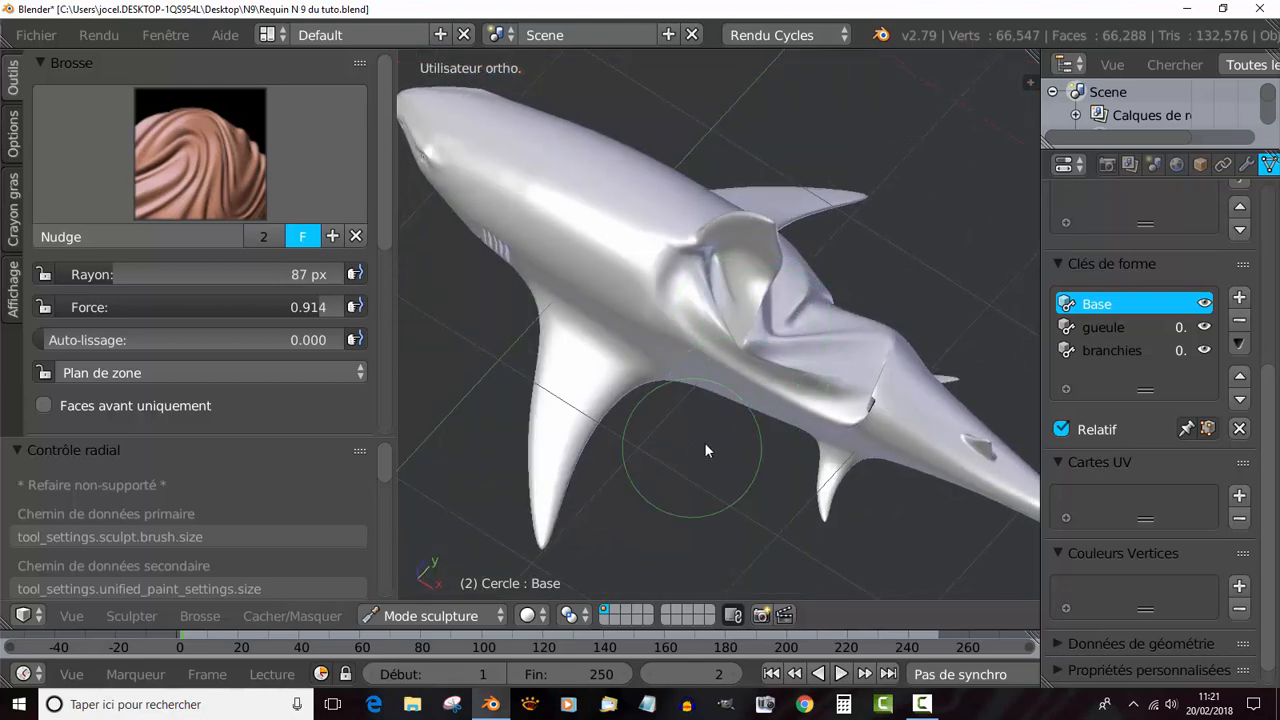
{"action": "key", "text": "ctrl+z"}
{"action": "middle_click_drag", "start_coordinate": [760, 430], "coordinate": [700, 386]}
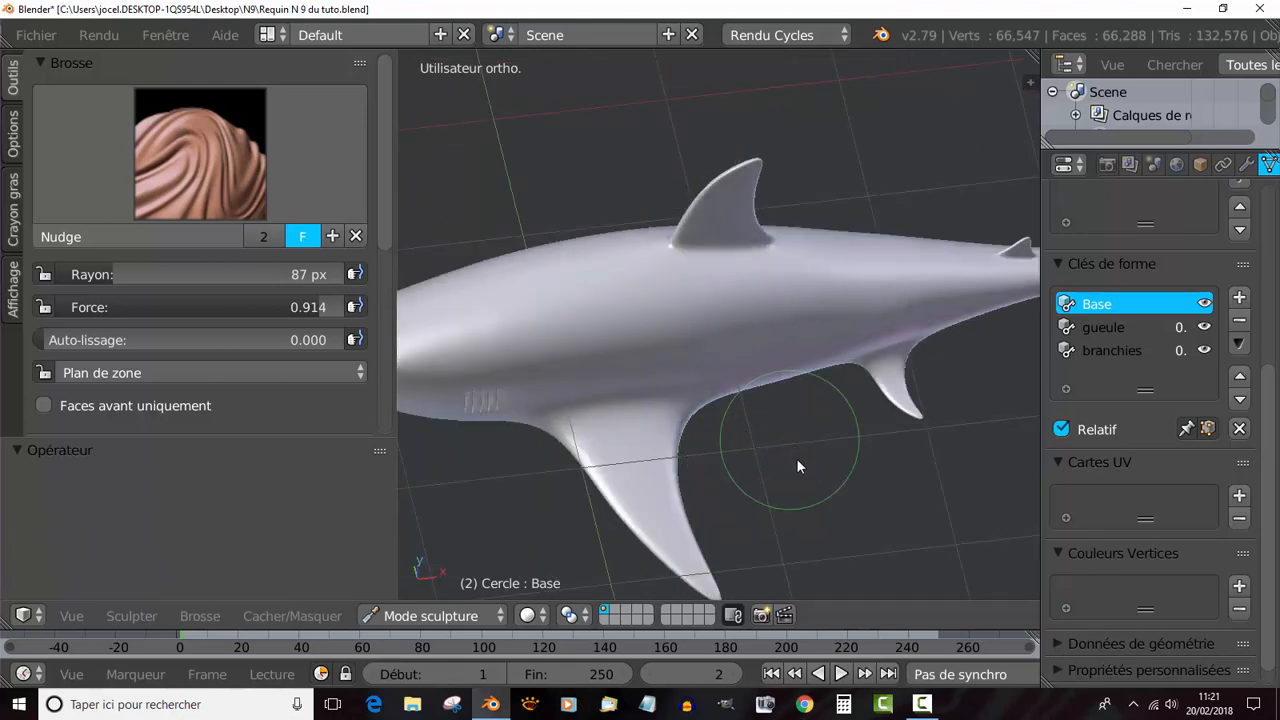
Switch the active sculpt brush to Flatten/Contrast and view the shark from above.
{"action": "middle_click_drag", "start_coordinate": [797, 466], "coordinate": [631, 367]}
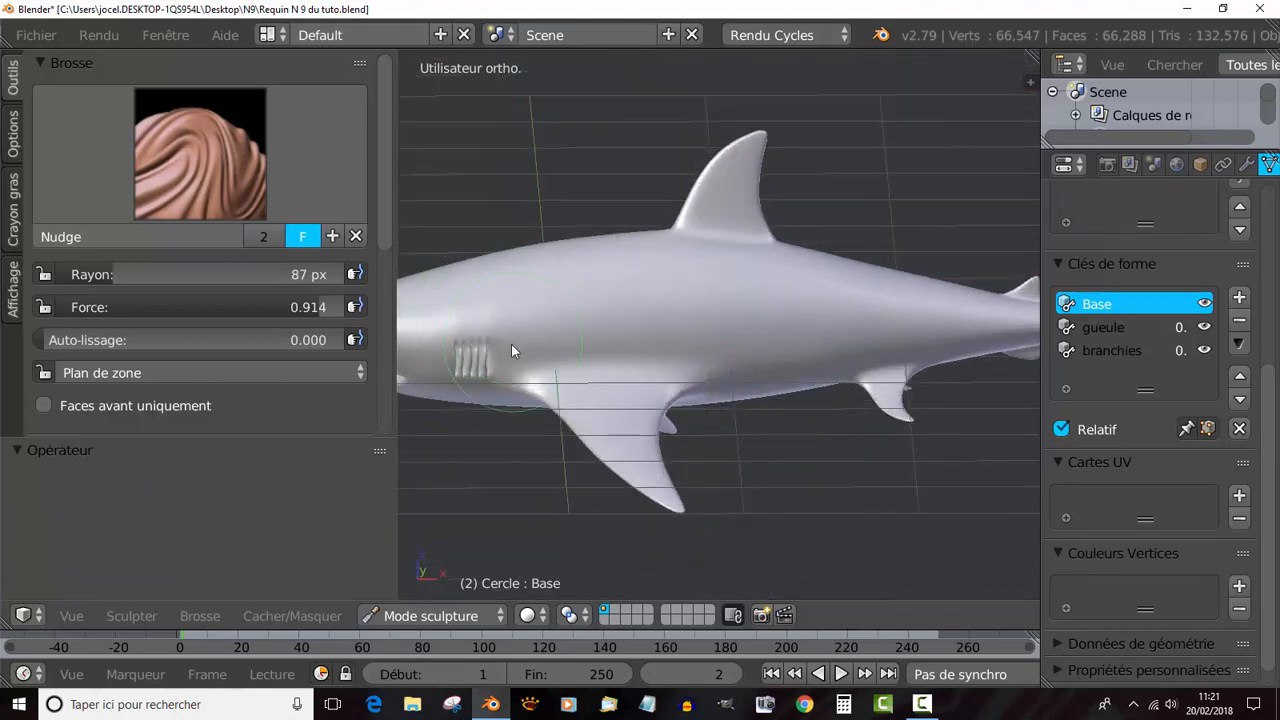
{"action": "scroll", "coordinate": [537, 356], "scroll_direction": "down", "scroll_amount": 4}
{"action": "mouse_move", "coordinate": [537, 360]}
{"action": "middle_mouse_down"}
{"action": "mouse_move", "coordinate": [643, 381]}
{"action": "mouse_move", "coordinate": [627, 387]}
{"action": "middle_mouse_up"}
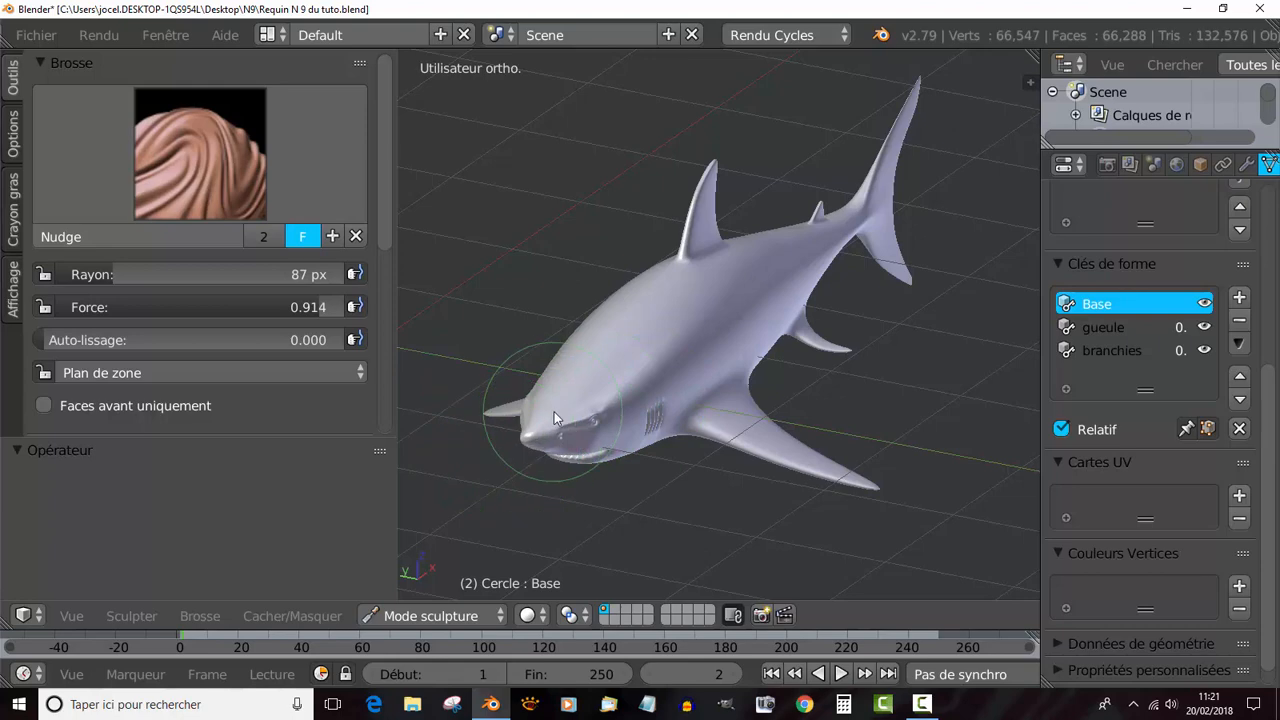
{"action": "mouse_move", "coordinate": [636, 464]}
{"action": "middle_mouse_down"}
{"action": "mouse_move", "coordinate": [599, 460]}
{"action": "mouse_move", "coordinate": [592, 482]}
{"action": "mouse_move", "coordinate": [628, 472]}
{"action": "middle_mouse_up"}
{"action": "scroll", "coordinate": [628, 472], "scroll_direction": "up", "scroll_amount": 3}
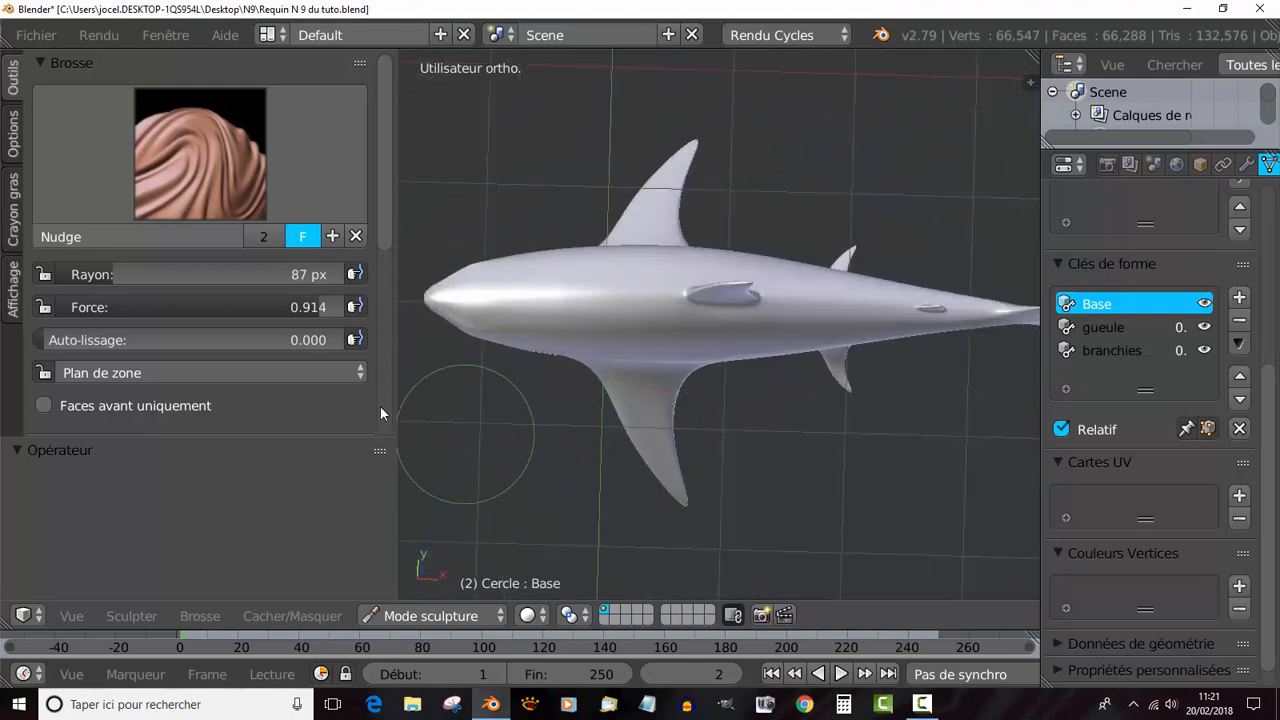
{"action": "left_click", "coordinate": [188, 177]}
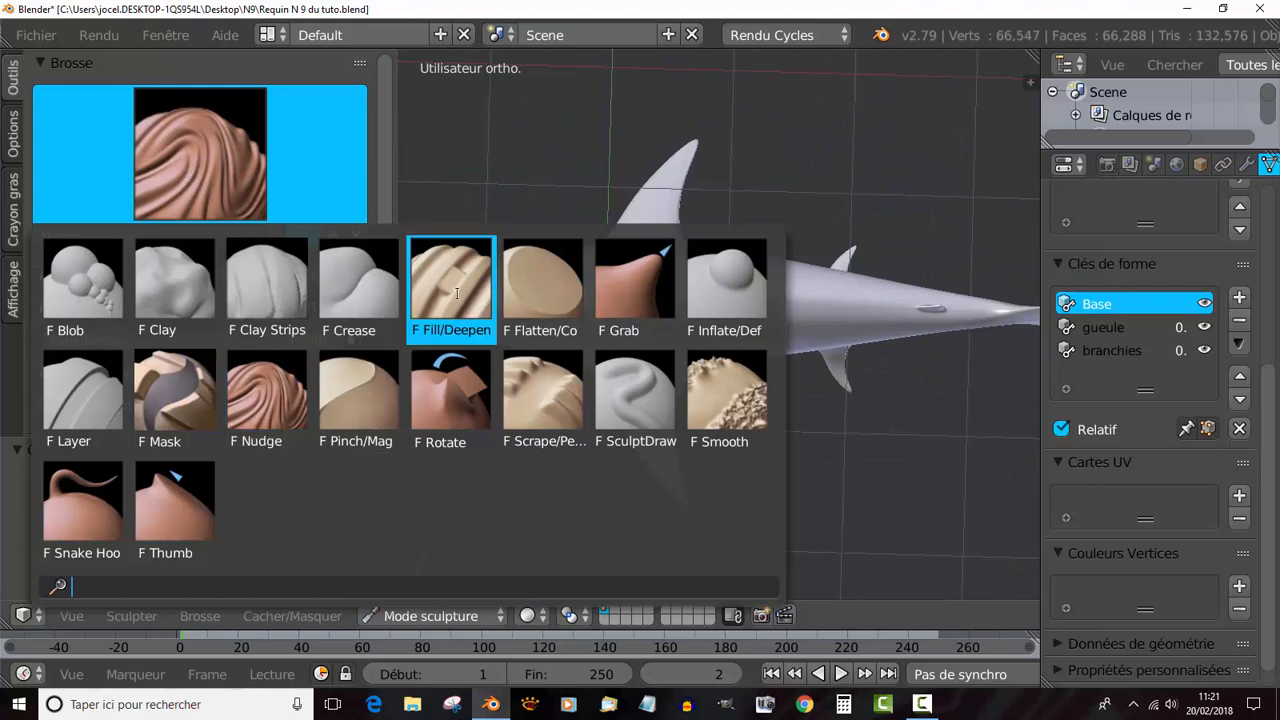
{"action": "left_click", "coordinate": [555, 296]}
{"action": "key", "text": "KP_7"}
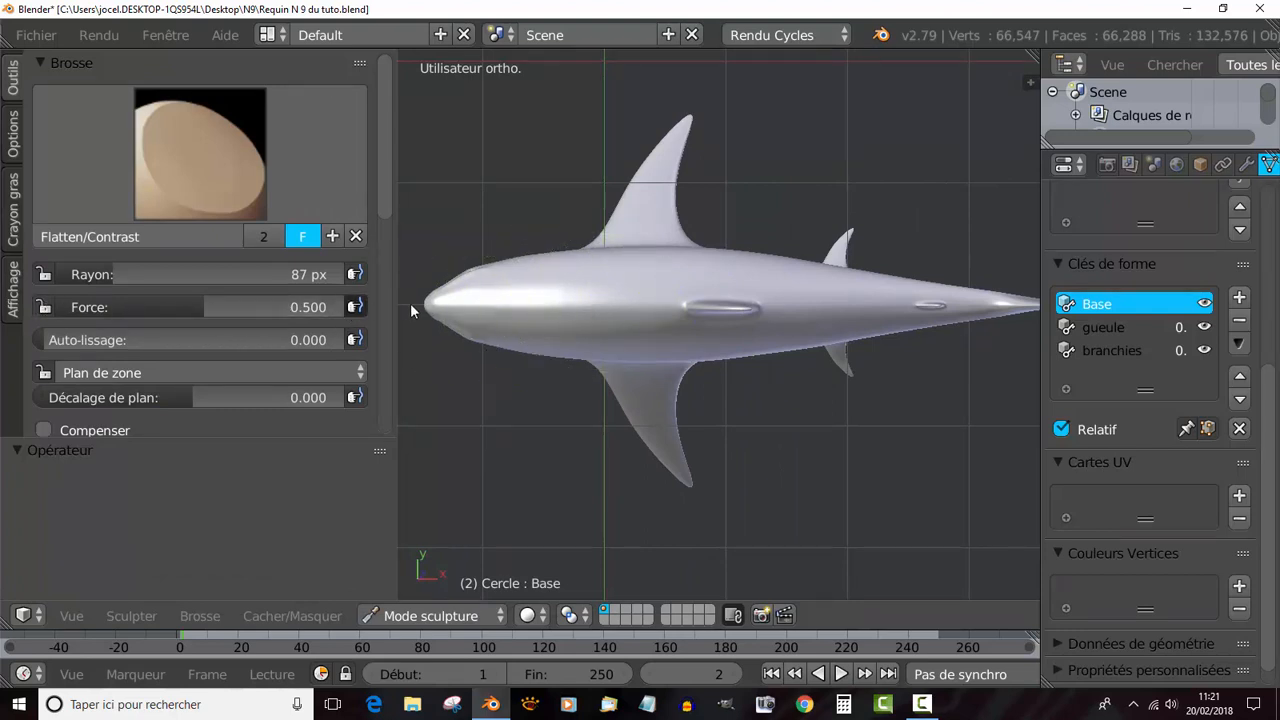
Set the Flatten/Contrast brush's strength to 0.828 and its radius to 268 px.
{"action": "left_click", "coordinate": [294, 308]}
{"action": "type", "text": "0.828"}
{"action": "key", "text": "Return"}
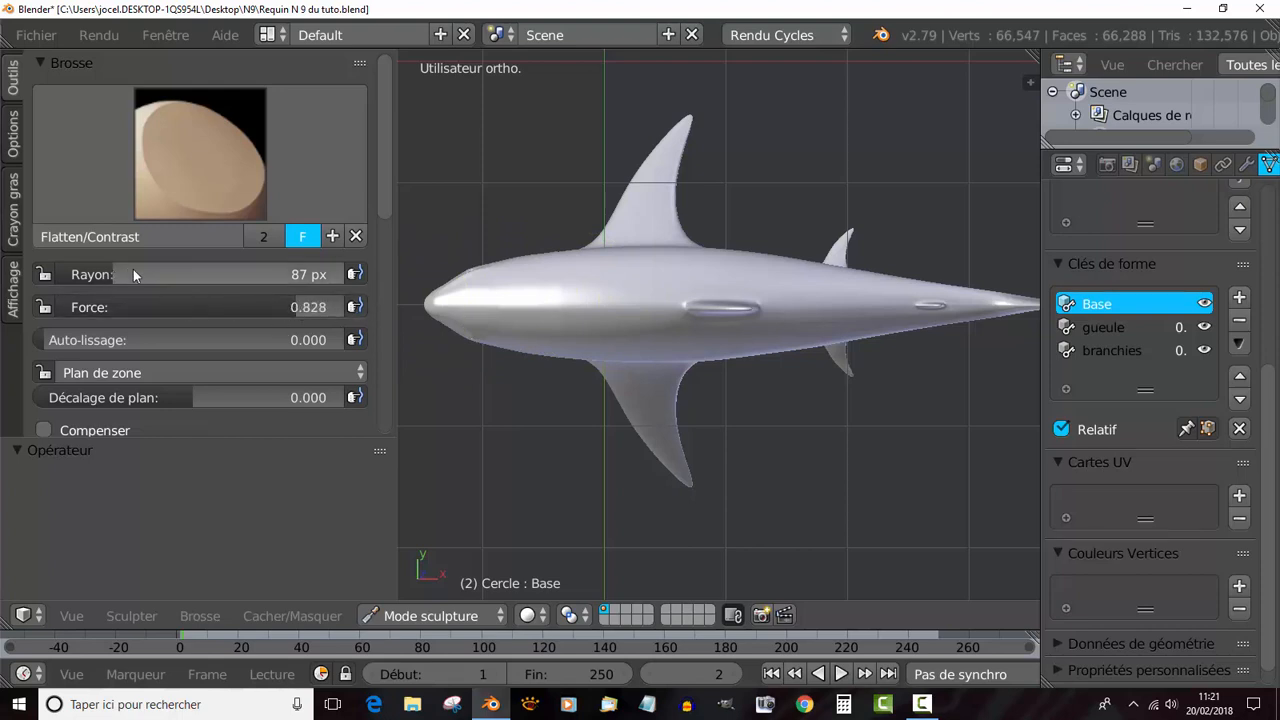
{"action": "scroll", "coordinate": [580, 294], "scroll_direction": "up", "scroll_amount": 2}
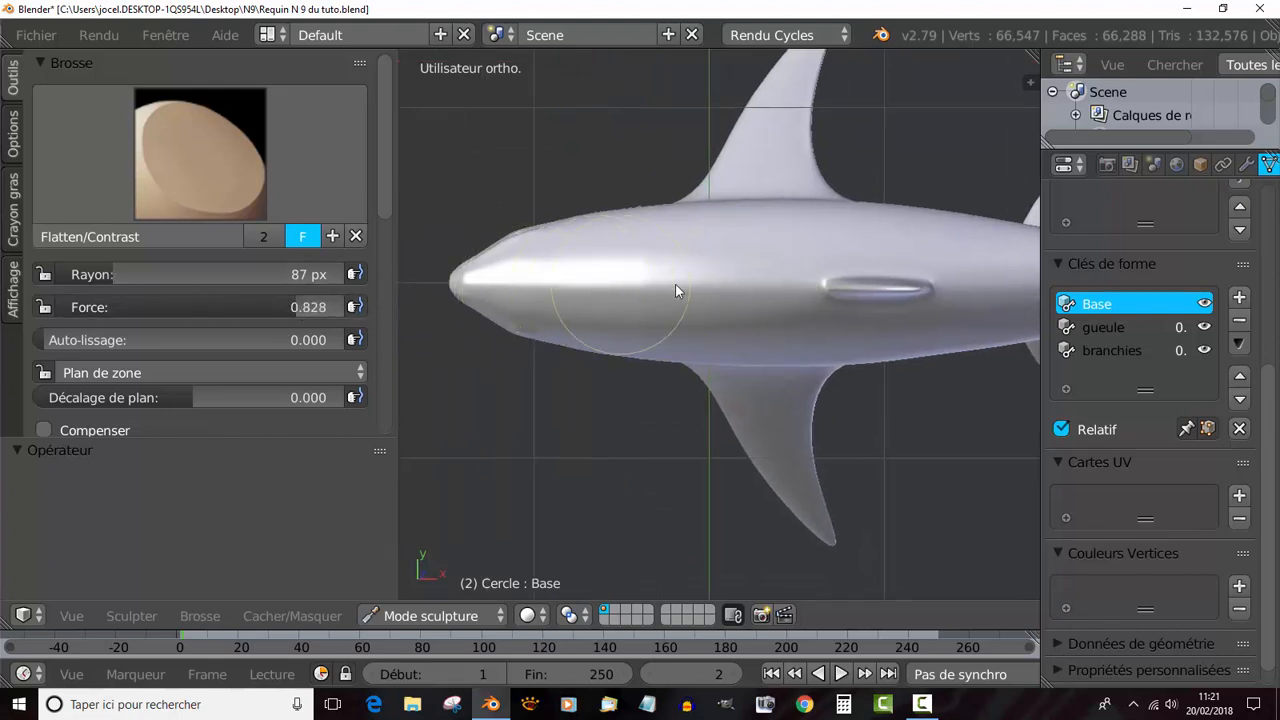
{"action": "left_click_drag", "start_coordinate": [180, 274], "coordinate": [280, 274]}
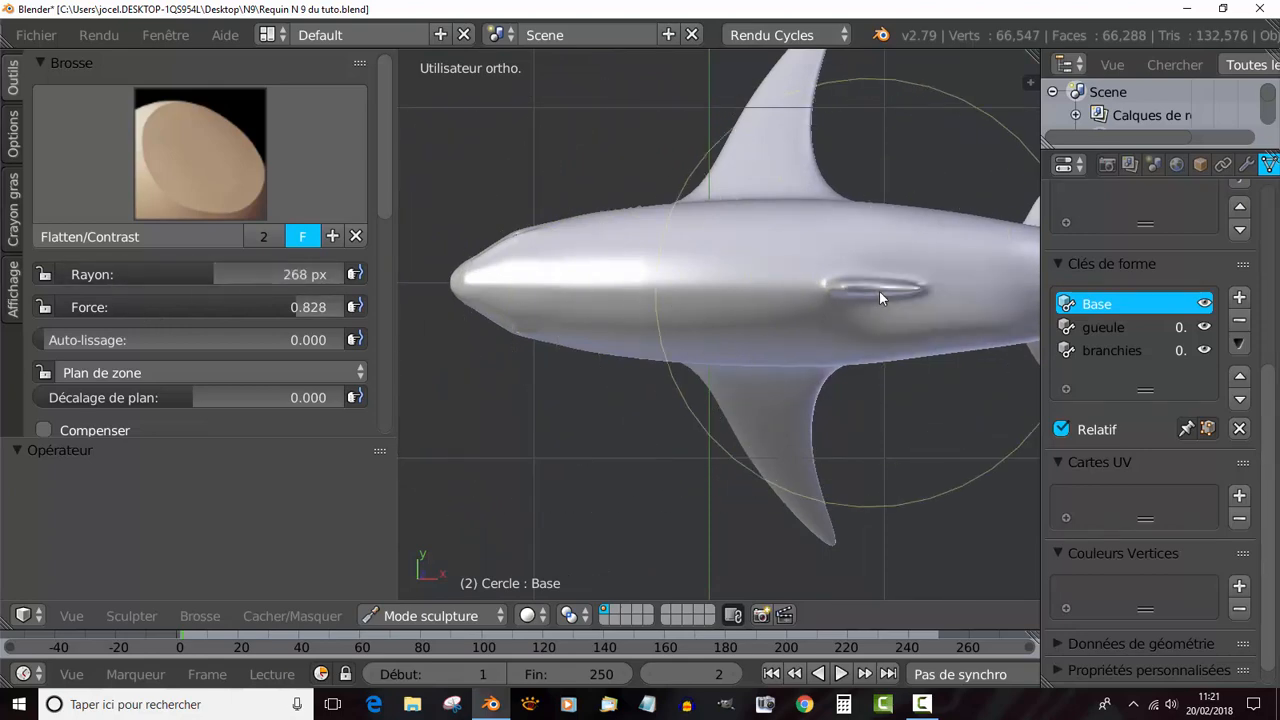
Select the gueule shape key and try to adjust its value in Sculpt Mode.
{"action": "mouse_move", "coordinate": [849, 305]}
{"action": "middle_mouse_down"}
{"action": "mouse_move", "coordinate": [789, 226]}
{"action": "mouse_move", "coordinate": [810, 272]}
{"action": "mouse_move", "coordinate": [754, 257]}
{"action": "middle_mouse_up"}
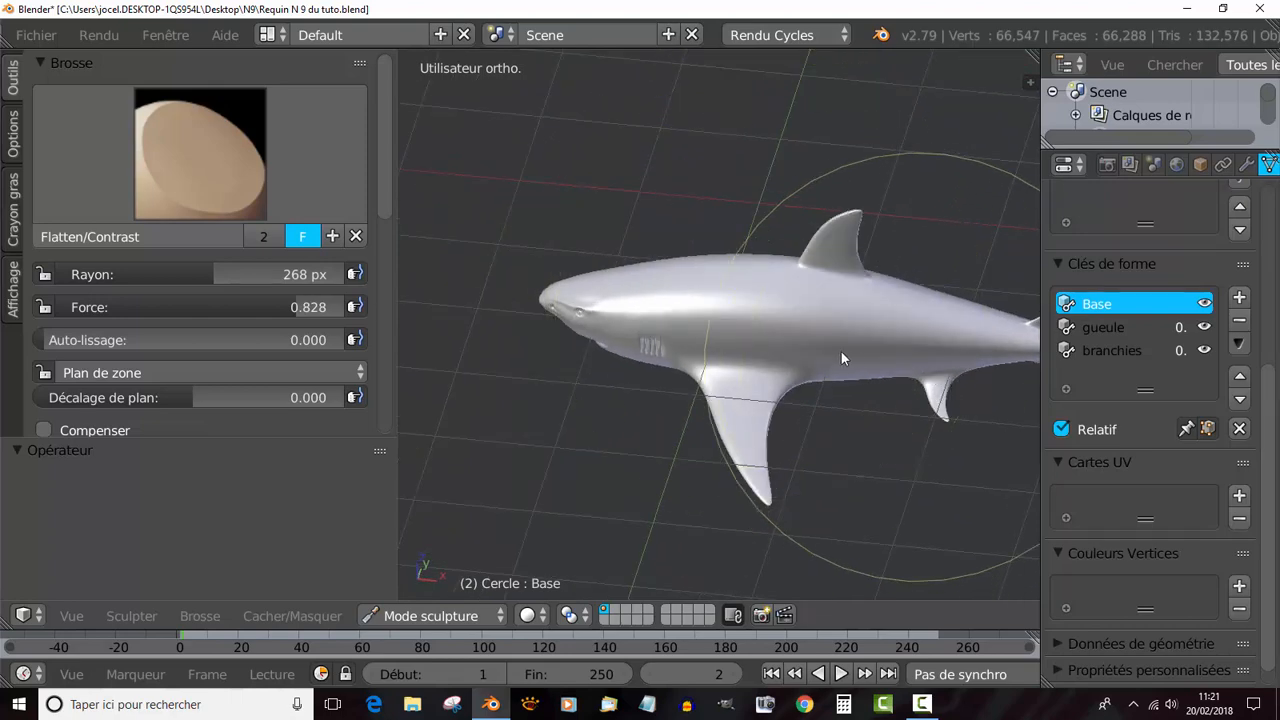
{"action": "middle_click_drag", "start_coordinate": [769, 354], "coordinate": [950, 300]}
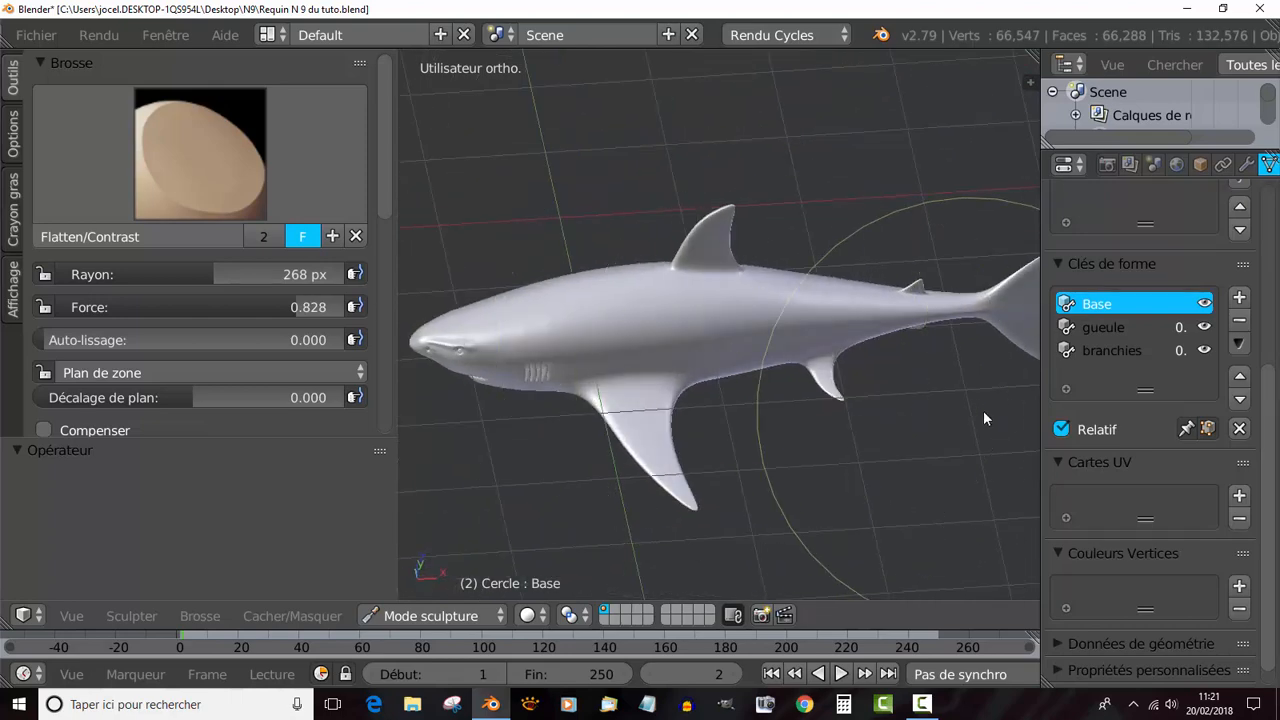
{"action": "left_click", "coordinate": [1110, 324]}
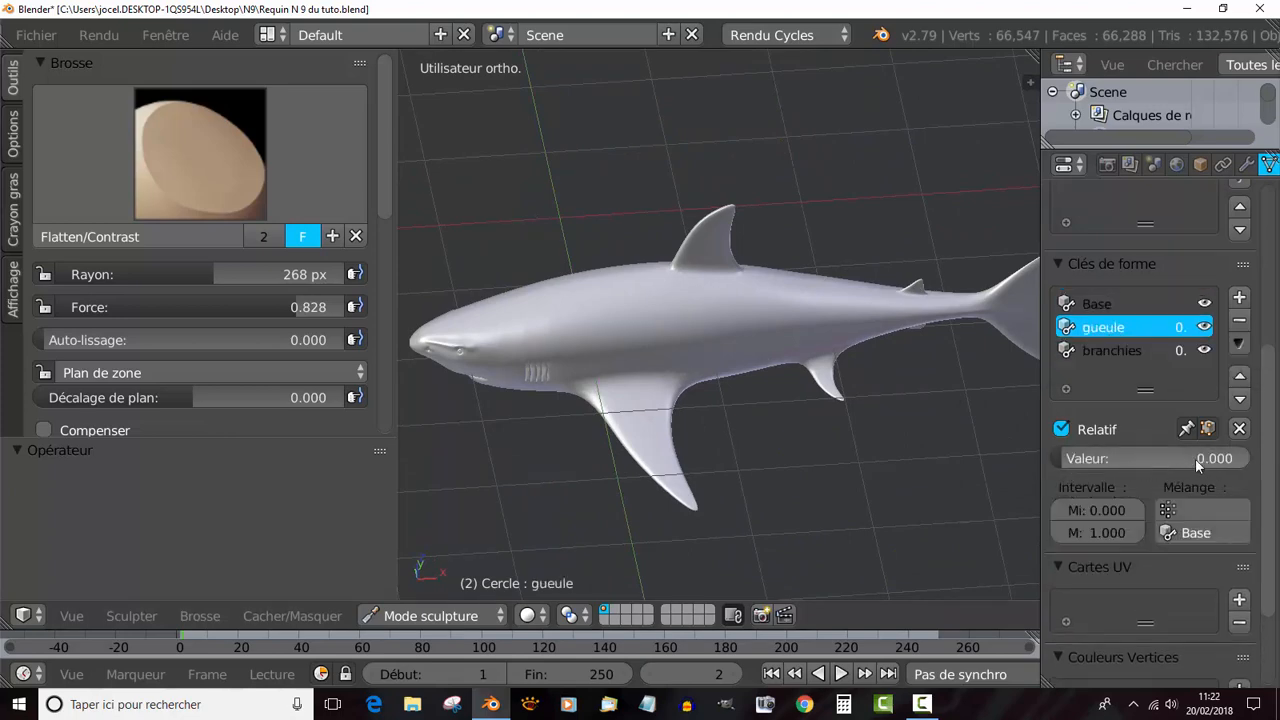
{"action": "mouse_move", "coordinate": [1077, 462]}
{"action": "left_mouse_down"}
{"action": "mouse_move", "coordinate": [1275, 462]}
{"action": "mouse_move", "coordinate": [1080, 462]}
{"action": "left_mouse_up"}
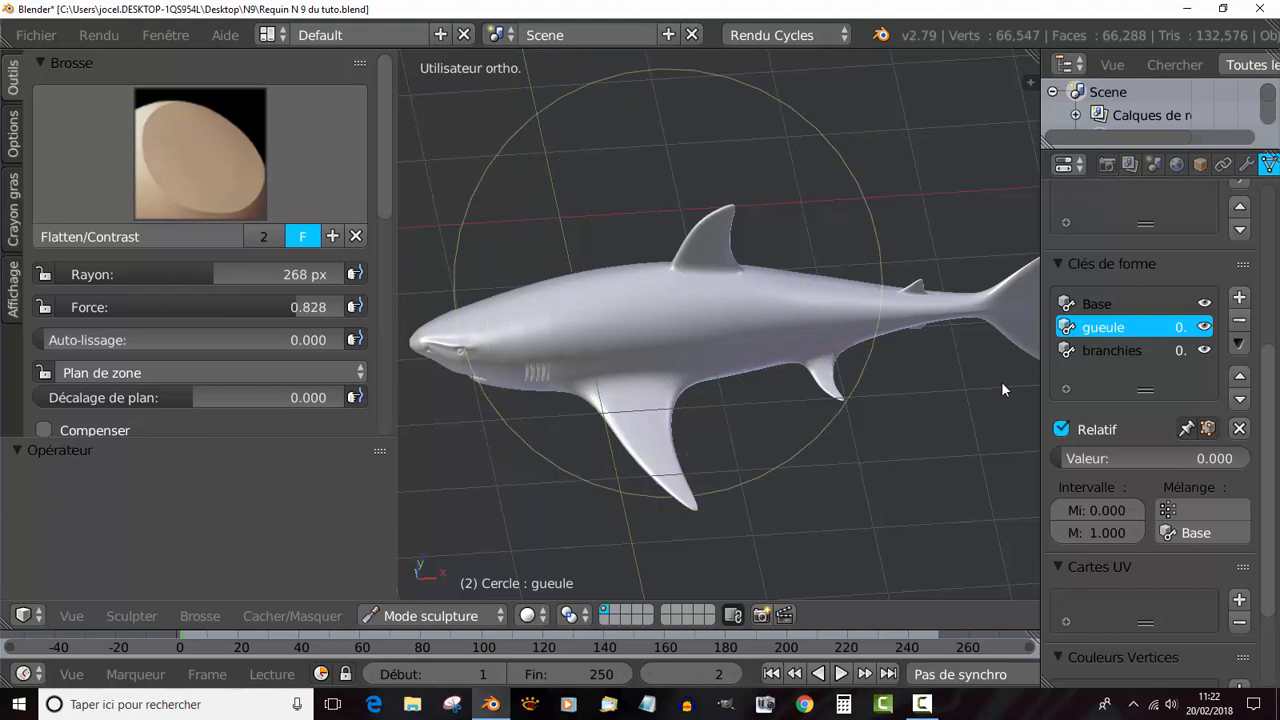
Switch to Object Mode and set the gueule shape key's value to 1.000 to inspect its deformation.
{"action": "left_click", "coordinate": [400, 617]}
{"action": "left_click", "coordinate": [397, 589]}
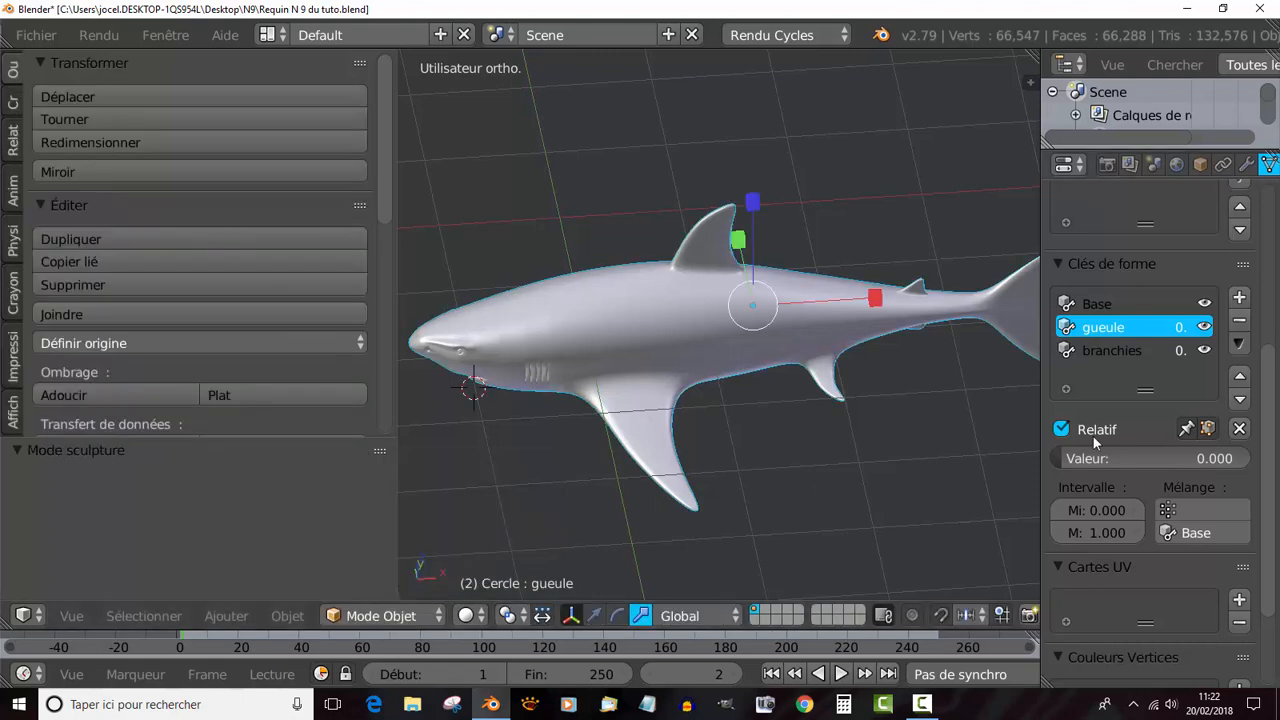
{"action": "left_click_drag", "start_coordinate": [1066, 458], "coordinate": [1250, 458]}
{"action": "scroll", "coordinate": [819, 432], "scroll_direction": "down", "scroll_amount": 3}
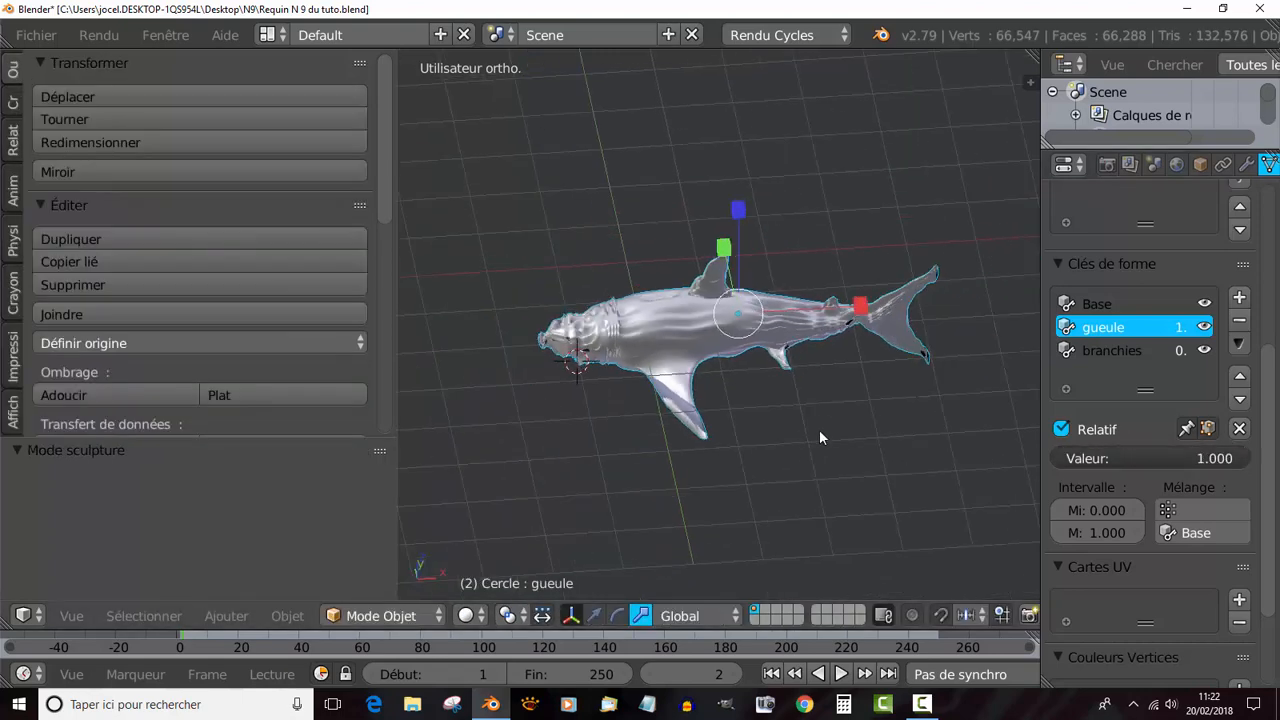
{"action": "middle_click_drag", "start_coordinate": [819, 432], "coordinate": [860, 452]}
{"action": "scroll", "coordinate": [804, 434], "scroll_direction": "up", "scroll_amount": 3}
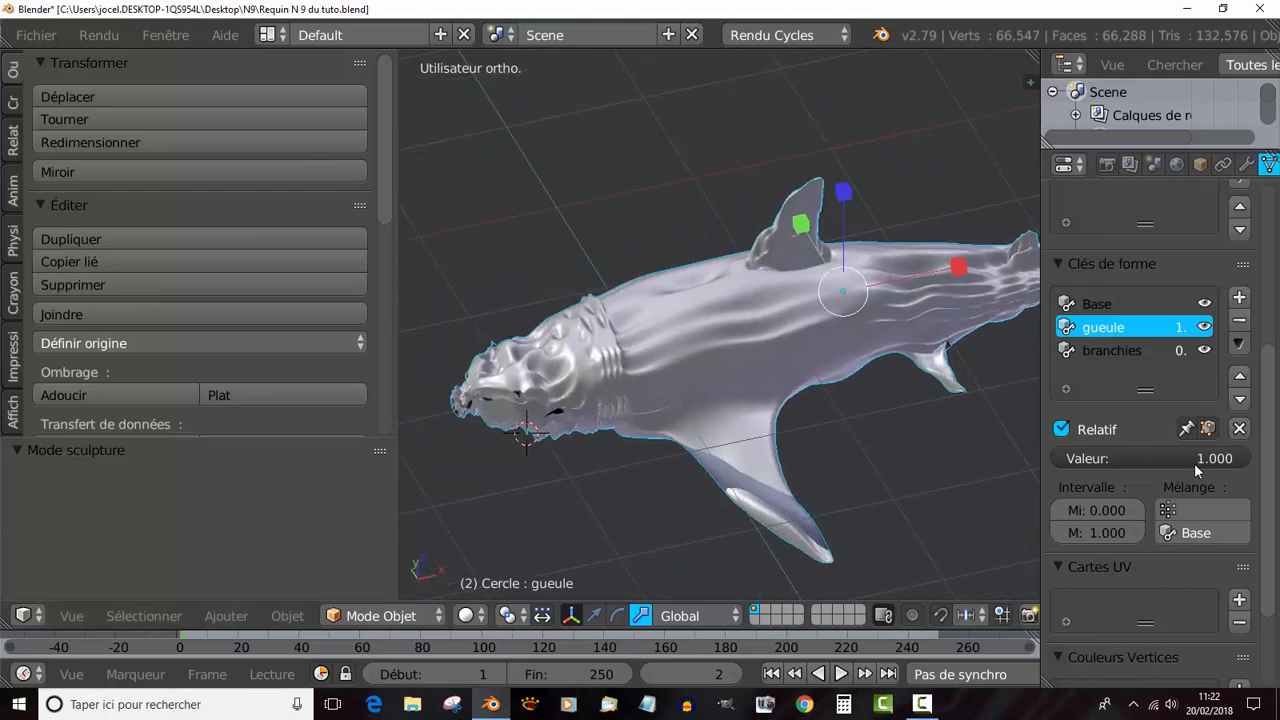
Compare the Base and gueule shape keys in Edit Mode and return to Object Mode with gueule selected.
{"action": "left_click", "coordinate": [1097, 304]}
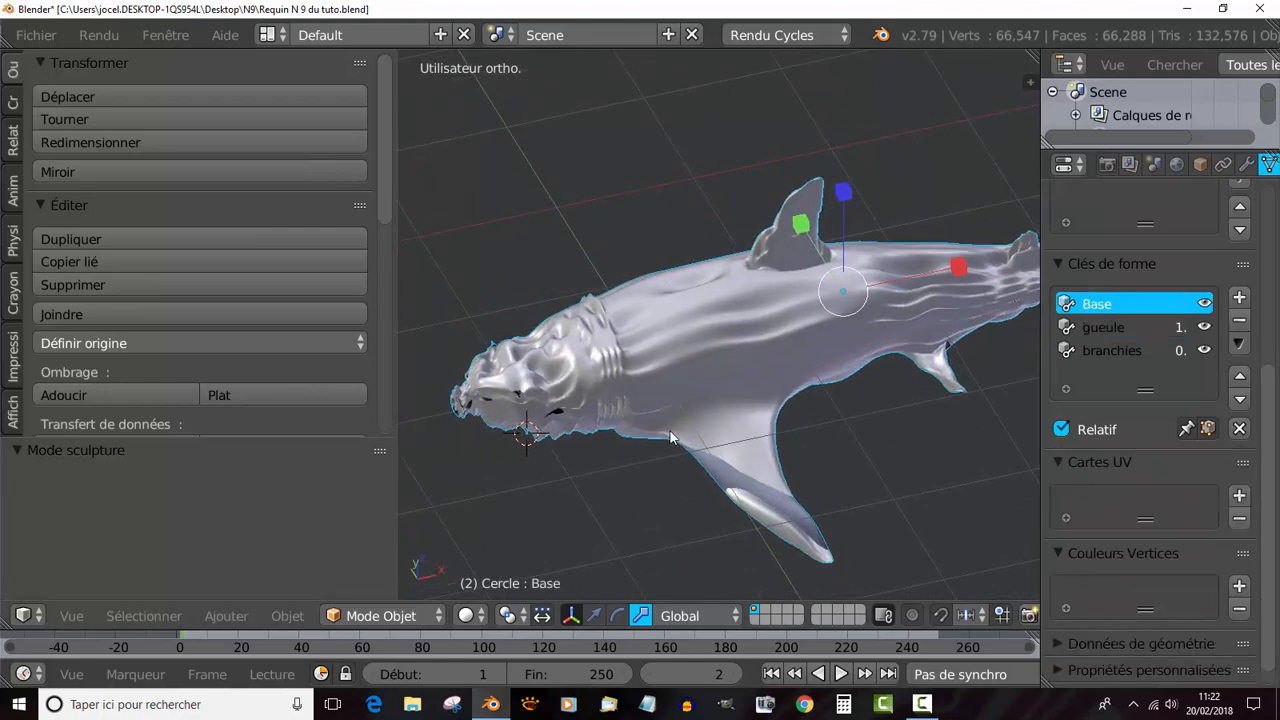
{"action": "key", "text": "Tab"}
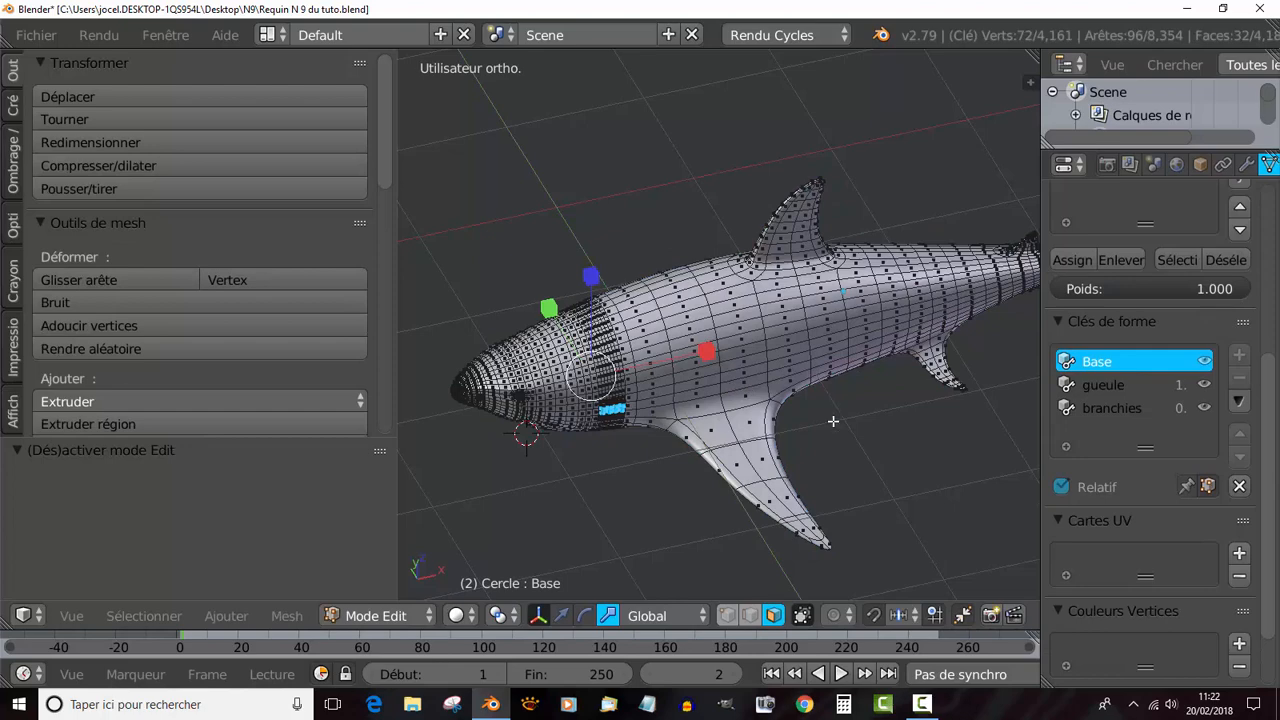
{"action": "middle_click_drag", "start_coordinate": [808, 444], "coordinate": [777, 434]}
{"action": "key", "text": "Tab"}
{"action": "key", "text": "Tab"}
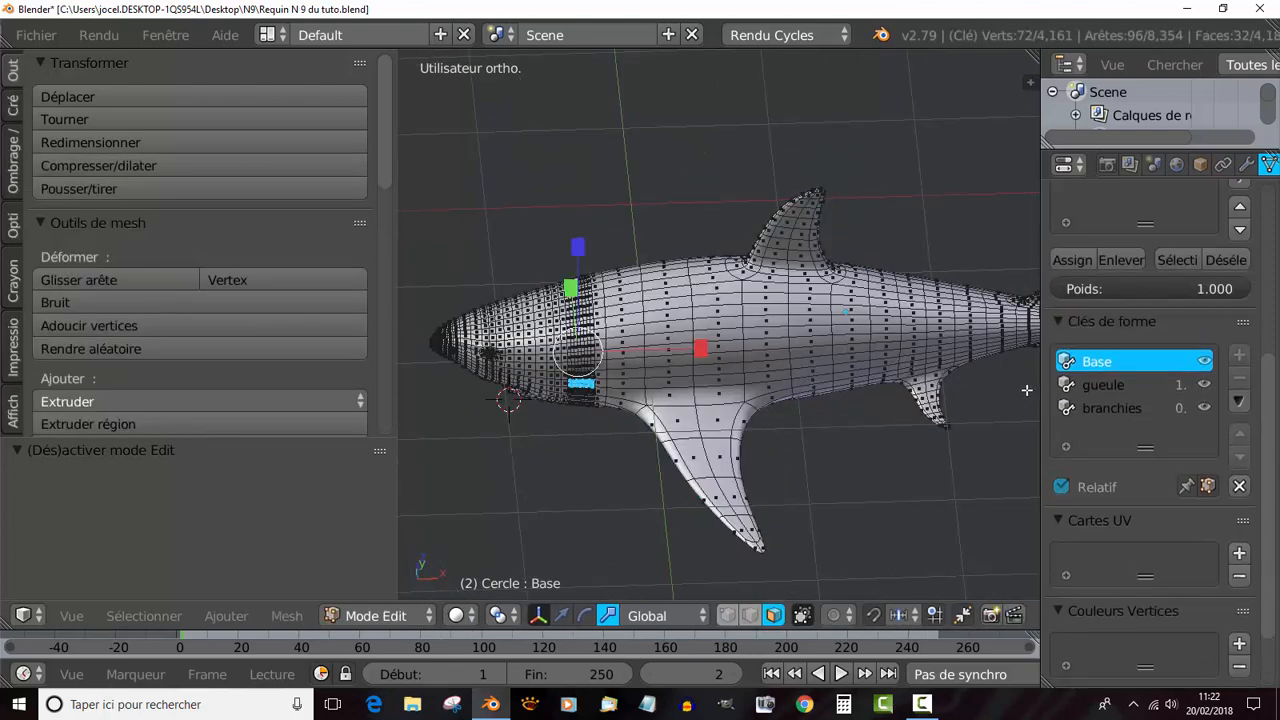
{"action": "left_click", "coordinate": [1096, 385]}
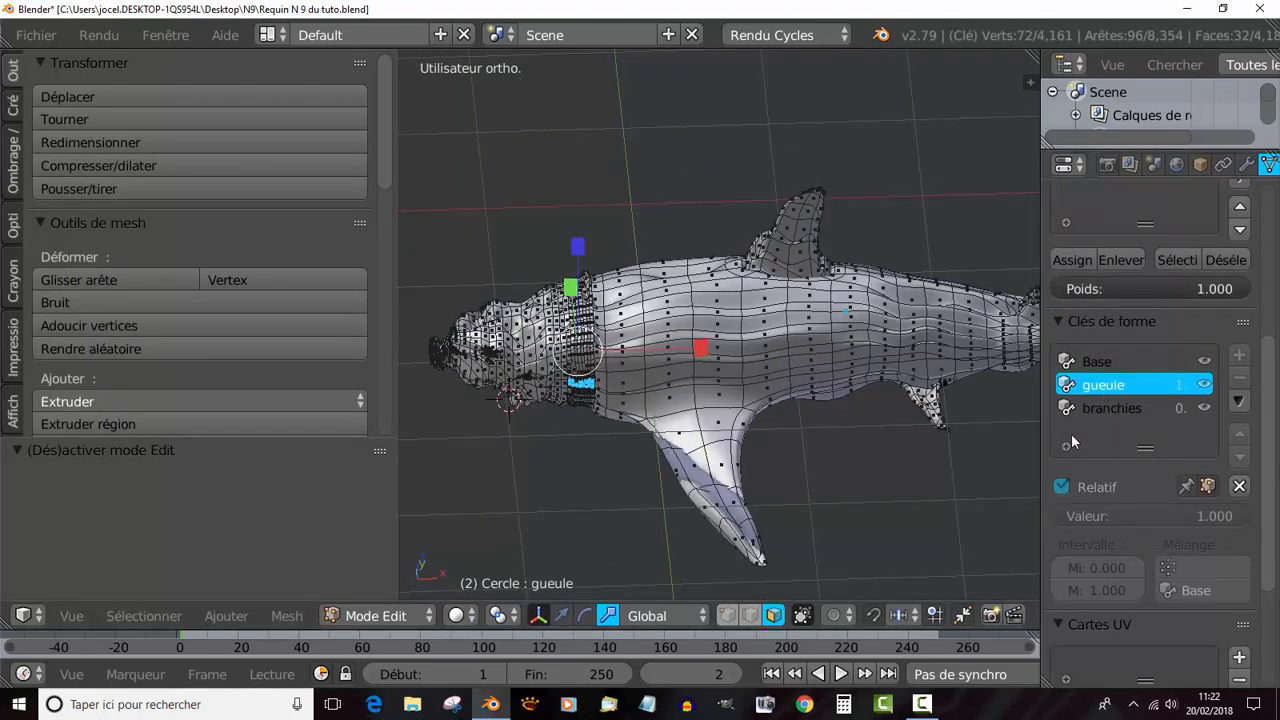
{"action": "key", "text": "Tab"}
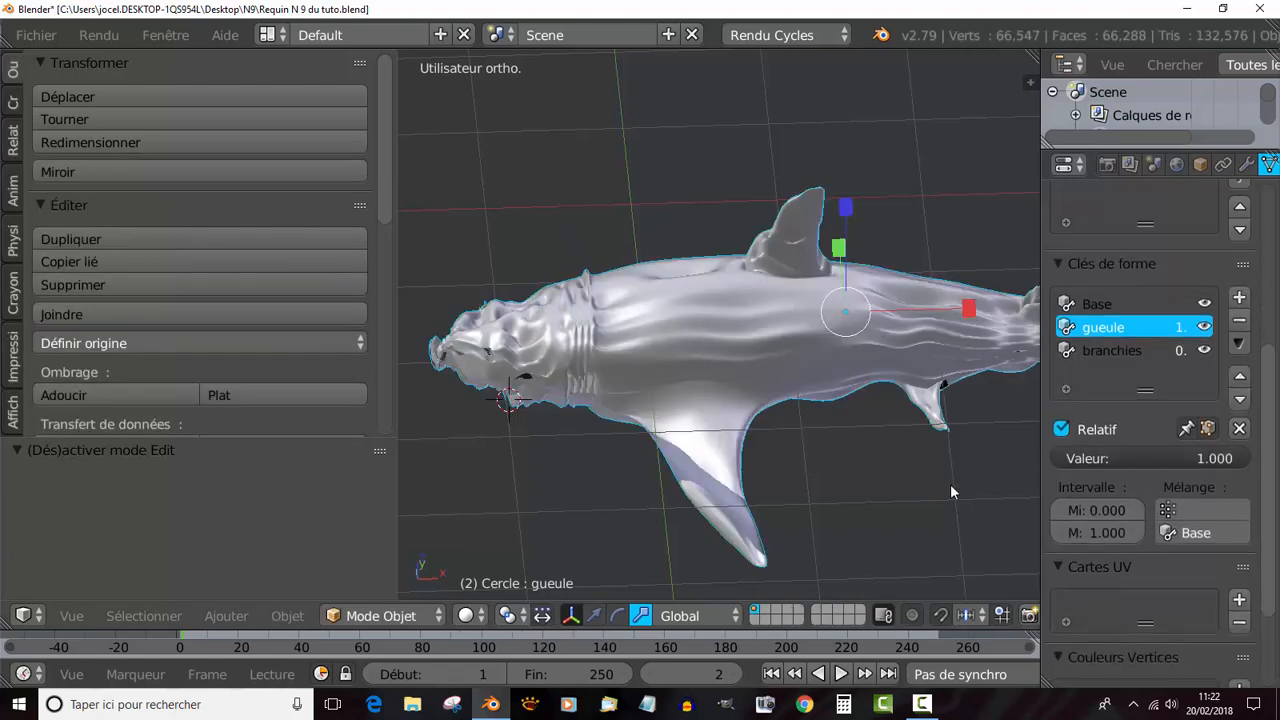
Reset the gueule shape key's value to 0.000, select Base and check its mesh in Edit Mode.
{"action": "left_click_drag", "start_coordinate": [1188, 462], "coordinate": [1044, 446]}
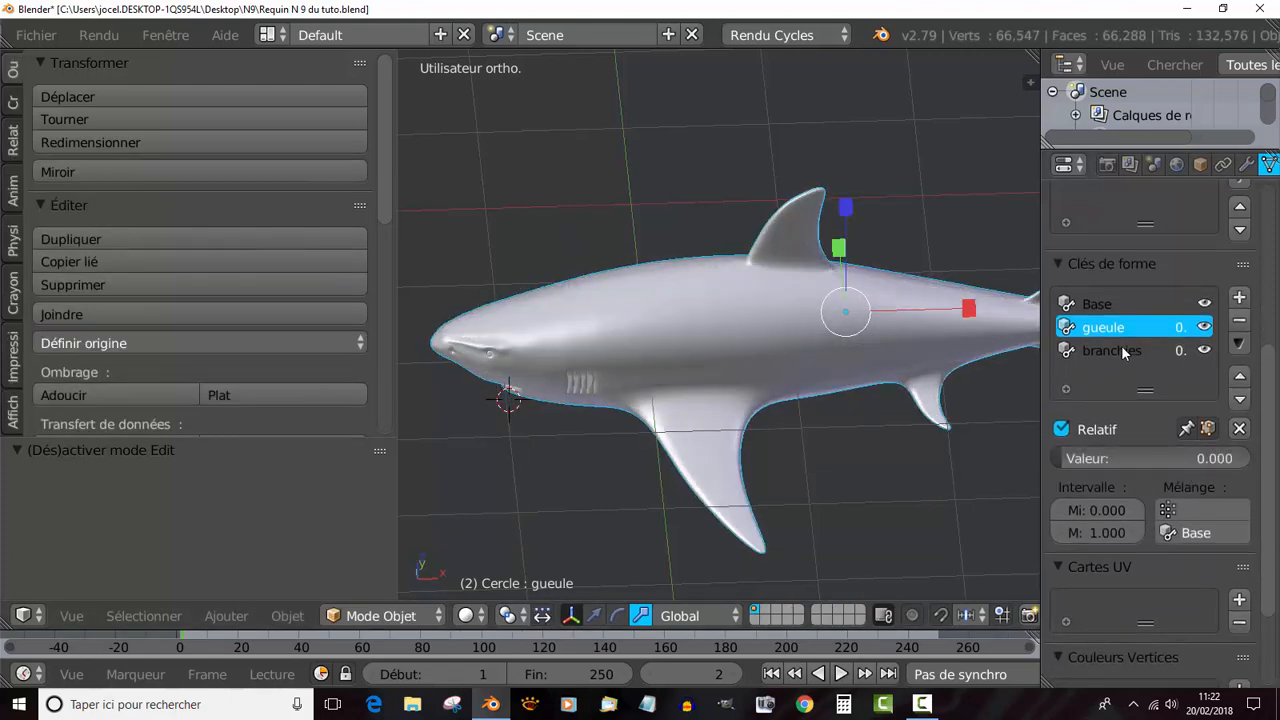
{"action": "left_click", "coordinate": [1097, 304]}
{"action": "key", "text": "Tab"}
{"action": "middle_click_drag", "start_coordinate": [892, 379], "coordinate": [912, 348]}
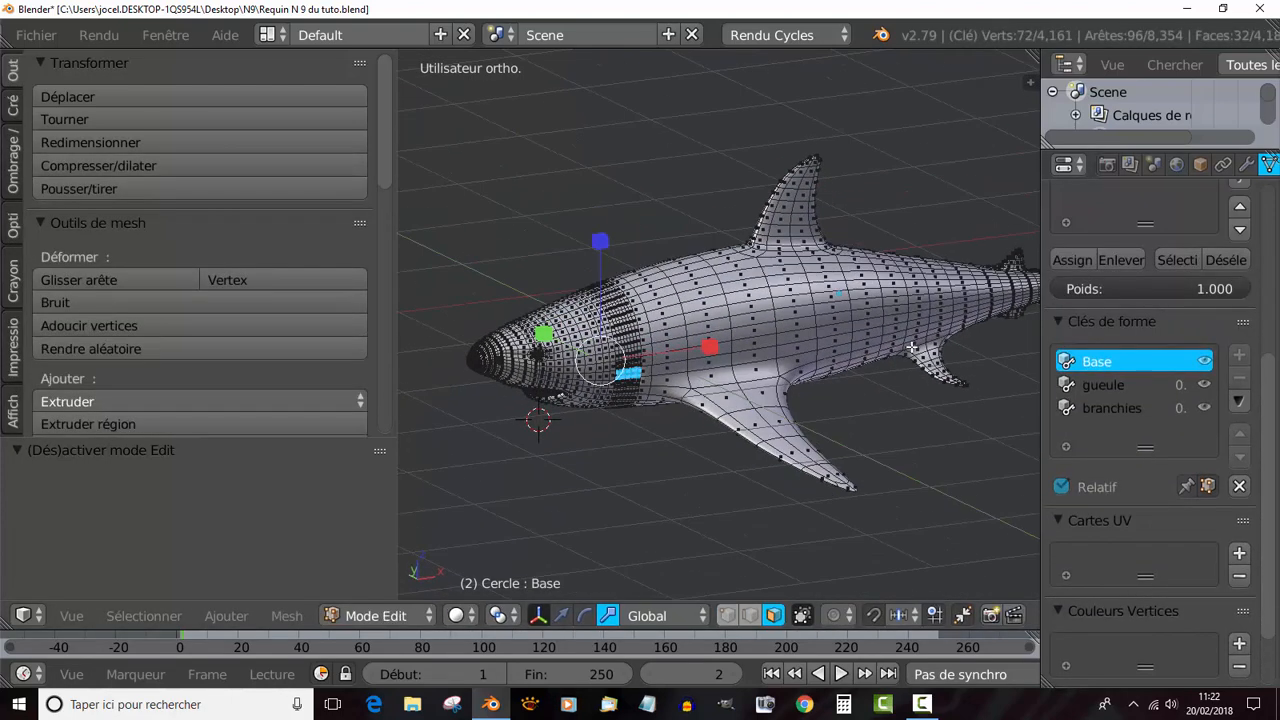
{"action": "key", "text": "Tab"}
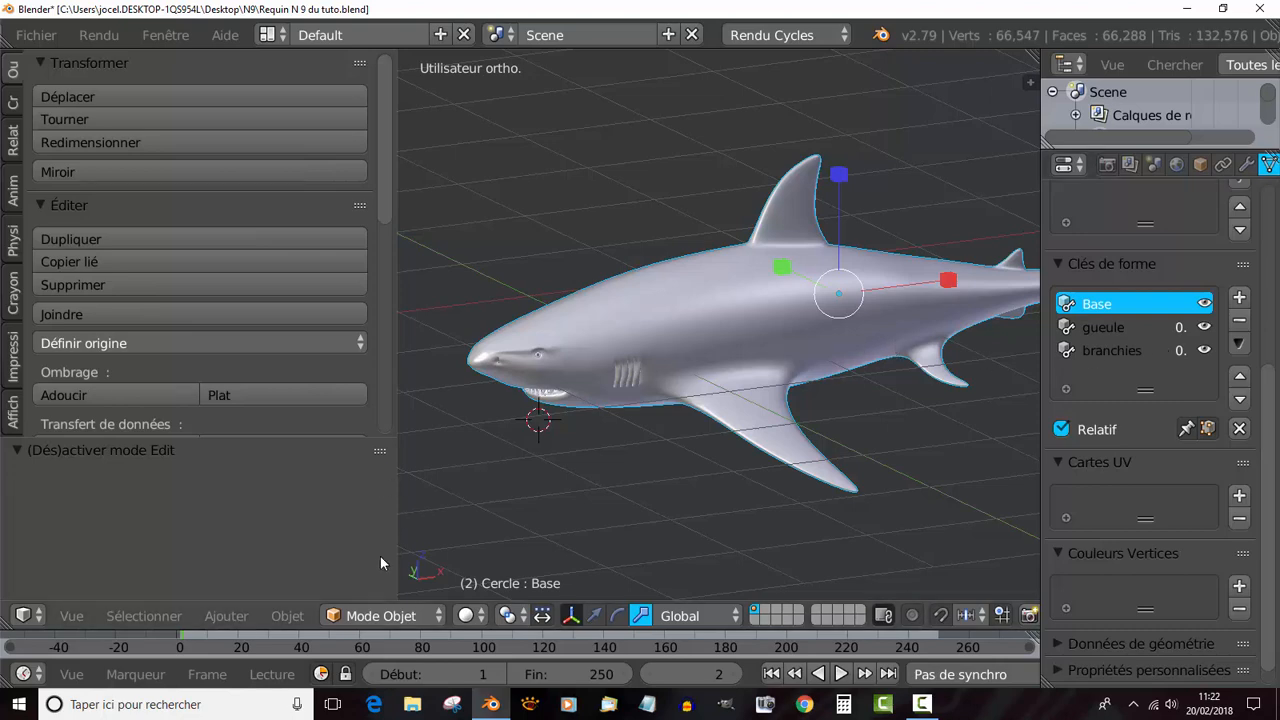
Examine the gueule shape key in Edit and Object Mode, then undo back to Base and leave Edit Mode.
{"action": "key", "text": "Tab"}
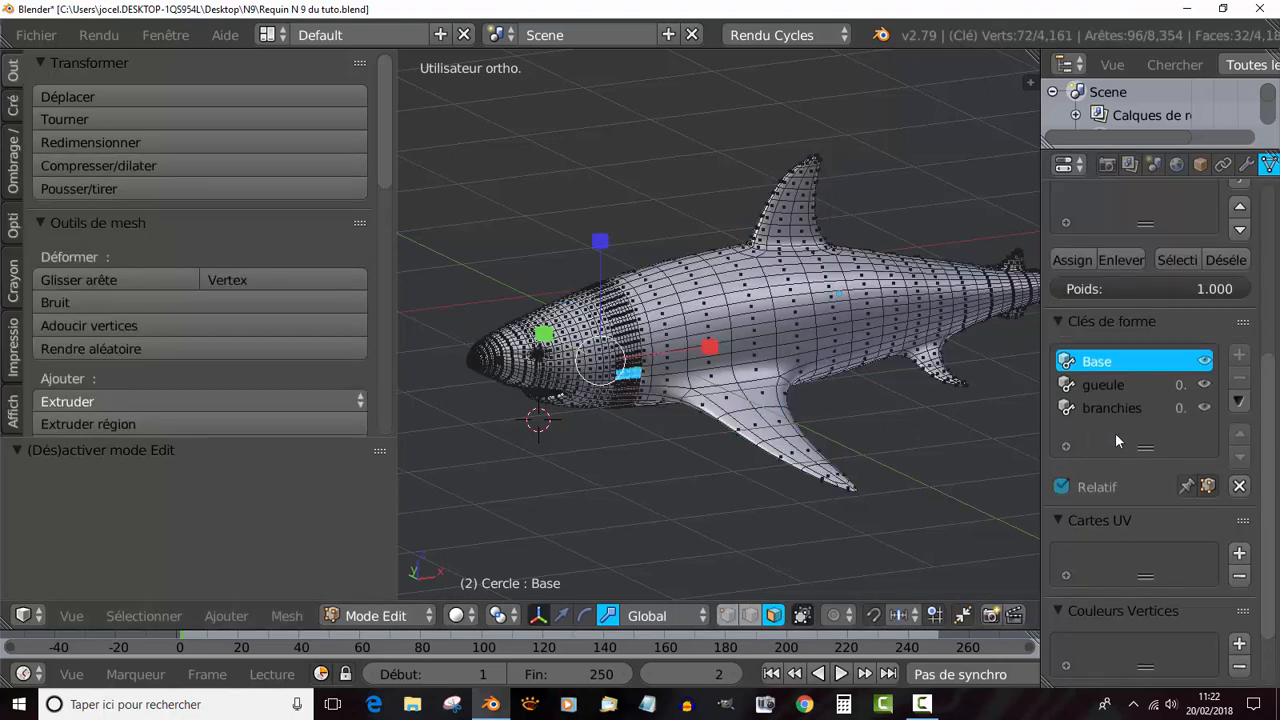
{"action": "left_click", "coordinate": [1101, 386]}
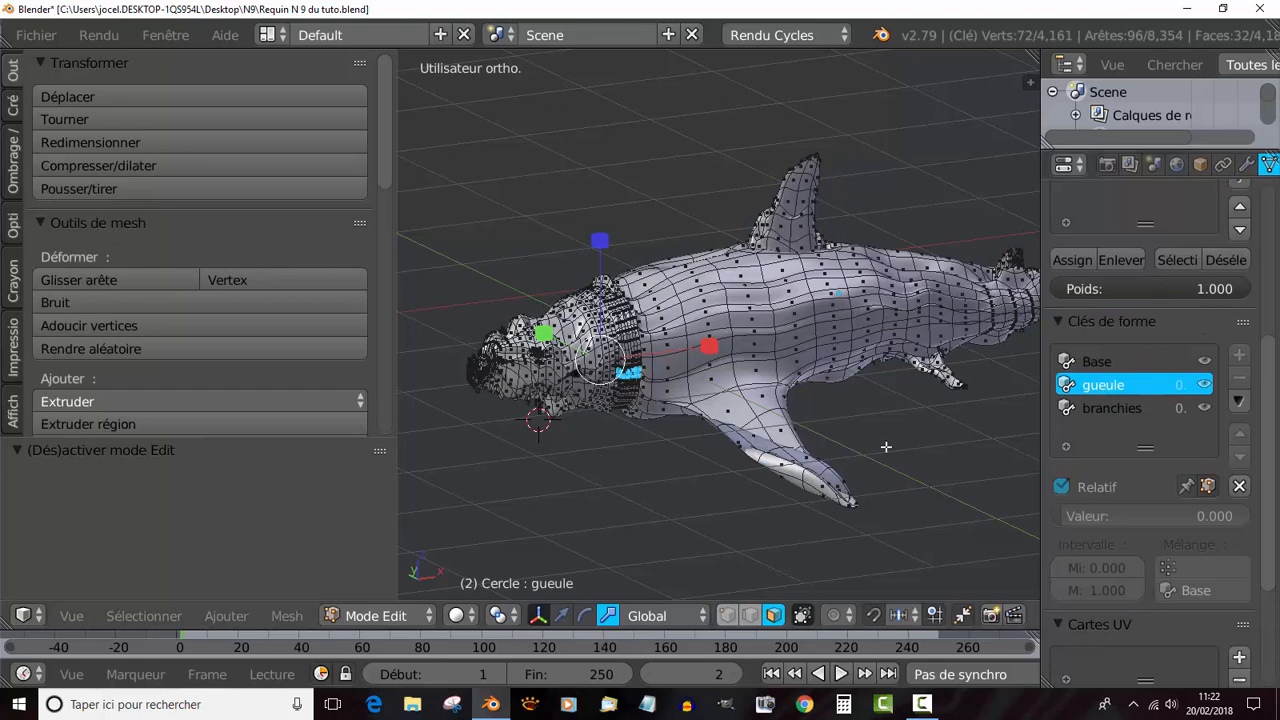
{"action": "key", "text": "Tab"}
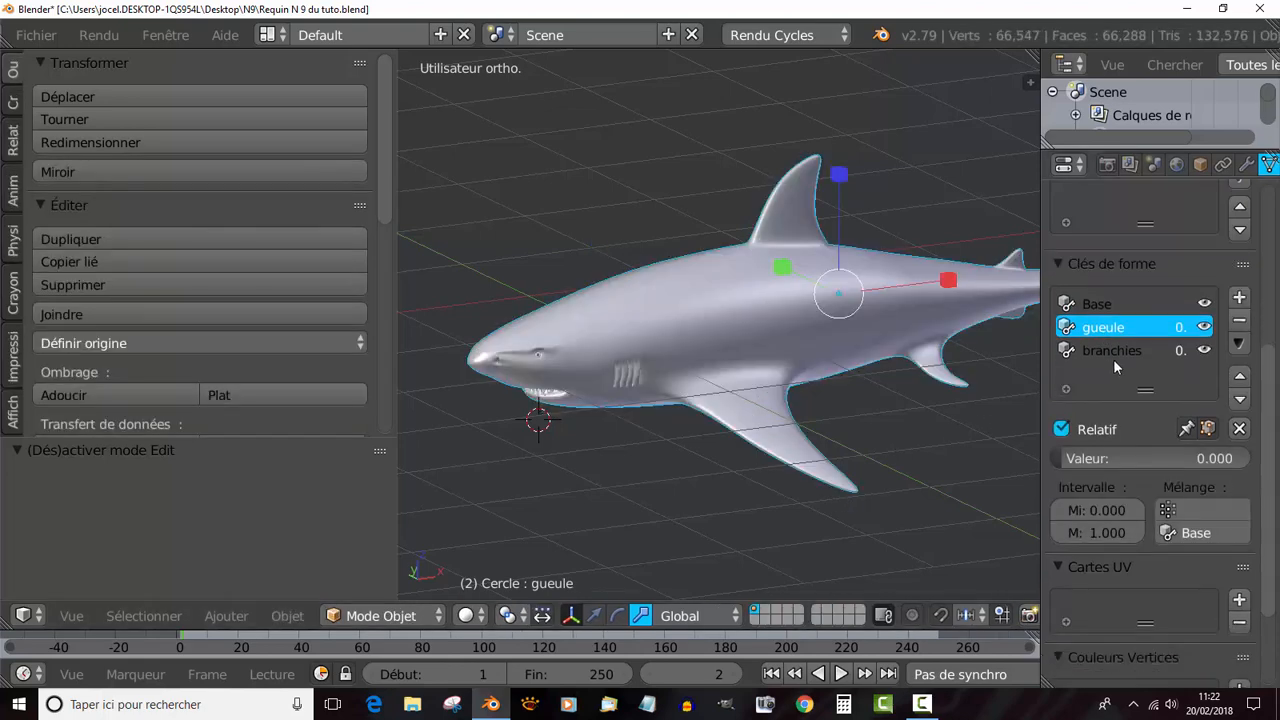
{"action": "key", "text": "Tab"}
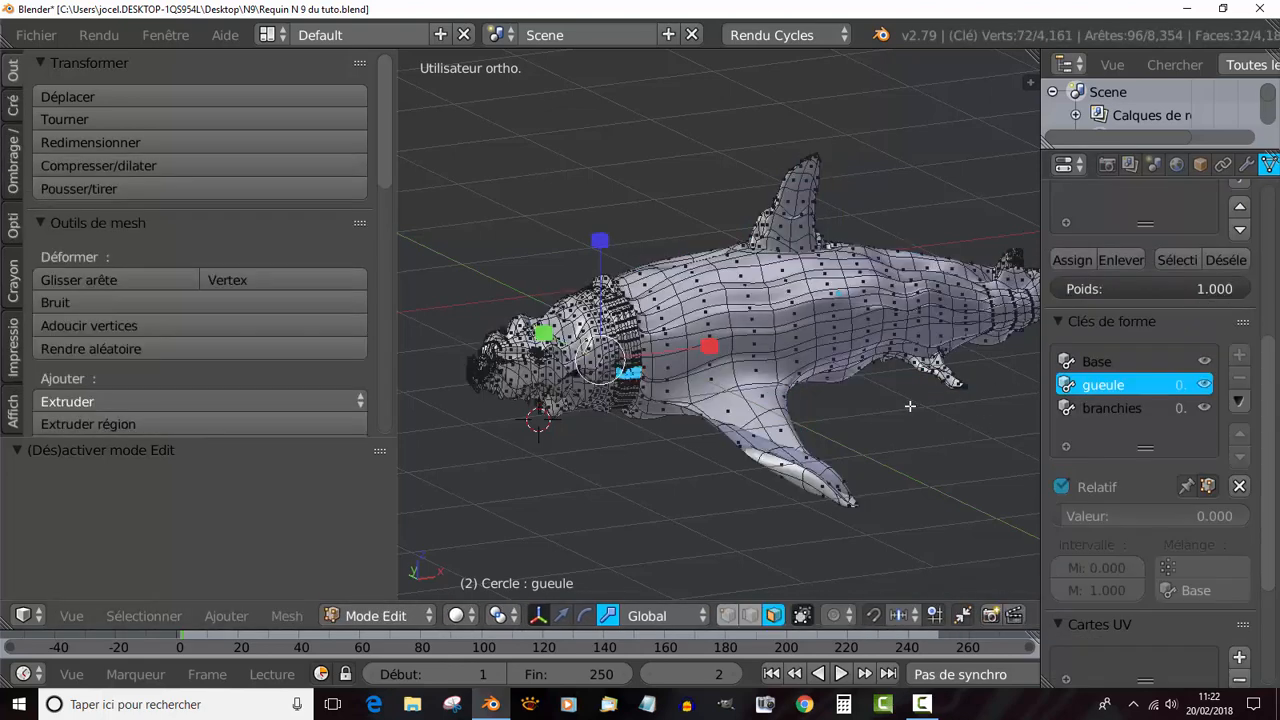
{"action": "key", "text": "ctrl+z"}
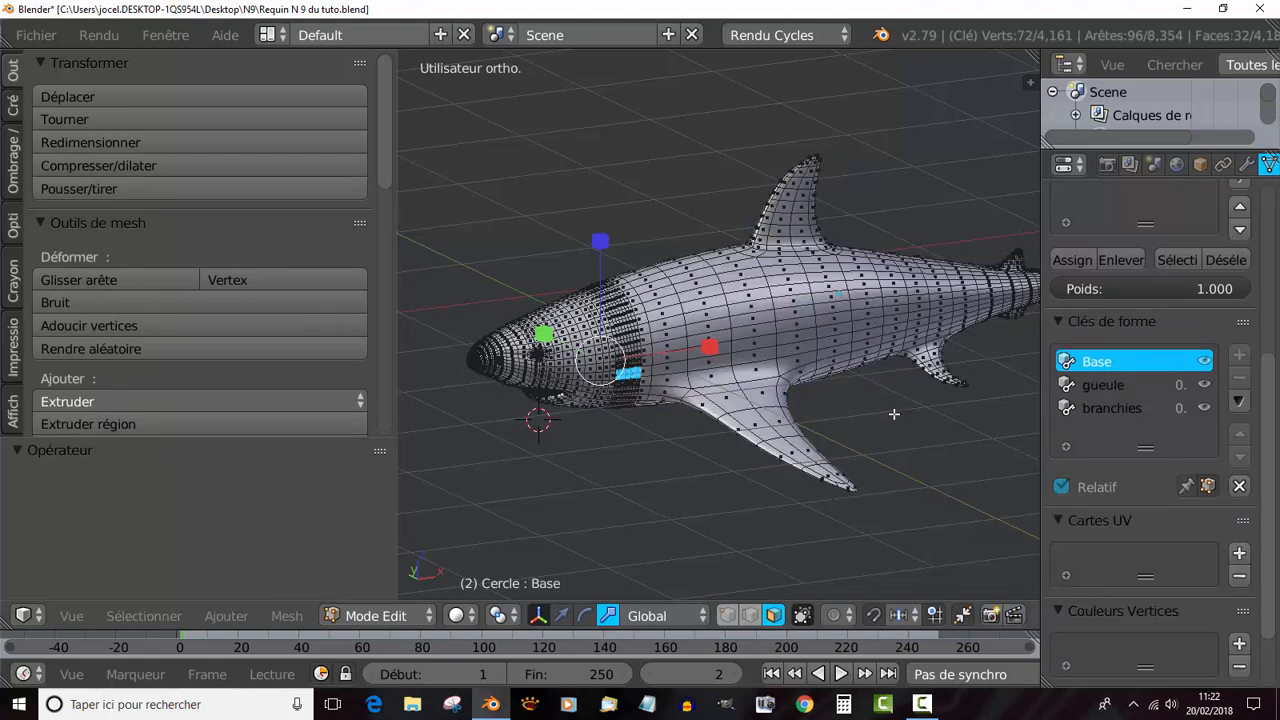
{"action": "key", "text": "Tab"}
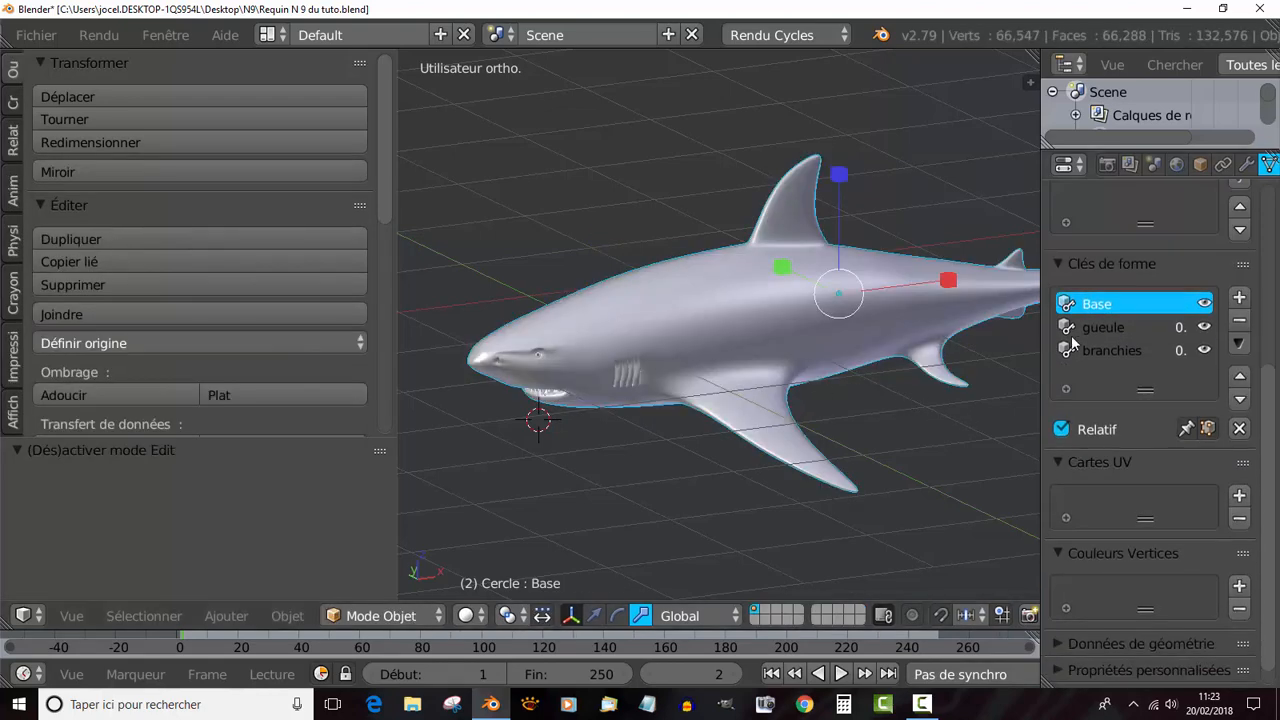
Set the gueule shape key's value to 1.000 and show its deformed mesh in Edit Mode.
{"action": "left_click", "coordinate": [1103, 327]}
{"action": "left_click", "coordinate": [1108, 352]}
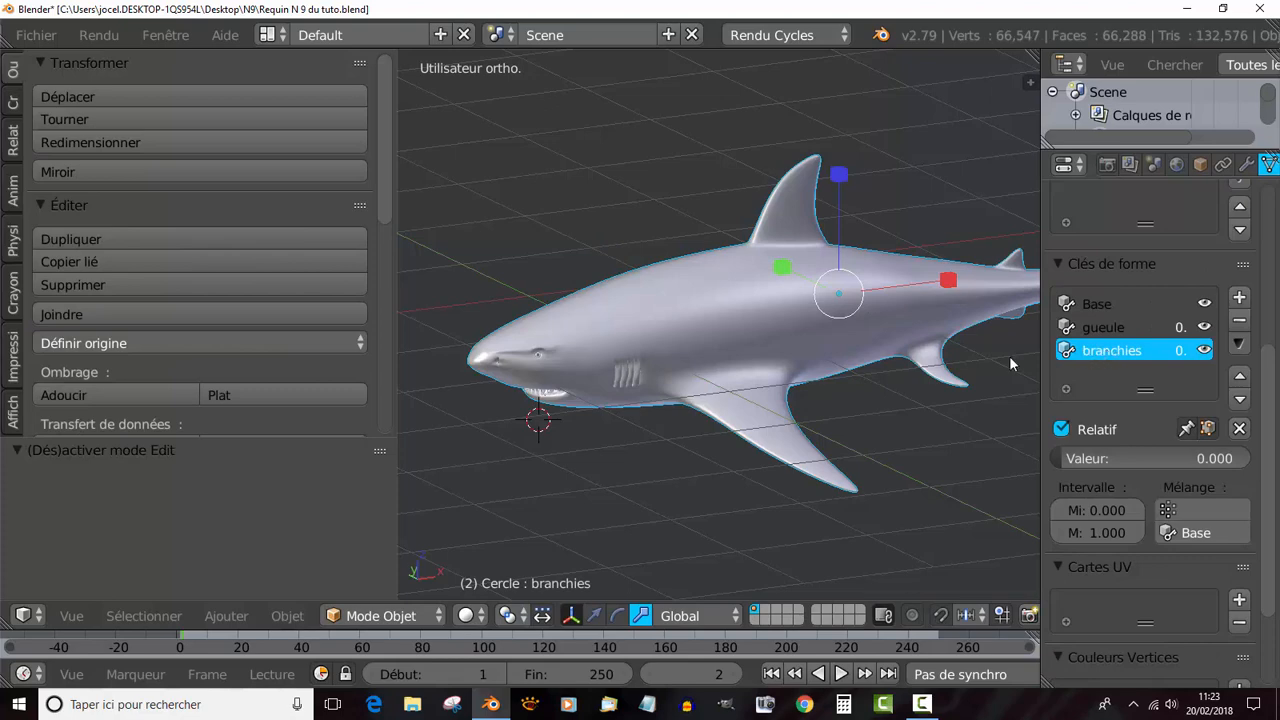
{"action": "left_click", "coordinate": [1103, 327]}
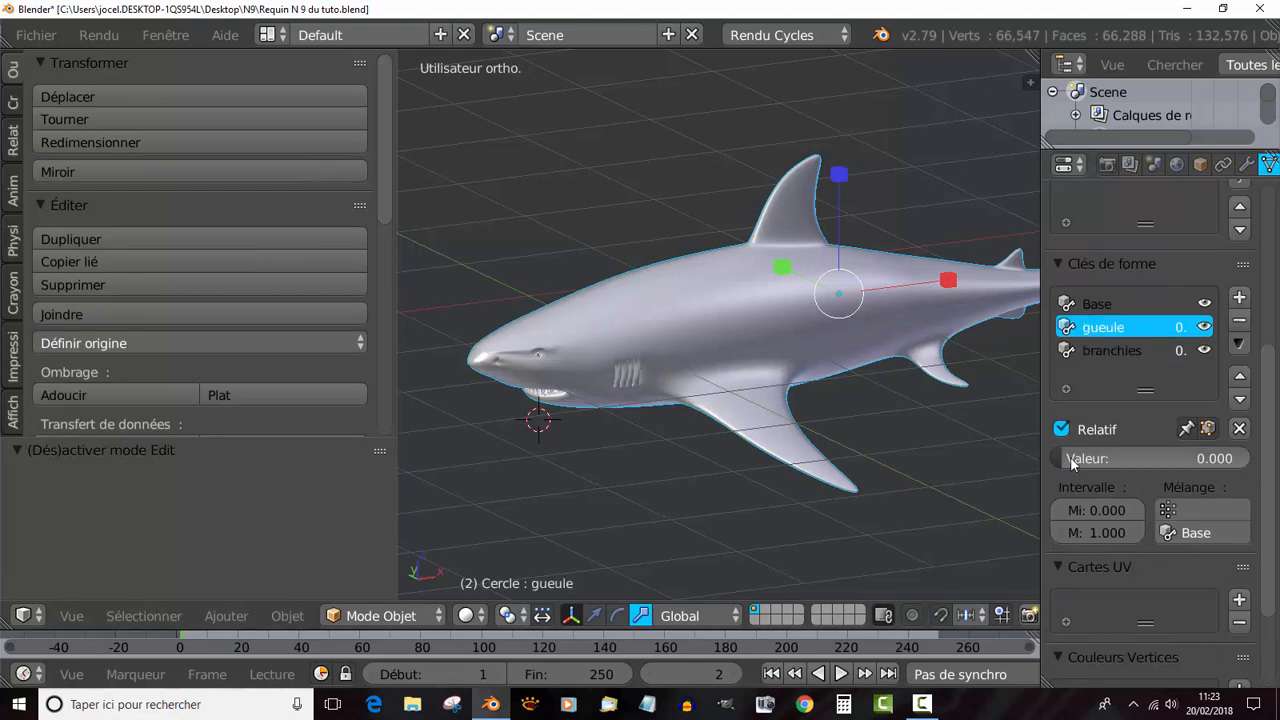
{"action": "left_click_drag", "start_coordinate": [1072, 462], "coordinate": [1245, 458]}
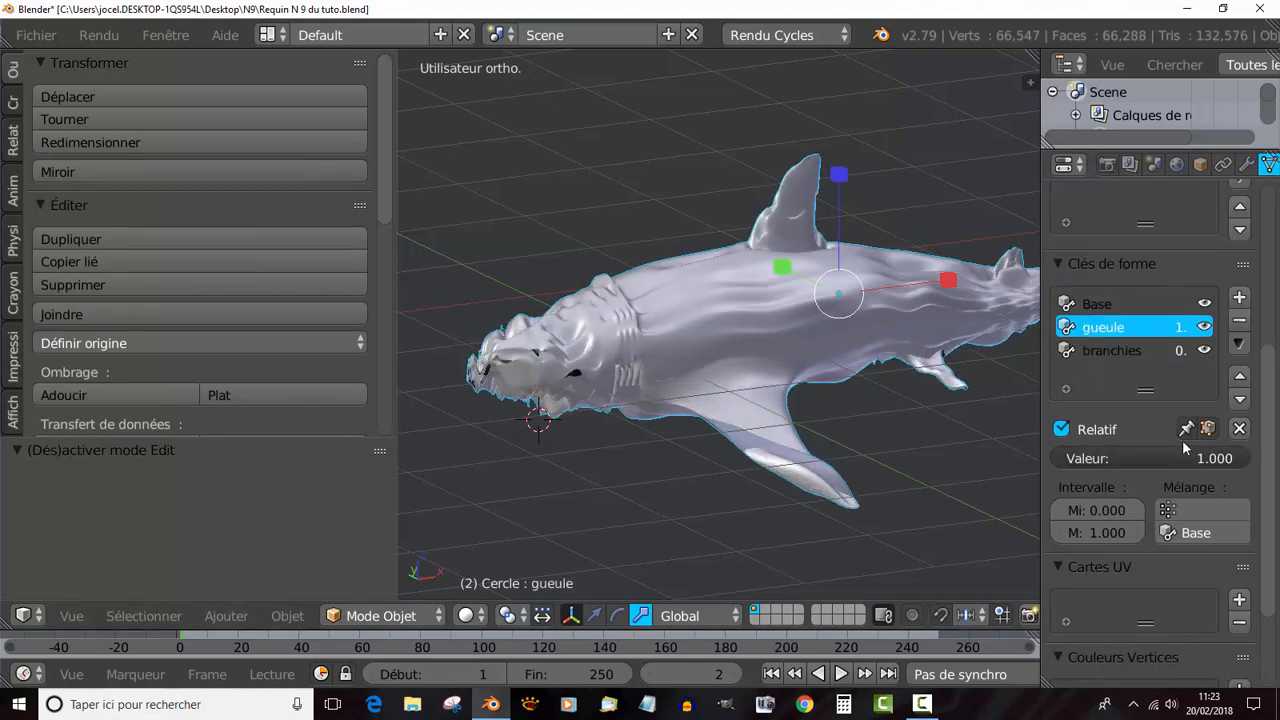
{"action": "key", "text": "Tab"}
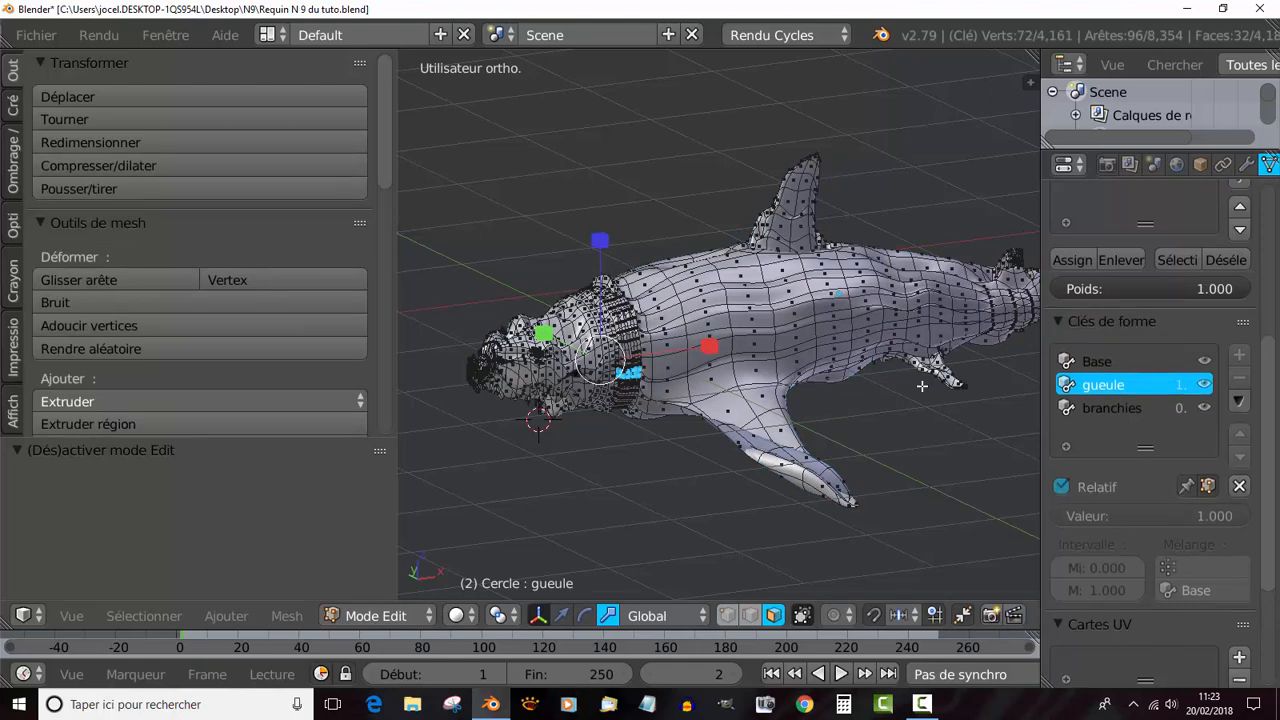
Undo the deformation of the gueule shape key and return to Object Mode with gueule selected.
{"action": "key", "text": "ctrl+z"}
{"action": "key", "text": "ctrl+z"}
{"action": "key", "text": "ctrl+z"}
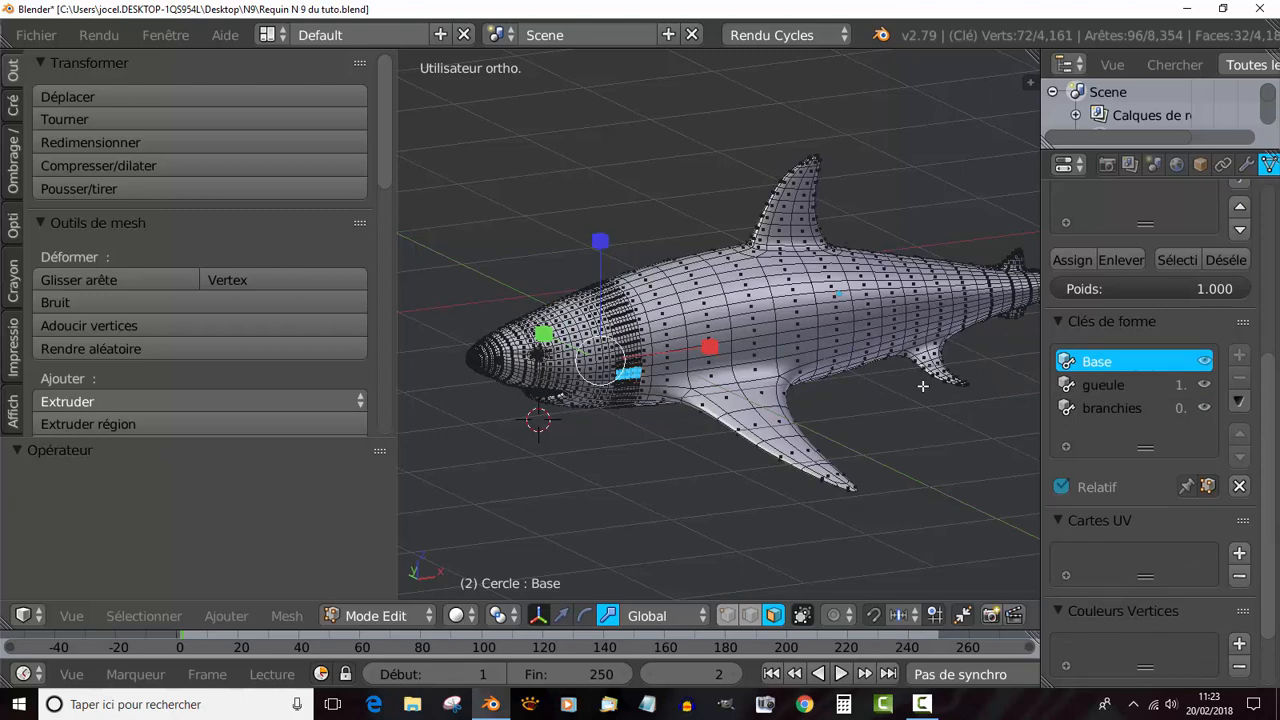
{"action": "key", "text": "Tab"}
{"action": "key", "text": "Tab"}
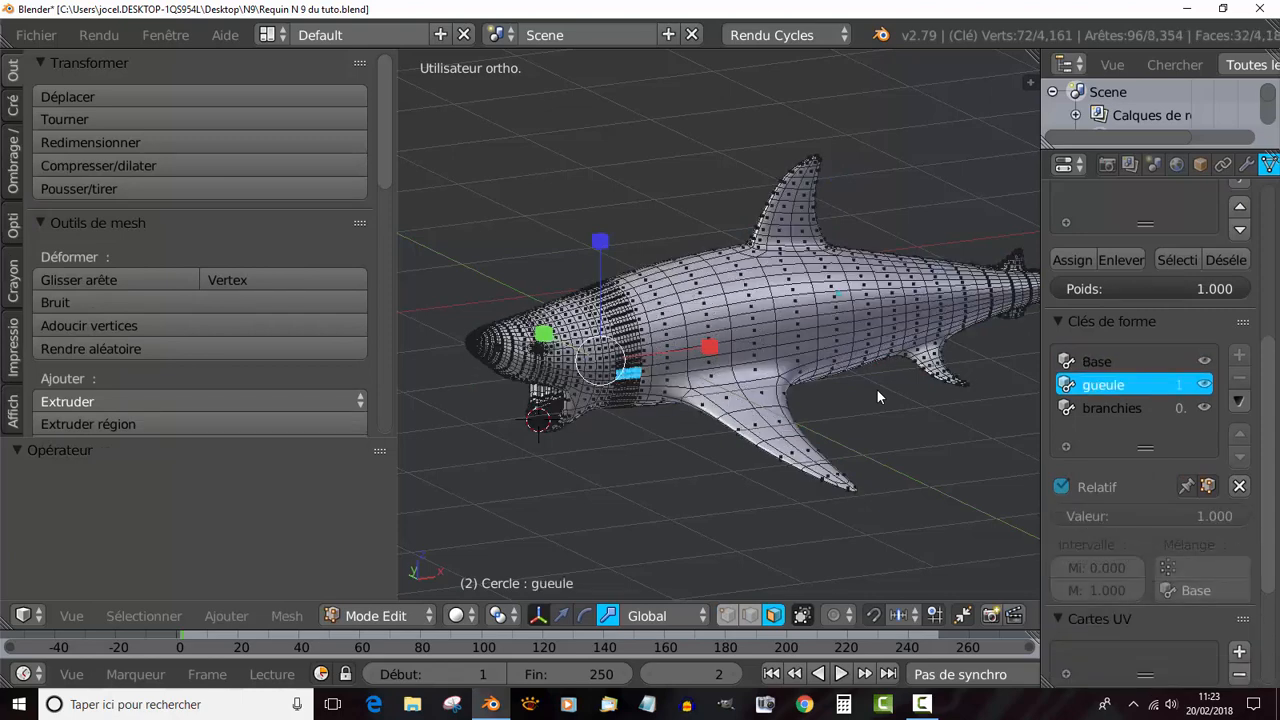
{"action": "key", "text": "Tab"}
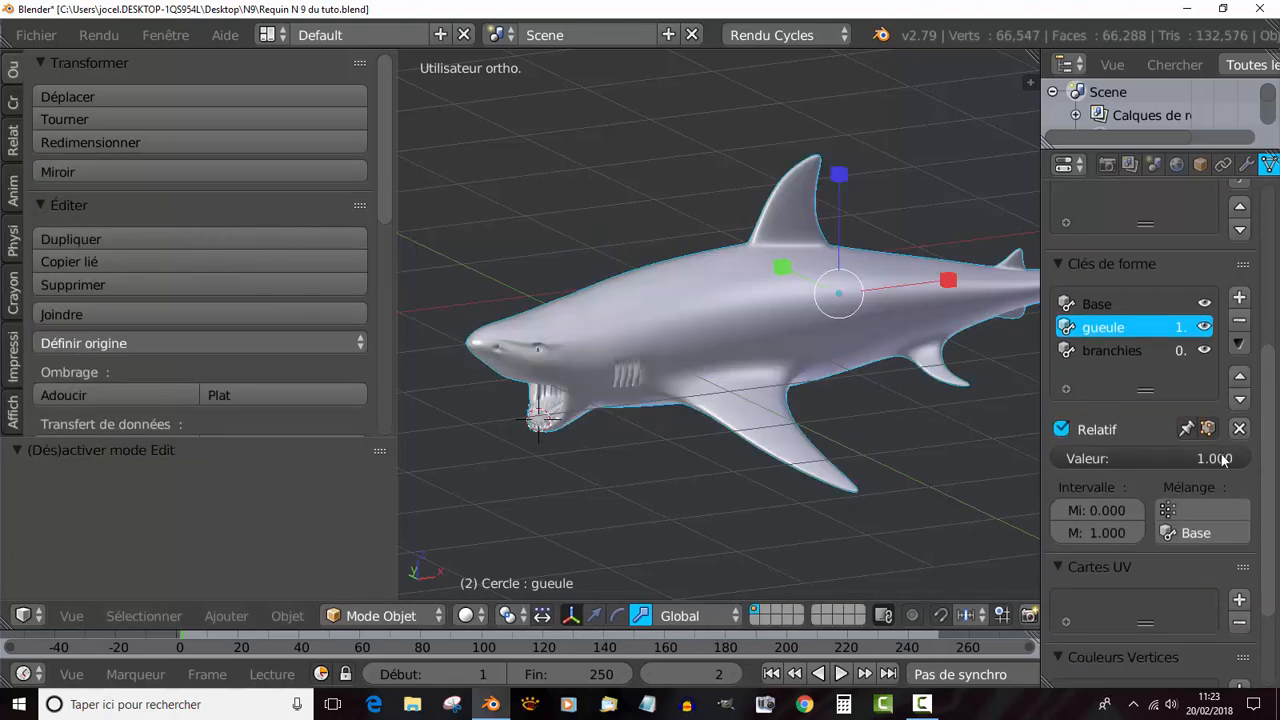
Reset the gueule shape key's value to 0.000 and check the branchies and Base keys.
{"action": "left_click_drag", "start_coordinate": [1222, 458], "coordinate": [1054, 458]}
{"action": "left_click", "coordinate": [1098, 350]}
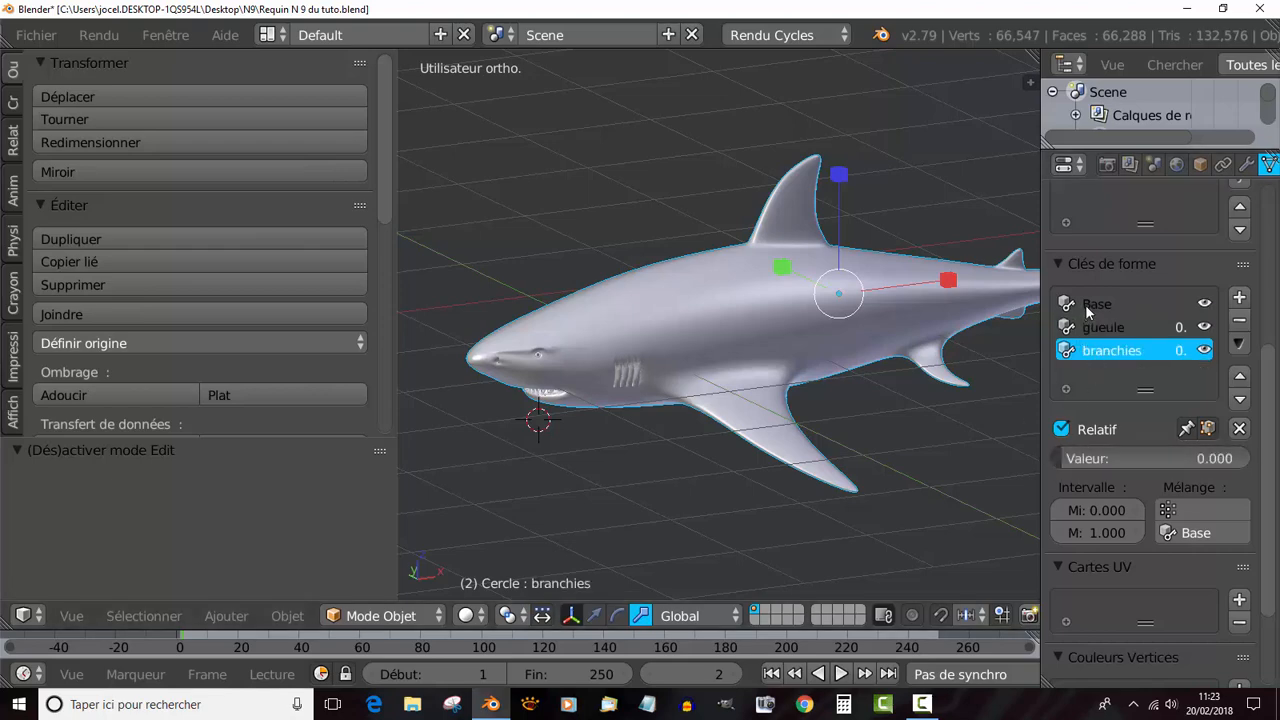
{"action": "left_click", "coordinate": [1092, 305]}
{"action": "left_click", "coordinate": [1104, 328]}
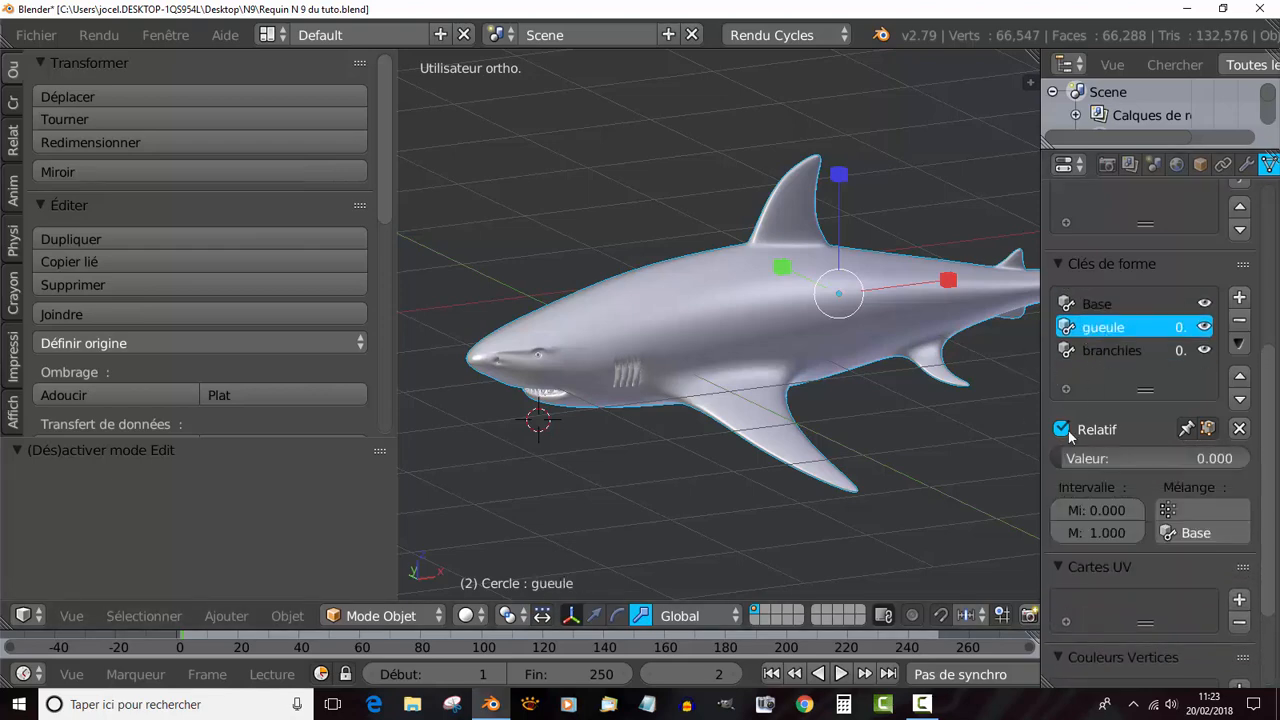
Raise the gueule shape key's value to 1.000 and inspect the shark's open mouth and body.
{"action": "left_click_drag", "start_coordinate": [1060, 458], "coordinate": [1150, 458]}
{"action": "middle_click_drag", "start_coordinate": [767, 450], "coordinate": [790, 370]}
{"action": "left_click_drag", "start_coordinate": [1094, 458], "coordinate": [1210, 458]}
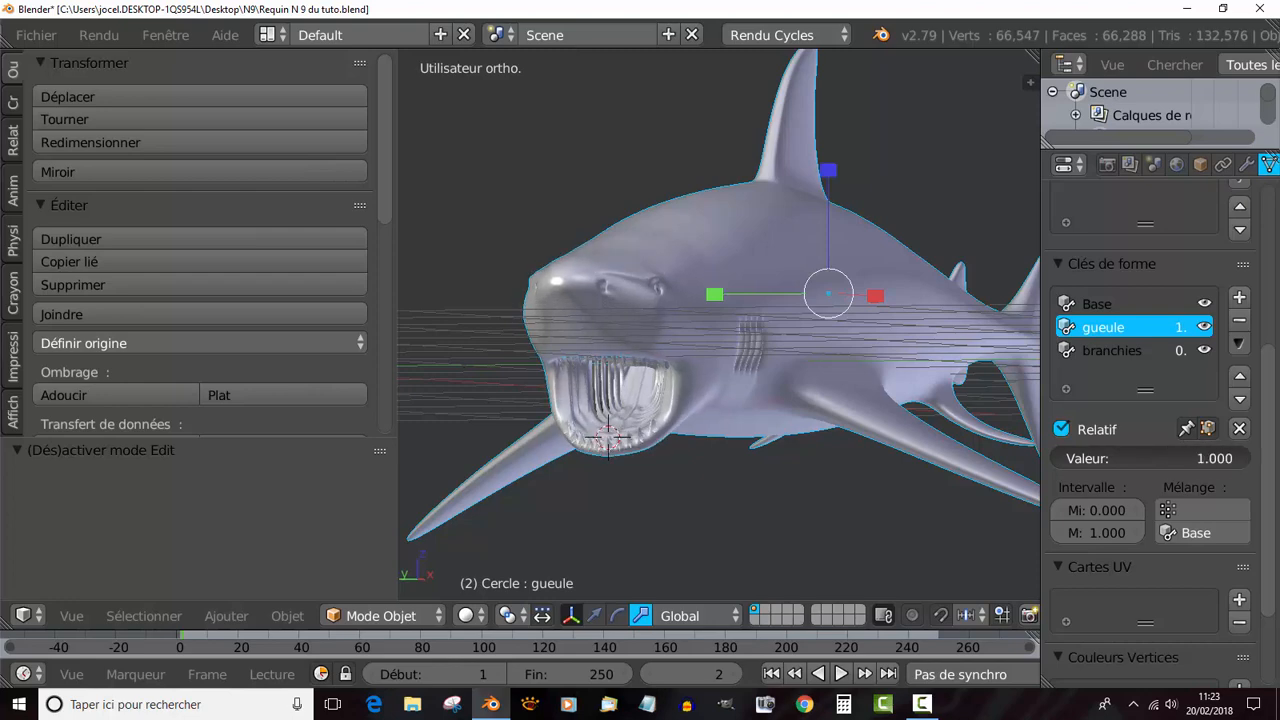
{"action": "middle_click_drag", "start_coordinate": [800, 391], "coordinate": [698, 438]}
{"action": "scroll", "coordinate": [698, 437], "scroll_direction": "down", "scroll_amount": 2}
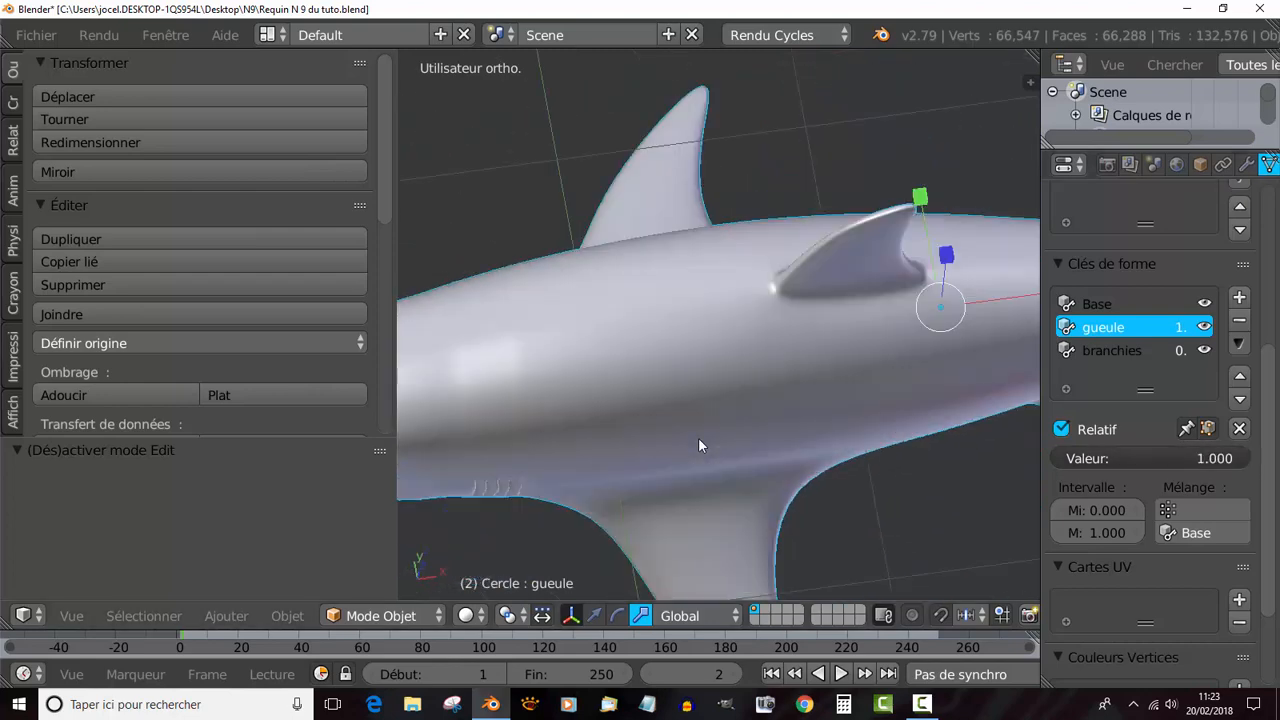
Show the shark in top view and switch to Sculpt Mode.
{"action": "key", "text": "KP_7"}
{"action": "scroll", "coordinate": [699, 437], "scroll_direction": "down", "scroll_amount": 3}
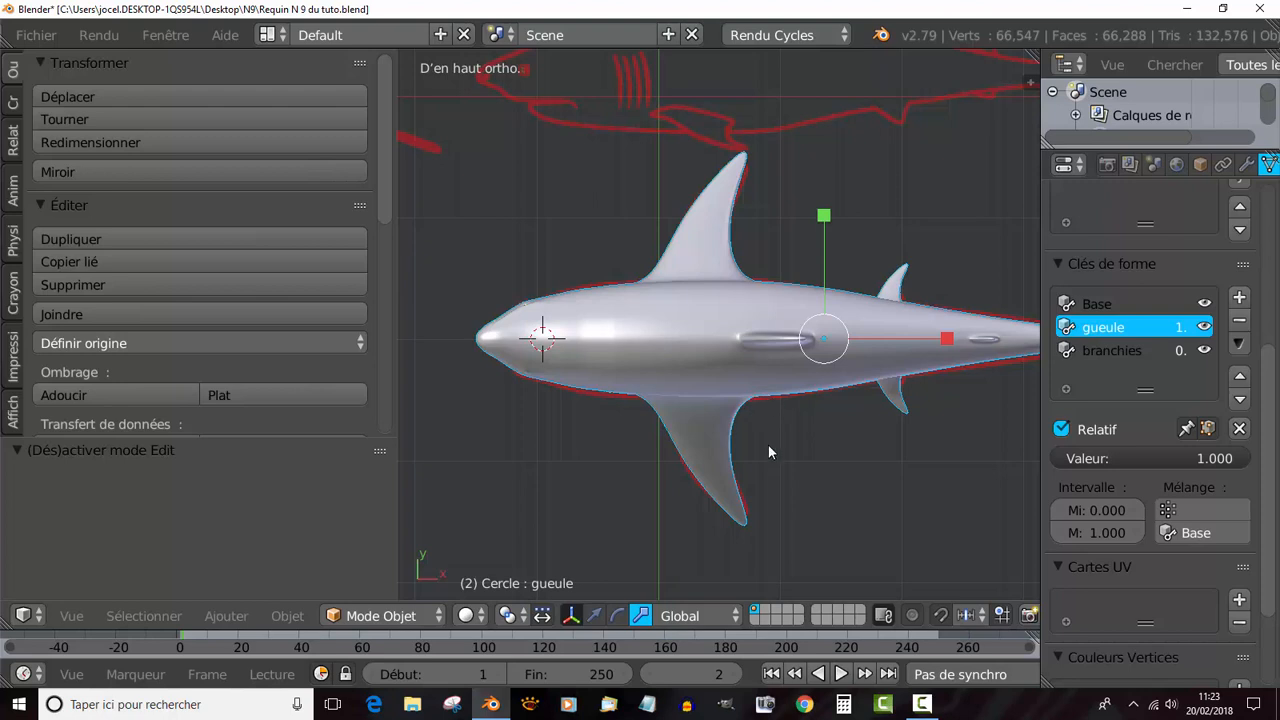
{"action": "scroll", "coordinate": [768, 452], "scroll_direction": "up", "scroll_amount": 2}
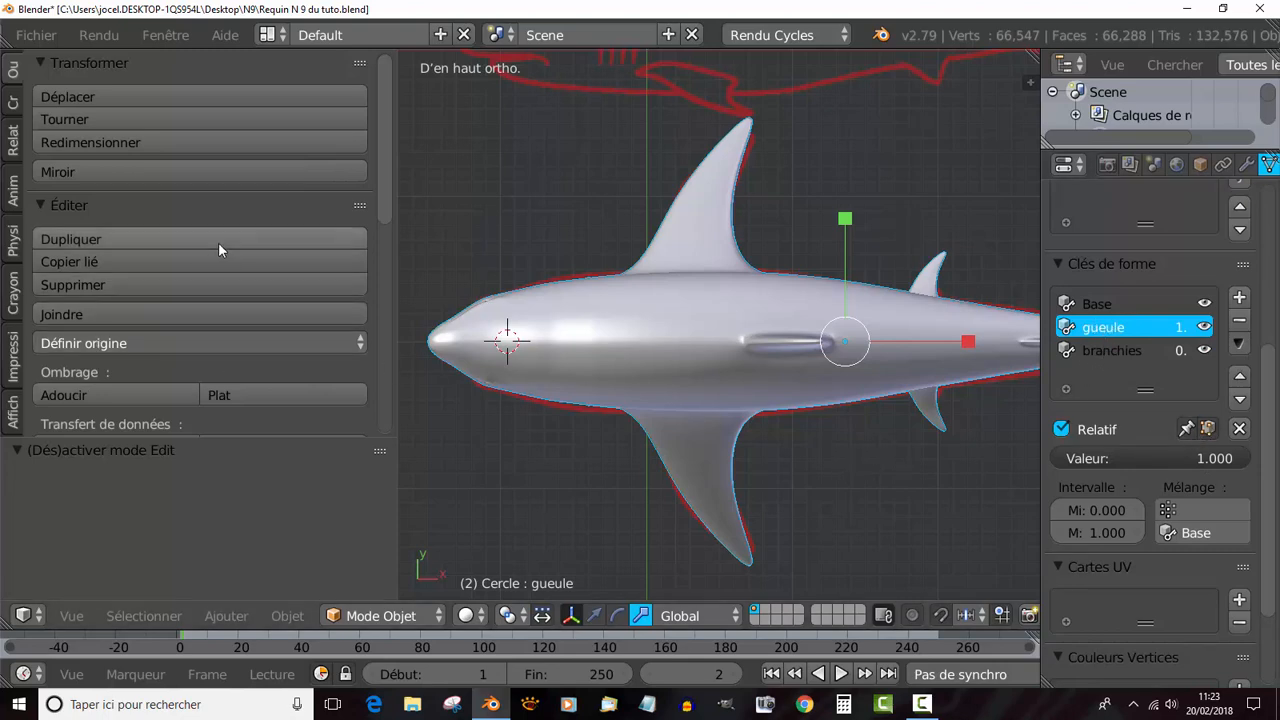
{"action": "left_click", "coordinate": [288, 616]}
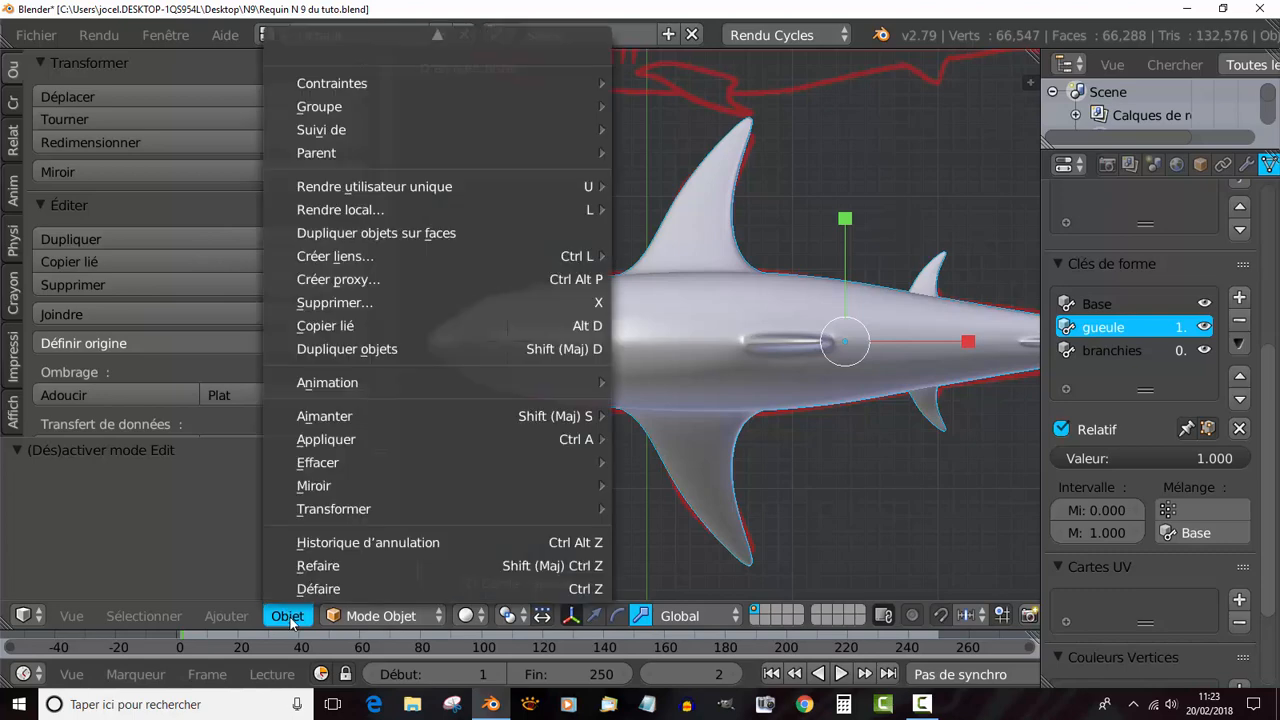
{"action": "left_click", "coordinate": [370, 617]}
{"action": "left_click", "coordinate": [375, 616]}
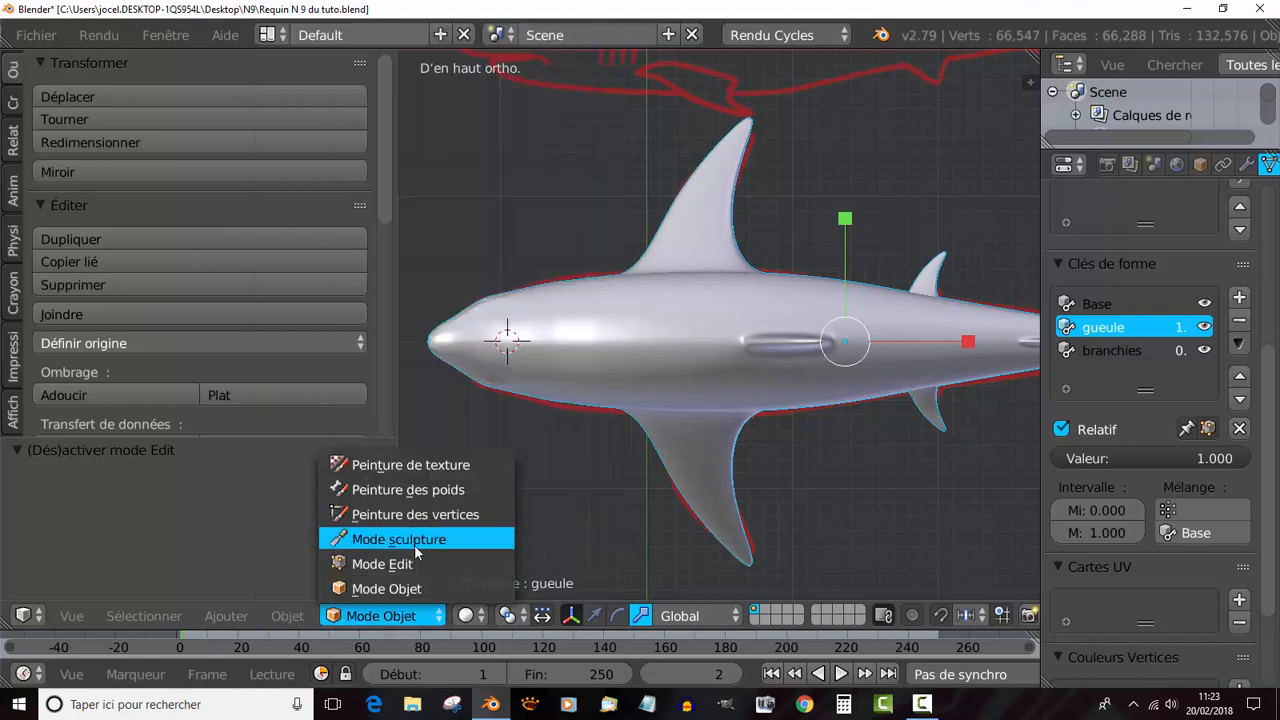
{"action": "left_click", "coordinate": [398, 539]}
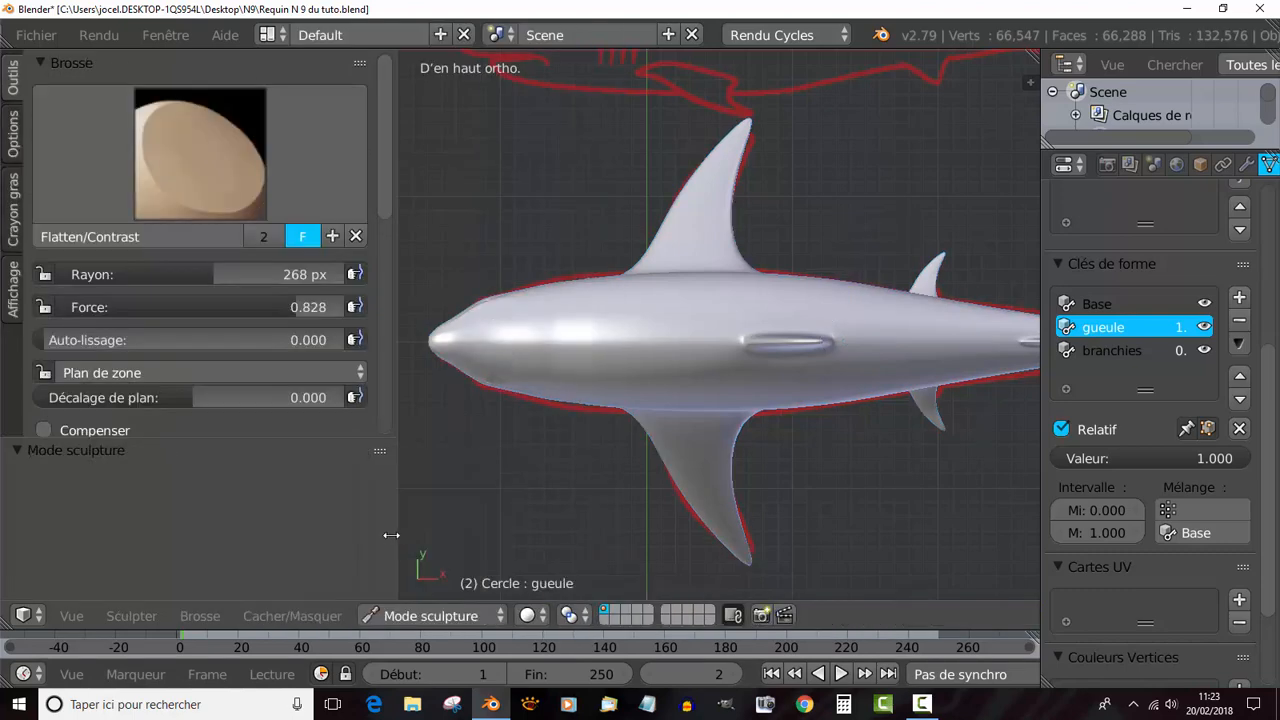
Flatten the top of the shark's head with the Flatten/Contrast brush at a 66 px radius.
{"action": "left_click", "coordinate": [209, 165]}
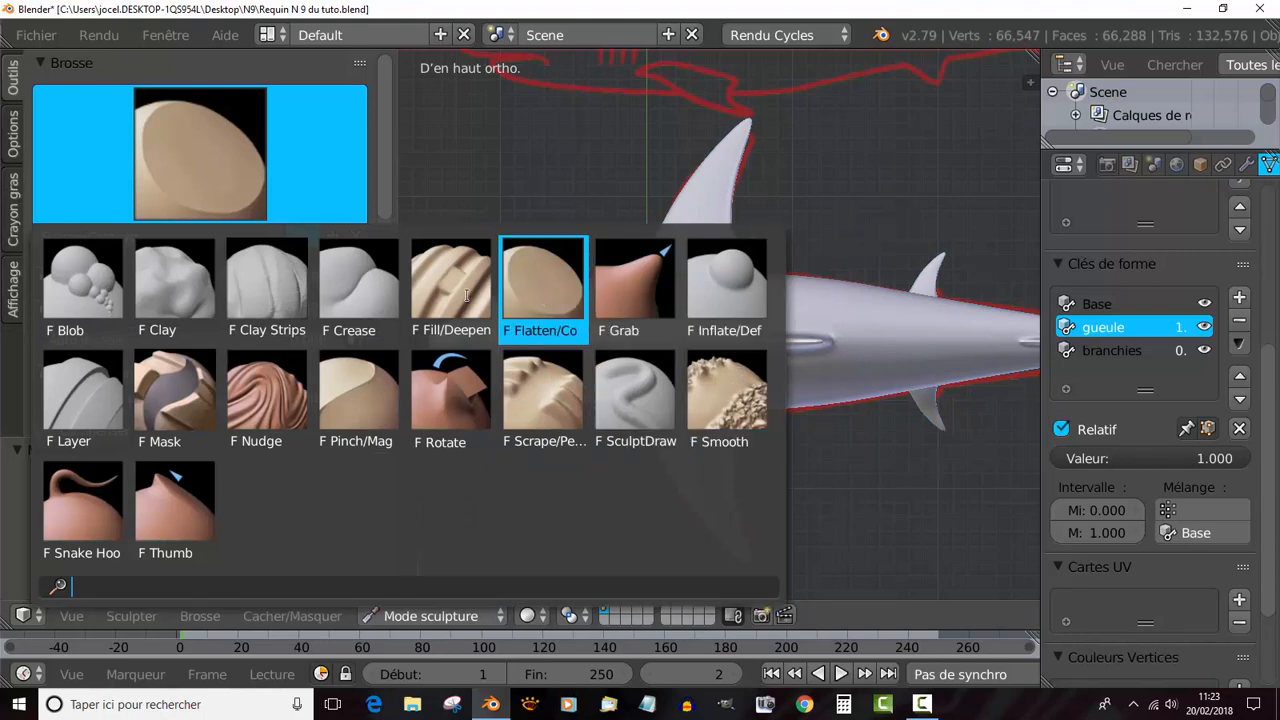
{"action": "left_click", "coordinate": [538, 289]}
{"action": "key", "text": "f"}
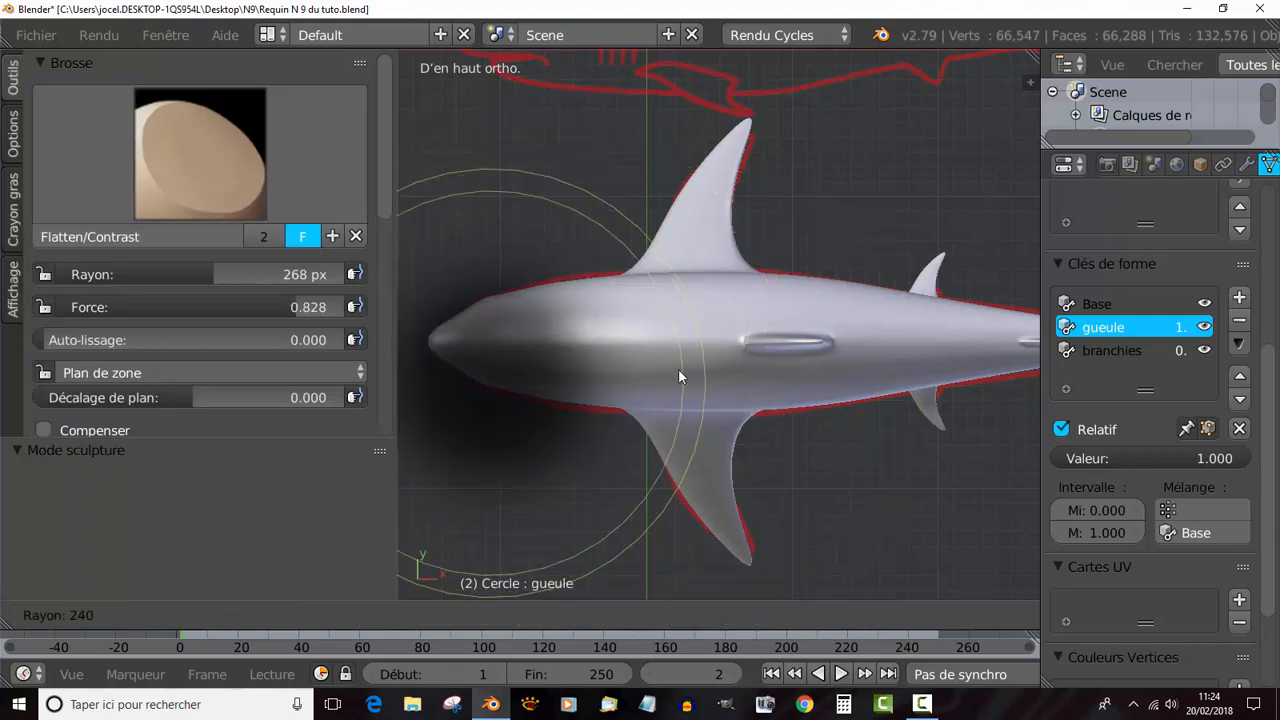
{"action": "left_click", "coordinate": [526, 341]}
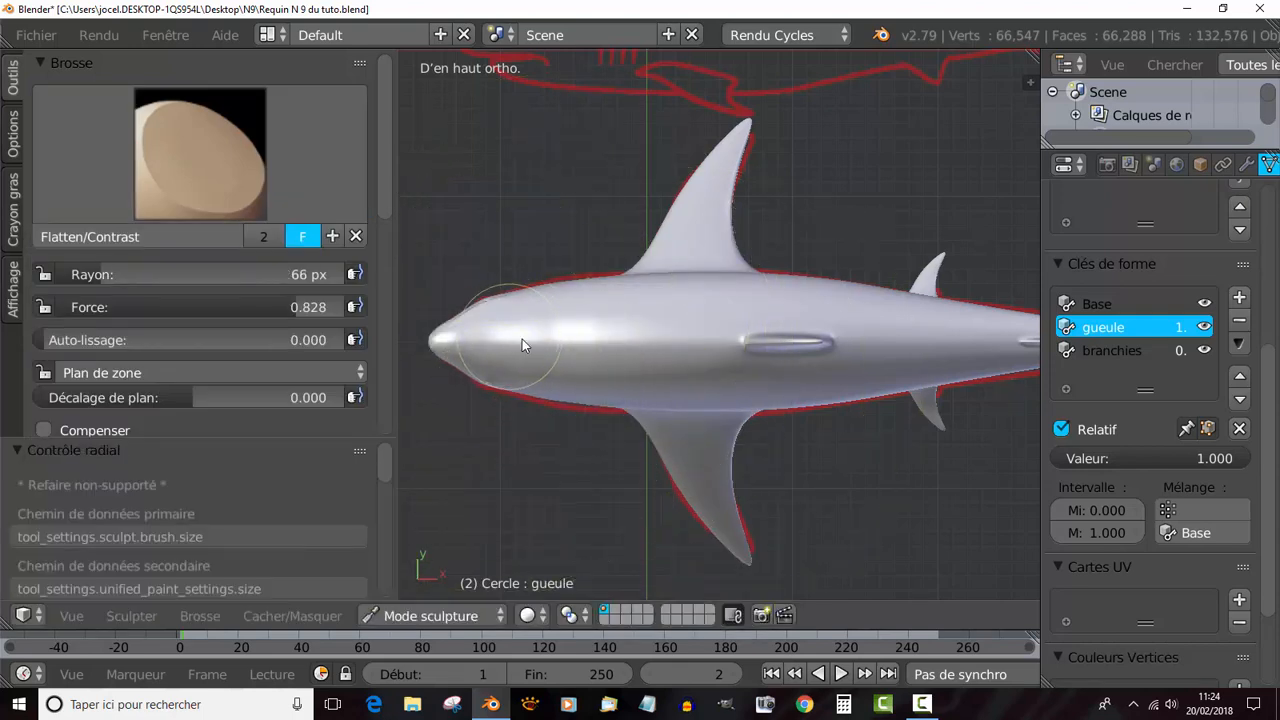
{"action": "left_click_drag", "start_coordinate": [522, 345], "coordinate": [662, 346]}
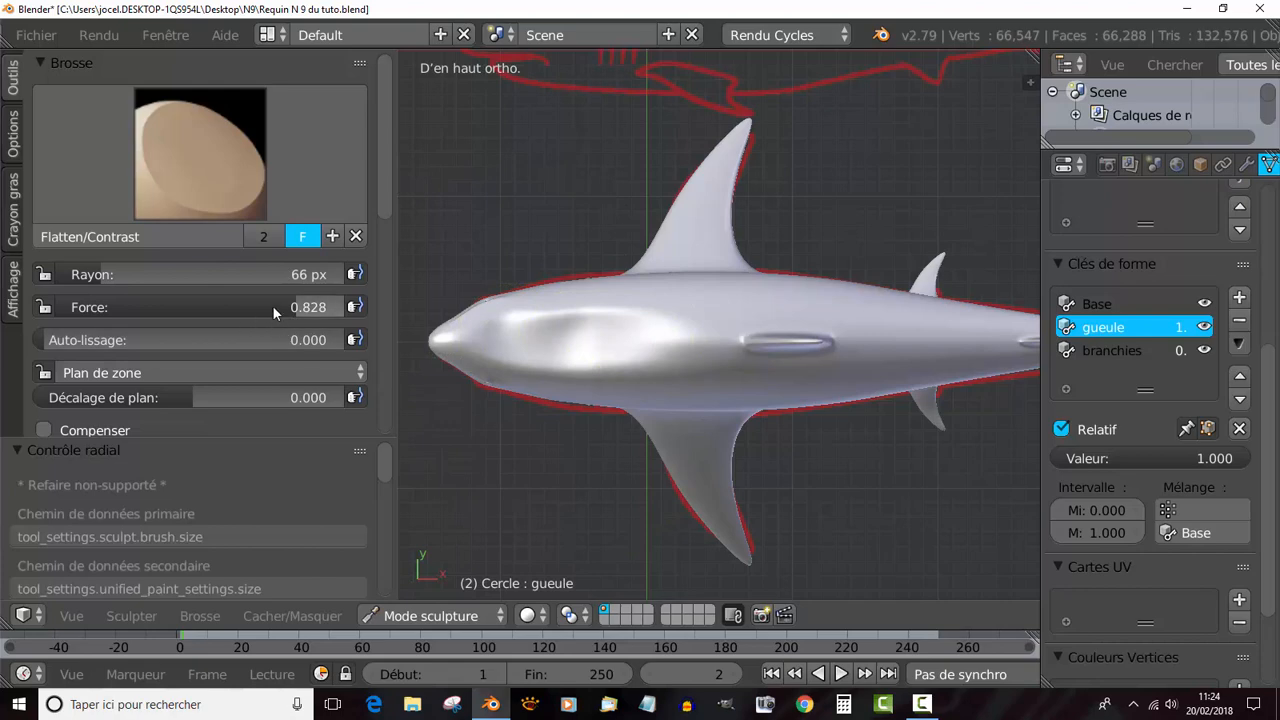
Set the brush strength to 0.500, replacing the previous head stroke with a new one along the top of the head.
{"action": "left_click", "coordinate": [272, 305]}
{"action": "type", "text": "0.5"}
{"action": "key", "text": "Return"}
{"action": "key", "text": "ctrl+z"}
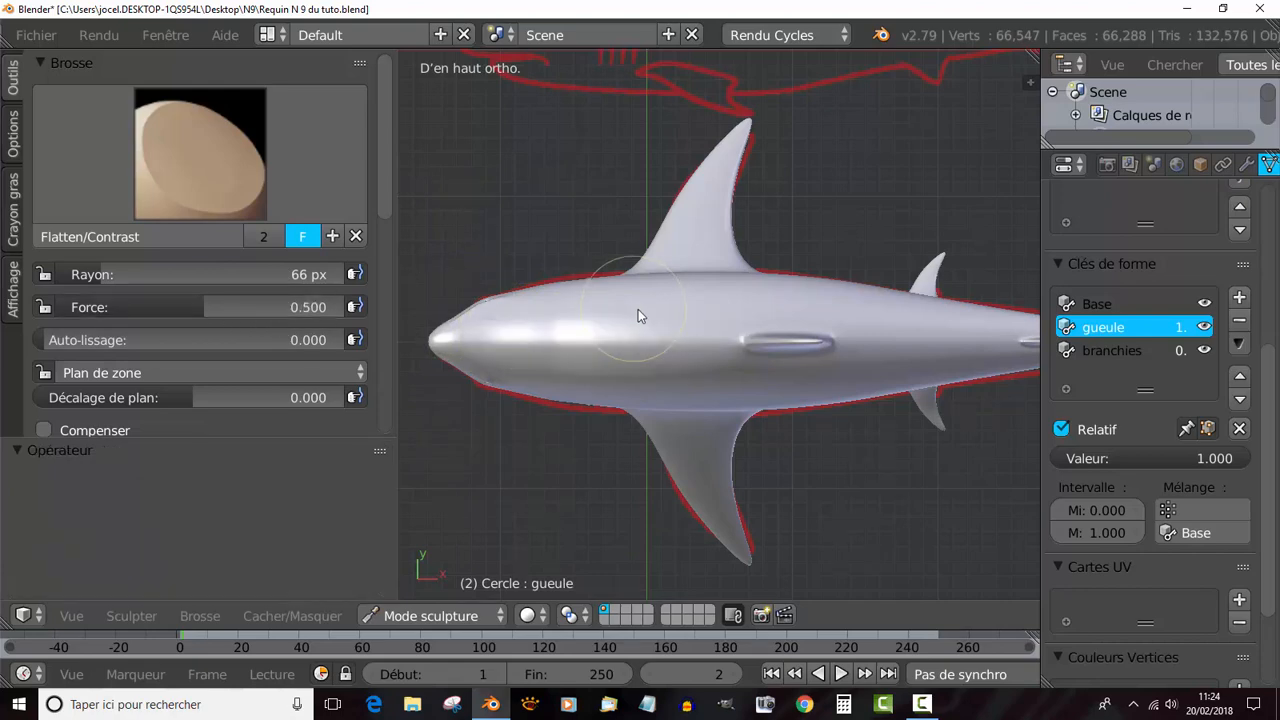
{"action": "left_click_drag", "start_coordinate": [527, 338], "coordinate": [676, 343]}
{"action": "scroll", "coordinate": [636, 363], "scroll_direction": "up", "scroll_amount": 2}
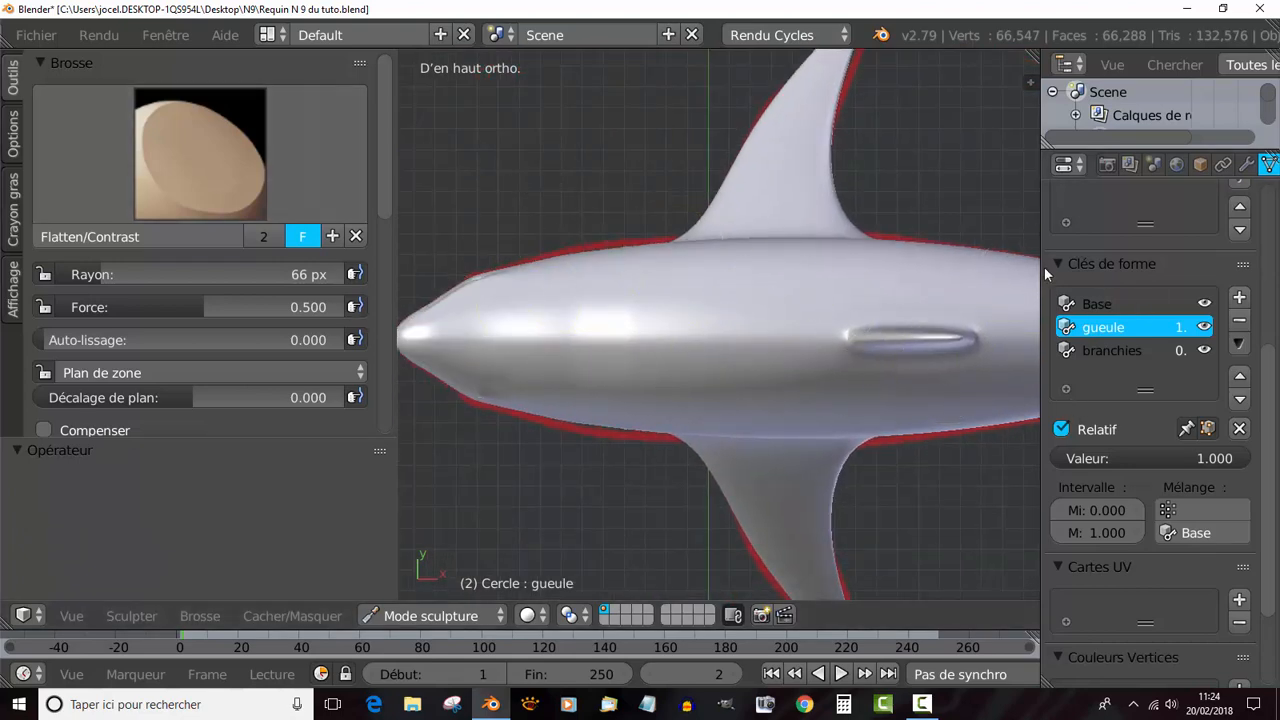
Widen the 3D view and choose the Fill/Deepen brush with its strength set to 0.784.
{"action": "left_click_drag", "start_coordinate": [1044, 265], "coordinate": [1082, 265]}
{"action": "left_click", "coordinate": [274, 163]}
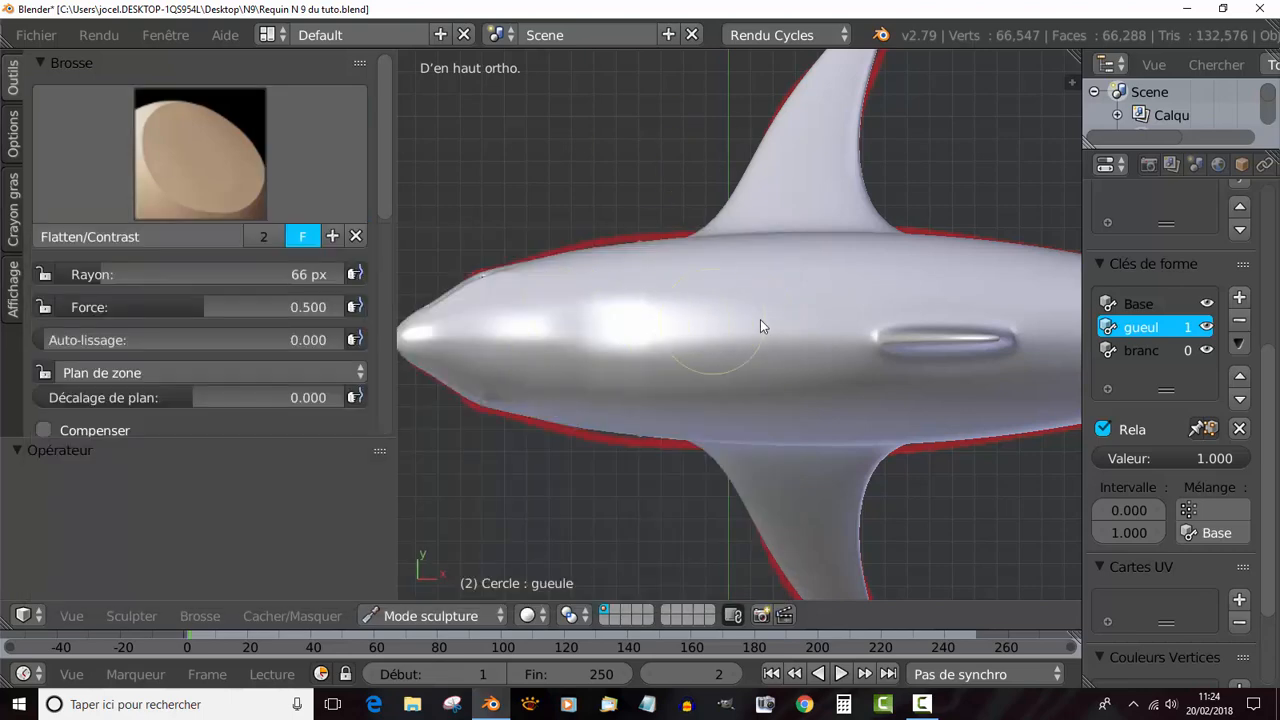
{"action": "left_click", "coordinate": [207, 172]}
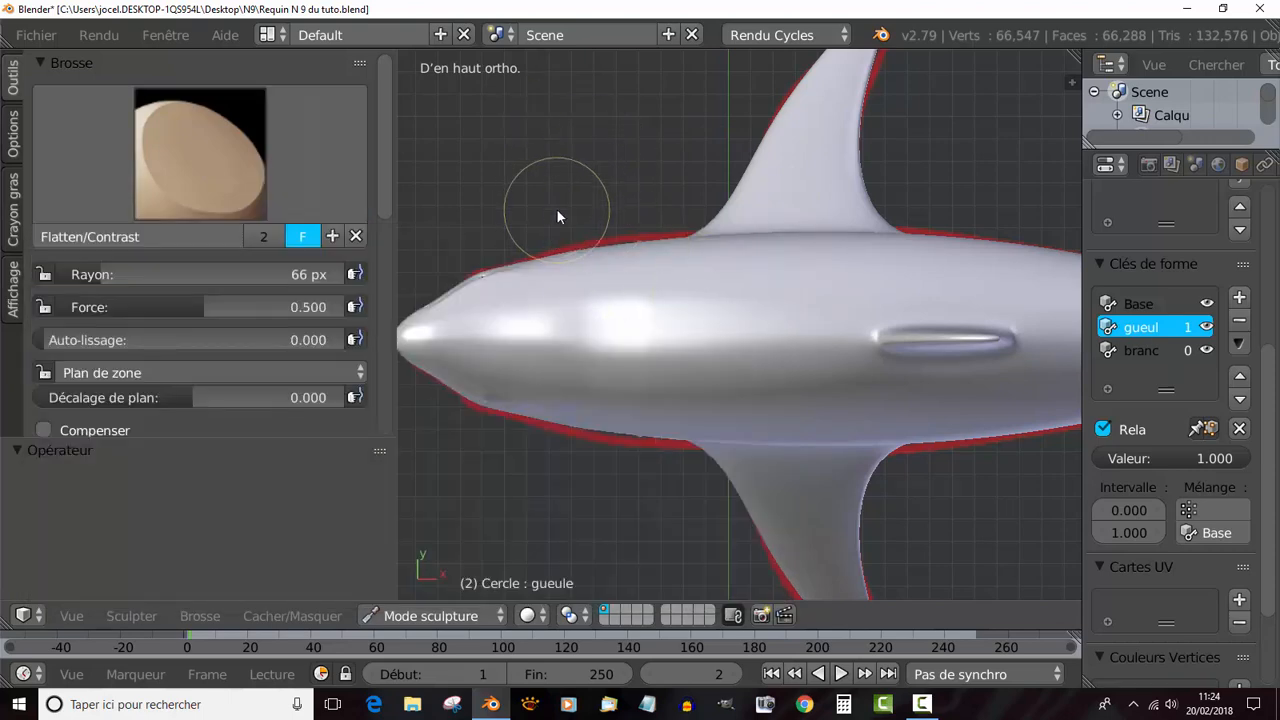
{"action": "left_click", "coordinate": [287, 176]}
{"action": "left_click", "coordinate": [423, 316]}
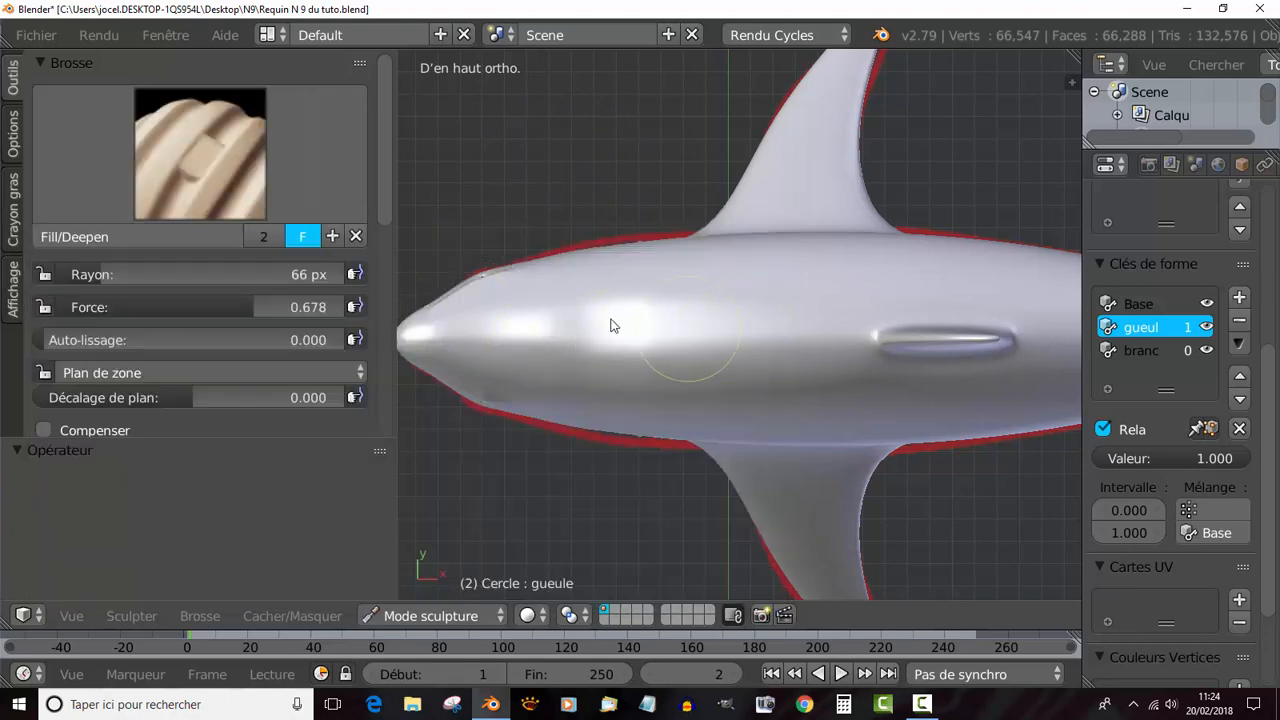
{"action": "mouse_move", "coordinate": [577, 309]}
{"action": "middle_mouse_down"}
{"action": "mouse_move", "coordinate": [566, 309]}
{"action": "mouse_move", "coordinate": [592, 237]}
{"action": "mouse_move", "coordinate": [616, 314]}
{"action": "middle_mouse_up"}
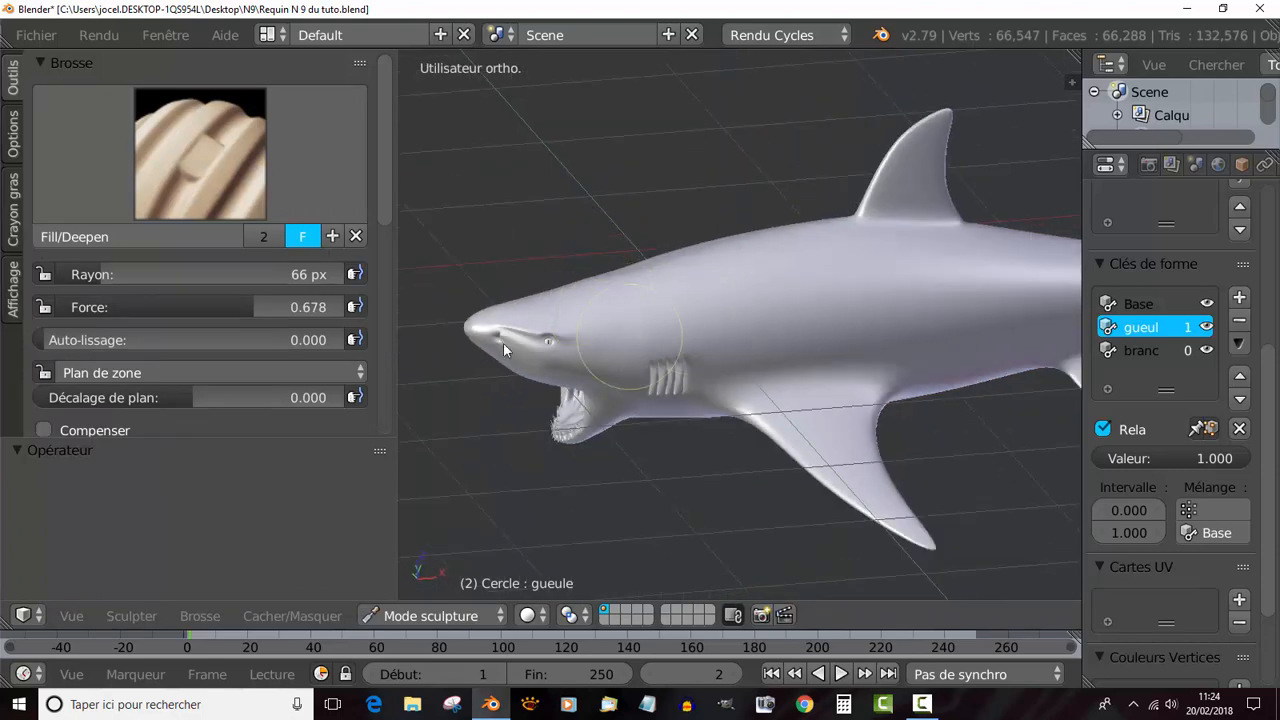
{"action": "left_click_drag", "start_coordinate": [238, 306], "coordinate": [270, 306]}
Examine the shark's body, fins and open mouth from several angles for surface irregularities.
{"action": "mouse_move", "coordinate": [650, 324]}
{"action": "middle_mouse_down"}
{"action": "mouse_move", "coordinate": [753, 324]}
{"action": "mouse_move", "coordinate": [737, 316]}
{"action": "middle_mouse_up"}
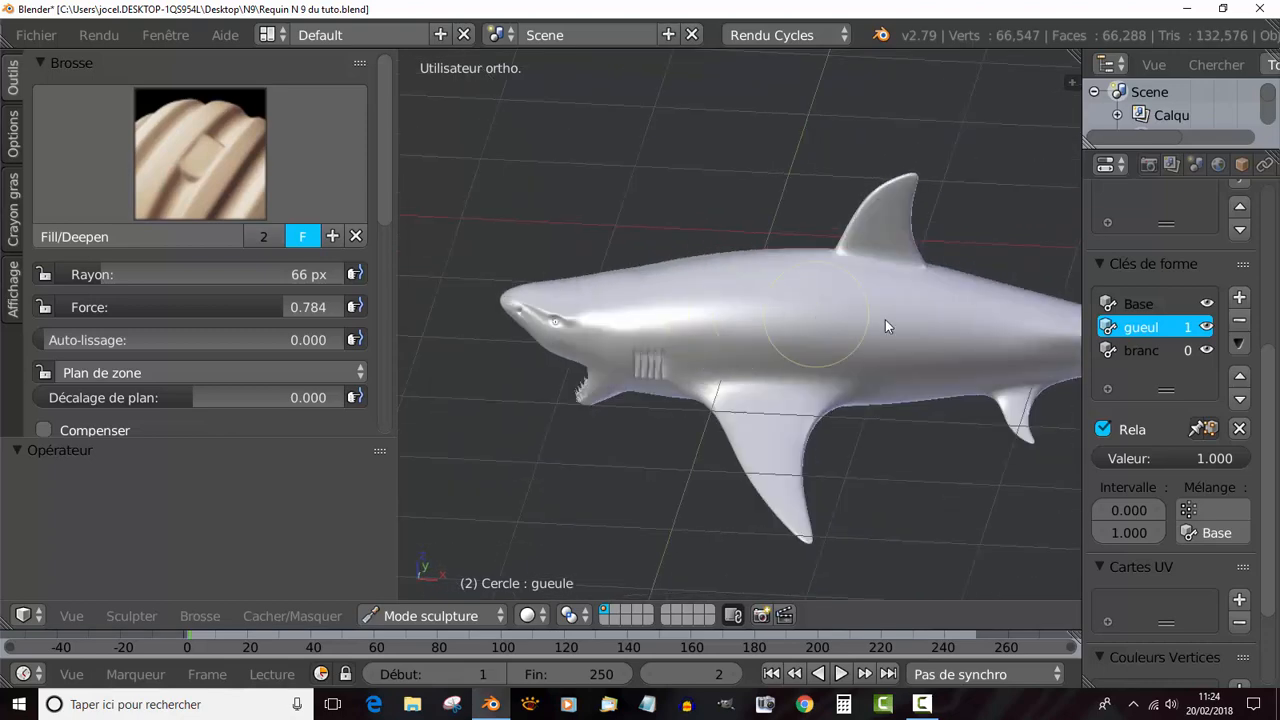
{"action": "middle_click_drag", "start_coordinate": [911, 343], "coordinate": [892, 381]}
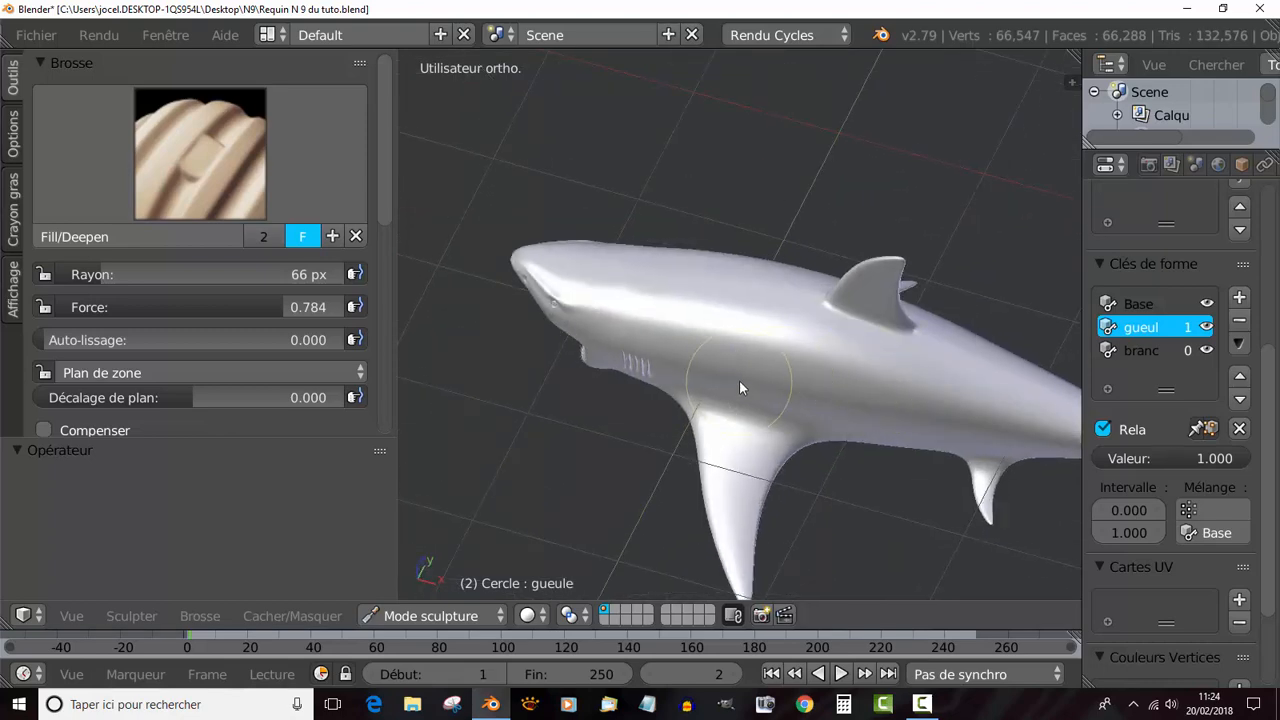
{"action": "middle_click_drag", "start_coordinate": [740, 386], "coordinate": [760, 442]}
{"action": "middle_click_drag", "start_coordinate": [721, 378], "coordinate": [808, 217]}
{"action": "scroll", "coordinate": [737, 310], "scroll_direction": "up", "scroll_amount": 2}
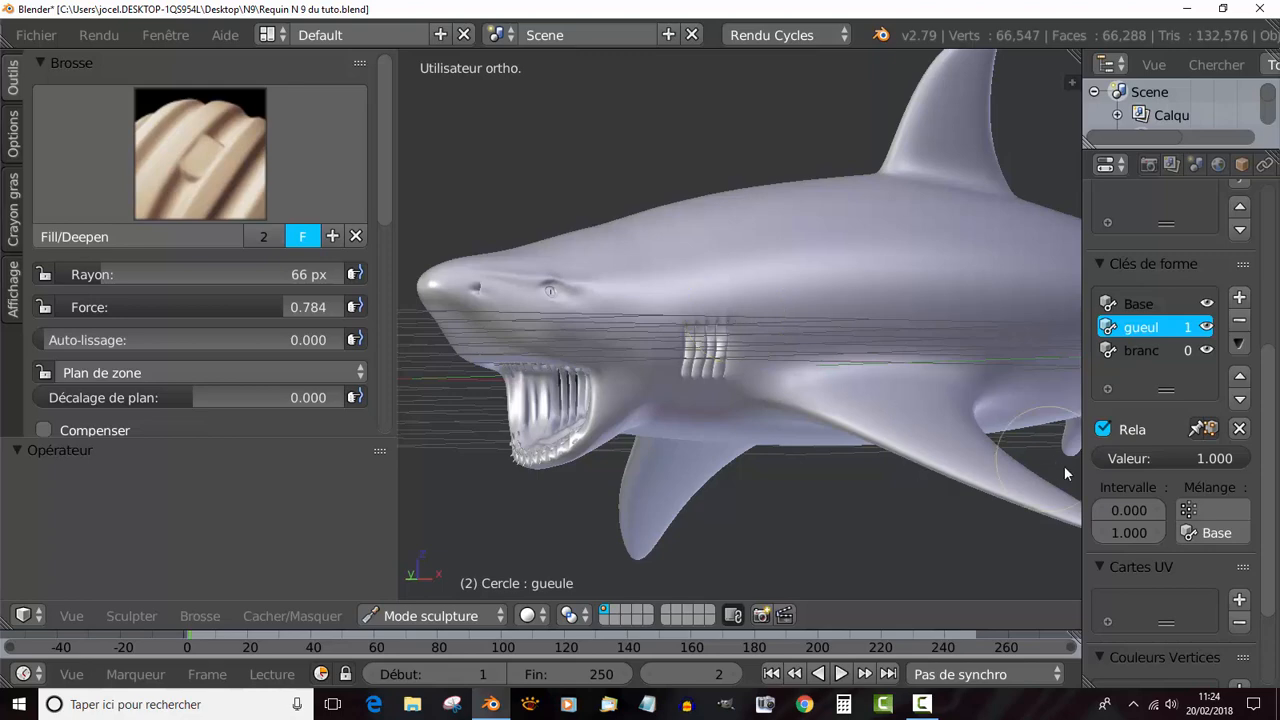
{"action": "scroll", "coordinate": [785, 345], "scroll_direction": "down", "scroll_amount": 3}
{"action": "middle_click_drag", "start_coordinate": [731, 422], "coordinate": [790, 429]}
{"action": "scroll", "coordinate": [790, 429], "scroll_direction": "up", "scroll_amount": 1}
{"action": "scroll", "coordinate": [789, 427], "scroll_direction": "up", "scroll_amount": 1}
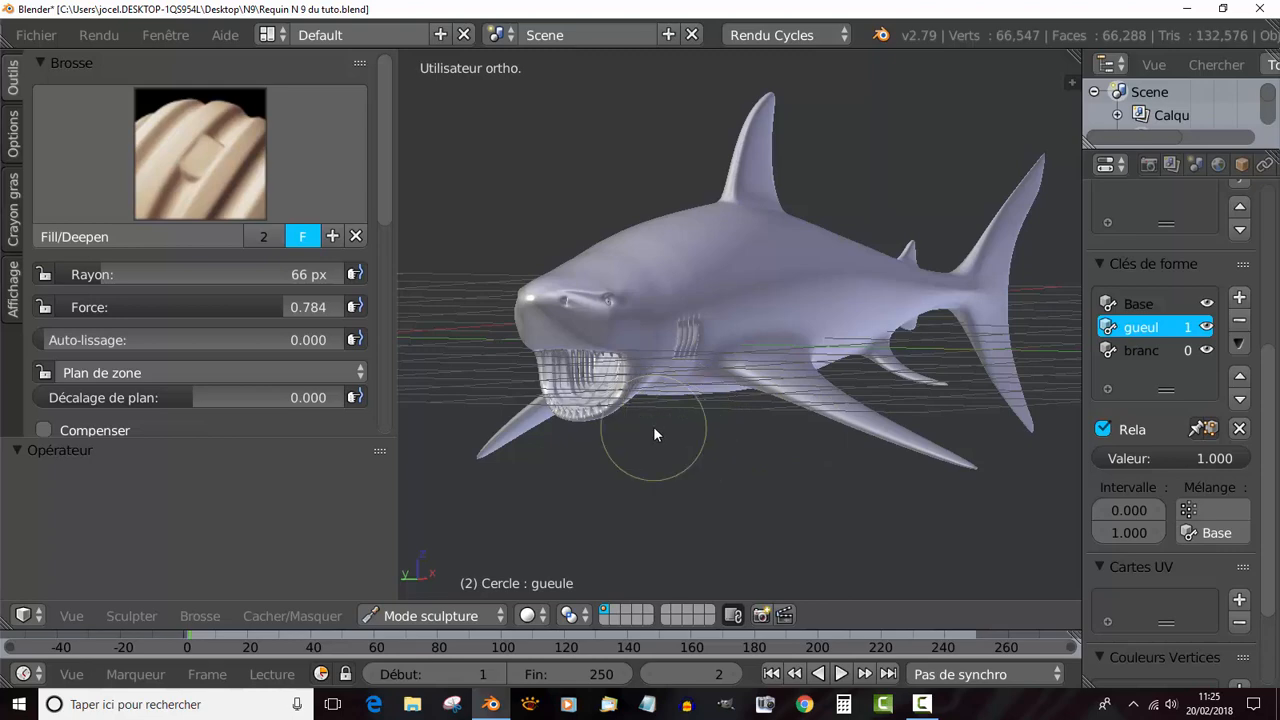
{"action": "middle_click_drag", "start_coordinate": [706, 421], "coordinate": [638, 441]}
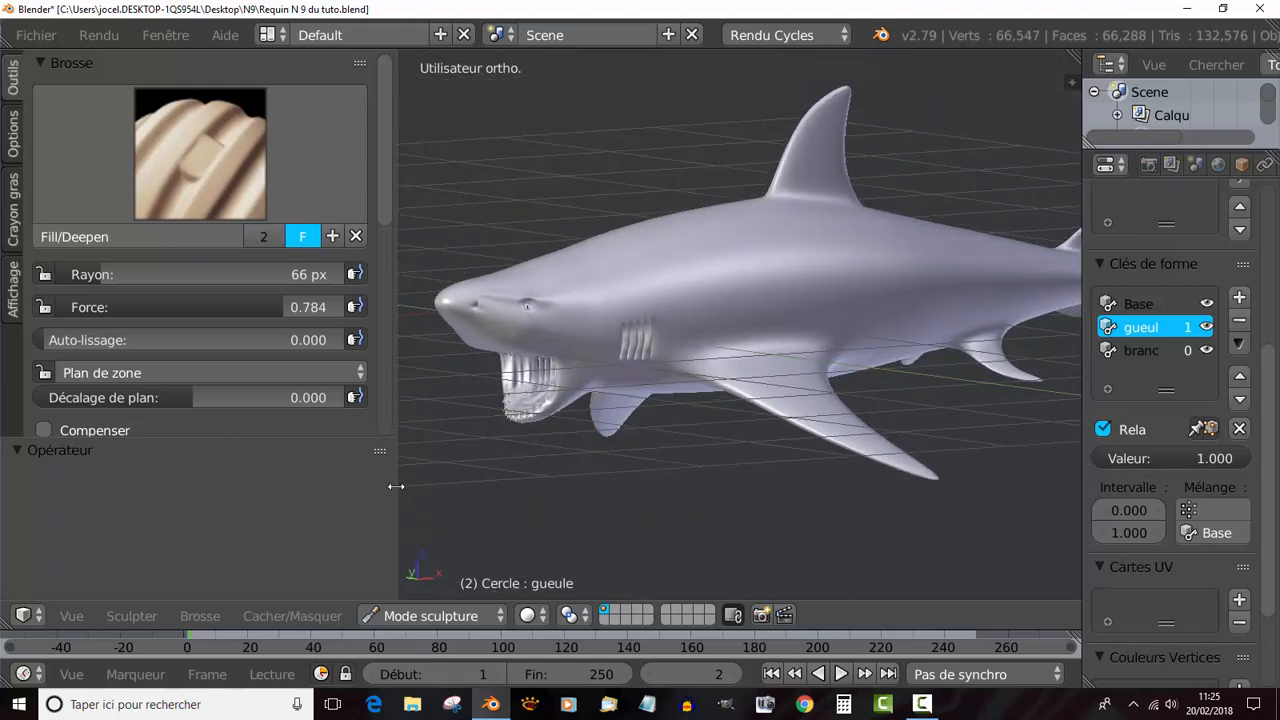
Narrow the tool area to enlarge the 3D view and return to Object Mode.
{"action": "left_click_drag", "start_coordinate": [396, 486], "coordinate": [204, 488]}
{"action": "mouse_move", "coordinate": [436, 434]}
{"action": "middle_mouse_down"}
{"action": "mouse_move", "coordinate": [570, 416]}
{"action": "mouse_move", "coordinate": [677, 445]}
{"action": "middle_mouse_up"}
{"action": "scroll", "coordinate": [597, 423], "scroll_direction": "up", "scroll_amount": 3}
{"action": "left_click", "coordinate": [407, 620]}
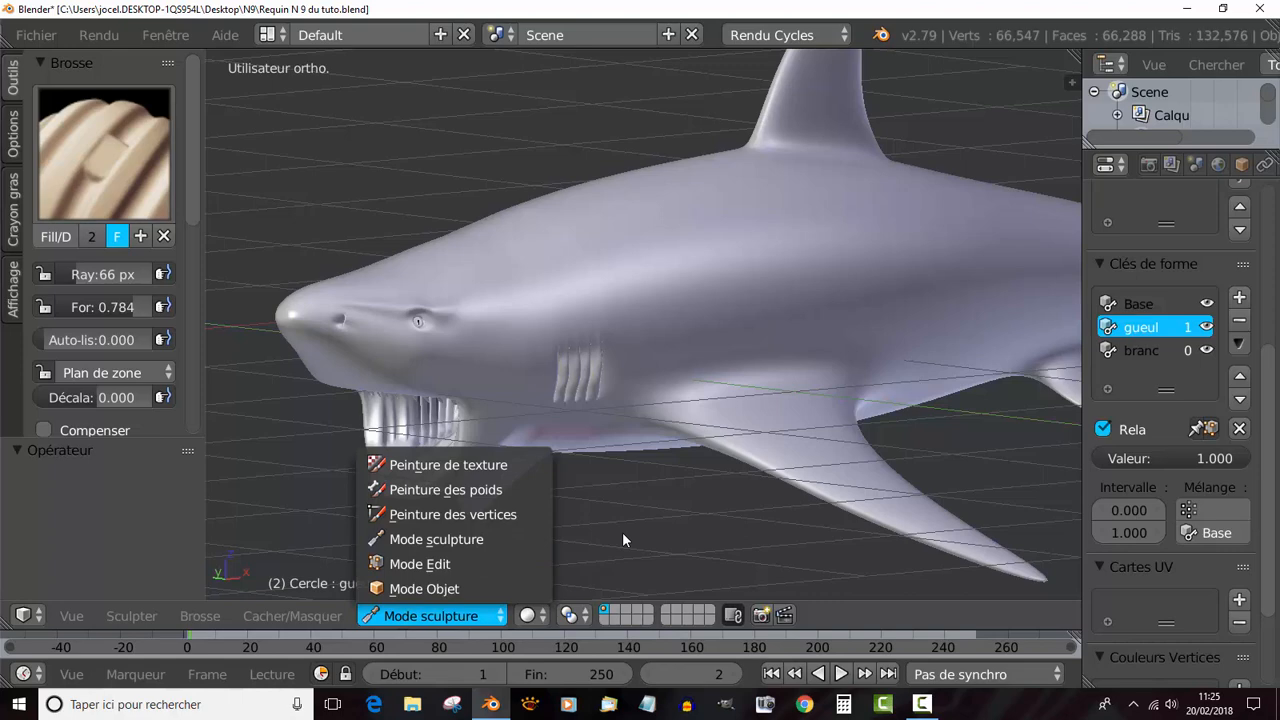
{"action": "key", "text": "Escape"}
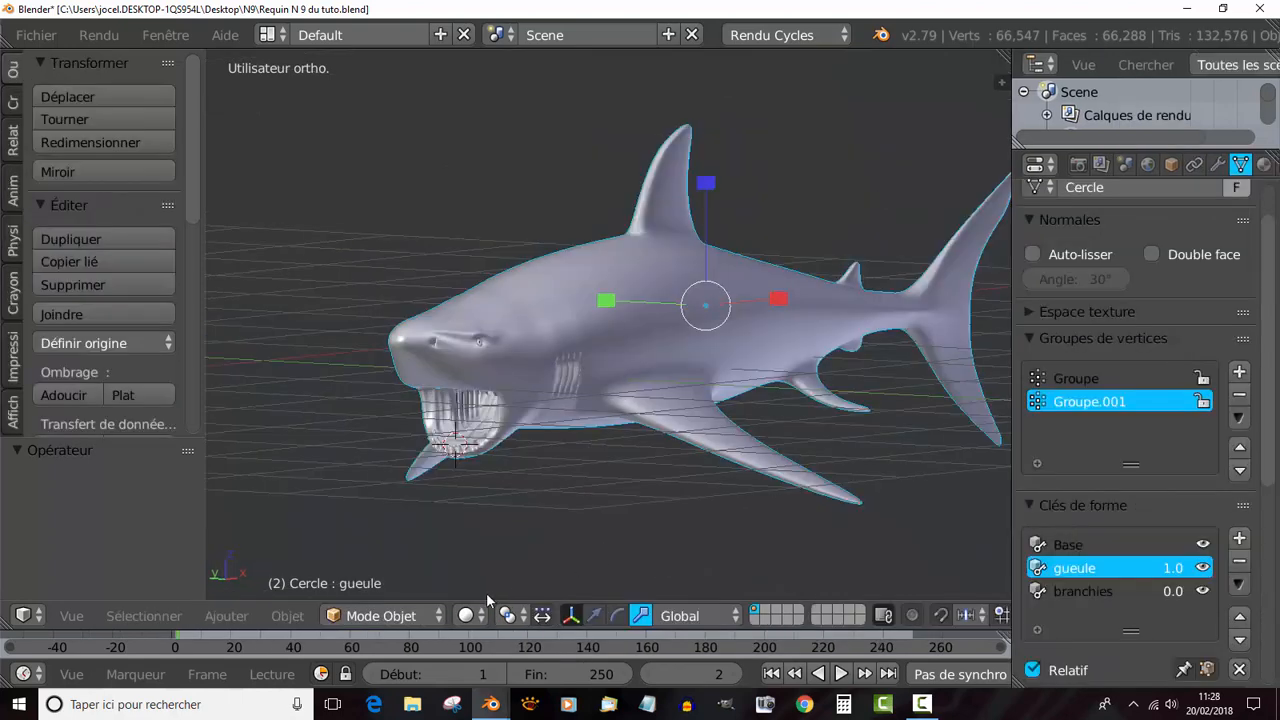
Add a single-bone armature (Os unique) at the 3D cursor by the shark's open mouth.
{"action": "left_click", "coordinate": [289, 617]}
{"action": "mouse_move", "coordinate": [222, 618]}
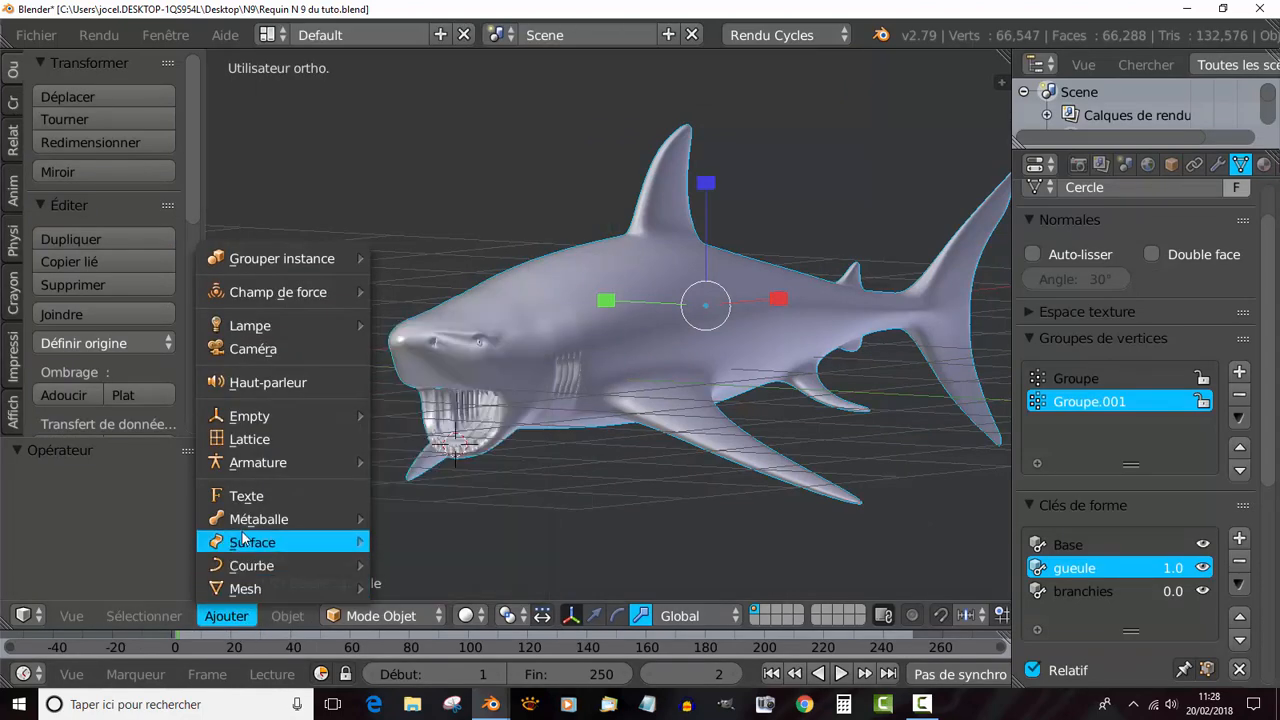
{"action": "mouse_move", "coordinate": [241, 466]}
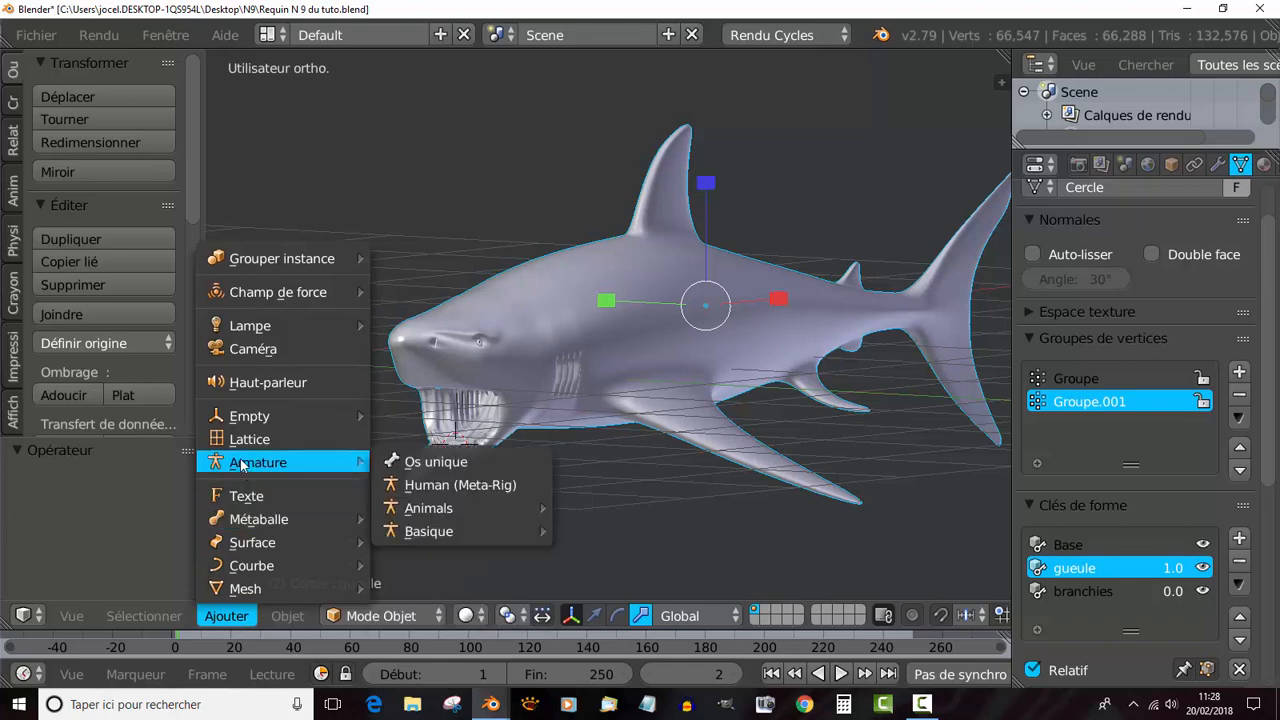
{"action": "mouse_move", "coordinate": [449, 521]}
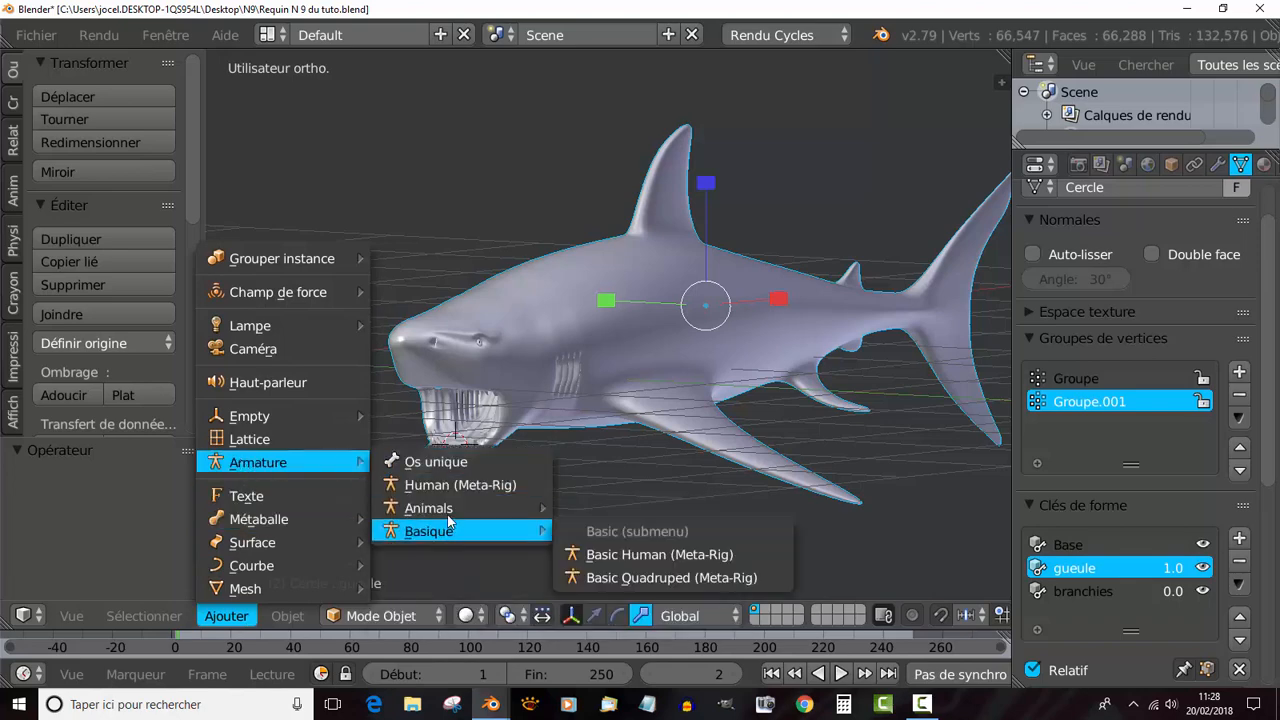
{"action": "left_click", "coordinate": [436, 465]}
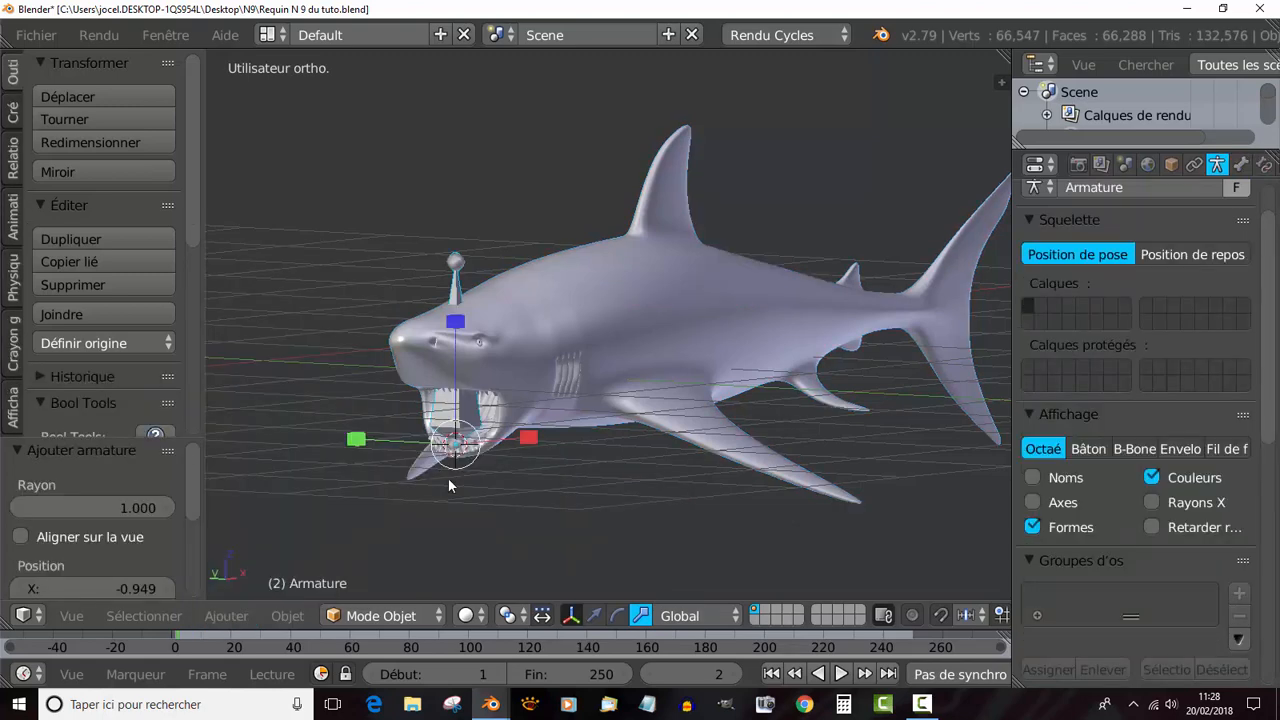
{"action": "scroll", "coordinate": [448, 478], "scroll_direction": "up", "scroll_amount": 3}
{"action": "scroll", "coordinate": [457, 474], "scroll_direction": "down", "scroll_amount": 3}
{"action": "middle_click_drag", "start_coordinate": [457, 474], "coordinate": [550, 523]}
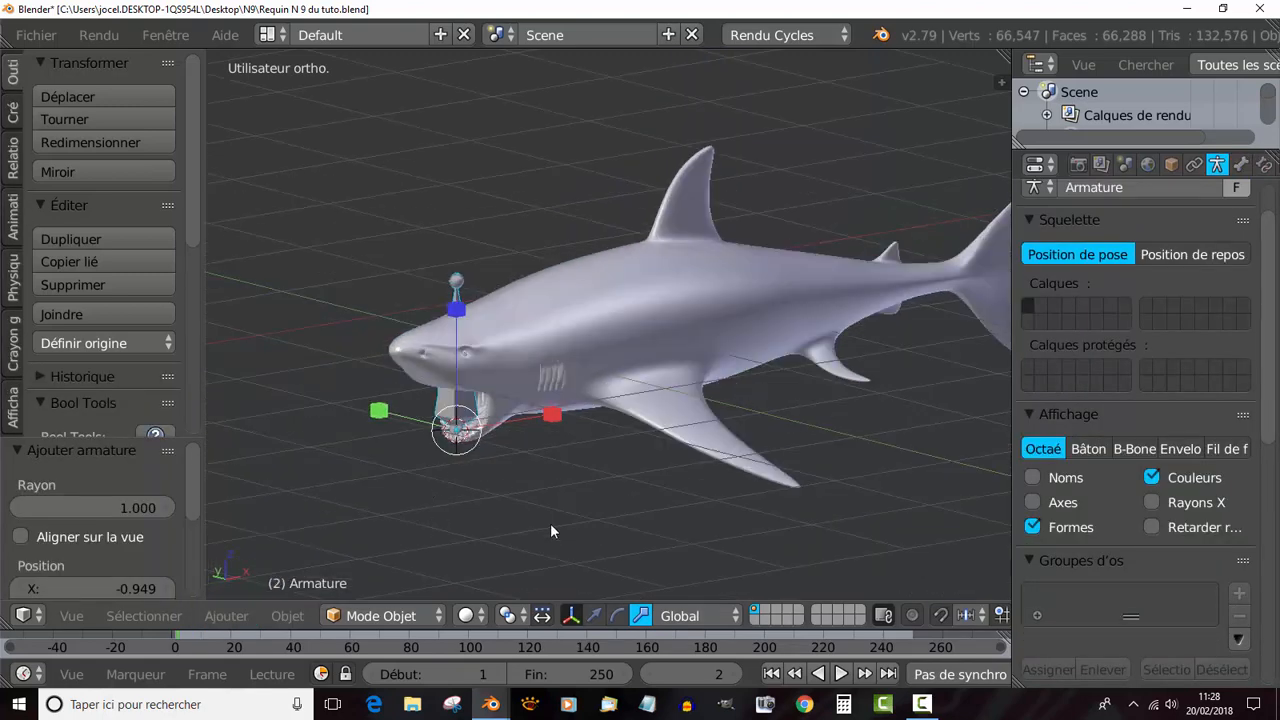
Switch to the translate manipulator and move the armature about -0.981 along the X axis, clear of the shark's mouth.
{"action": "key", "text": "ctrl+space"}
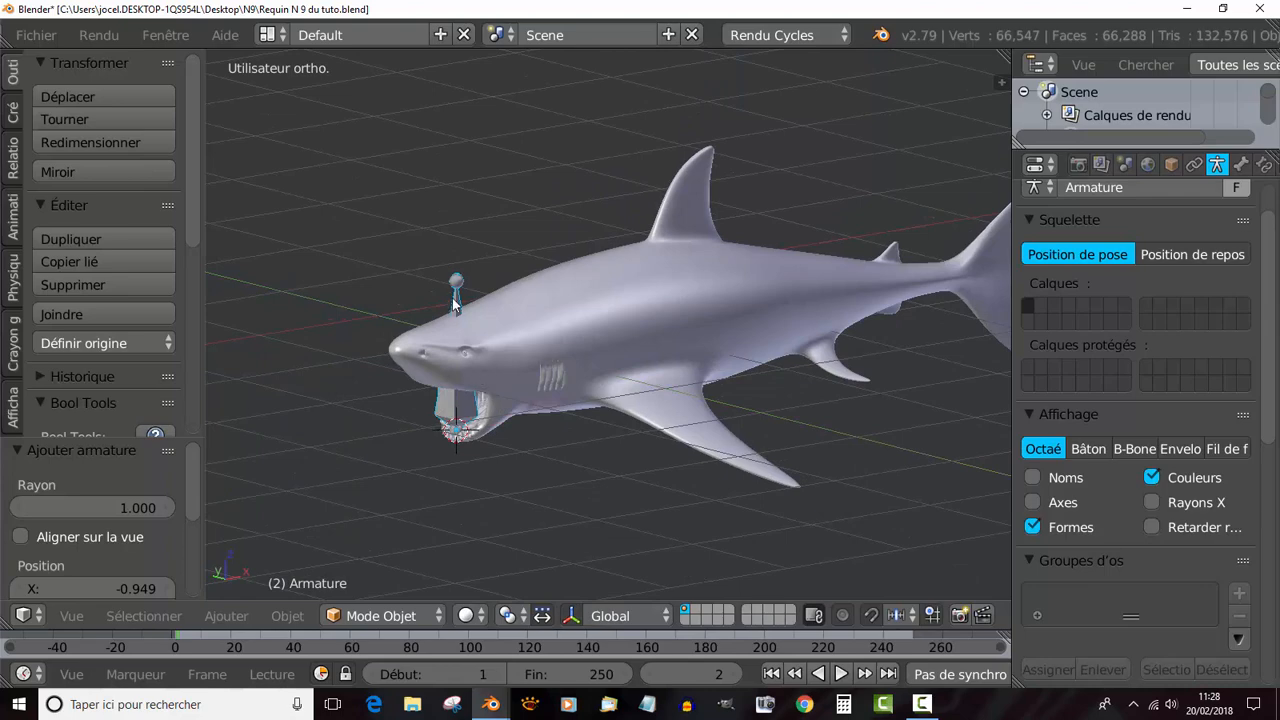
{"action": "middle_click_drag", "start_coordinate": [476, 390], "coordinate": [430, 405]}
{"action": "right_click", "coordinate": [432, 402]}
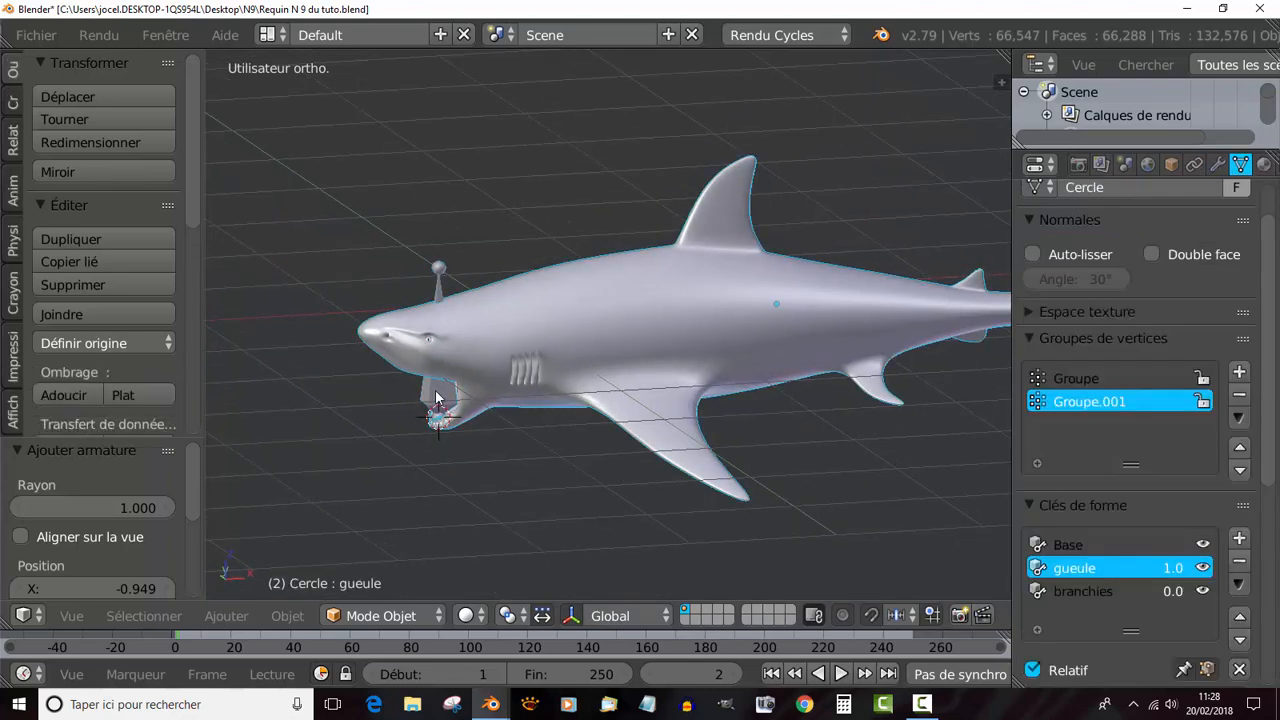
{"action": "left_click", "coordinate": [572, 616]}
{"action": "left_click", "coordinate": [595, 615]}
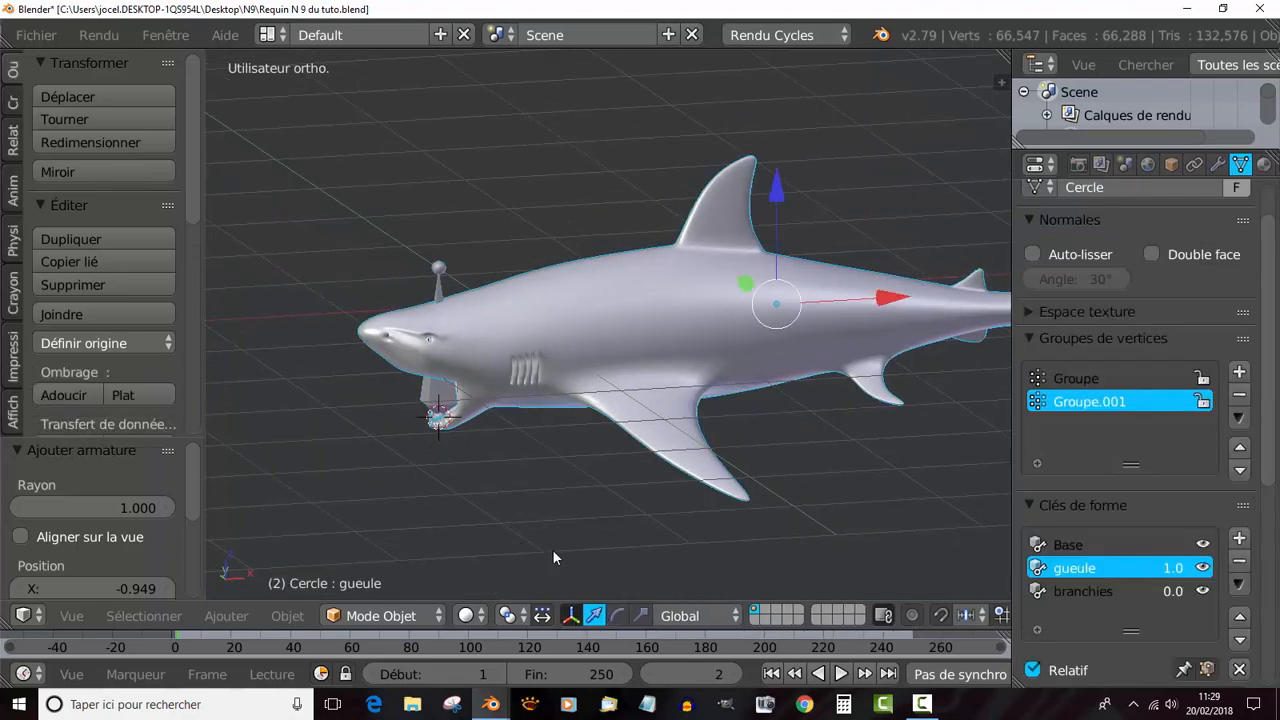
{"action": "right_click", "coordinate": [440, 287]}
{"action": "left_click_drag", "start_coordinate": [548, 411], "coordinate": [405, 412]}
{"action": "middle_click_drag", "start_coordinate": [752, 430], "coordinate": [806, 414]}
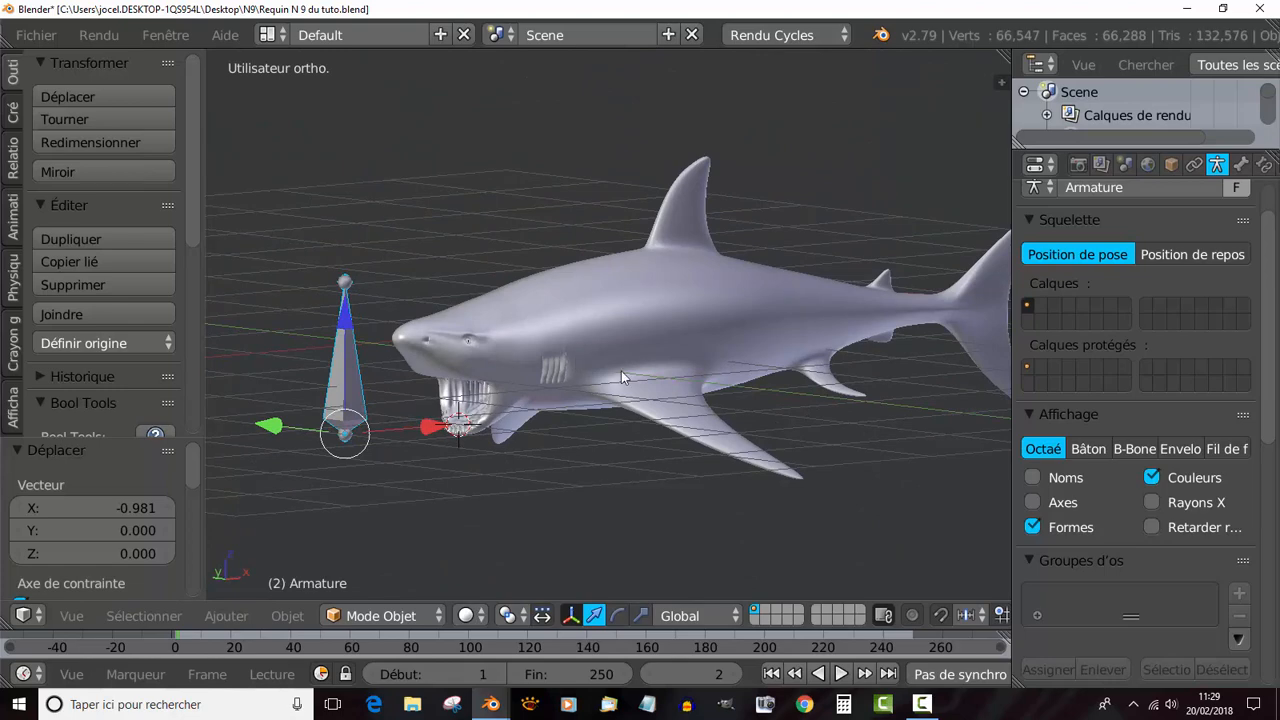
{"action": "middle_click_drag", "start_coordinate": [623, 374], "coordinate": [580, 405]}
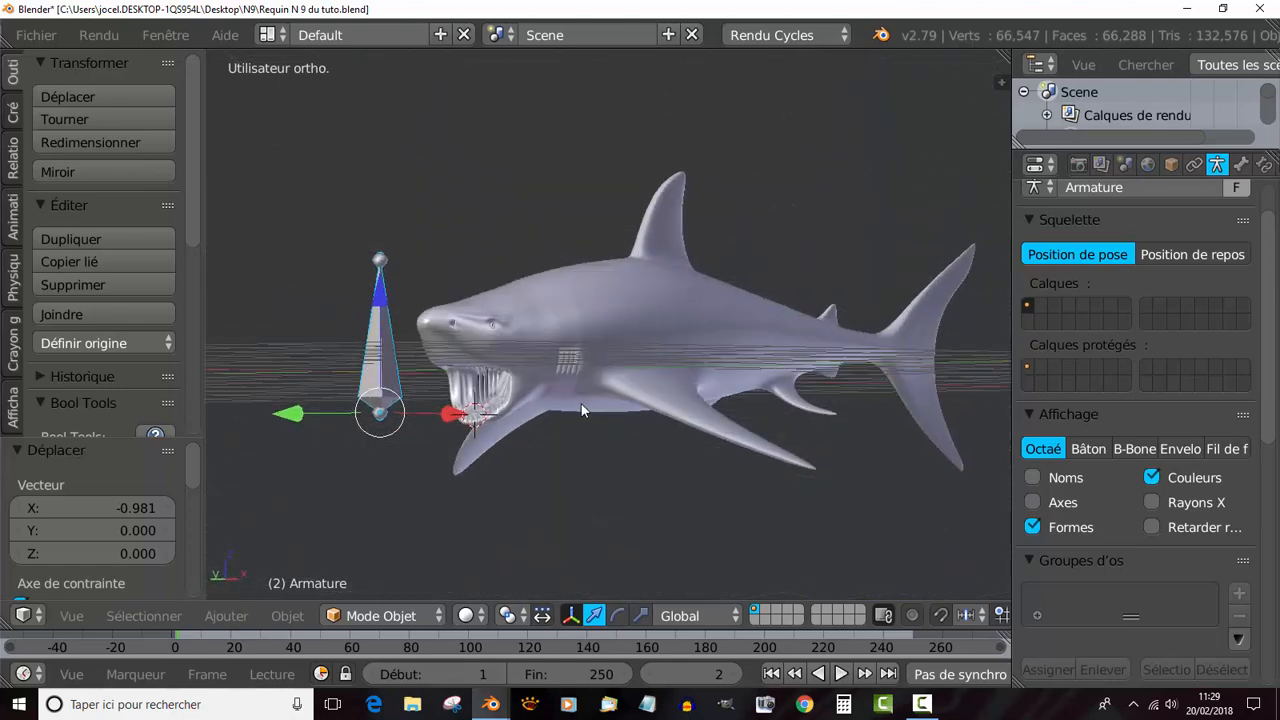